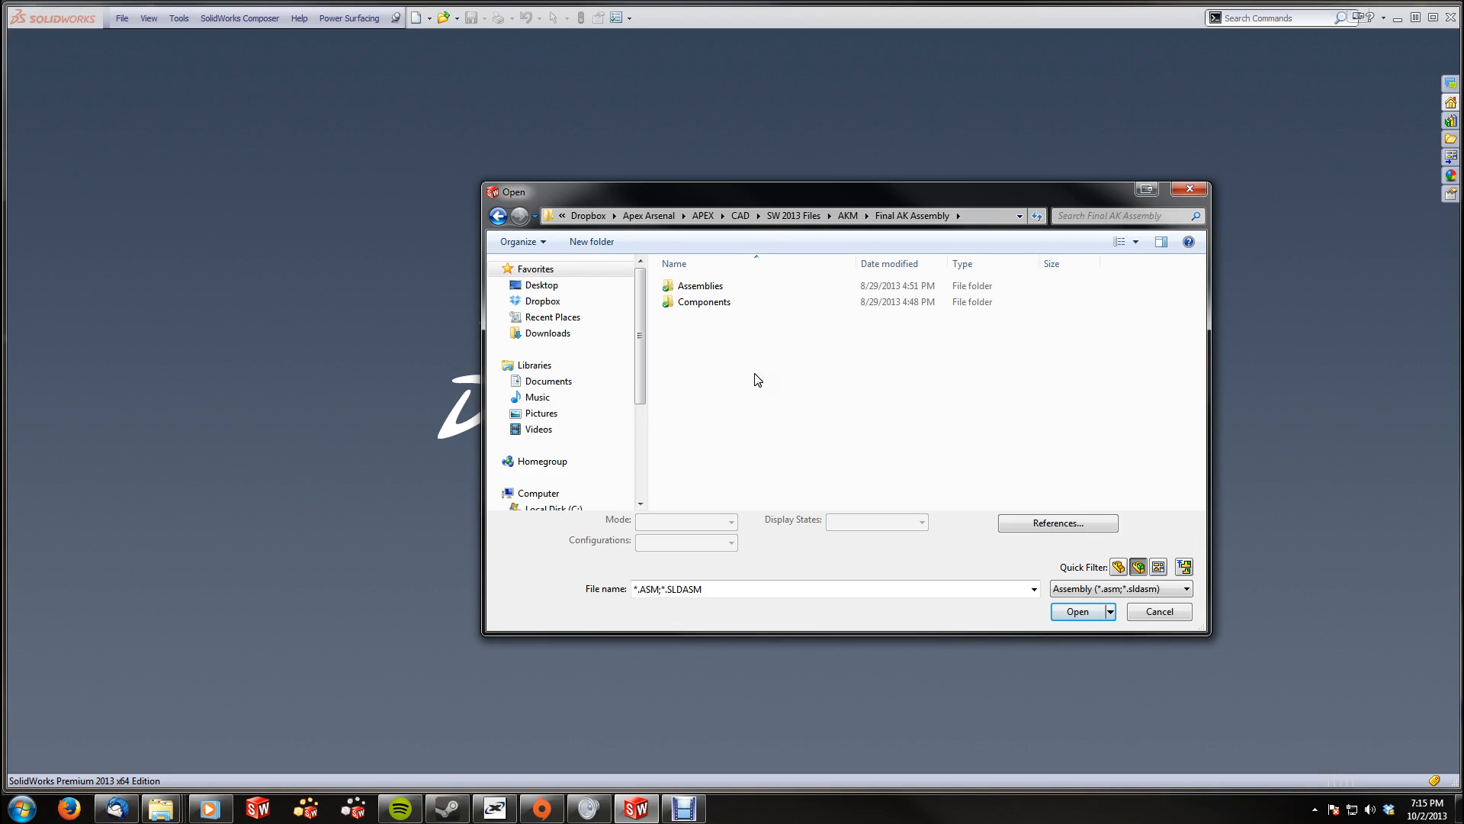
# Filter the file list to show parts, assemblies and drawings, and open the Components folder
pyautogui.click(749, 319)
pyautogui.click(1119, 566)
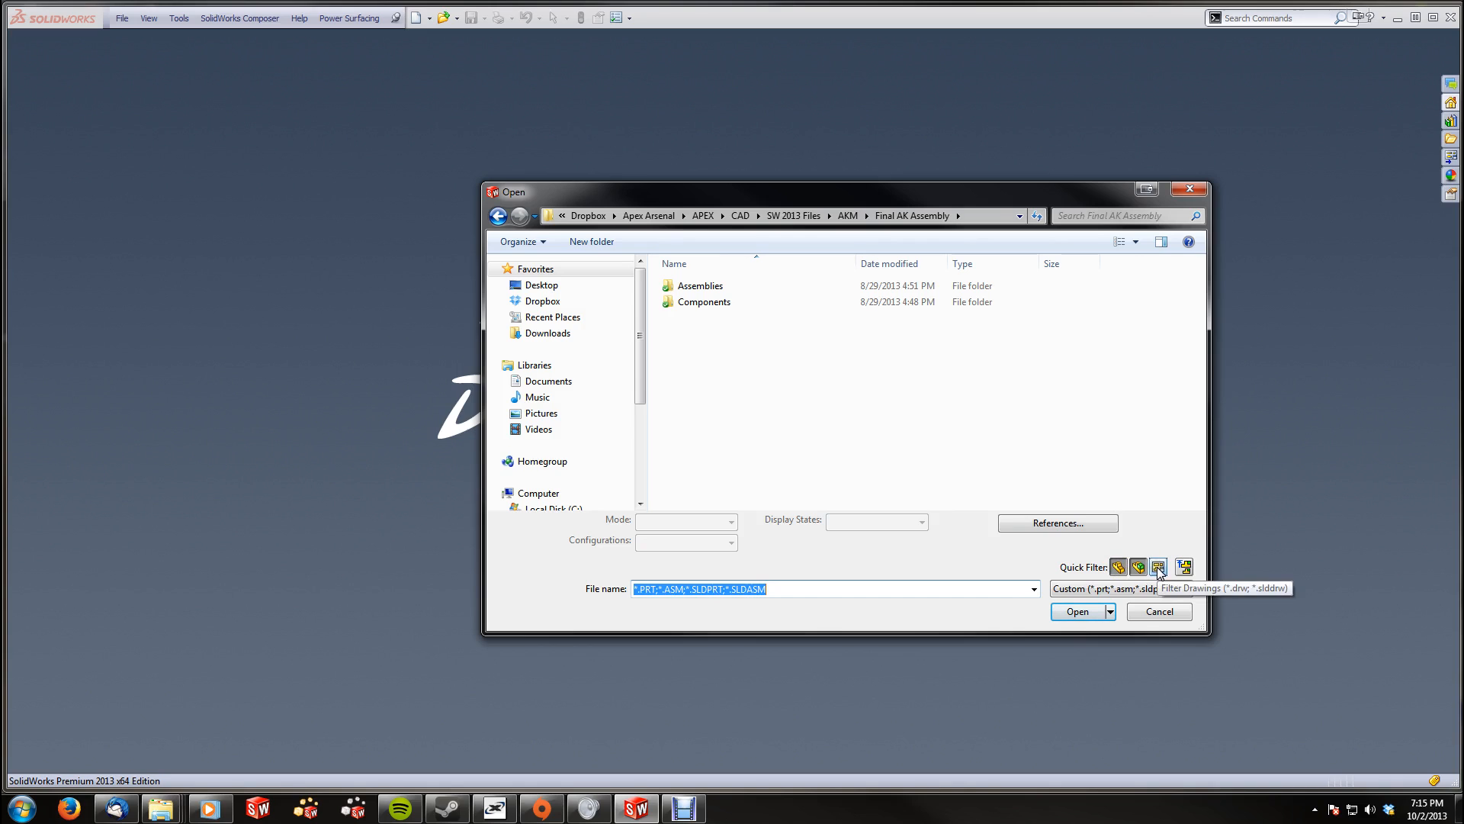
pyautogui.click(1156, 569)
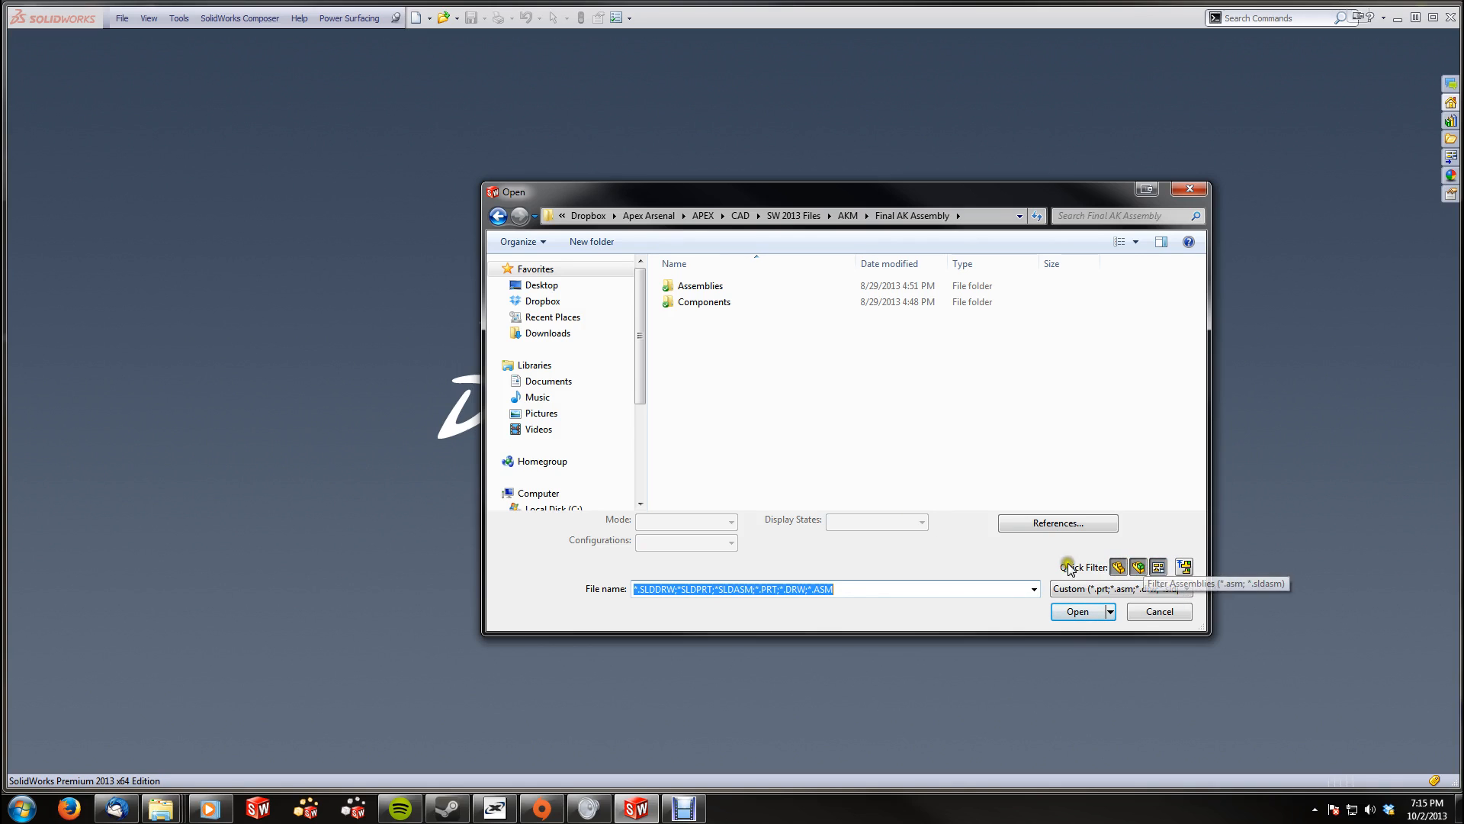
pyautogui.doubleClick(710, 306)
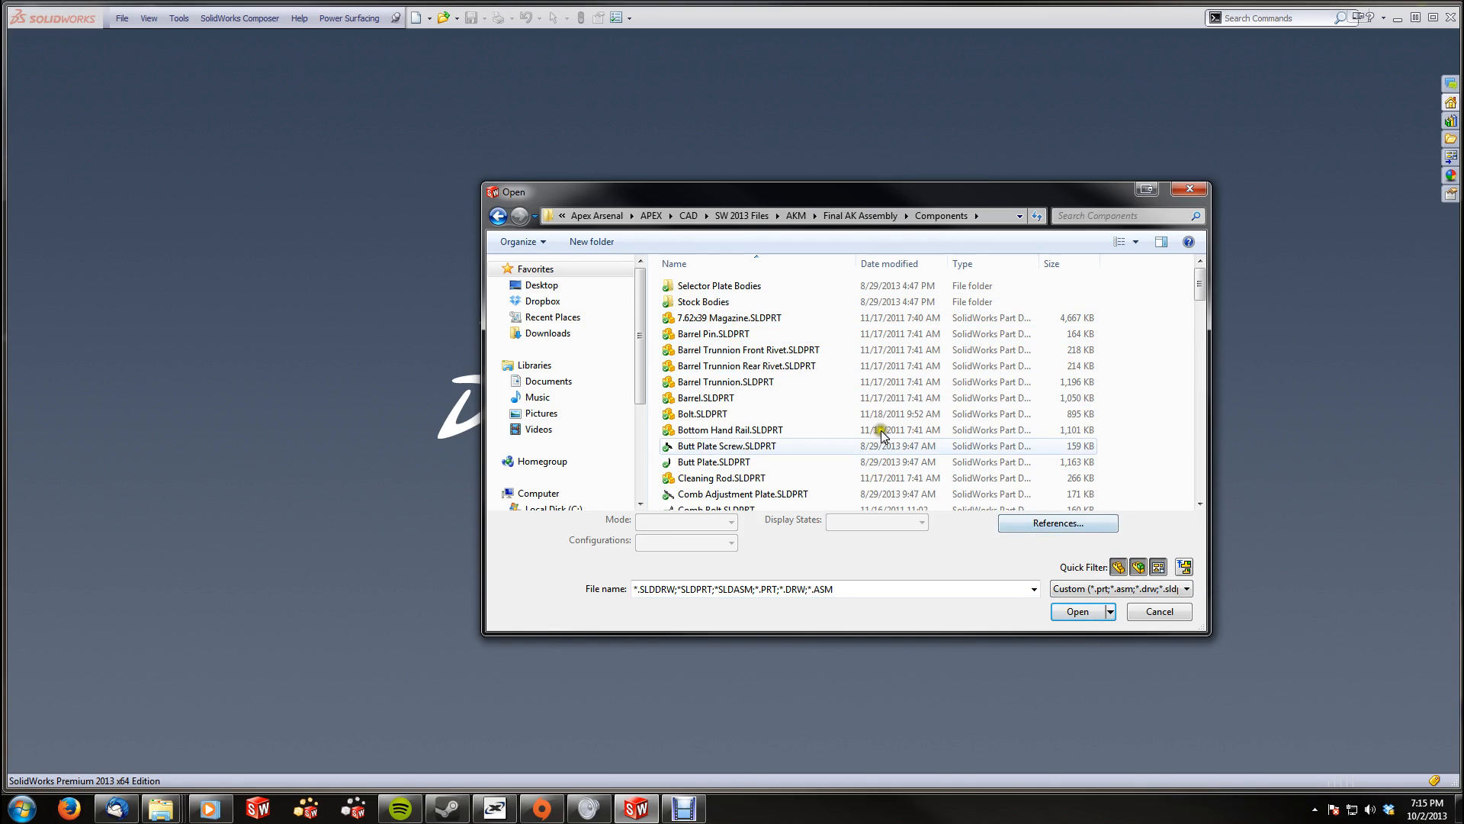
# Filter the Components folder to assemblies only and to parts only, and review the list of available file types
pyautogui.click(1158, 567)
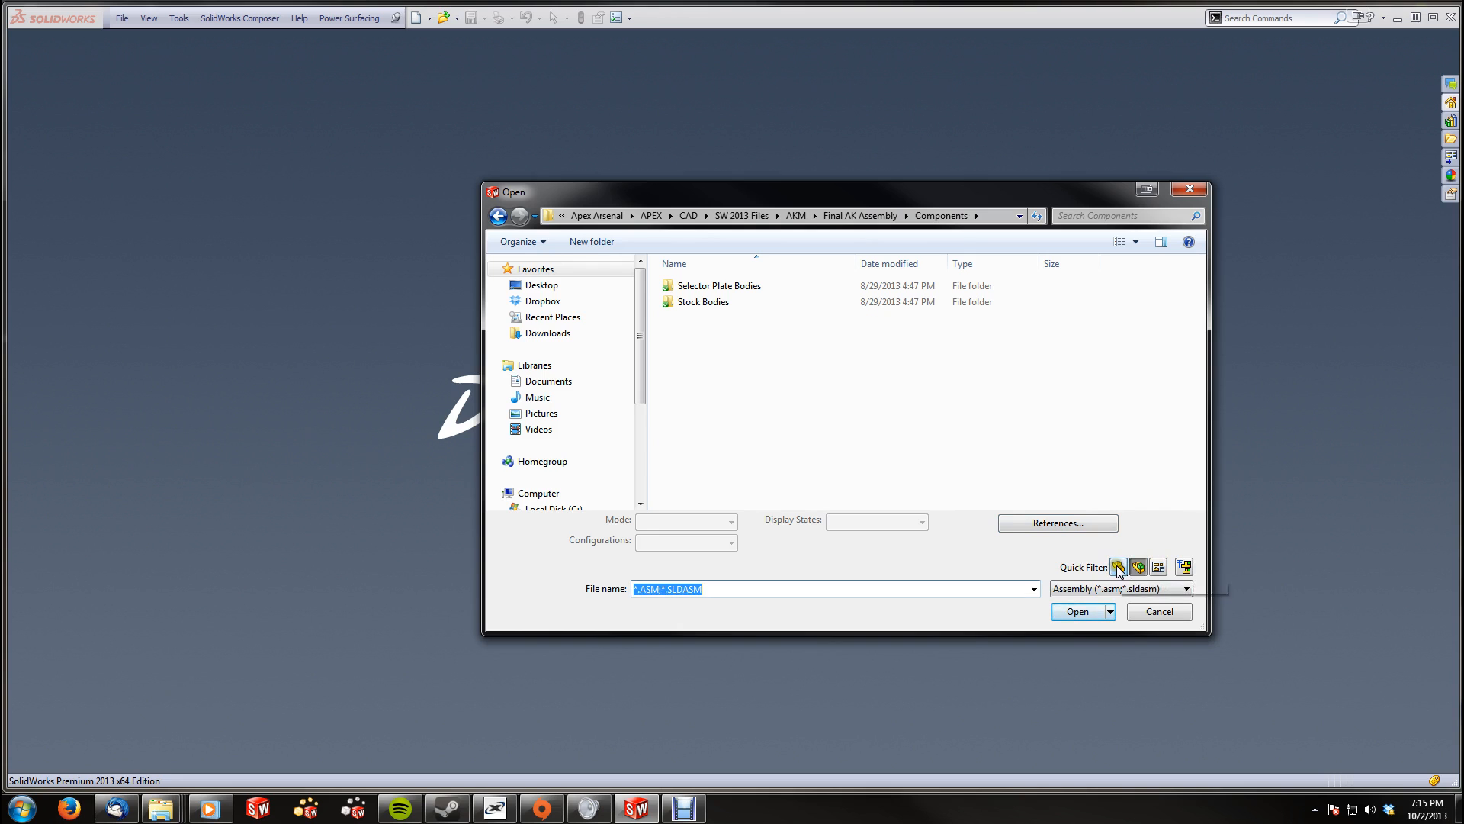
pyautogui.click(1118, 567)
pyautogui.click(1140, 569)
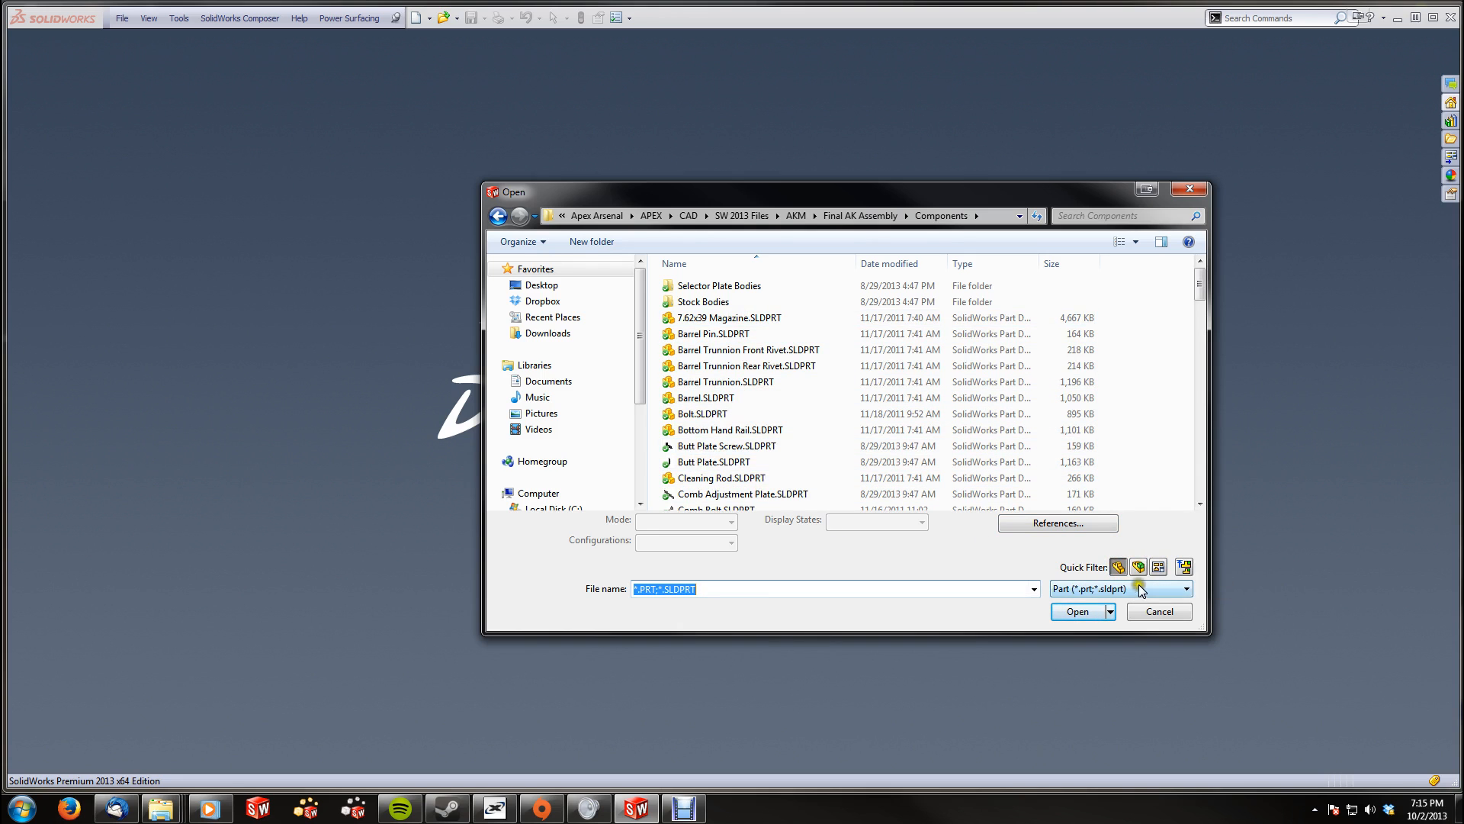
pyautogui.click(1187, 592)
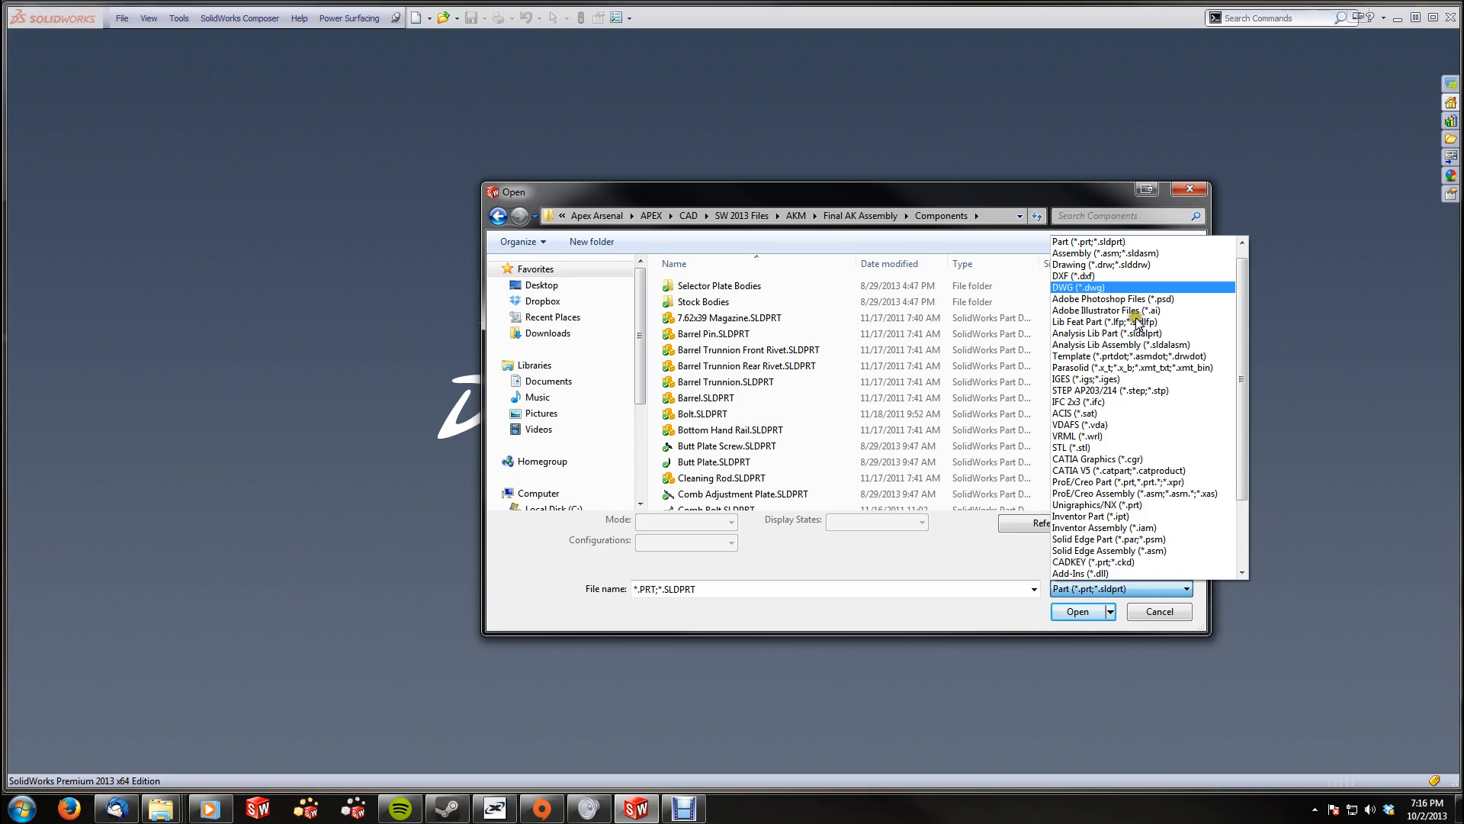
pyautogui.click(1079, 186)
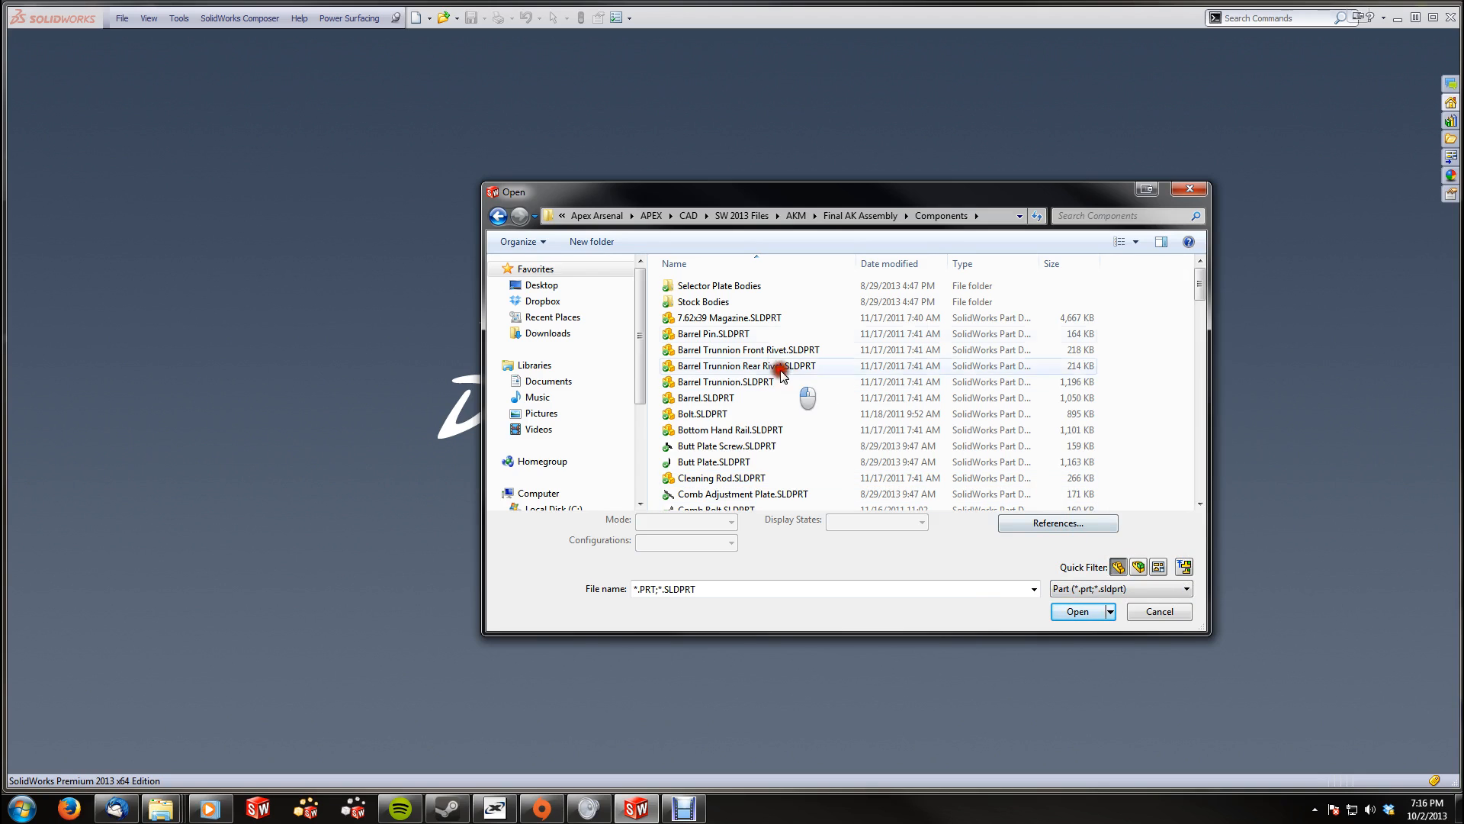
# Go to the Assemblies folder under Final AK Assembly, clear the quick filters and open AKM Assembled Rifle.SLDASM
pyautogui.click(864, 217)
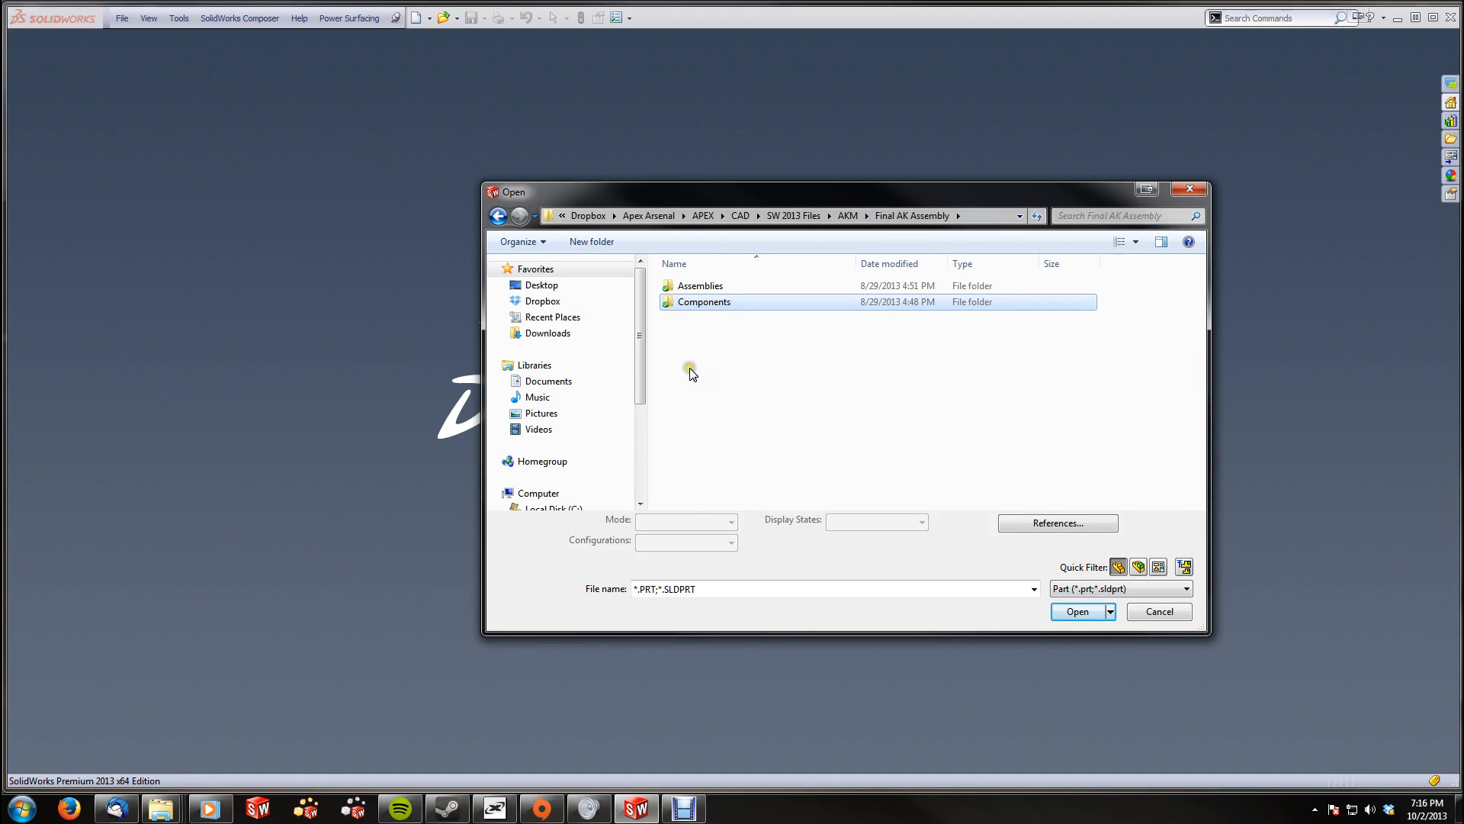
pyautogui.doubleClick(692, 287)
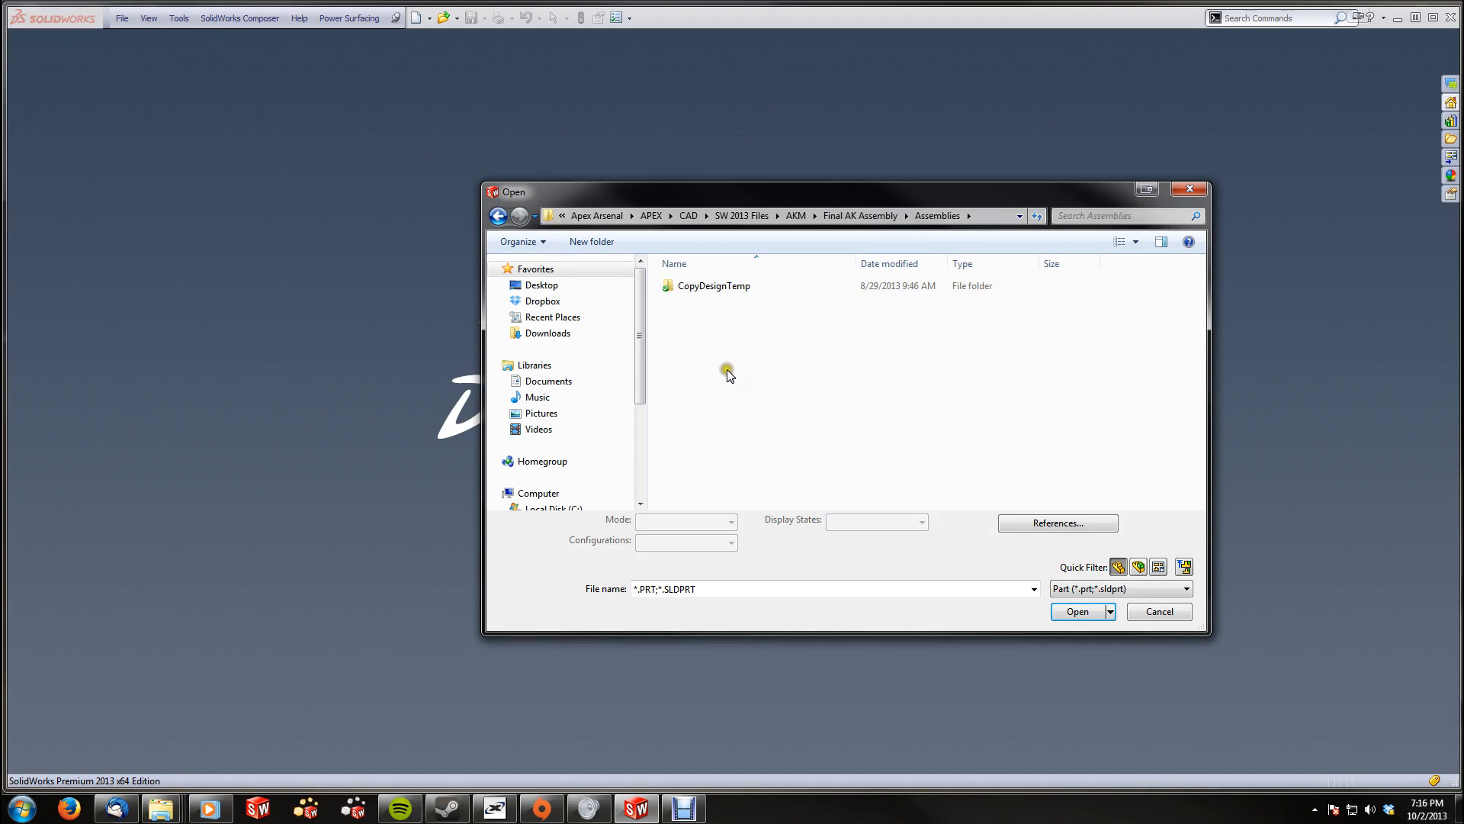
pyautogui.click(1118, 566)
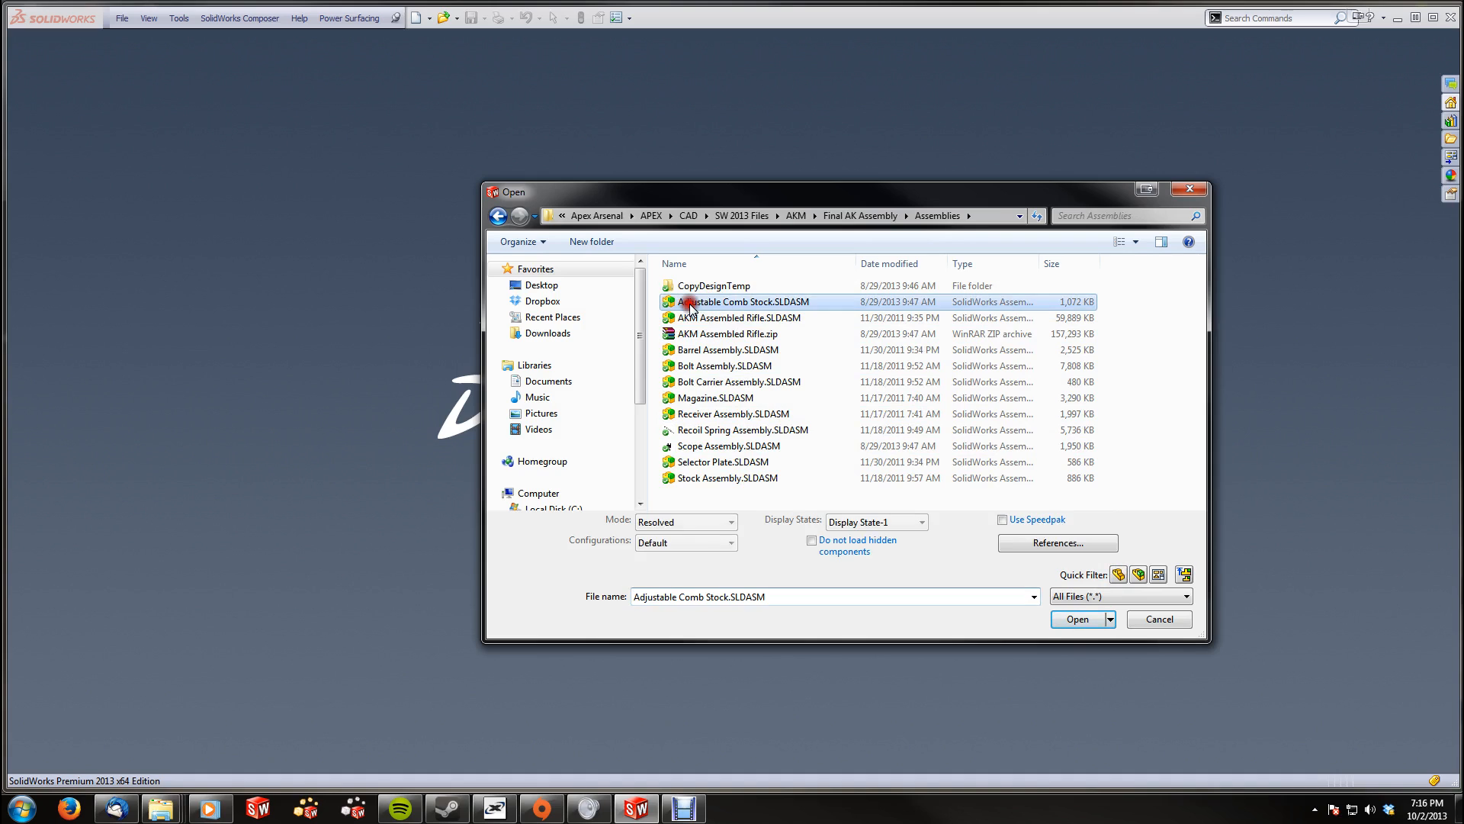
pyautogui.click(690, 302)
pyautogui.click(708, 318)
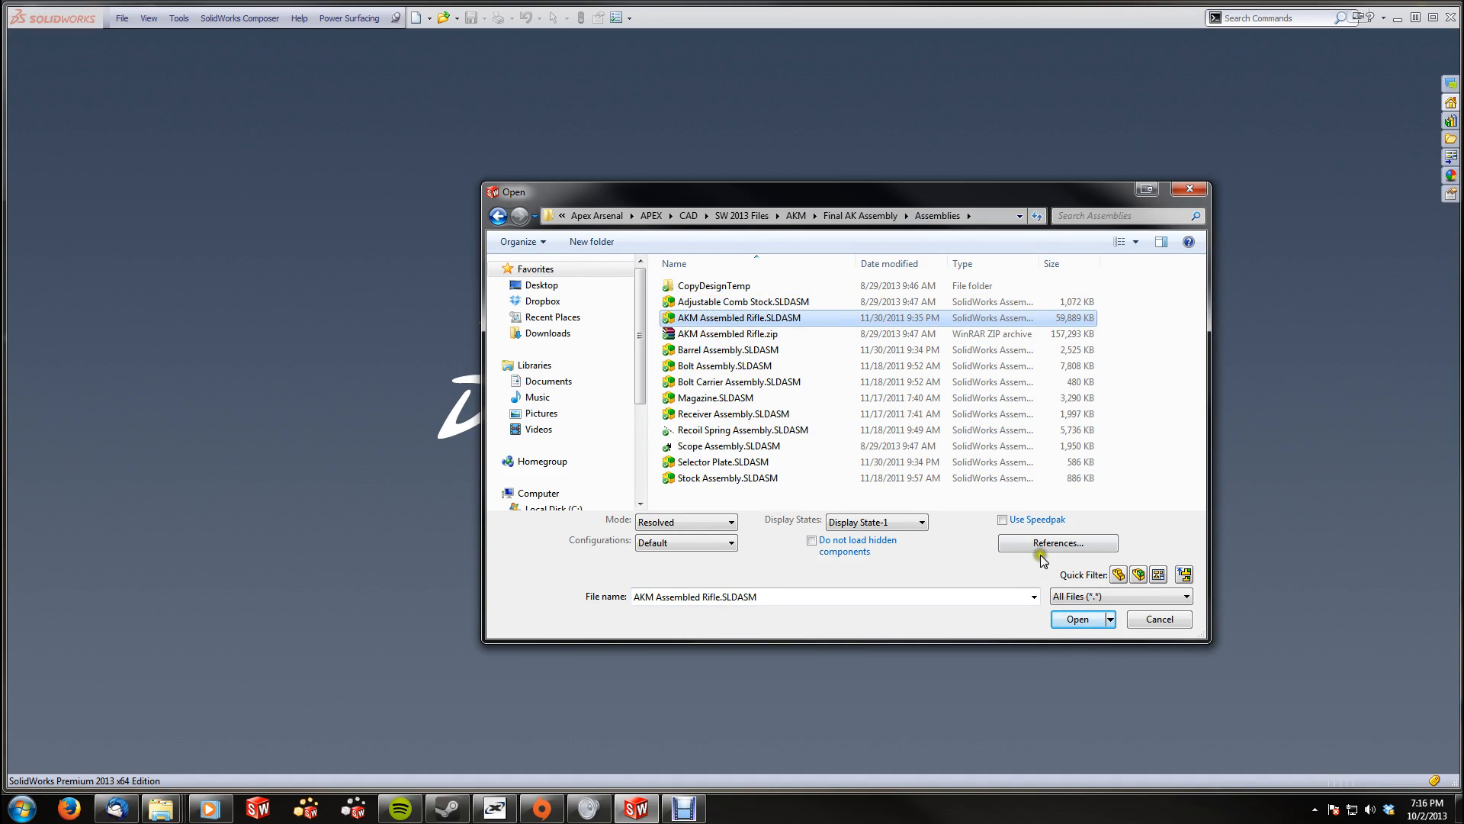
pyautogui.click(1083, 621)
pyautogui.click(1081, 620)
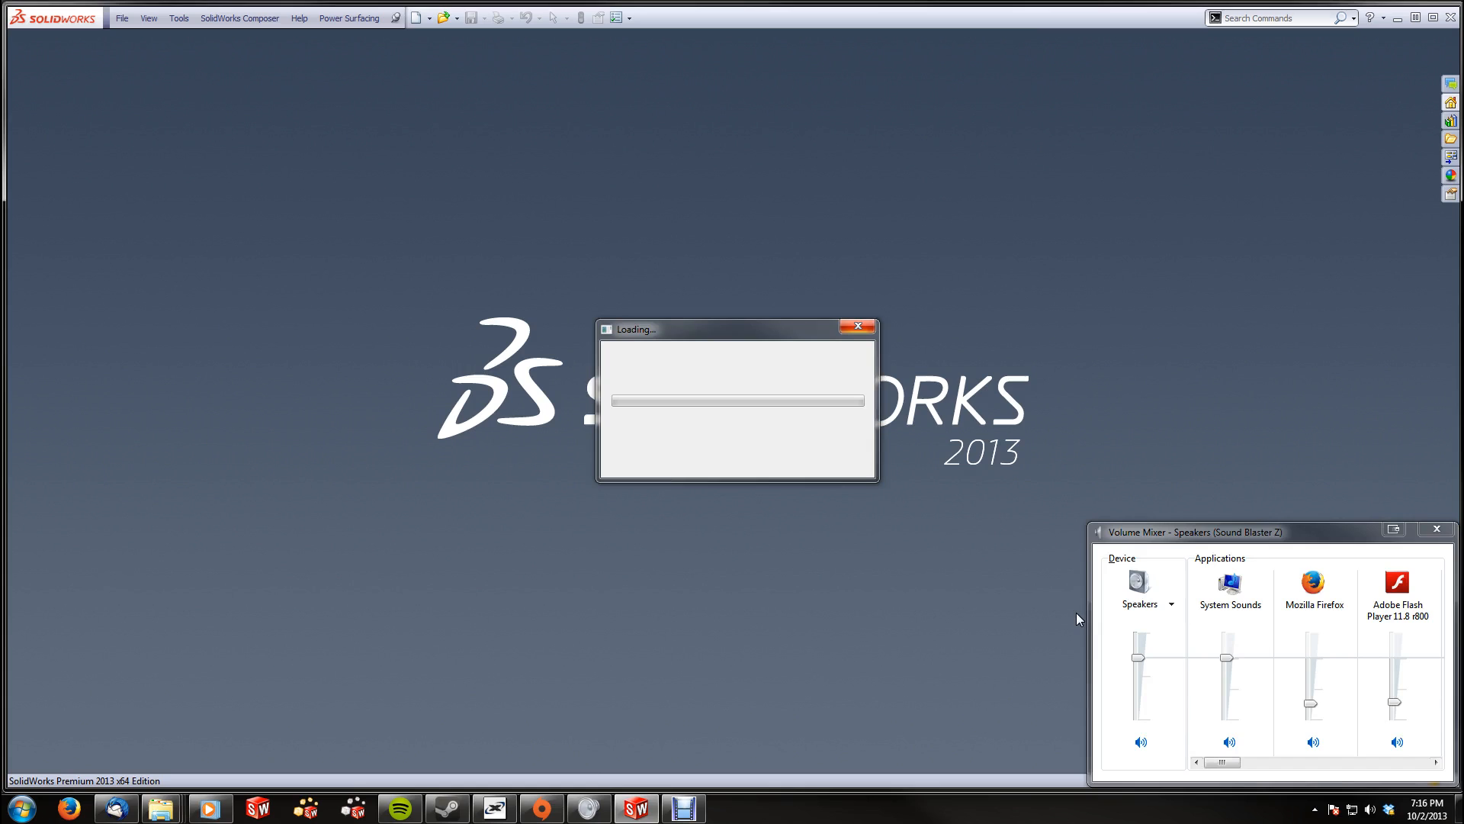
# Dismiss the Volume Mixer and suppress the missing Body2 and Body1 components, turning off further missing-file prompts
pyautogui.click(1438, 530)
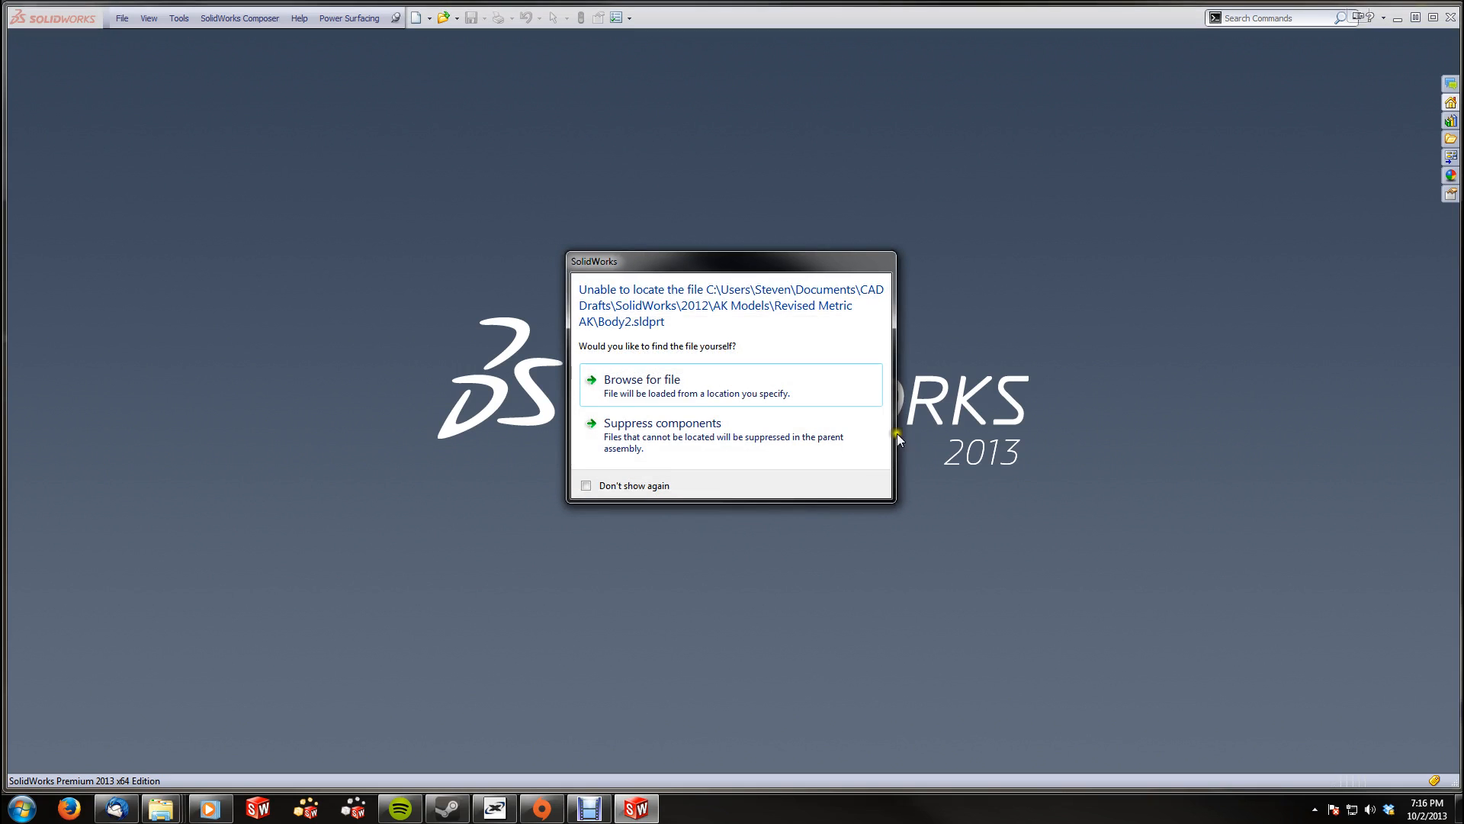
pyautogui.click(642, 444)
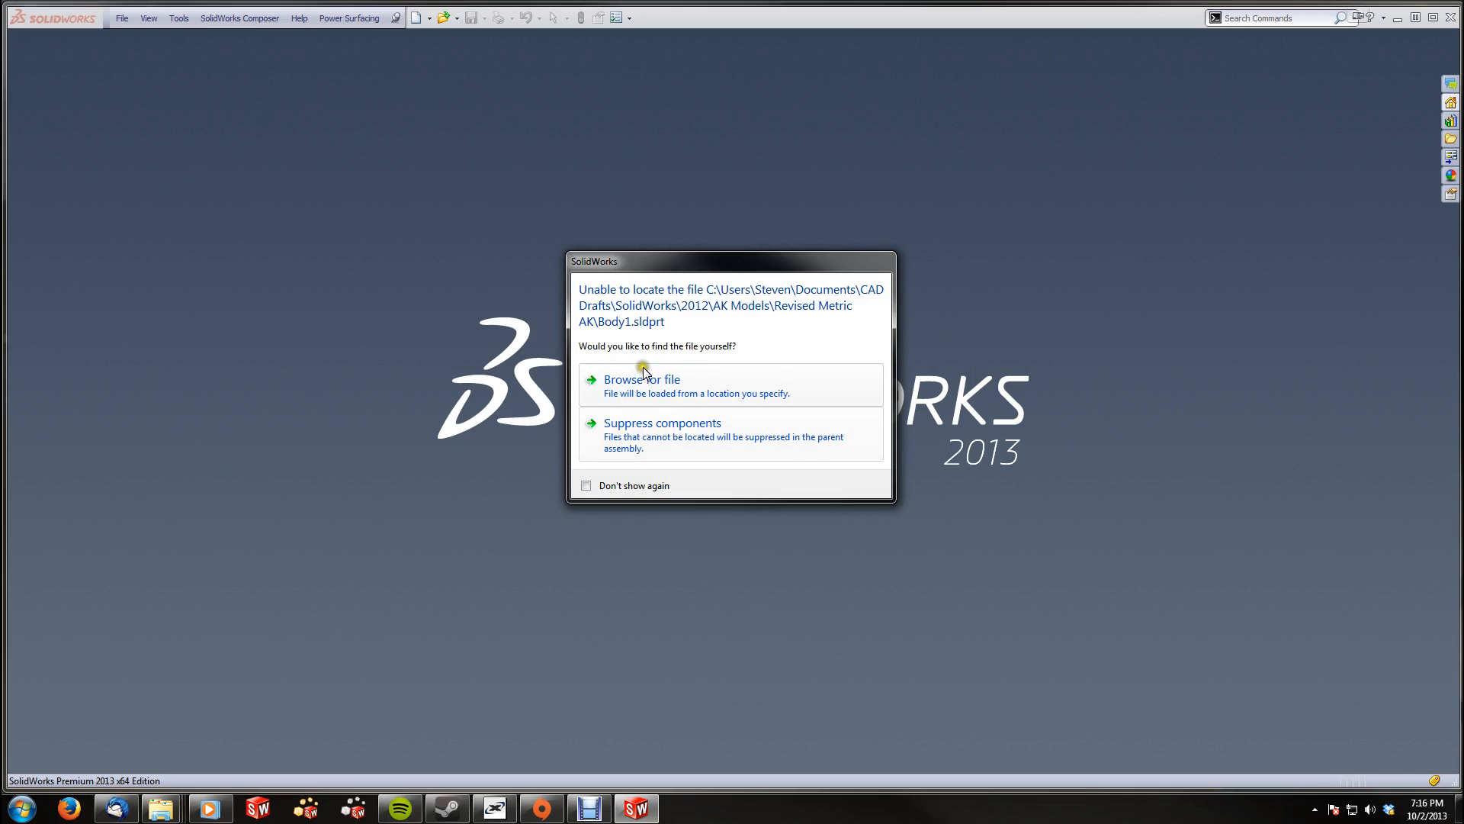
pyautogui.click(586, 485)
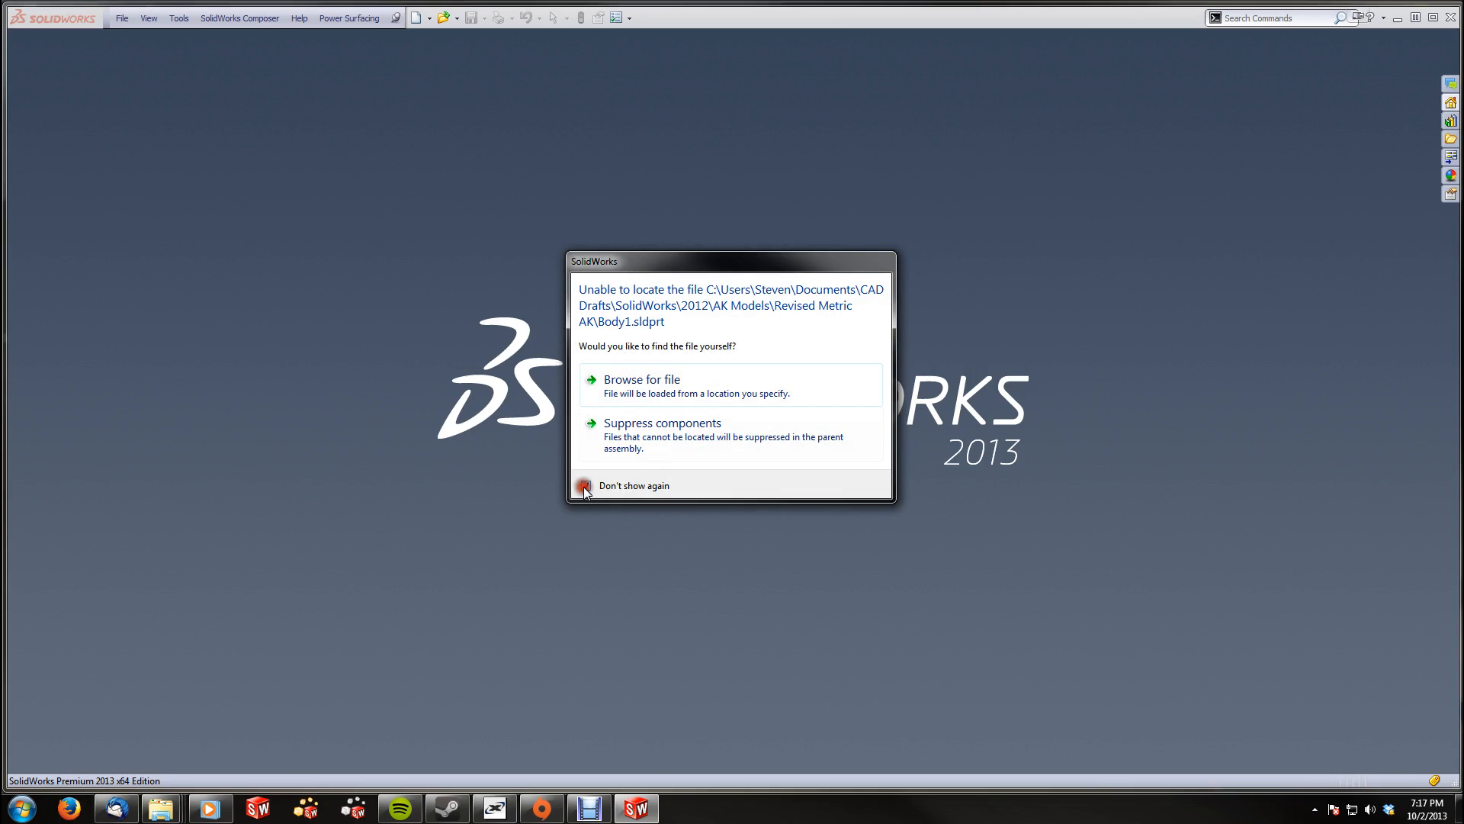
pyautogui.click(640, 424)
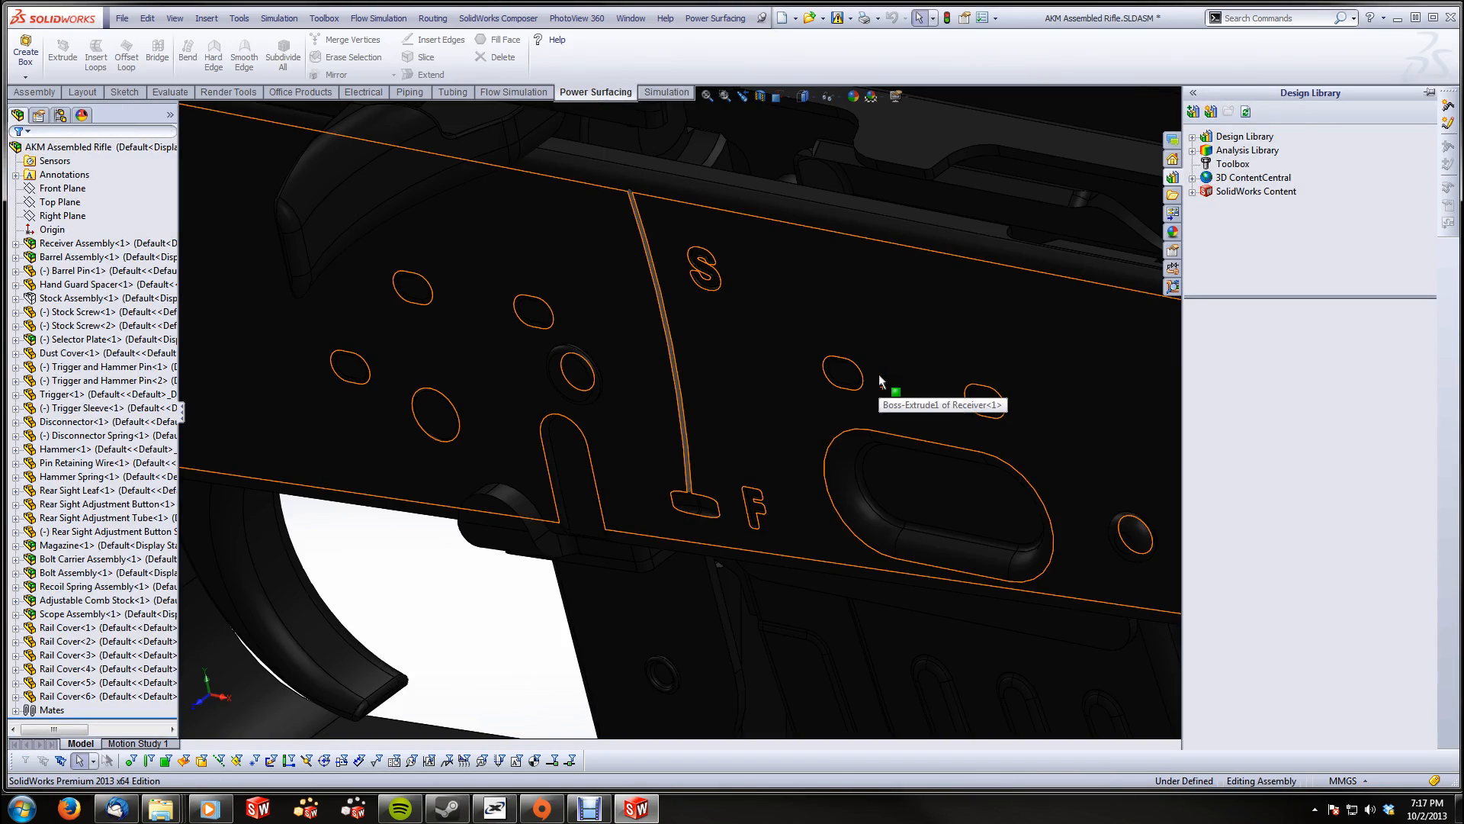
# Fit the whole rifle assembly in view and examine it from the side at different angles
pyautogui.click(481, 636)
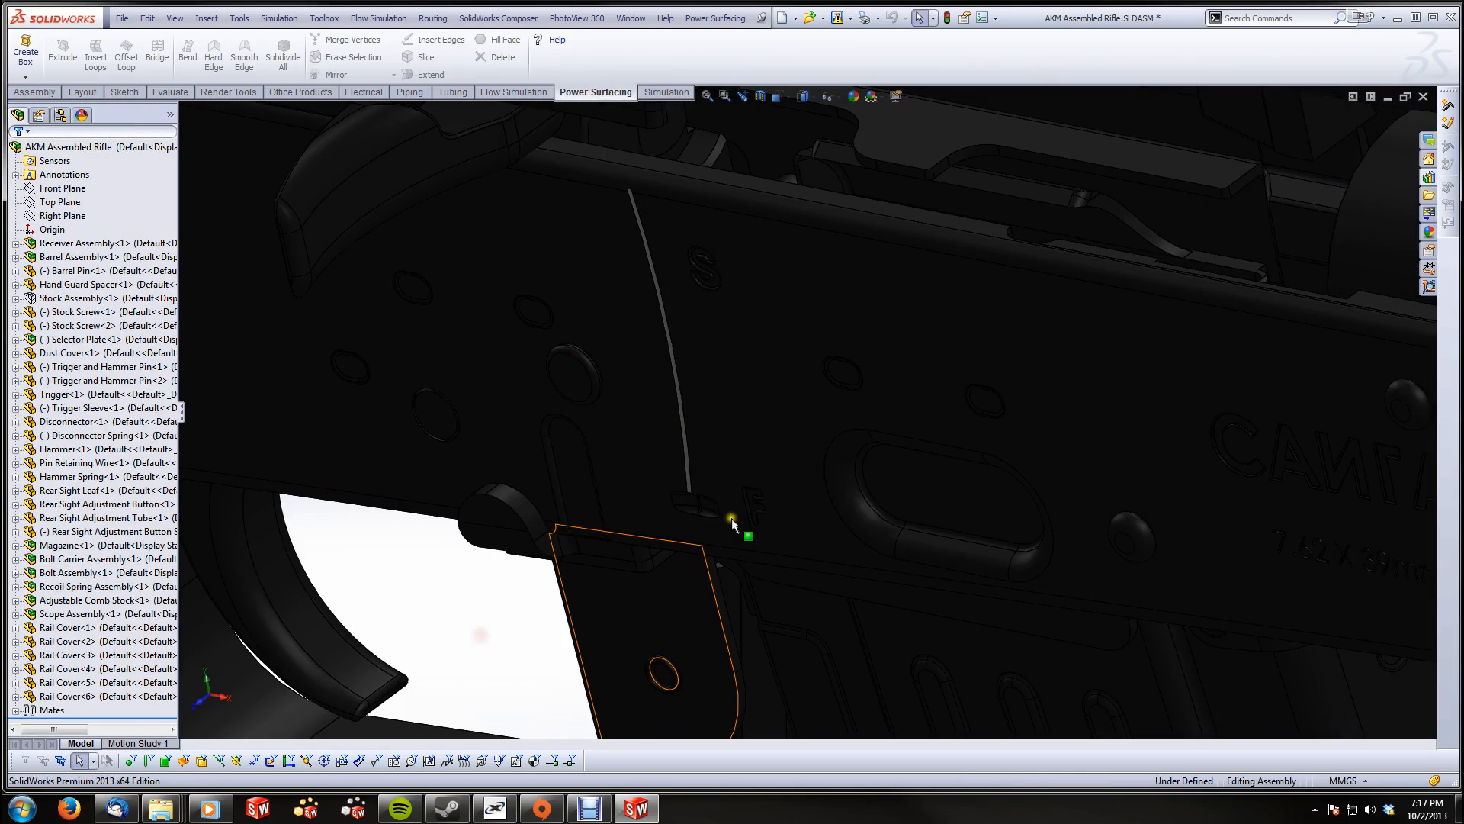
pyautogui.press('f')
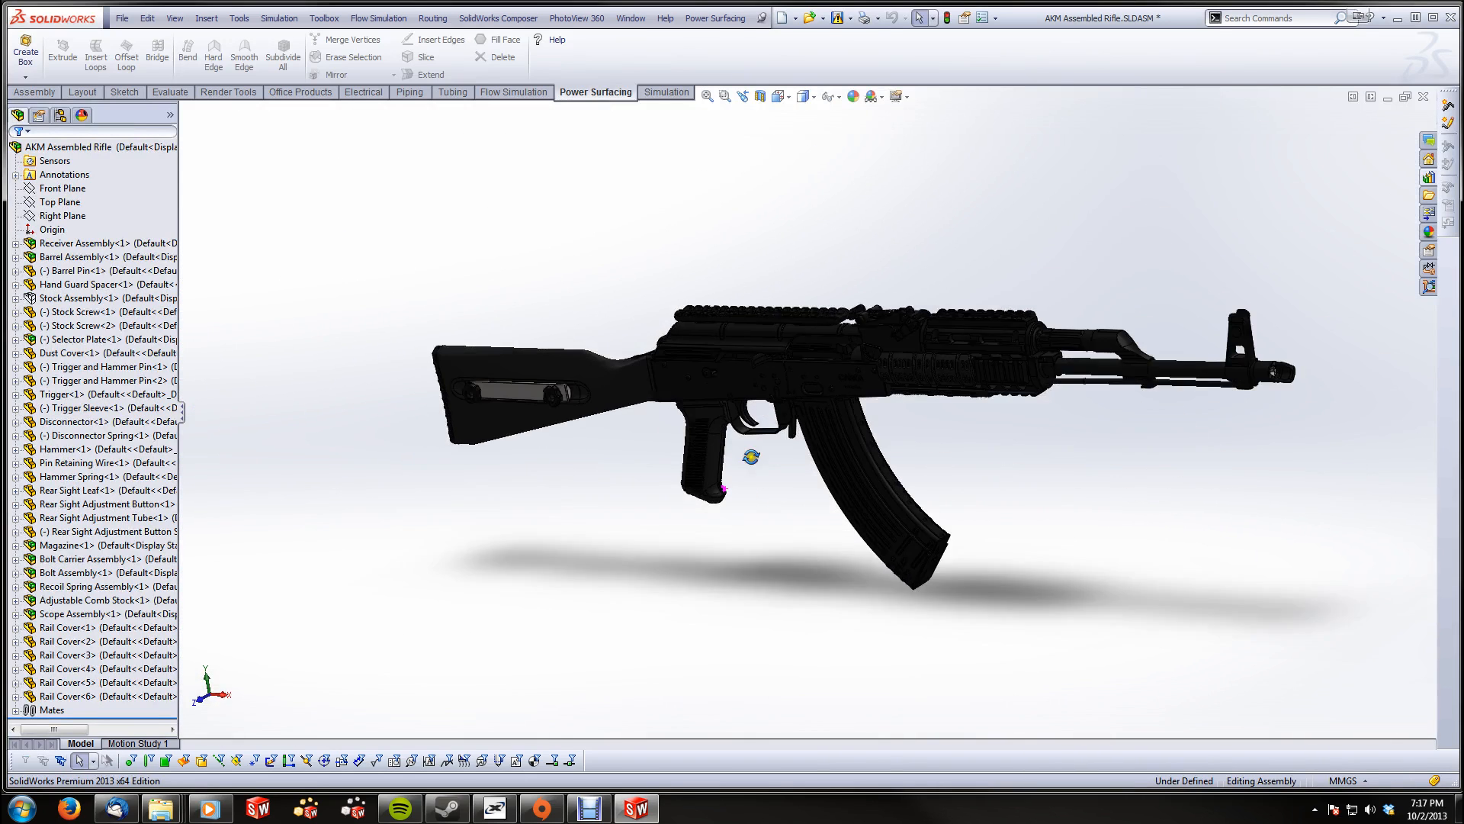
pyautogui.moveTo(751, 456); pyautogui.dragTo(321, 305, button='middle')
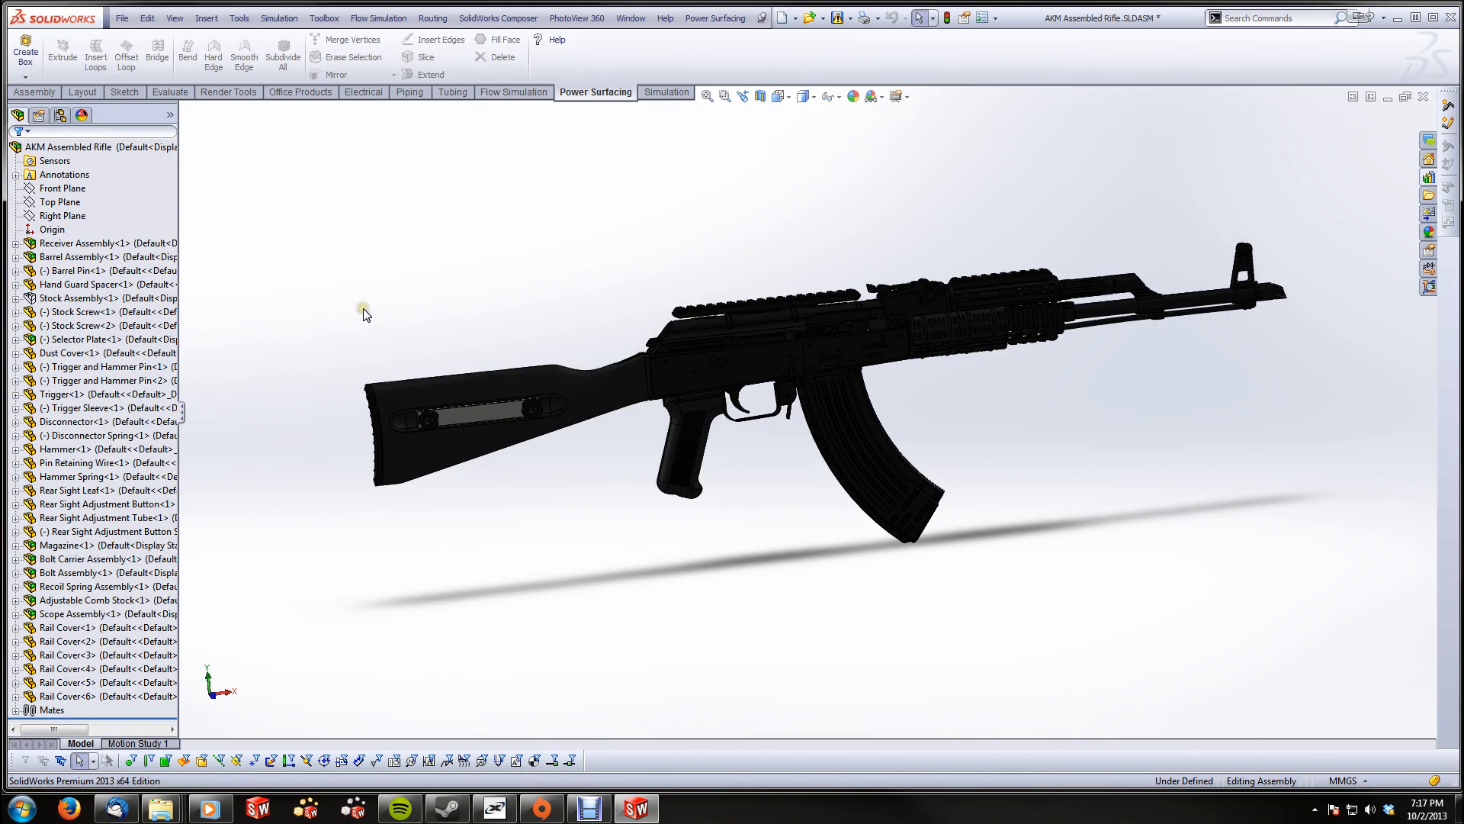
pyautogui.scroll(2, 364, 308)
pyautogui.scroll(-2, 547, 363)
pyautogui.moveTo(763, 496); pyautogui.dragTo(834, 507, button='middle')
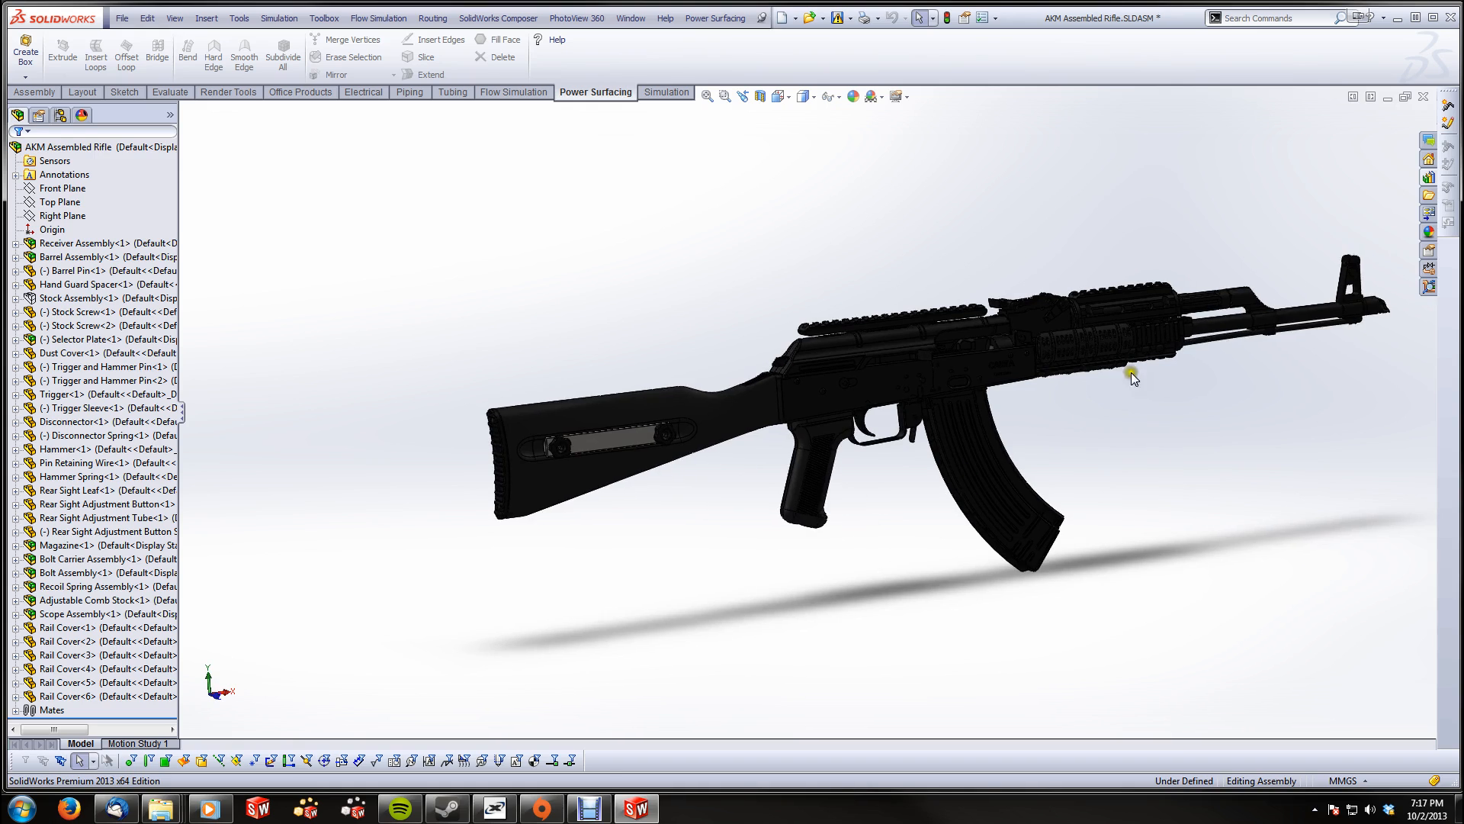
pyautogui.scroll(-1, 1183, 352)
pyautogui.scroll(2, 1214, 394)
pyautogui.moveTo(1214, 394); pyautogui.dragTo(1141, 412, button='middle')
pyautogui.scroll(-1, 829, 368)
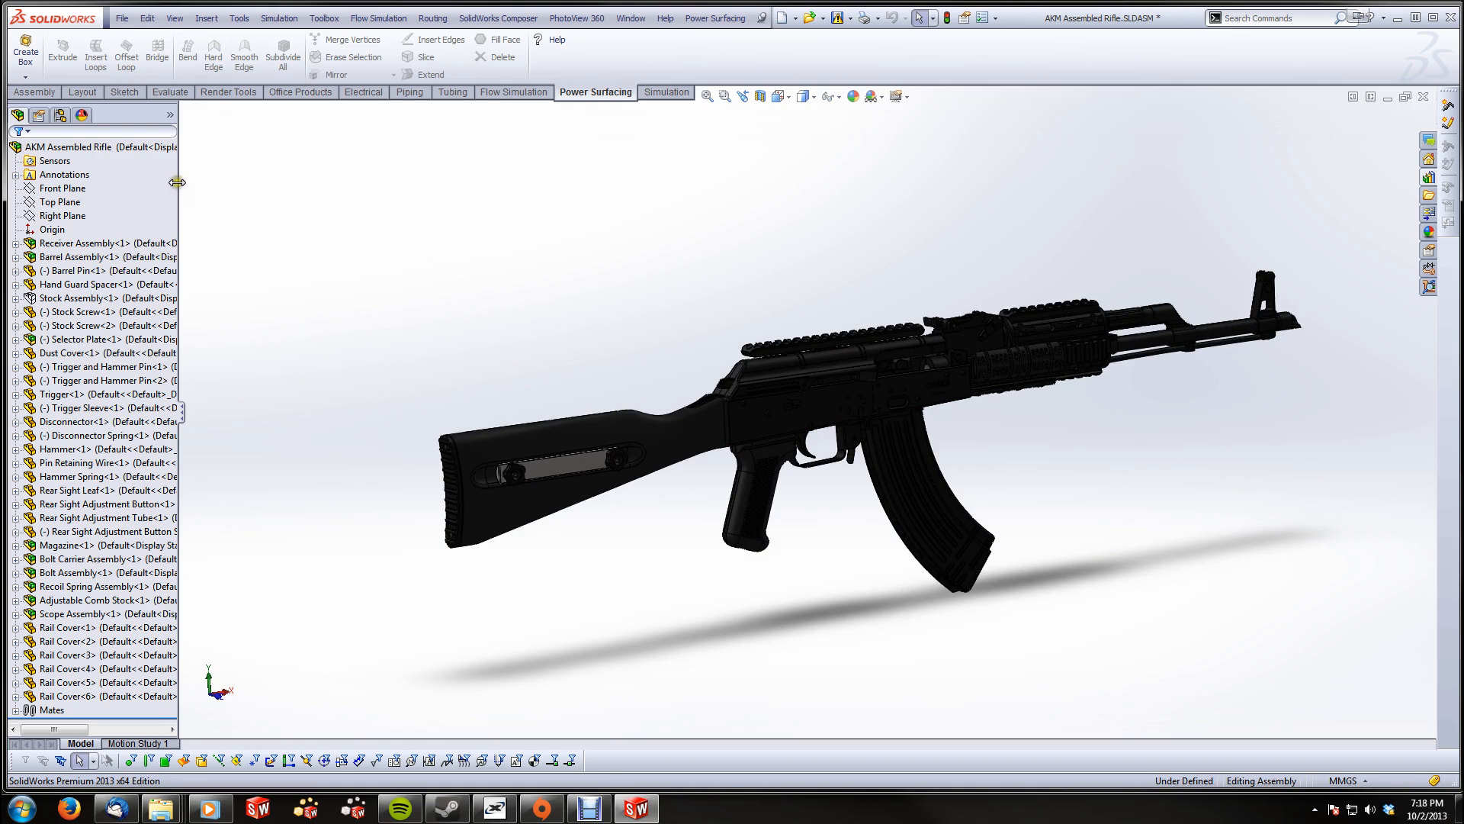
# Widen the component tree and highlight the Receiver Assembly, Barrel Assembly and Selector Plate in turn, ending with nothing selected
pyautogui.moveTo(177, 182); pyautogui.dragTo(251, 183)
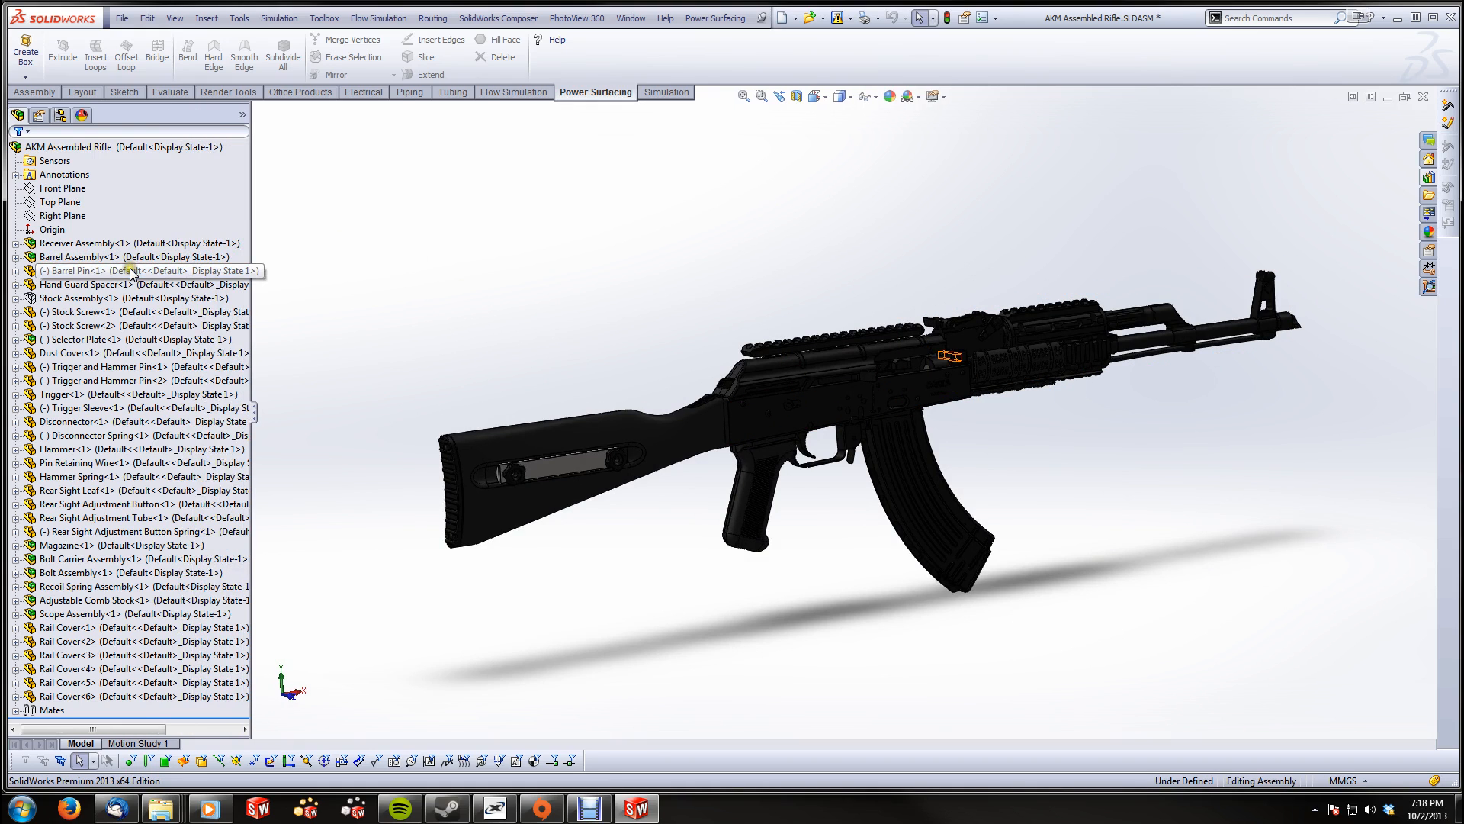
pyautogui.click(122, 245)
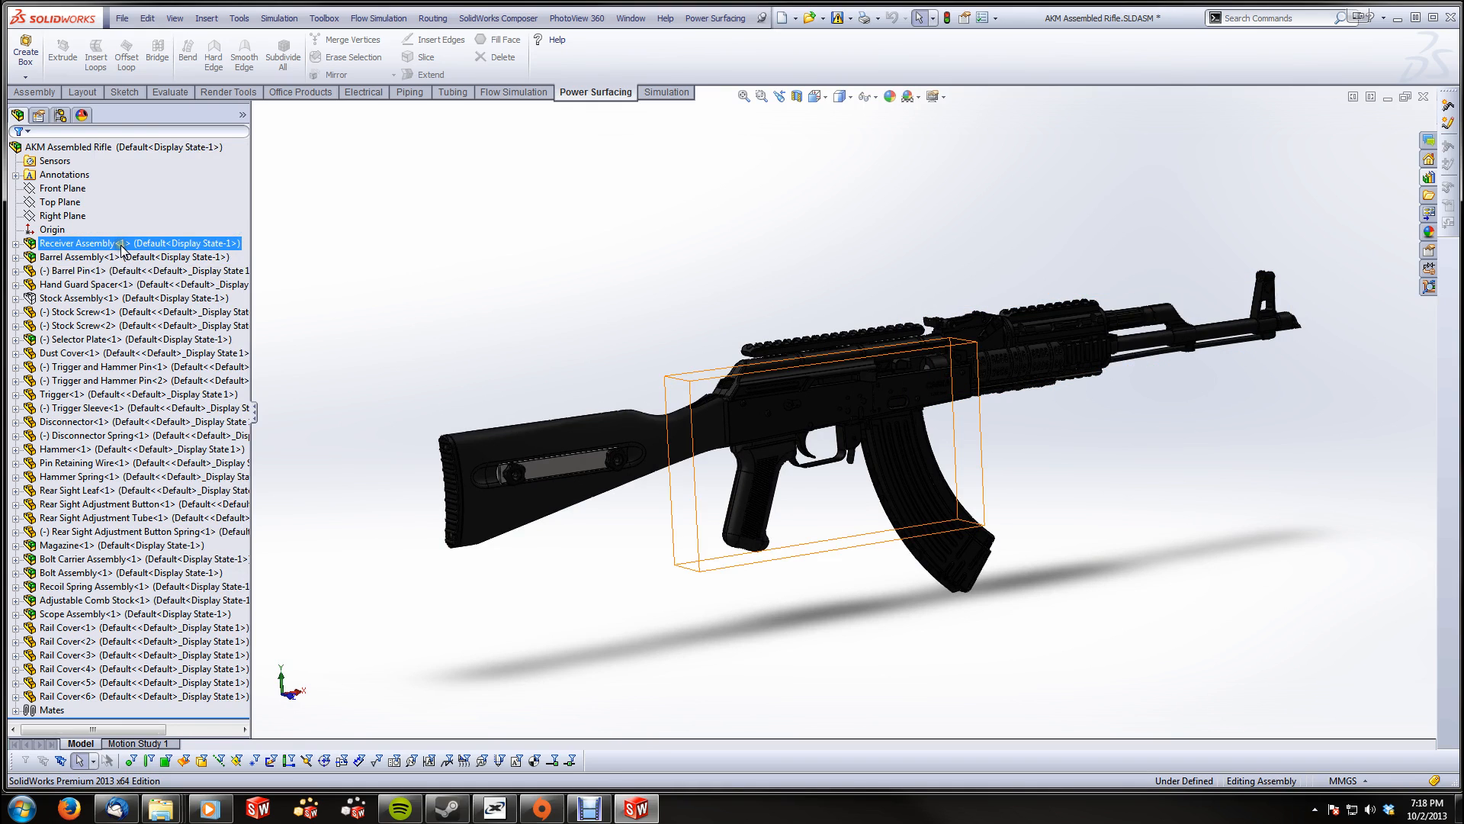
pyautogui.click(121, 246)
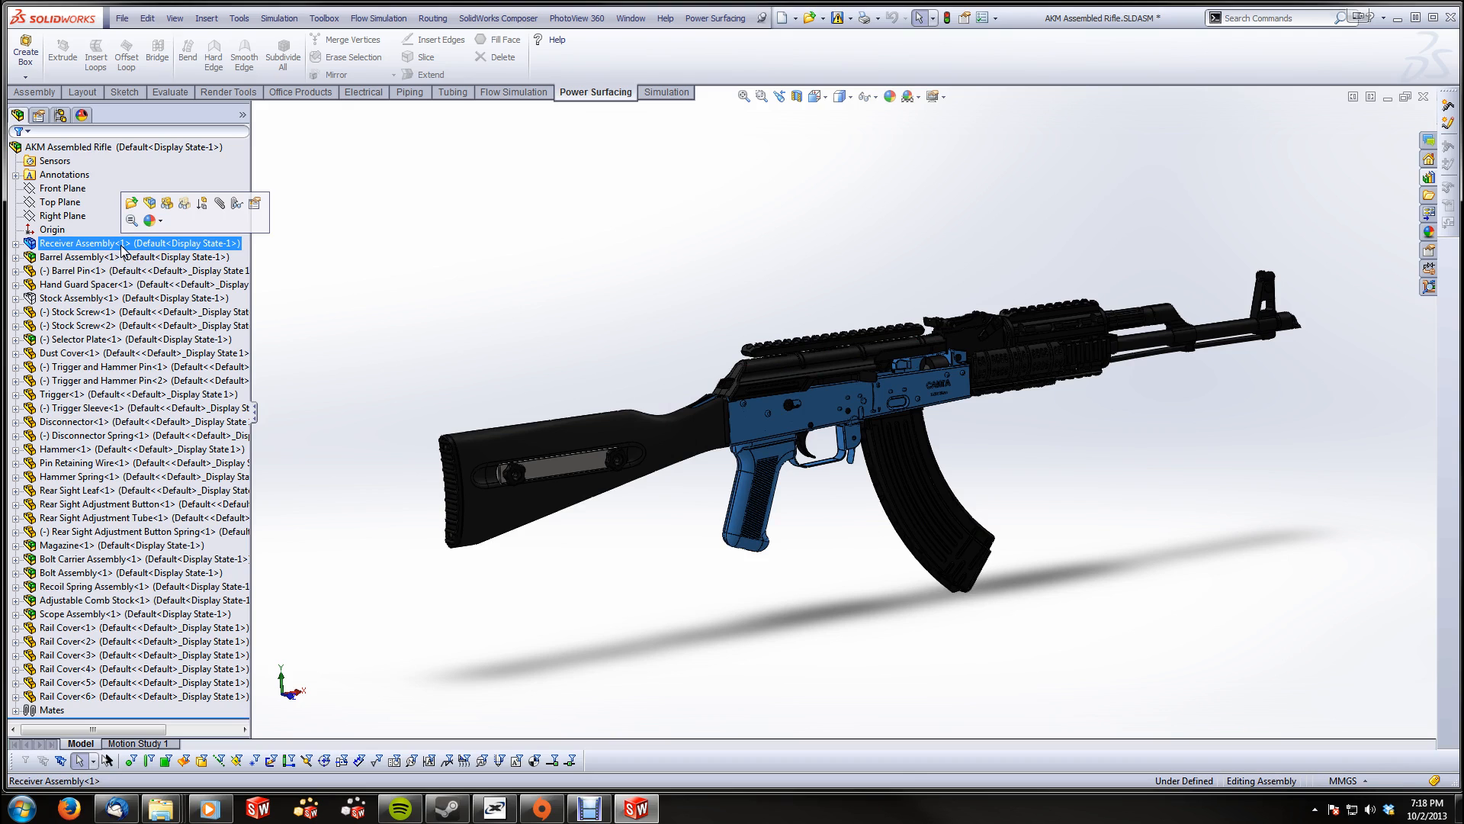
pyautogui.keyDown('ctrl'); pyautogui.click(117, 259); pyautogui.keyUp('ctrl')
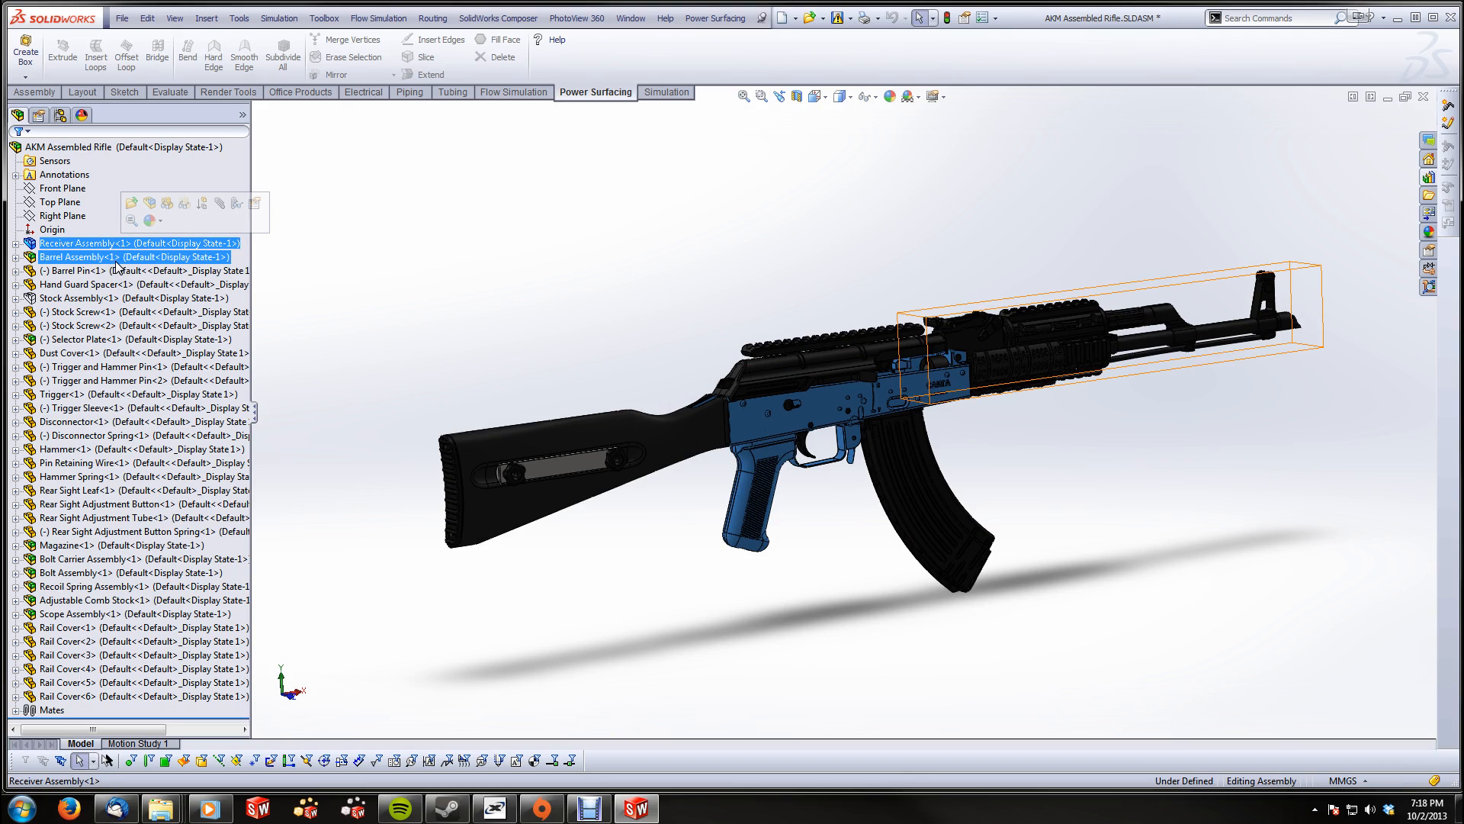
pyautogui.click(118, 260)
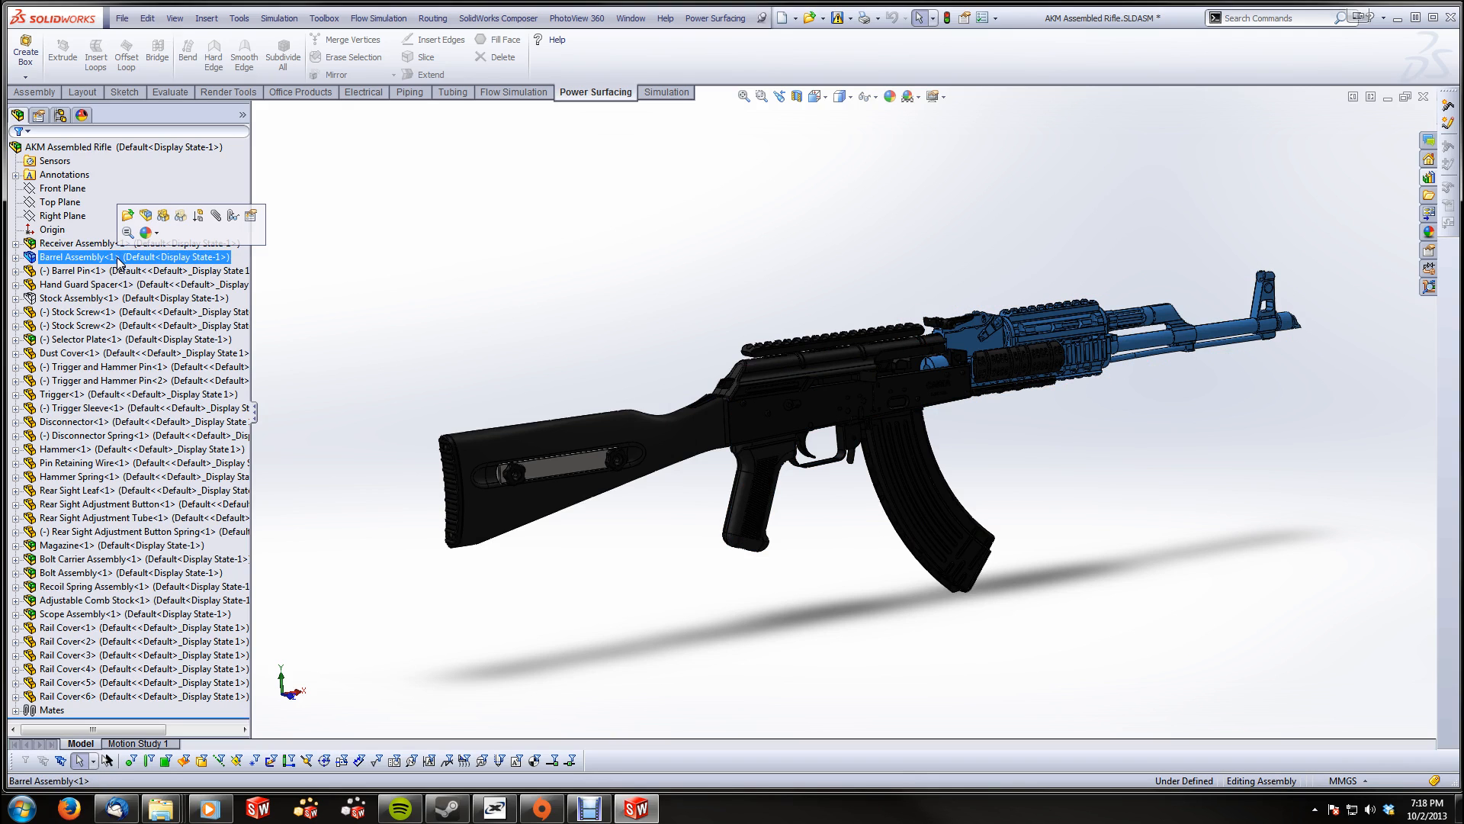
pyautogui.keyDown('ctrl'); pyautogui.click(100, 340); pyautogui.keyUp('ctrl')
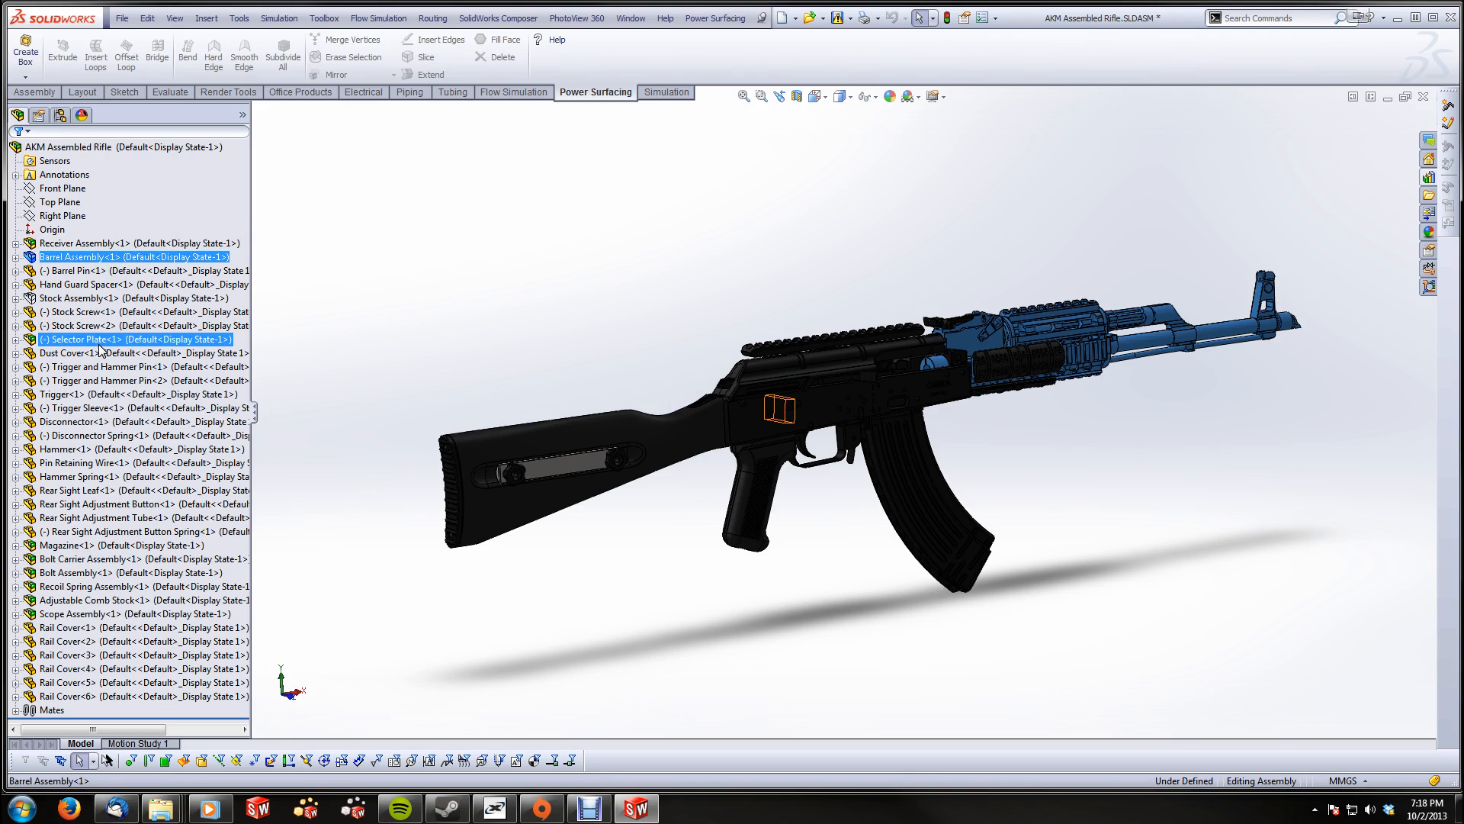
pyautogui.click(100, 343)
pyautogui.click(643, 318)
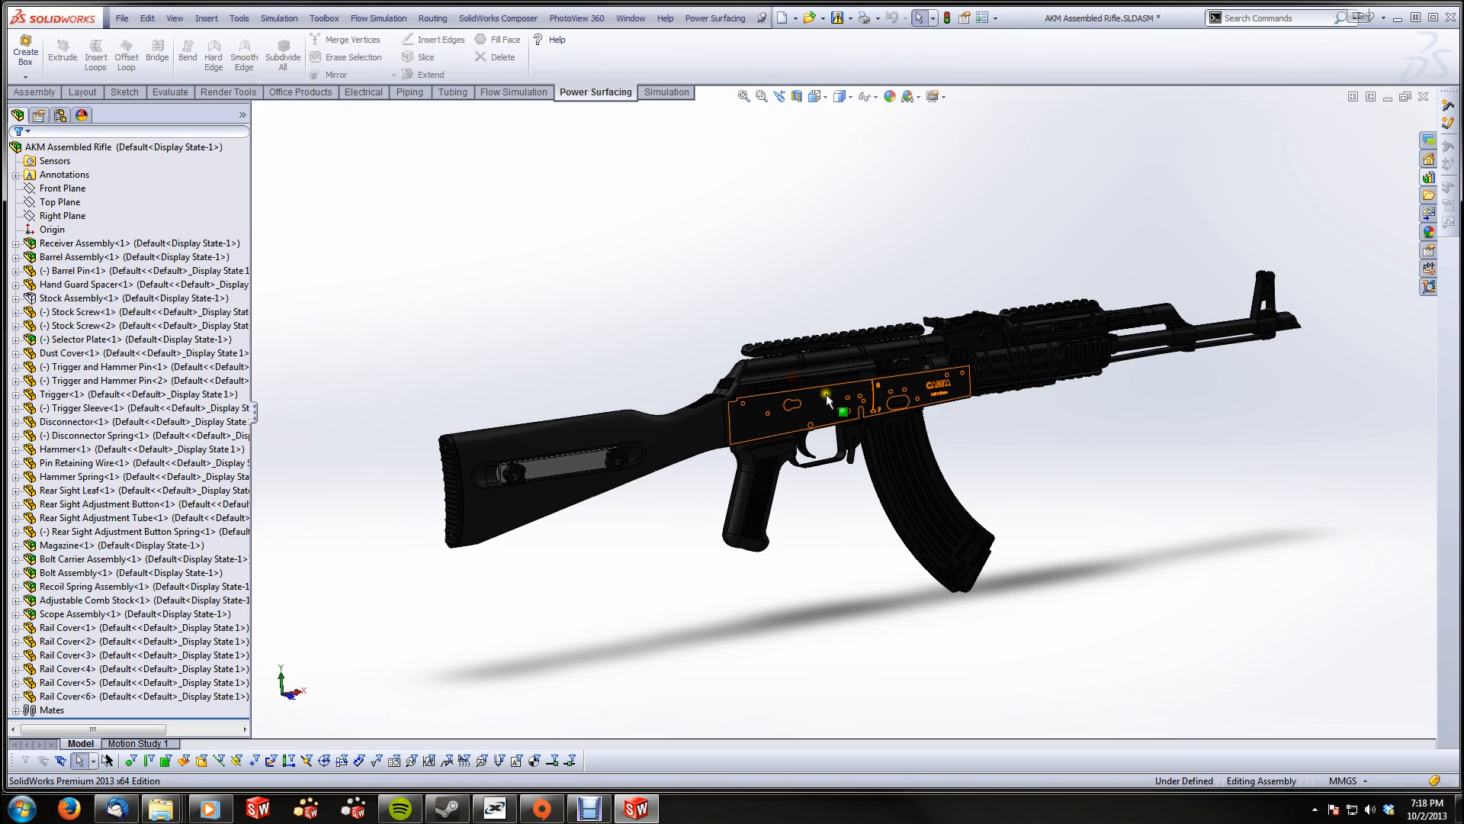
# Expand the Selector Plate subassembly, inspect its suppressed Body1 component, and collapse it again
pyautogui.scroll(-10, 826, 393)
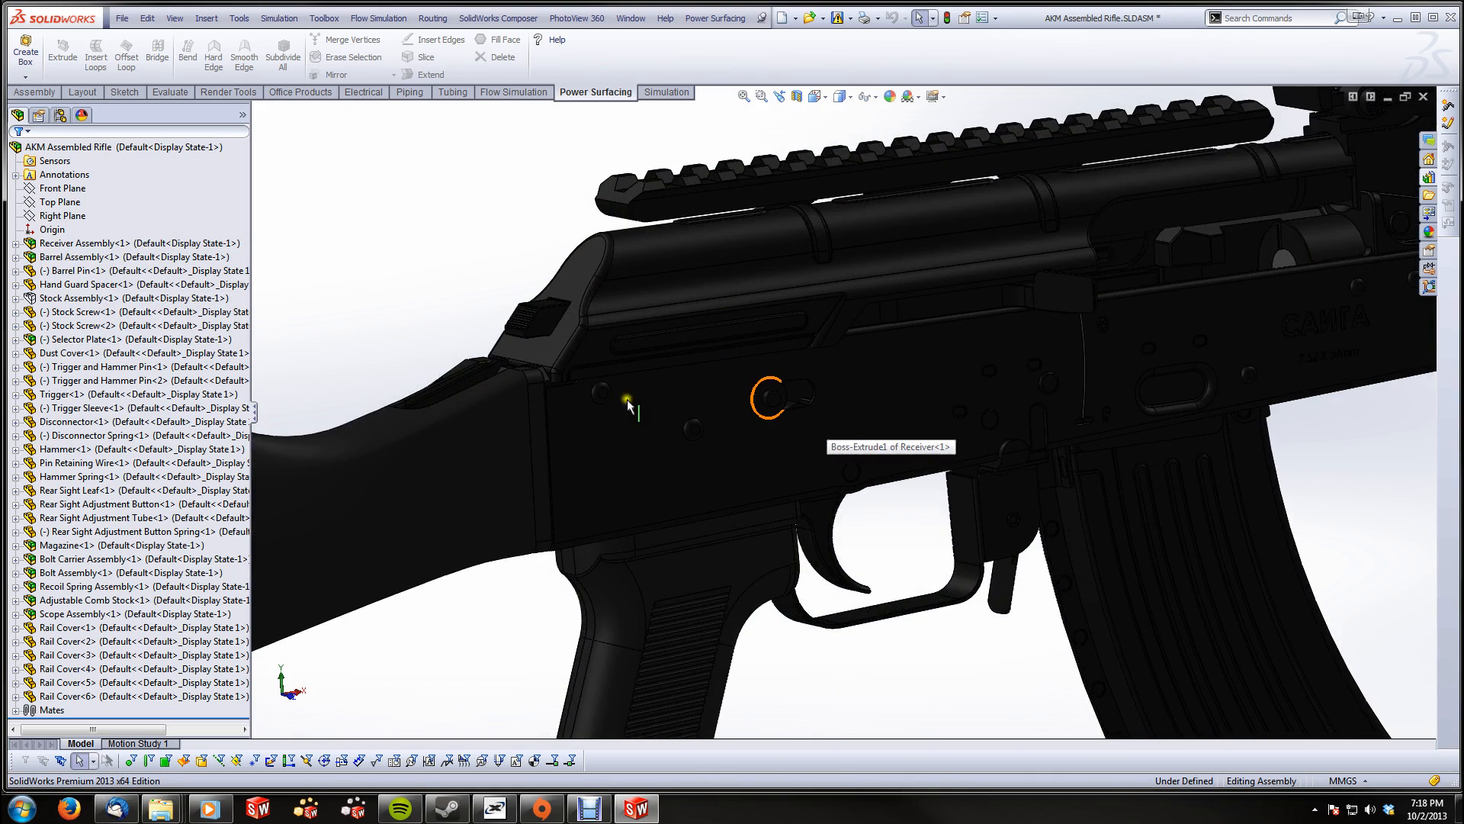
pyautogui.click(16, 339)
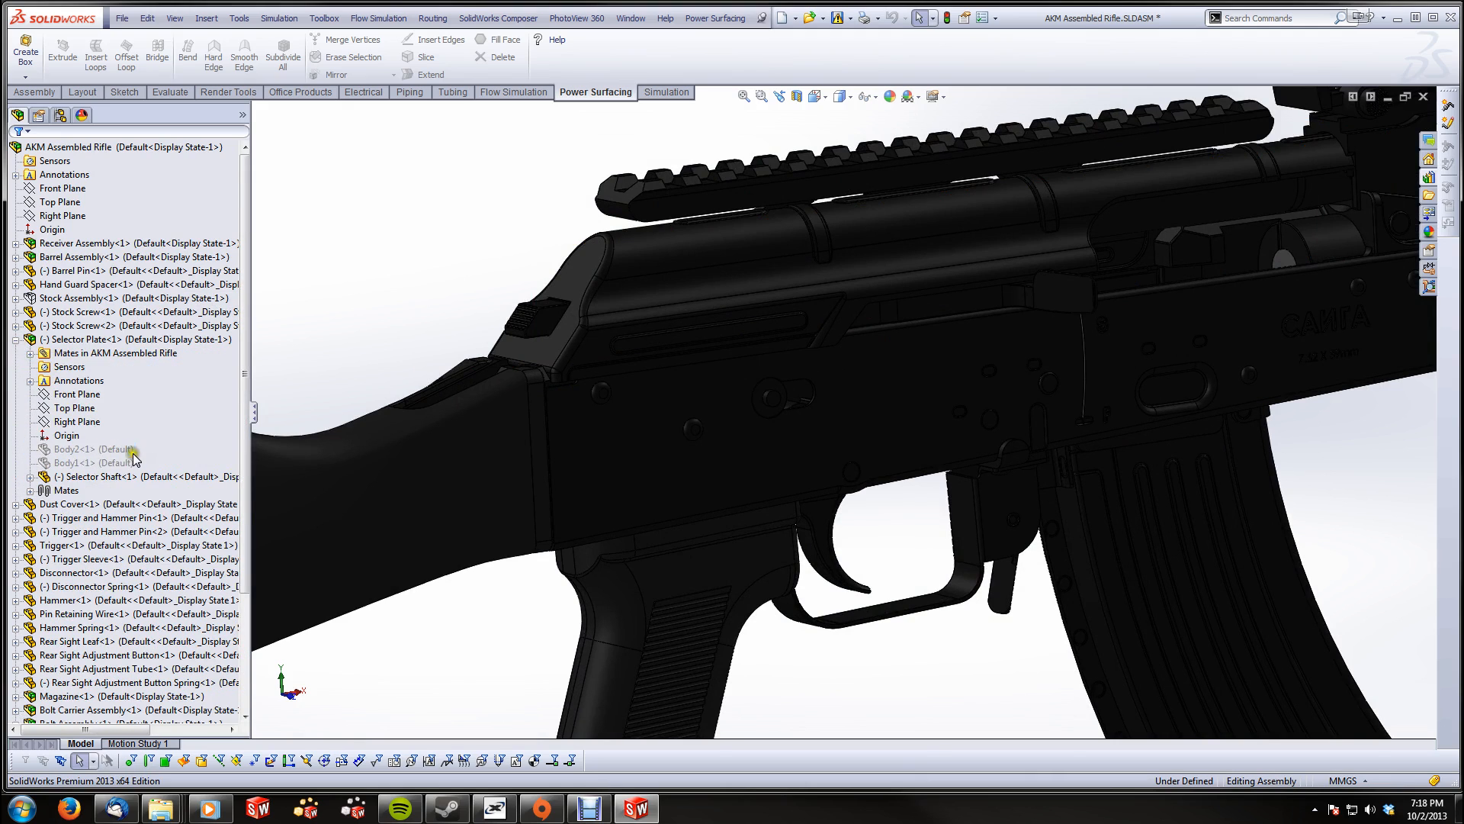
pyautogui.click(104, 463)
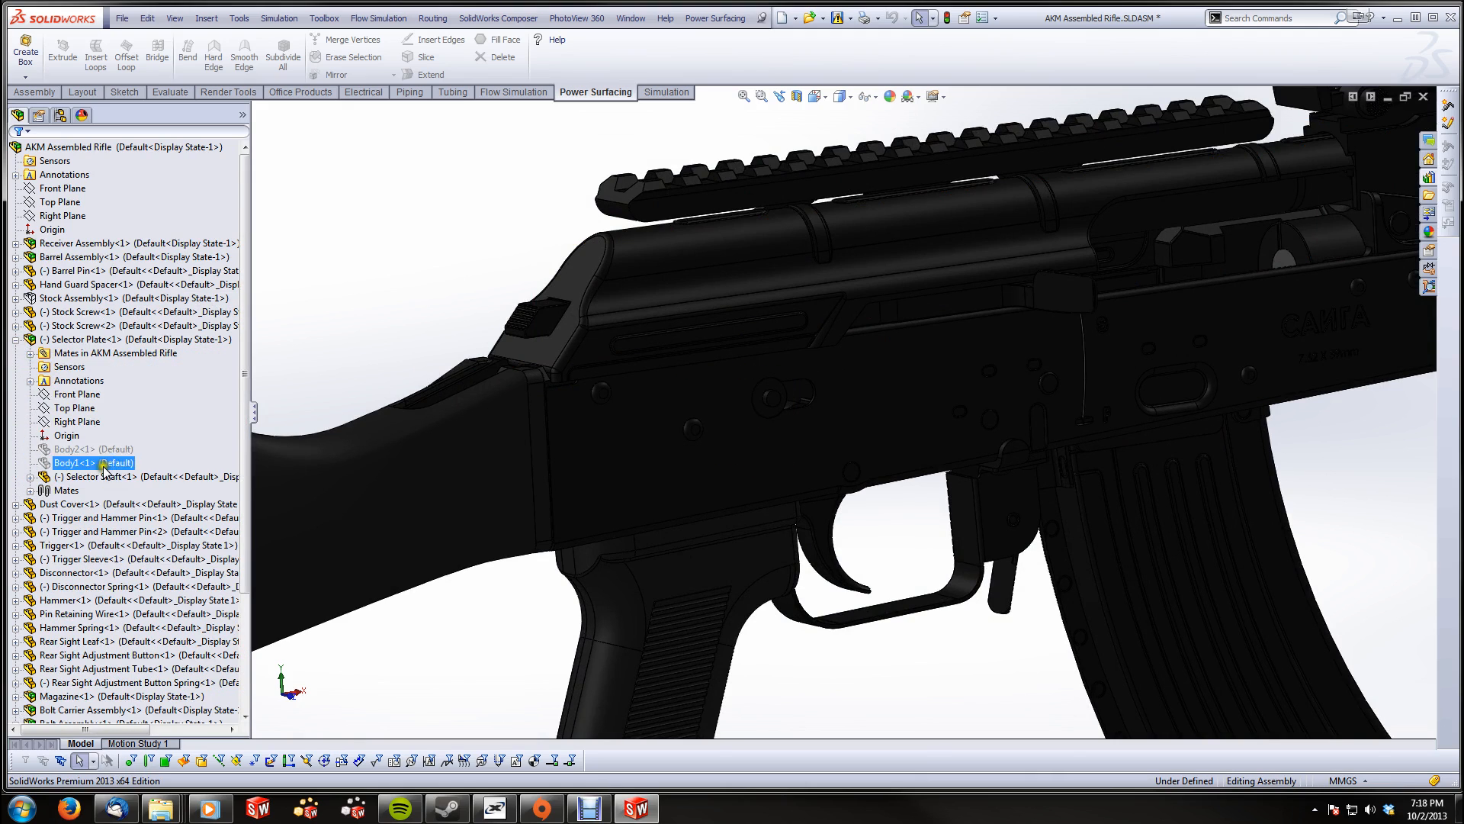
pyautogui.click(16, 340)
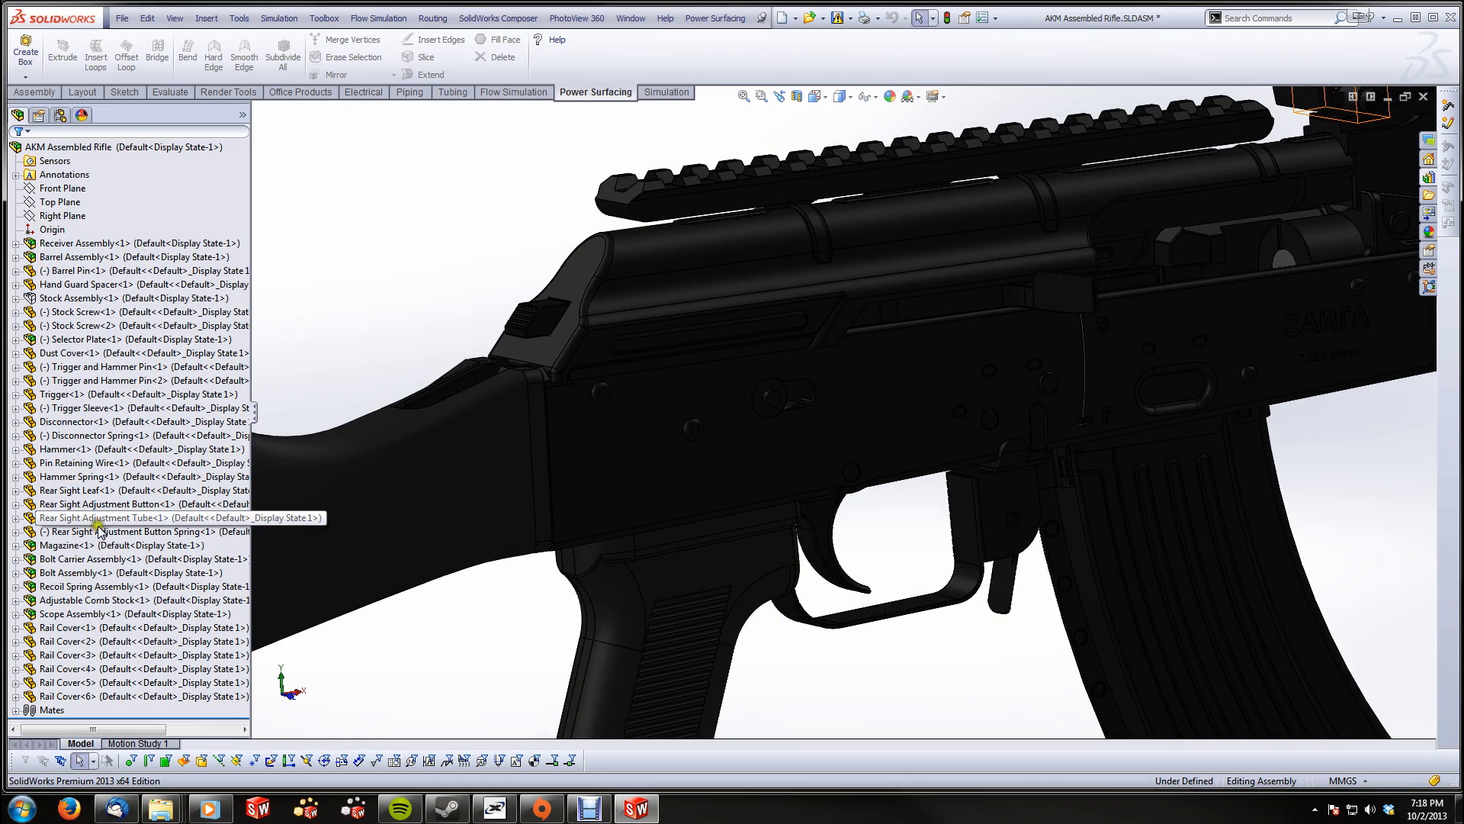
# Highlight the Magazine subassembly and examine where it fits into the receiver
pyautogui.click(107, 546)
pyautogui.scroll(1, 489, 395)
pyautogui.scroll(5, 490, 394)
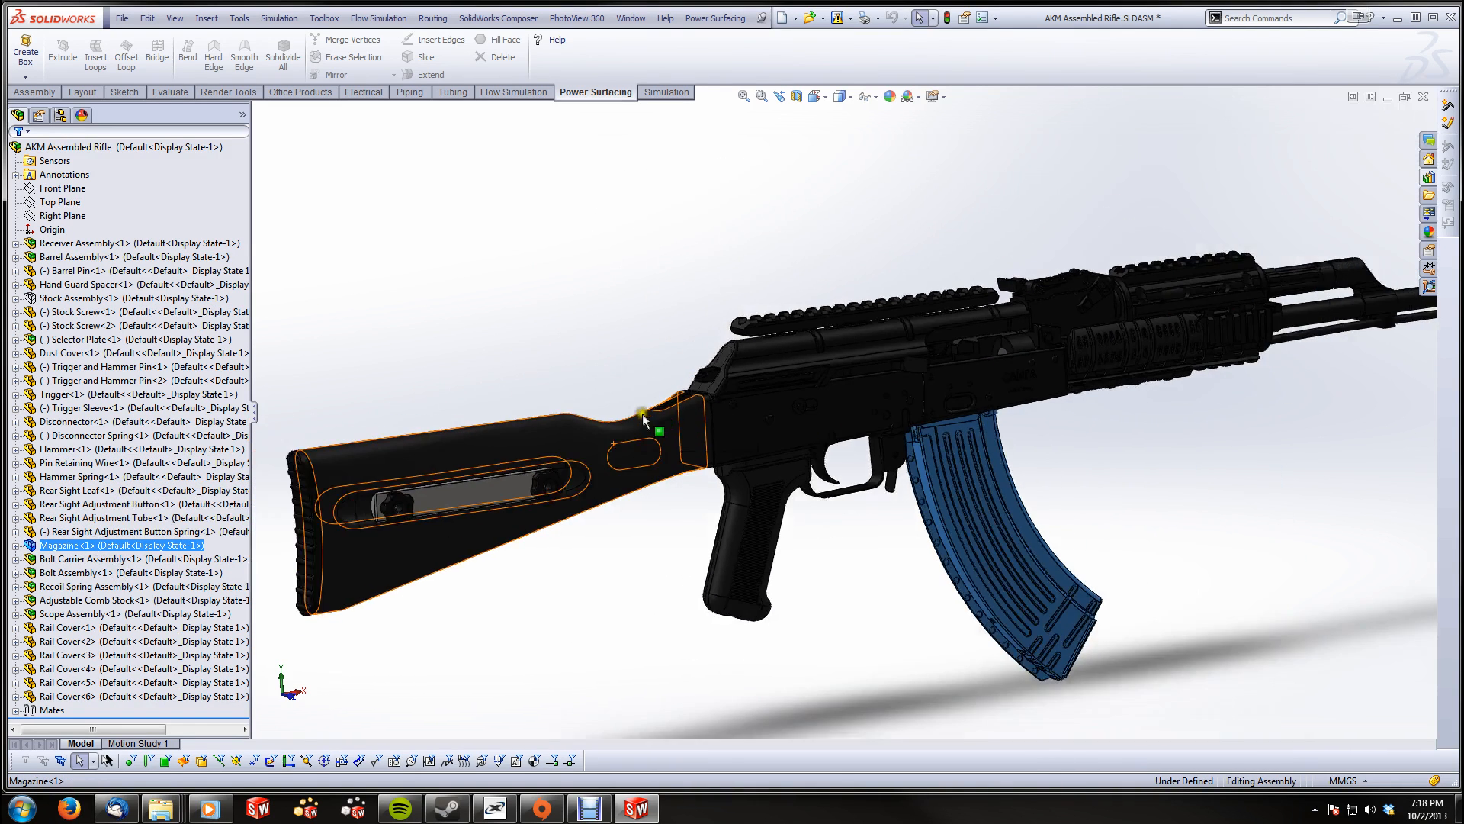
pyautogui.moveTo(900, 450)
pyautogui.mouseDown(button='middle')
pyautogui.moveTo(933, 455)
pyautogui.moveTo(877, 438)
pyautogui.mouseUp(button='middle')
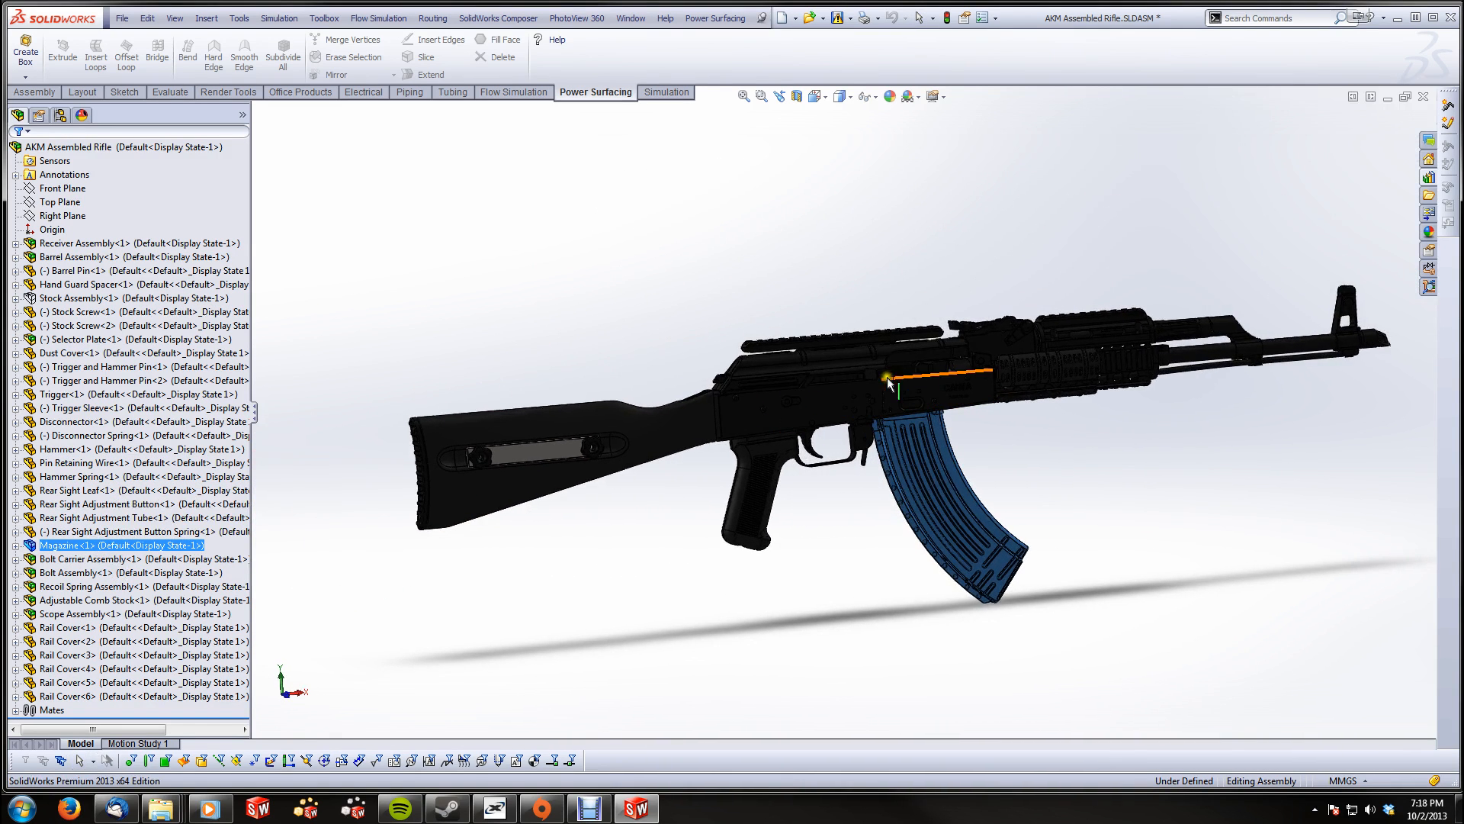
pyautogui.scroll(-3, 942, 368)
pyautogui.scroll(-3, 942, 368)
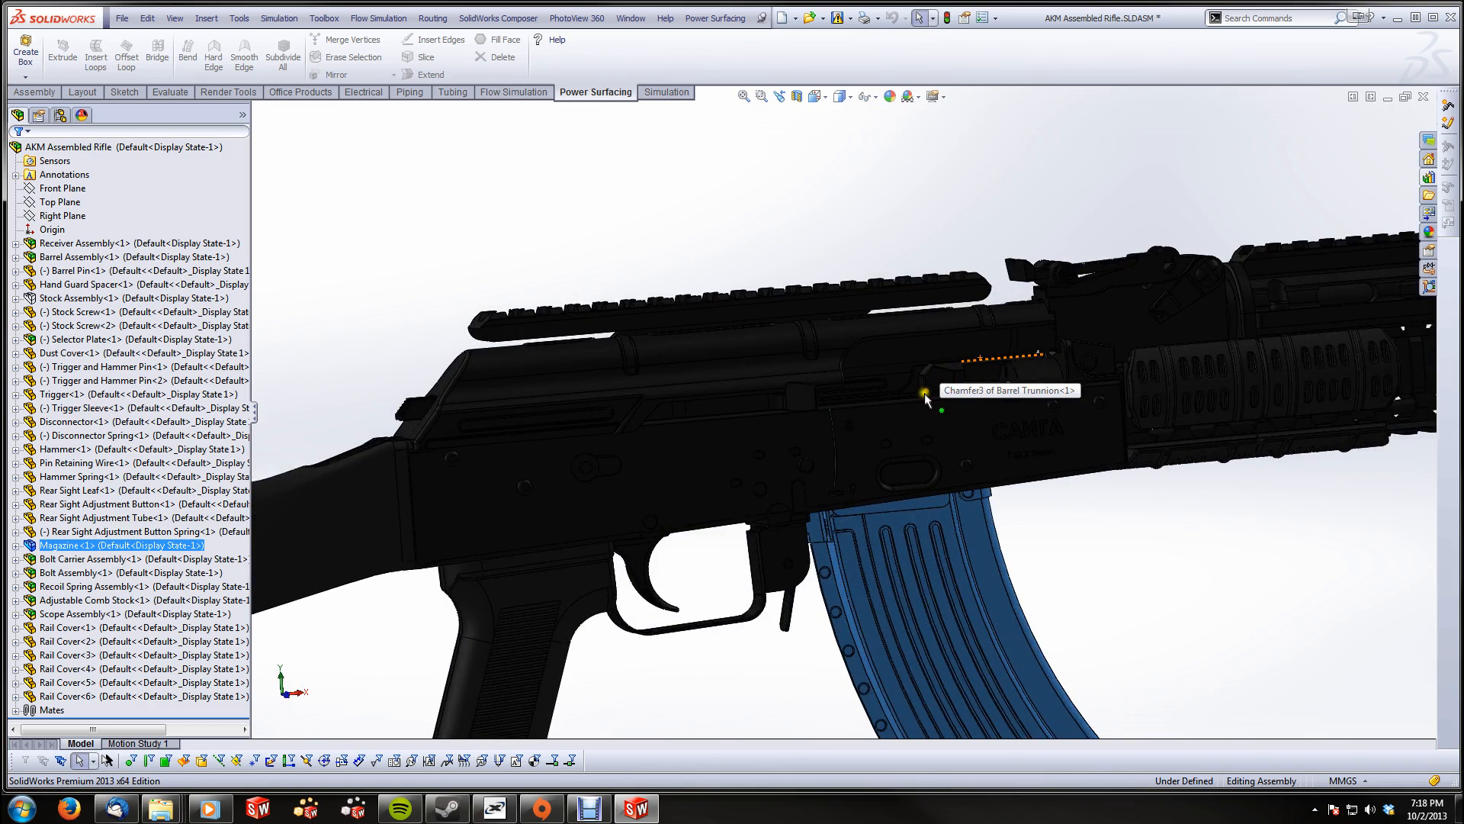
# Slide the Revised Bolt-Carrier along the receiver to test its travel, and deselect it
pyautogui.moveTo(925, 392); pyautogui.dragTo(825, 467, button='middle')
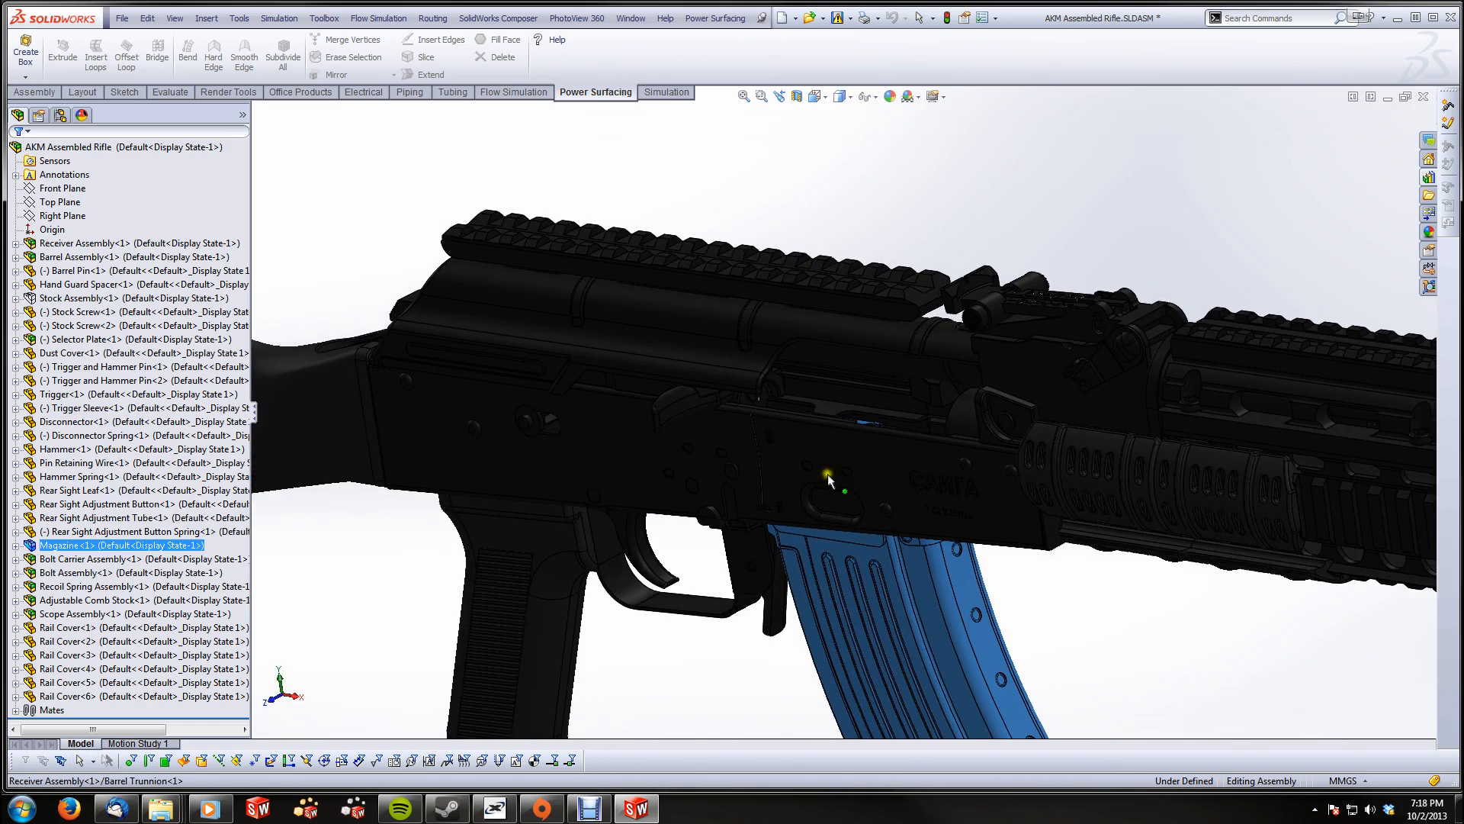
pyautogui.scroll(-5, 722, 433)
pyautogui.moveTo(644, 381); pyautogui.dragTo(1275, 419)
pyautogui.scroll(8, 1259, 386)
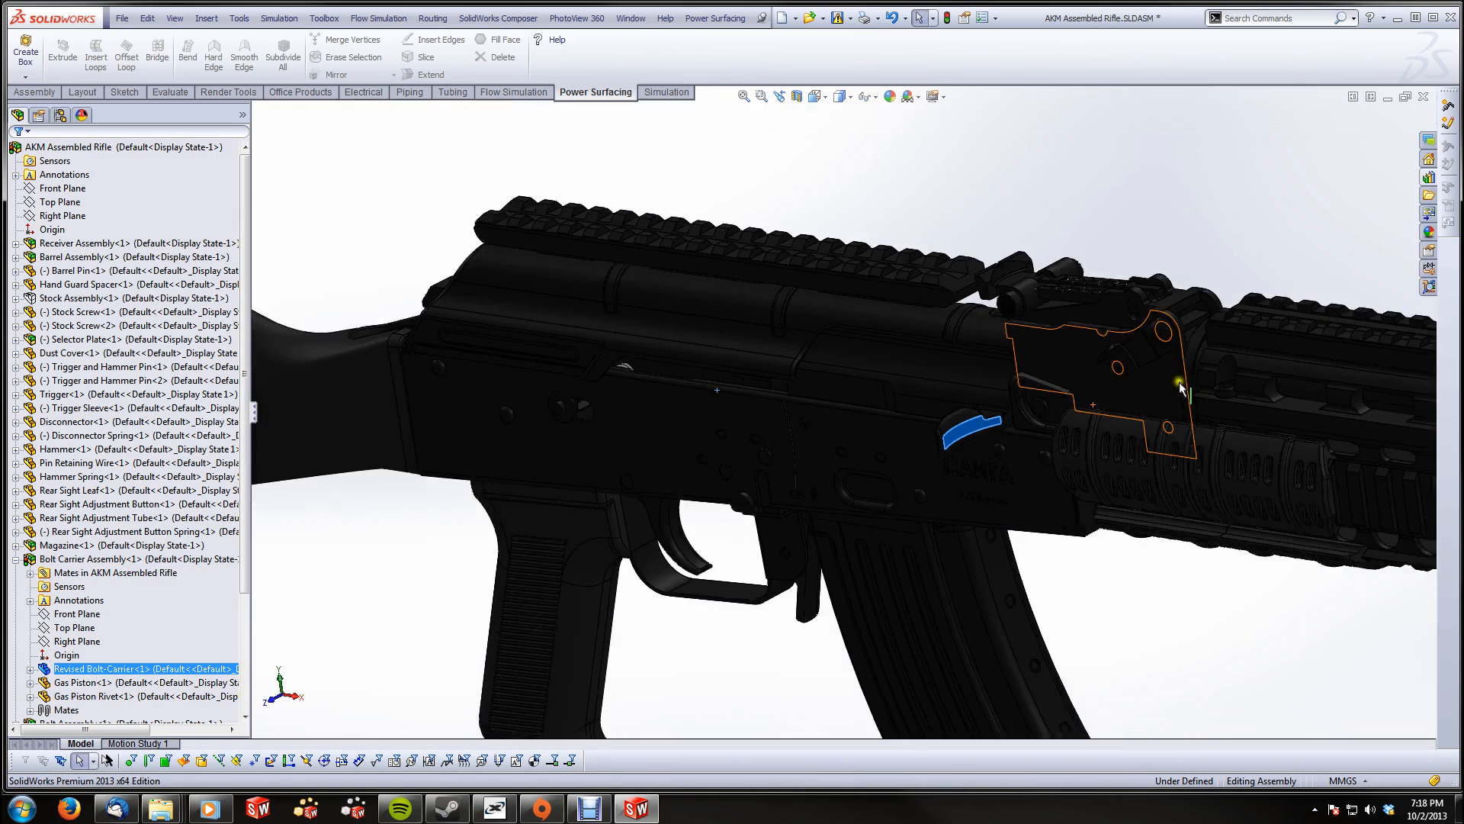
pyautogui.click(1049, 532)
pyautogui.moveTo(1024, 514); pyautogui.dragTo(1008, 488, button='middle')
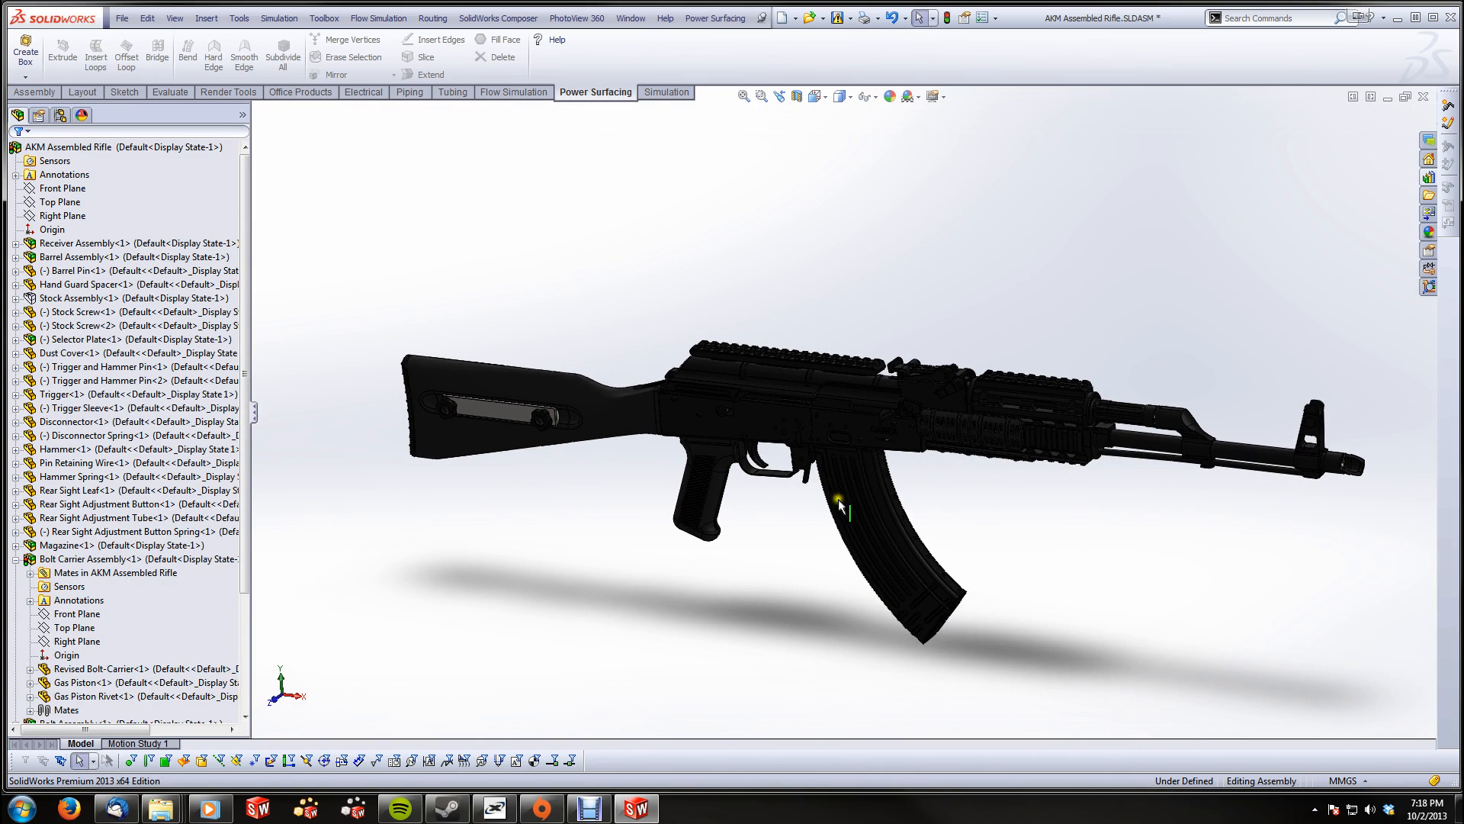
# Swing the Trigger within its guard to test its motion, and highlight the Receiver Assembly that surrounds it
pyautogui.scroll(-5, 749, 451)
pyautogui.scroll(-3, 749, 451)
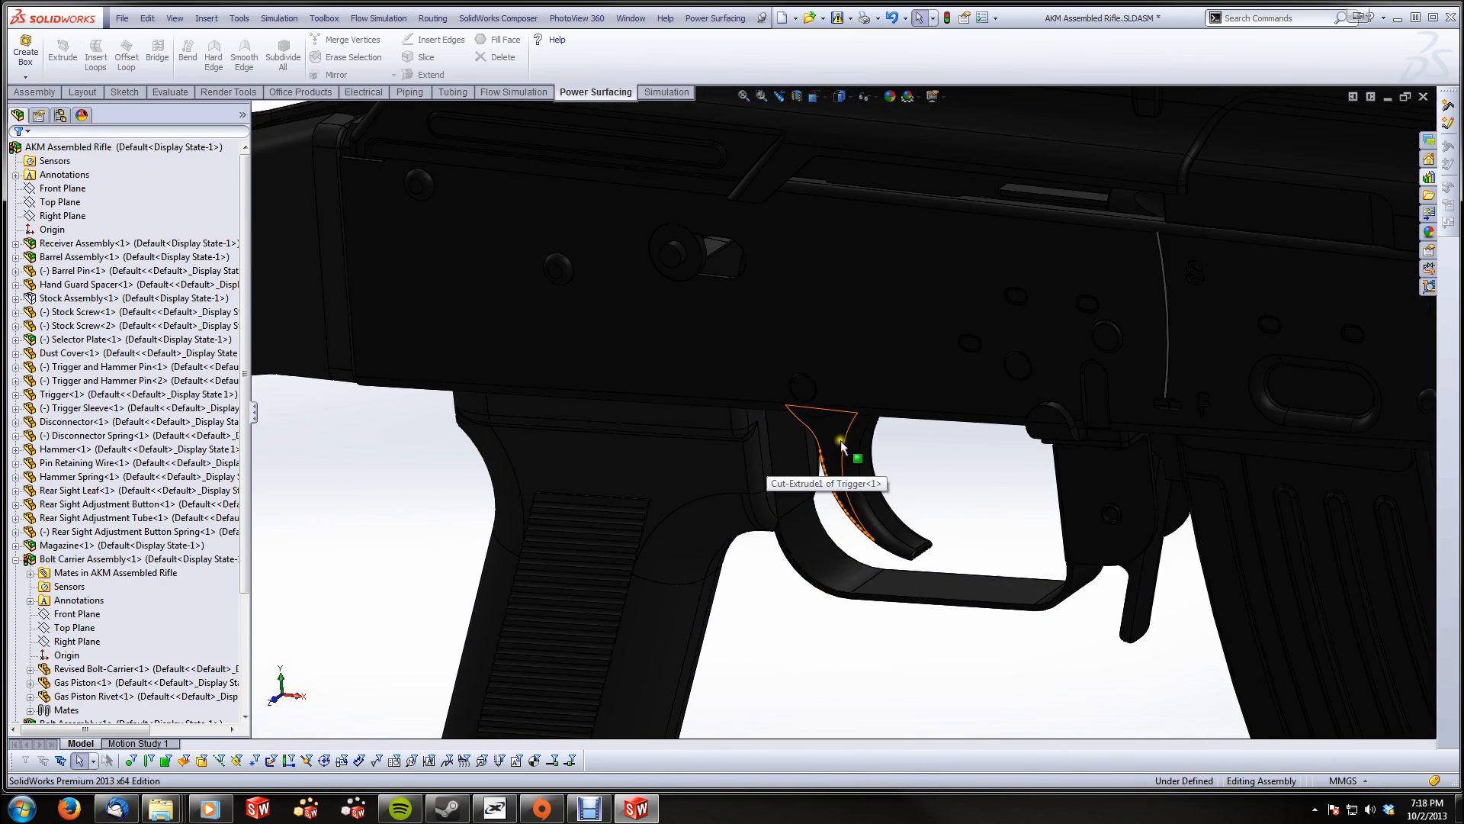
pyautogui.click(816, 465)
pyautogui.moveTo(780, 460); pyautogui.dragTo(993, 451)
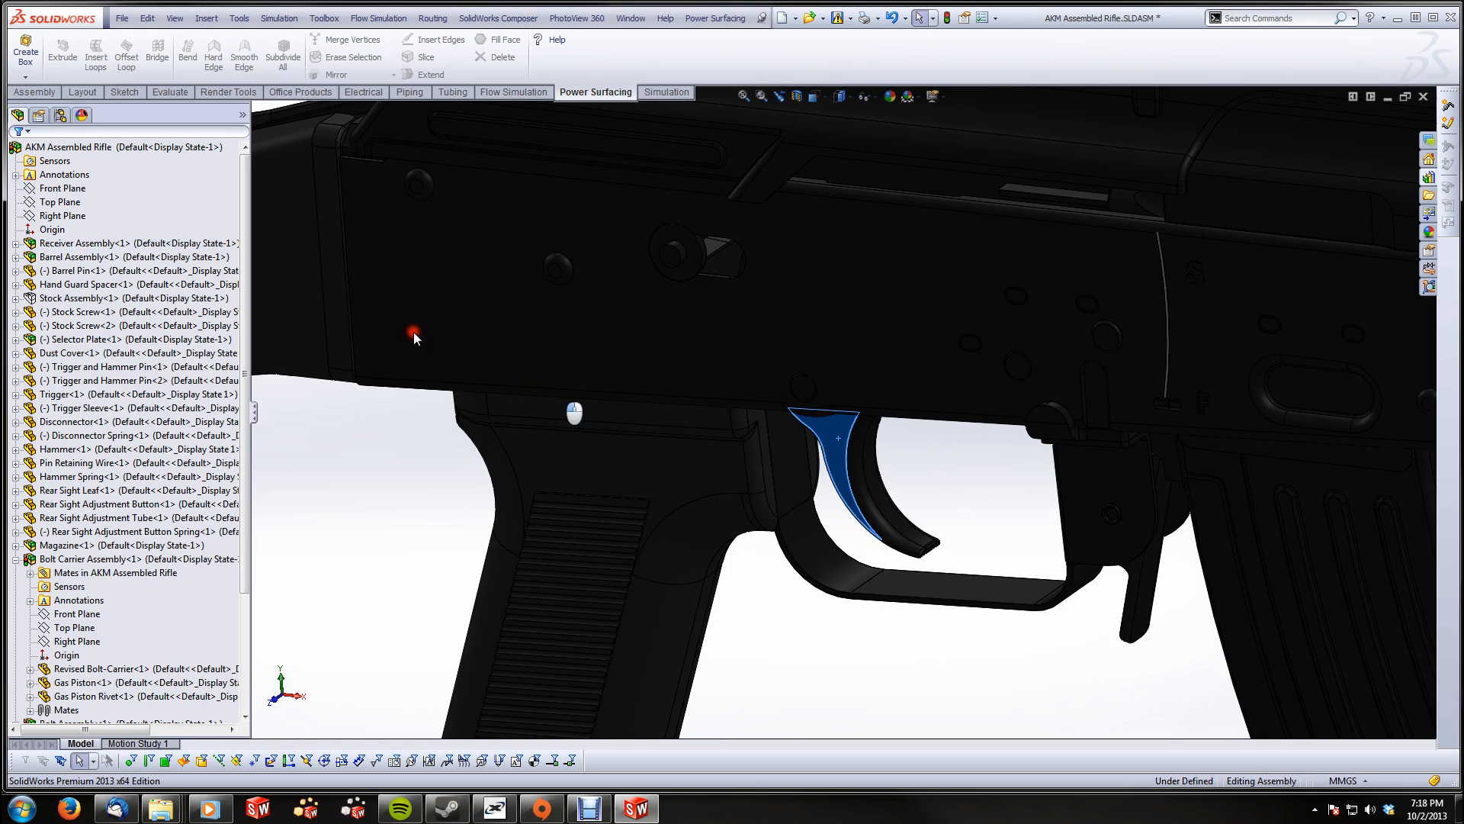
pyautogui.click(87, 243)
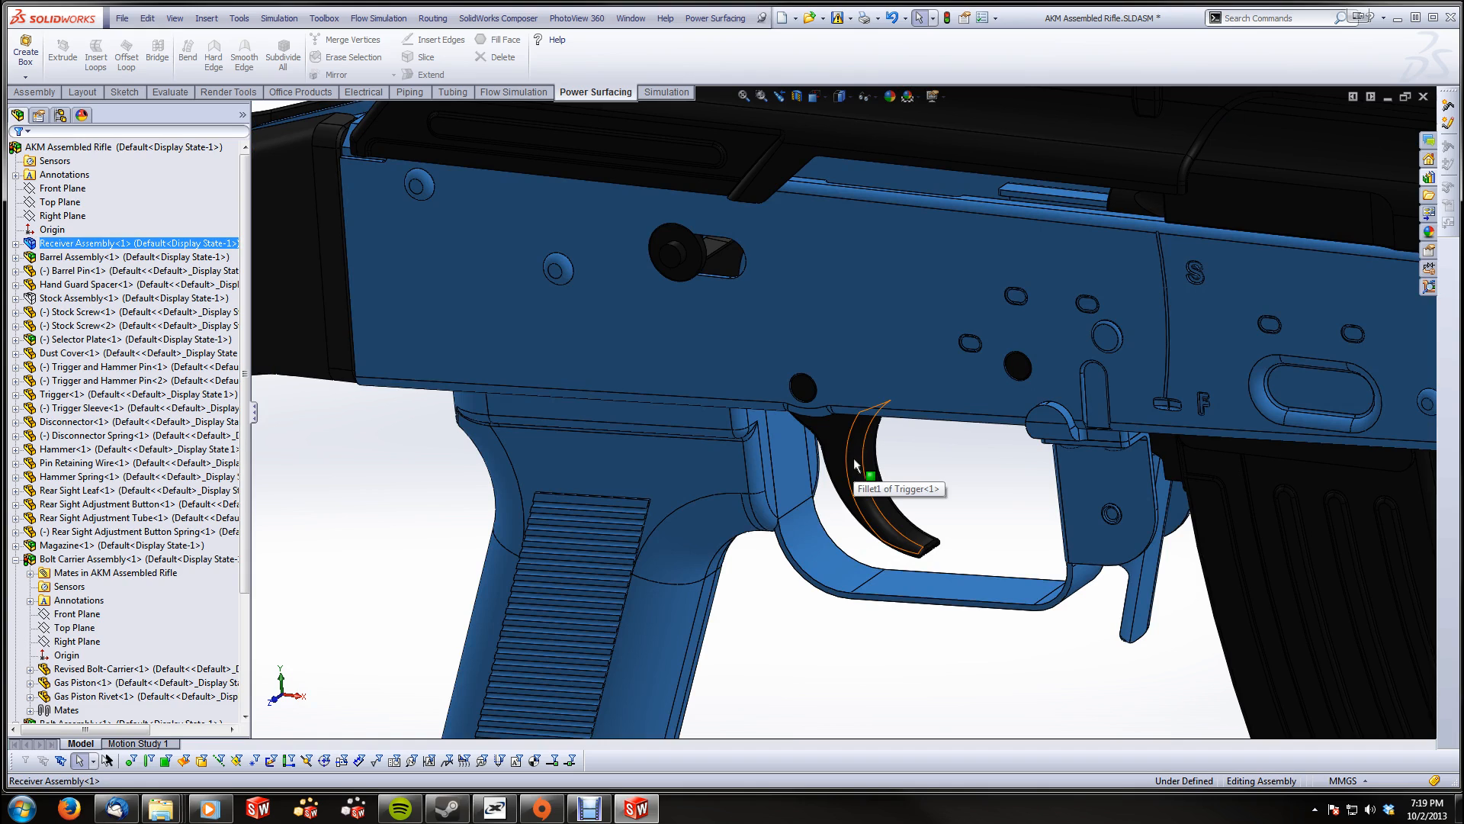
pyautogui.moveTo(855, 464); pyautogui.dragTo(839, 435)
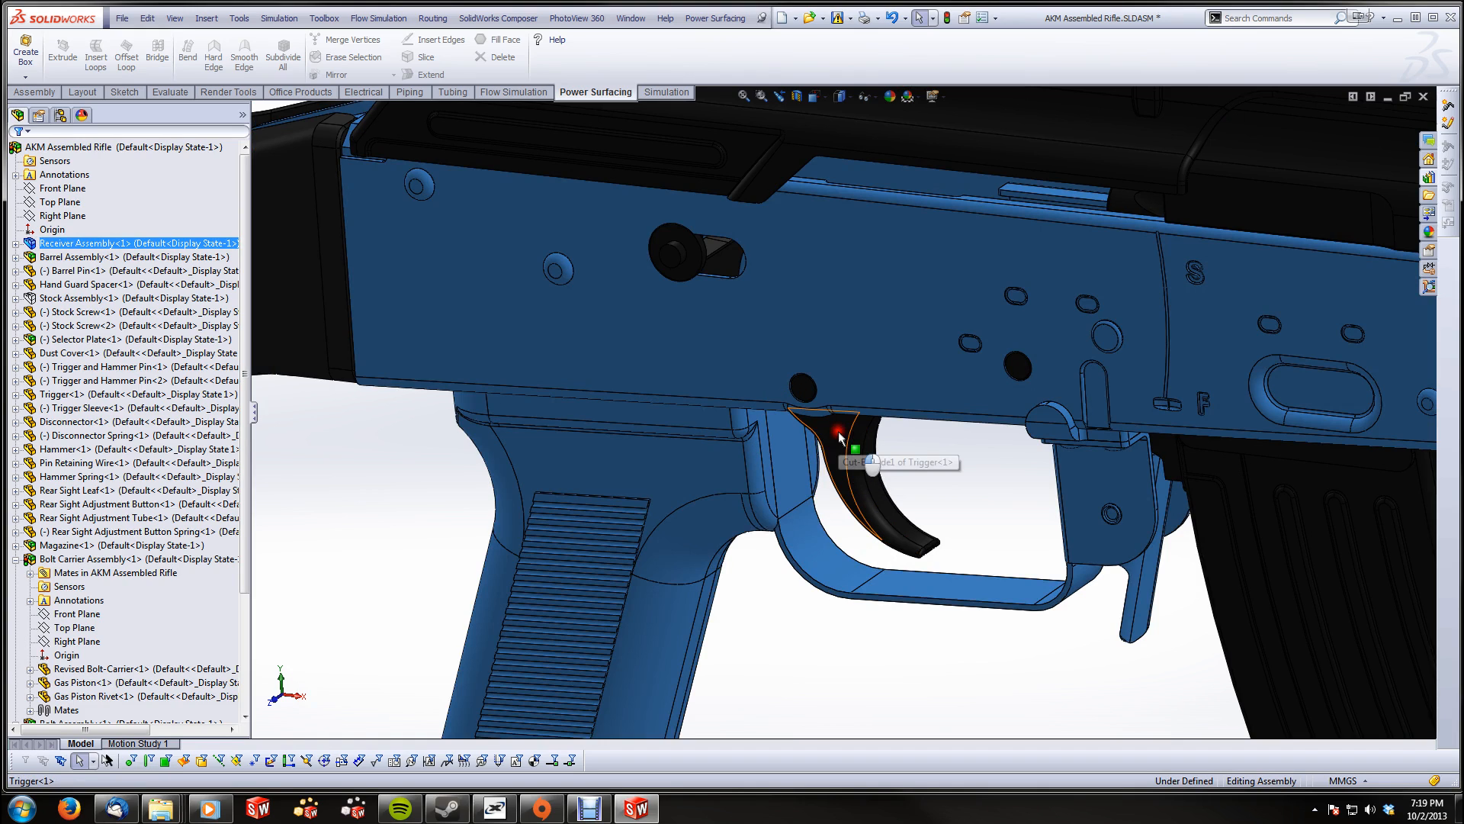
# Form a new subassembly from the Trigger and the Receiver Assembly
pyautogui.click(839, 434)
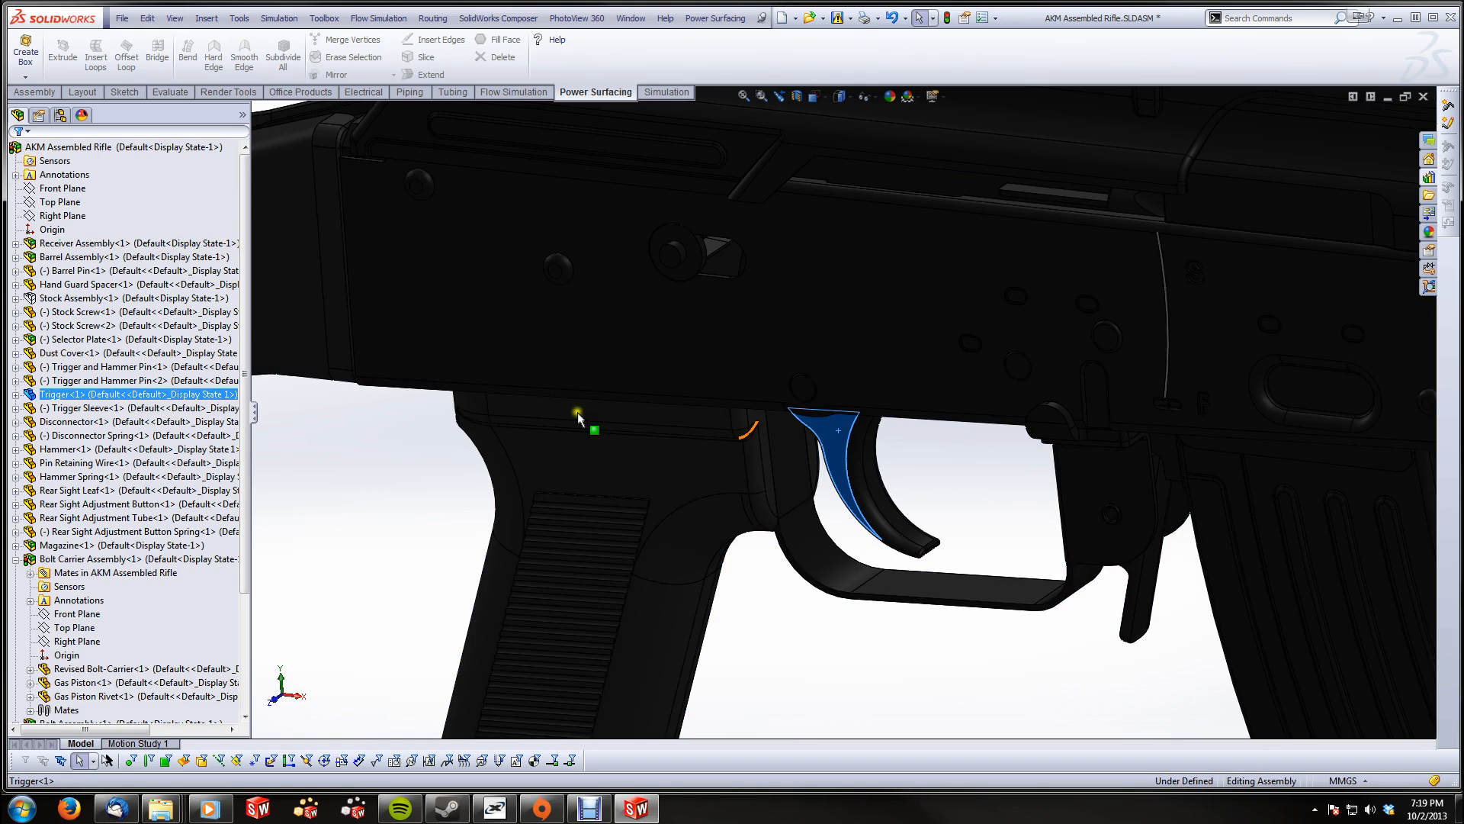
pyautogui.keyDown('ctrl'); pyautogui.click(139, 244); pyautogui.keyUp('ctrl')
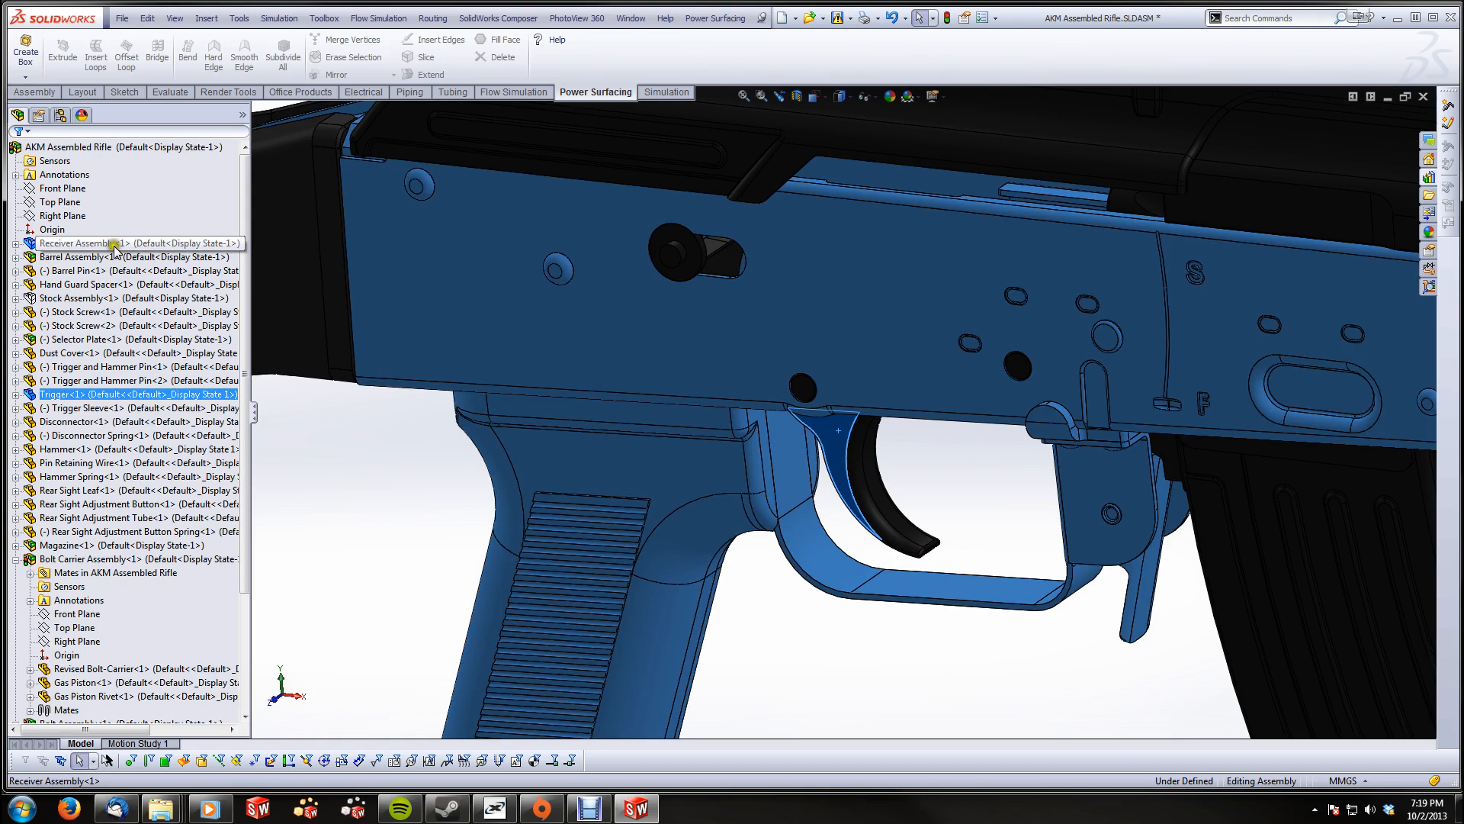
pyautogui.rightClick(116, 249)
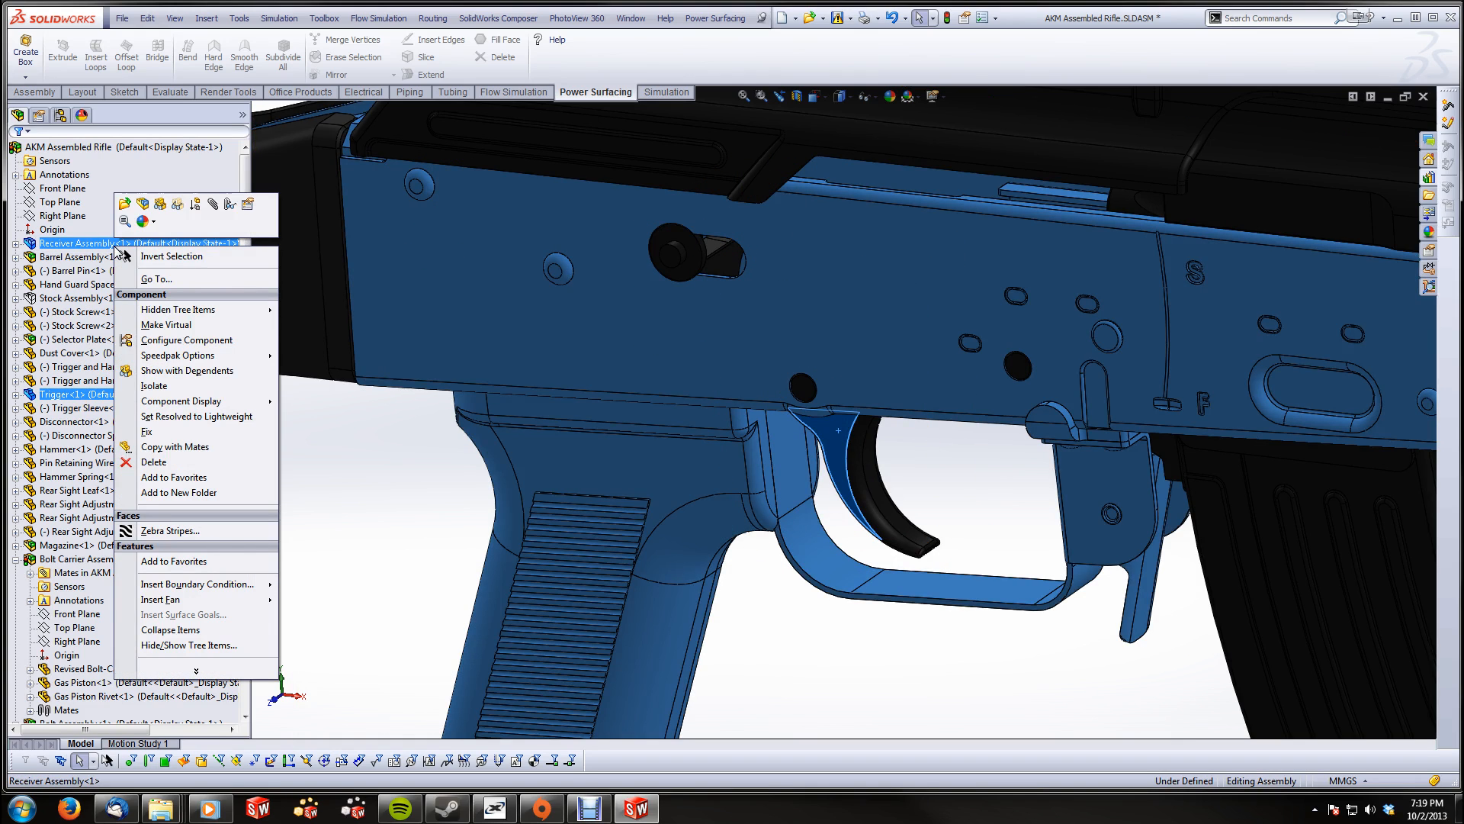
pyautogui.click(199, 681)
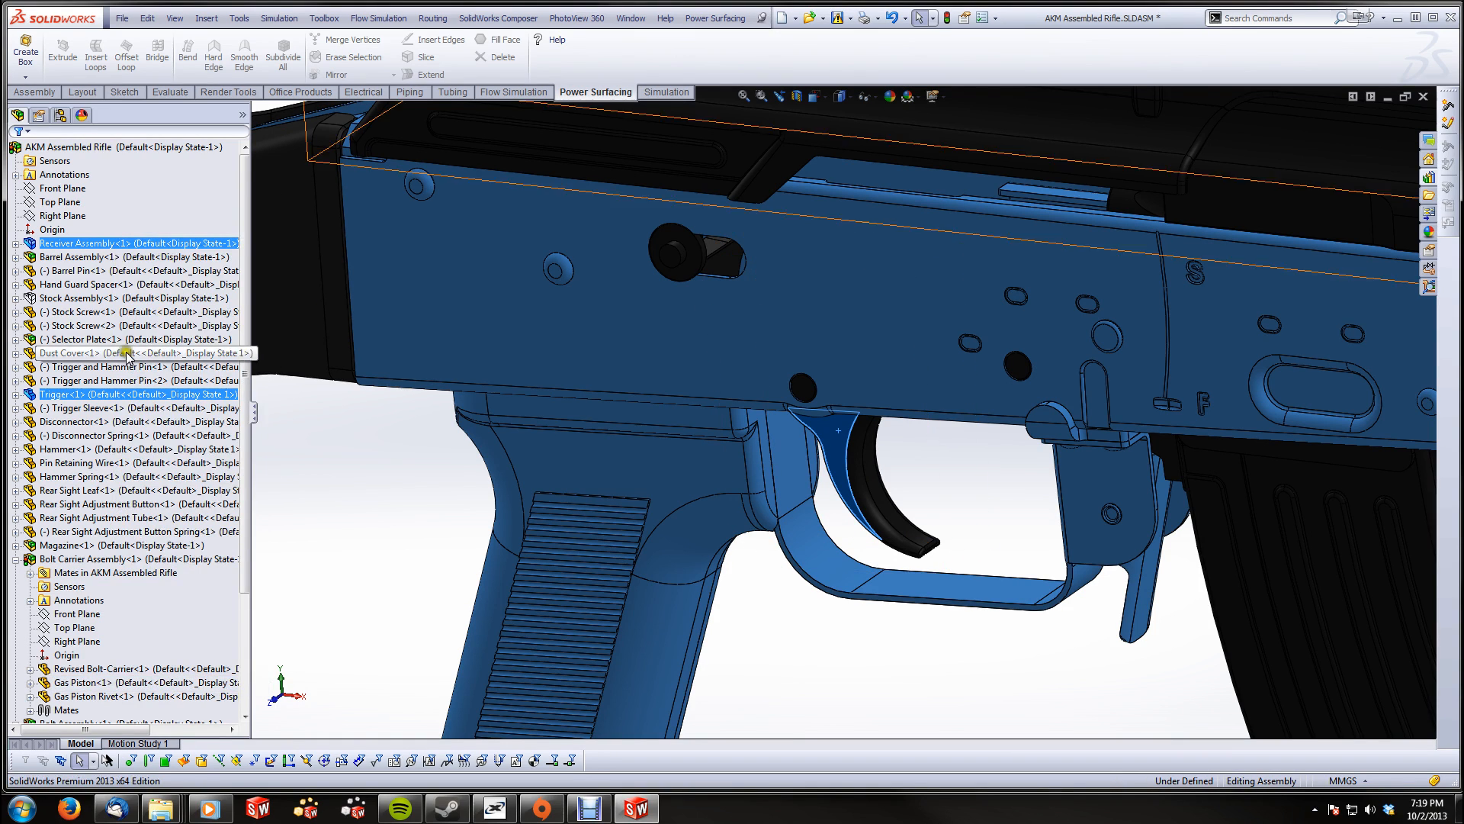
pyautogui.rightClick(119, 244)
pyautogui.click(196, 669)
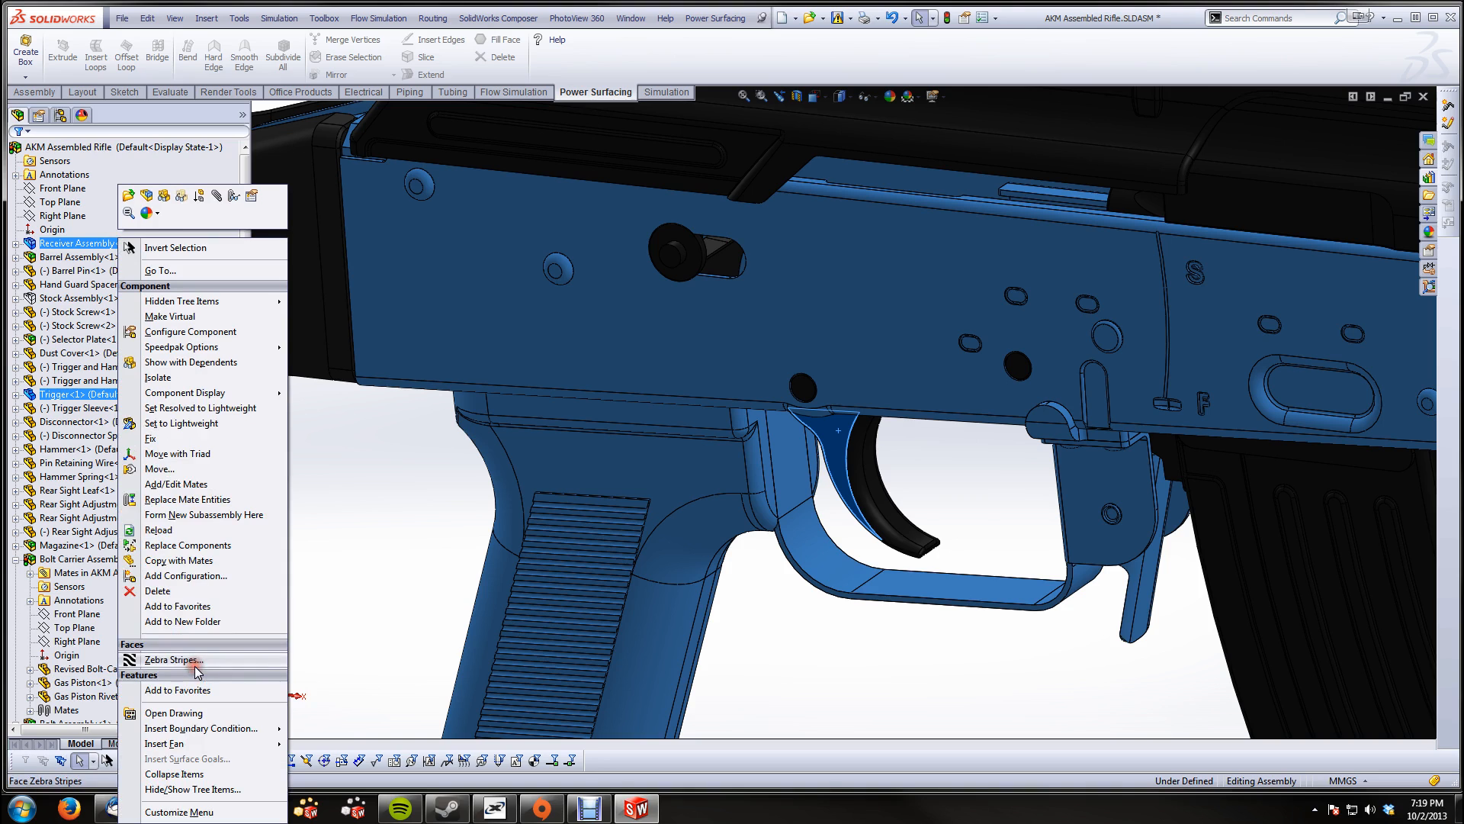
pyautogui.click(224, 517)
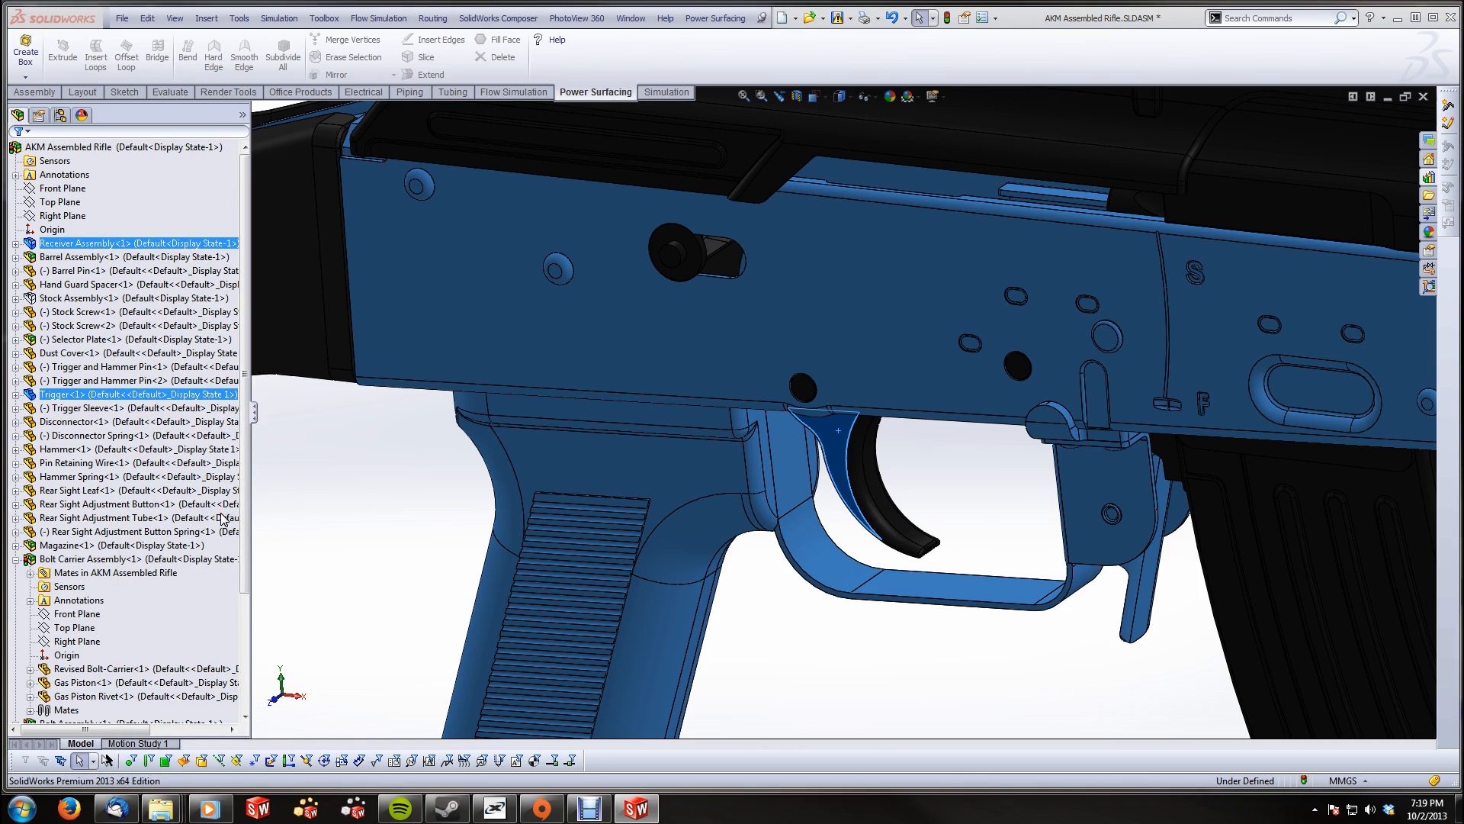
pyautogui.click(784, 418)
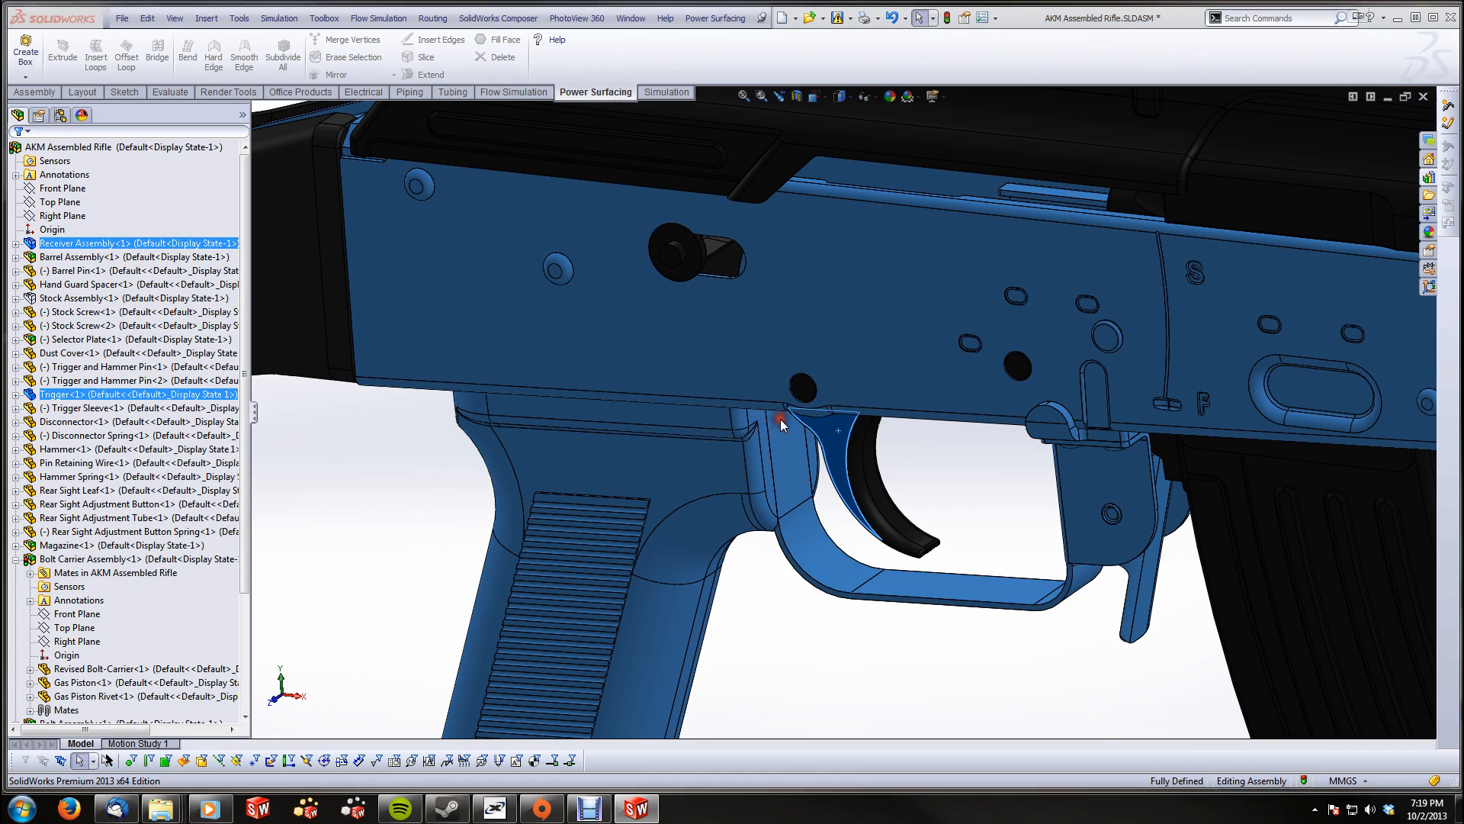
pyautogui.click(833, 411)
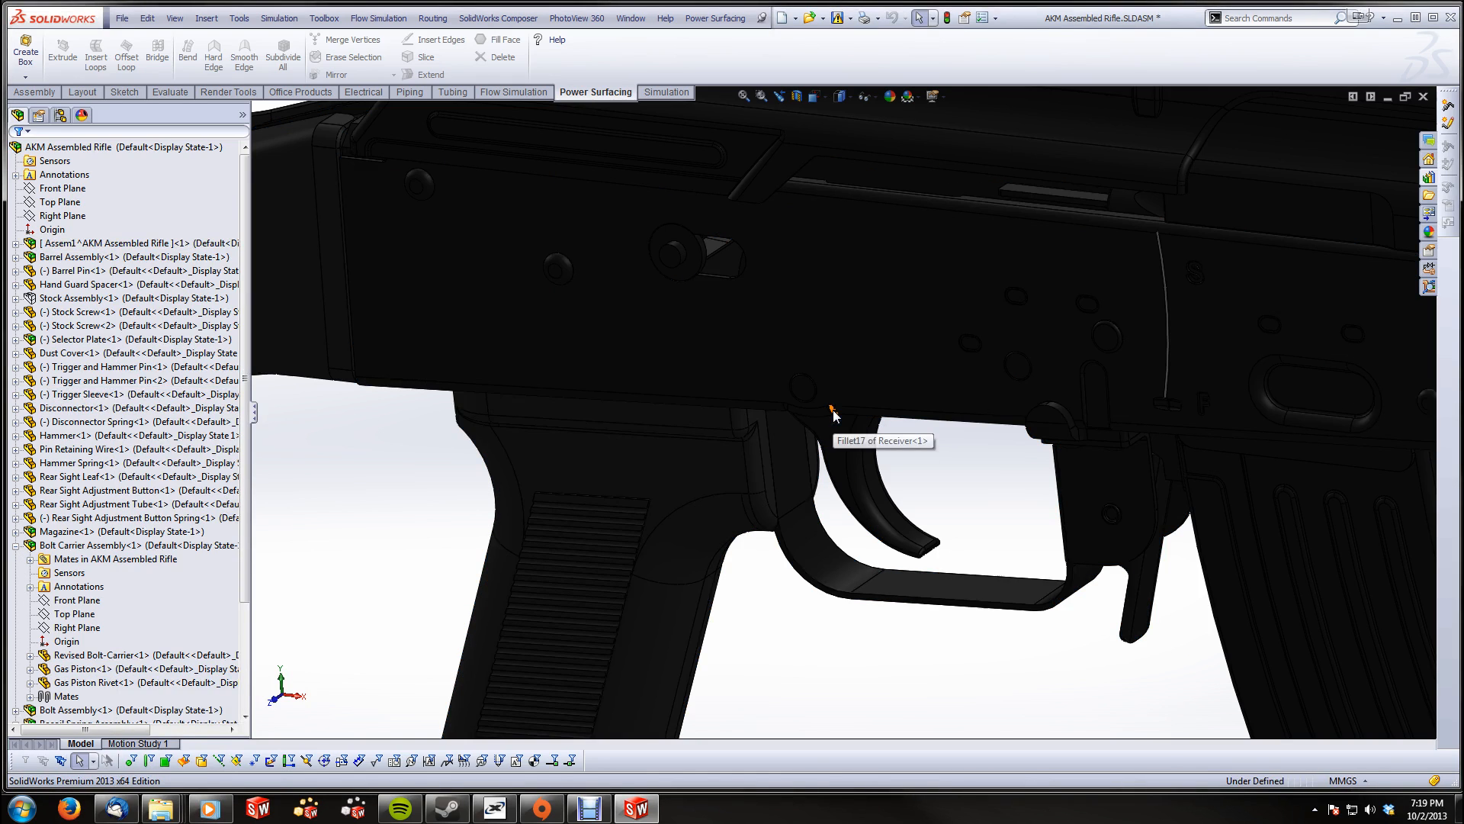
# Try to swing the Trigger inside the new Assem1 subassembly, with its tree branch collapsed
pyautogui.click(828, 453)
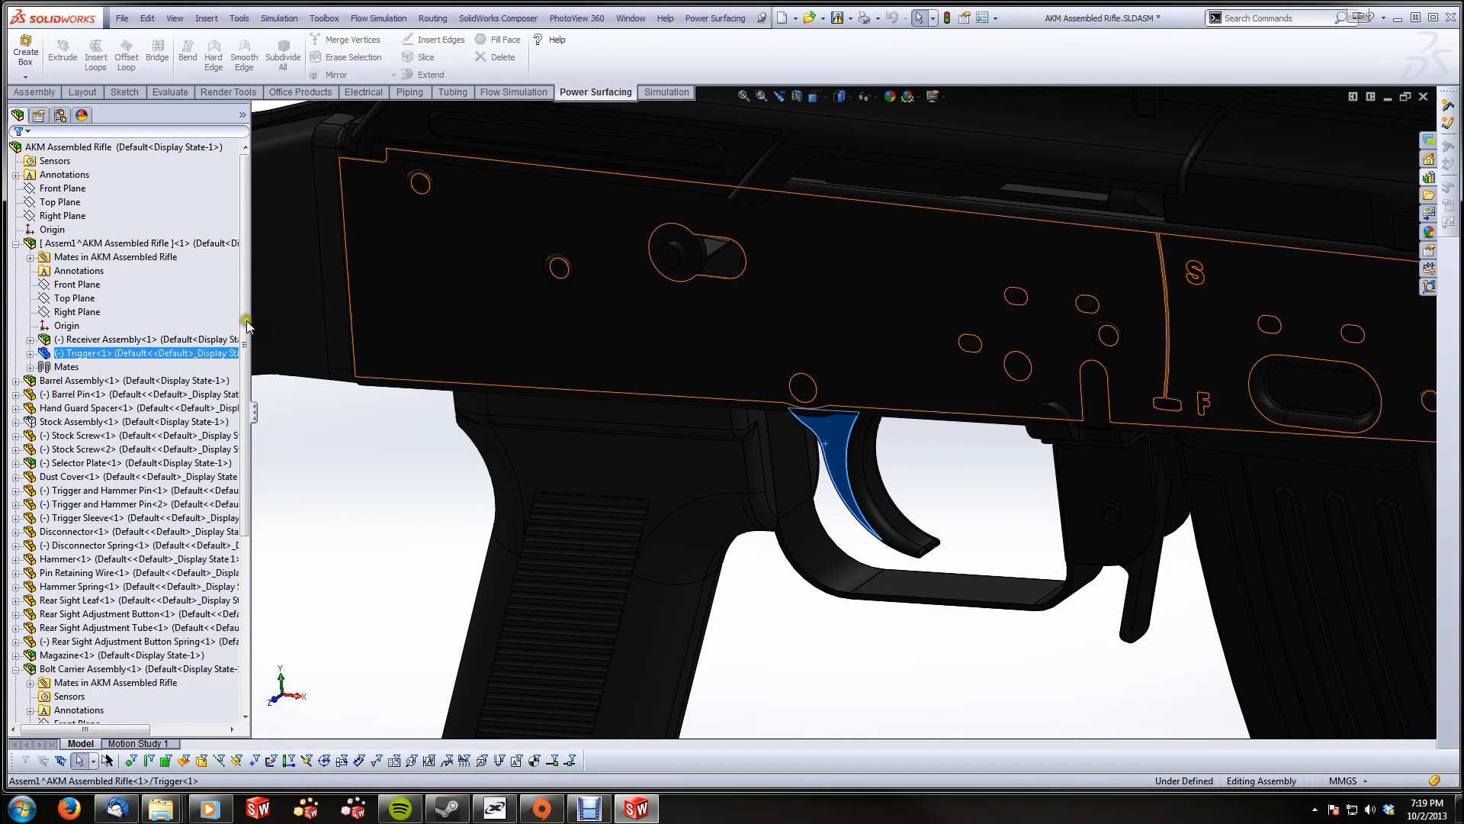
pyautogui.click(15, 244)
pyautogui.click(836, 437)
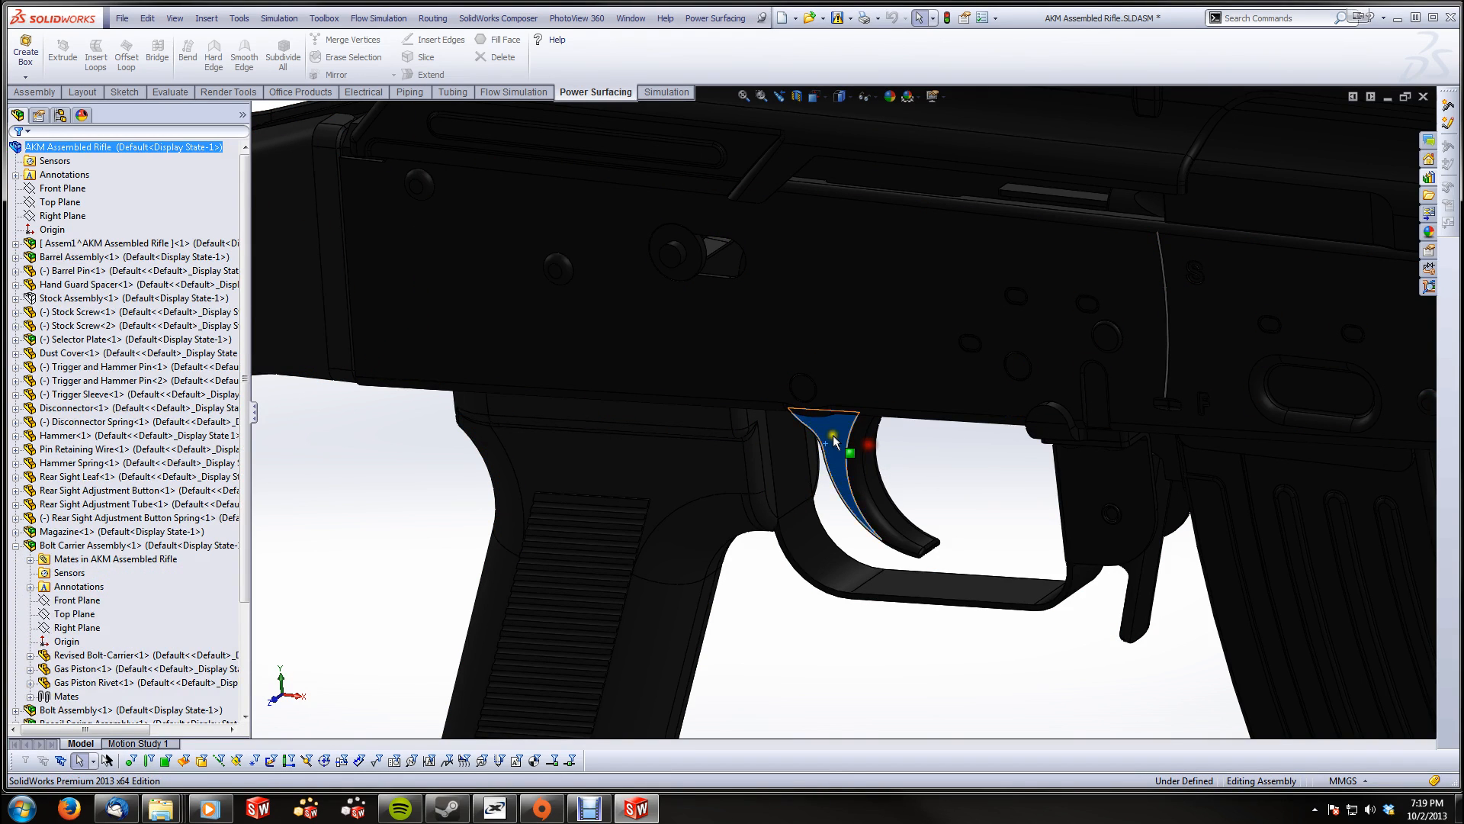
pyautogui.moveTo(836, 438); pyautogui.dragTo(964, 465)
# Expand the Assem1 subassembly to examine its contents, collapse it again, and keep it highlighted
pyautogui.click(15, 244)
pyautogui.click(87, 245)
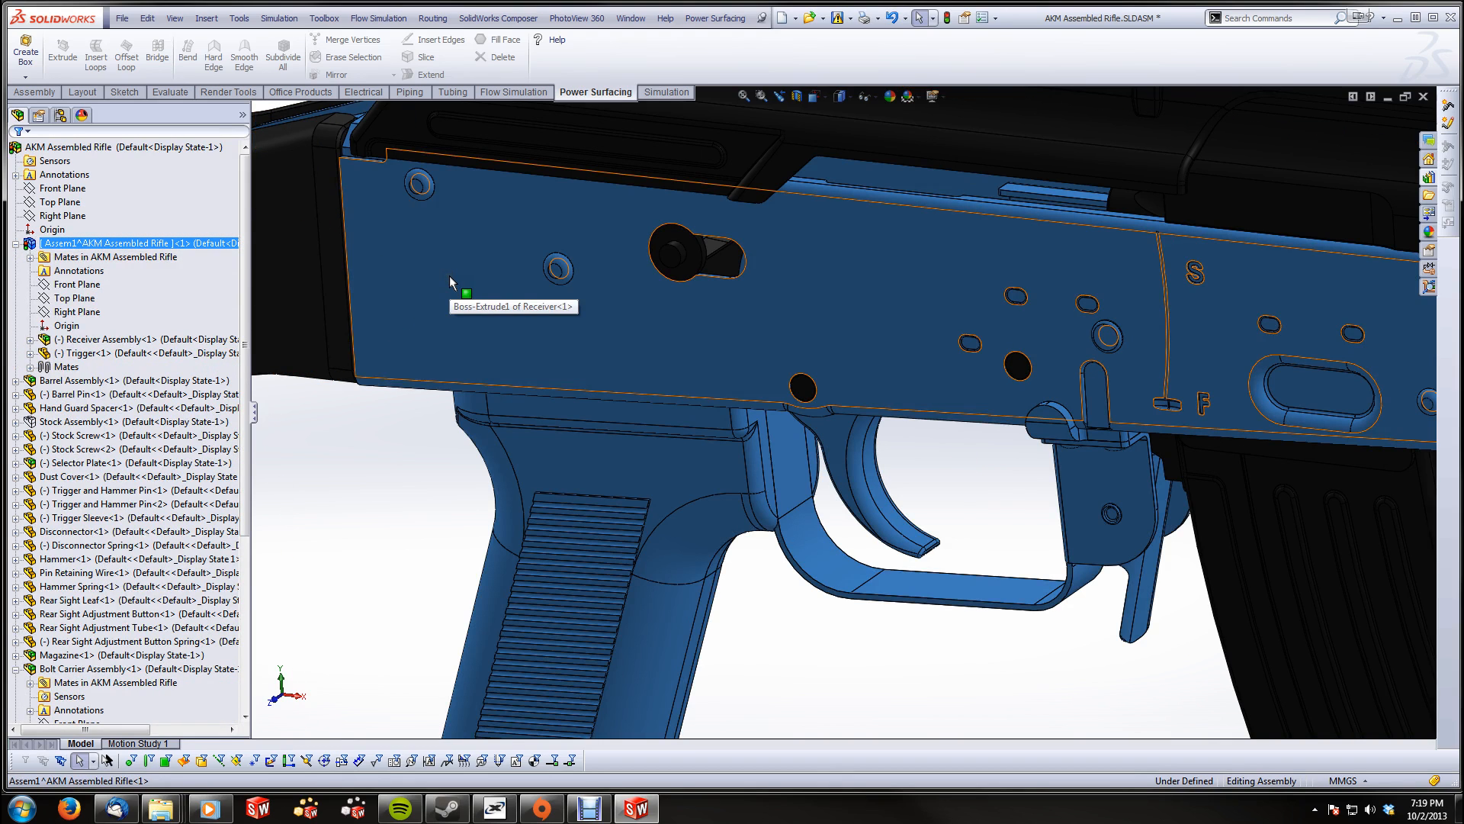
pyautogui.click(15, 244)
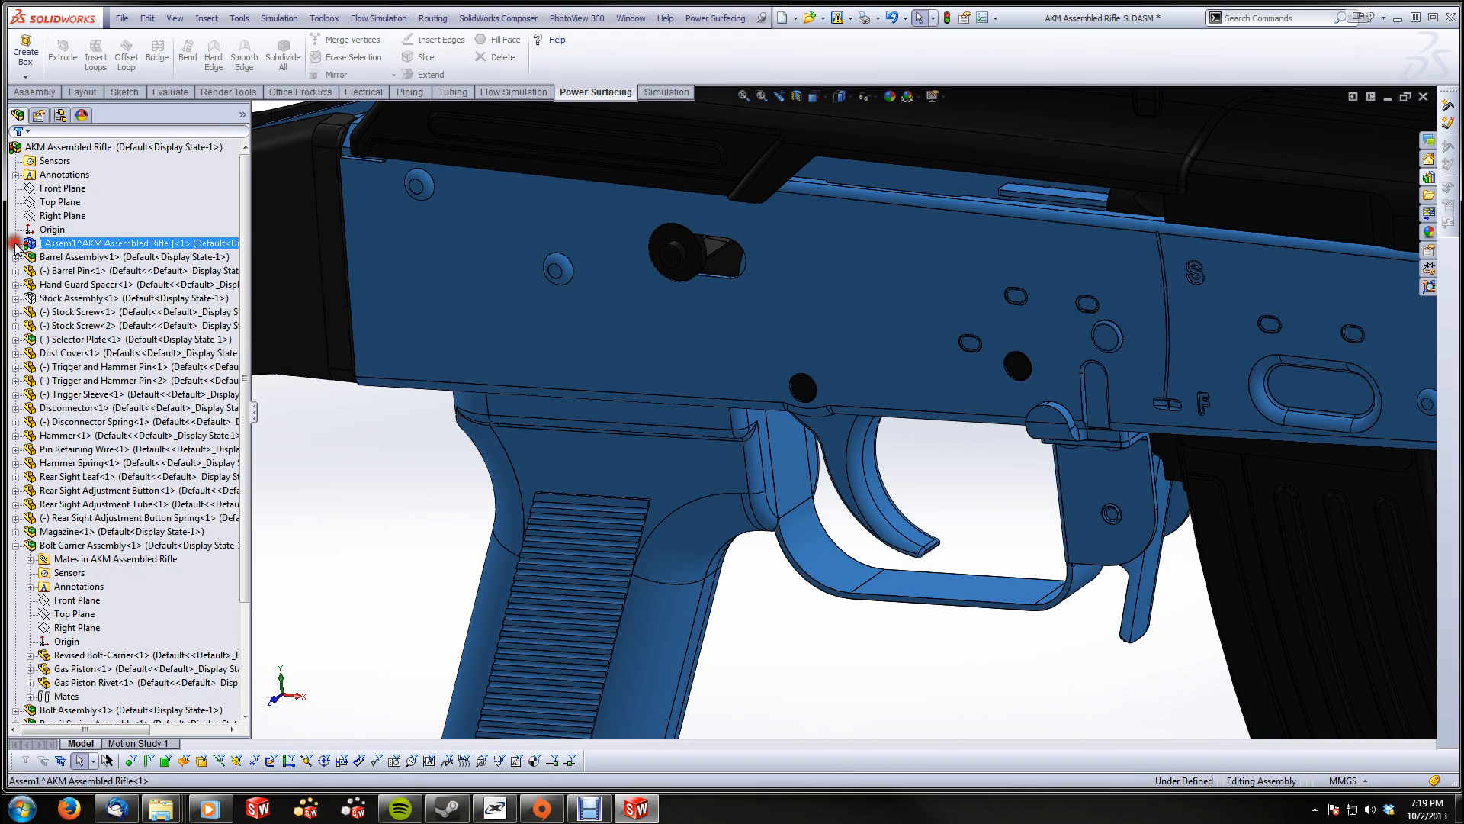
pyautogui.click(112, 244)
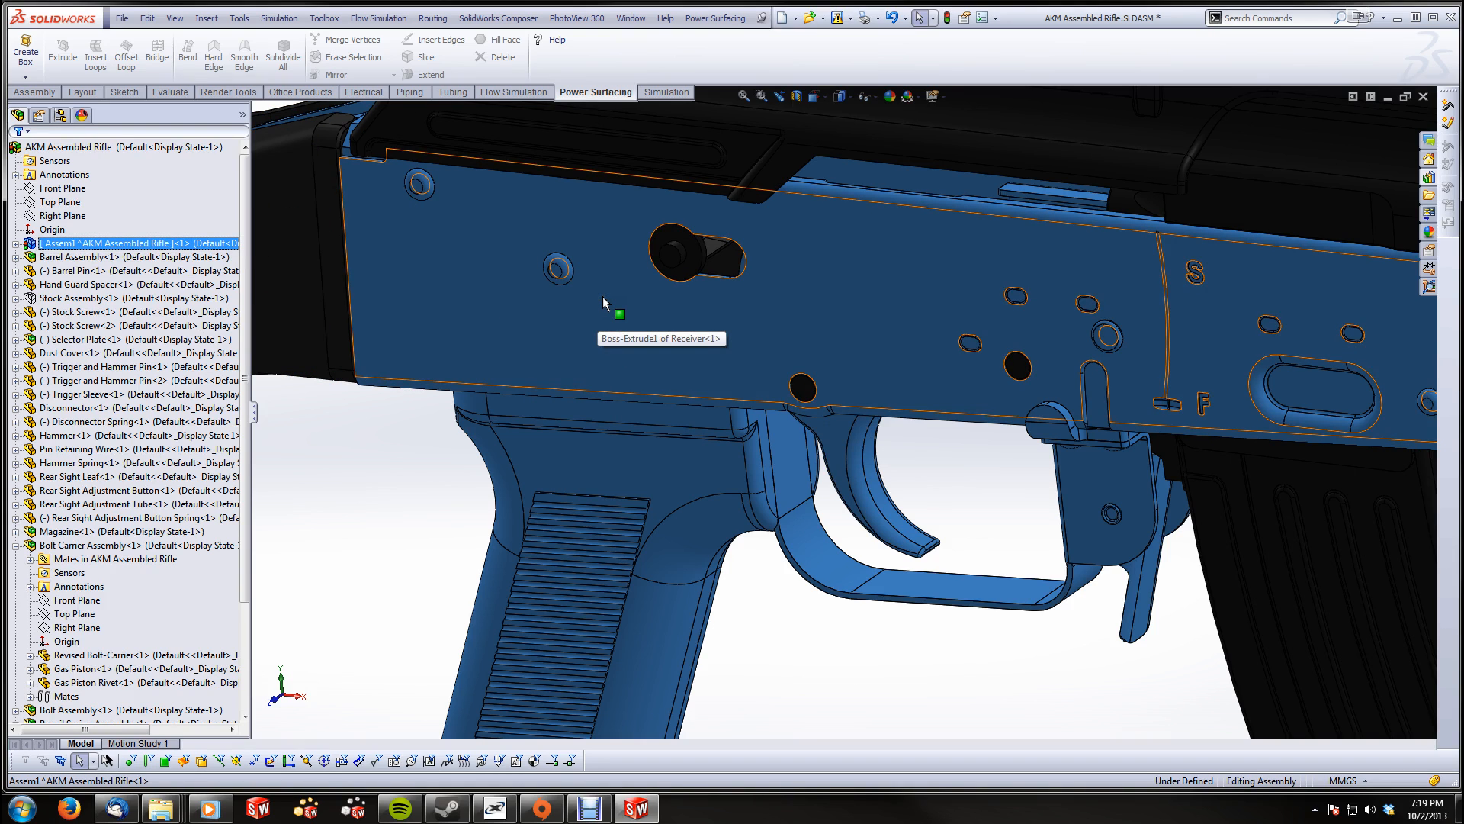
# Set the Assem1 subassembly to solve as Flexible in its component properties
pyautogui.rightClick(120, 243)
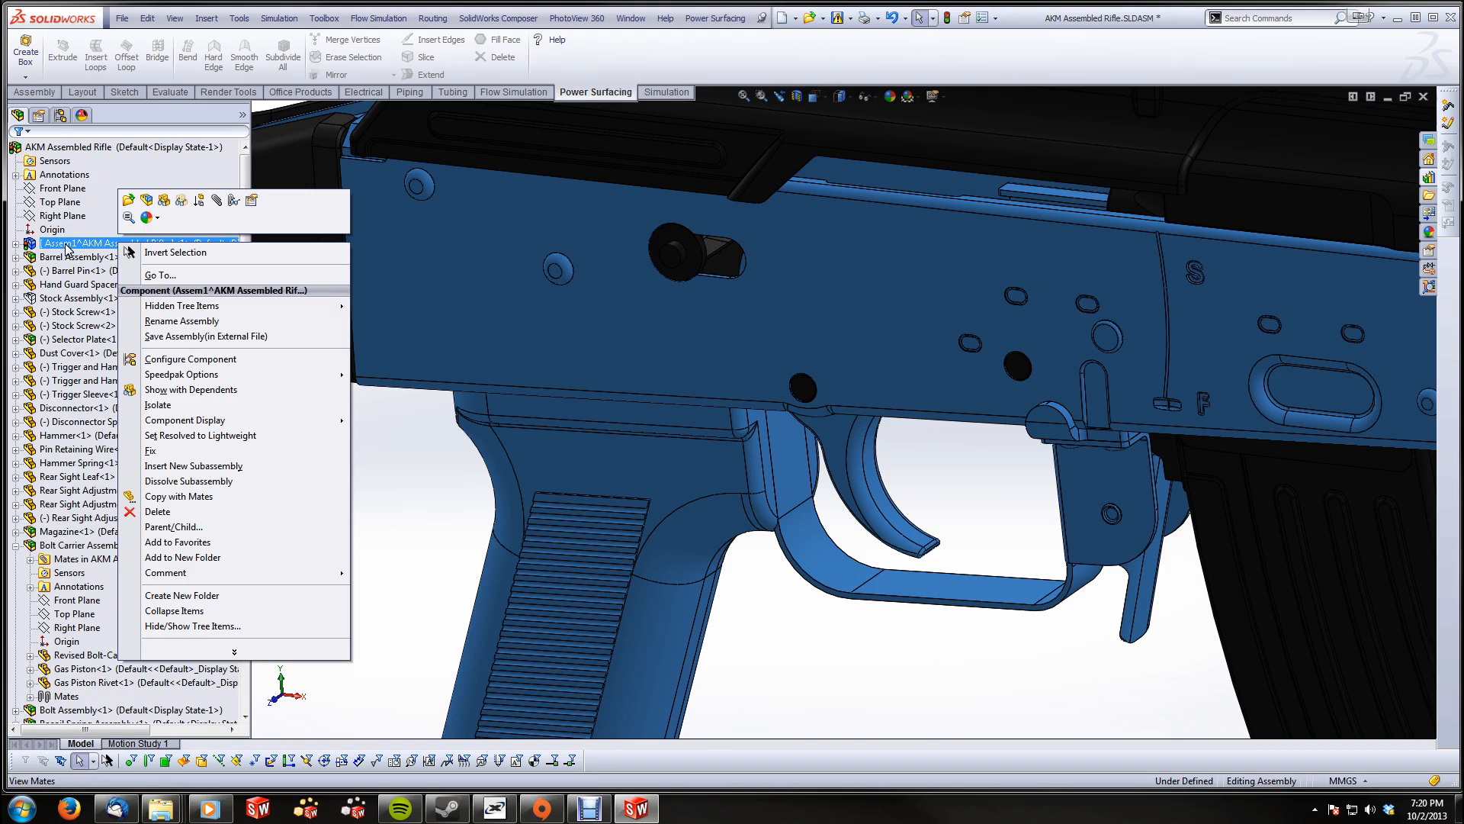
pyautogui.click(252, 201)
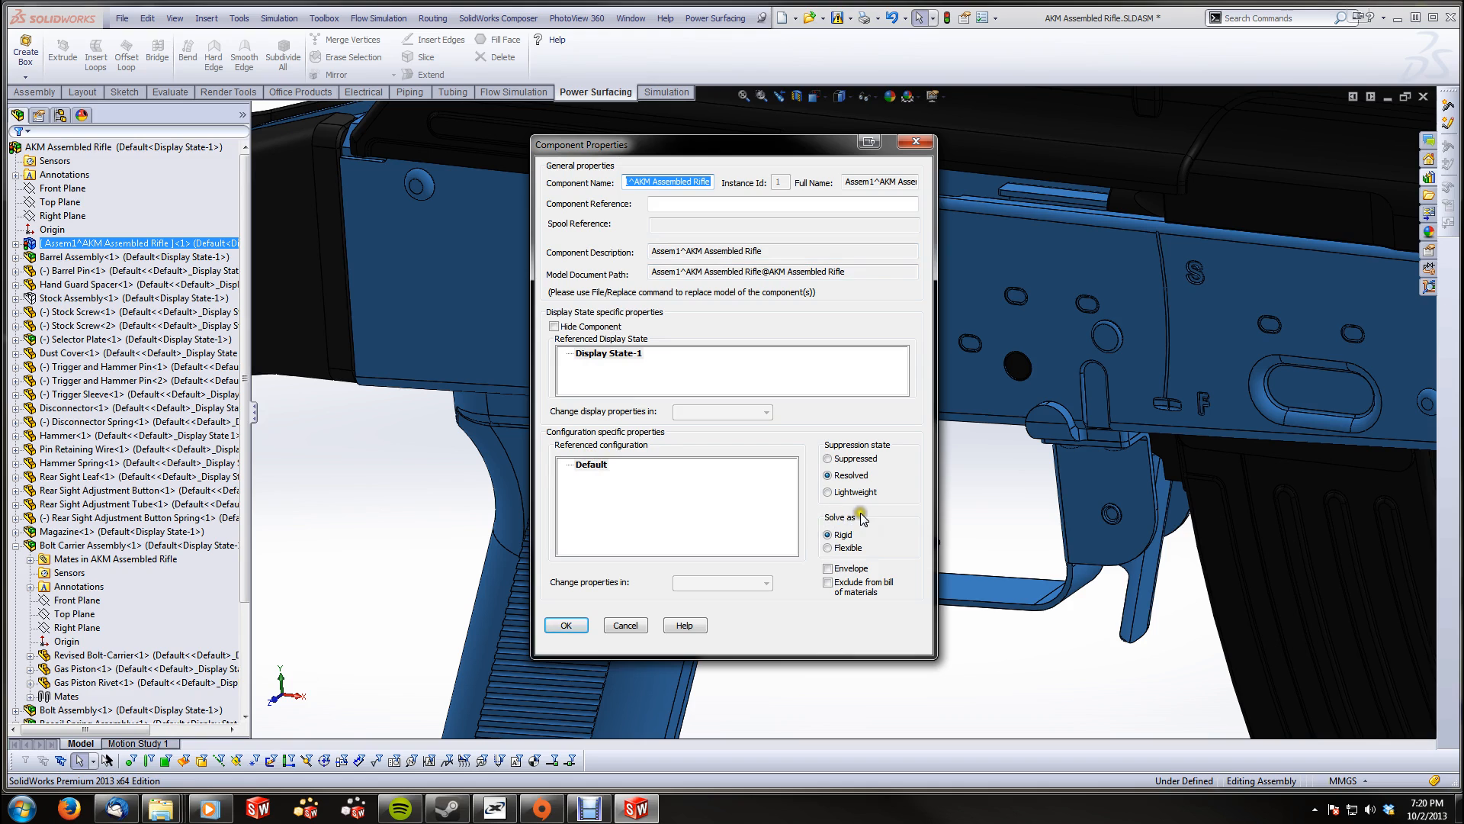
pyautogui.click(827, 549)
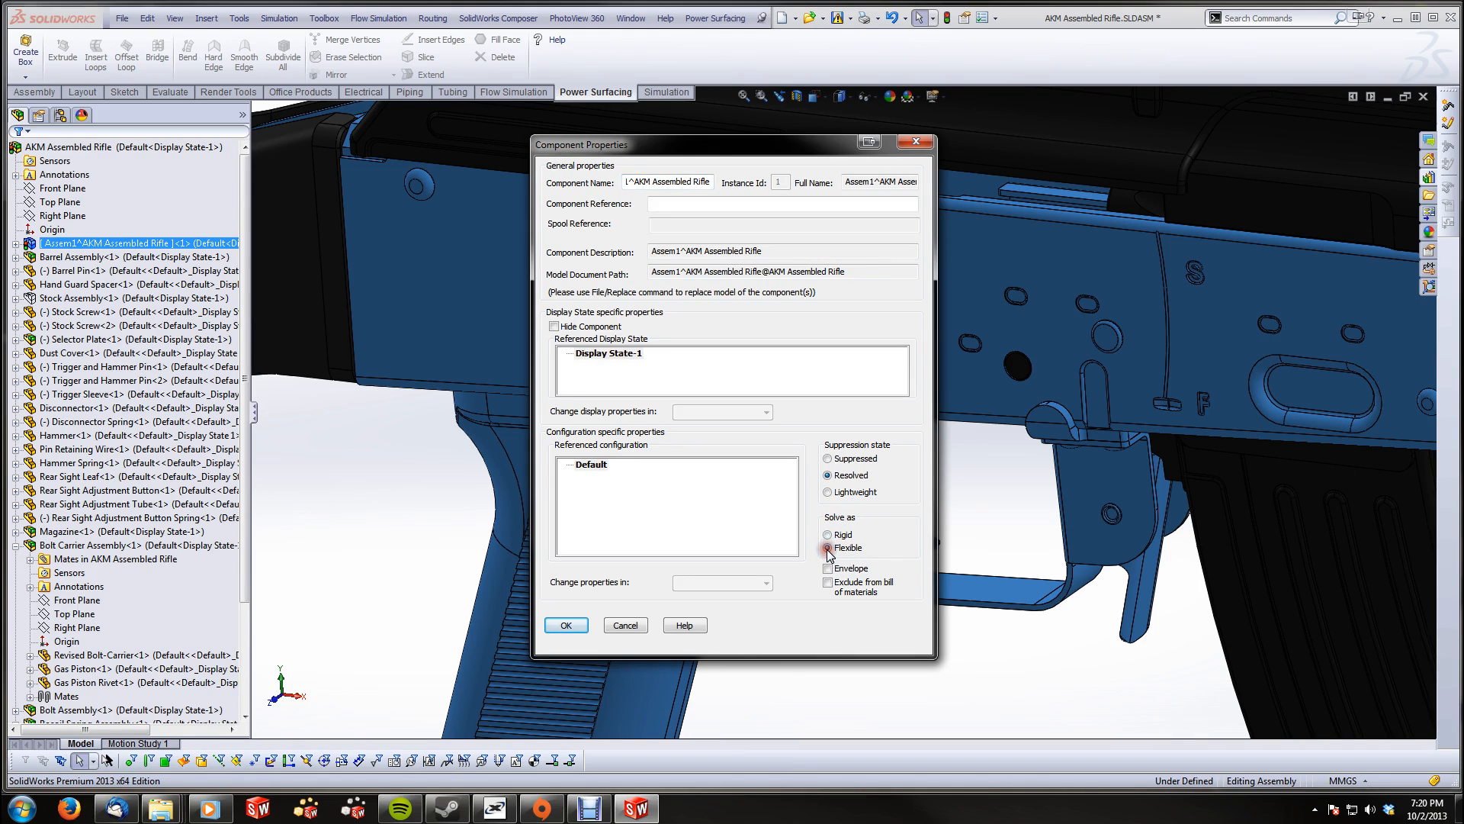
pyautogui.click(569, 626)
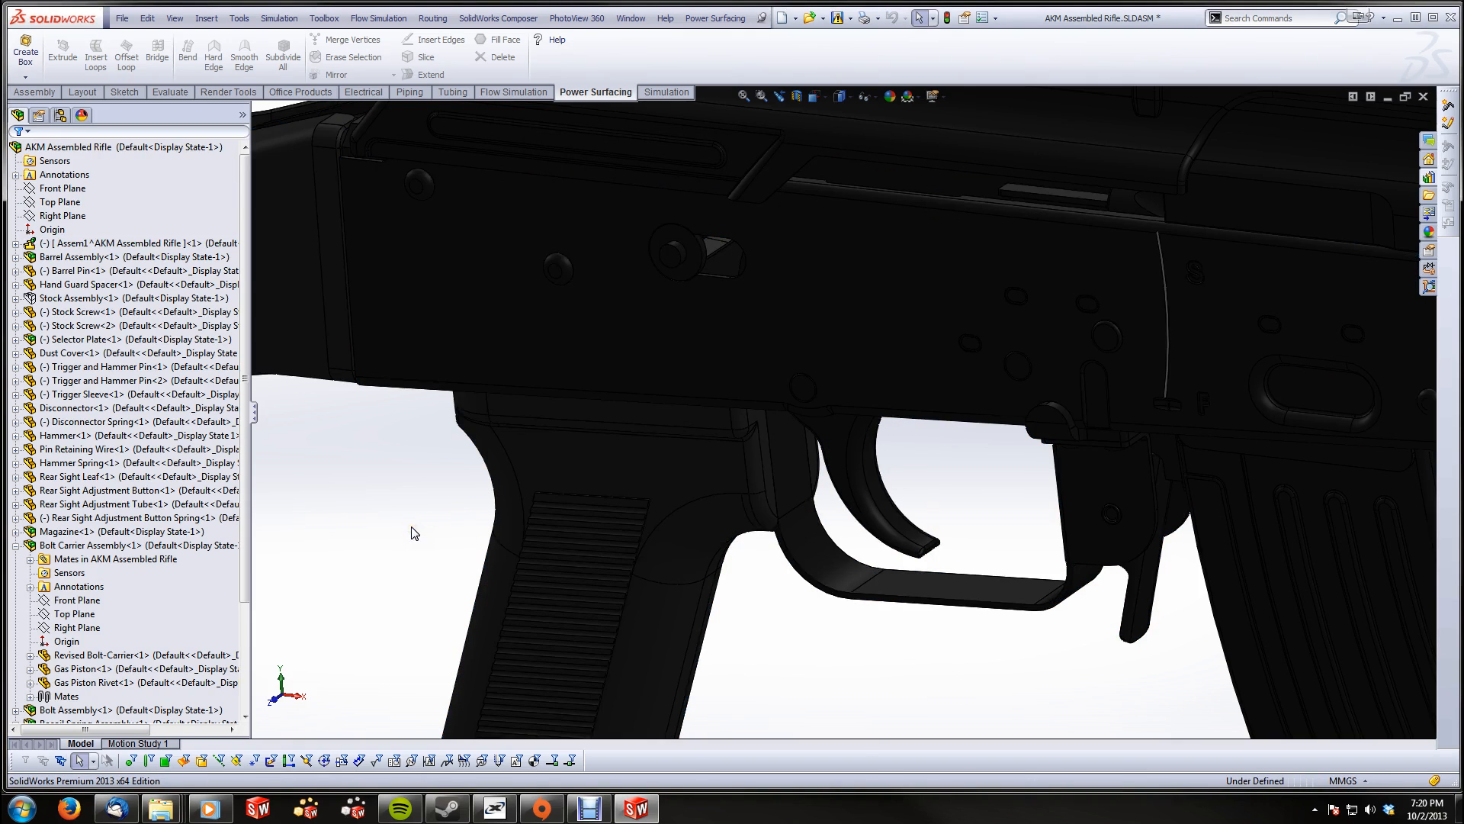
# Highlight the flexible Assem1 subassembly and swing its Trigger rearward toward the grip to test the motion
pyautogui.click(171, 243)
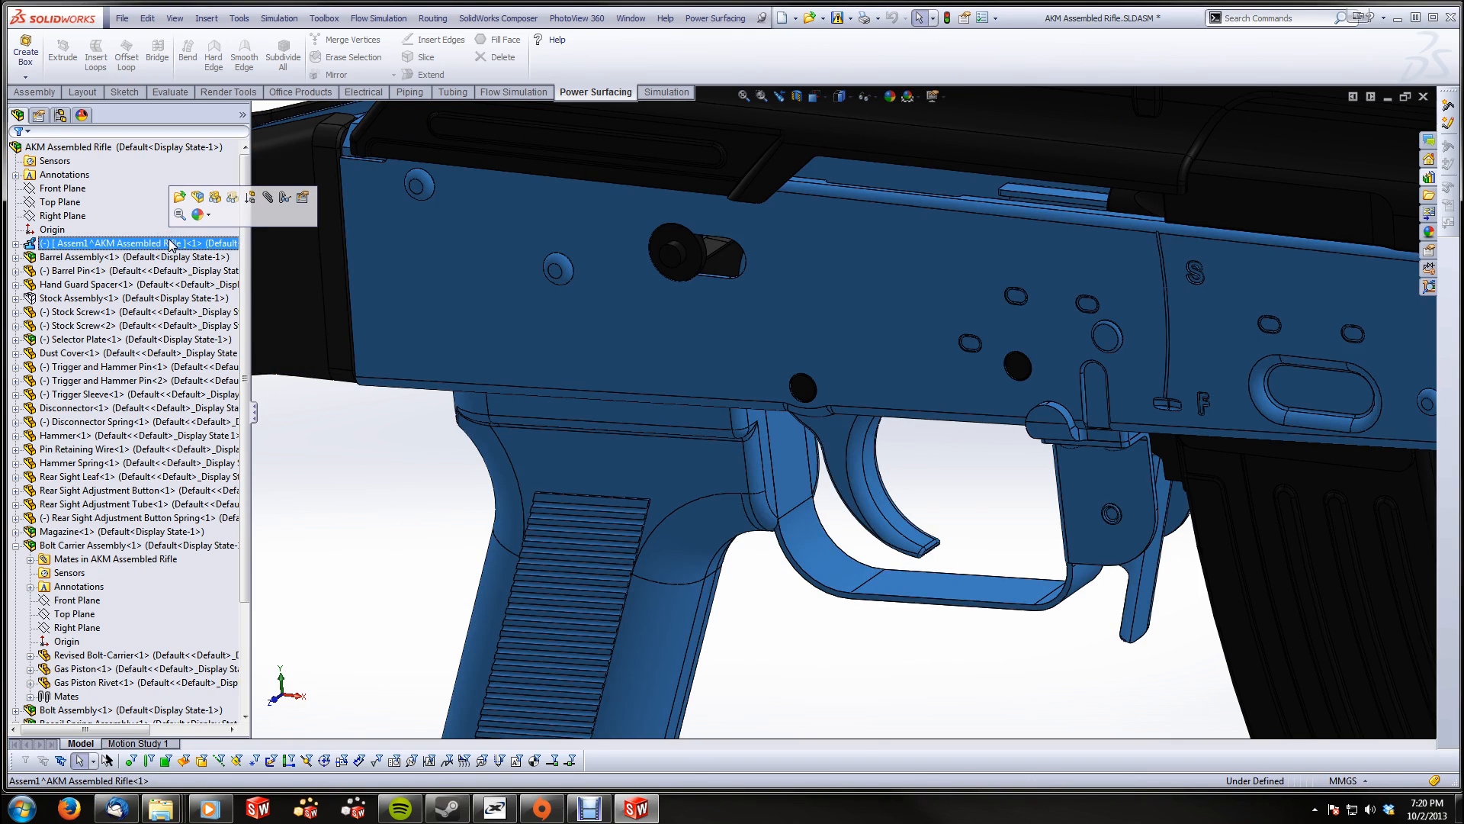
pyautogui.click(101, 238)
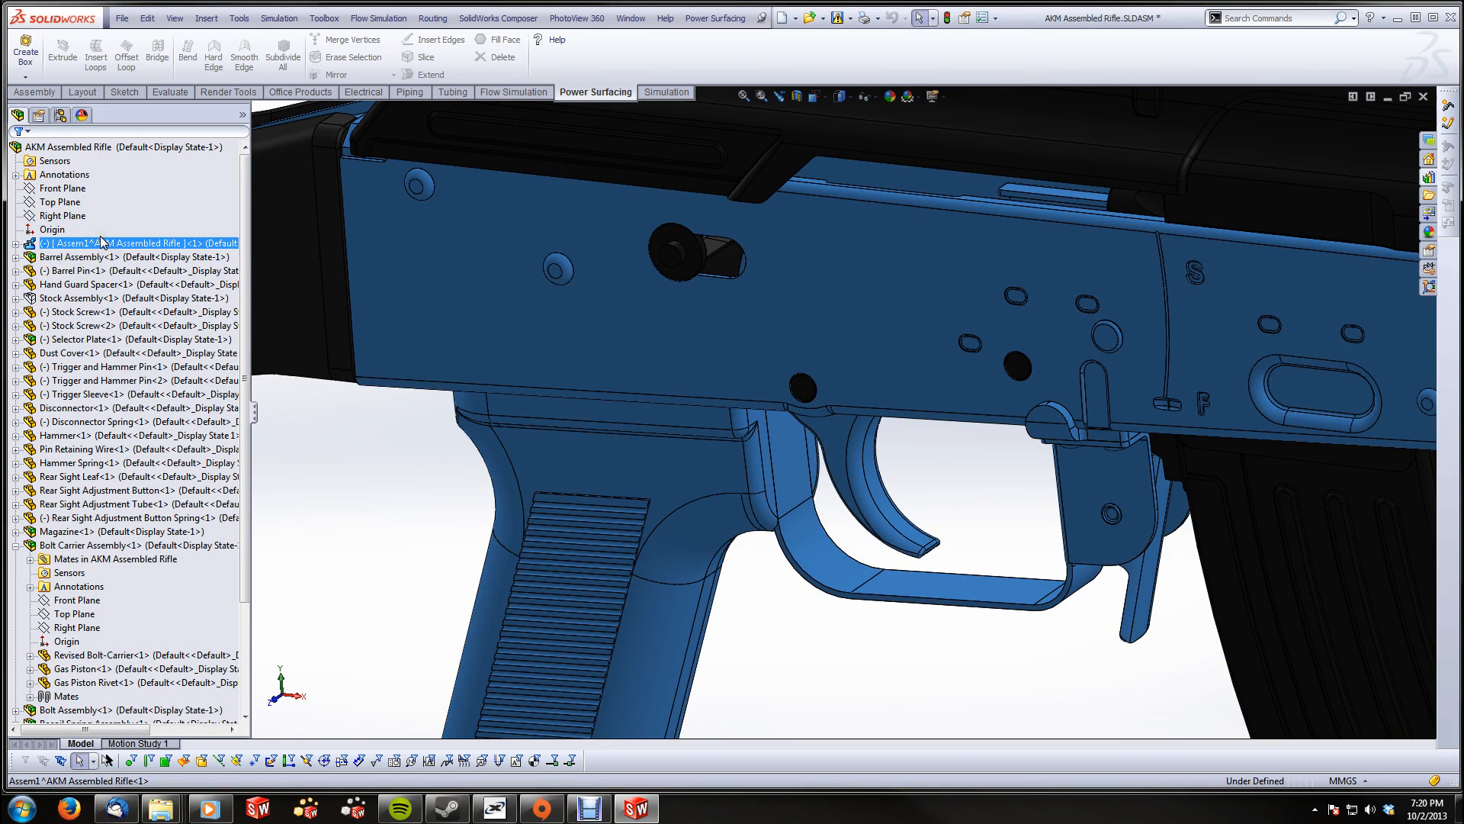
pyautogui.click(95, 243)
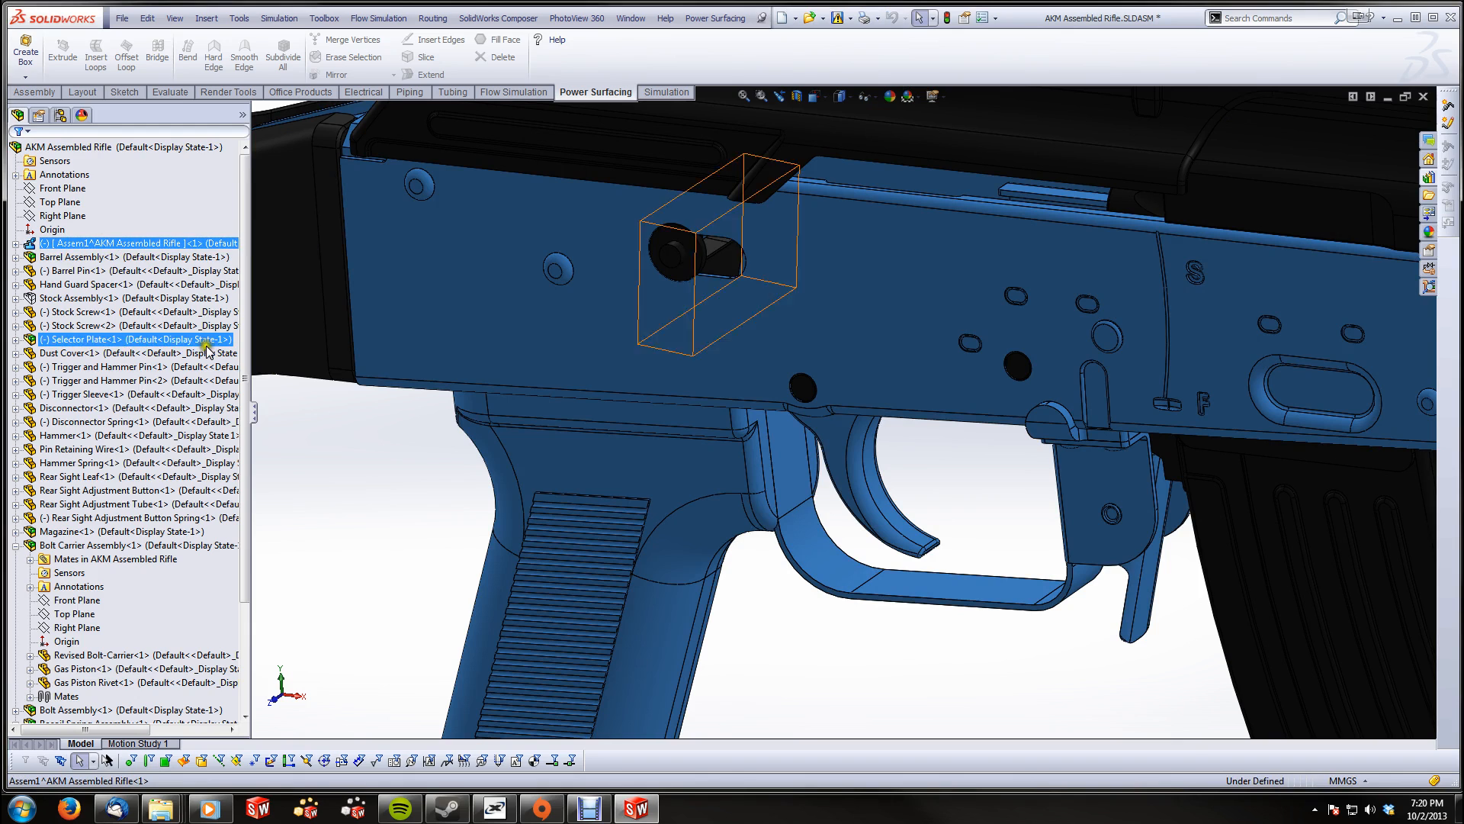
pyautogui.click(401, 470)
pyautogui.click(834, 461)
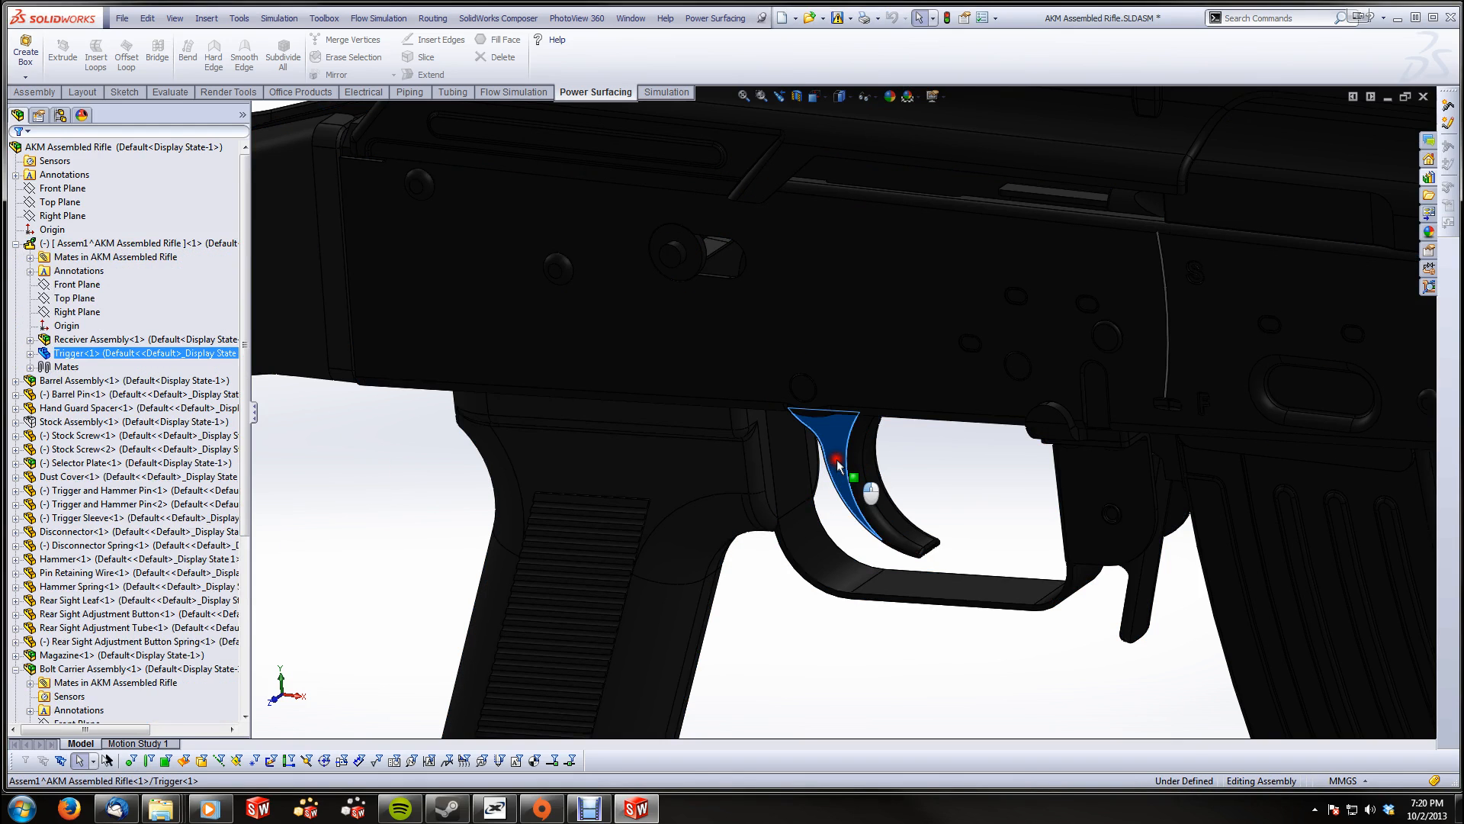
pyautogui.moveTo(835, 461); pyautogui.dragTo(729, 472)
pyautogui.click(897, 496)
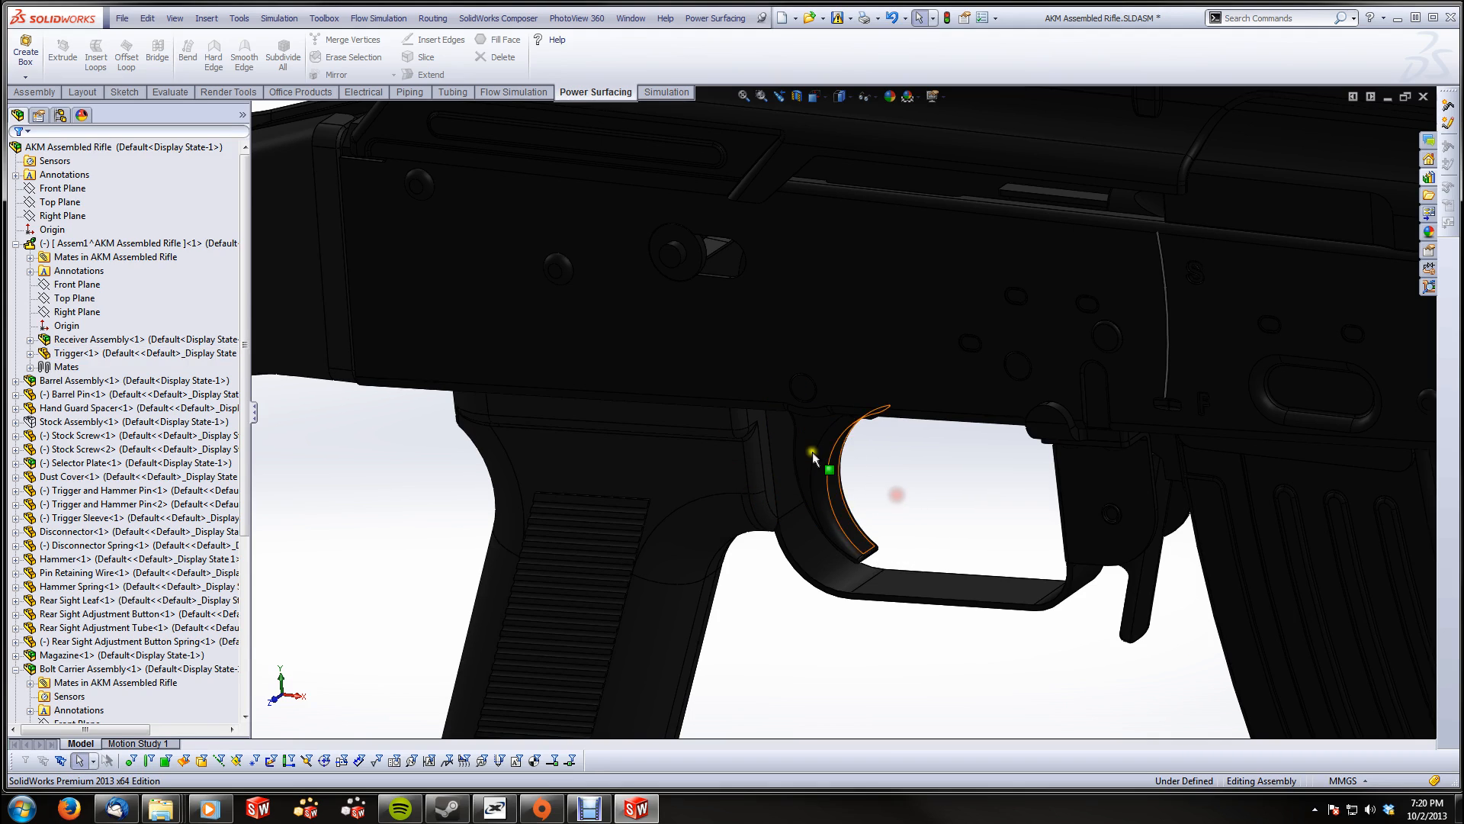
# Open the Assem1 subassembly in its own window and examine the whole receiver at an angle
pyautogui.rightClick(87, 246)
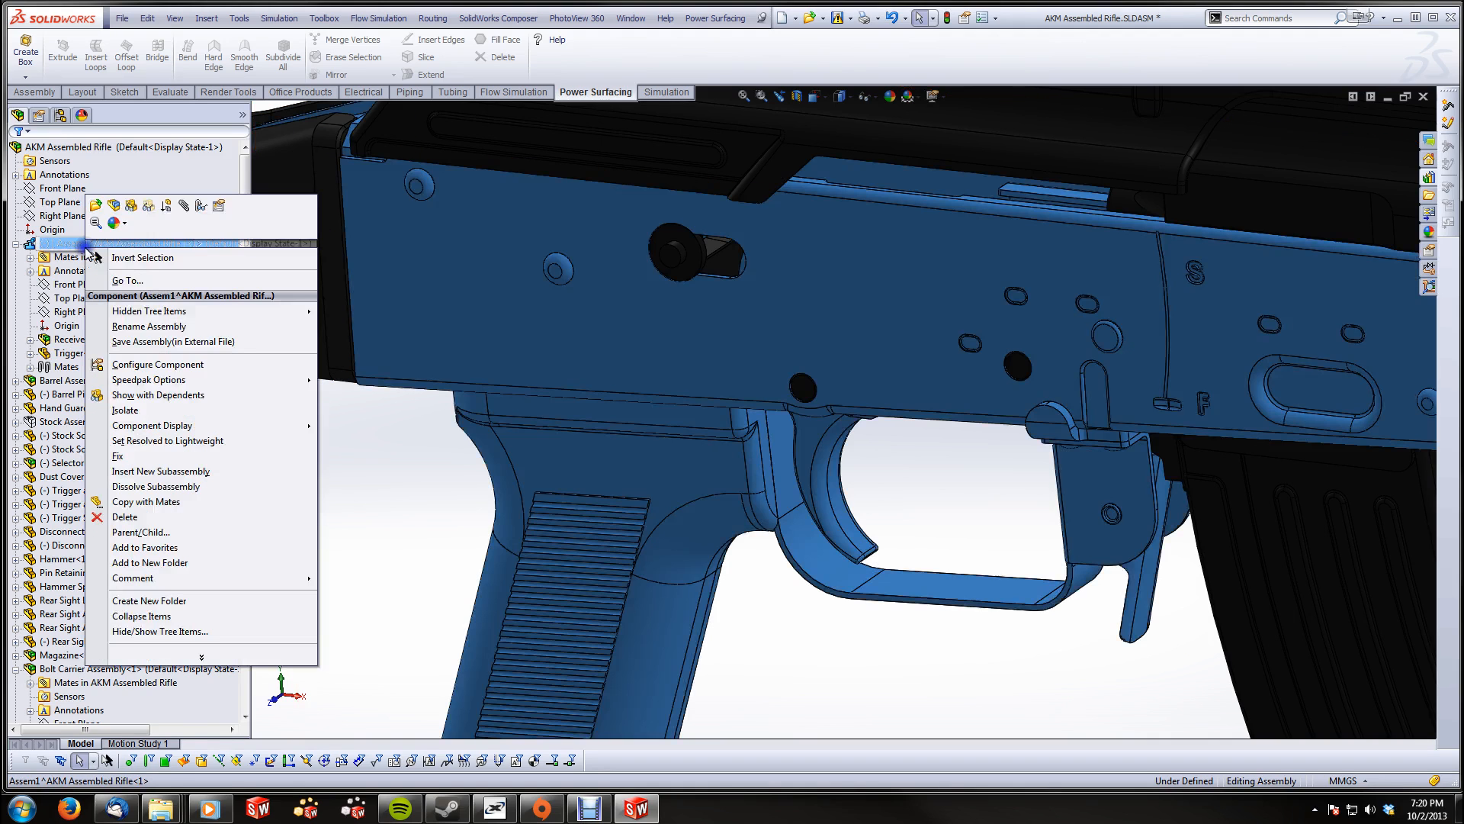
pyautogui.click(96, 207)
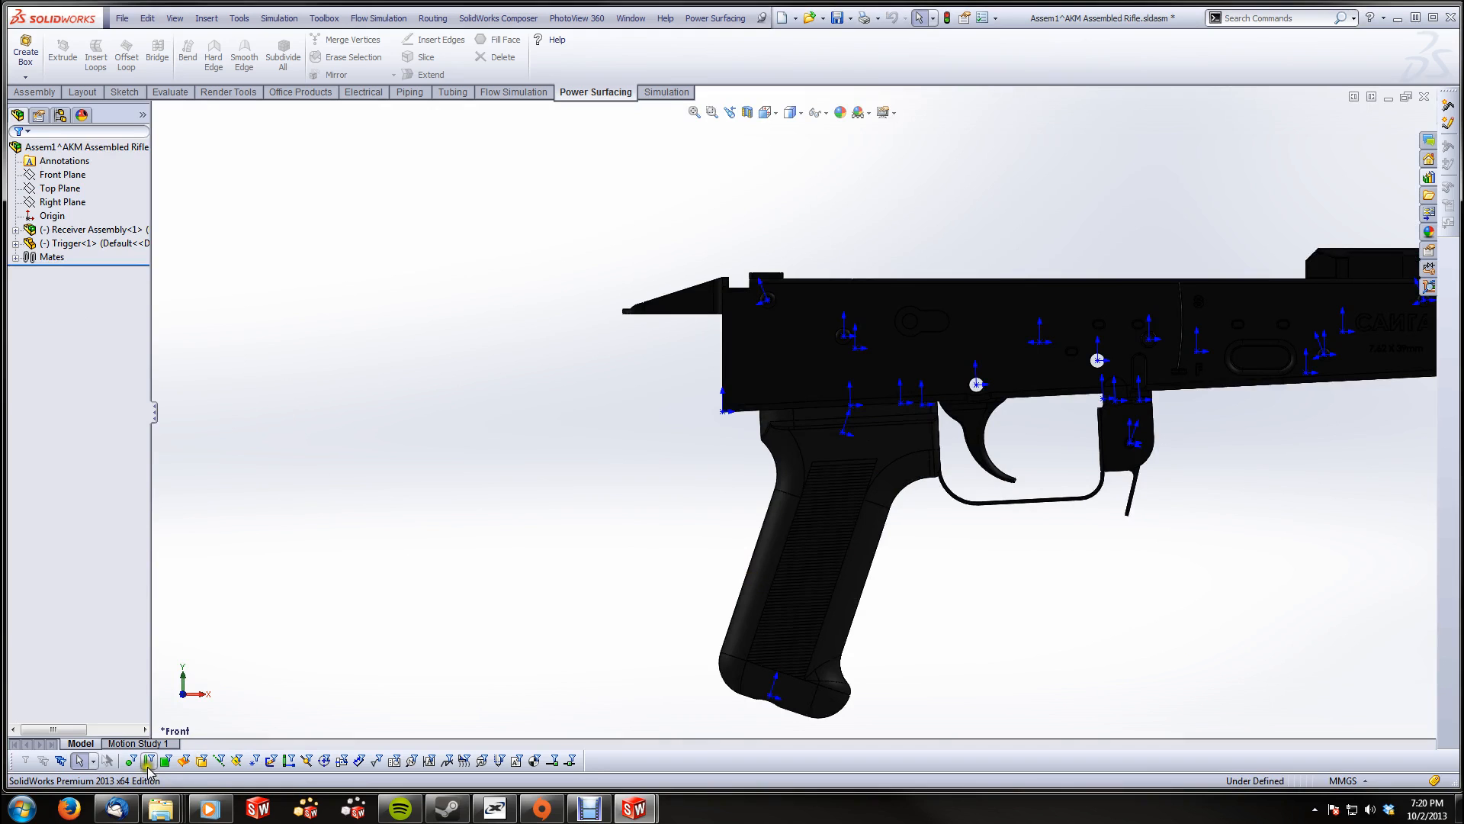
pyautogui.scroll(5, 788, 545)
pyautogui.scroll(-1, 1101, 447)
pyautogui.scroll(-4, 725, 457)
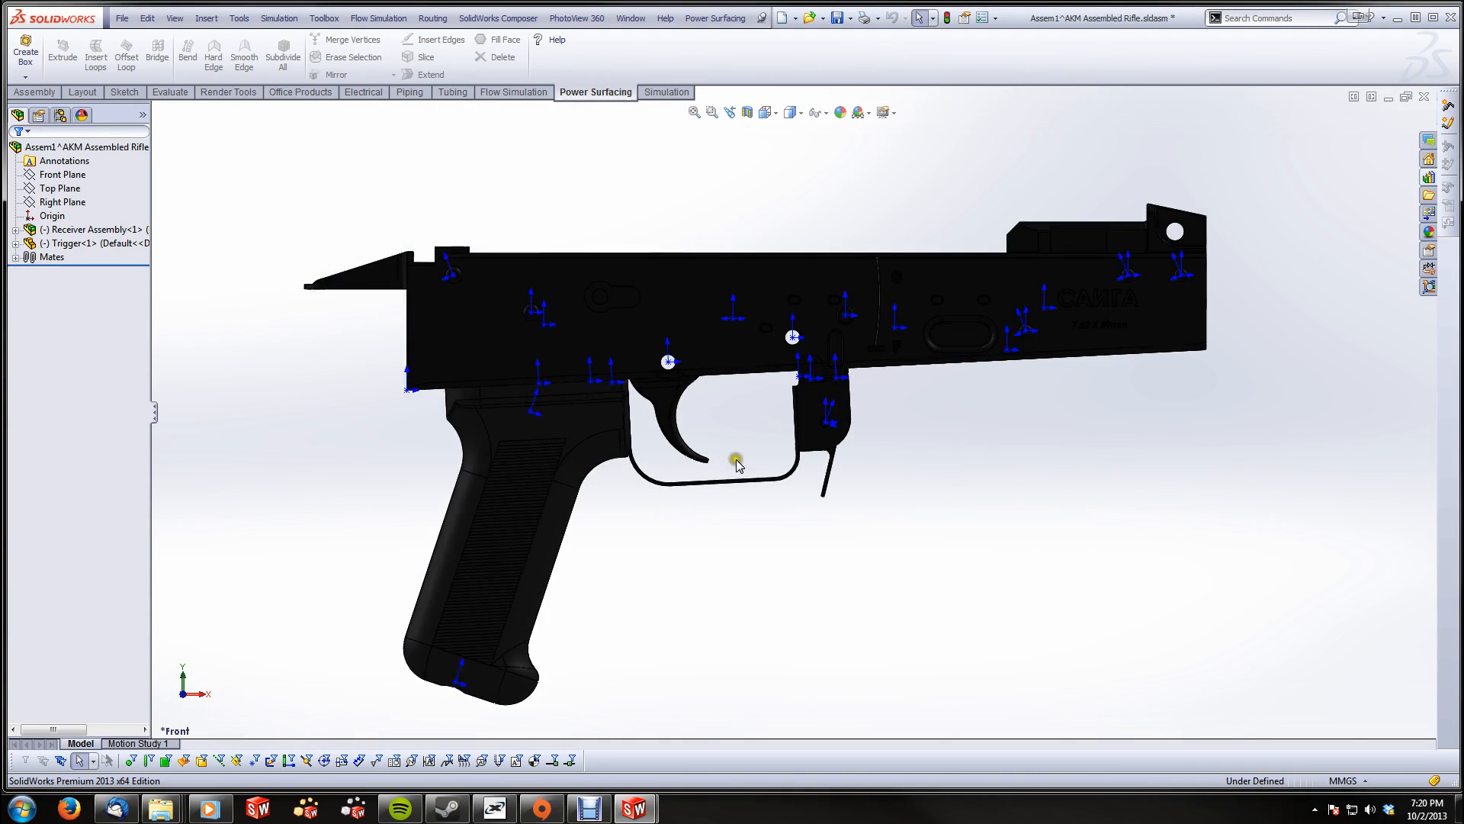
pyautogui.moveTo(735, 460); pyautogui.dragTo(629, 408, button='middle')
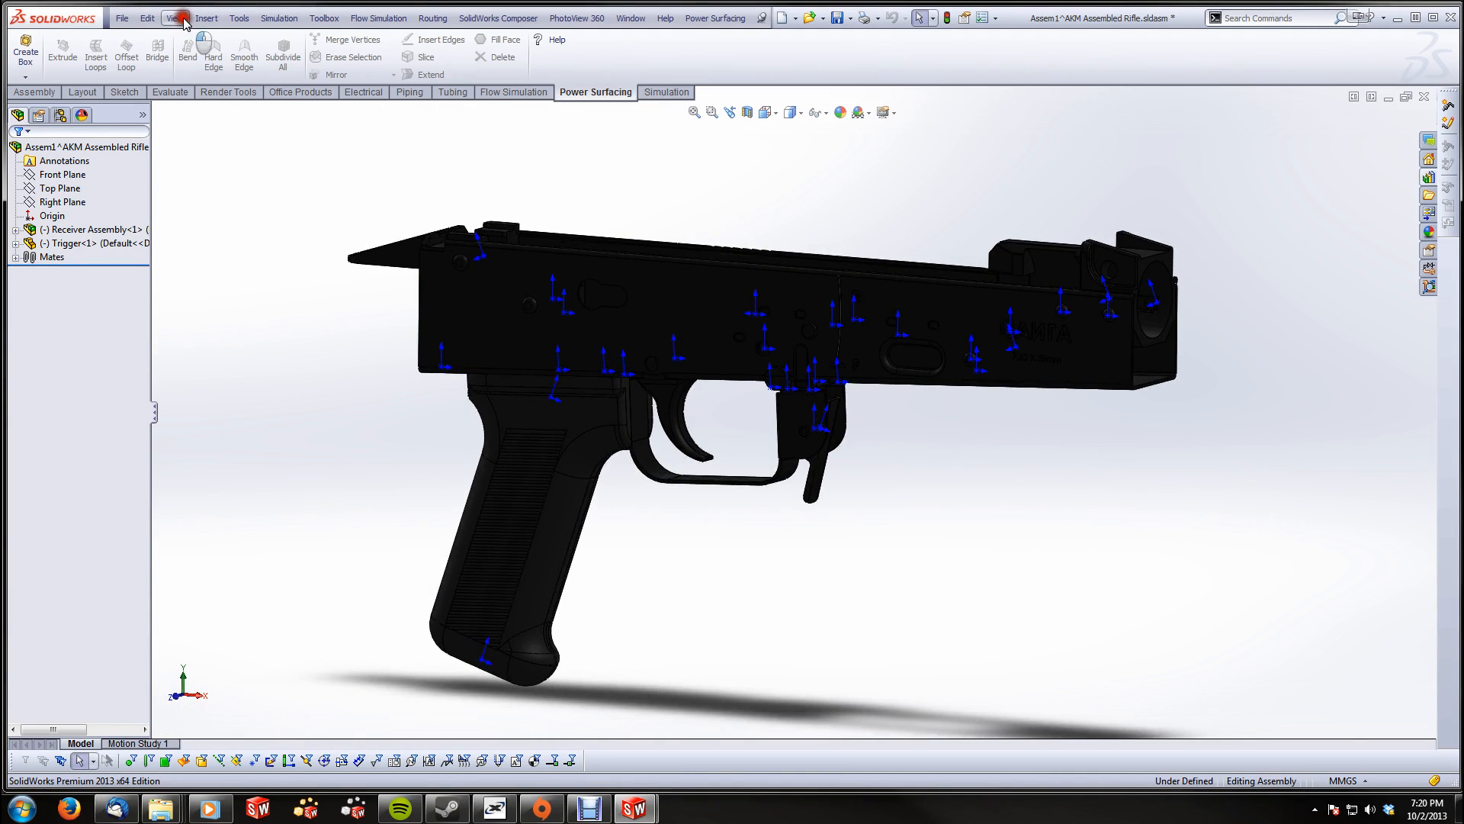
# Hide the origins in the Assem1 subassembly view
pyautogui.click(176, 17)
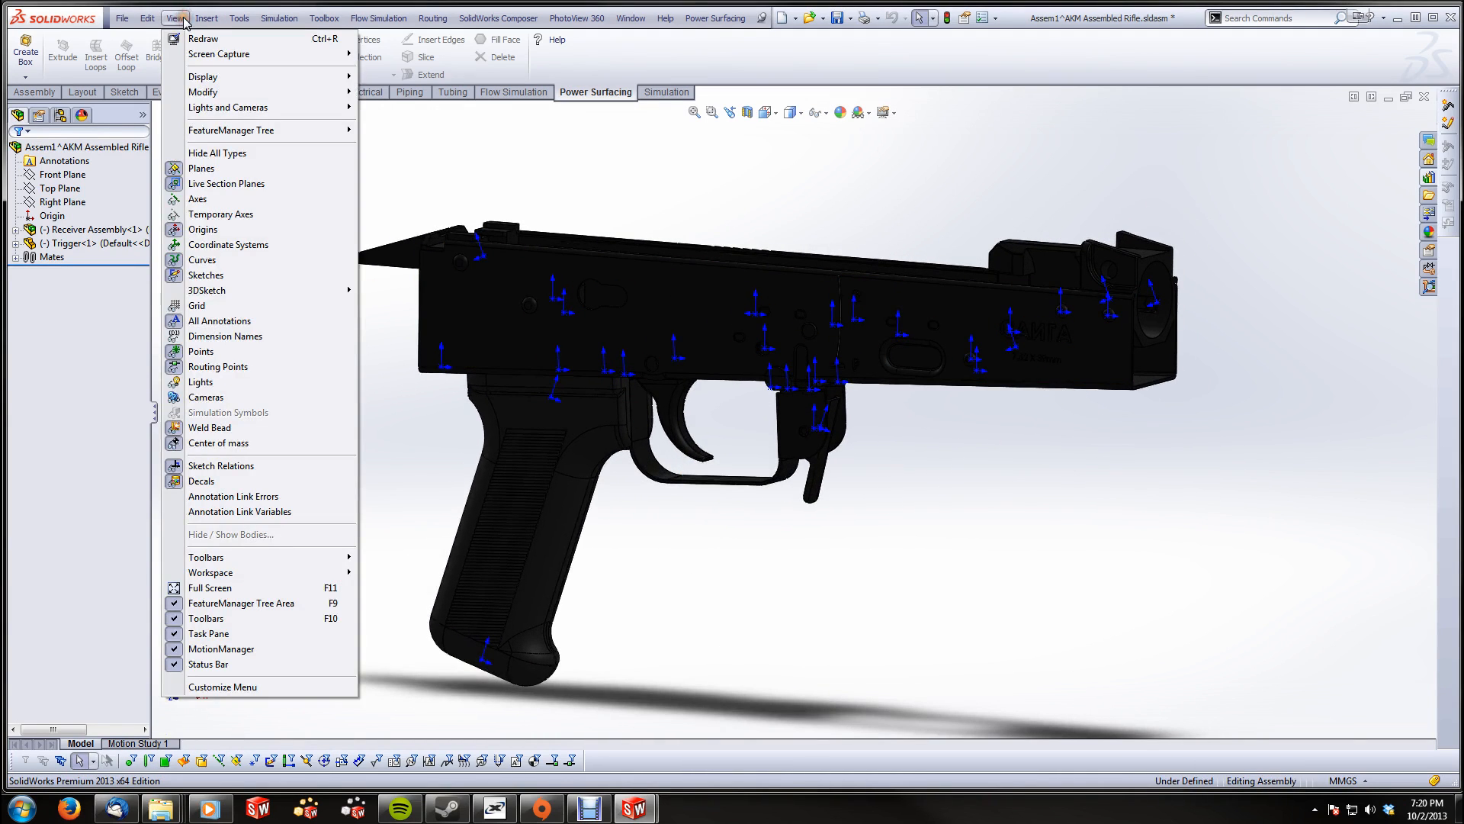
pyautogui.click(202, 229)
pyautogui.click(316, 214)
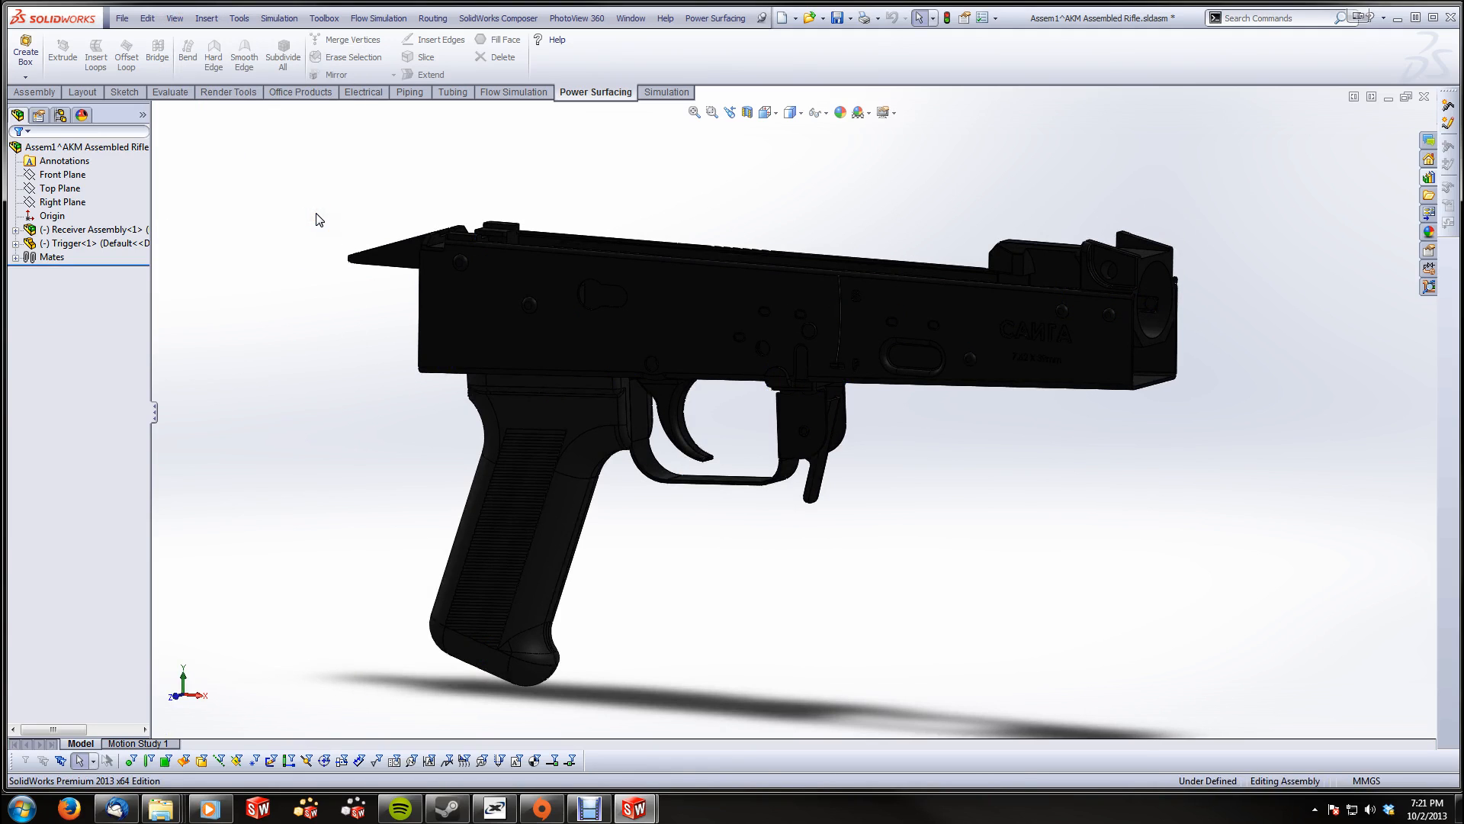
# Swing the Trigger within the Assem1 subassembly to test its motion, and inspect its fit inside the receiver from above
pyautogui.scroll(-3, 705, 418)
pyautogui.moveTo(700, 421); pyautogui.dragTo(629, 372)
pyautogui.scroll(5, 651, 392)
pyautogui.moveTo(653, 397); pyautogui.dragTo(710, 489, button='middle')
pyautogui.scroll(-6, 740, 406)
pyautogui.moveTo(723, 456)
pyautogui.mouseDown()
pyautogui.moveTo(757, 507)
pyautogui.moveTo(730, 450)
pyautogui.moveTo(676, 473)
pyautogui.moveTo(730, 437)
pyautogui.mouseUp()
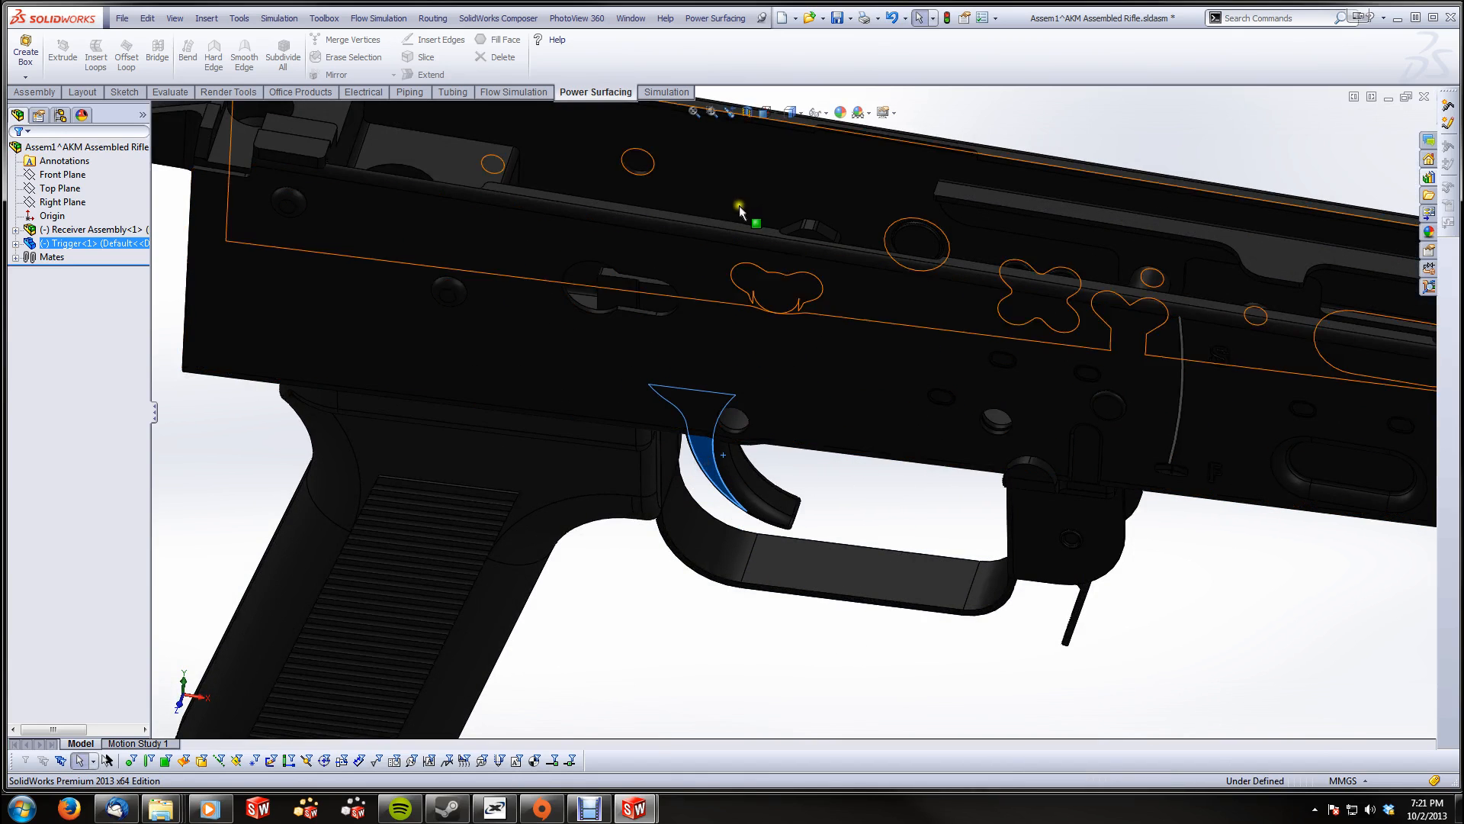
pyautogui.moveTo(804, 235)
pyautogui.mouseDown(button='middle')
pyautogui.moveTo(772, 337)
pyautogui.moveTo(797, 253)
pyautogui.mouseUp(button='middle')
pyautogui.scroll(3, 809, 238)
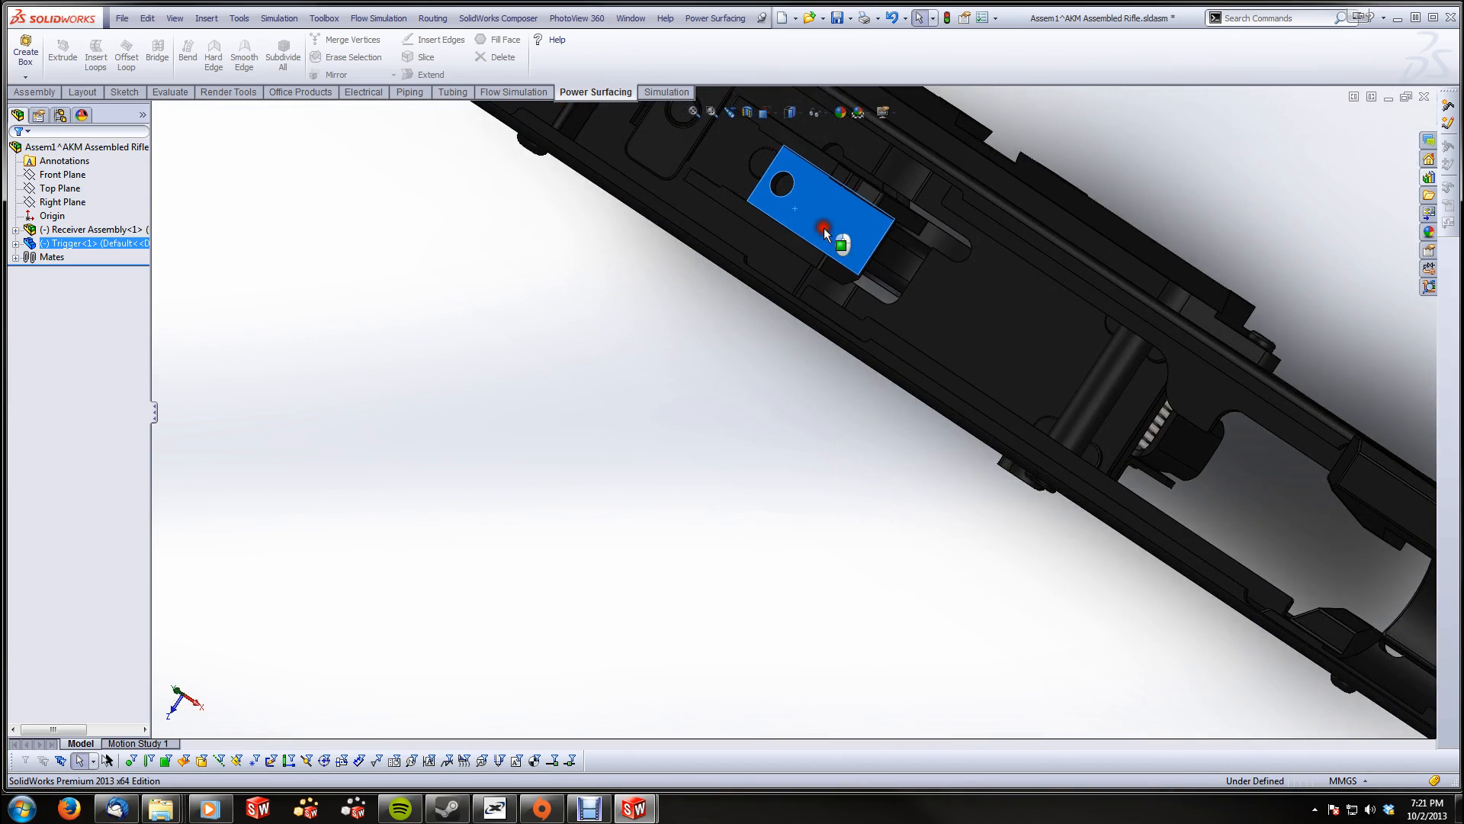
pyautogui.scroll(3, 775, 405)
pyautogui.moveTo(775, 404); pyautogui.dragTo(1088, 319, button='middle')
pyautogui.scroll(2, 1088, 319)
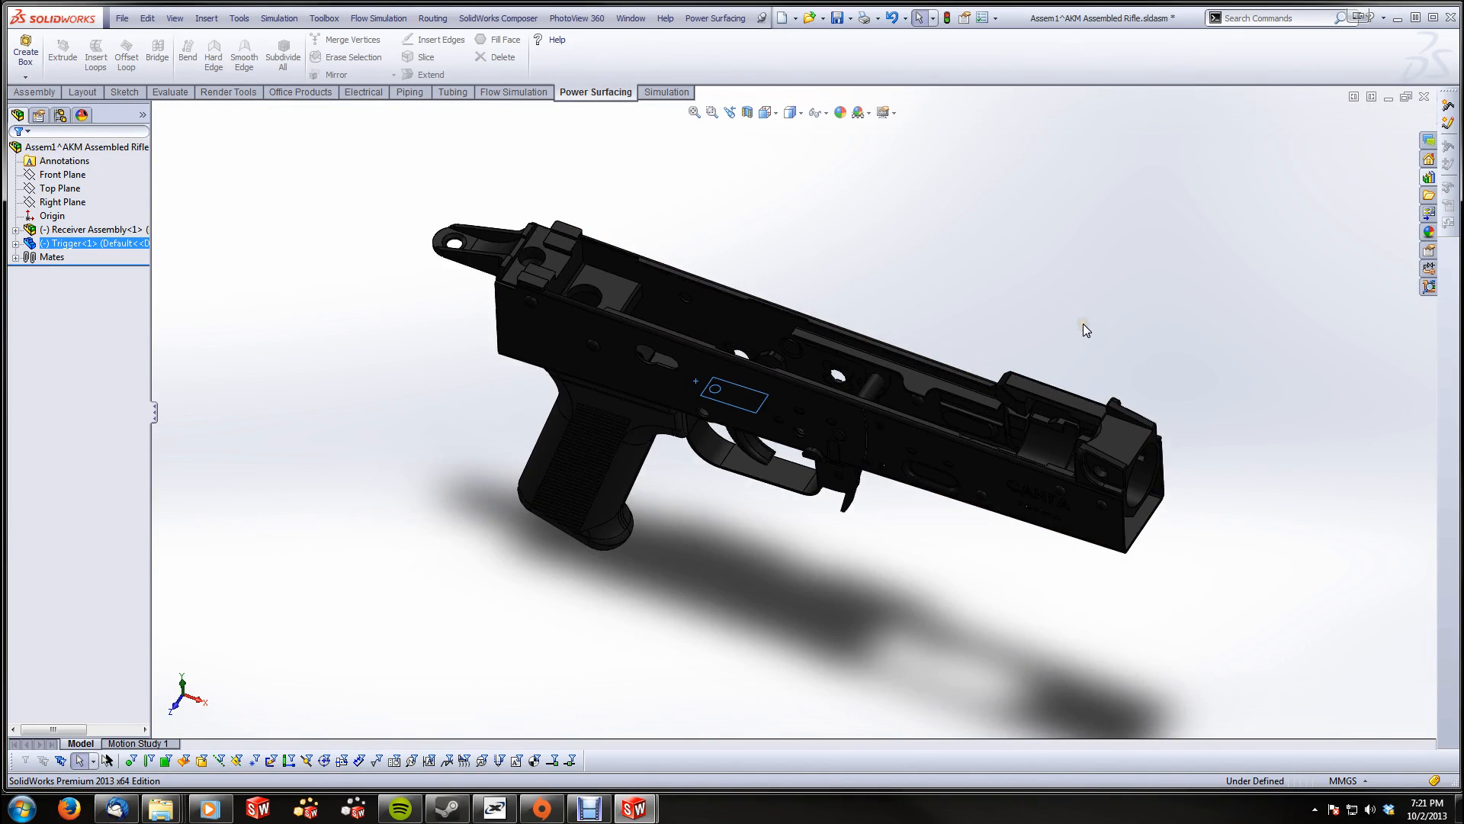
# Close the Assem1 subassembly and the AKM Assembled Rifle assembly, discarding all changes
pyautogui.click(1424, 99)
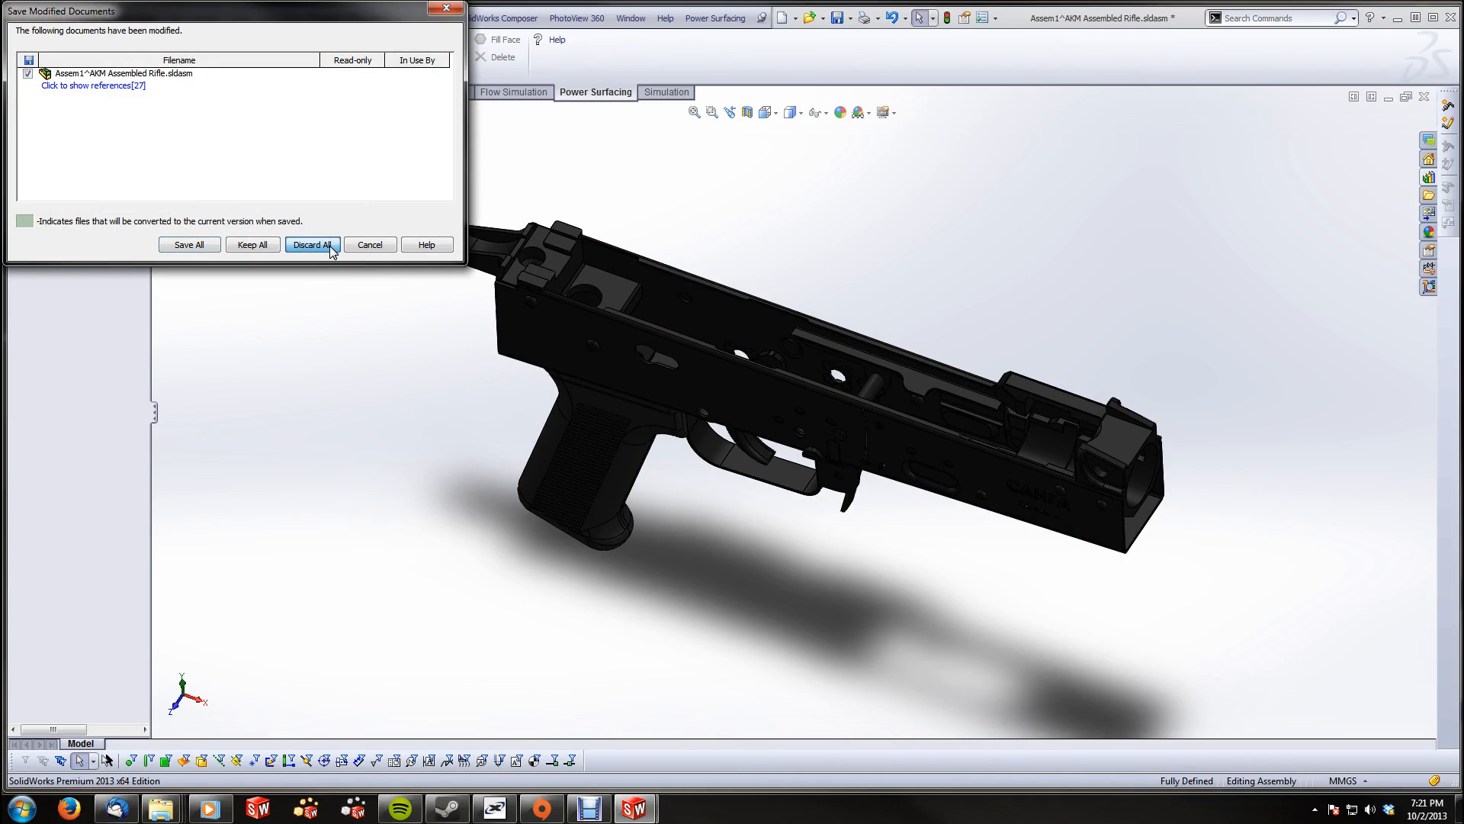
pyautogui.click(333, 247)
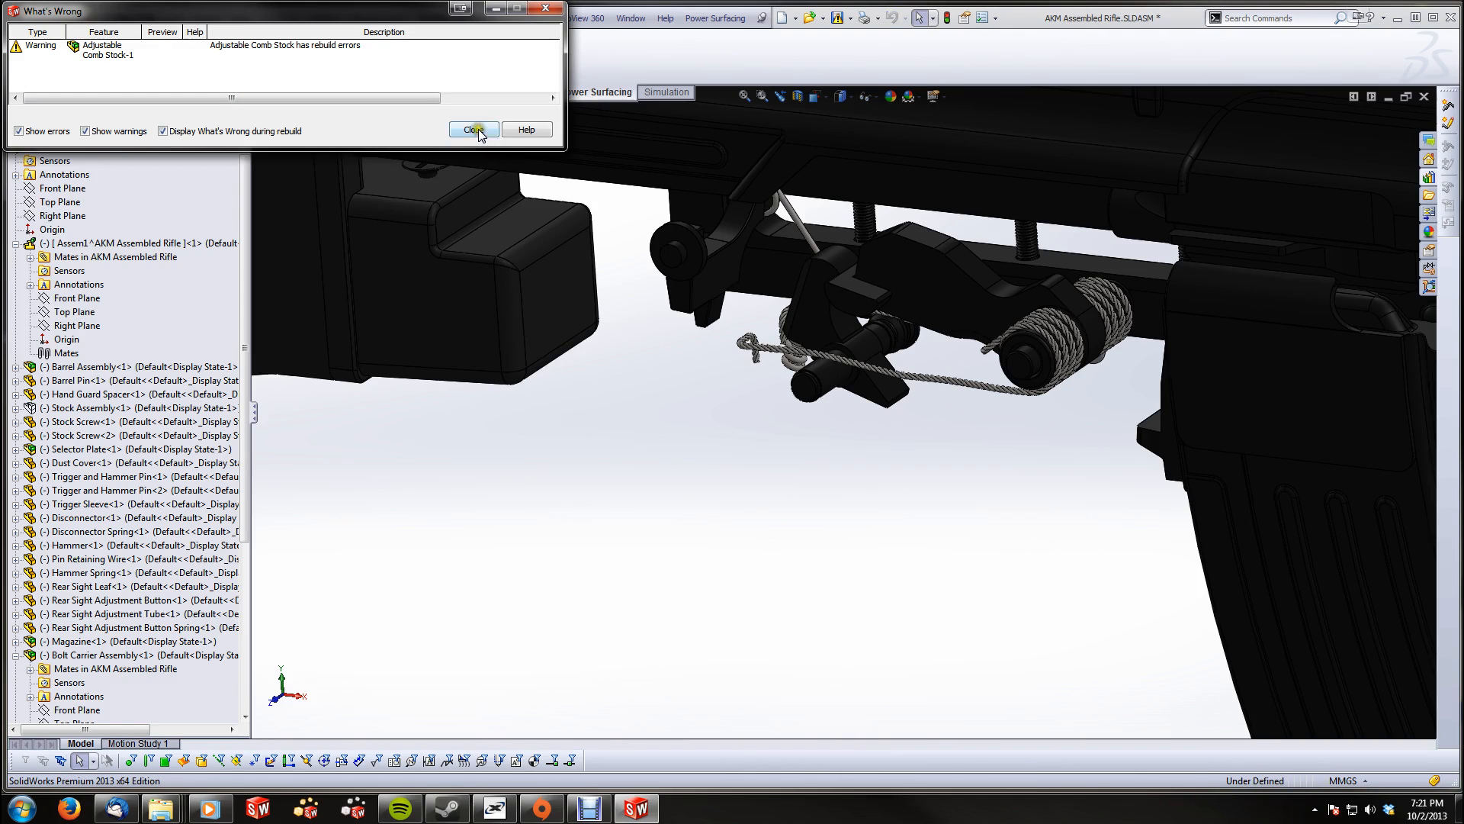
pyautogui.click(478, 129)
pyautogui.scroll(8, 668, 433)
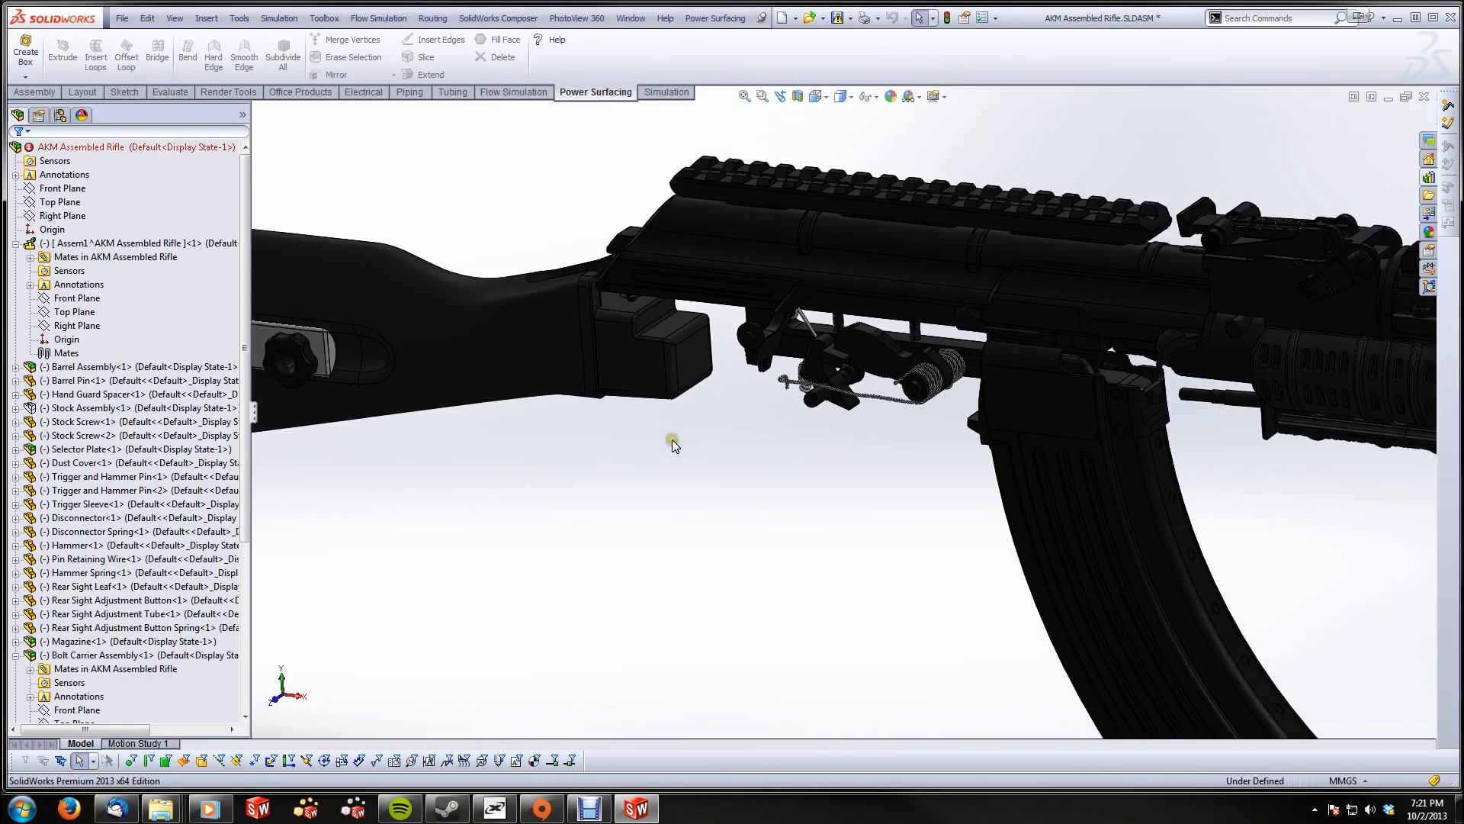
pyautogui.click(1424, 96)
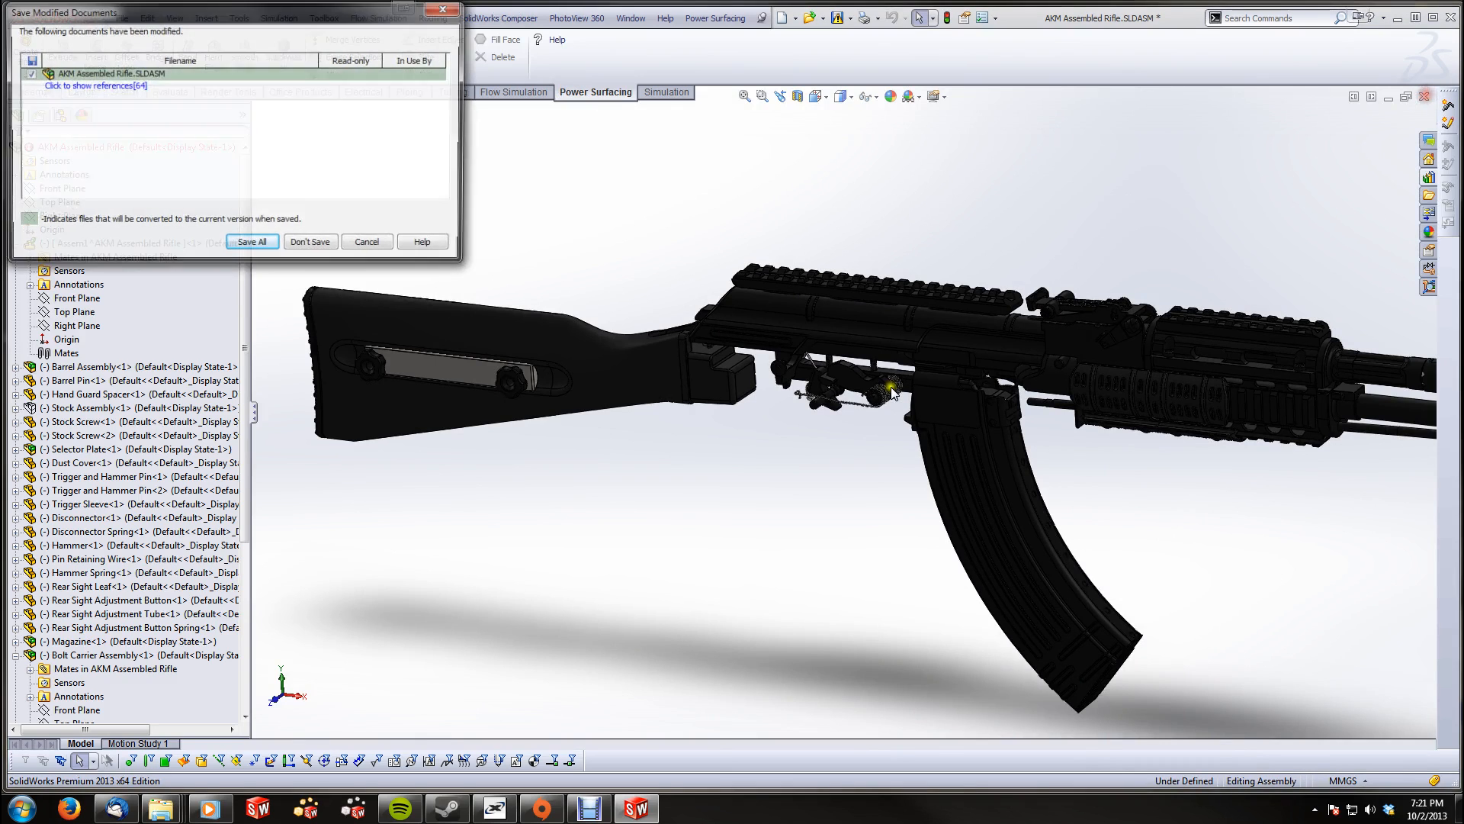
pyautogui.click(307, 245)
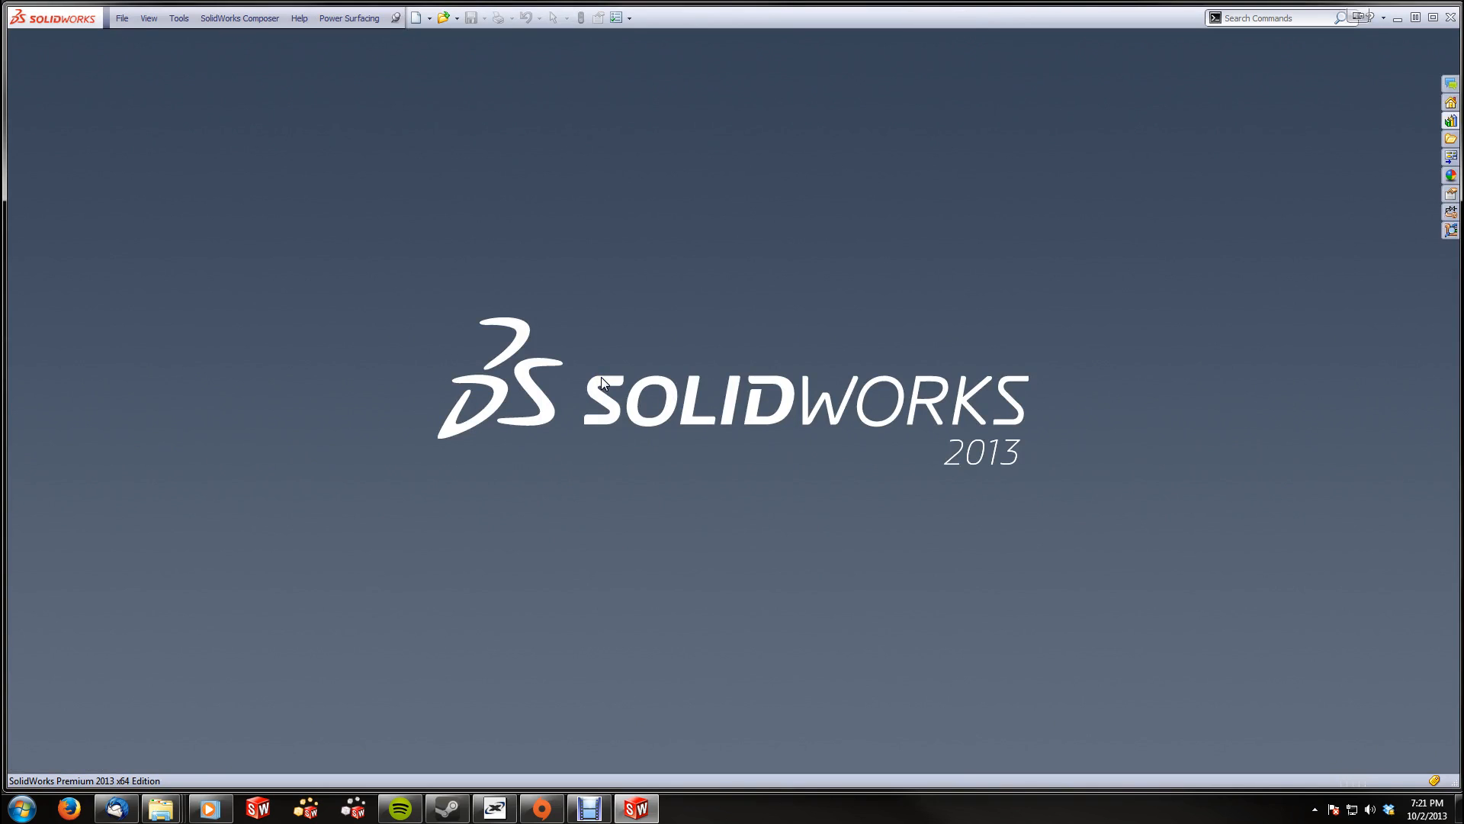
# Create a new part and start a sketch on the Front Plane
pyautogui.click(124, 18)
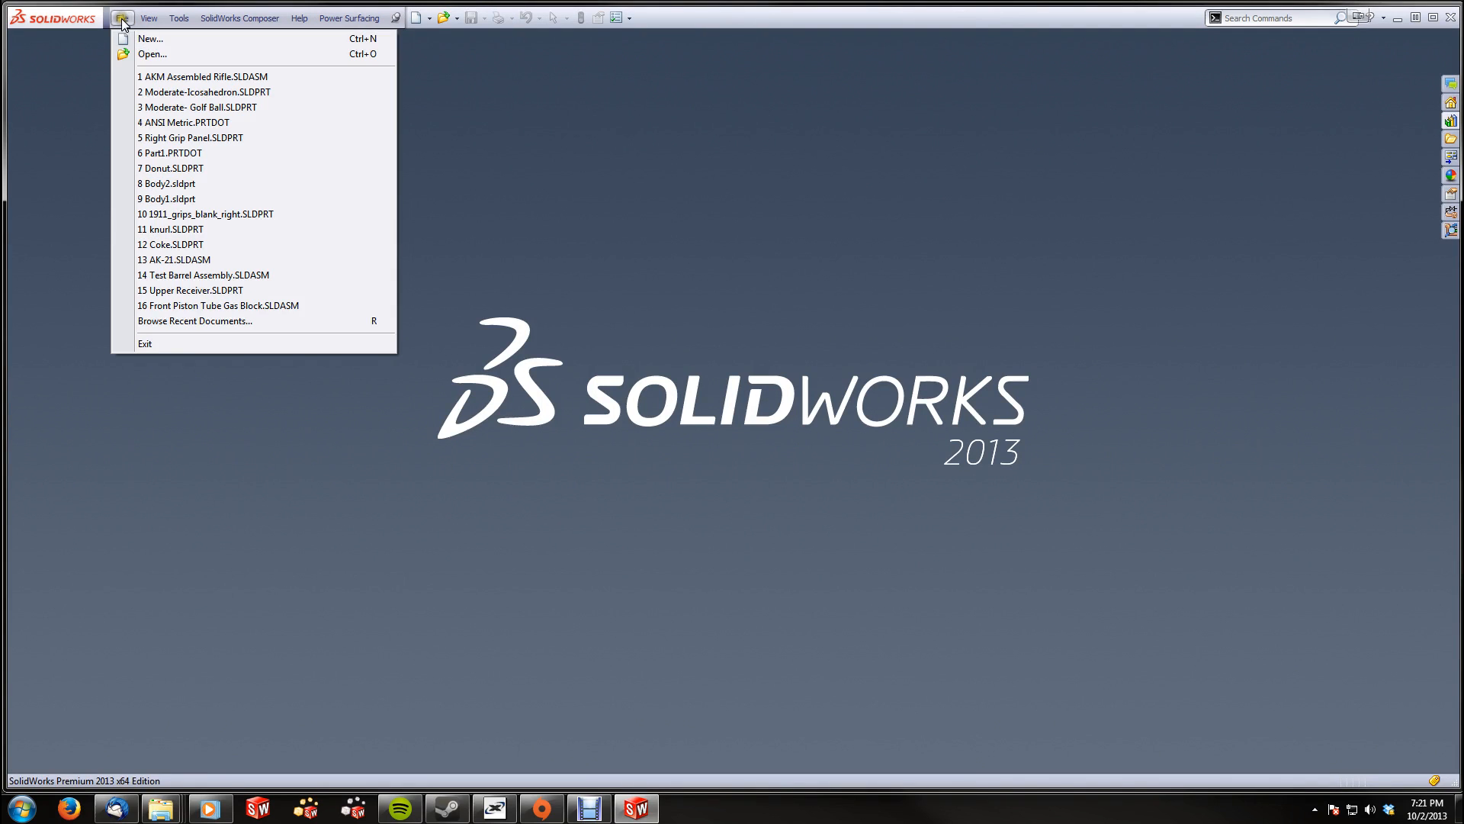
pyautogui.click(153, 40)
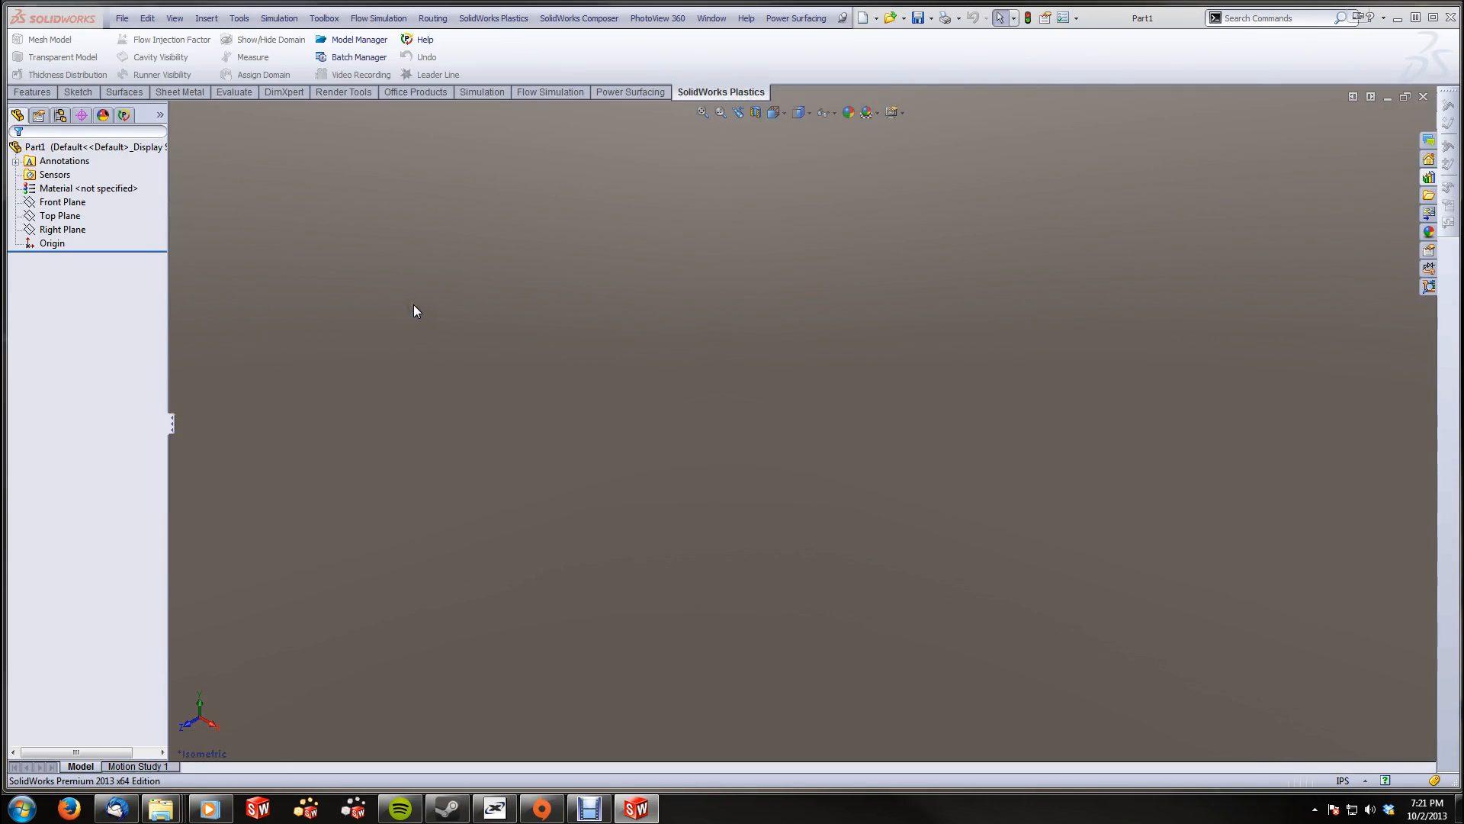
pyautogui.press('l')
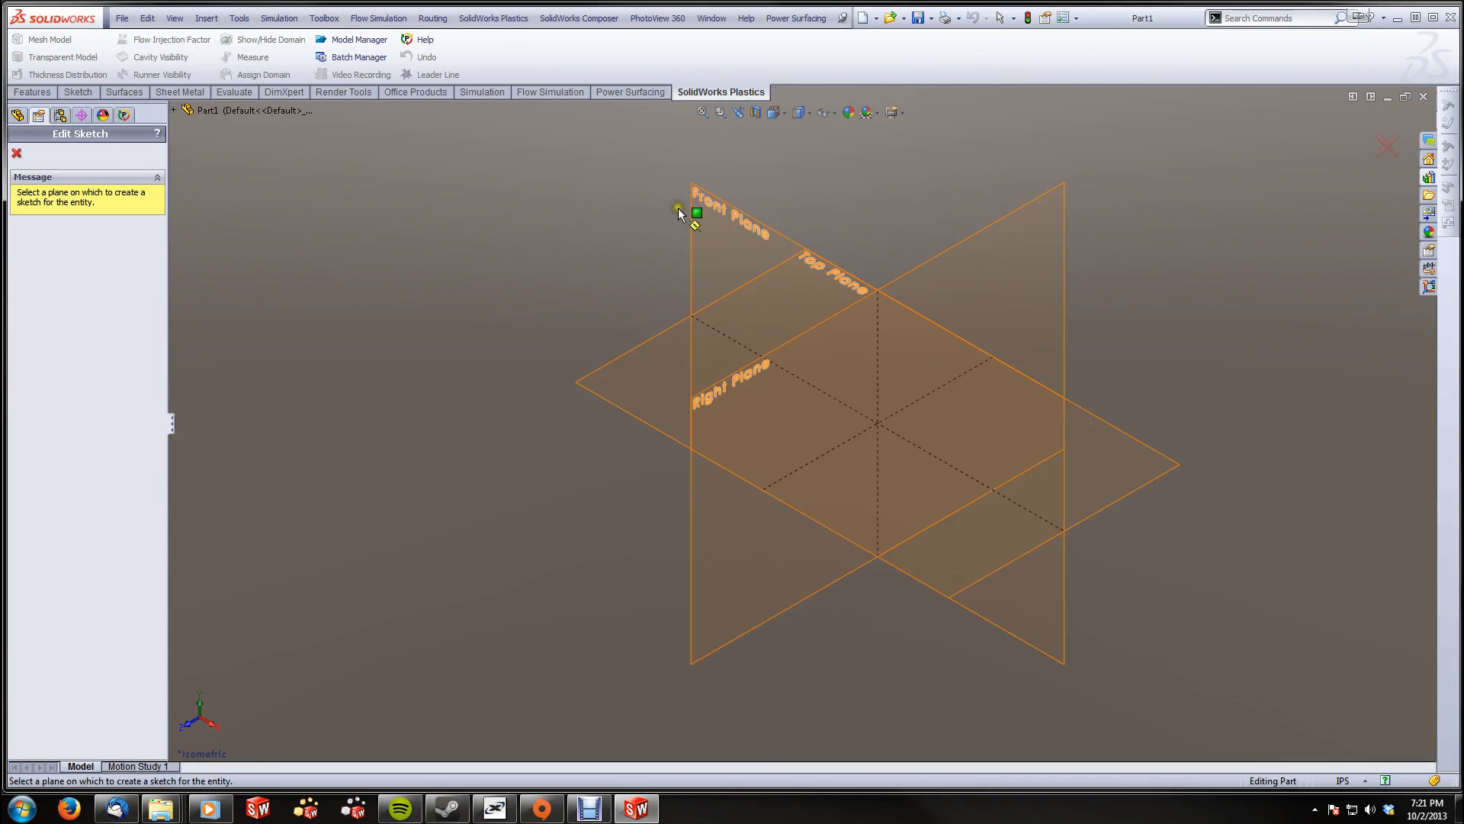
pyautogui.click(704, 203)
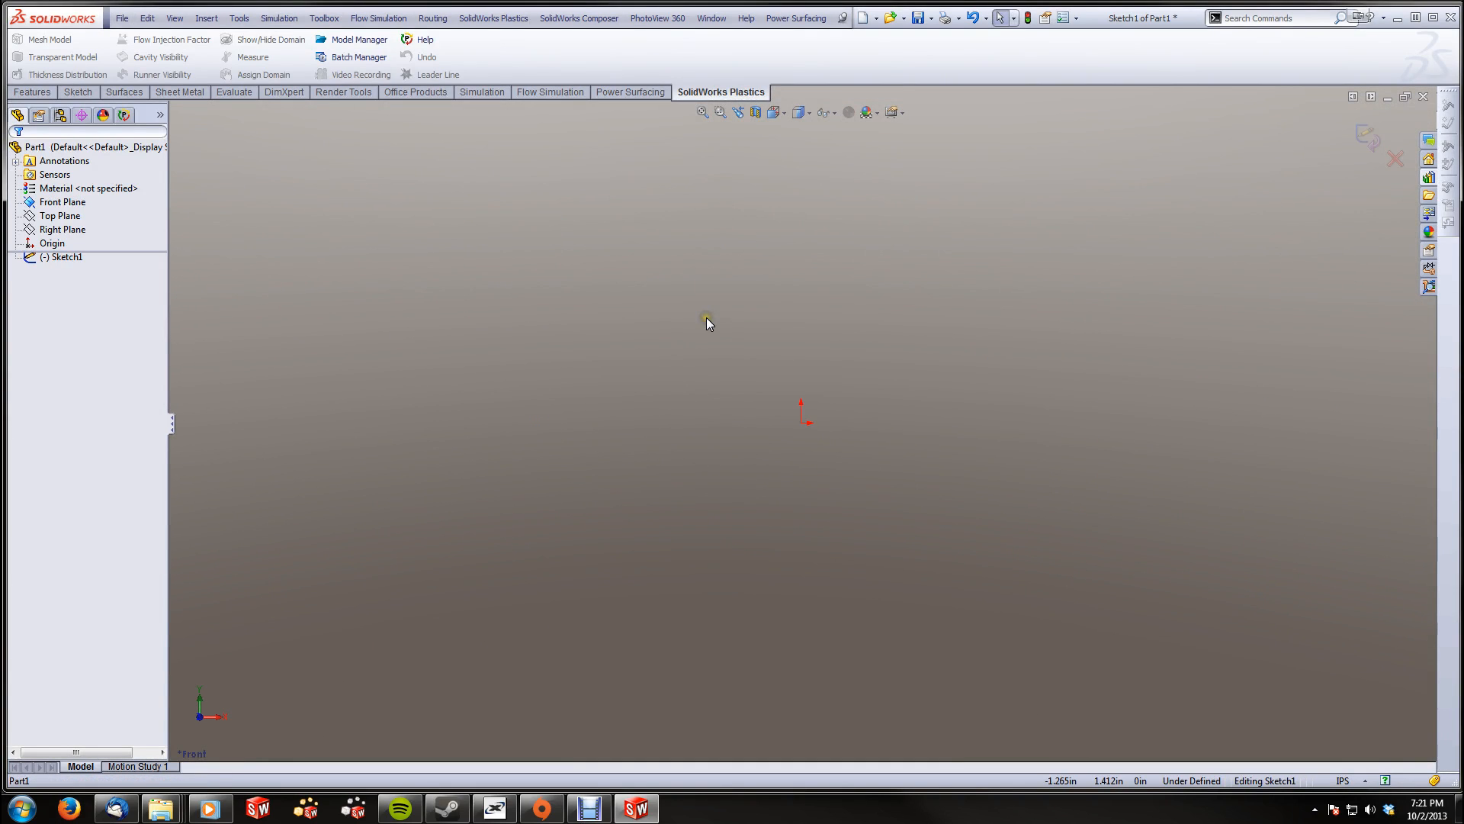
pyautogui.moveTo(706, 317); pyautogui.dragTo(717, 287, button='right')
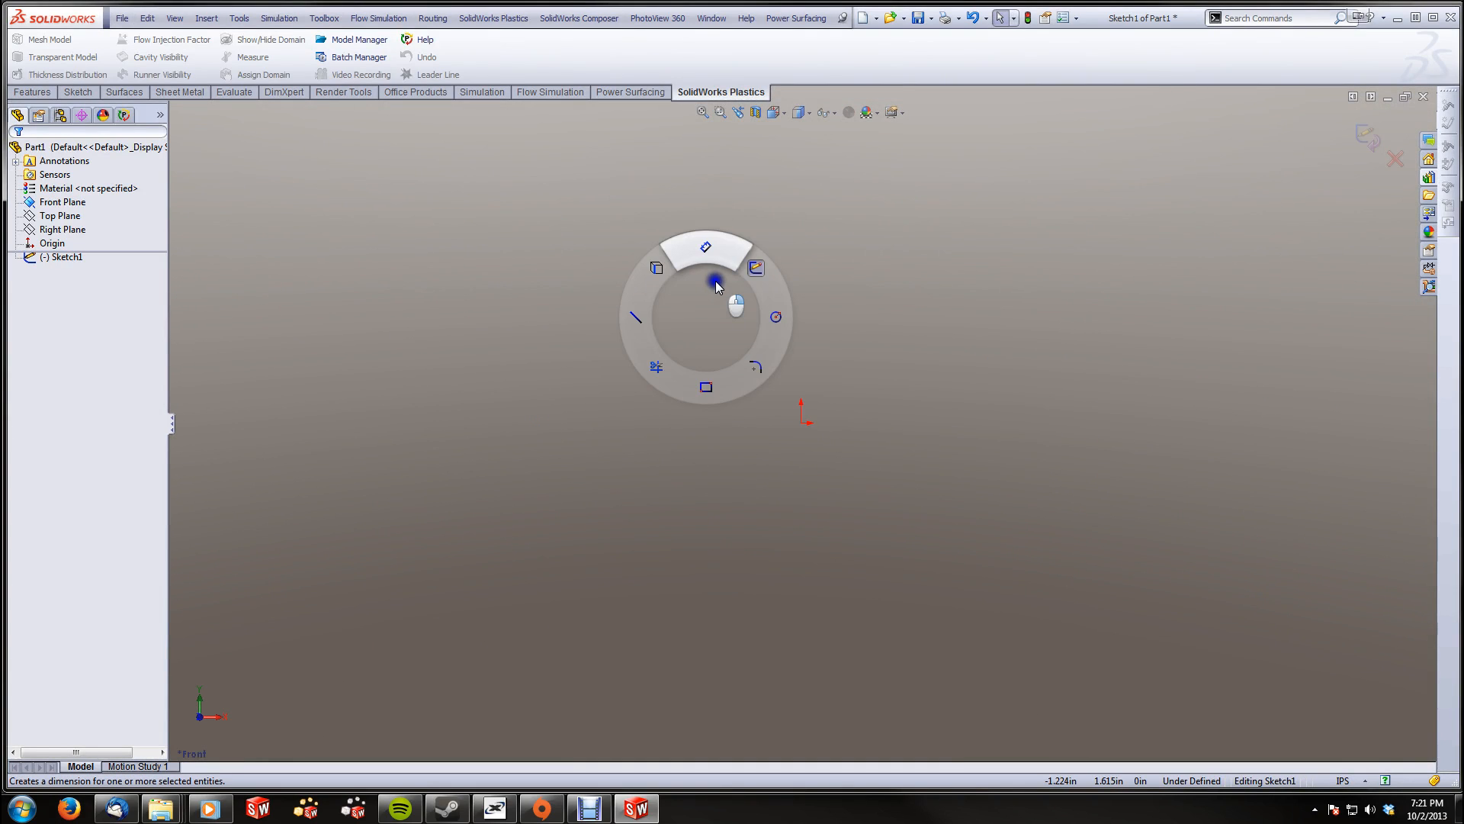
pyautogui.moveTo(717, 287); pyautogui.dragTo(621, 320, button='right')
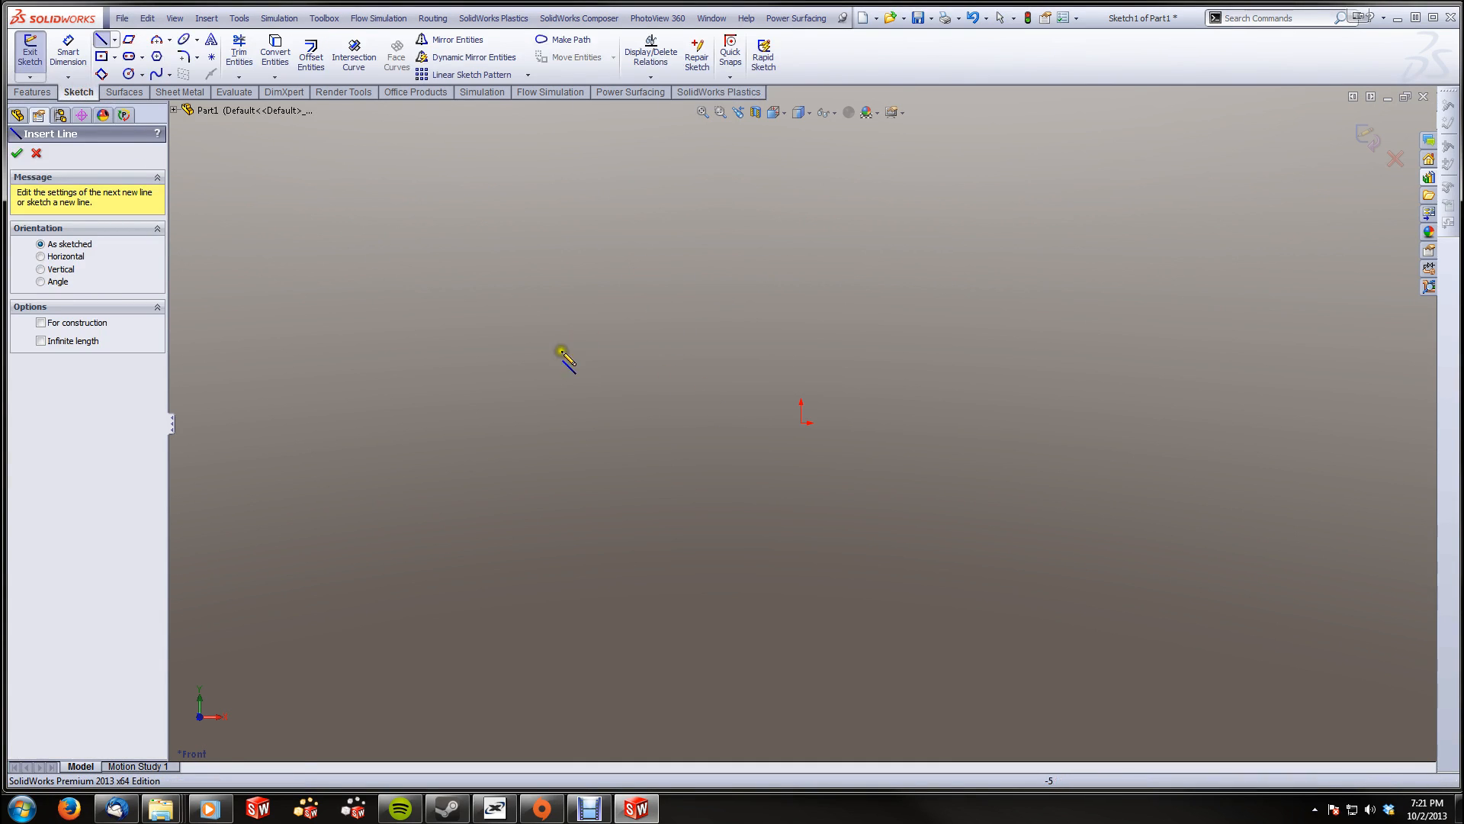
pyautogui.click(479, 58)
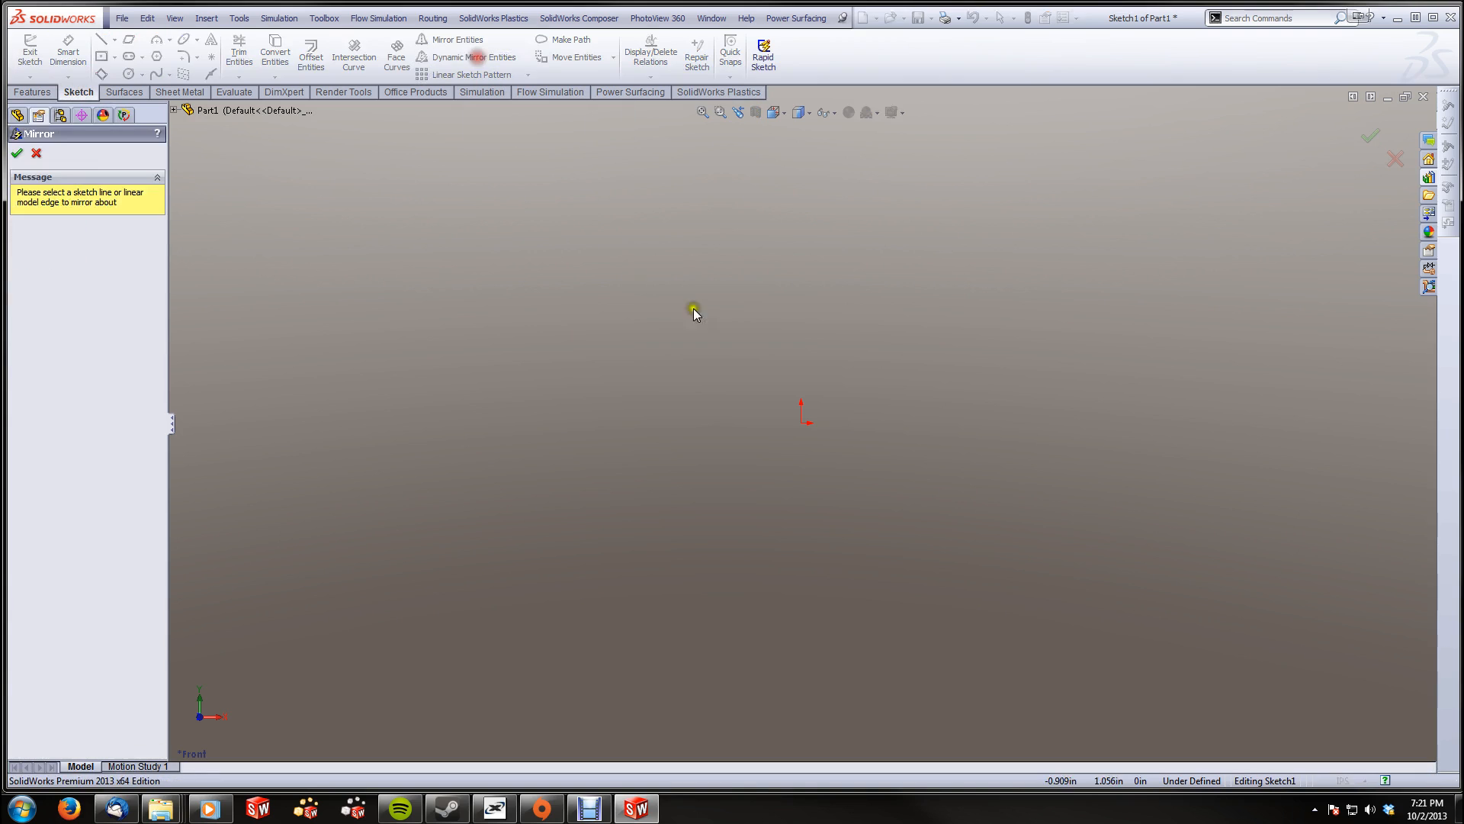
pyautogui.moveTo(644, 325); pyautogui.dragTo(626, 323, button='right')
pyautogui.click(38, 155)
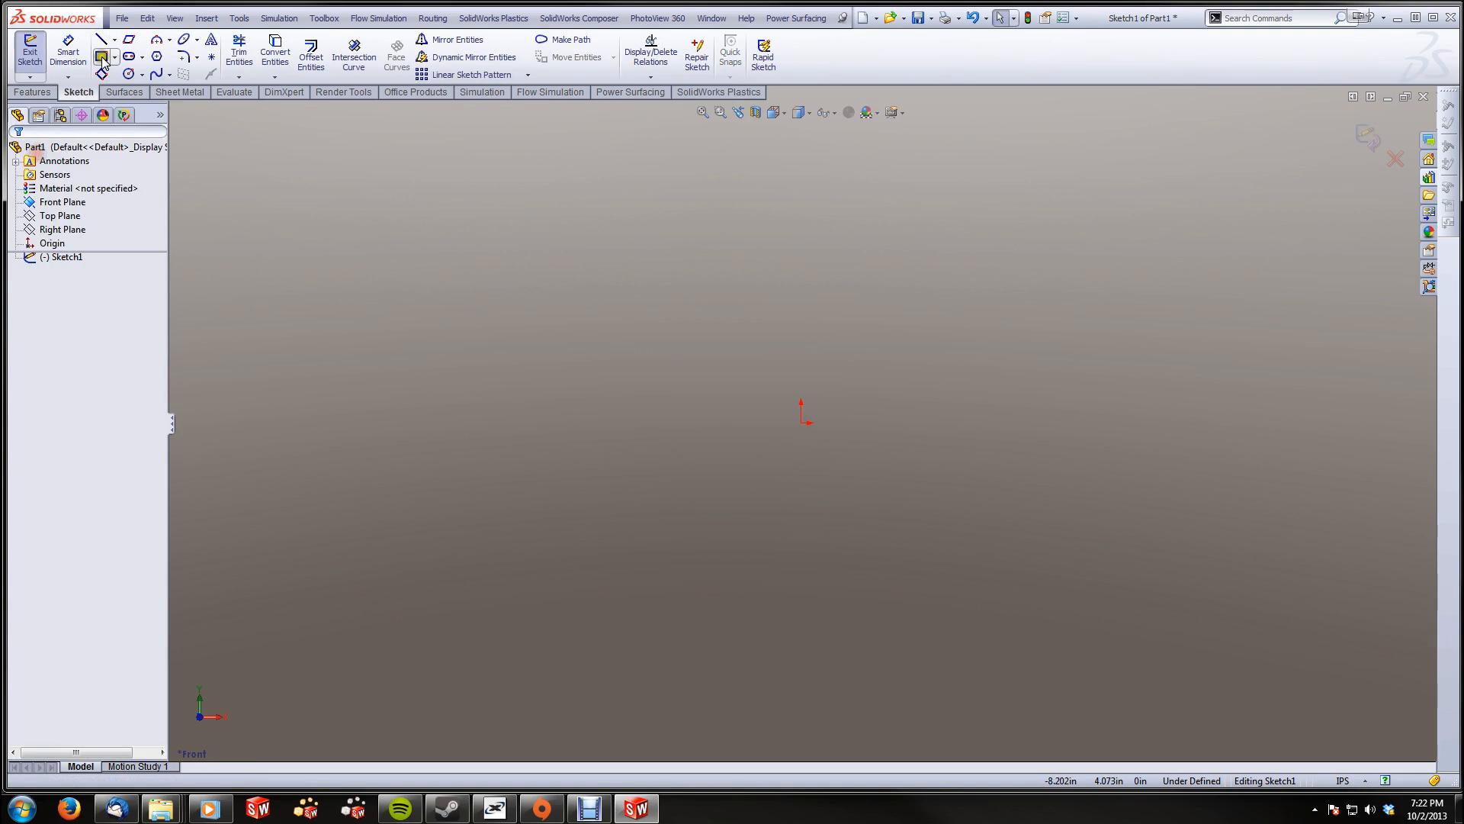
# Sketch a vertical line about 1.88 in long upward from the origin
pyautogui.click(102, 40)
pyautogui.click(801, 422)
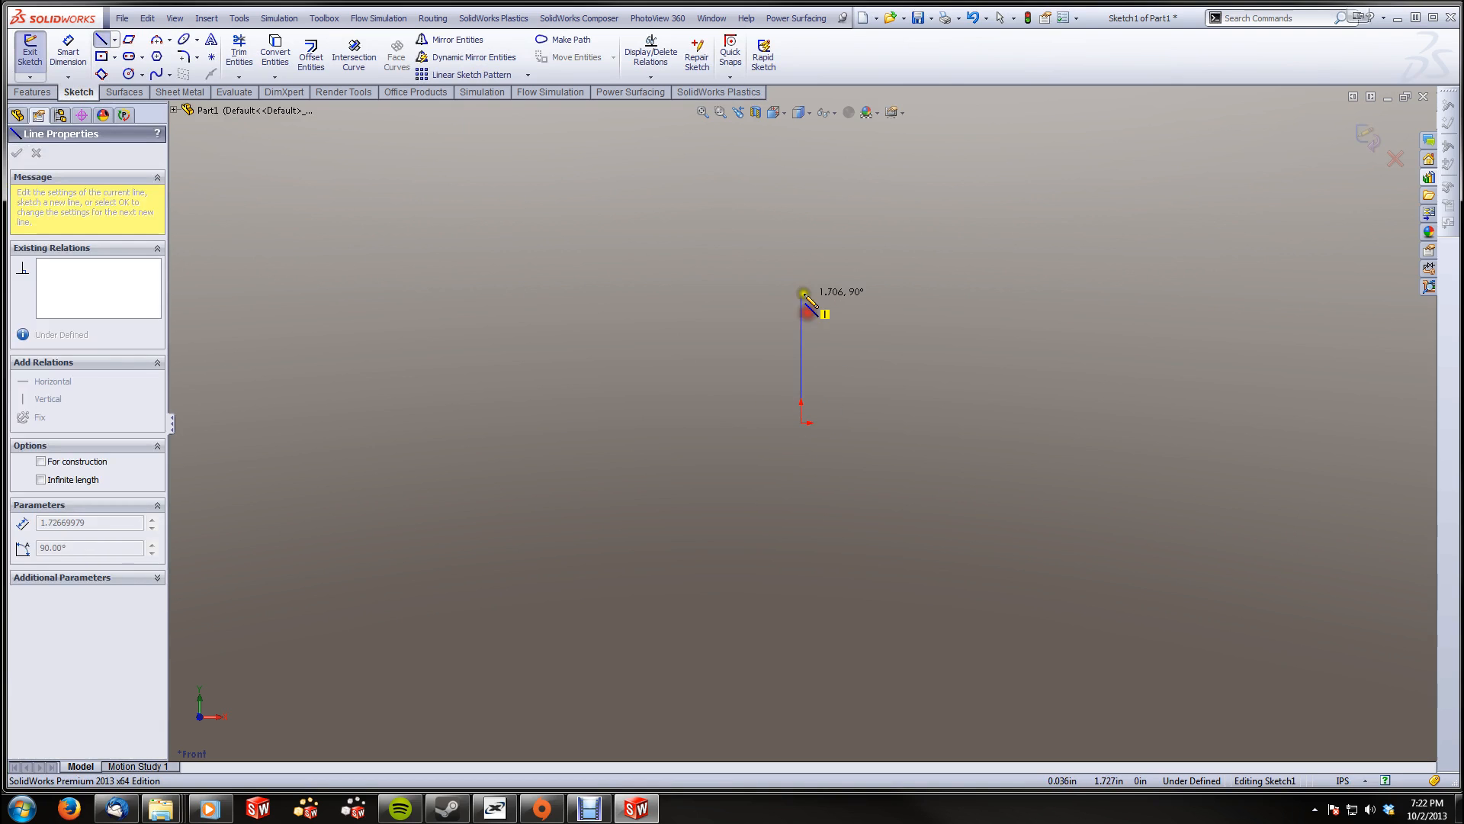
pyautogui.click(801, 282)
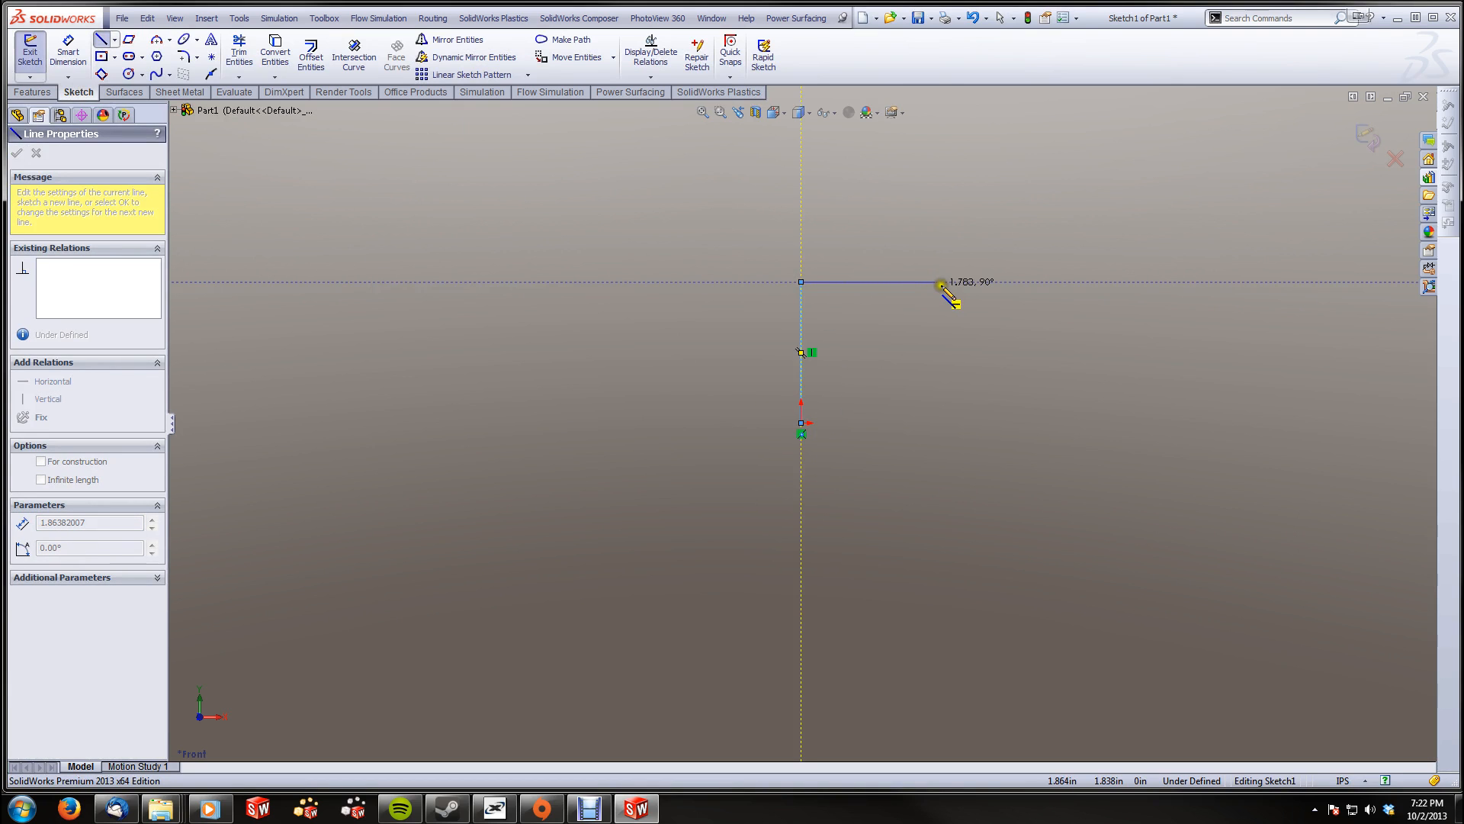
pyautogui.press('Escape')
pyautogui.press('Escape')
# Enable Dynamic Mirror about the vertical line and convert that line to construction geometry
pyautogui.click(473, 57)
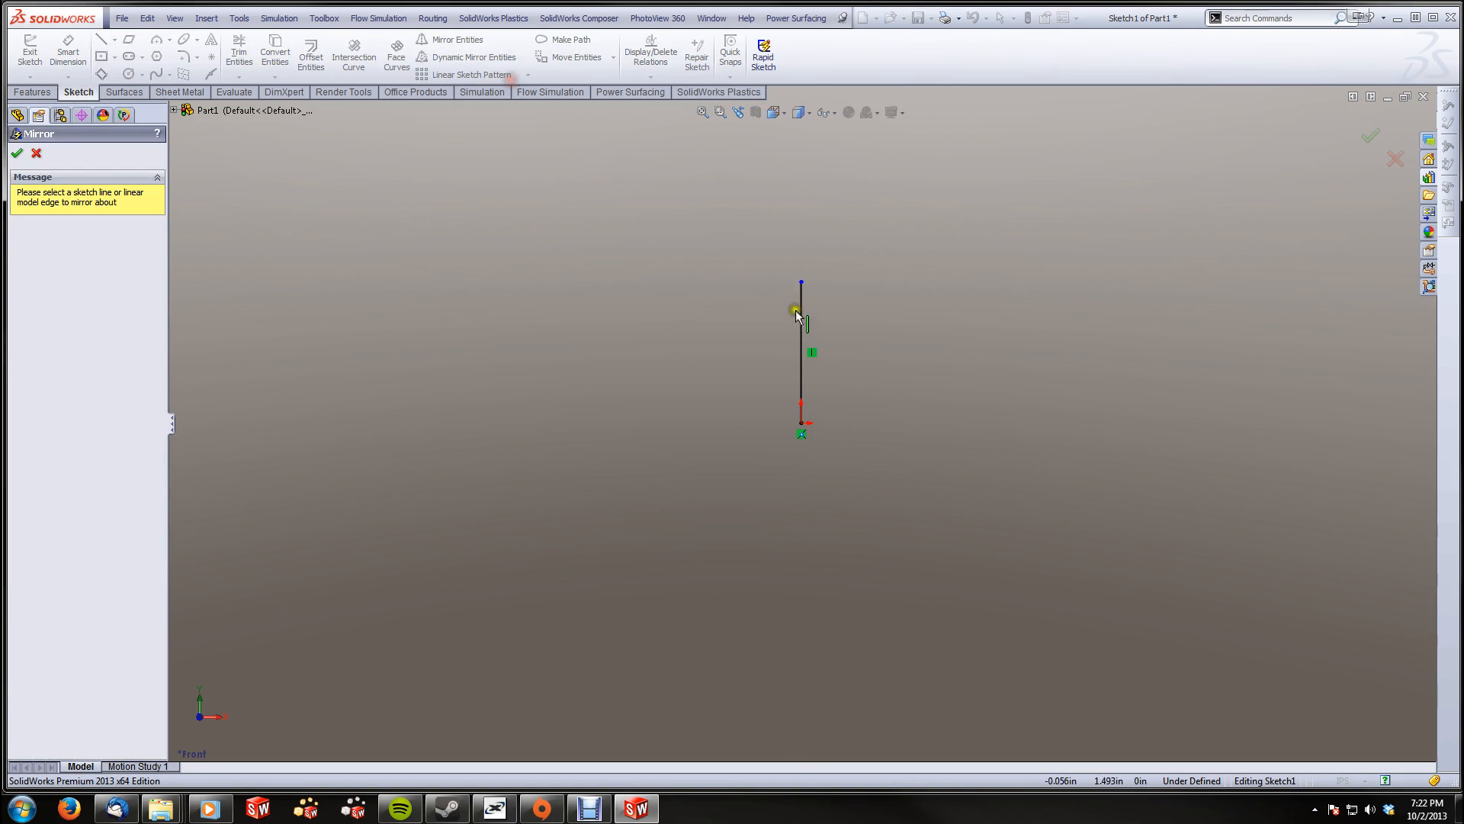
pyautogui.click(802, 324)
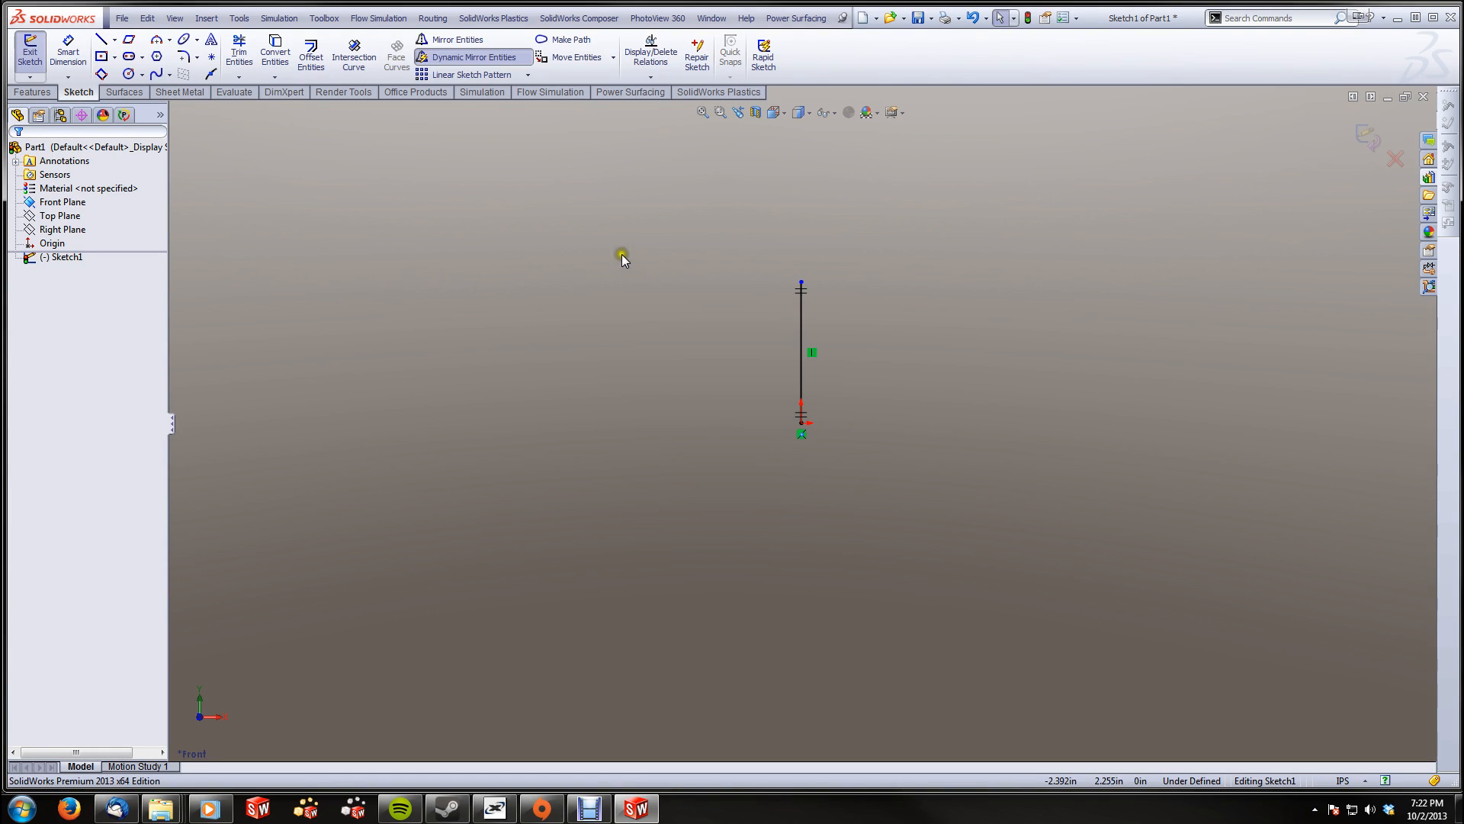
pyautogui.click(803, 332)
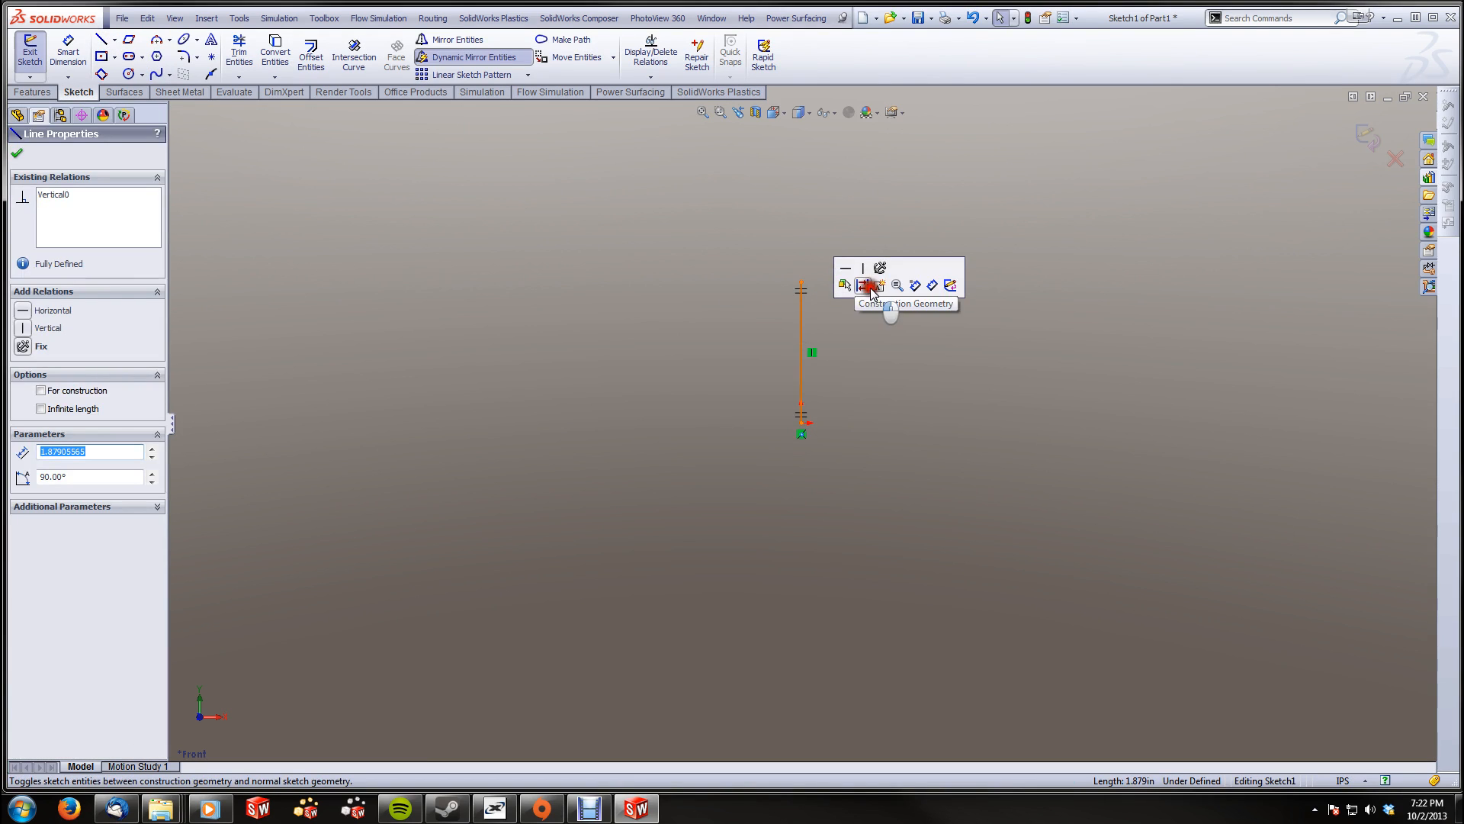
pyautogui.click(717, 250)
# Sketch half of a flanged rail profile from the centerline's upper end to the origin, with a web about 1.03 in high, mirrored dynamically
pyautogui.moveTo(718, 252)
pyautogui.mouseDown(button='right')
pyautogui.moveTo(659, 275)
pyautogui.moveTo(679, 246)
pyautogui.moveTo(631, 242)
pyautogui.mouseUp(button='right')
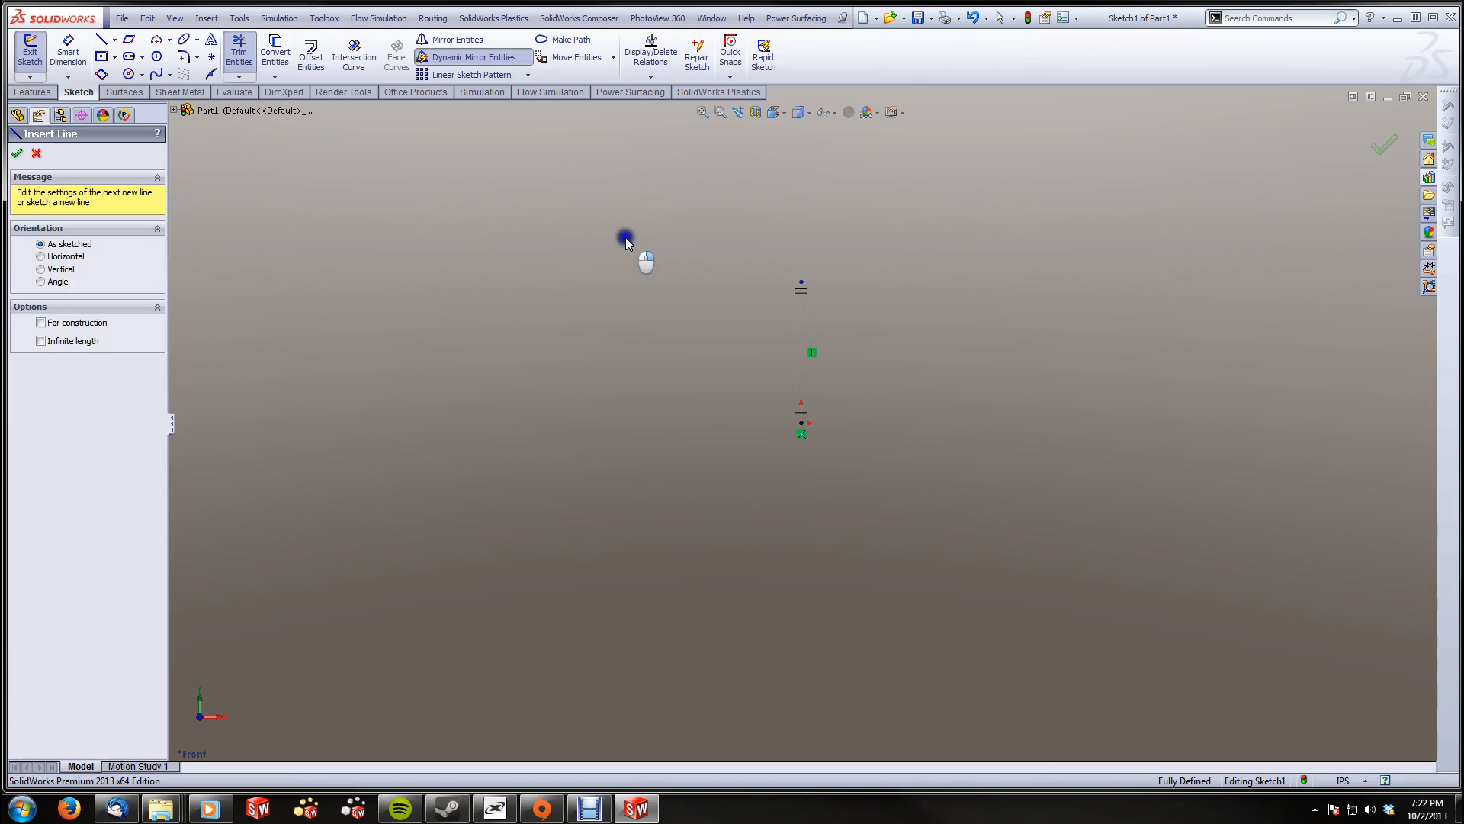
pyautogui.click(800, 282)
pyautogui.click(894, 280)
pyautogui.click(894, 303)
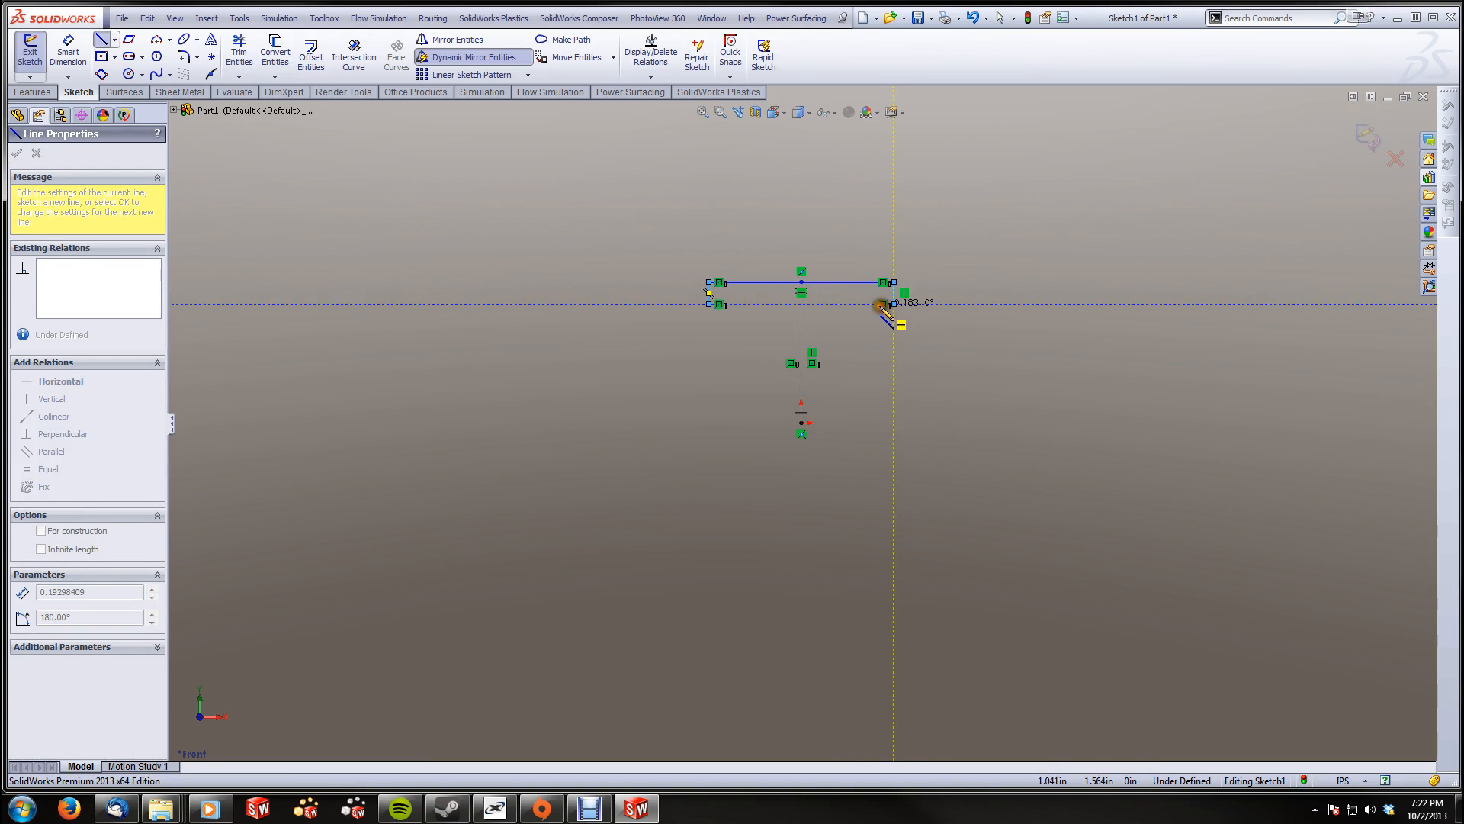
pyautogui.click(866, 304)
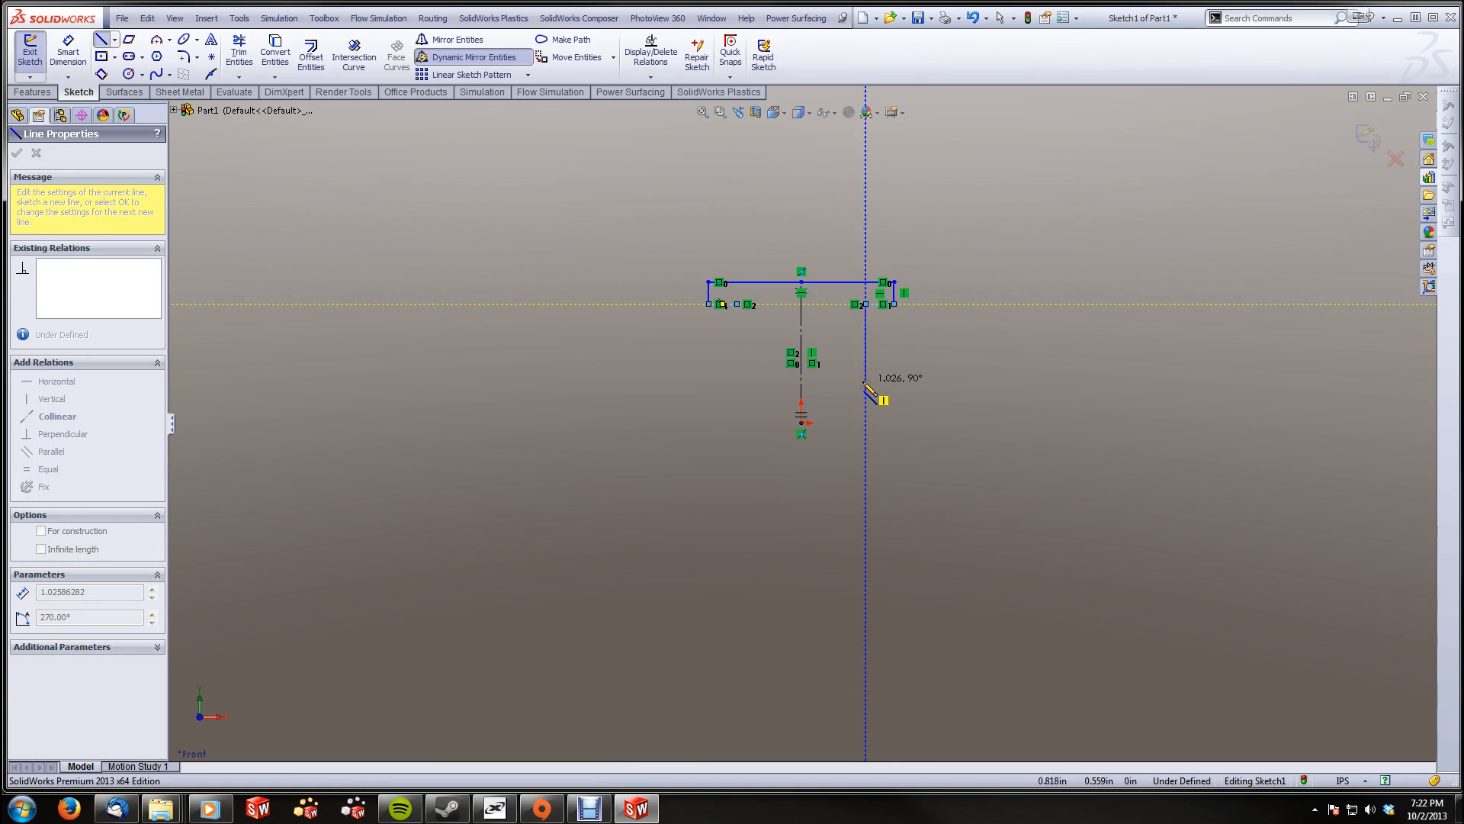
pyautogui.click(866, 382)
pyautogui.click(981, 382)
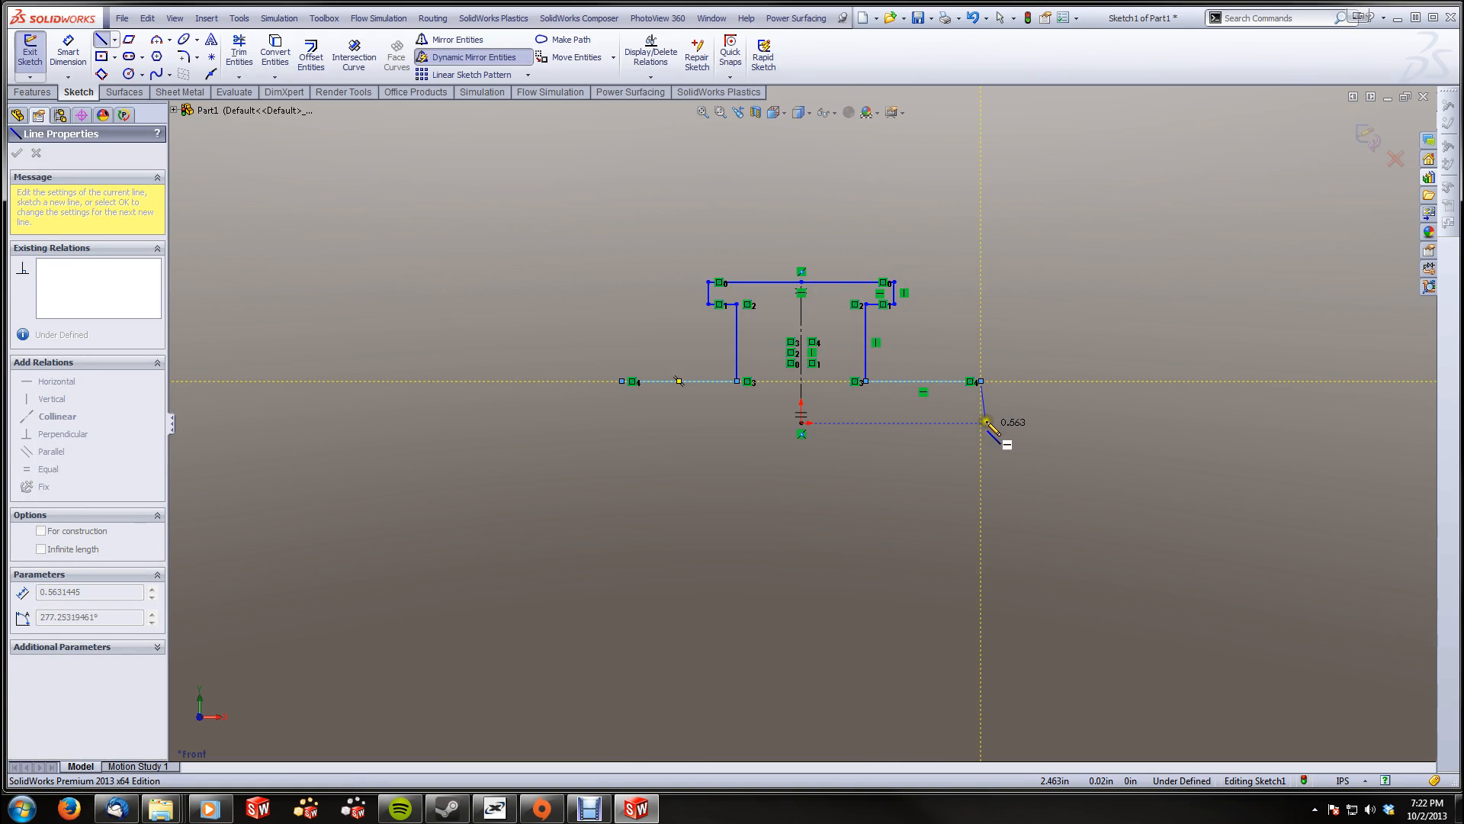
pyautogui.click(980, 424)
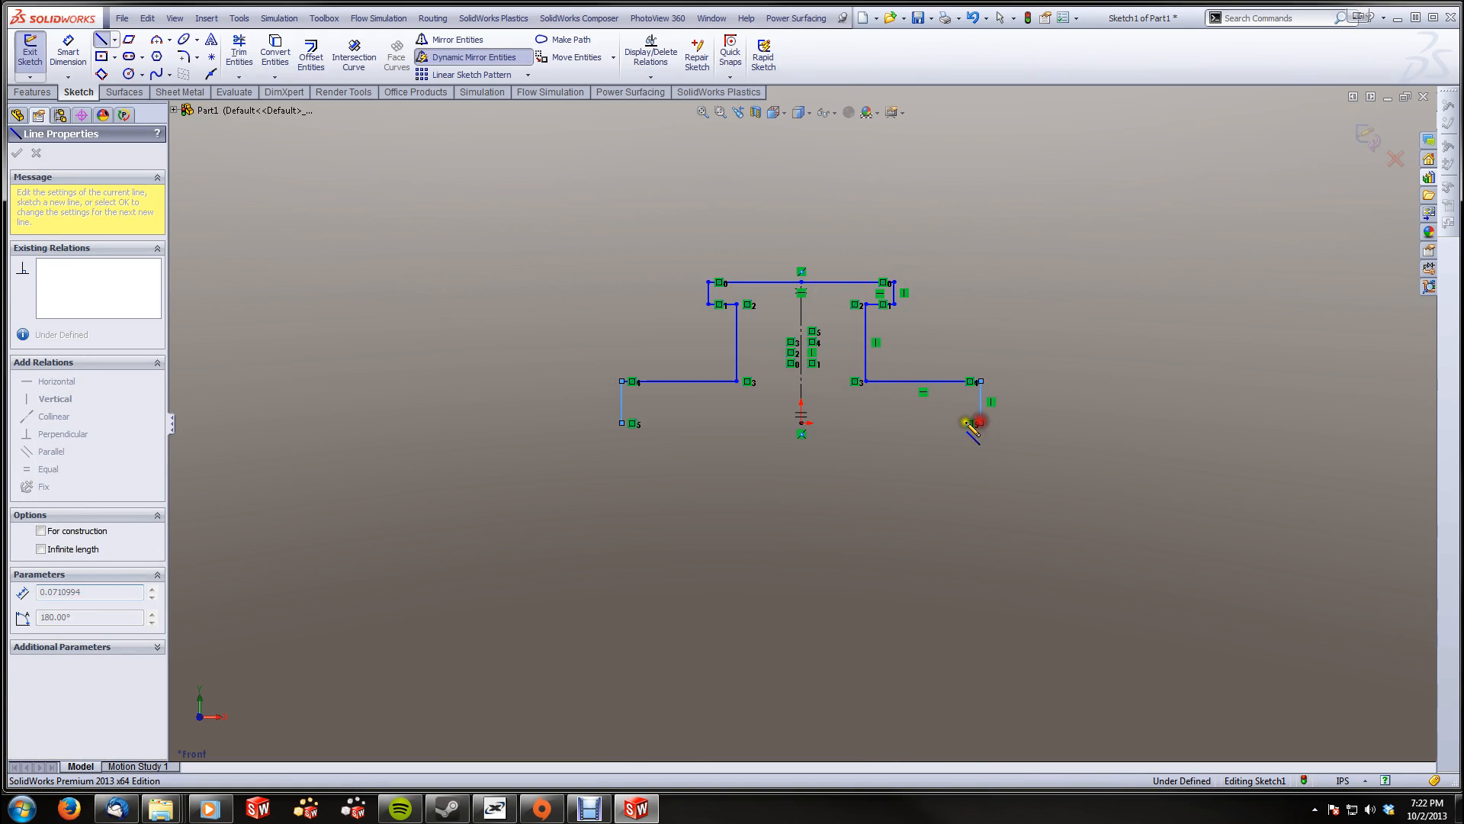
pyautogui.click(802, 423)
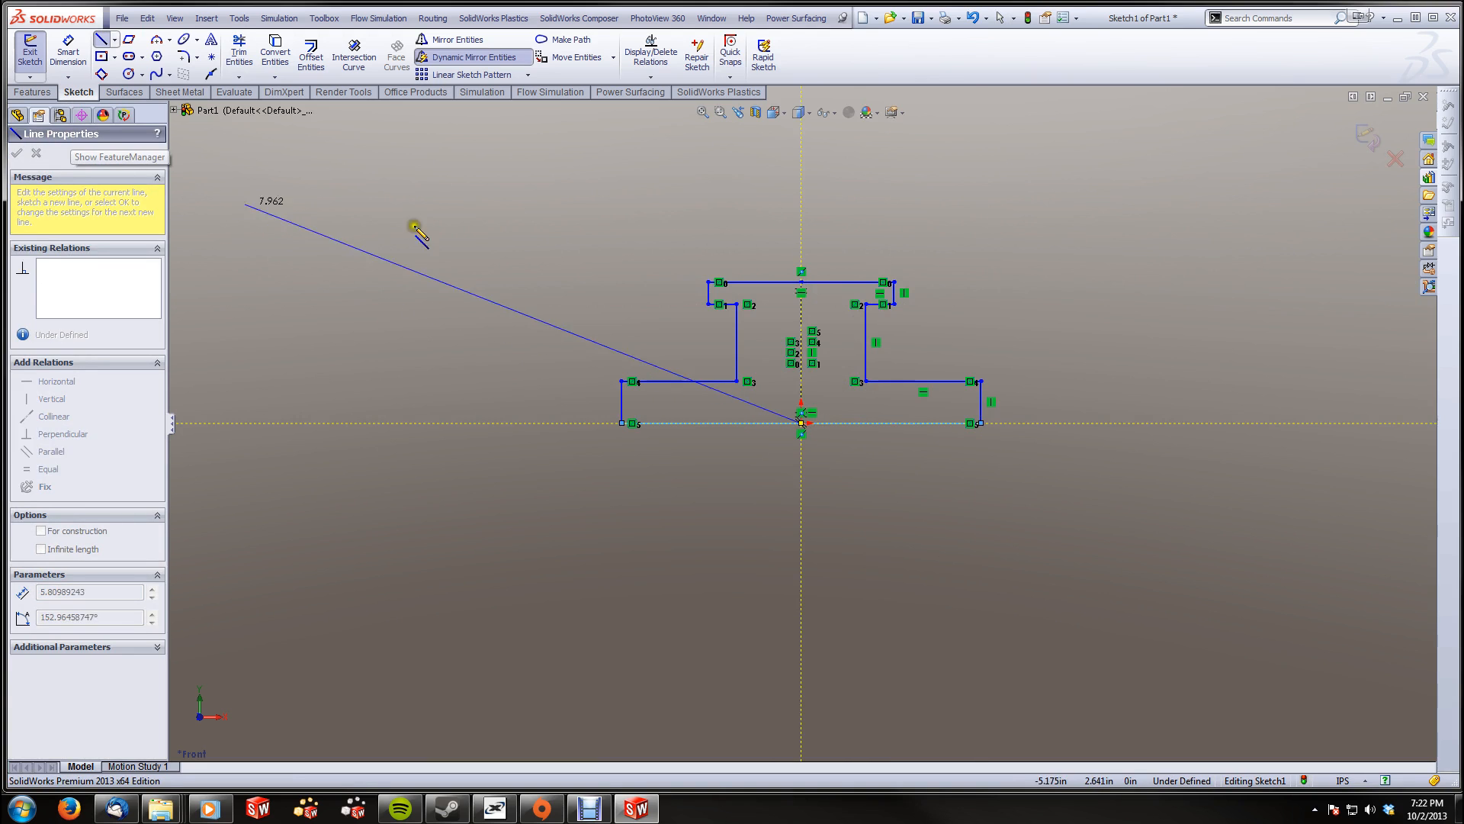
pyautogui.press('Escape')
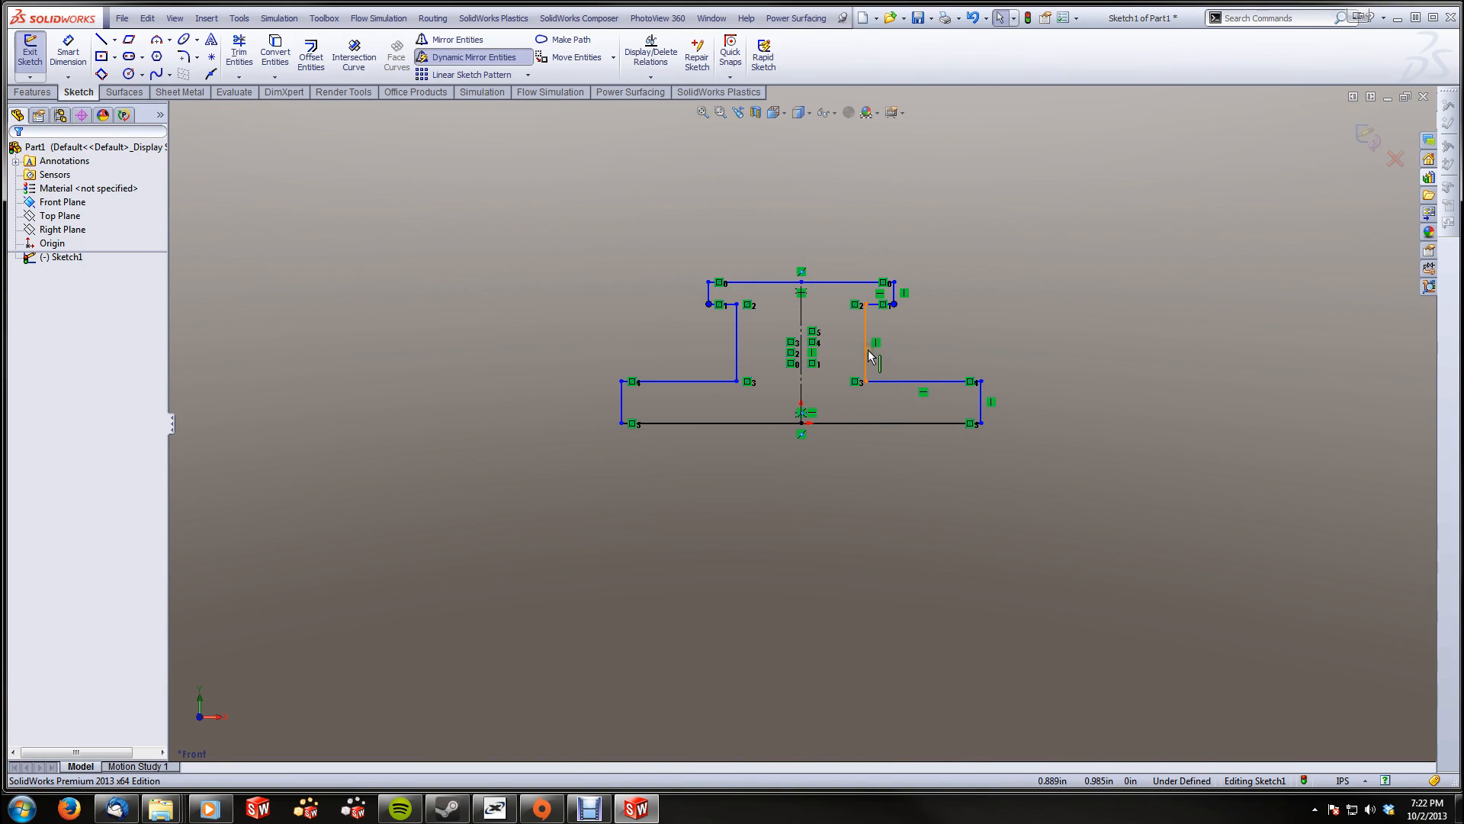
pyautogui.click(867, 352)
pyautogui.scroll(3, 862, 321)
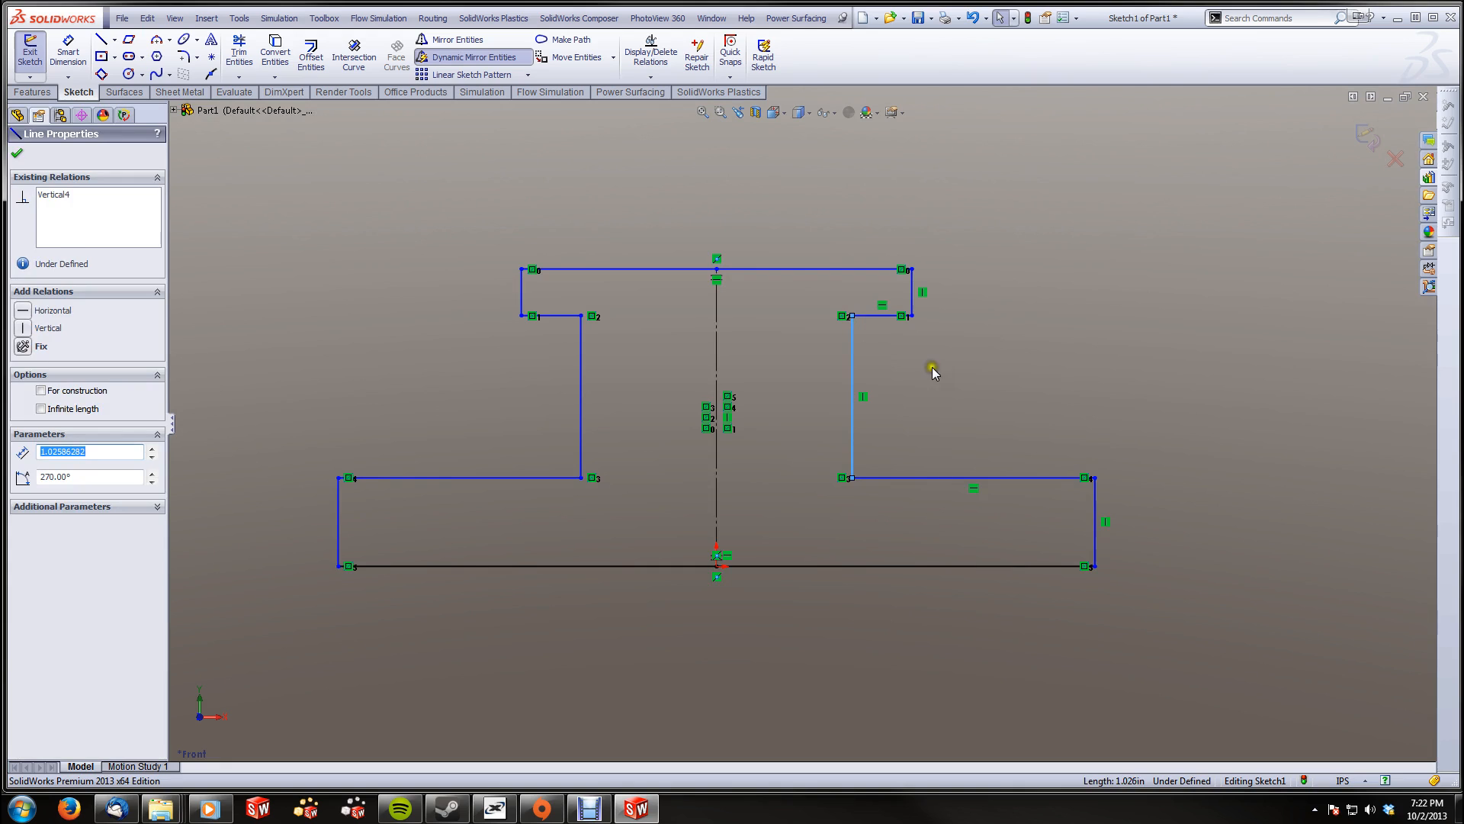
pyautogui.moveTo(1047, 199); pyautogui.dragTo(483, 363)
pyautogui.moveTo(456, 416); pyautogui.dragTo(456, 417)
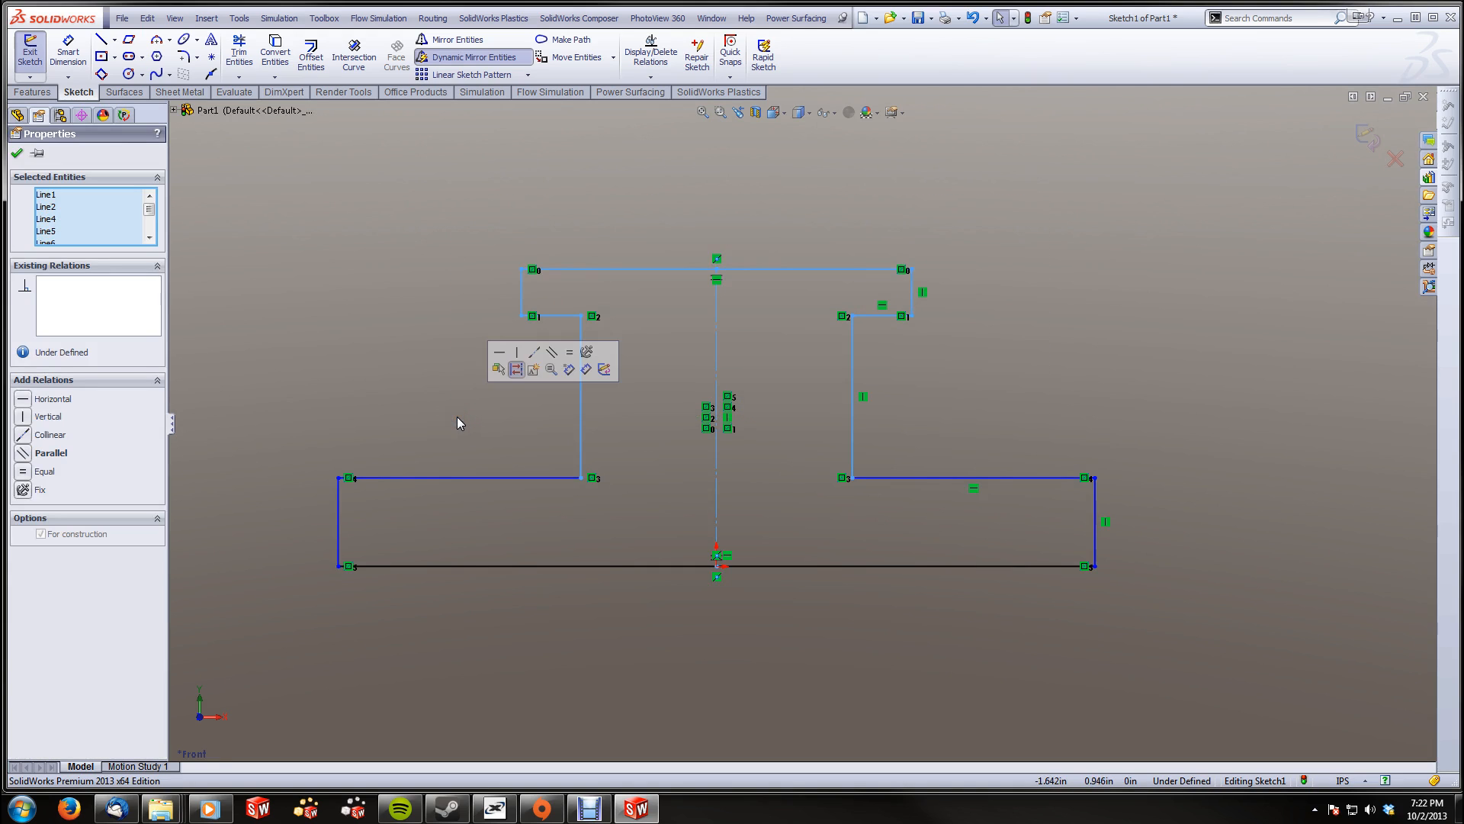
pyautogui.click(17, 153)
pyautogui.press('z')
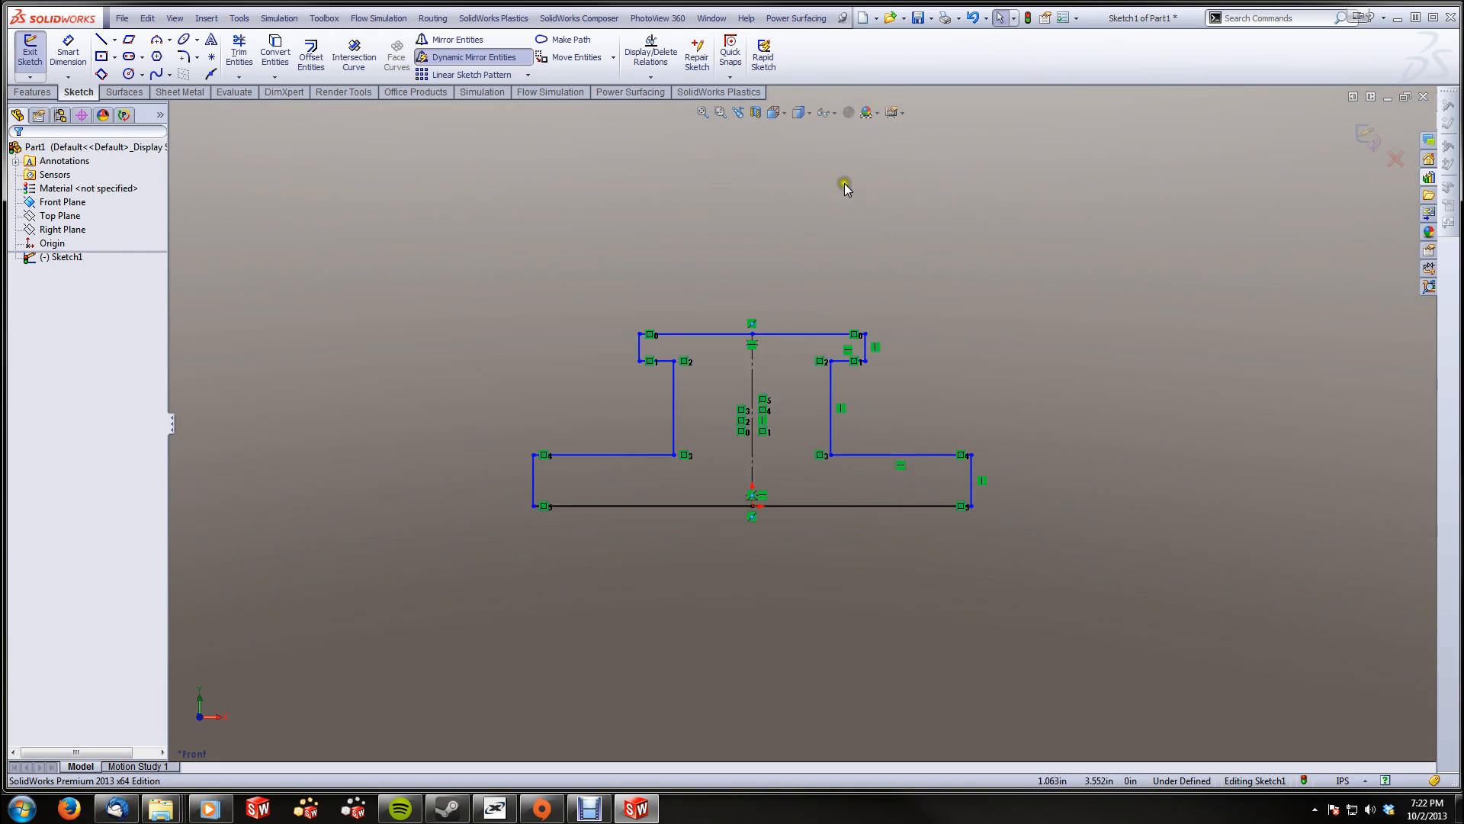
# Exit the rail profile sketch and extrude it as a solid boss with a blind depth of 10 in
pyautogui.click(1368, 138)
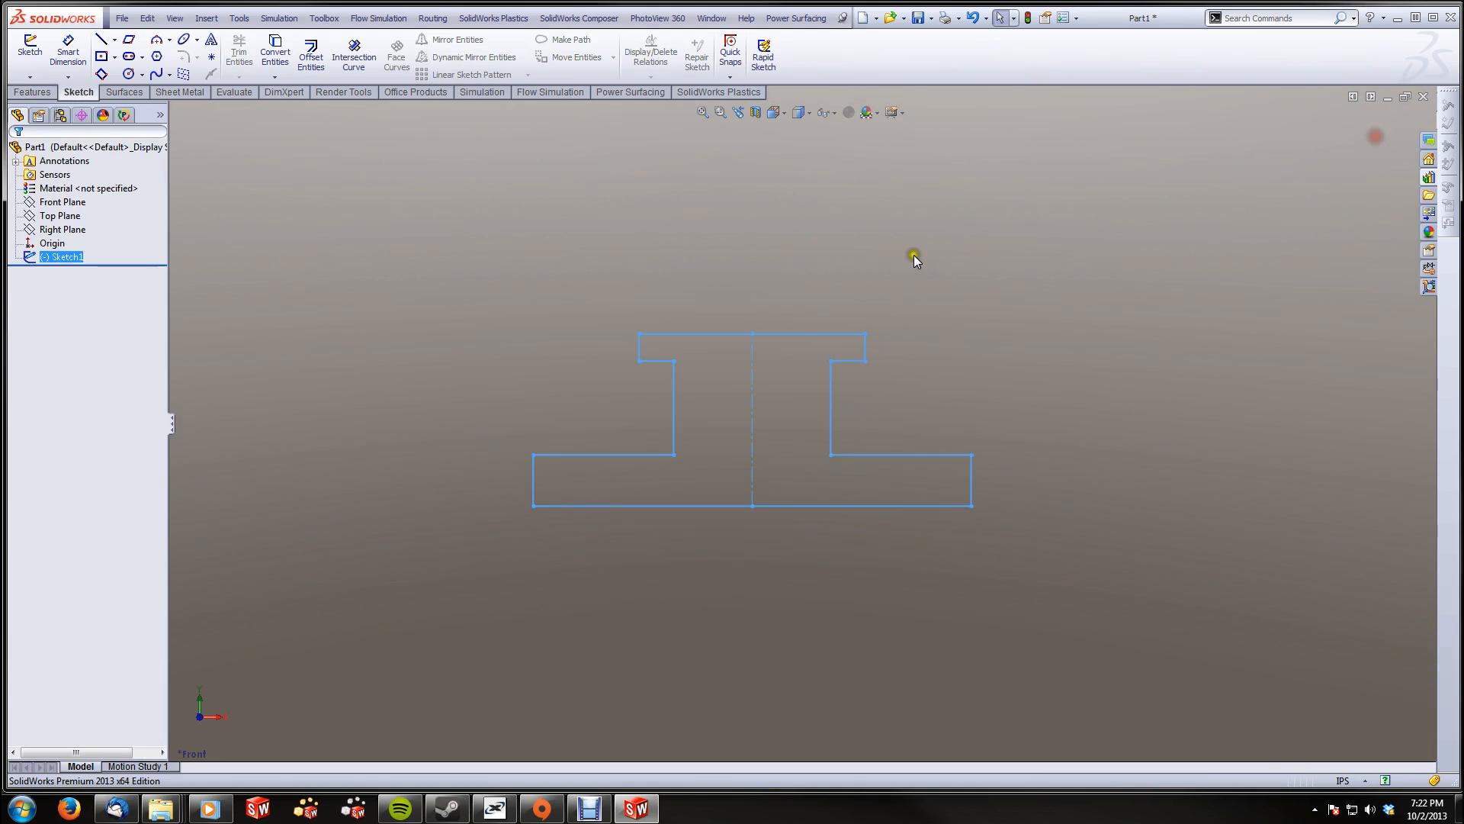
pyautogui.click(32, 92)
pyautogui.click(35, 54)
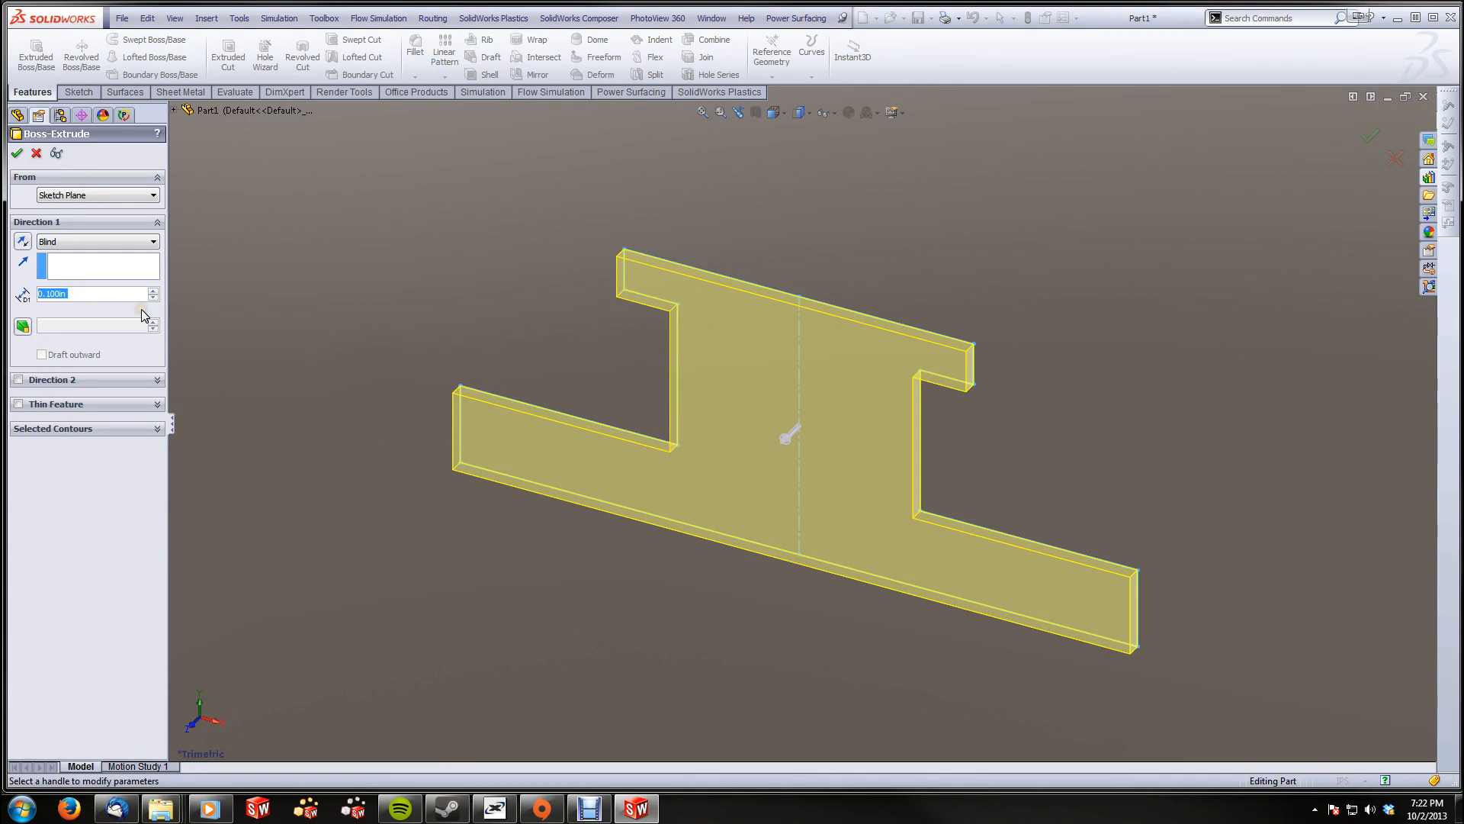
pyautogui.write('10')
pyautogui.press('Return')
pyautogui.scroll(3, 662, 477)
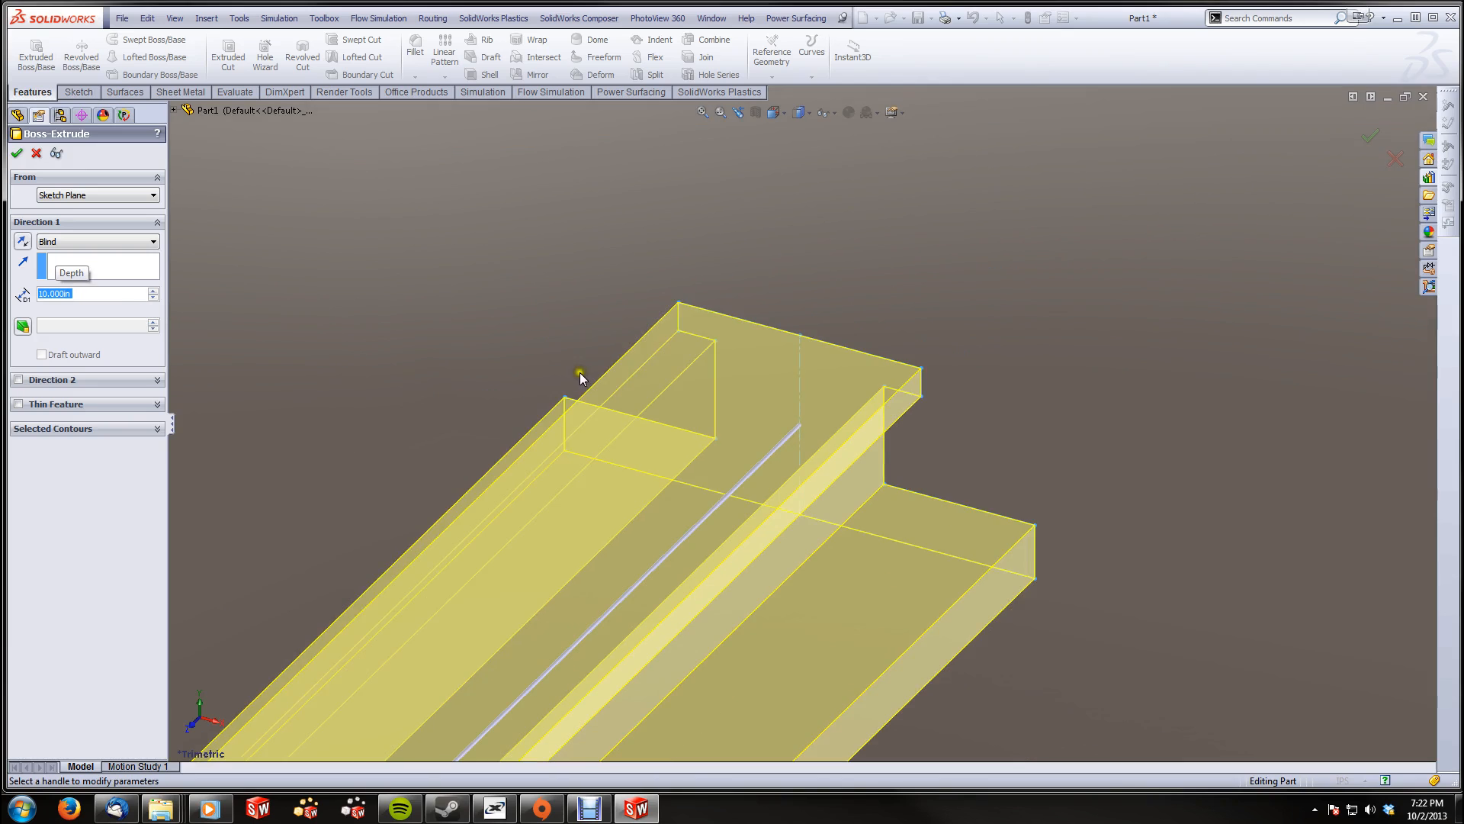
pyautogui.scroll(-3, 681, 556)
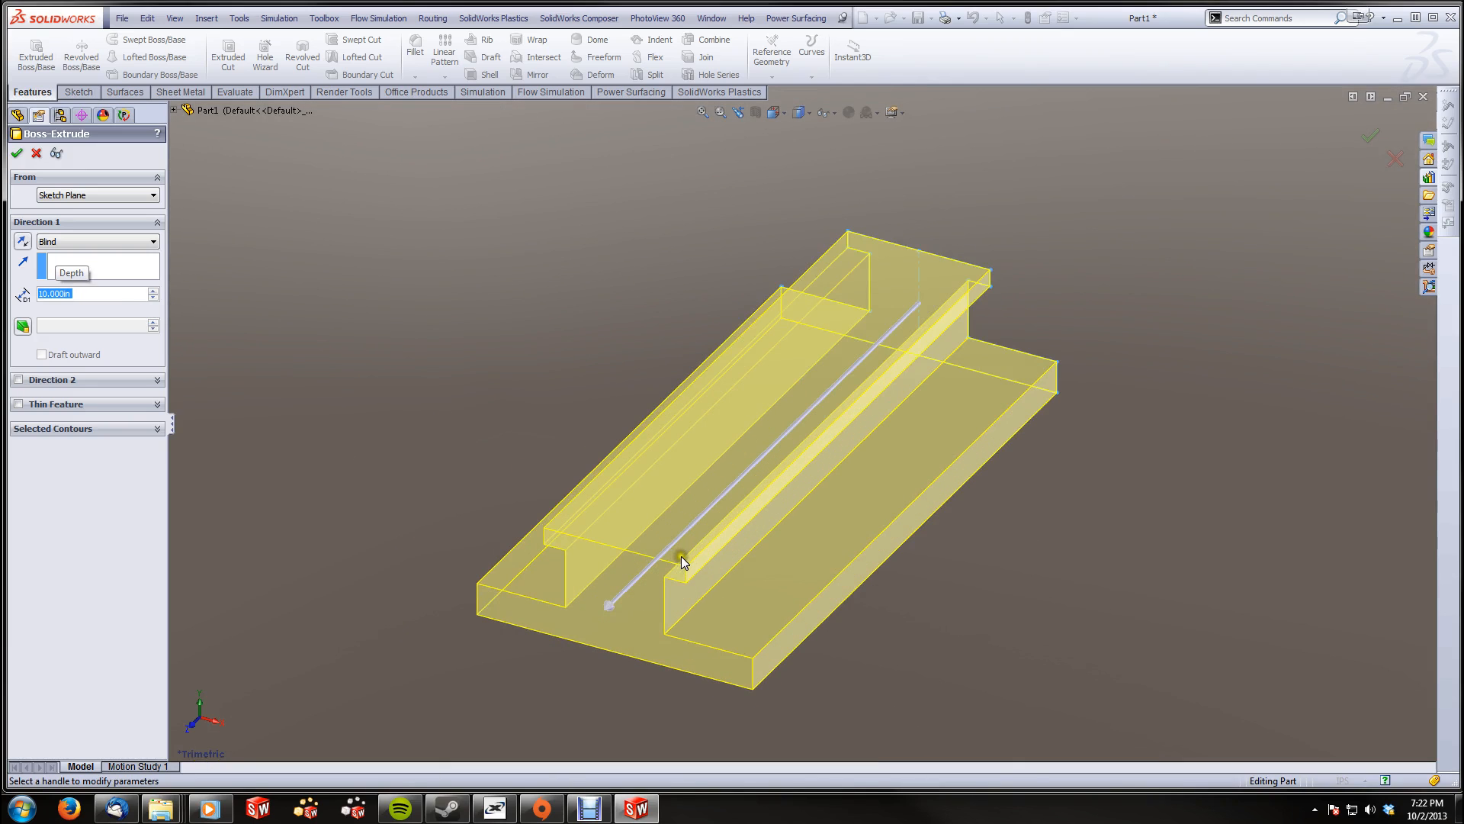
pyautogui.click(15, 154)
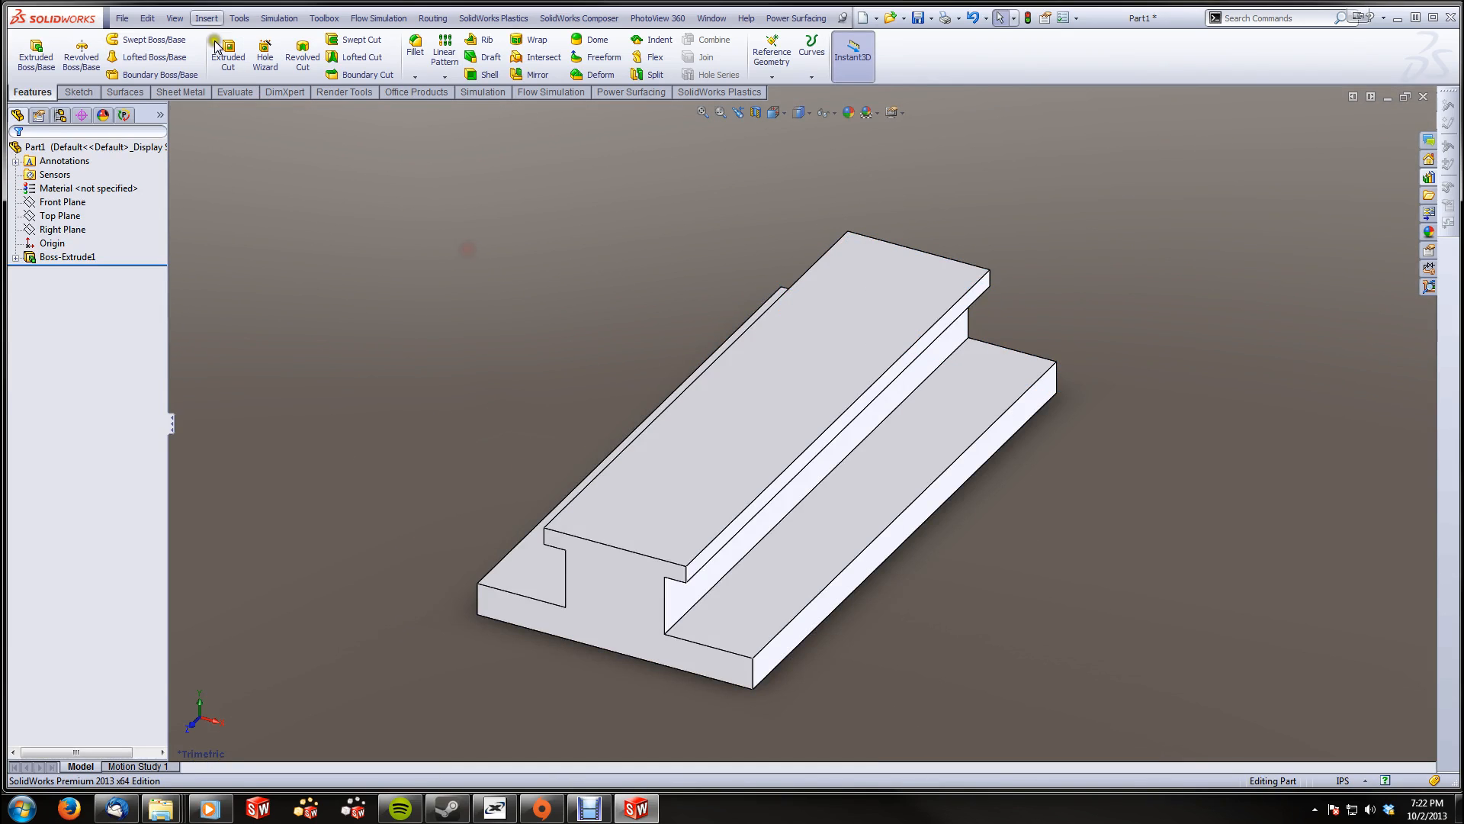
# Start saving the part under a new name and create a folder named SolidWorks Tutorials in the Documents library
pyautogui.click(124, 17)
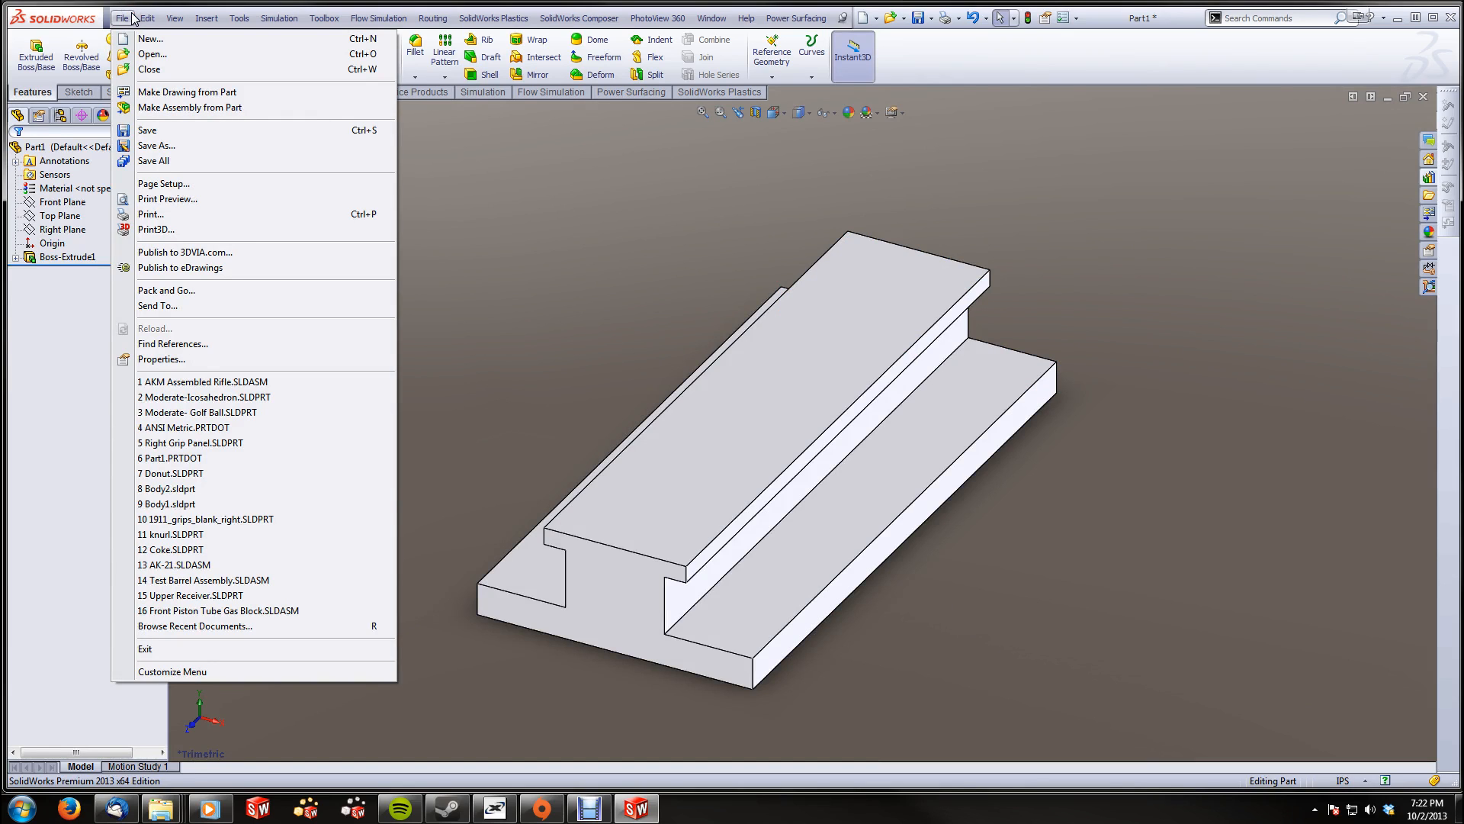
pyautogui.click(164, 144)
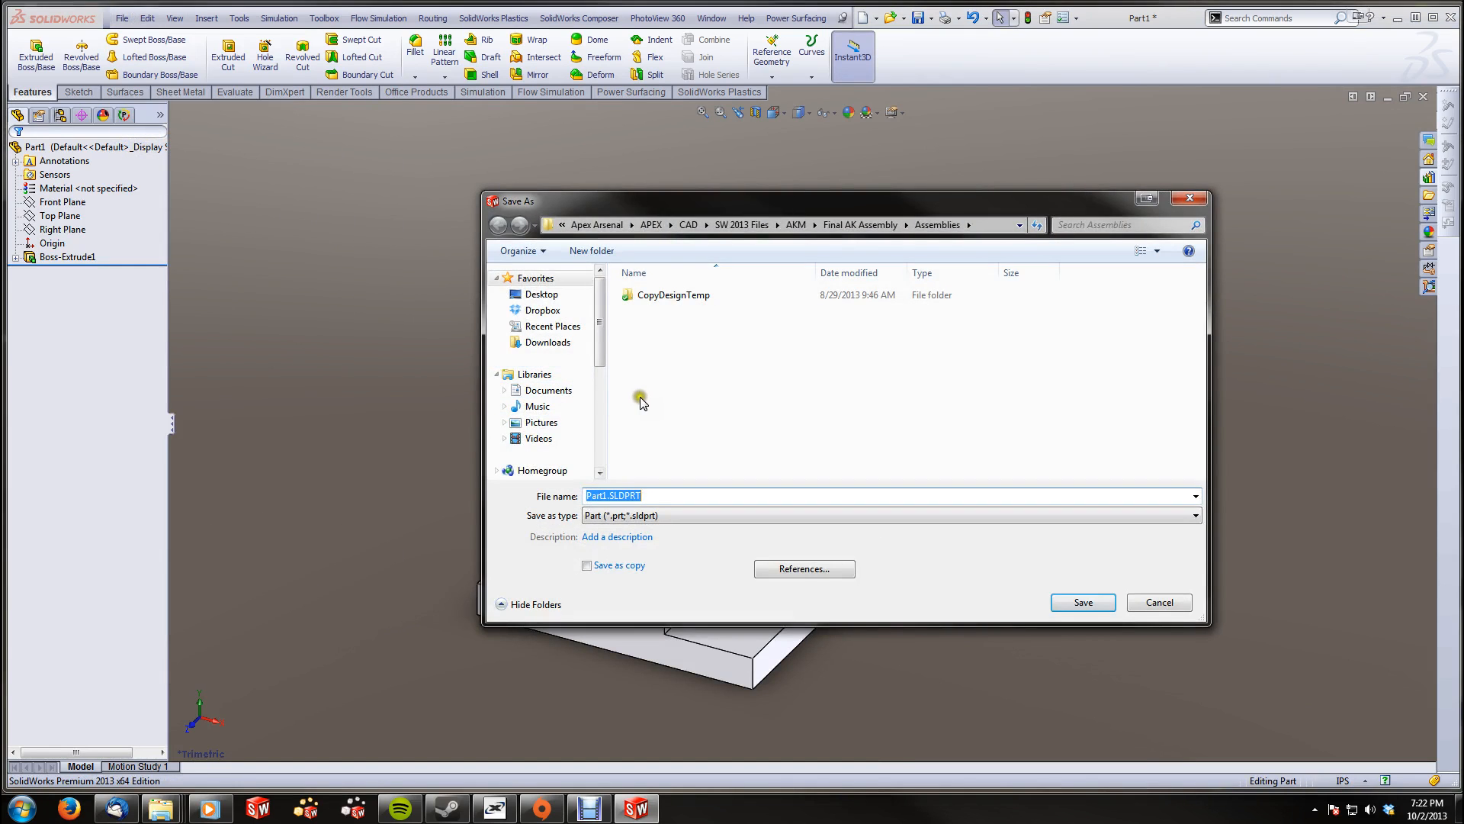
pyautogui.click(549, 392)
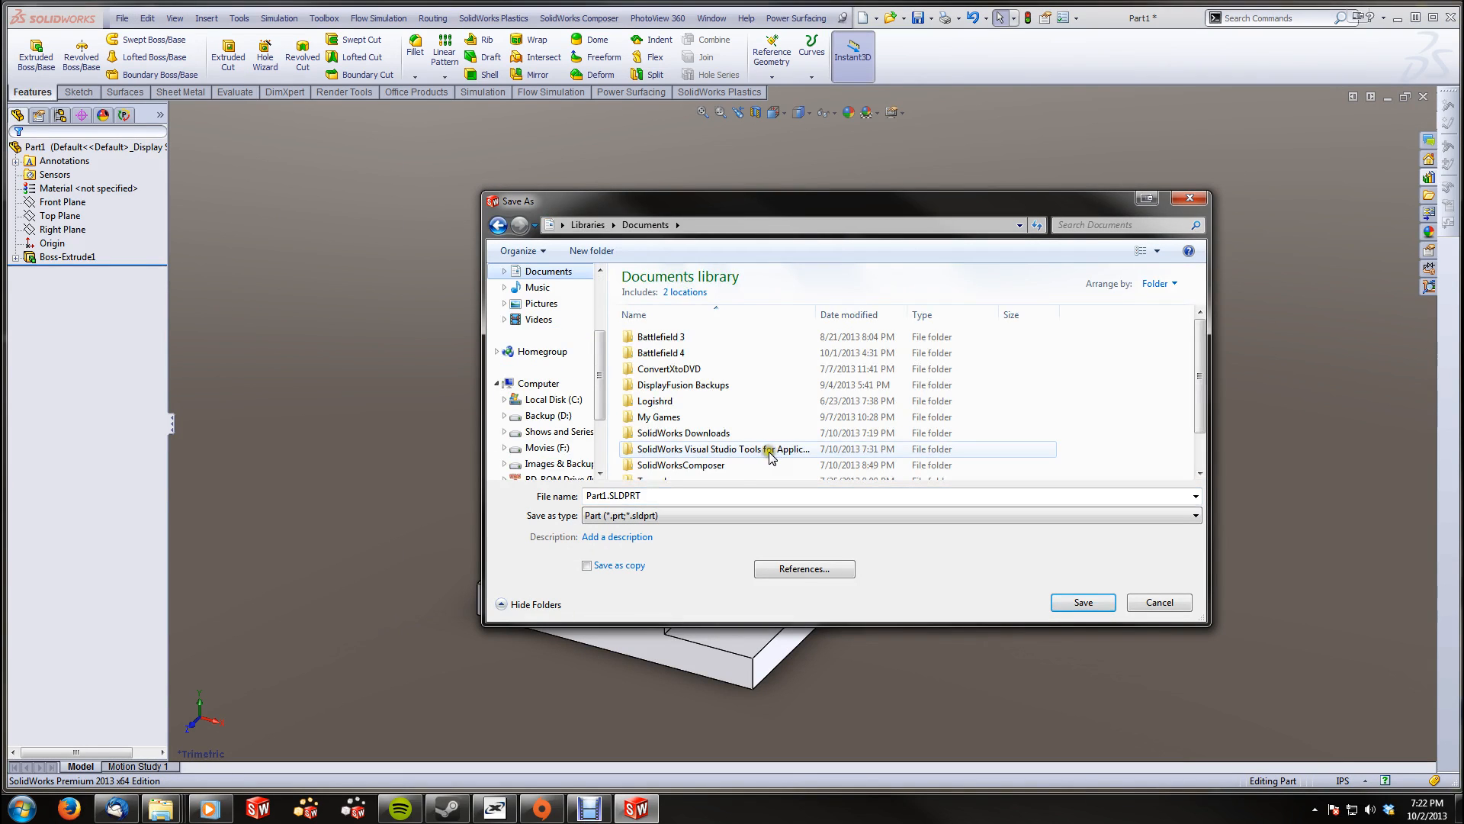
pyautogui.click(690, 432)
pyautogui.scroll(-1, 687, 437)
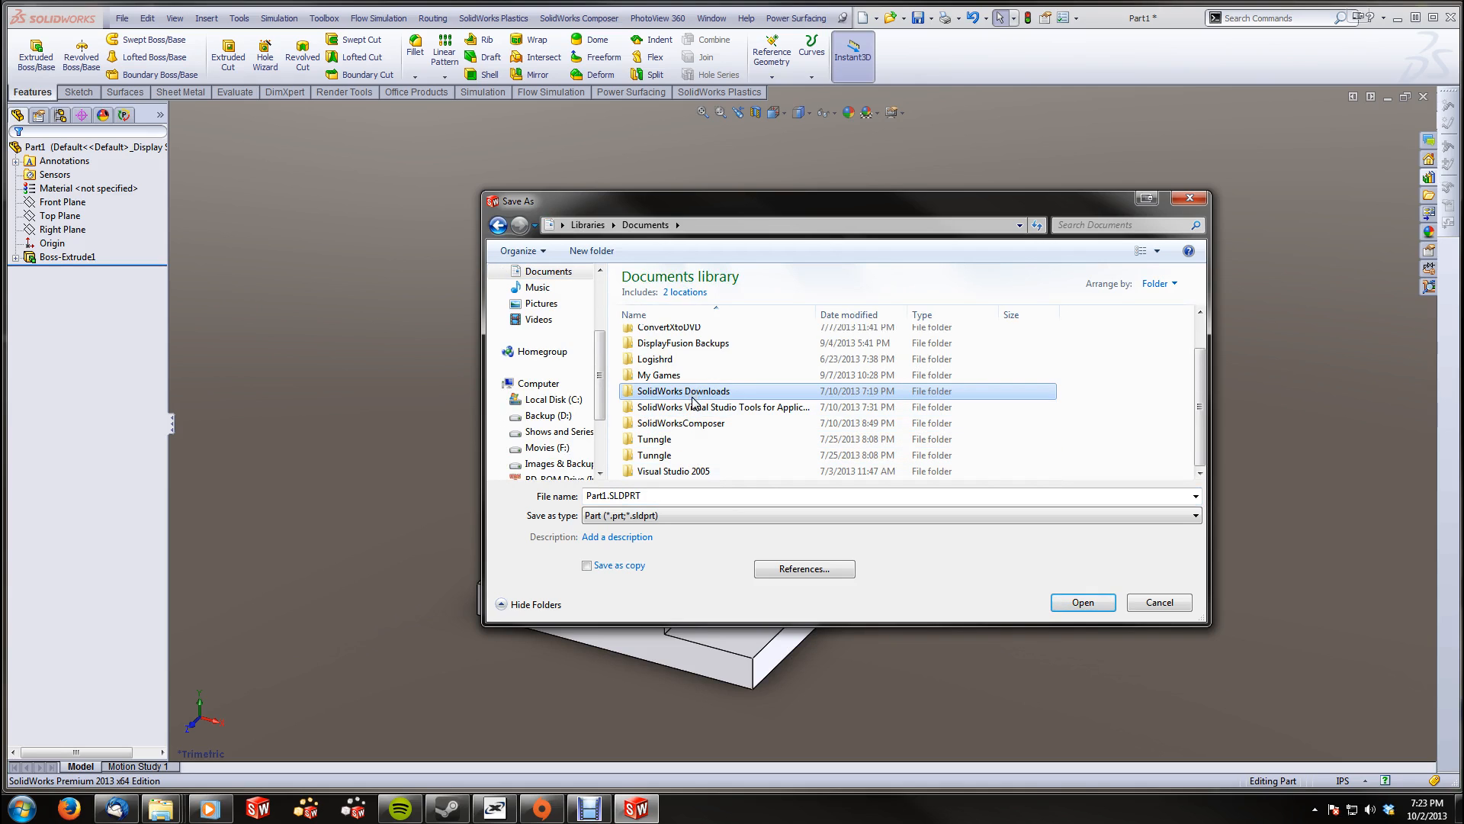
pyautogui.rightClick(1127, 414)
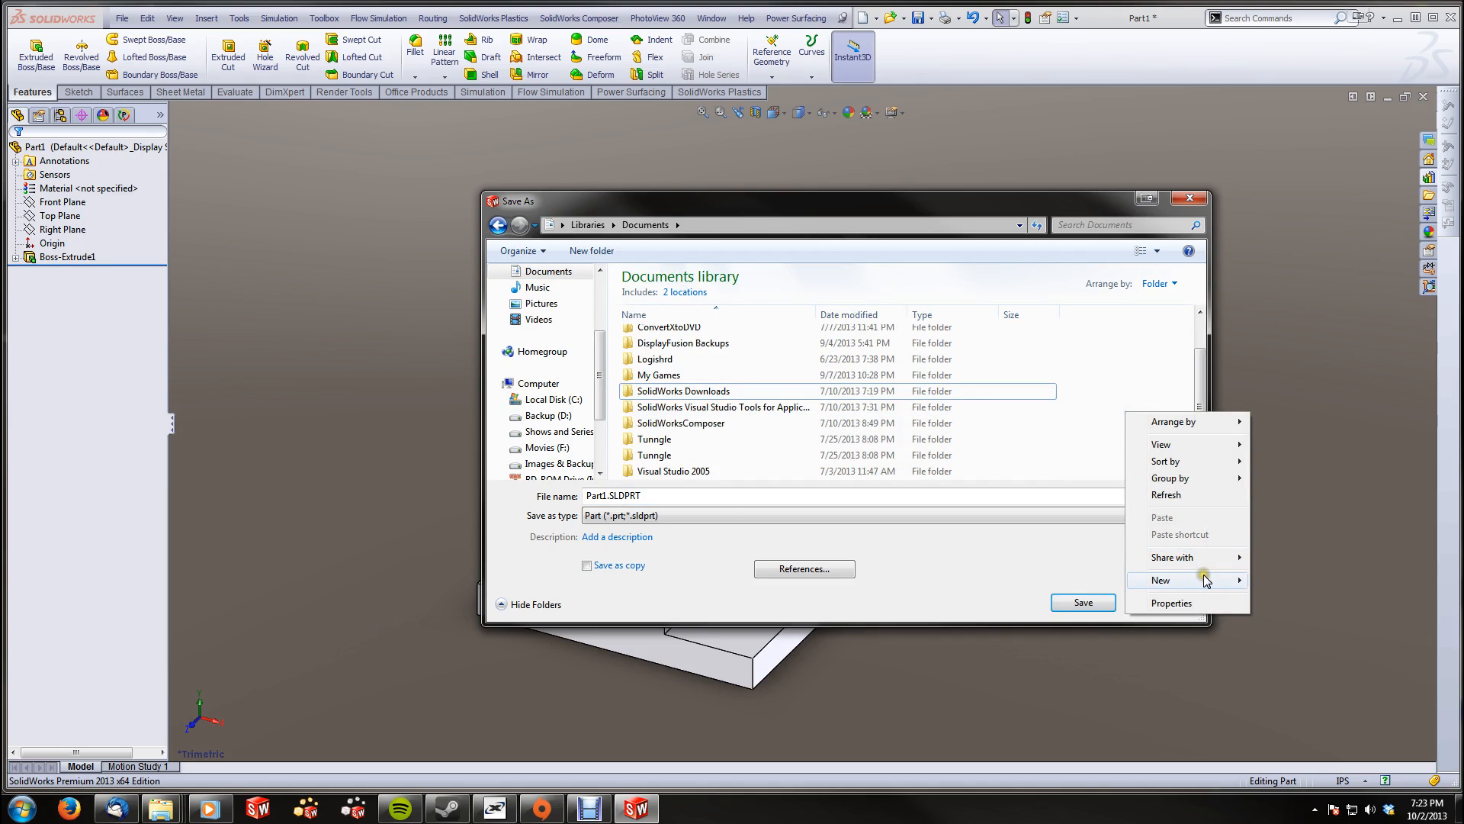
pyautogui.moveTo(1205, 581)
pyautogui.click(1288, 581)
pyautogui.write('SolidWorks Tu')
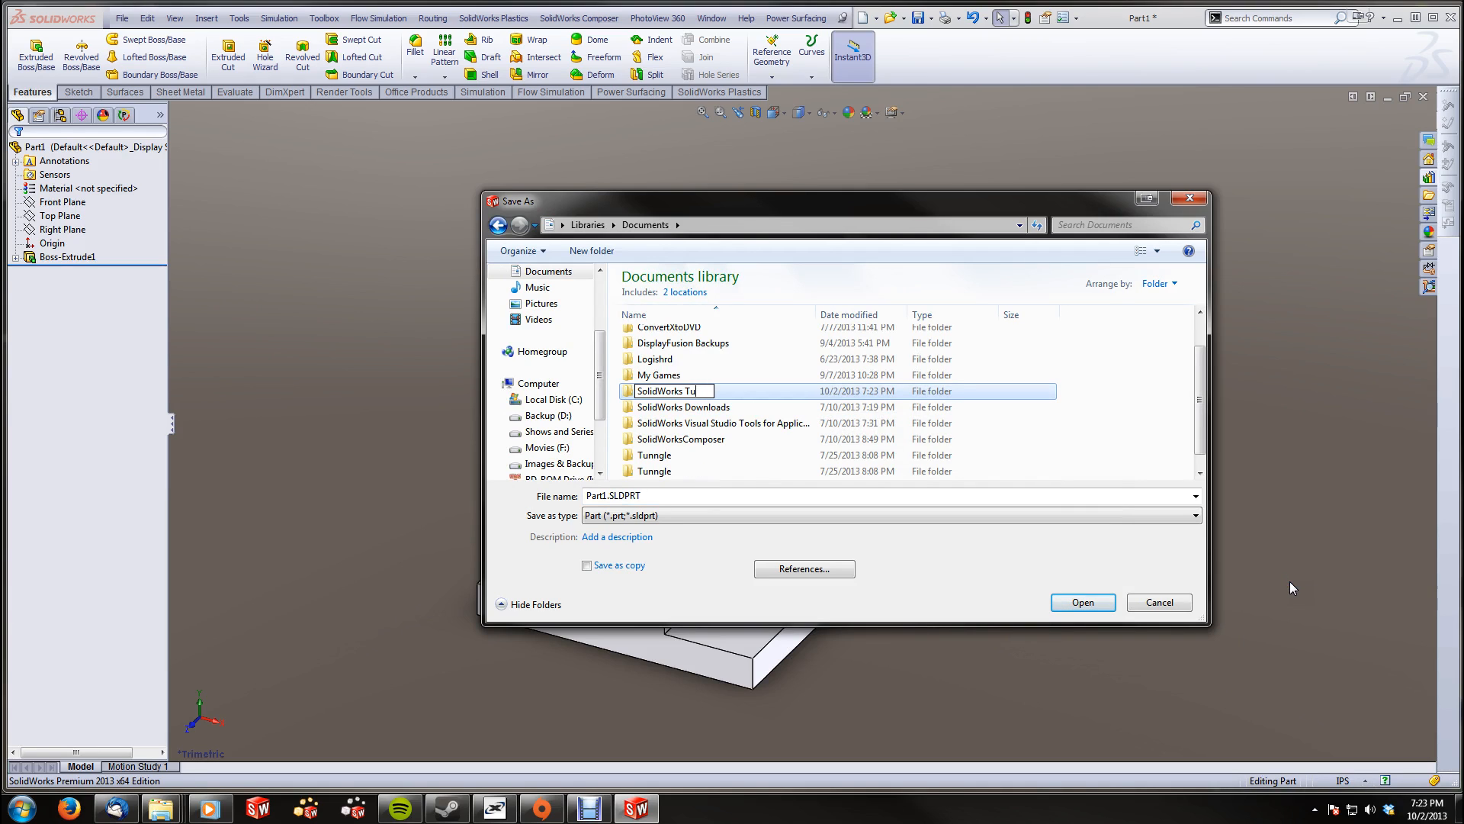
pyautogui.write('torials')
# Save the part as Part1.SLDPRT inside the SolidWorks Tutorials folder
pyautogui.click(1161, 431)
pyautogui.doubleClick(703, 405)
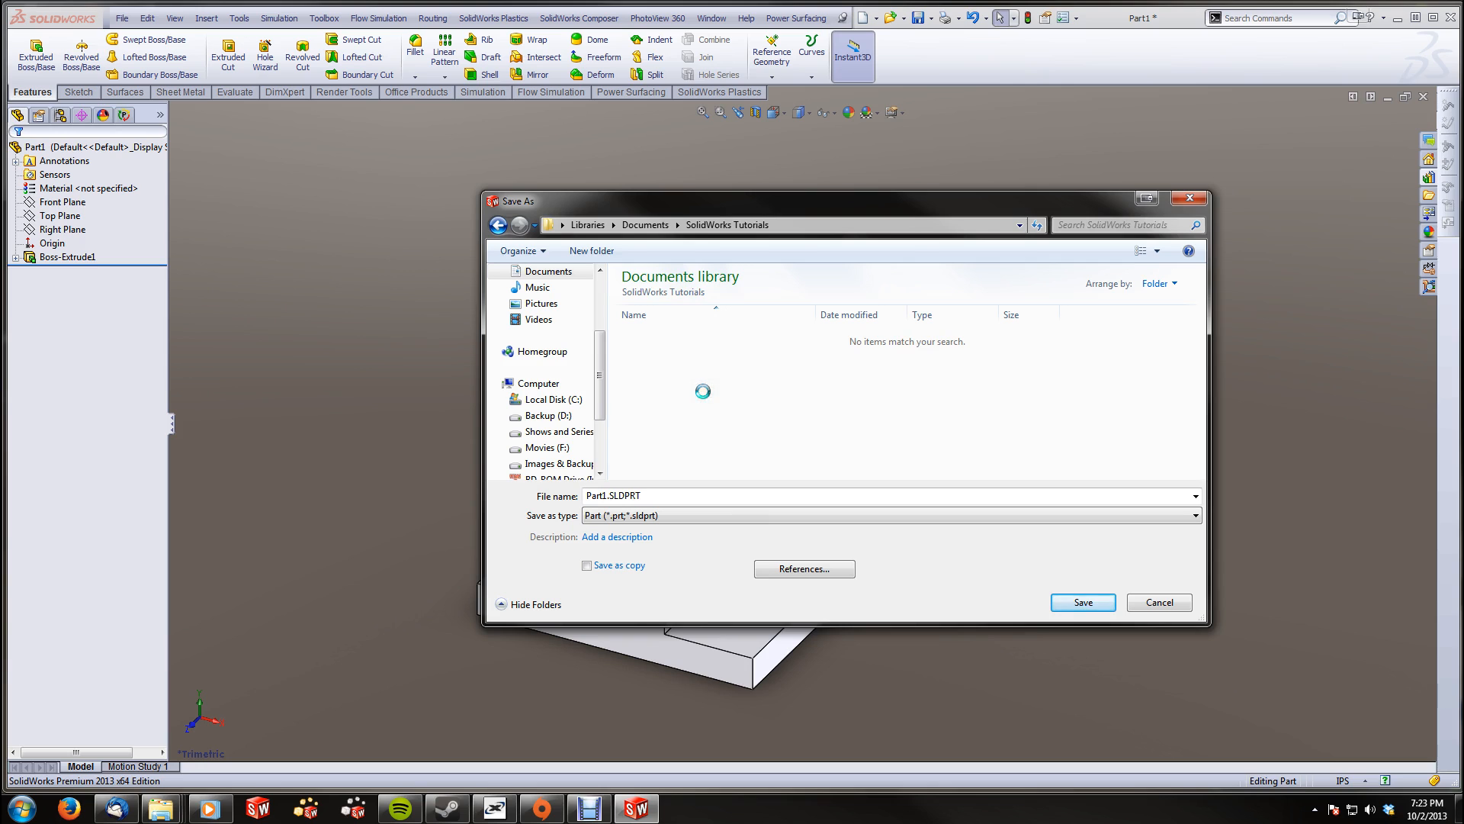
pyautogui.click(1092, 602)
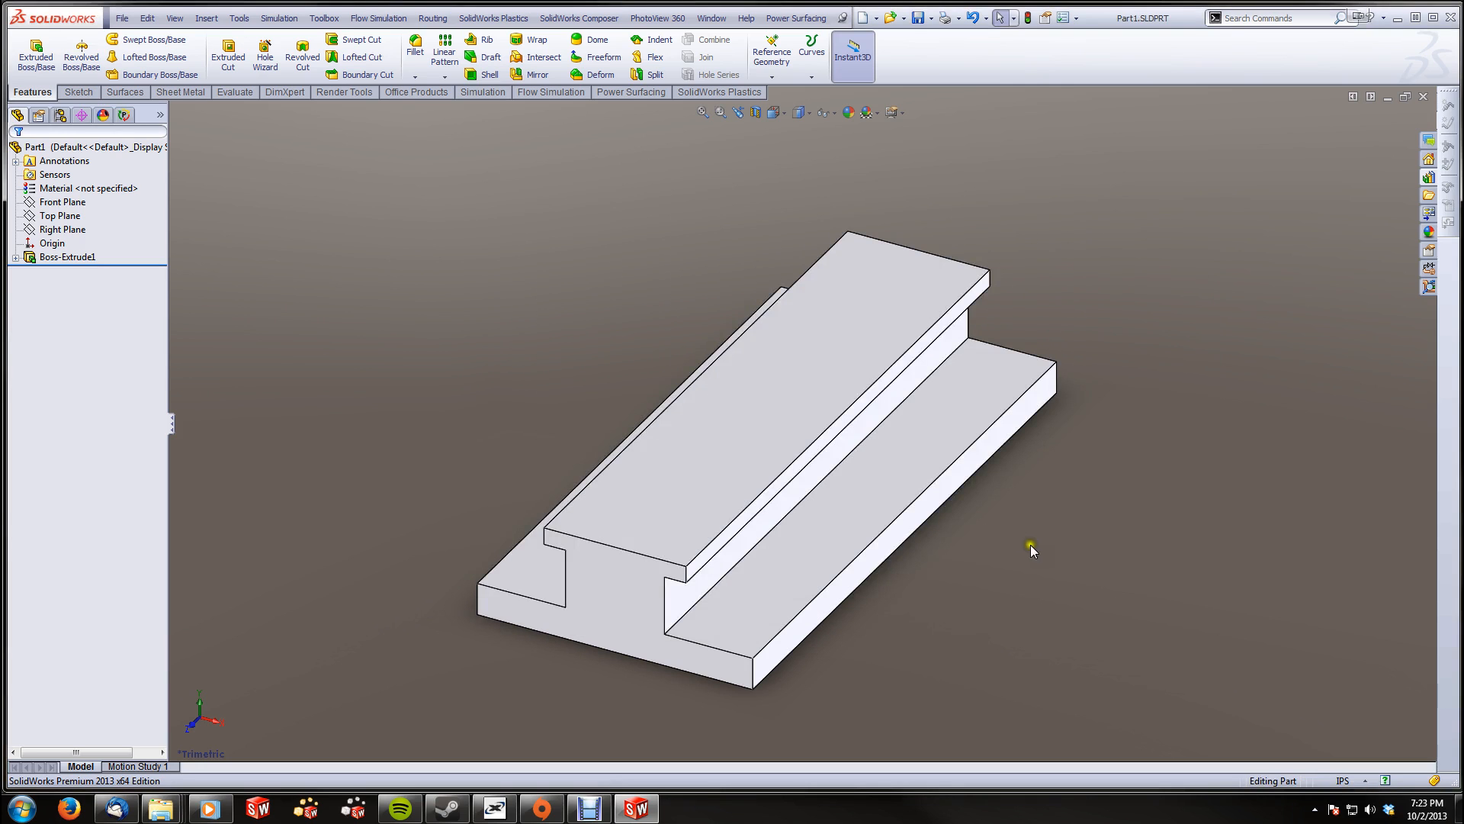
# Create a new ANSI Inch part and paste the rail's upper T-shaped profile with its centerline into a Front Plane sketch
pyautogui.click(122, 17)
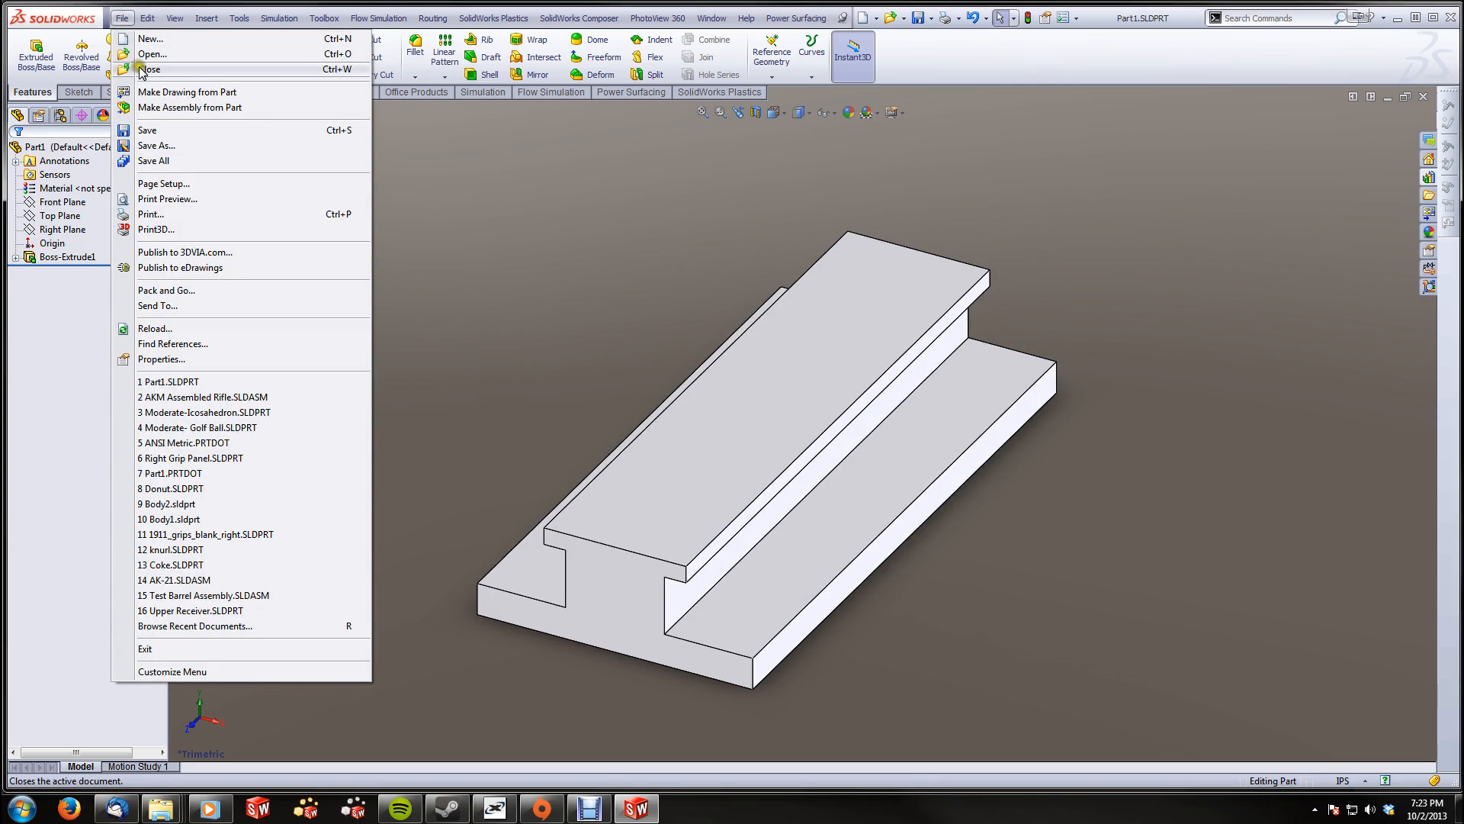
pyautogui.click(150, 38)
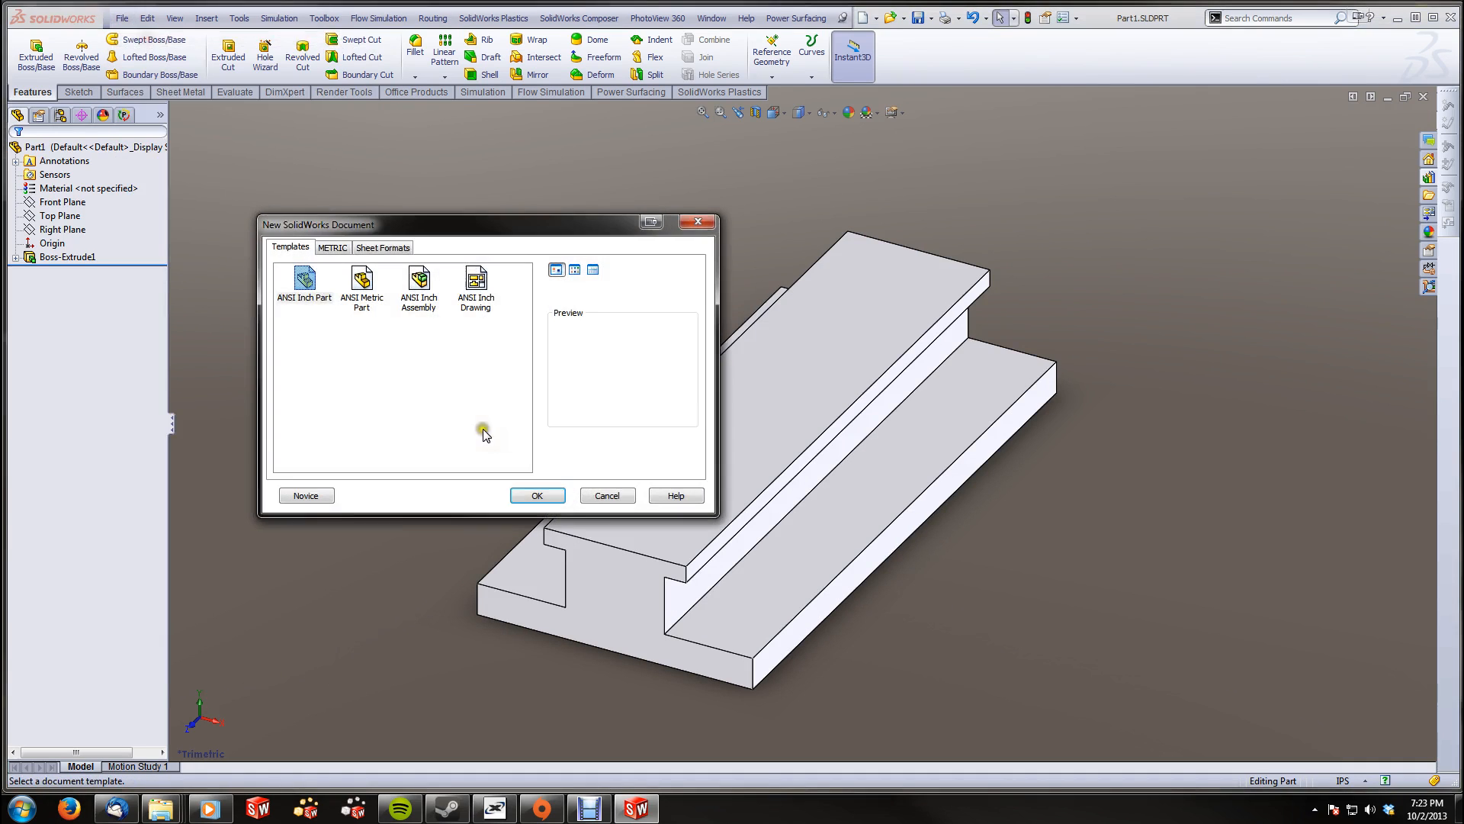
pyautogui.click(538, 496)
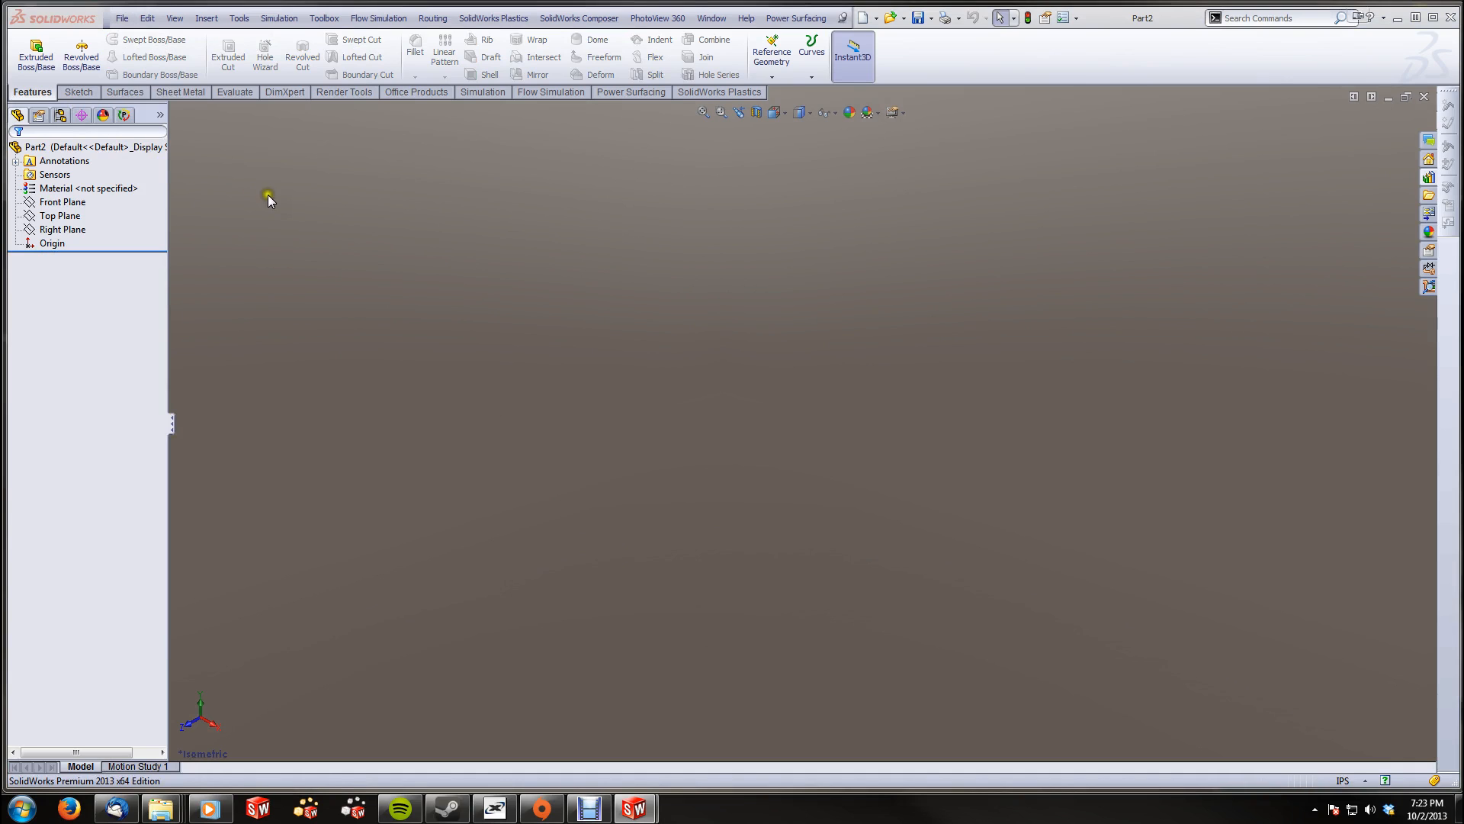
pyautogui.press('s')
pyautogui.click(710, 222)
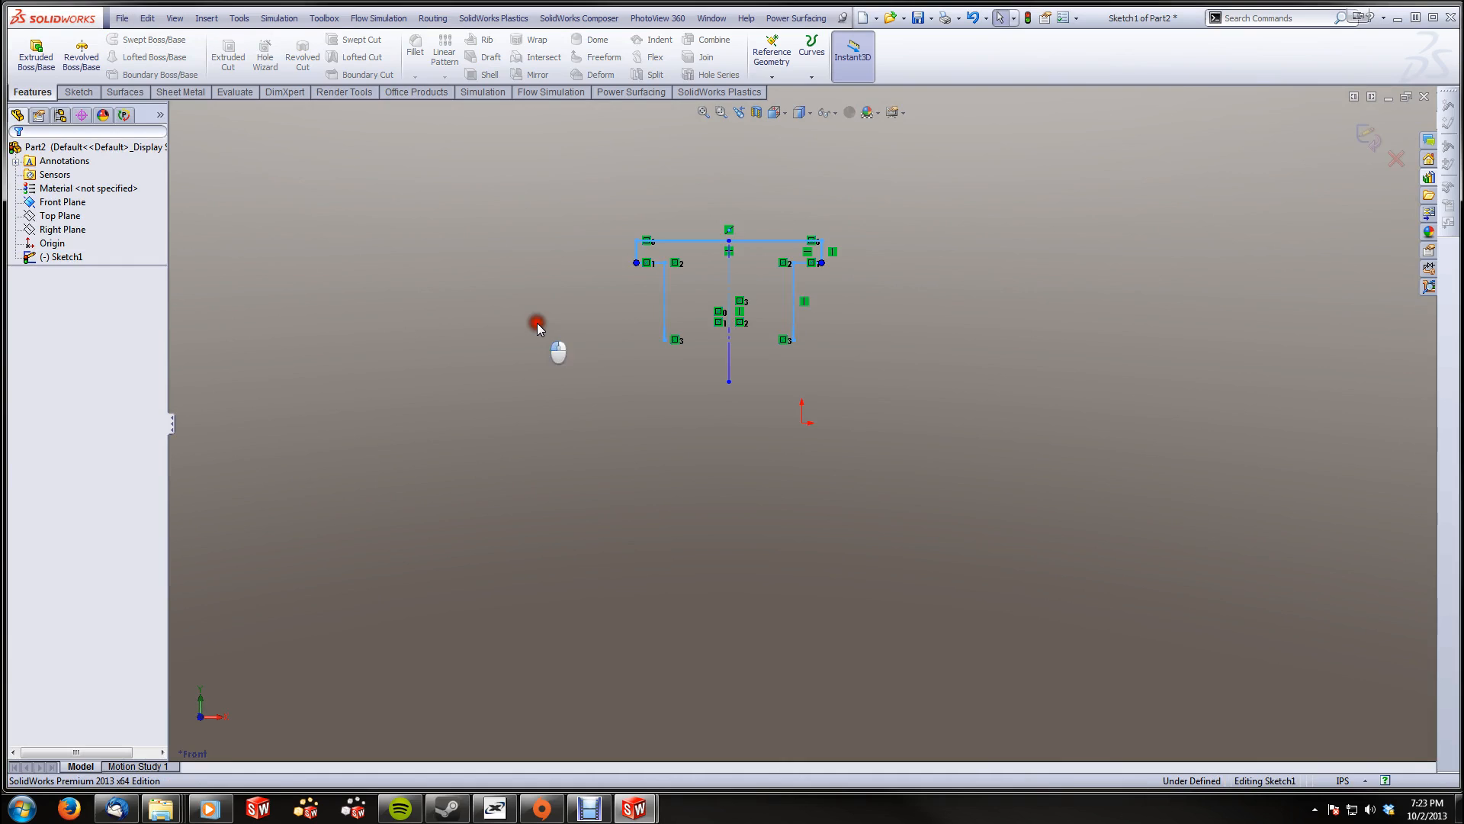
pyautogui.scroll(2, 692, 322)
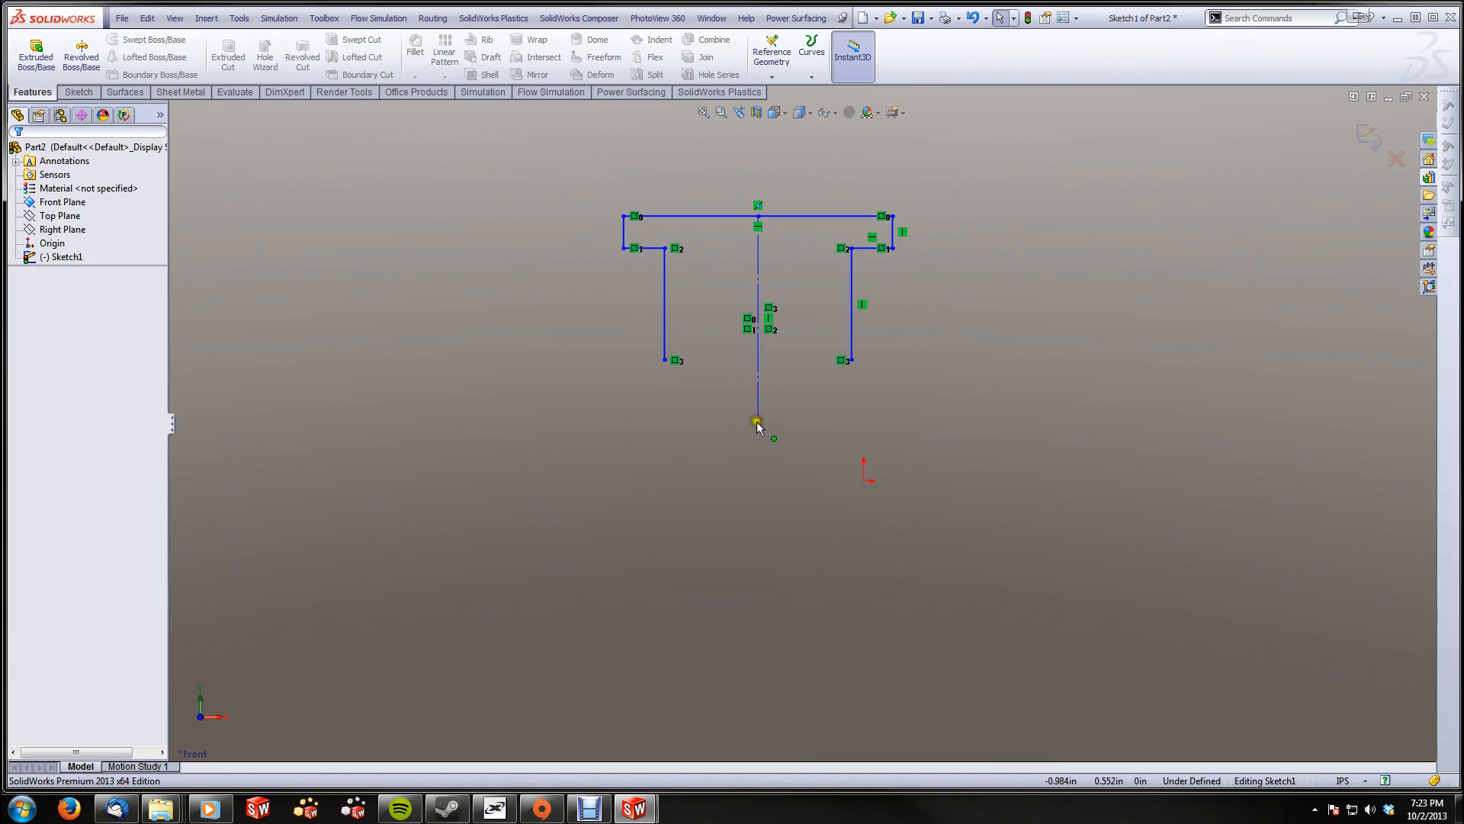
# Exit the pasted T-profile sketch and reopen it for editing
pyautogui.moveTo(756, 421)
pyautogui.mouseDown()
pyautogui.moveTo(748, 381)
pyautogui.moveTo(758, 420)
pyautogui.mouseUp()
pyautogui.click(471, 291)
pyautogui.click(87, 93)
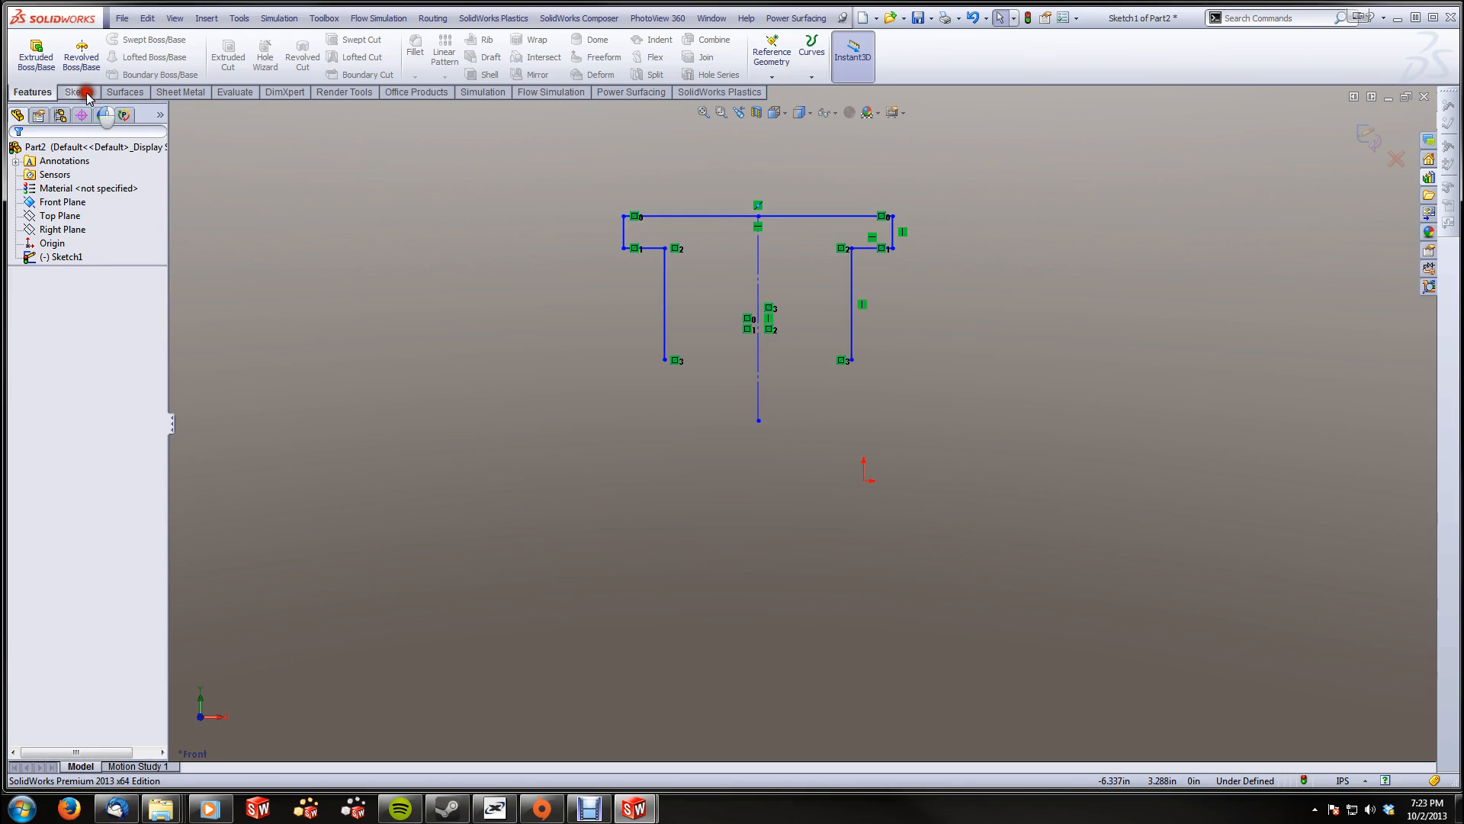
pyautogui.click(30, 47)
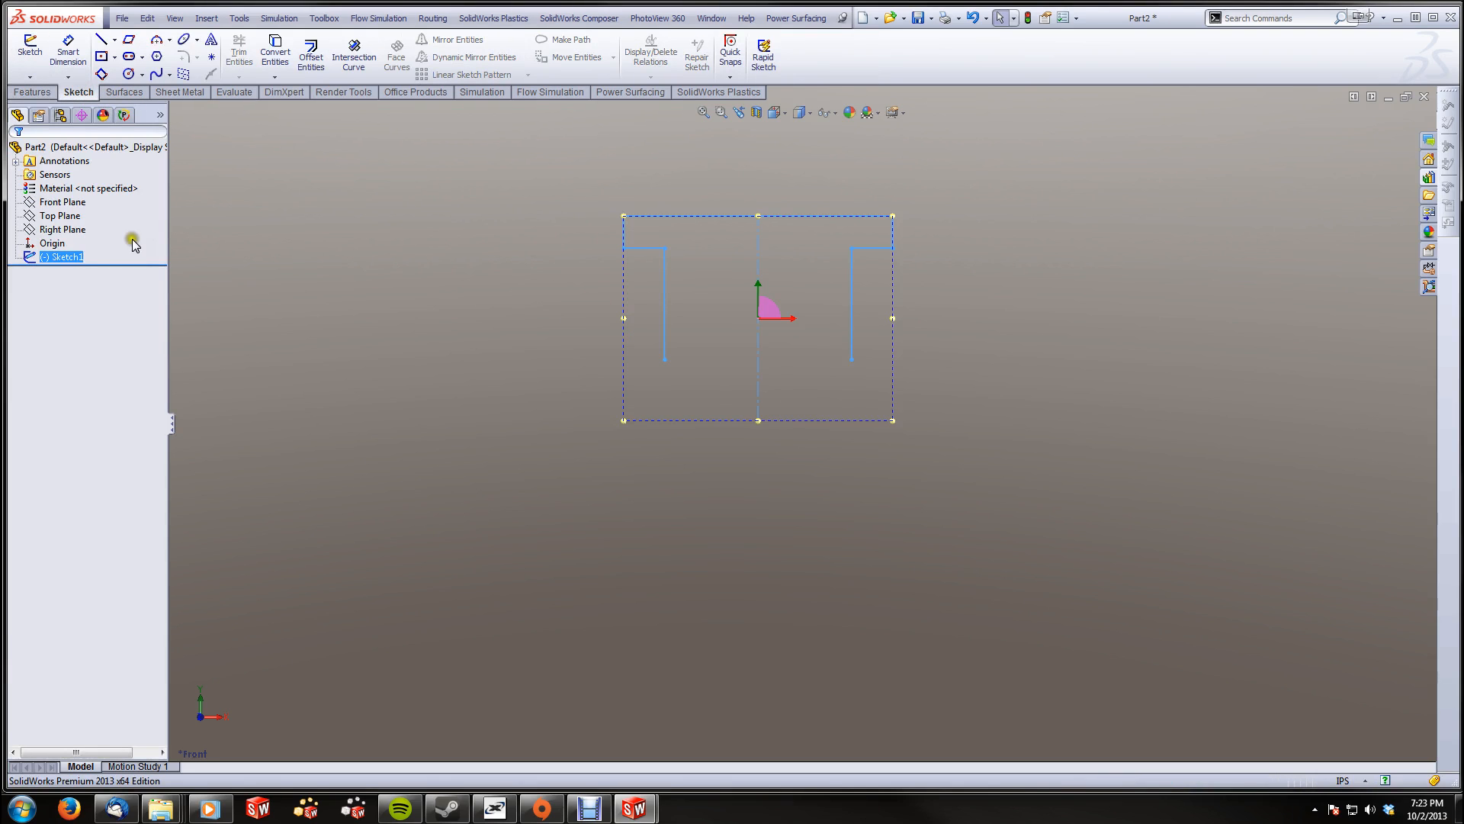
pyautogui.rightClick(61, 257)
pyautogui.click(69, 220)
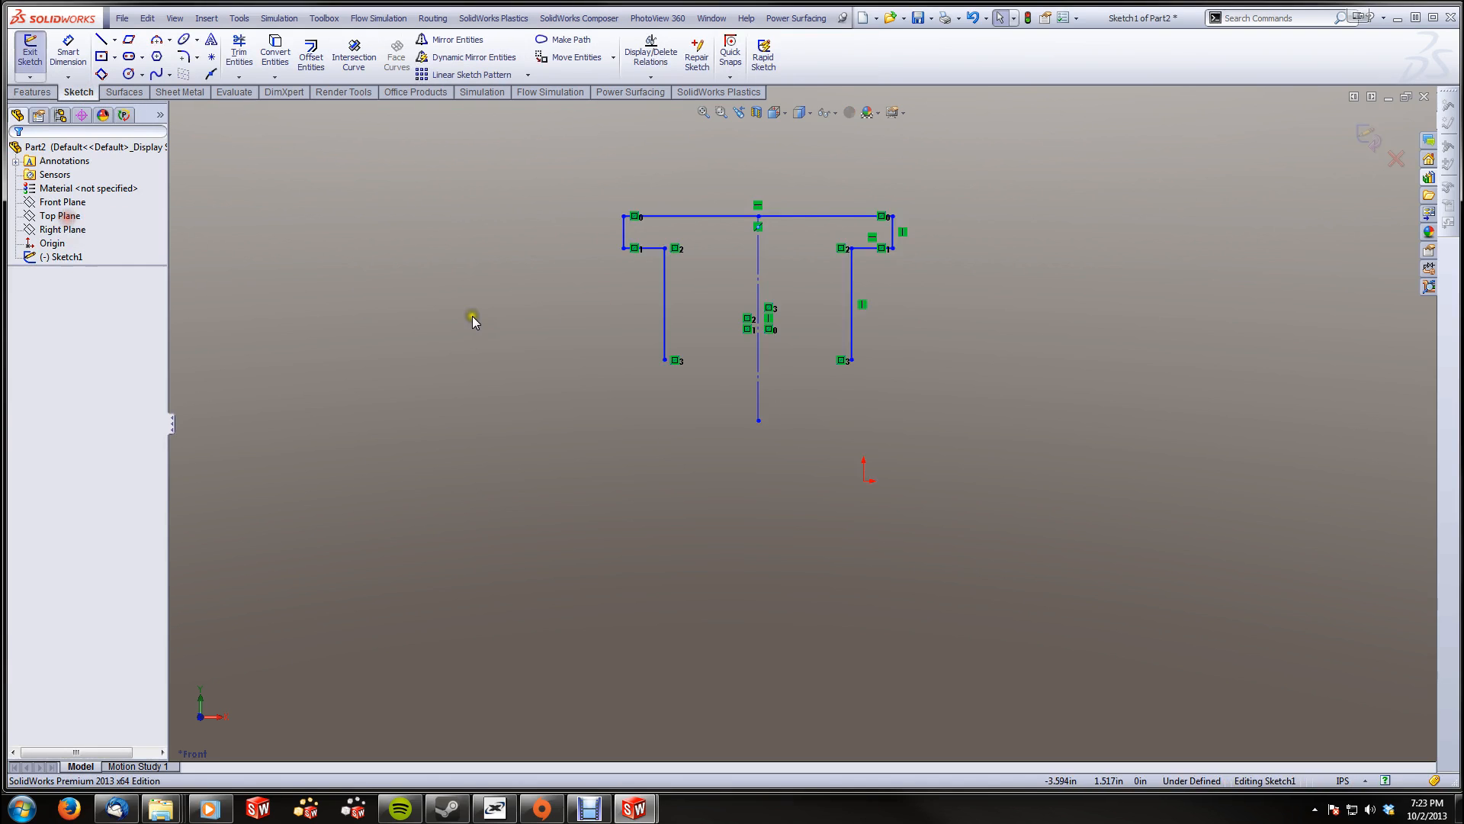
# Move the entire T-profile, keeping its relations, from the centerline's lower endpoint to the origin
pyautogui.click(577, 58)
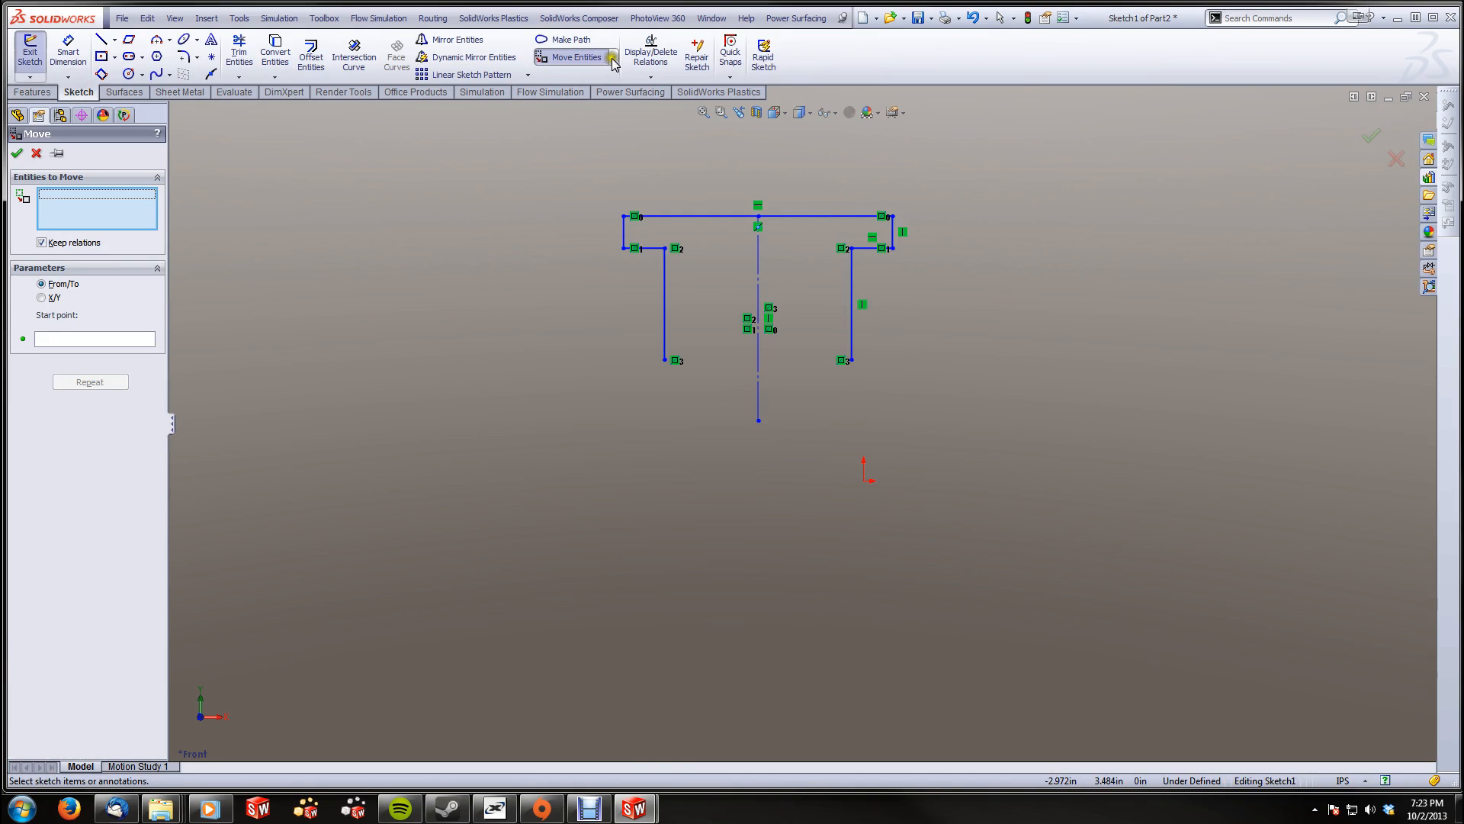
pyautogui.moveTo(951, 383); pyautogui.dragTo(665, 250)
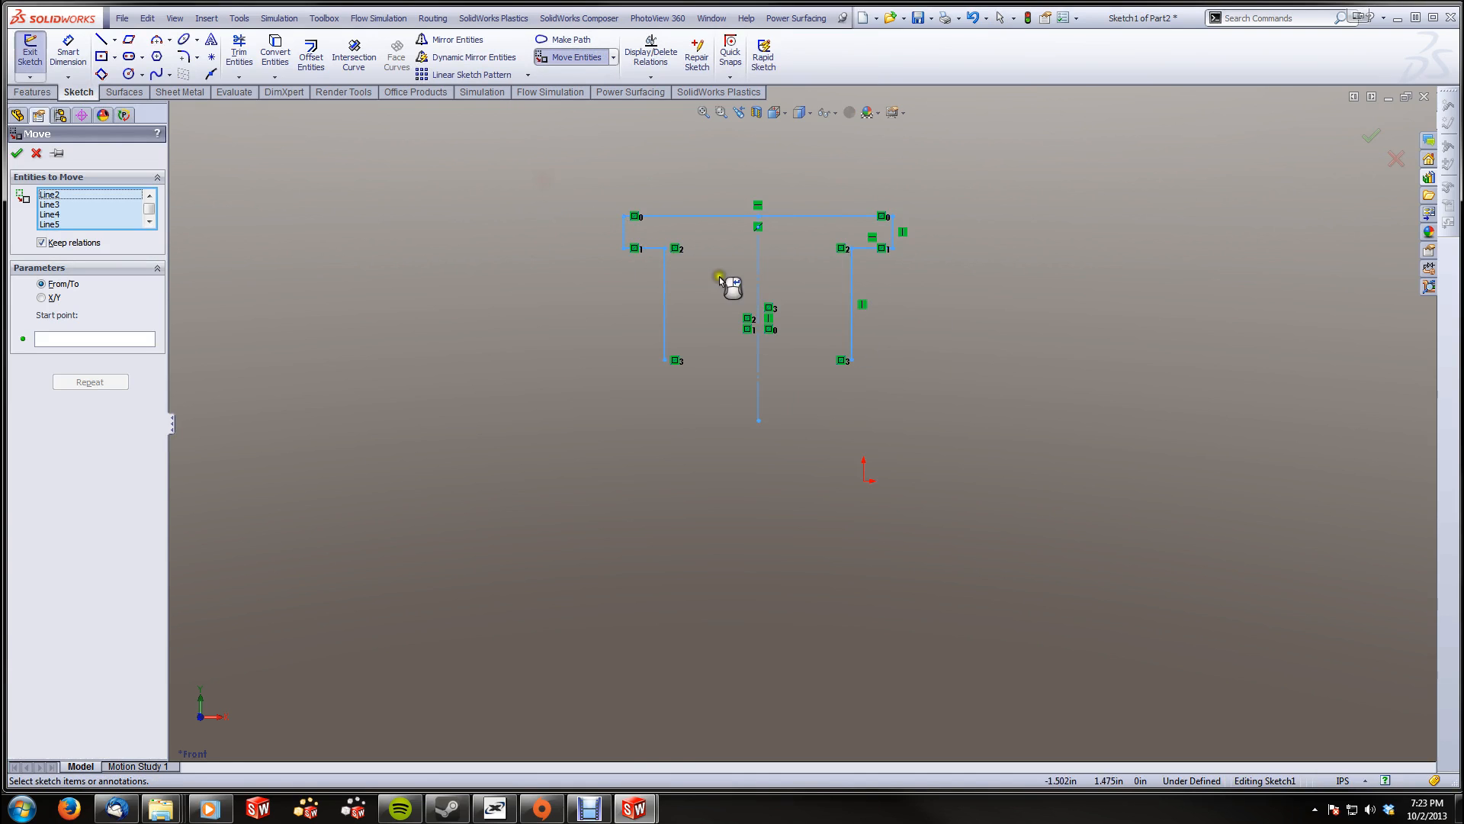
pyautogui.click(112, 340)
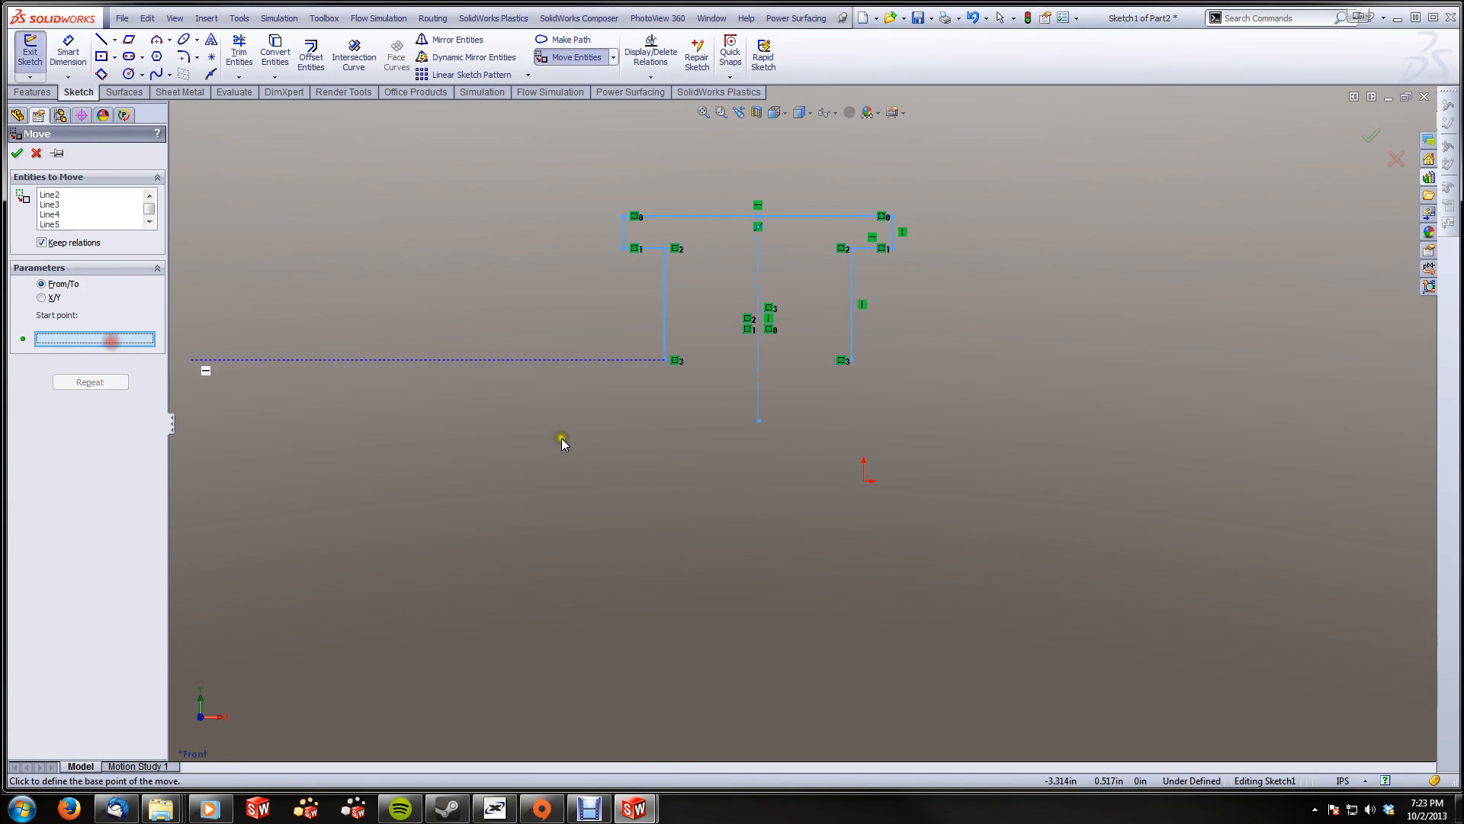
pyautogui.click(760, 423)
pyautogui.click(864, 482)
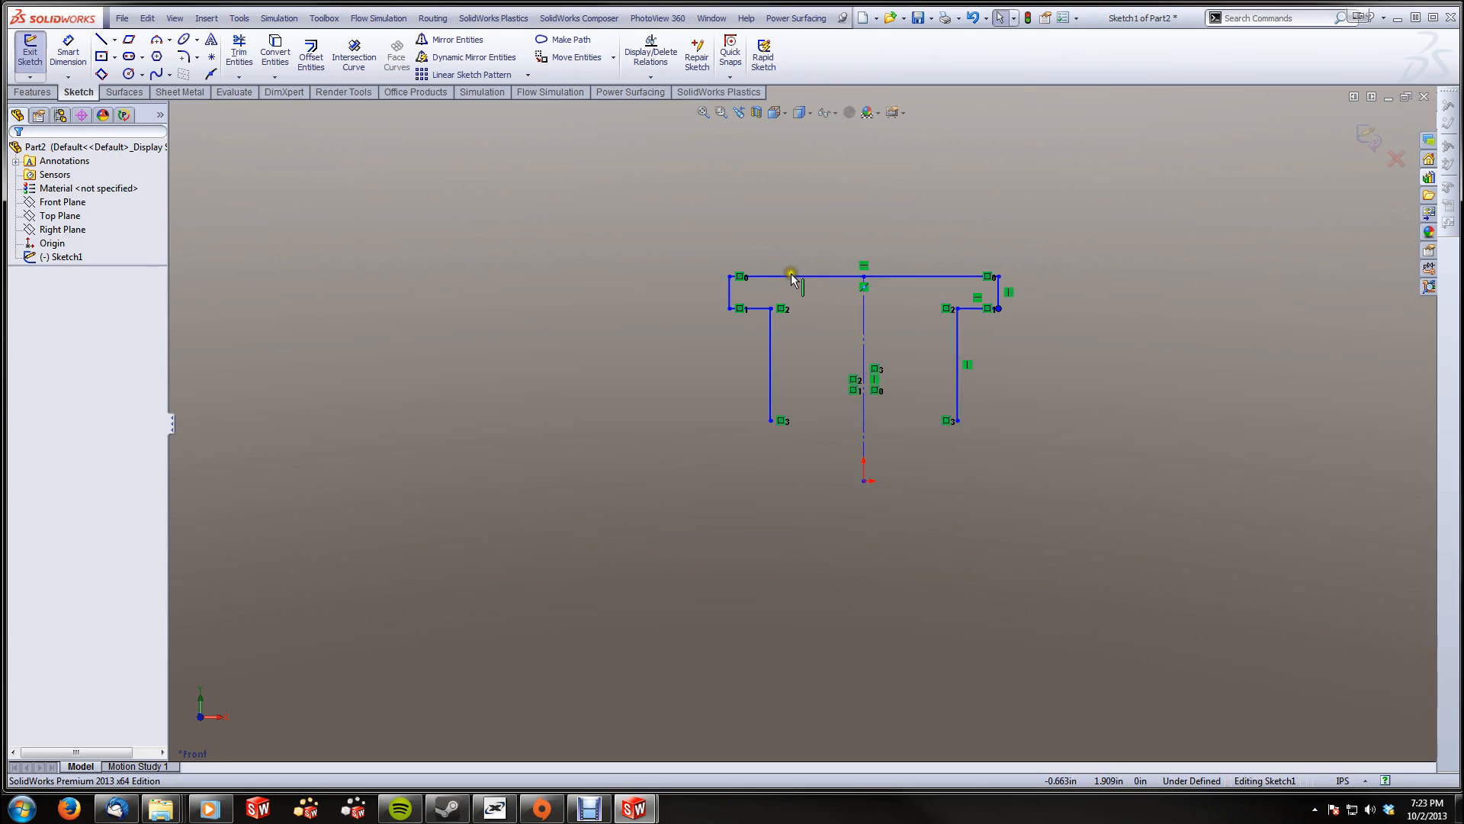
pyautogui.click(101, 39)
pyautogui.click(770, 420)
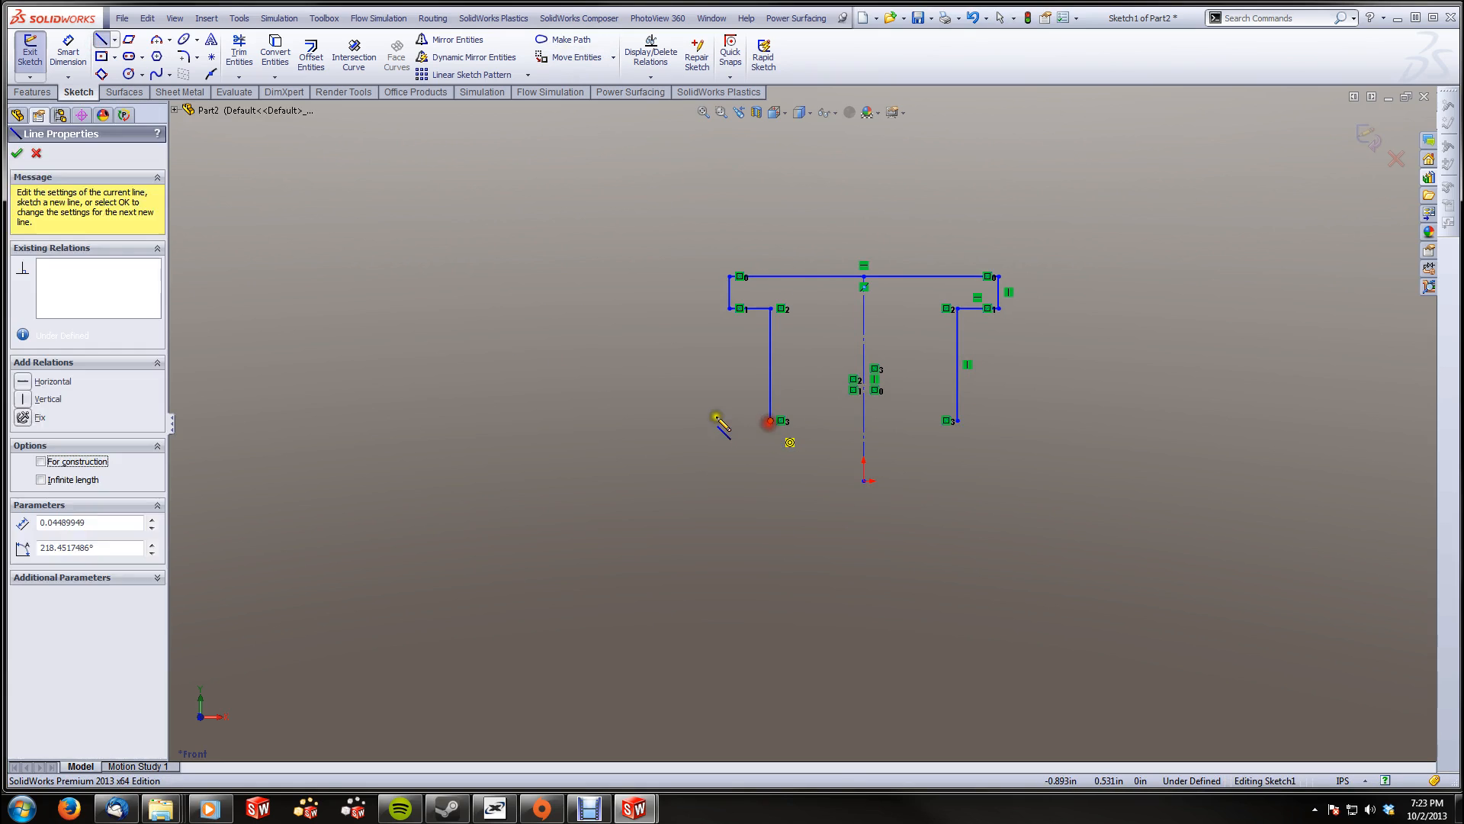
pyautogui.press('Escape')
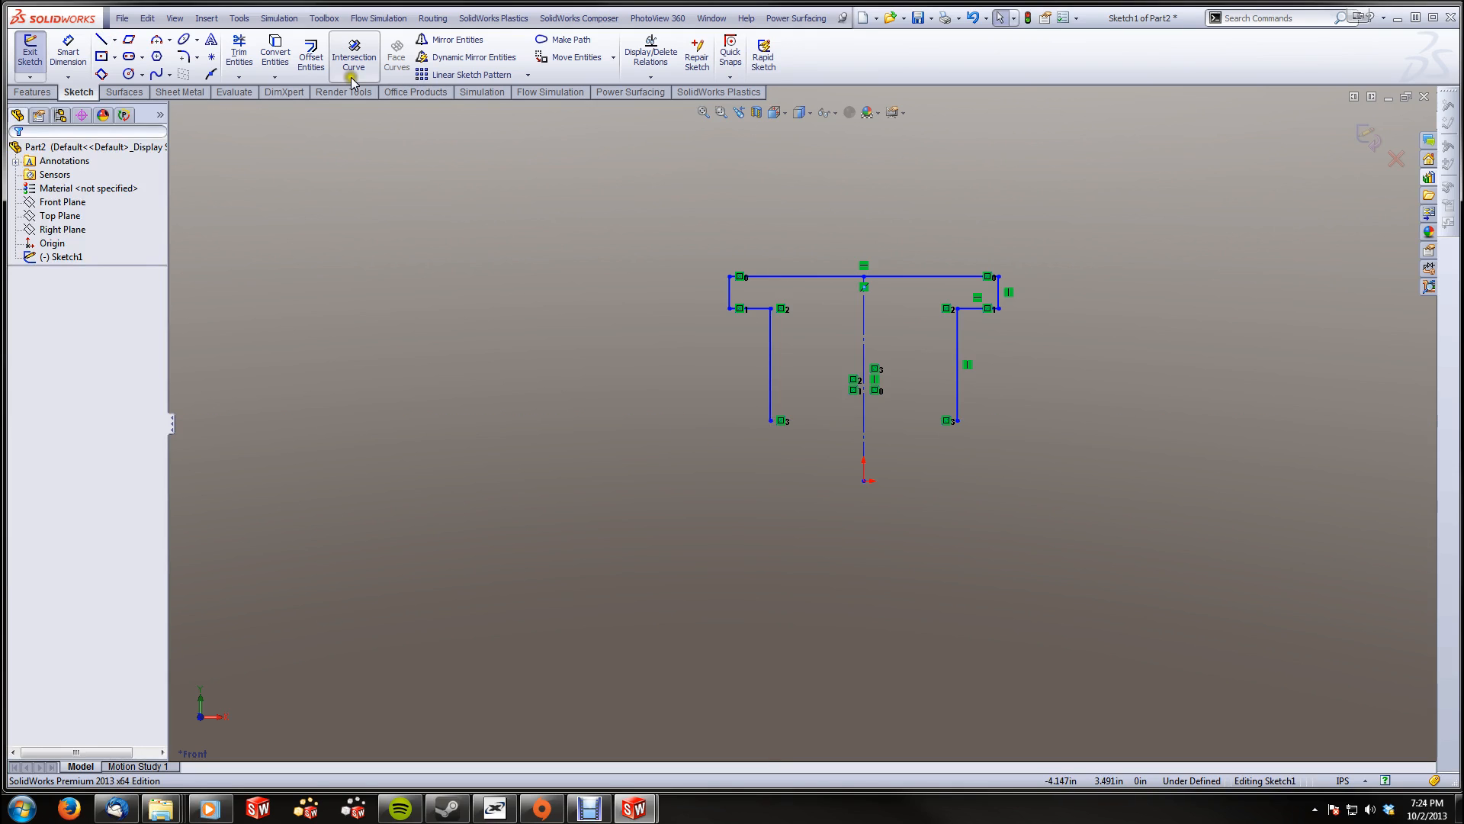
# Offset the T-profile chain outward by 0.5 in with dimensions added
pyautogui.click(311, 54)
pyautogui.click(763, 309)
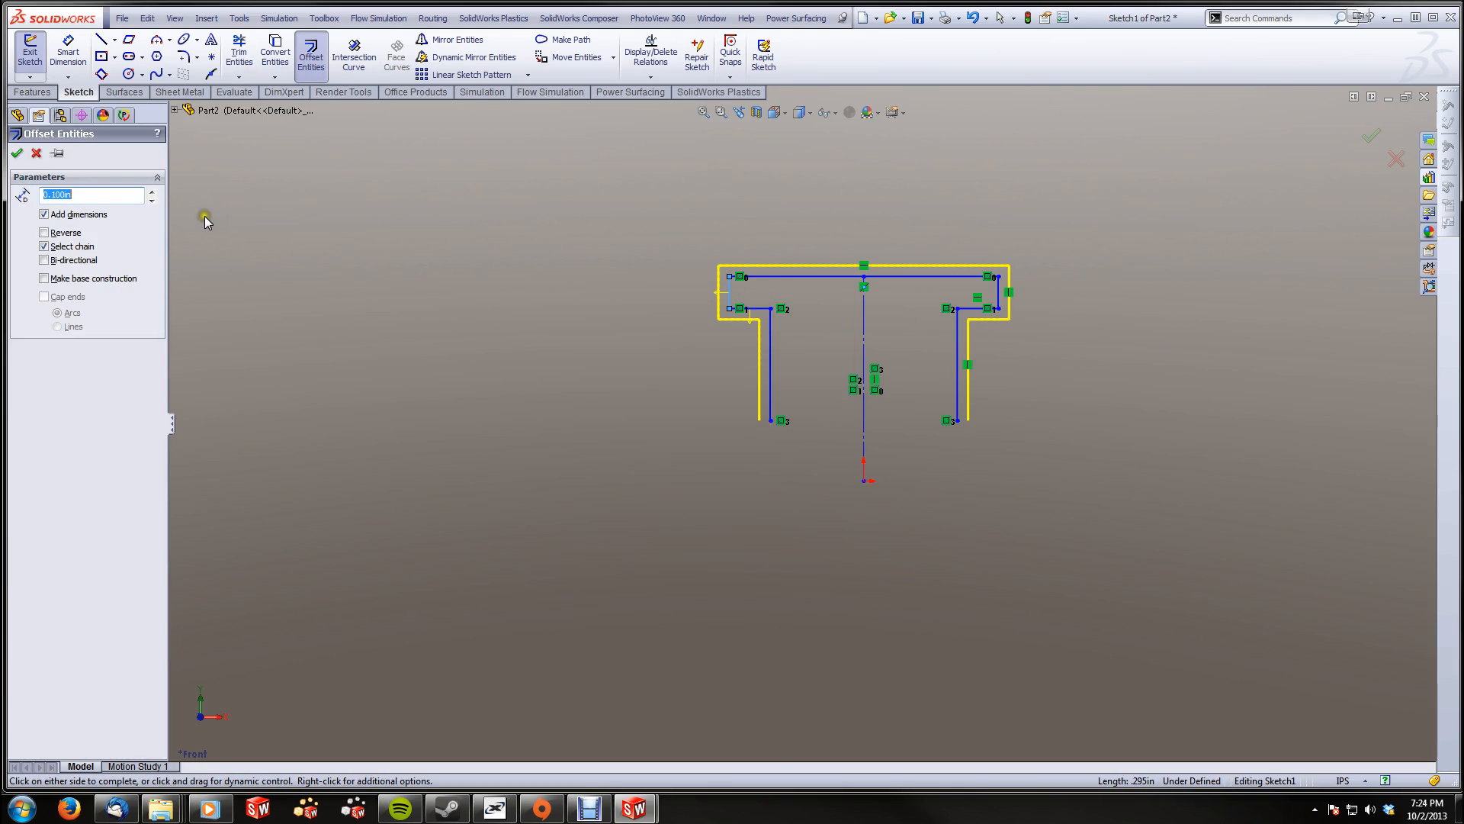
pyautogui.write('0.5')
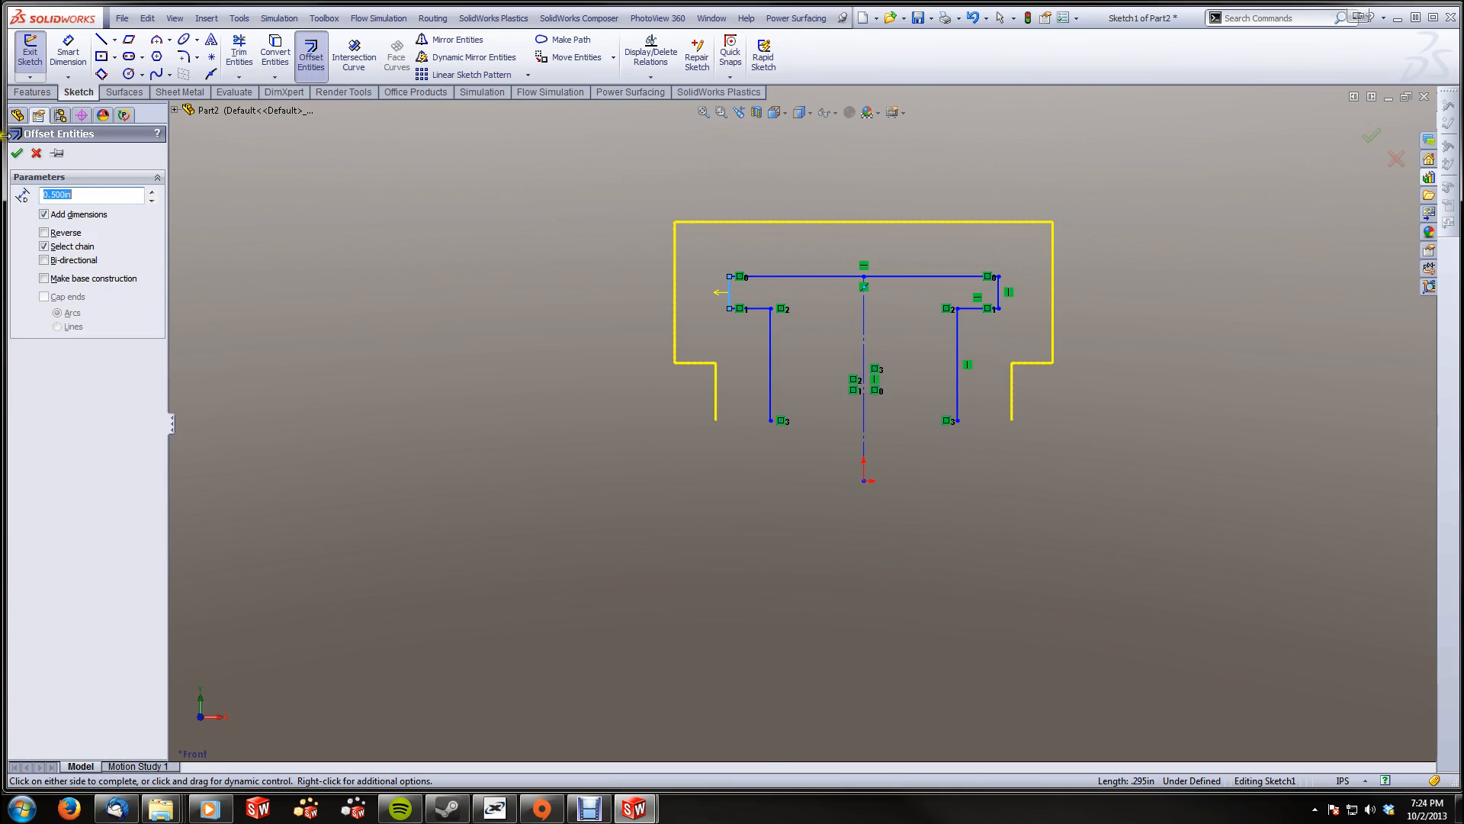
pyautogui.click(16, 153)
# Close both open lower ends between the T-profile and its offset with horizontal lines
pyautogui.click(102, 39)
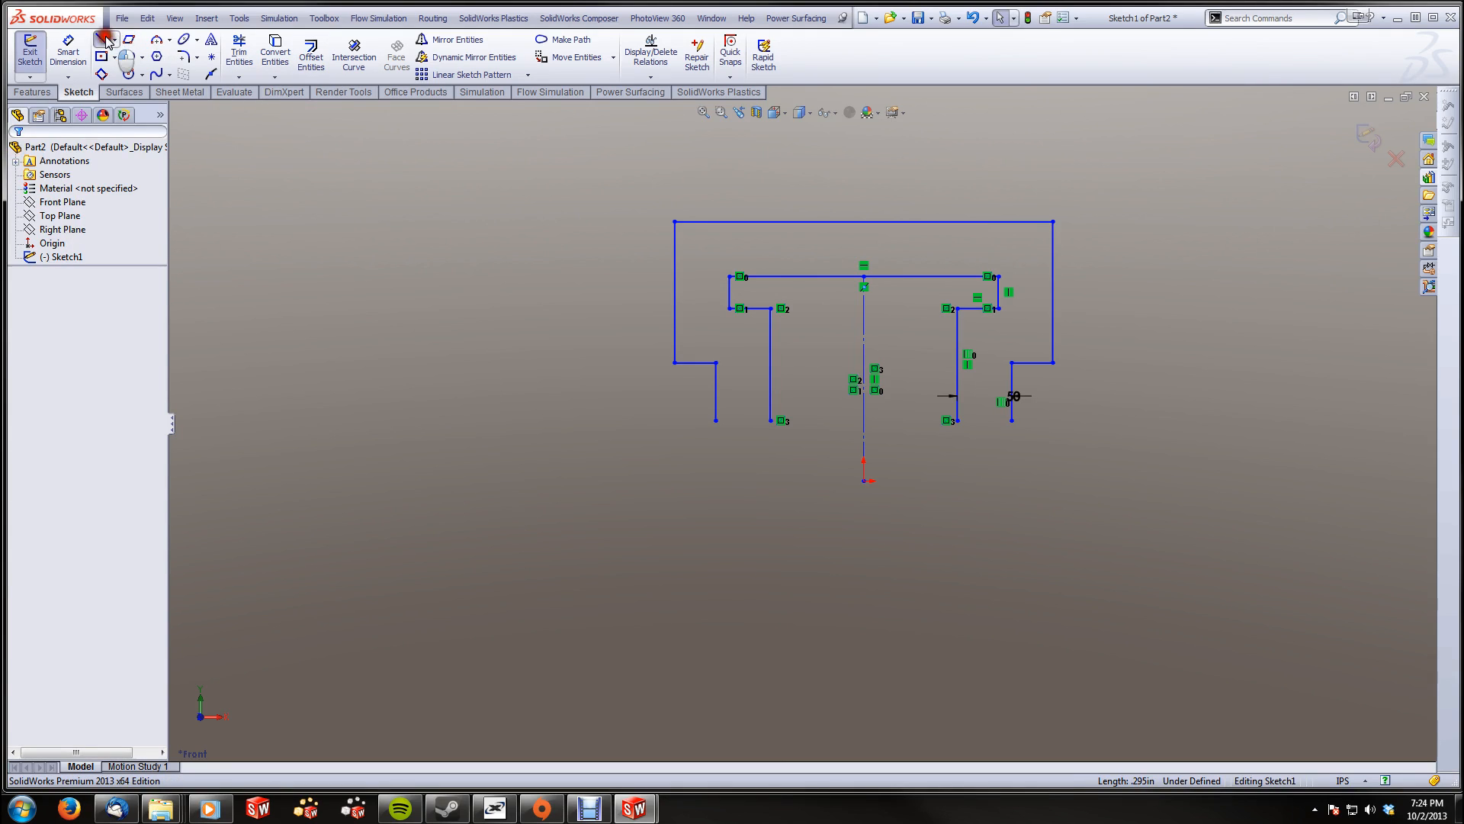
pyautogui.click(716, 420)
pyautogui.doubleClick(771, 420)
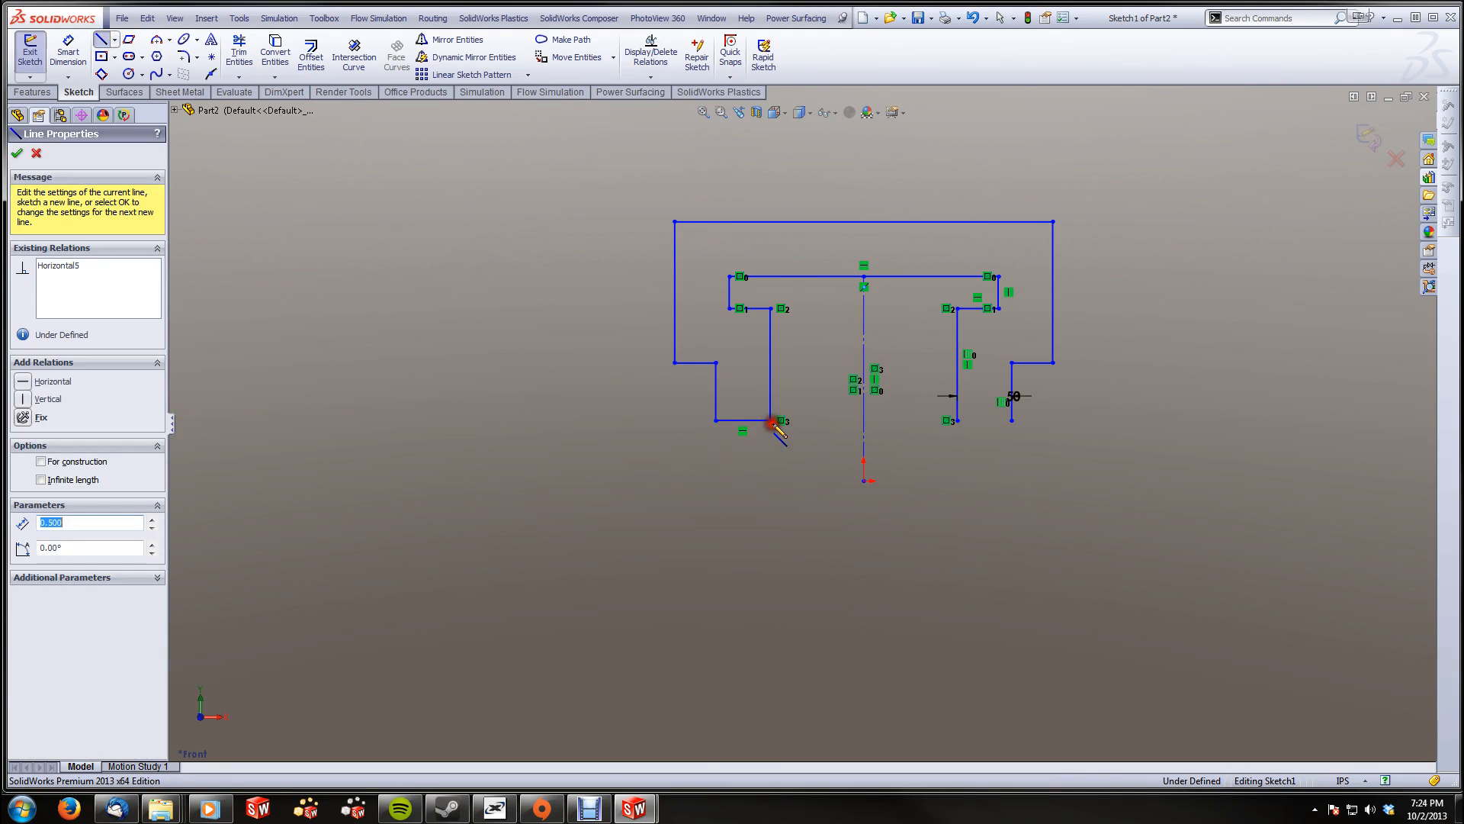
pyautogui.click(957, 420)
pyautogui.doubleClick(1012, 421)
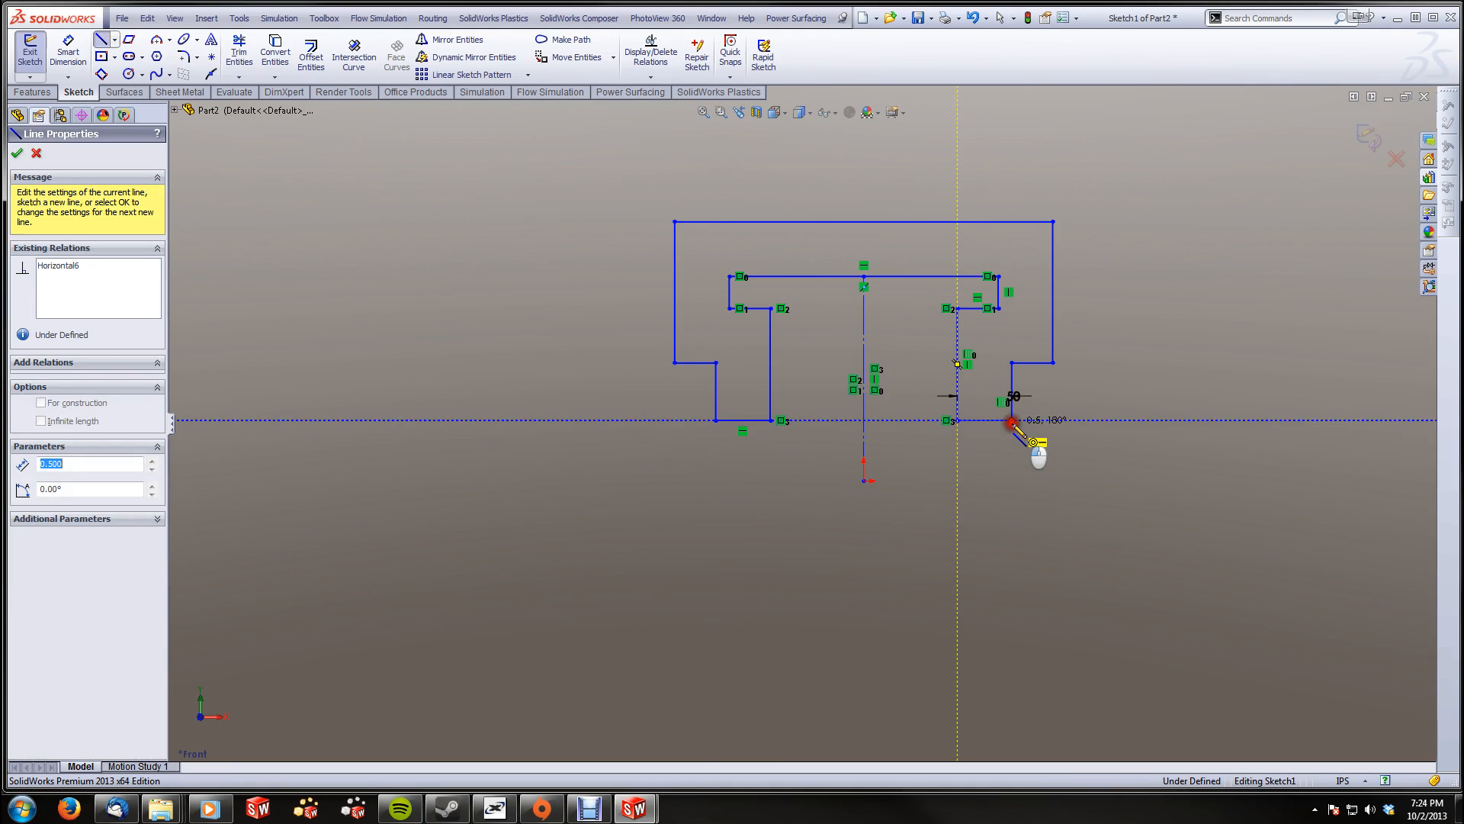
# Extrude the closed slider profile as a solid boss with a blind depth of 2.5 in
pyautogui.click(32, 91)
pyautogui.click(30, 63)
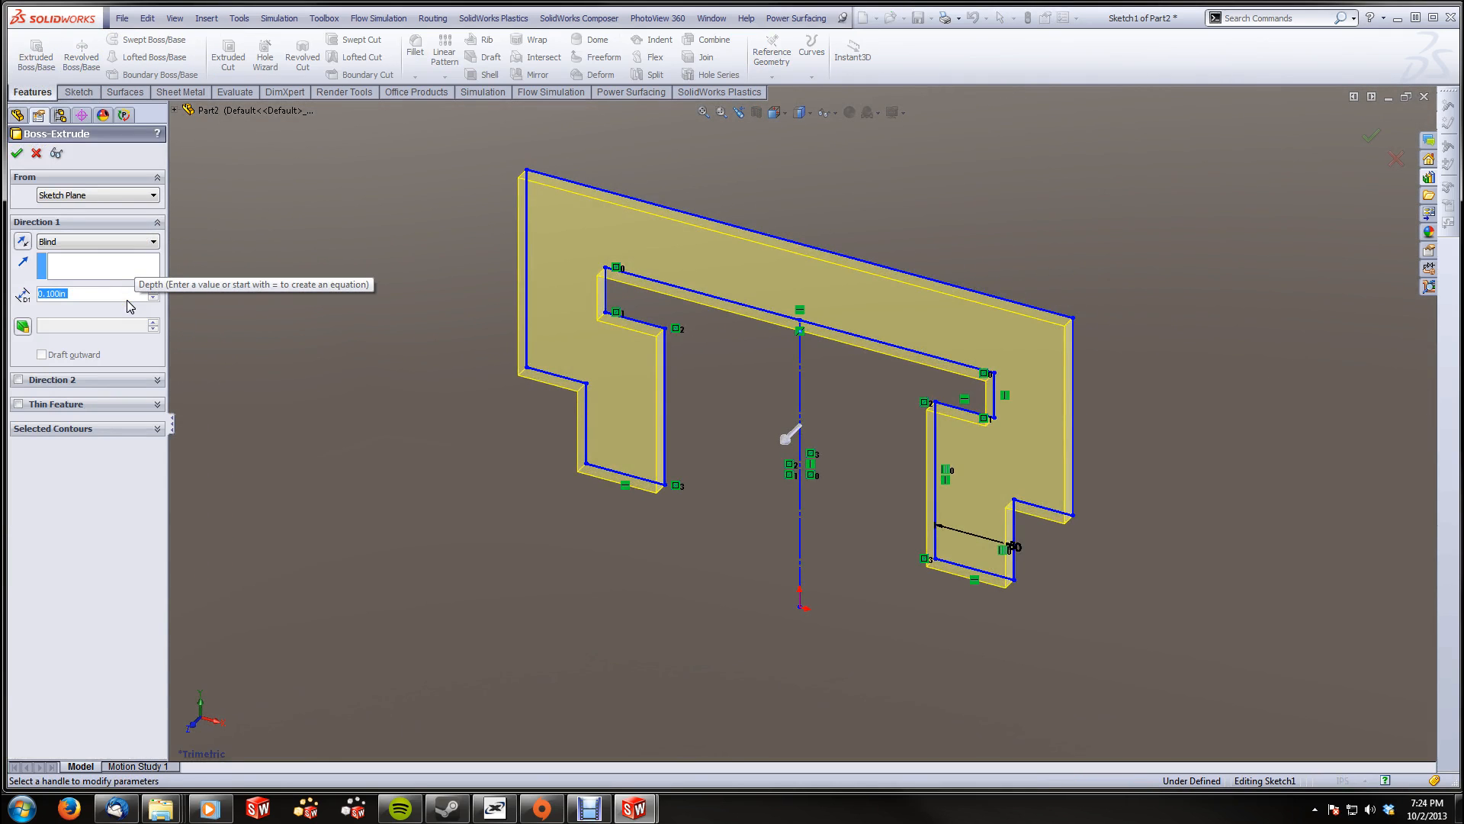
pyautogui.write('2.5')
pyautogui.press('Return')
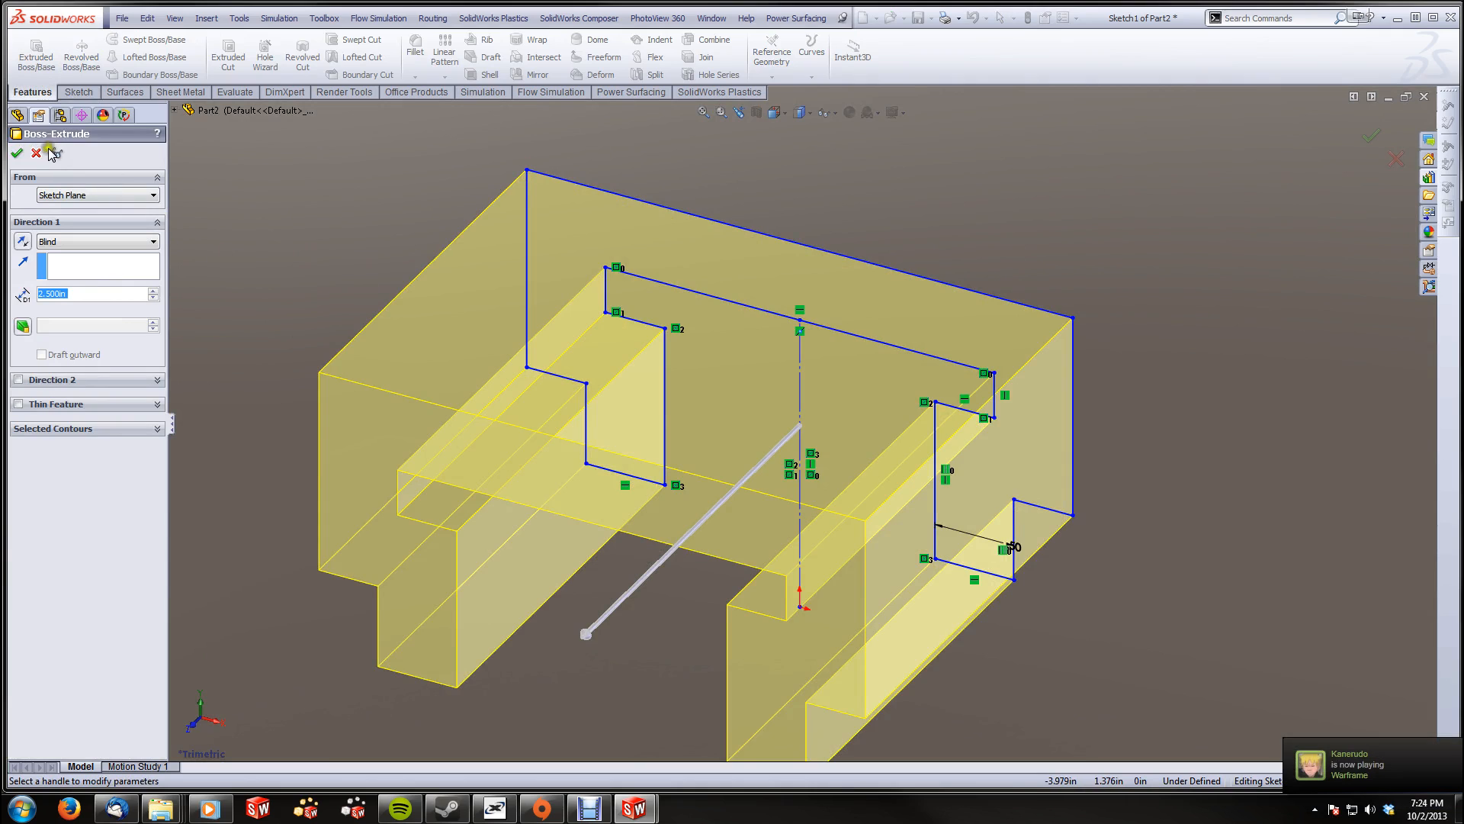
pyautogui.click(17, 154)
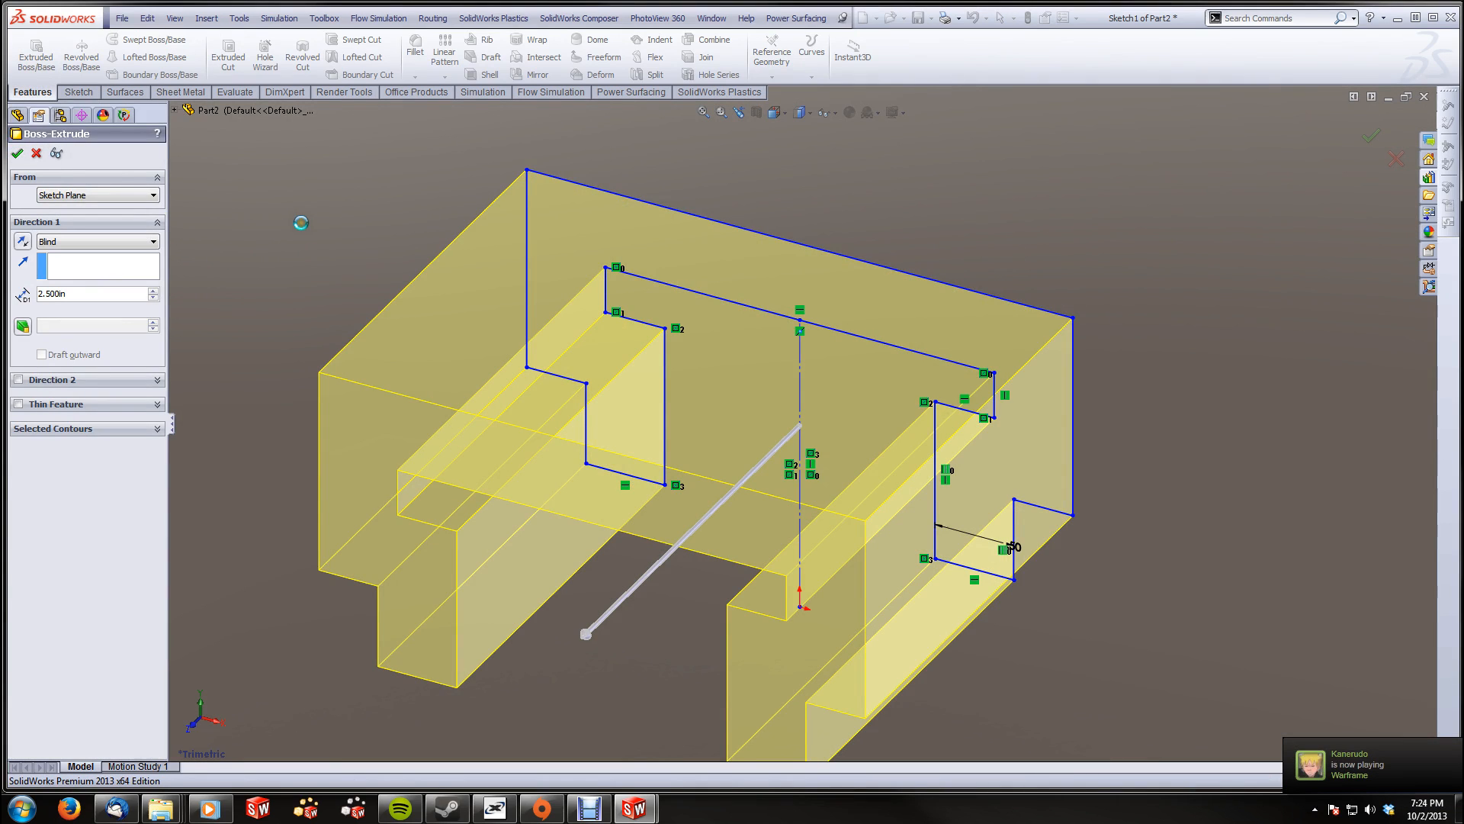
# Finish the 2.5 in extrusion and save the slider part as Part2.SLDPRT
pyautogui.click(354, 241)
pyautogui.click(128, 16)
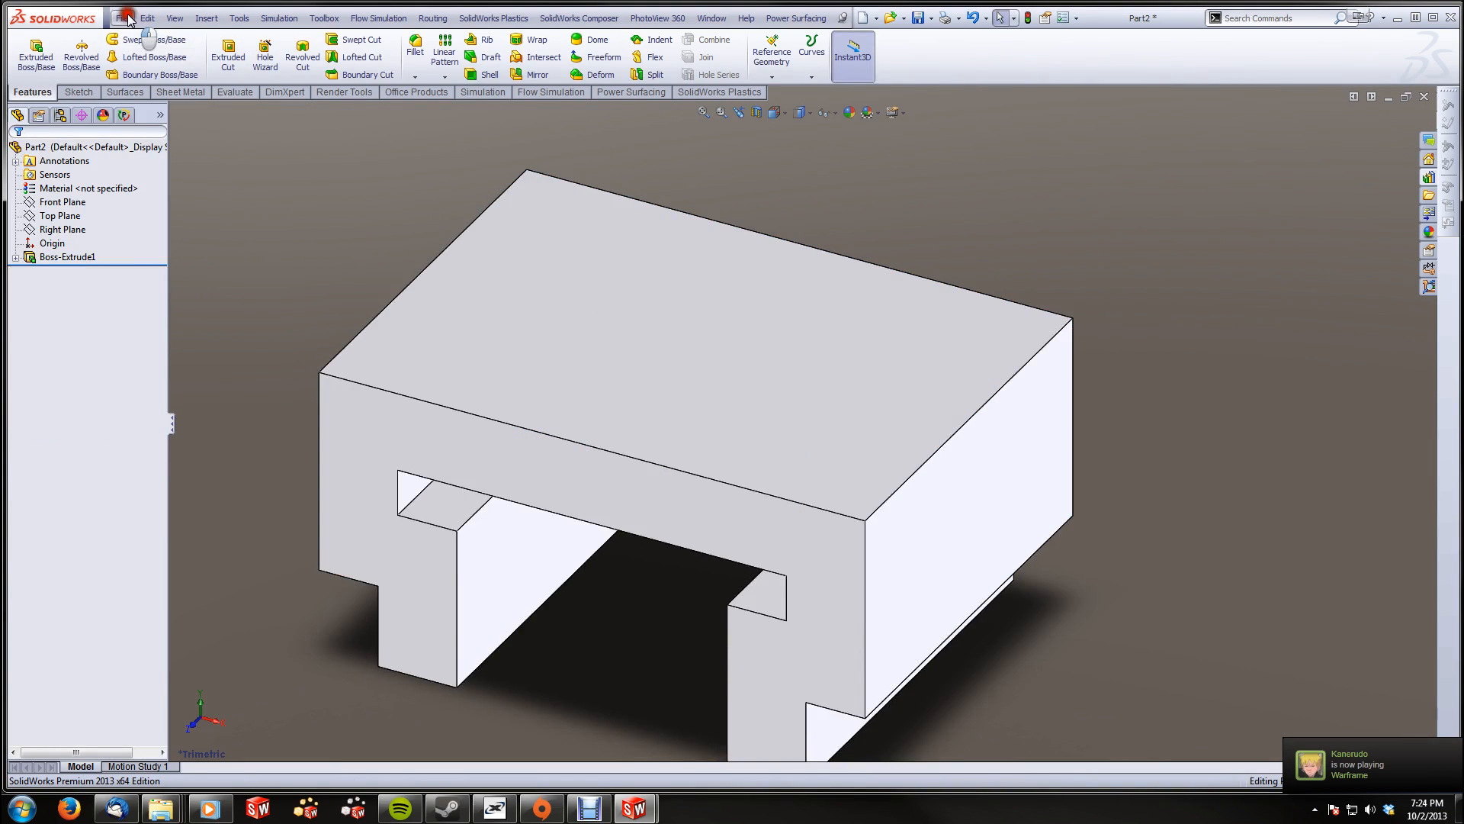
pyautogui.click(158, 146)
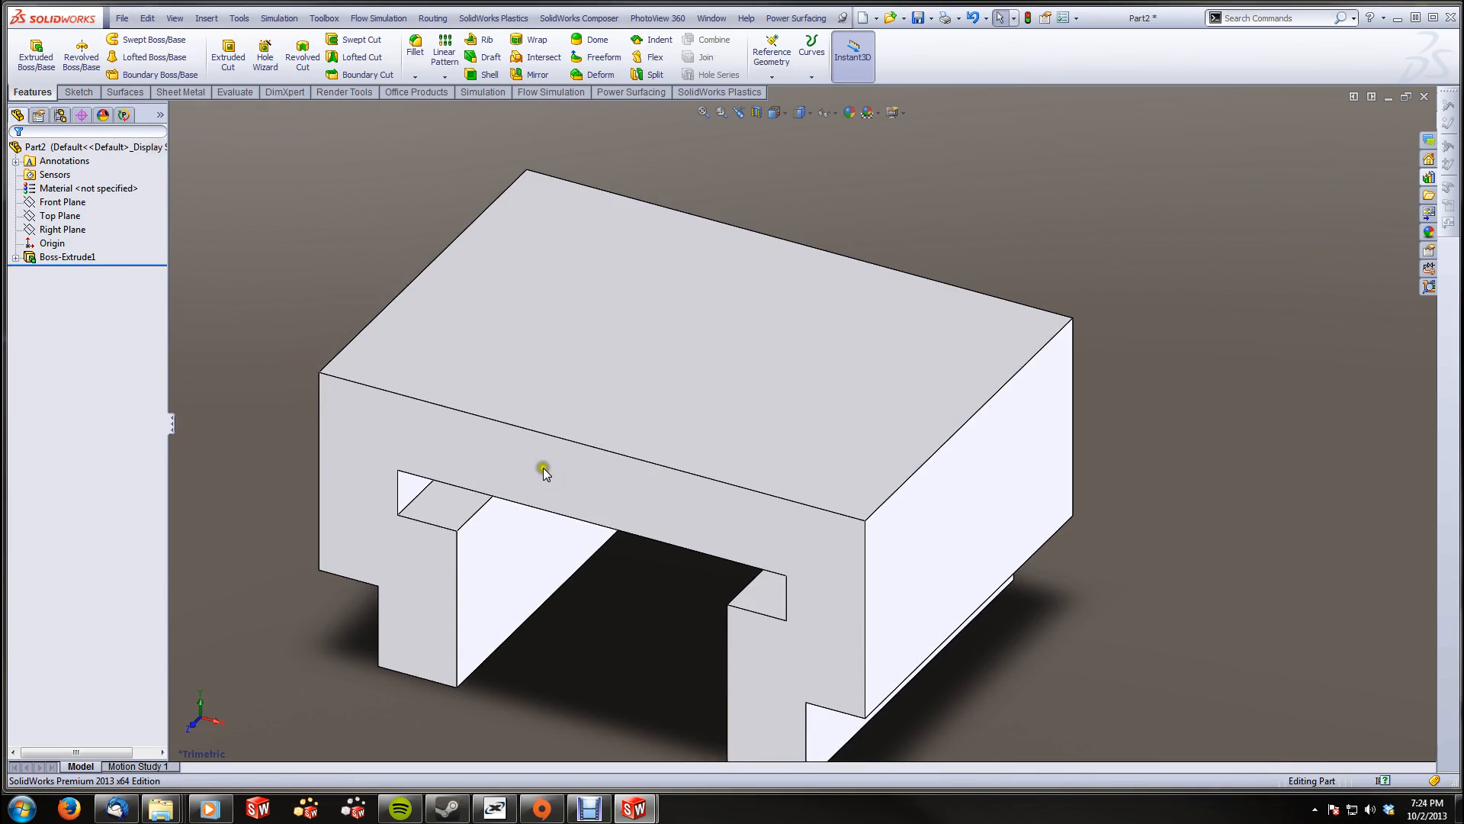
pyautogui.click(1083, 602)
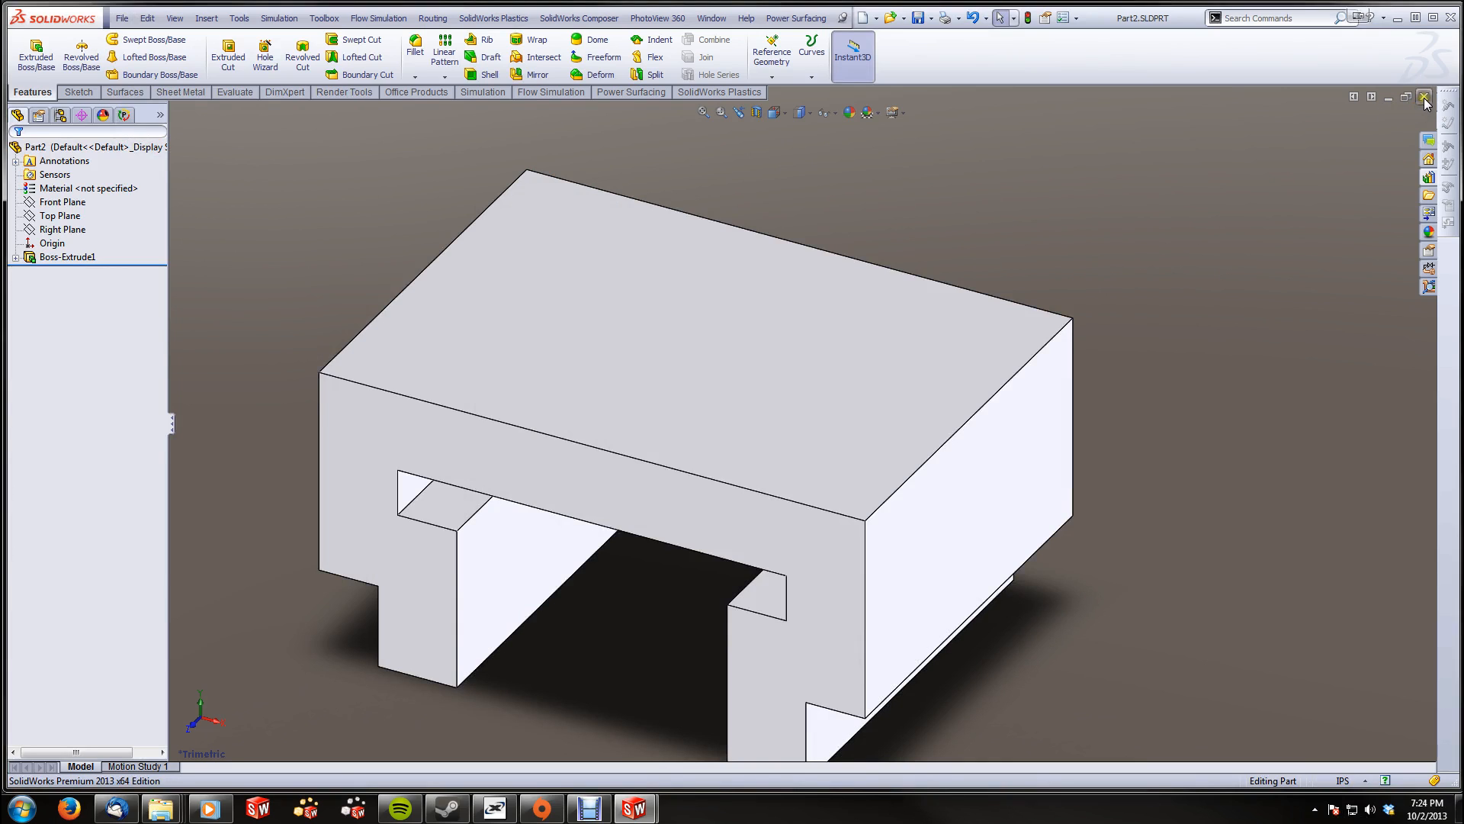
# Return to Part1 and create a new assembly from the ANSI Inch Assembly template
pyautogui.click(1395, 98)
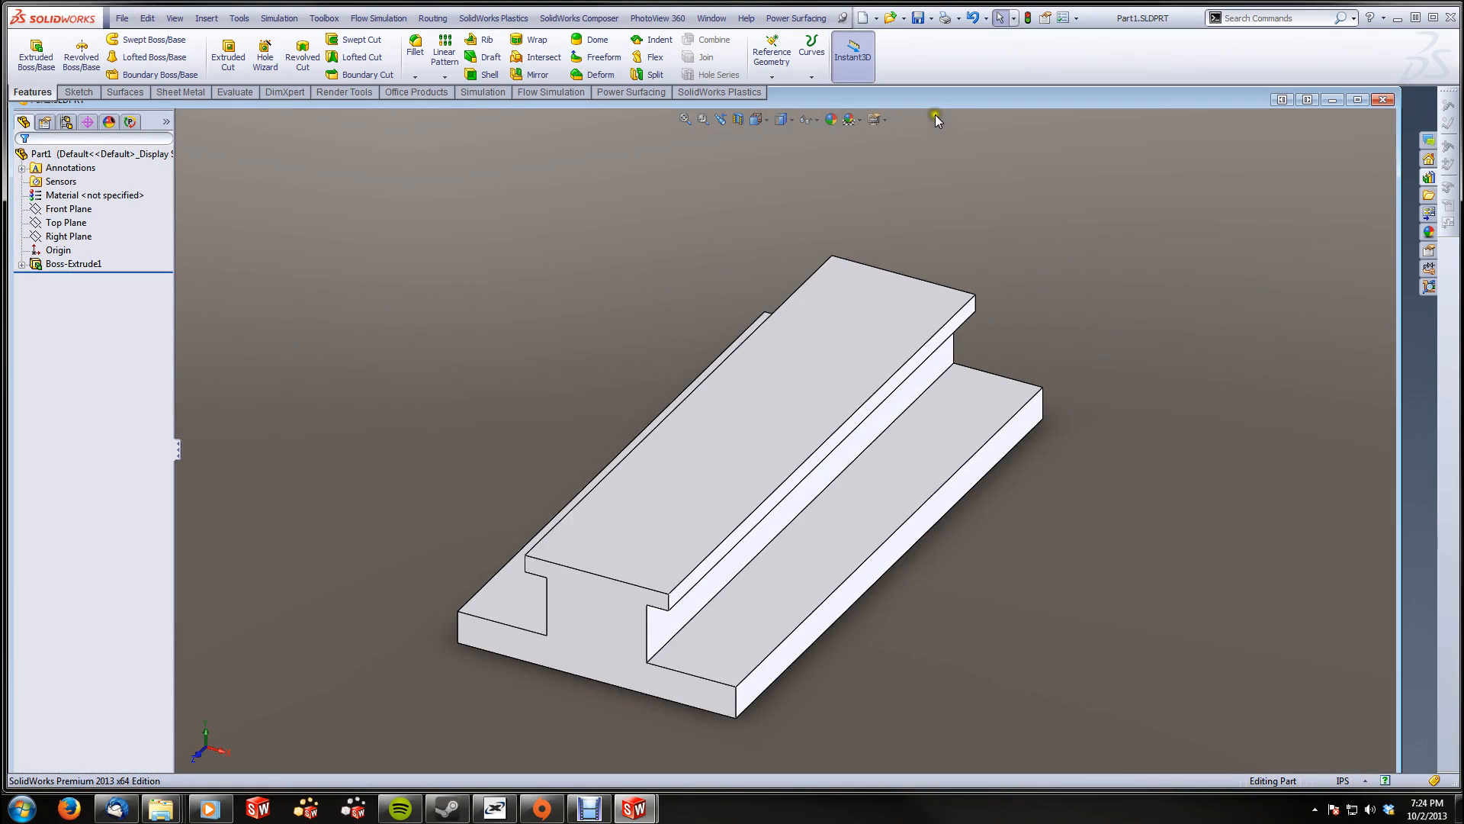
pyautogui.doubleClick(940, 93)
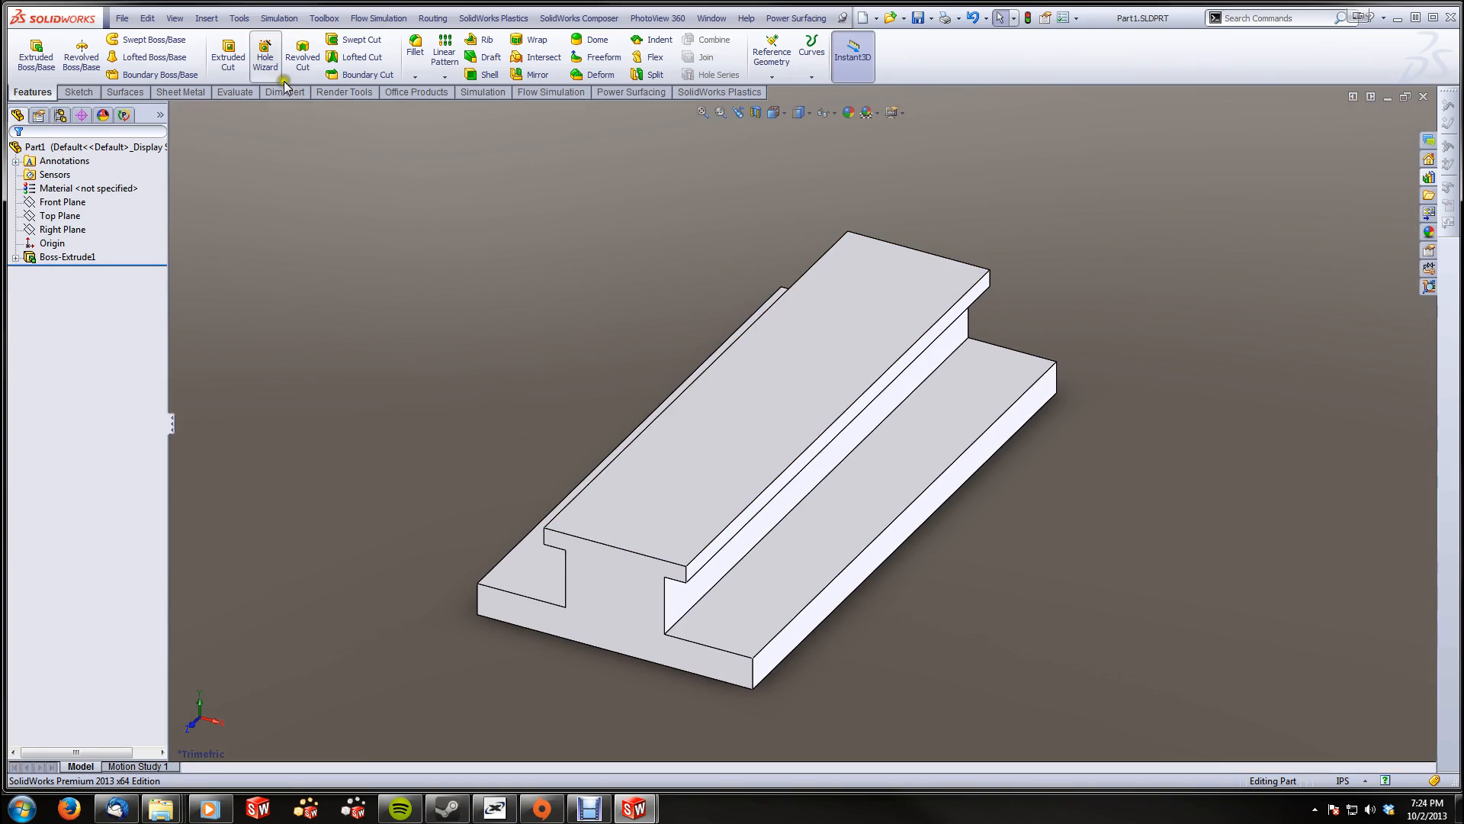
pyautogui.click(122, 19)
pyautogui.click(156, 106)
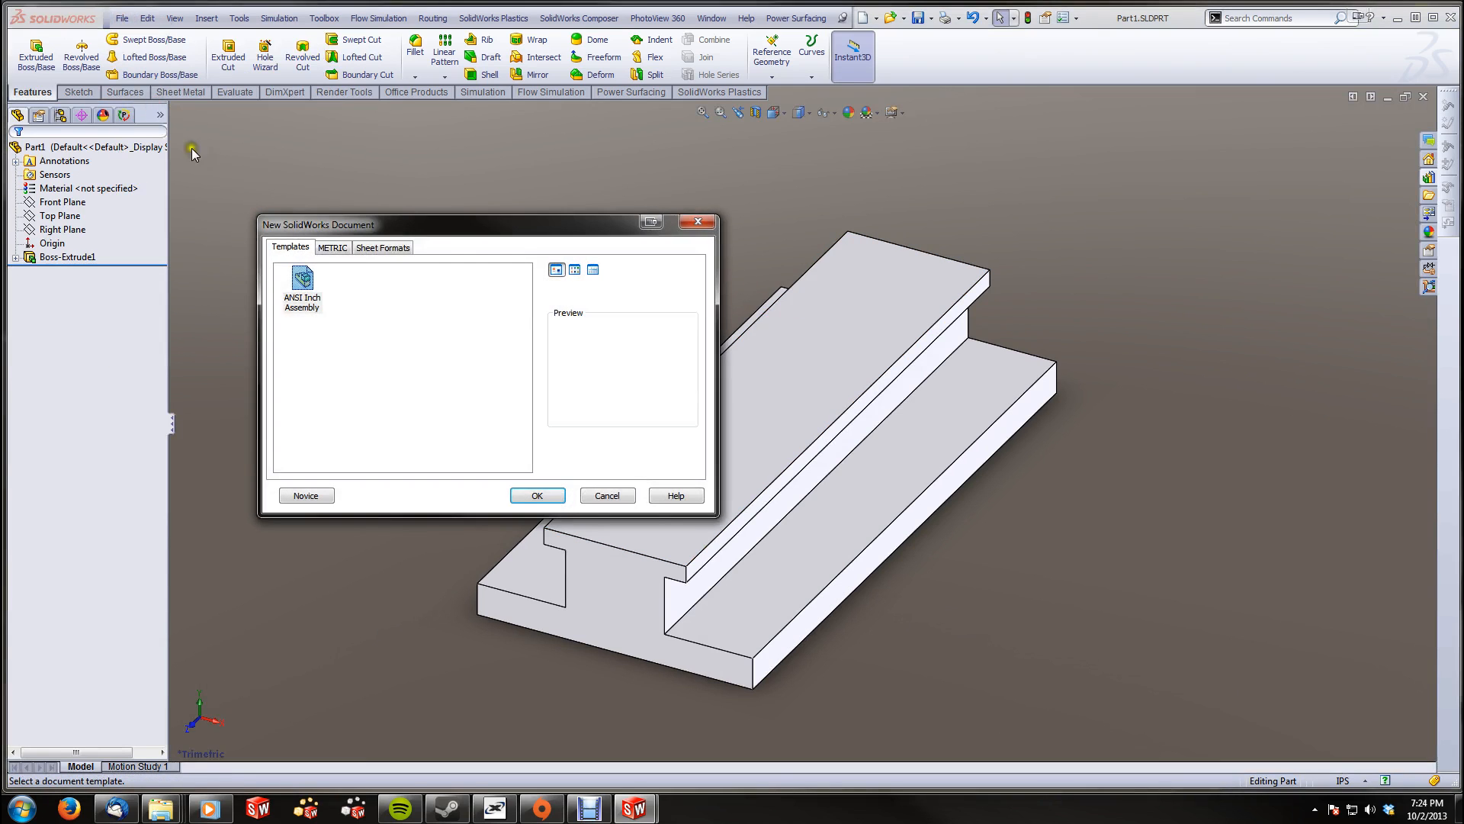
pyautogui.click(523, 496)
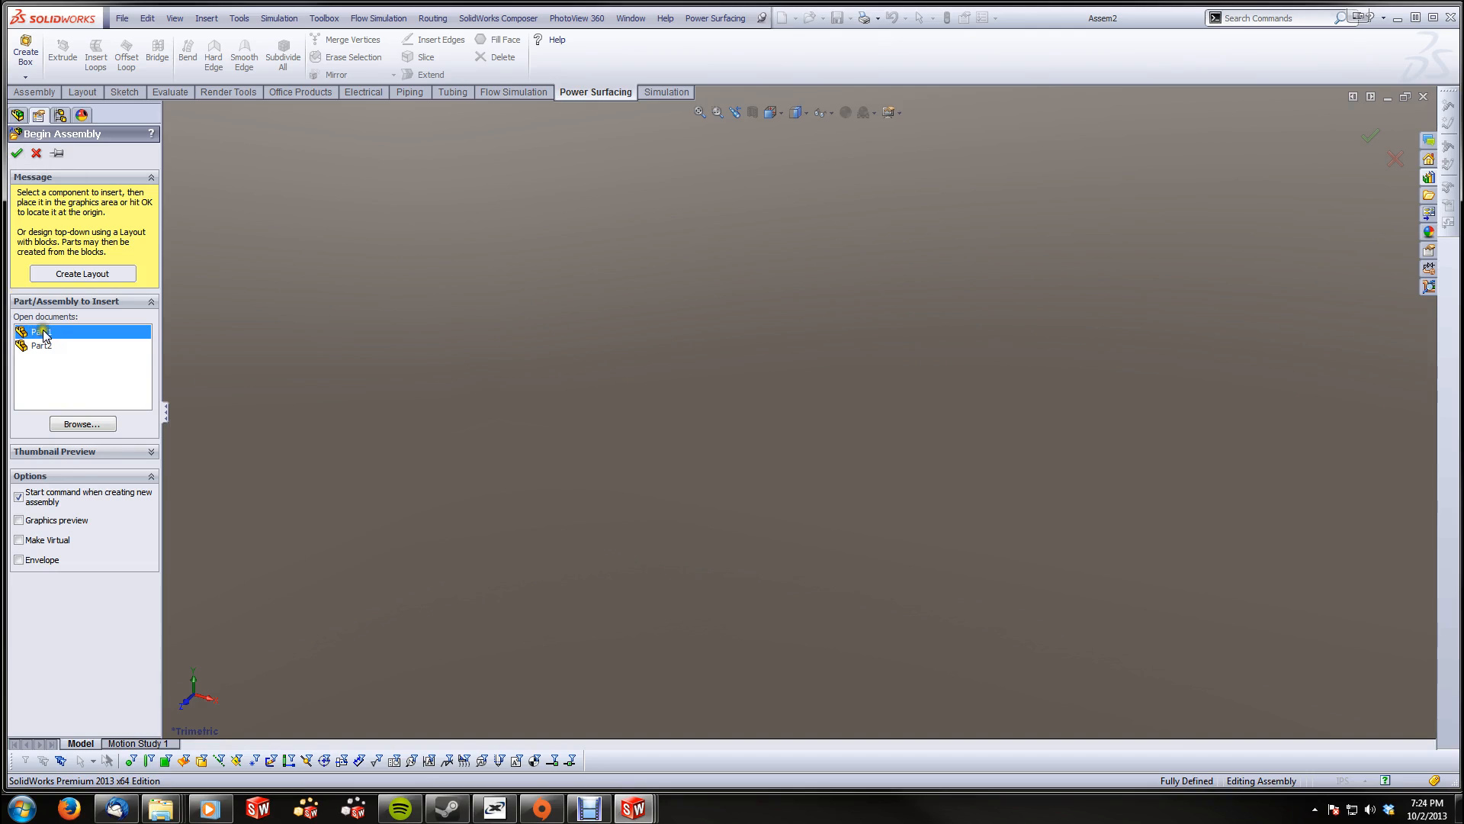
# Place Part1 at the assembly origin and compare its origin with the assembly's origin
pyautogui.click(17, 152)
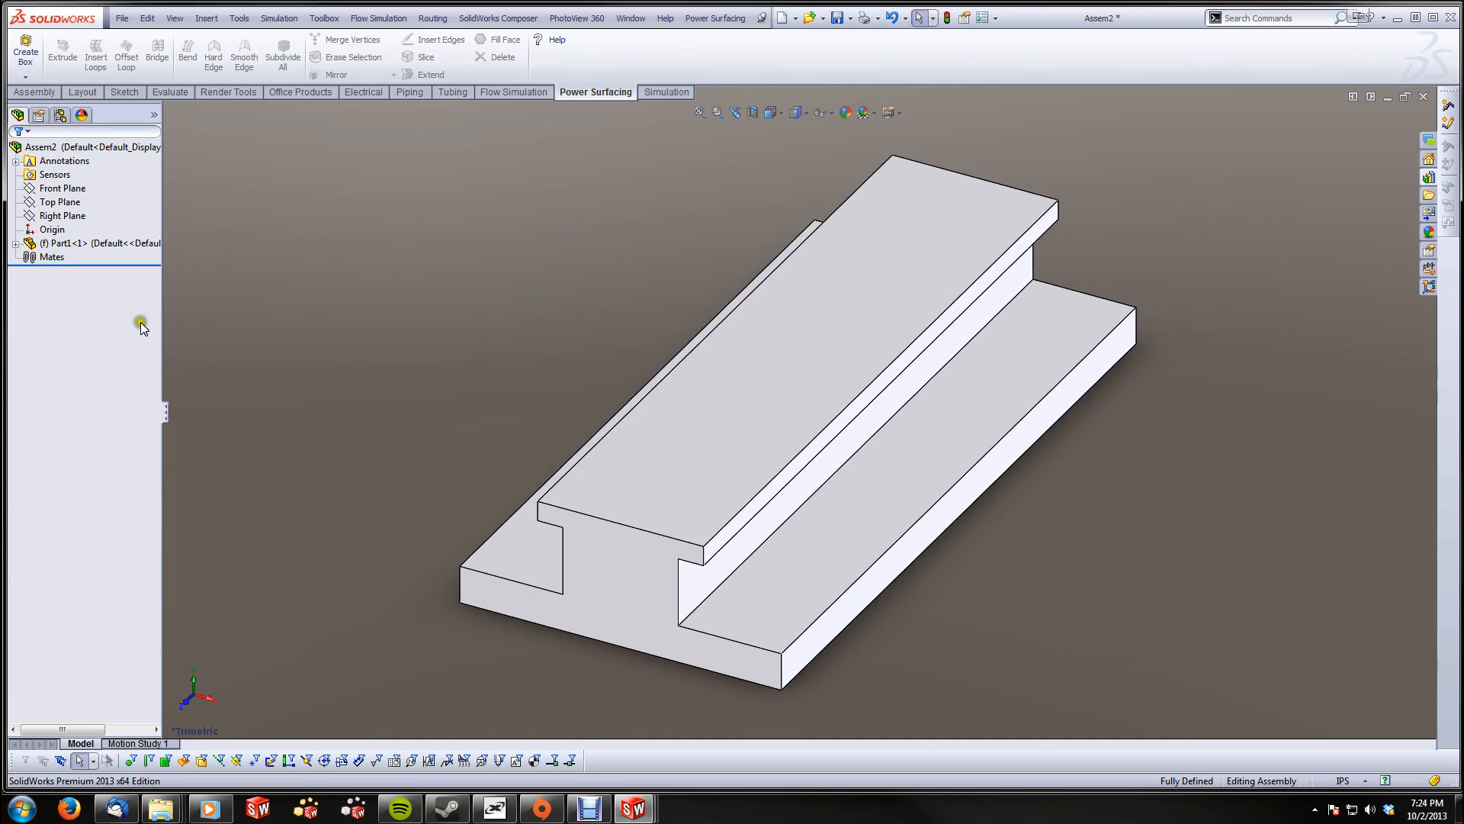
pyautogui.click(54, 230)
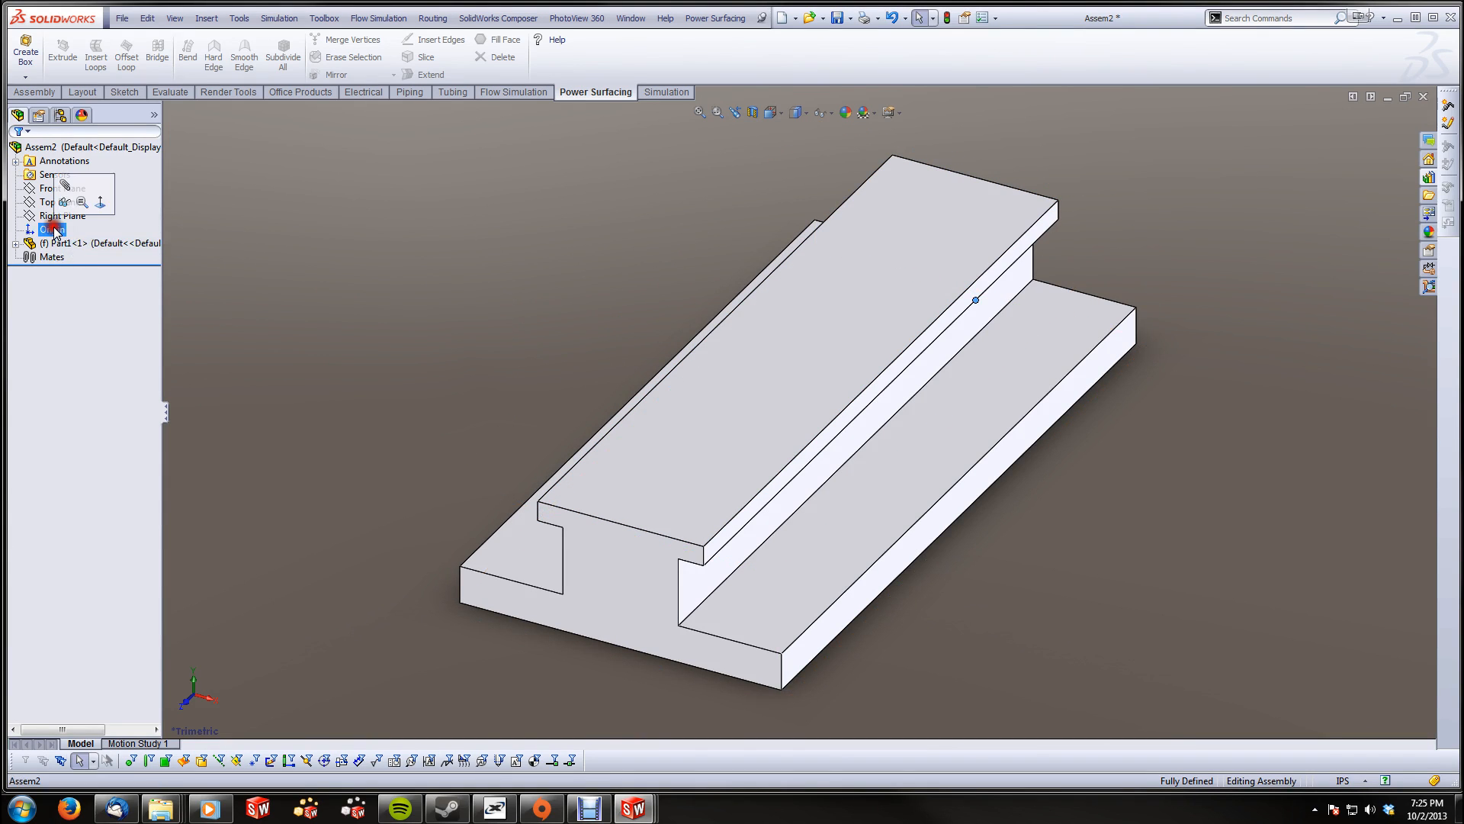
pyautogui.click(16, 244)
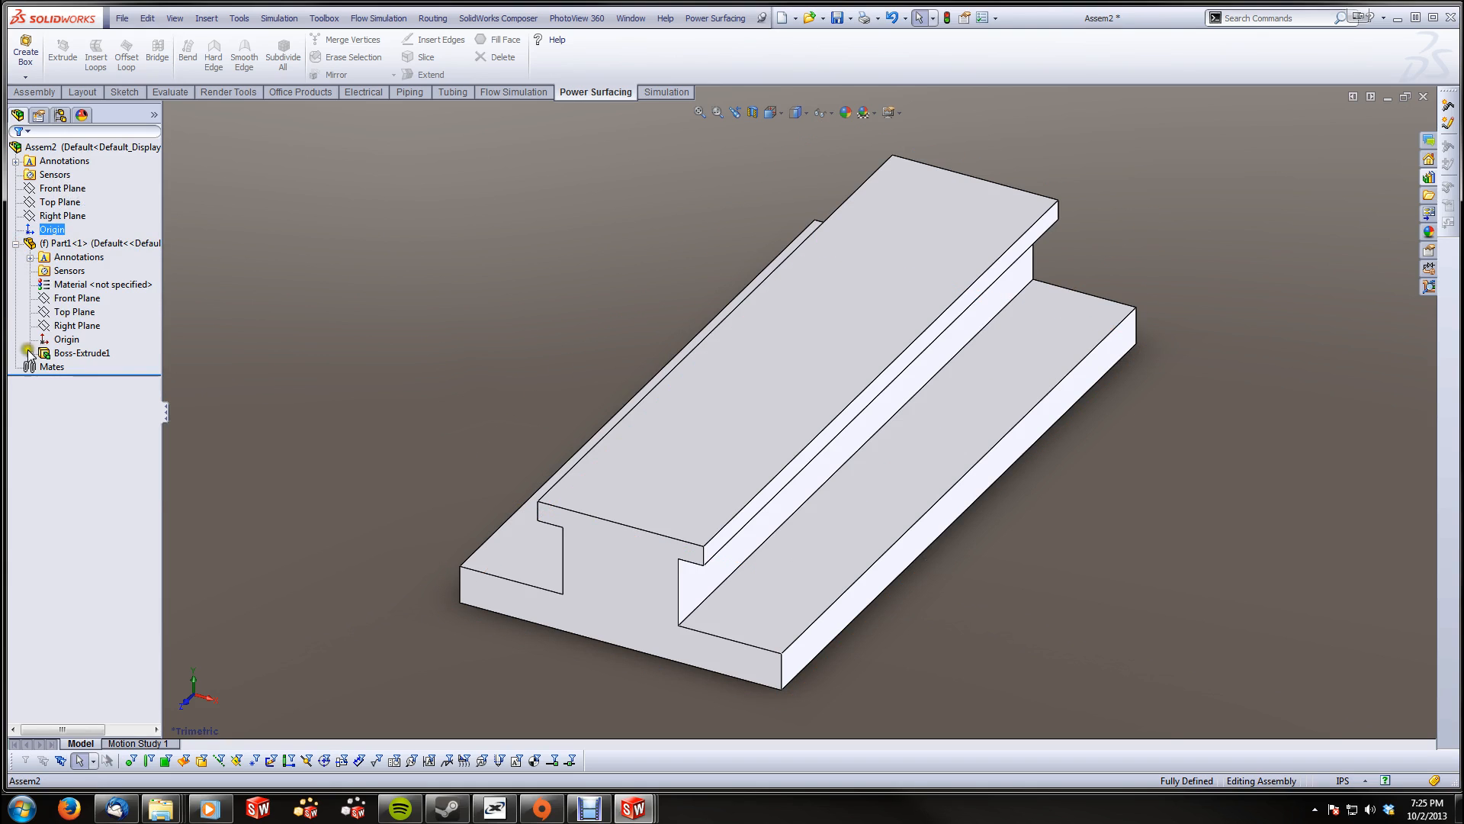
pyautogui.click(64, 340)
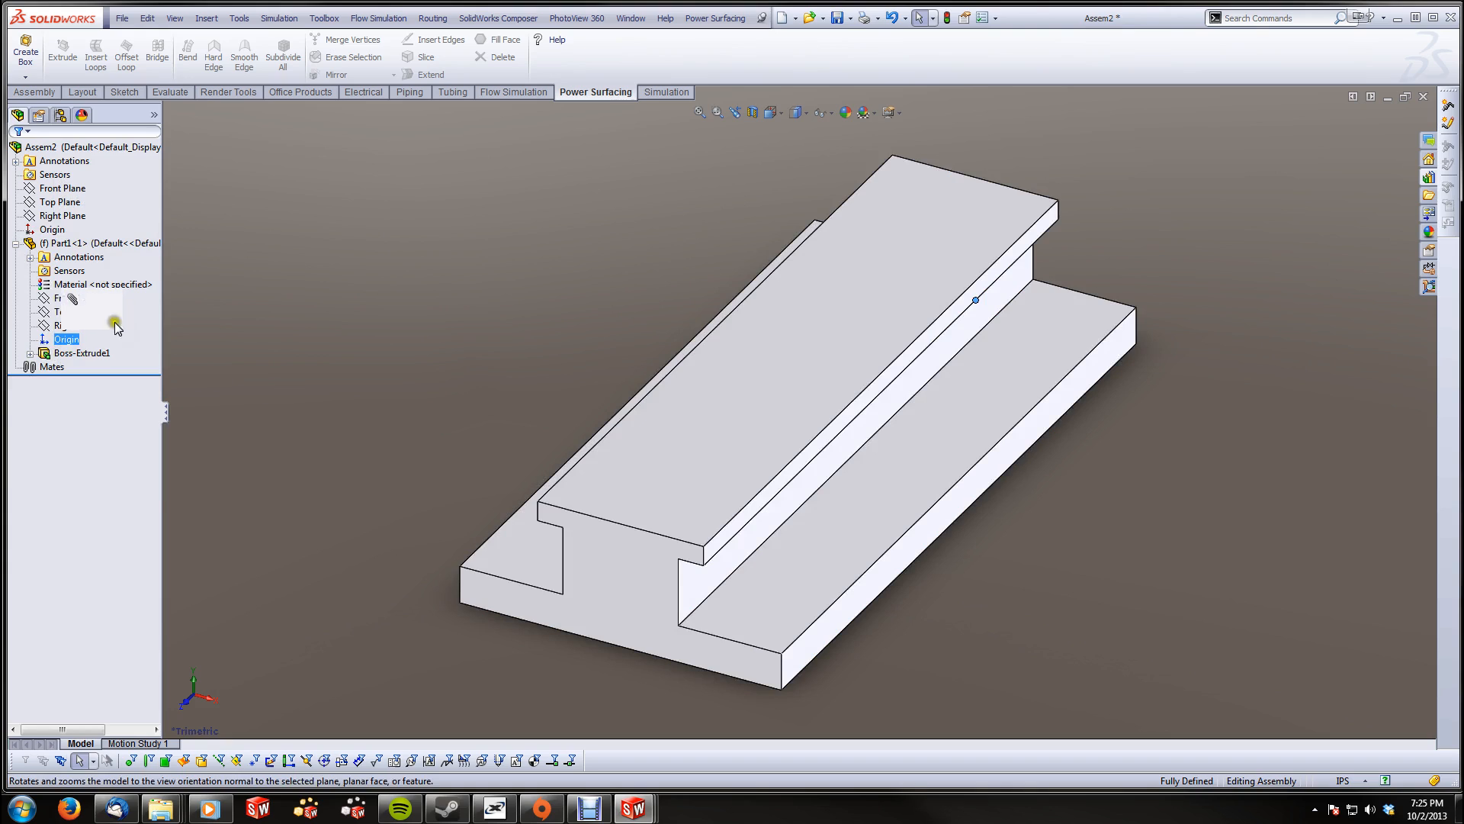
pyautogui.click(320, 208)
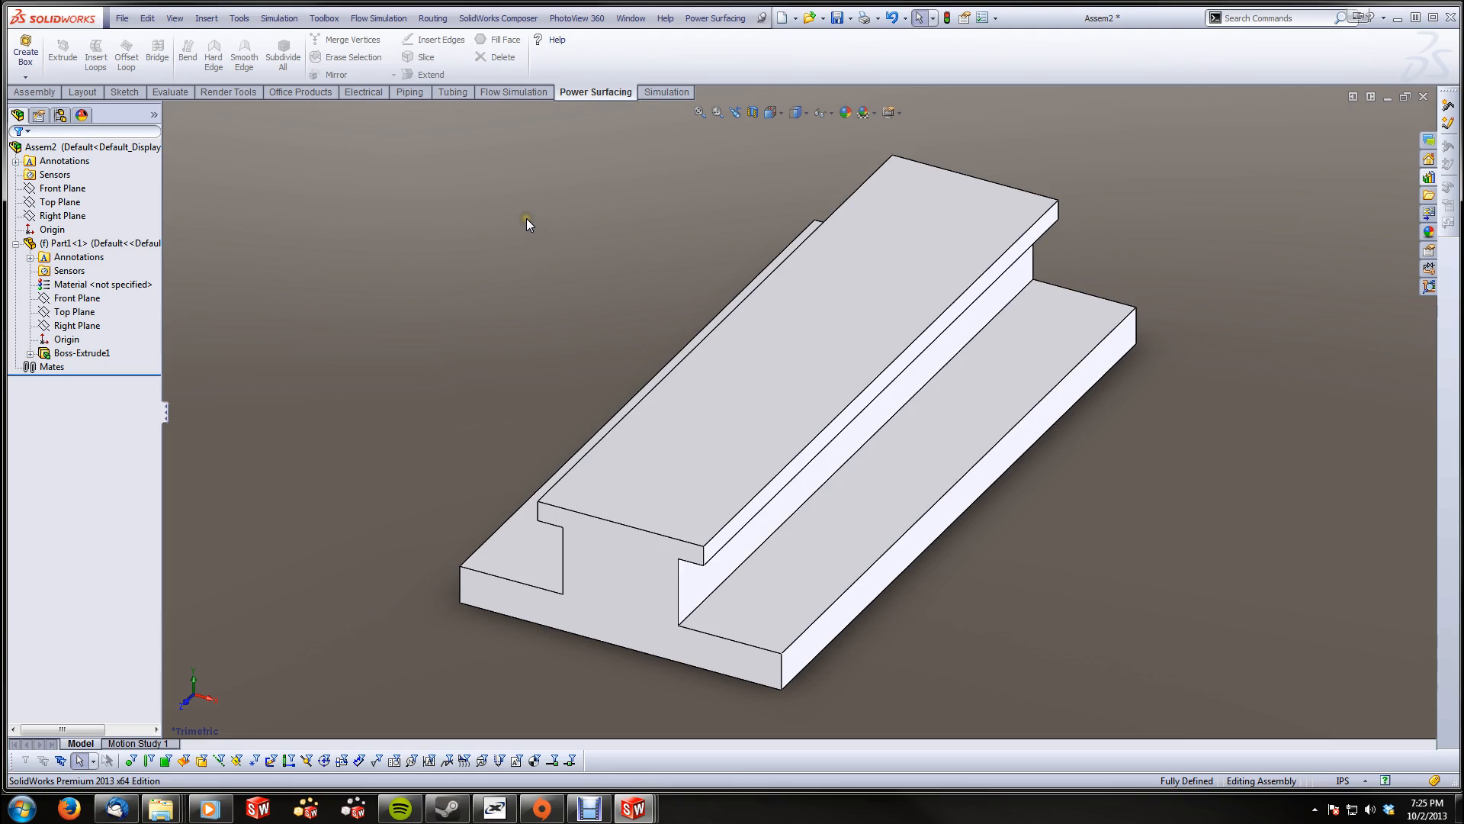
# Insert Part2 into the assembly and position it freely beside and above the rail
pyautogui.click(34, 92)
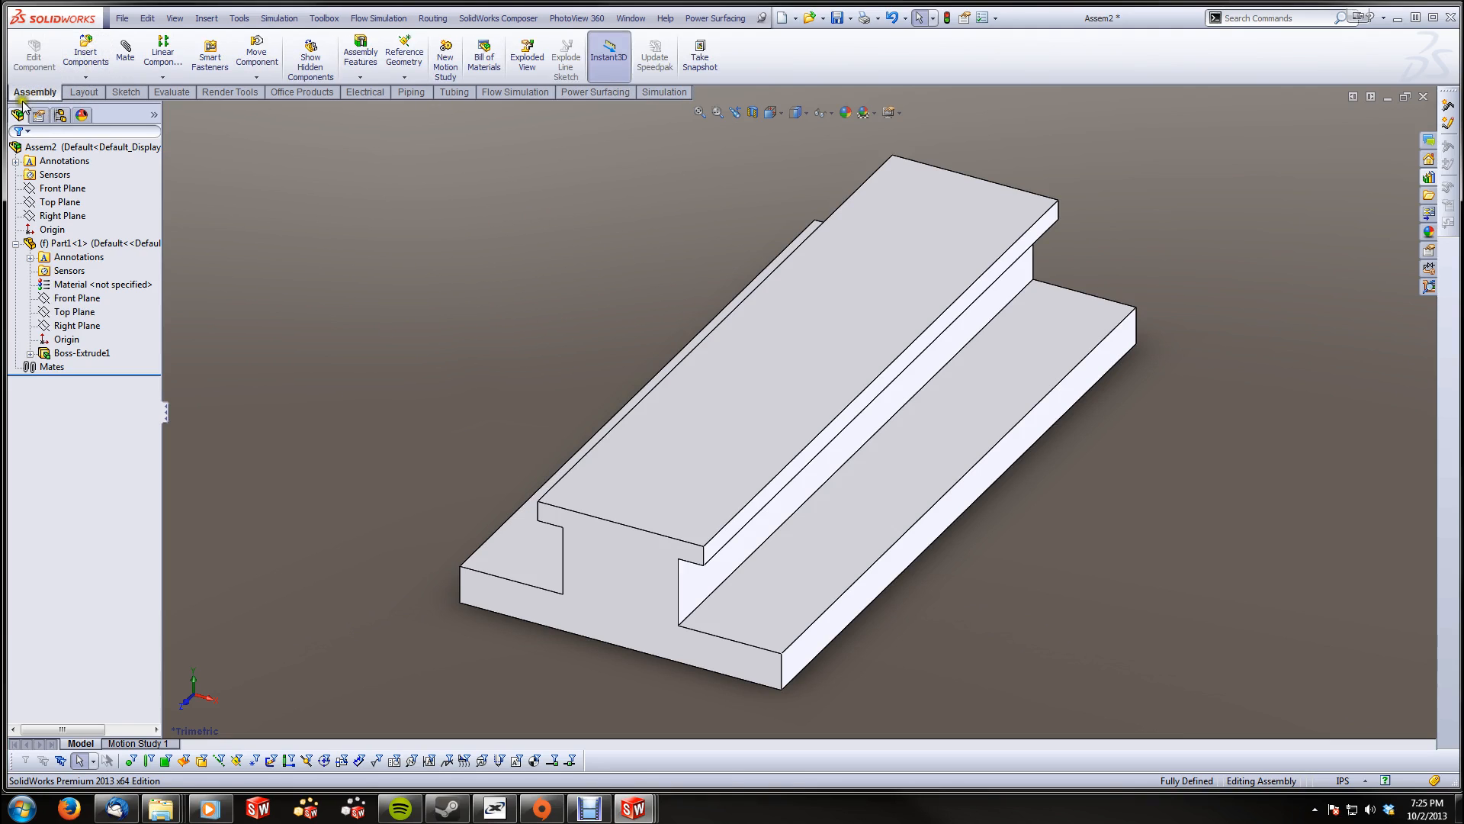
pyautogui.click(86, 52)
pyautogui.click(42, 331)
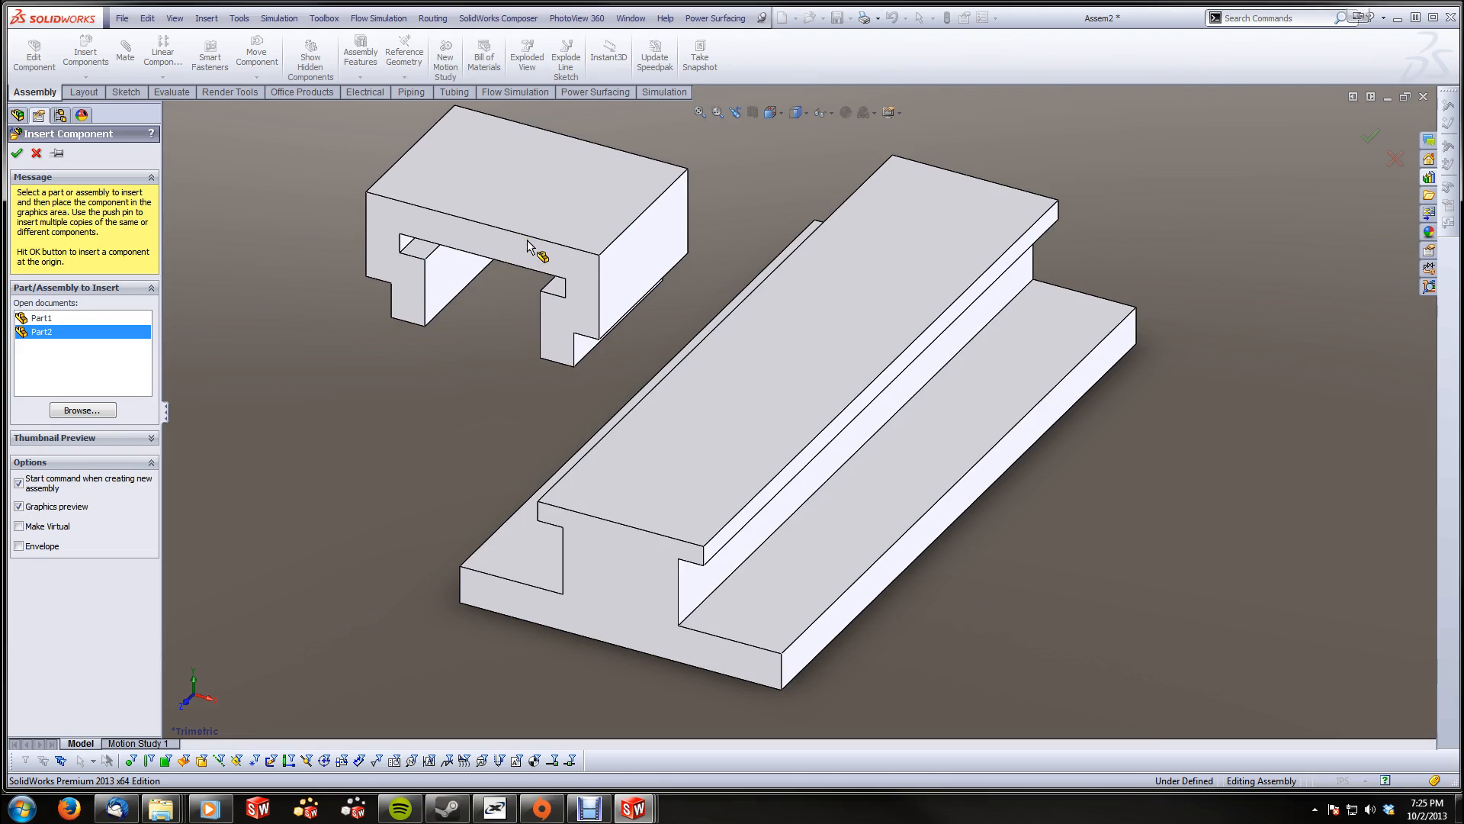
pyautogui.click(505, 260)
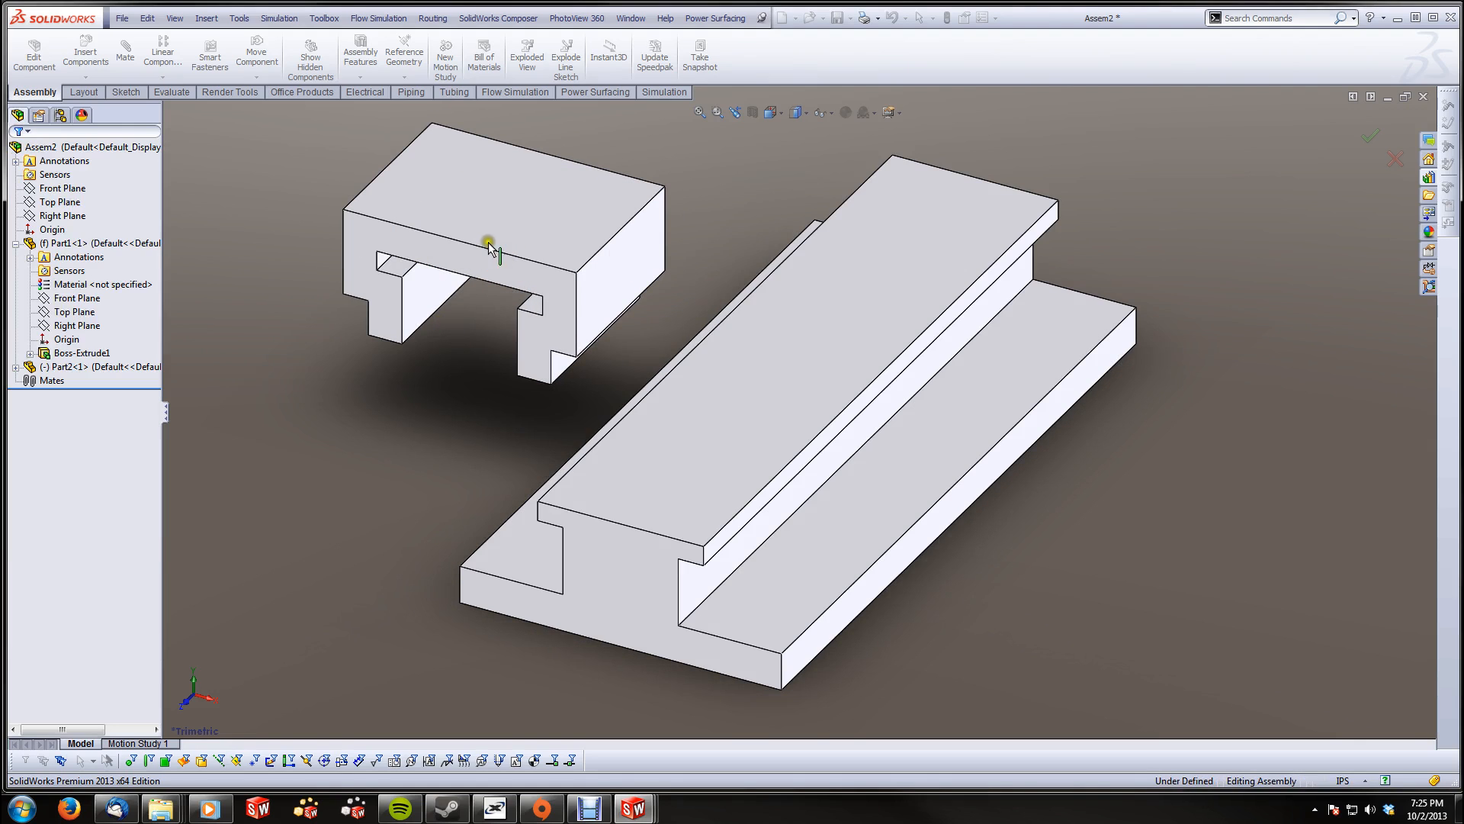
pyautogui.moveTo(492, 275); pyautogui.dragTo(410, 222)
pyautogui.click(222, 157)
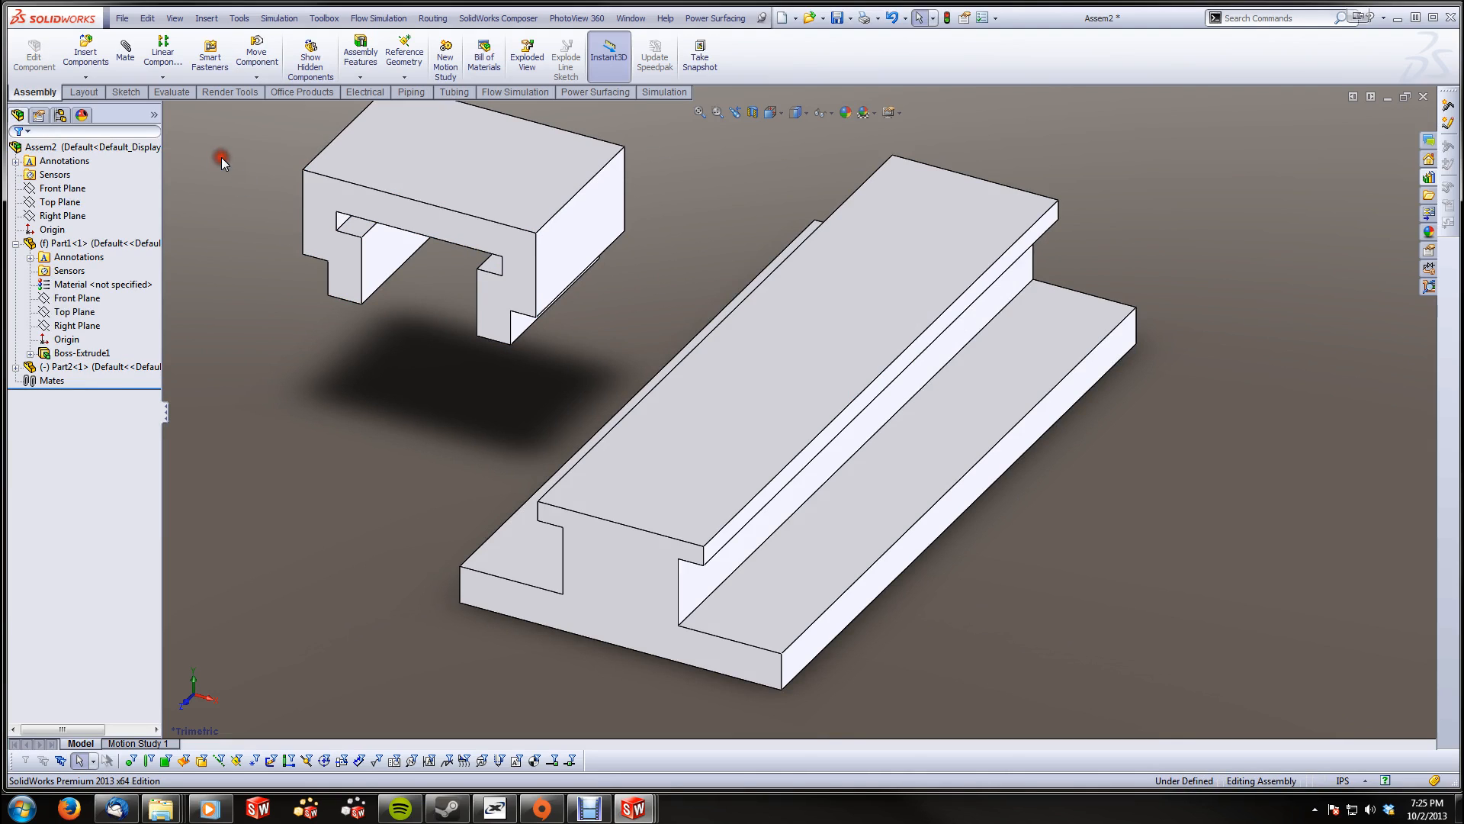
# Add a coincident mate between the Right Plane of Part1 and the Right Plane of Part2
pyautogui.click(124, 55)
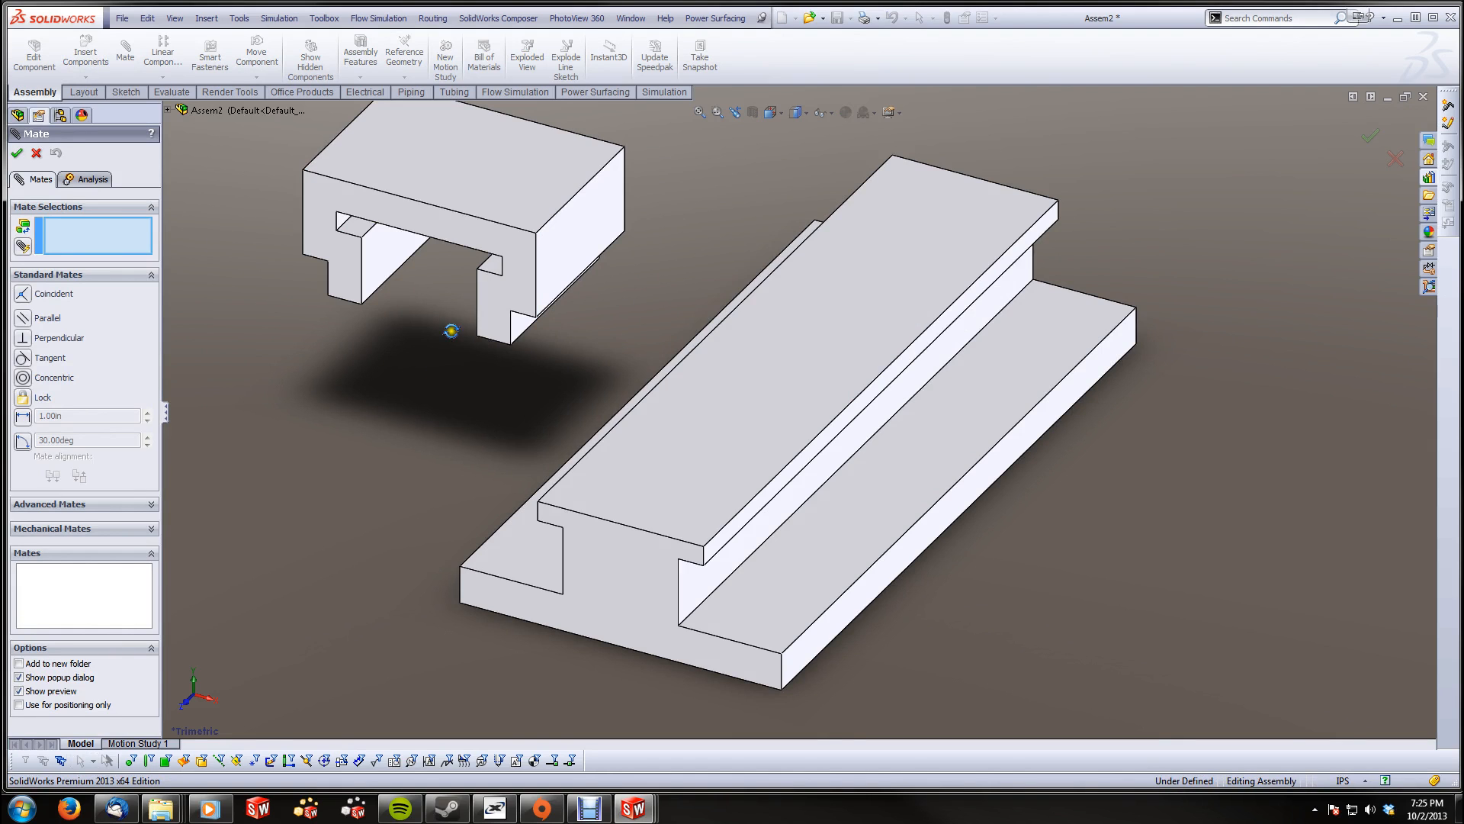
pyautogui.moveTo(441, 369); pyautogui.dragTo(476, 260, button='middle')
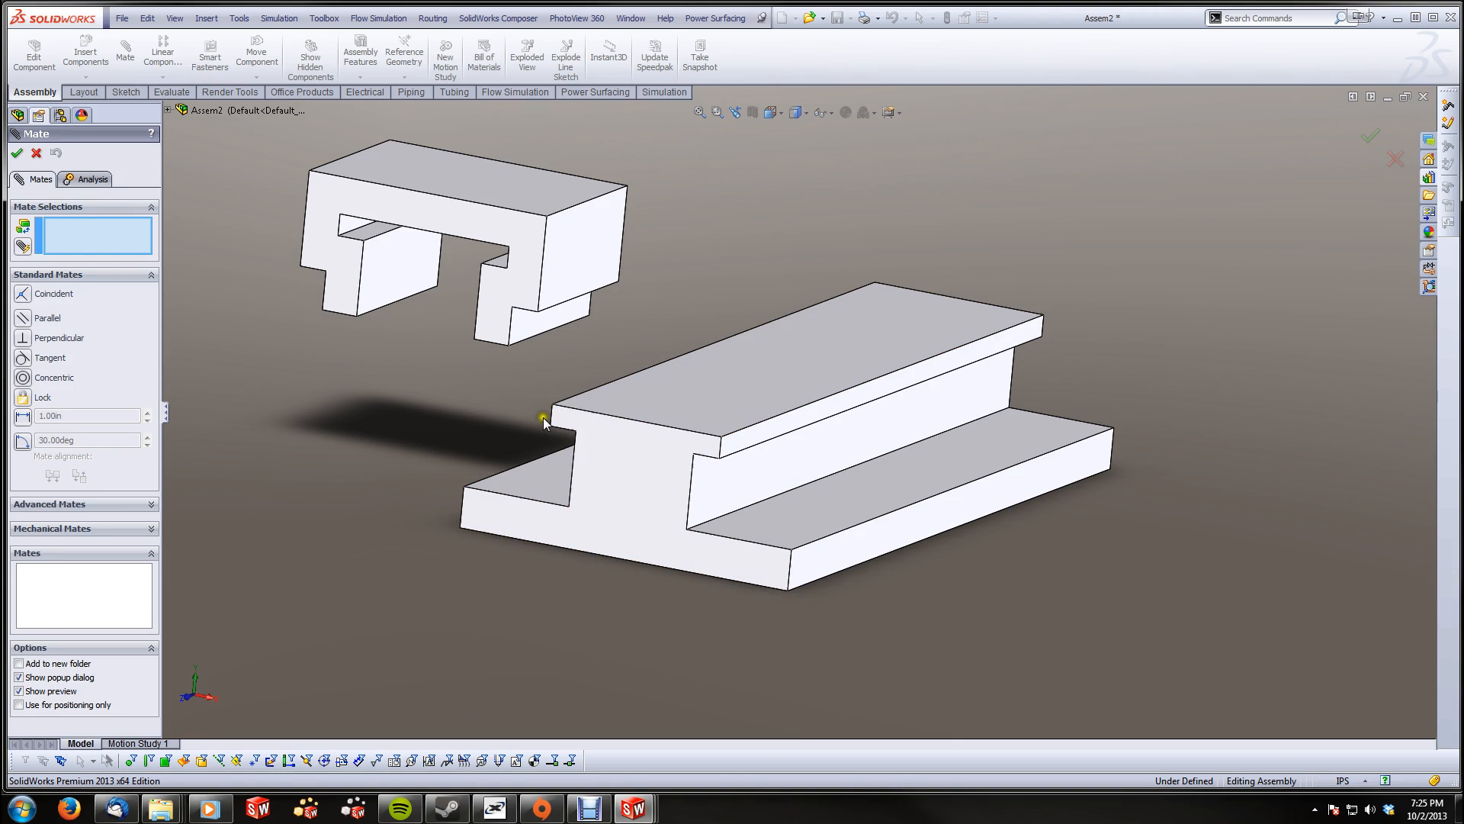
pyautogui.click(171, 109)
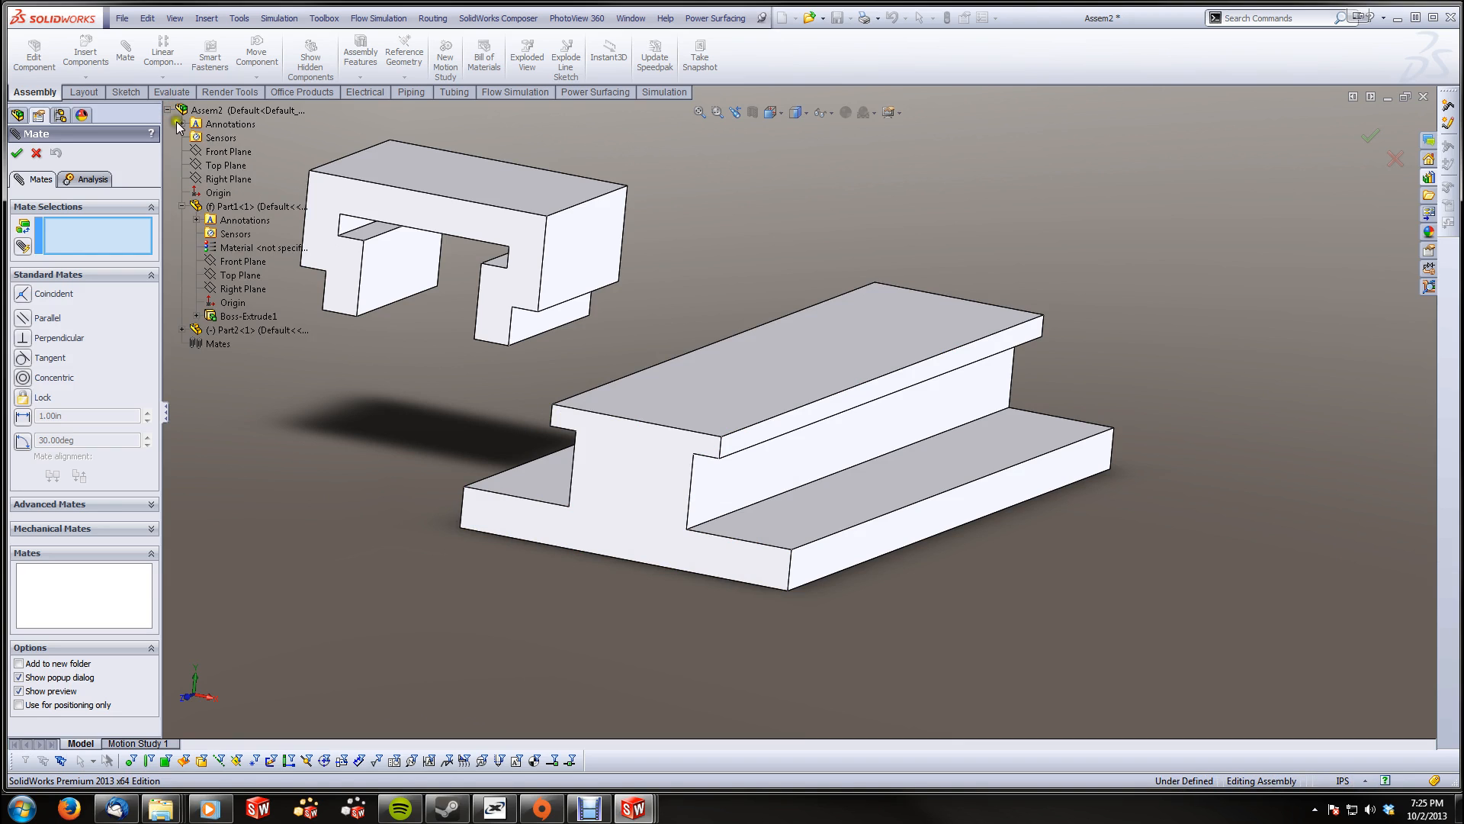
pyautogui.click(235, 290)
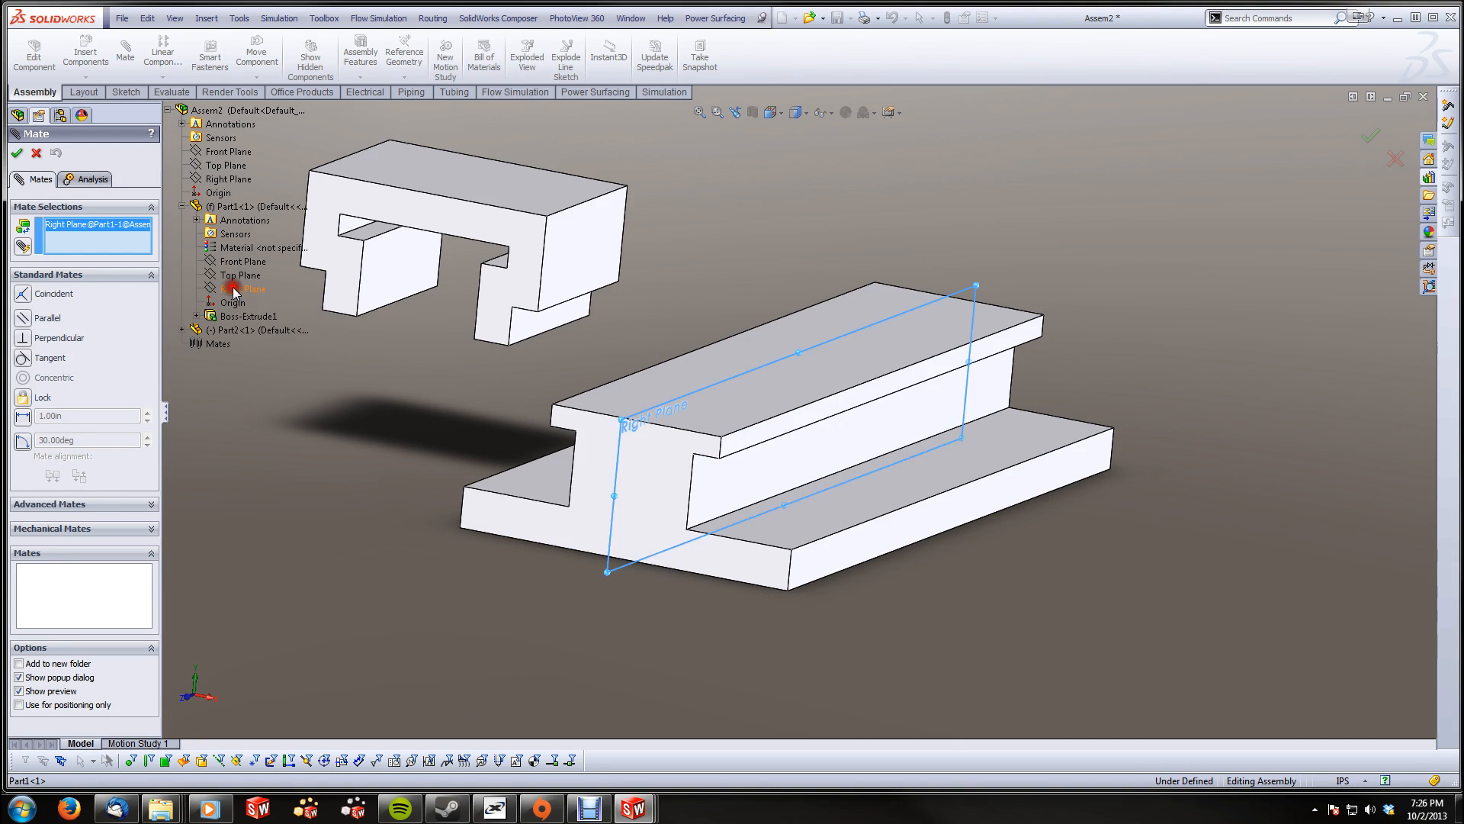
pyautogui.click(182, 330)
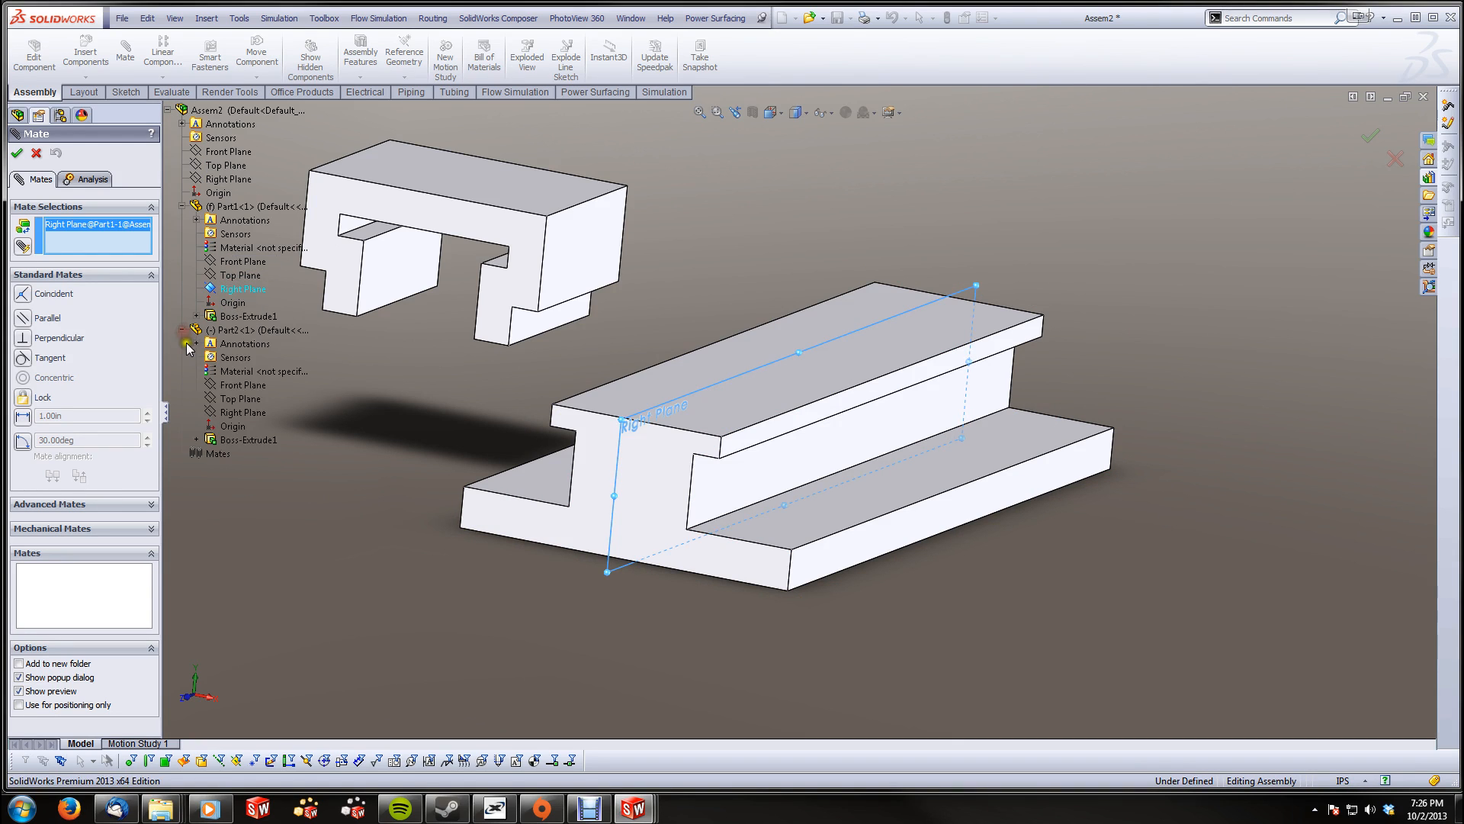
pyautogui.click(239, 414)
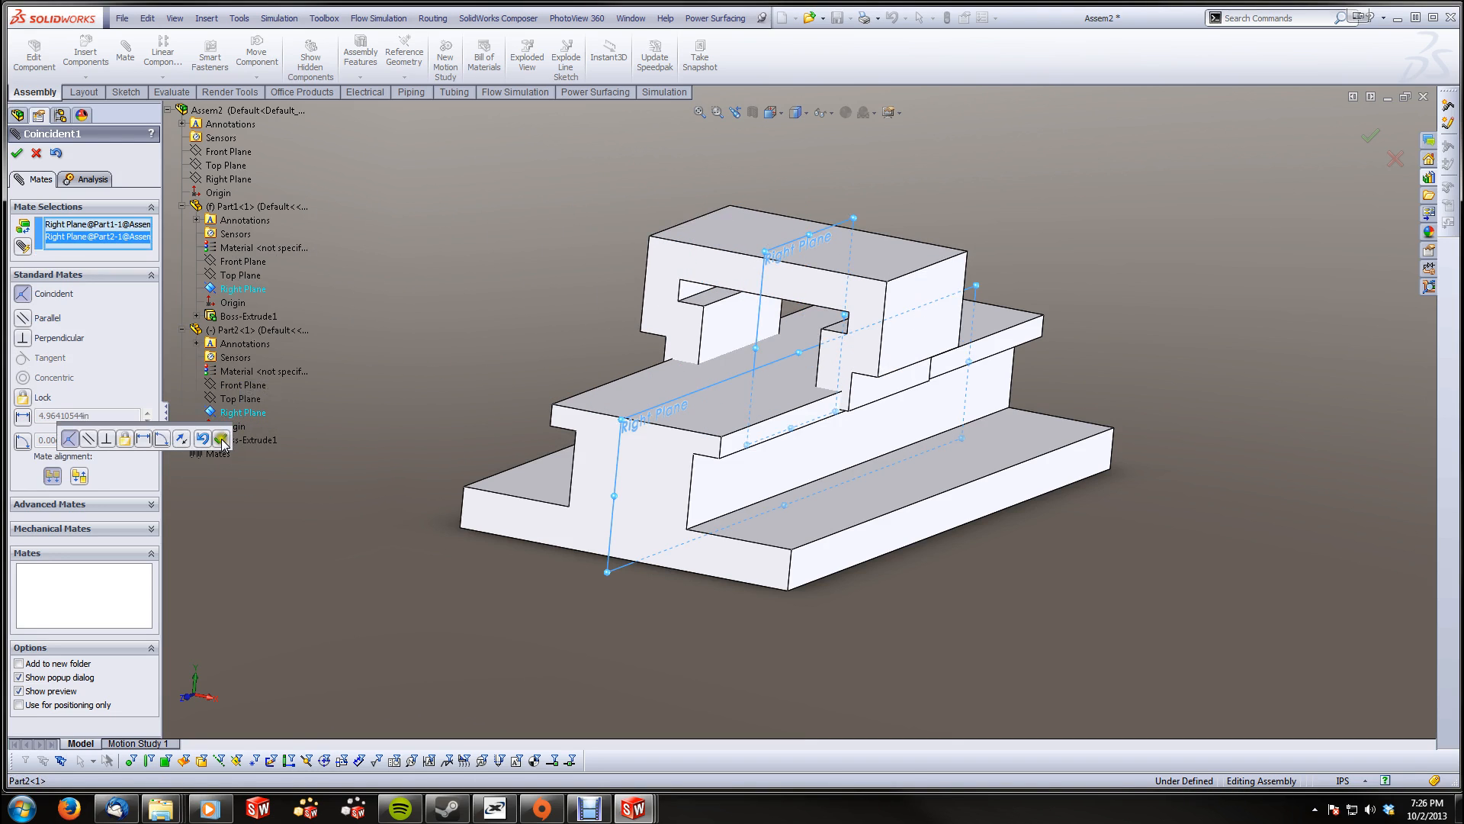
pyautogui.click(220, 438)
# Add a coincident mate between the slider's inner upper channel face and the rail's top face
pyautogui.moveTo(595, 336); pyautogui.dragTo(611, 245, button='middle')
pyautogui.scroll(-5, 784, 268)
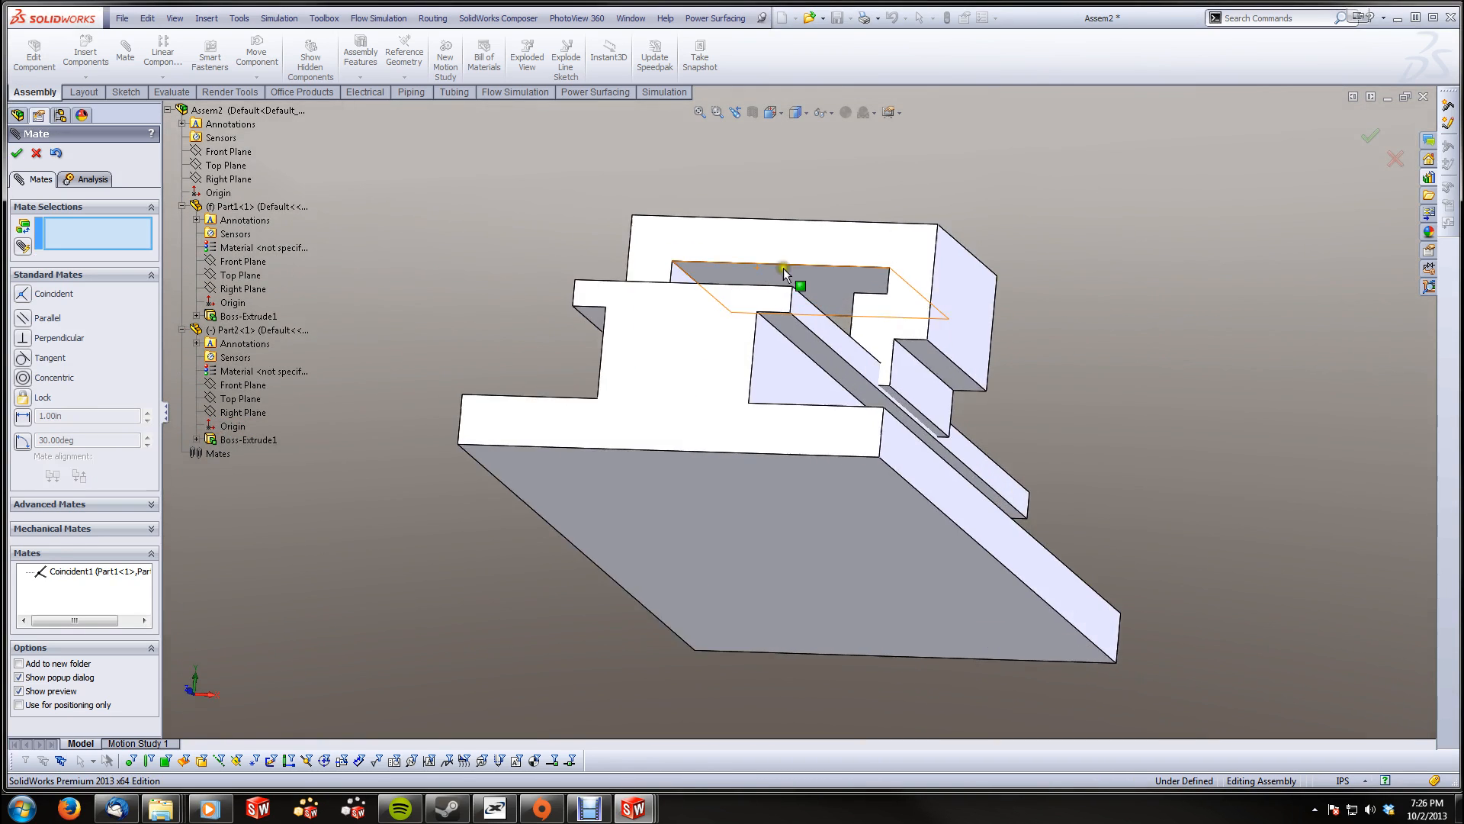
pyautogui.click(848, 314)
pyautogui.moveTo(849, 314); pyautogui.dragTo(824, 413, button='middle')
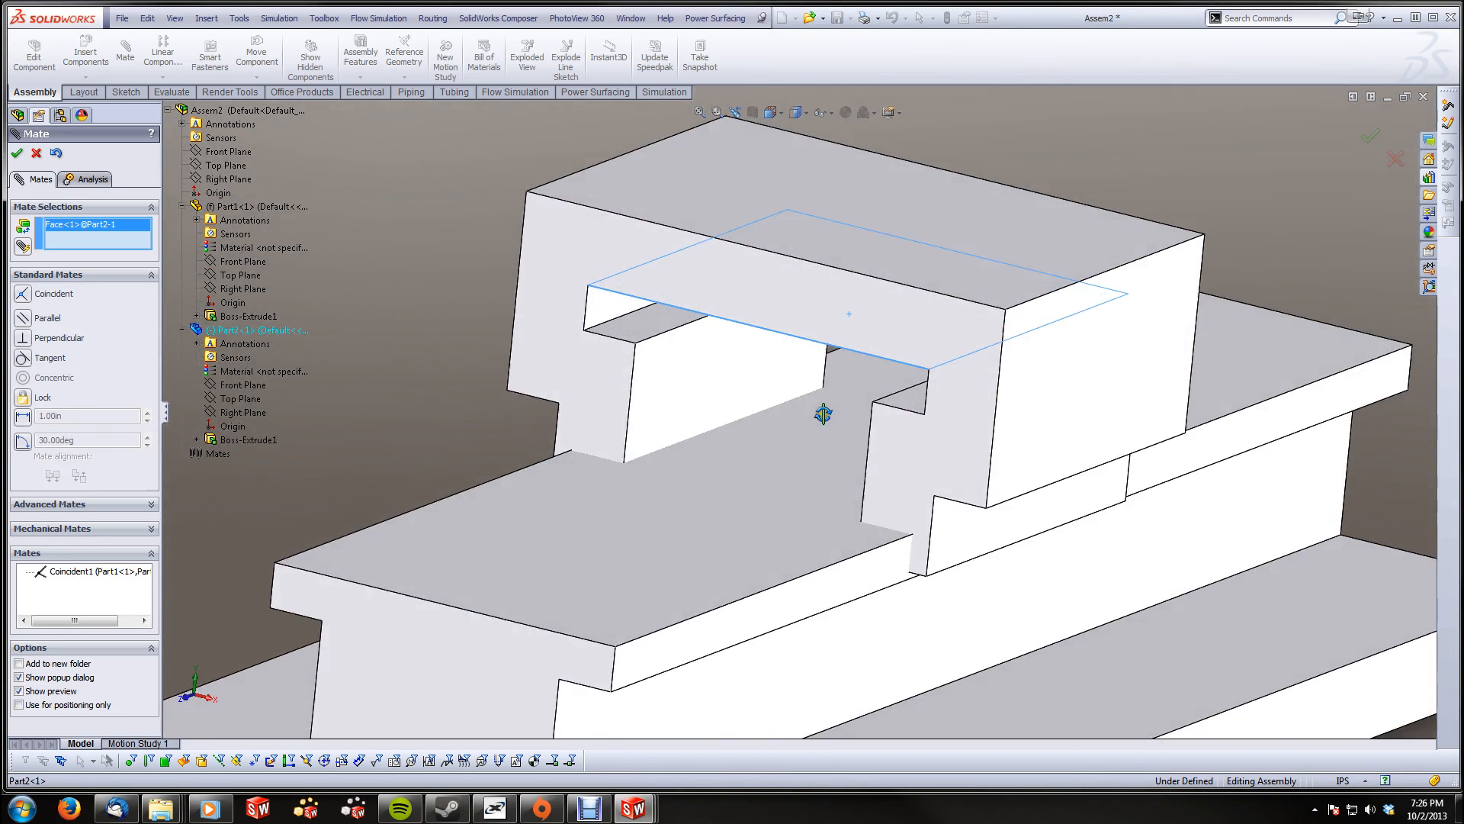
pyautogui.click(767, 511)
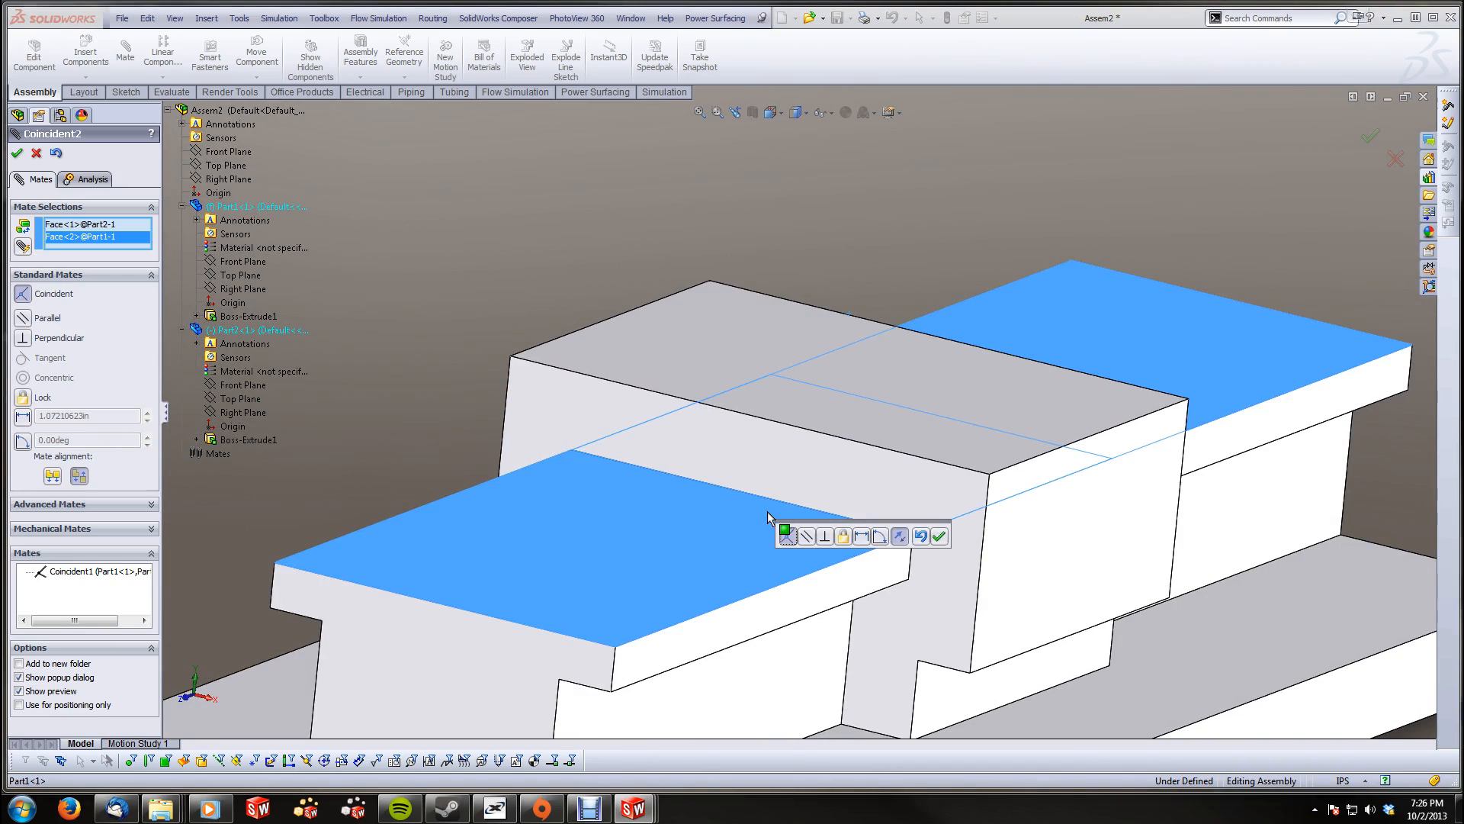
pyautogui.scroll(3, 592, 528)
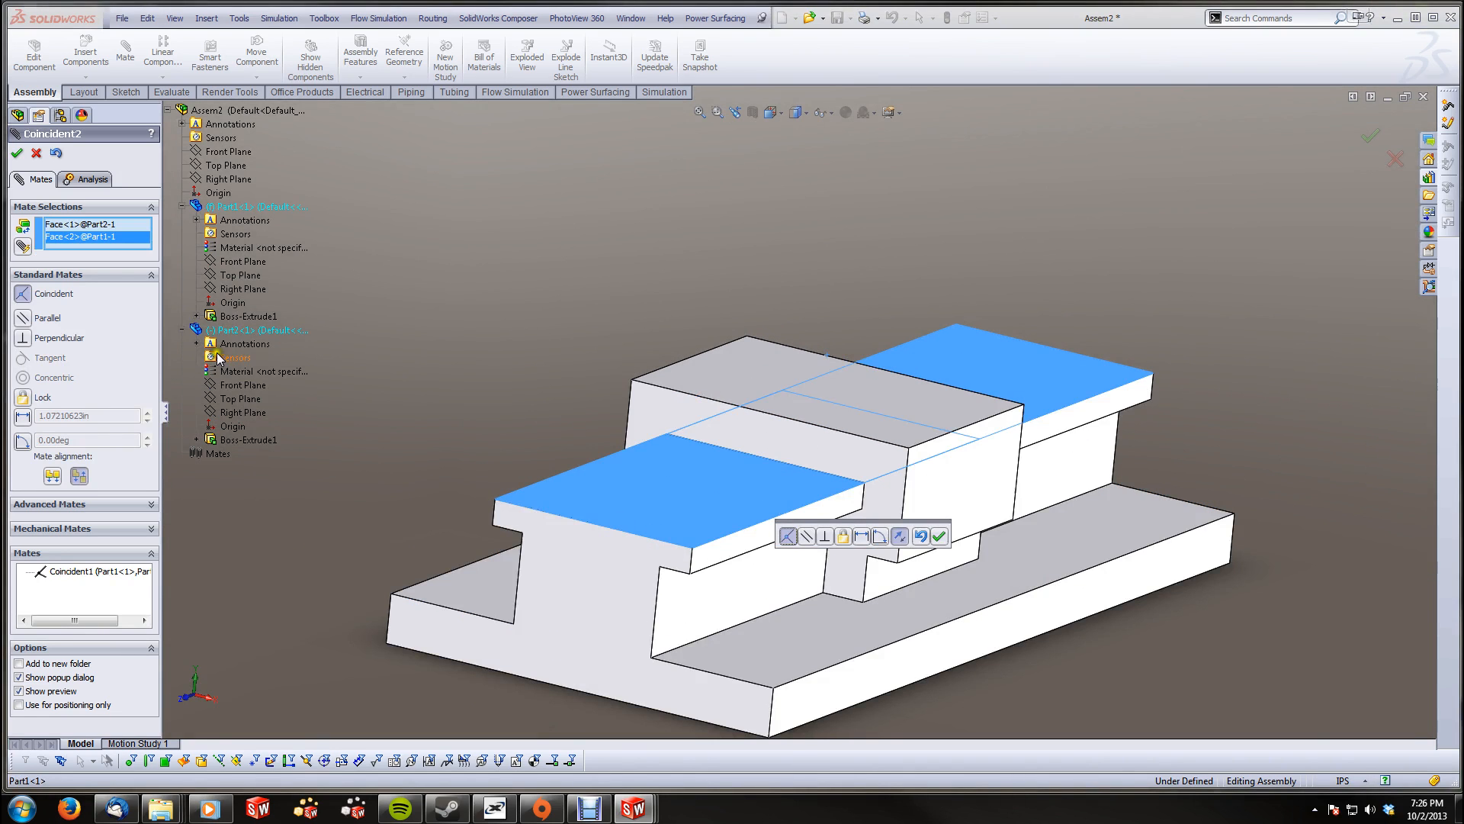
pyautogui.click(17, 153)
# Move the slider along the rail toward its near end to test its travel
pyautogui.click(417, 225)
pyautogui.scroll(2, 716, 305)
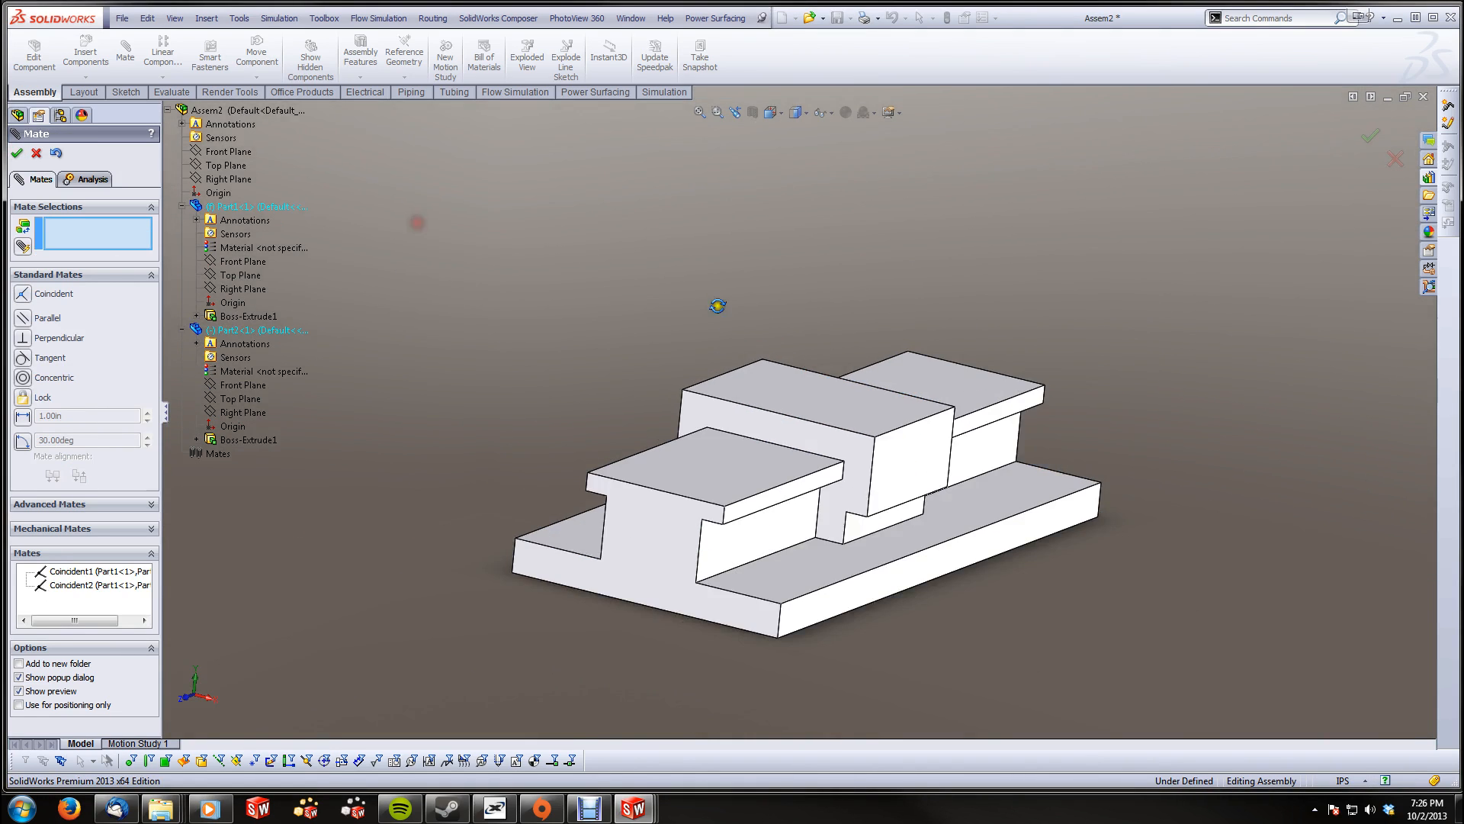
pyautogui.moveTo(718, 307); pyautogui.dragTo(755, 417, button='middle')
pyautogui.moveTo(755, 420); pyautogui.dragTo(759, 523)
pyautogui.click(638, 288)
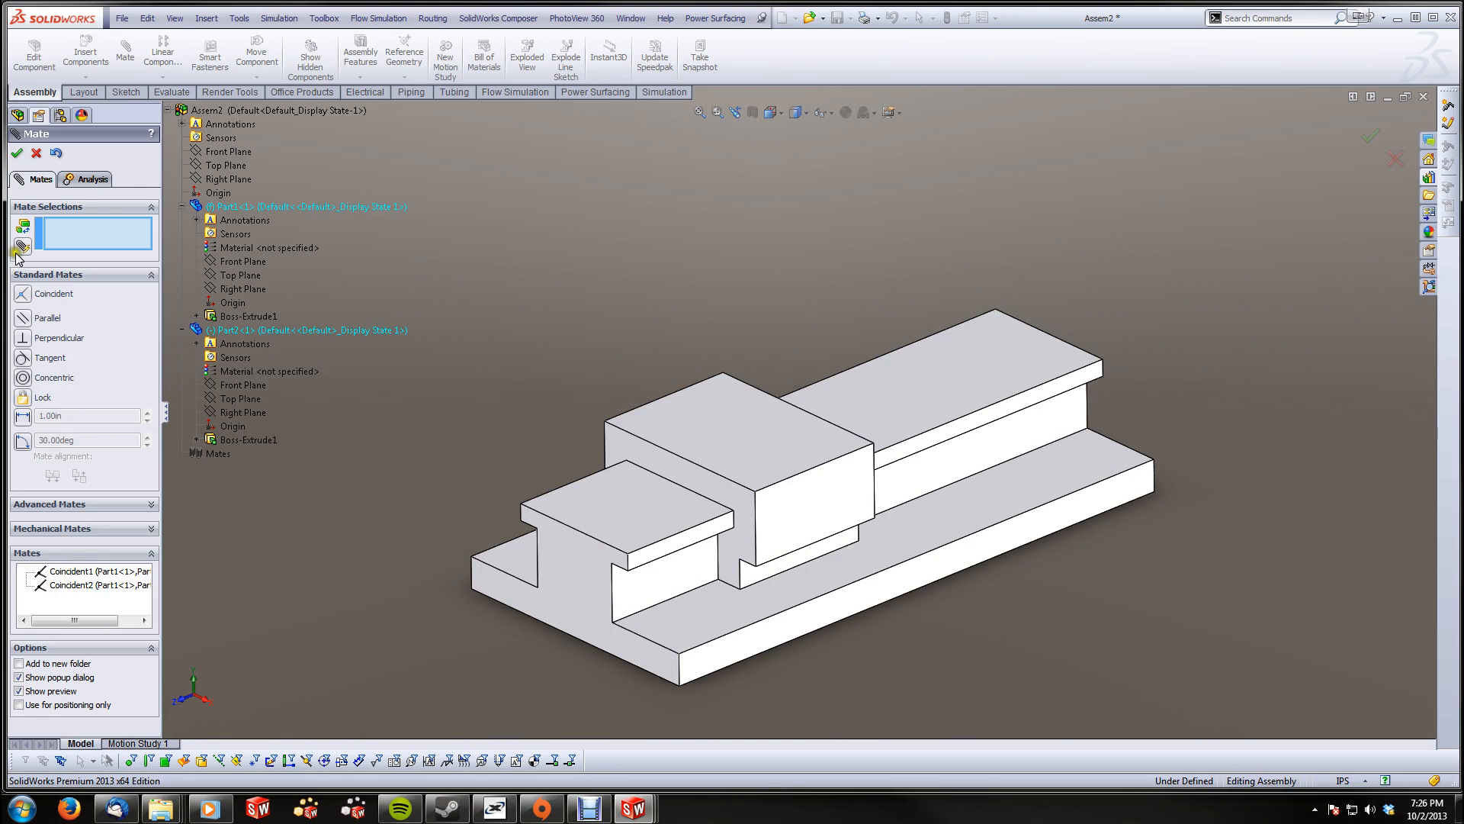
# Start an advanced limit distance mate with a 0 in distance between the slider's end face and the rail's matching end face
pyautogui.click(47, 499)
pyautogui.click(73, 506)
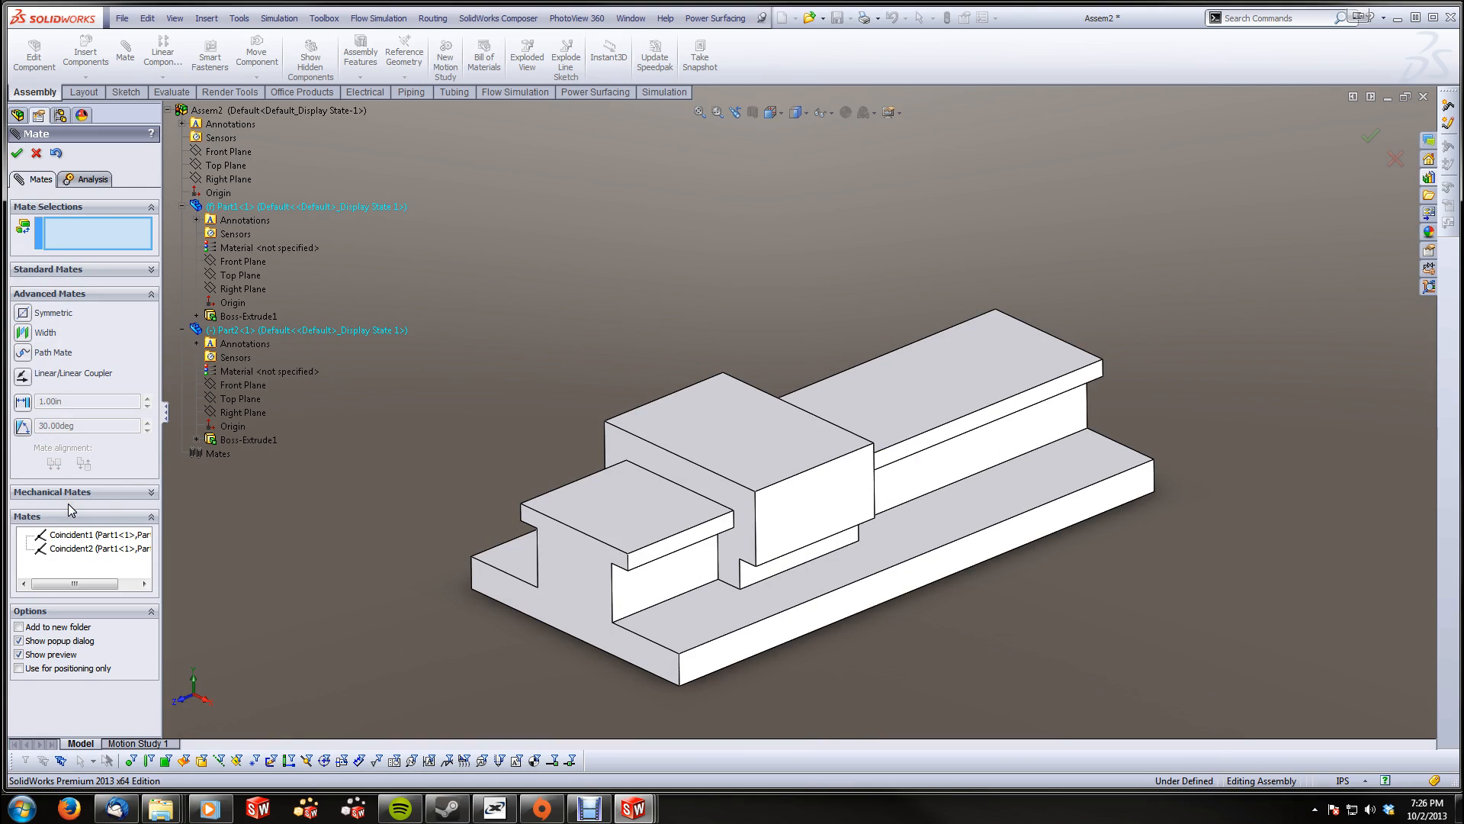
pyautogui.click(24, 406)
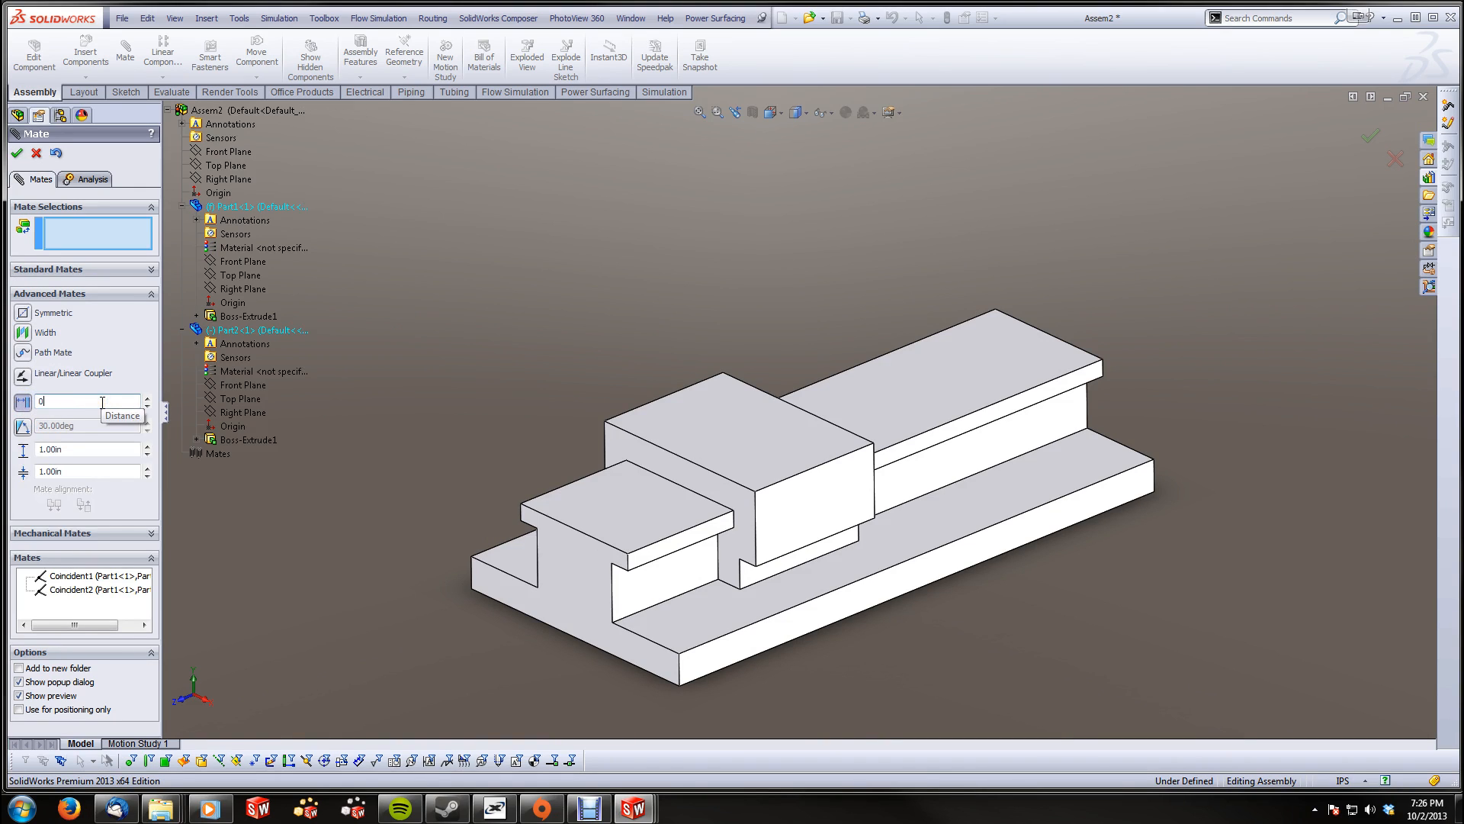
pyautogui.click(647, 456)
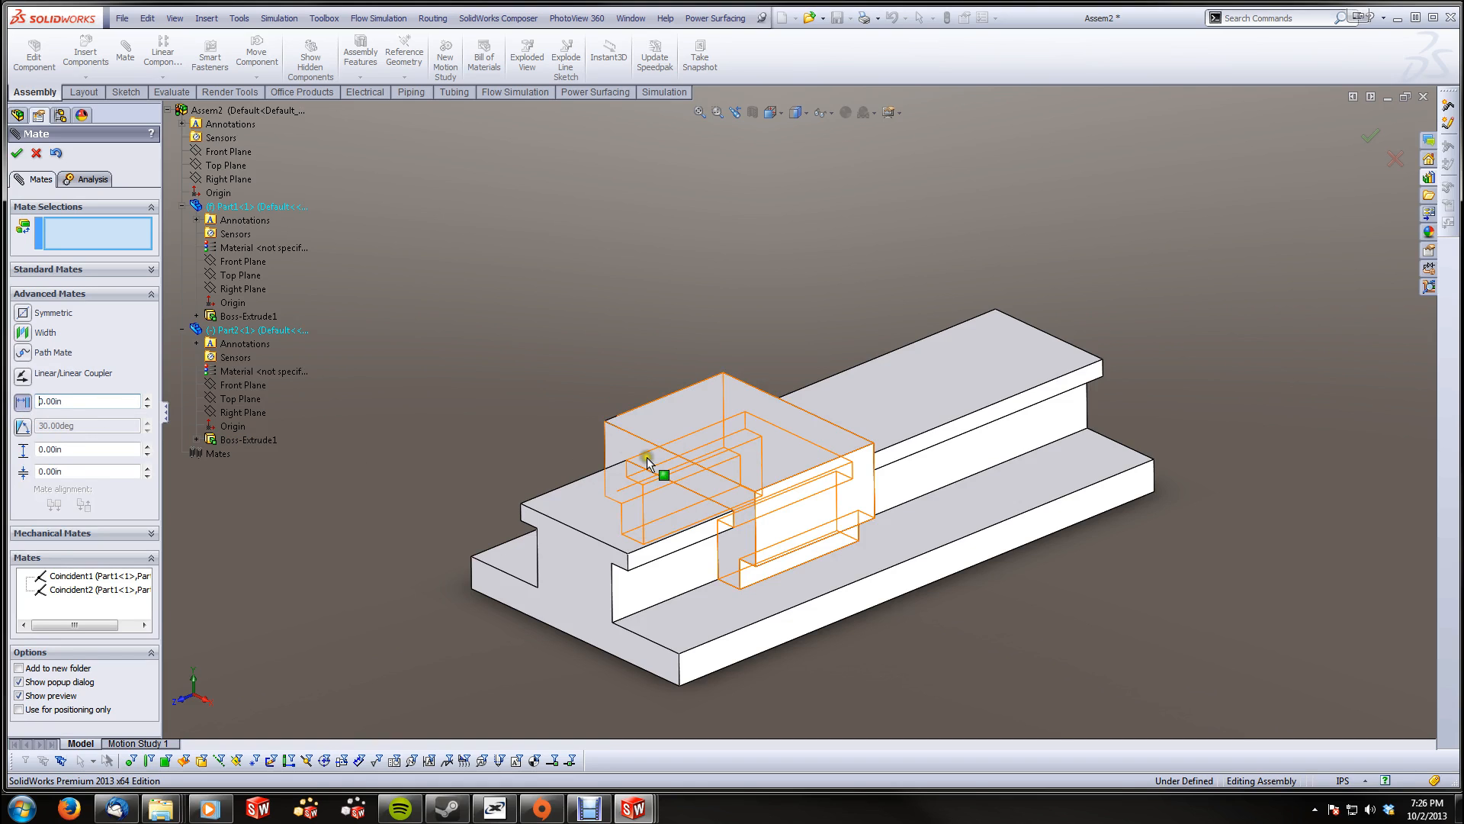
pyautogui.click(624, 450)
pyautogui.click(569, 584)
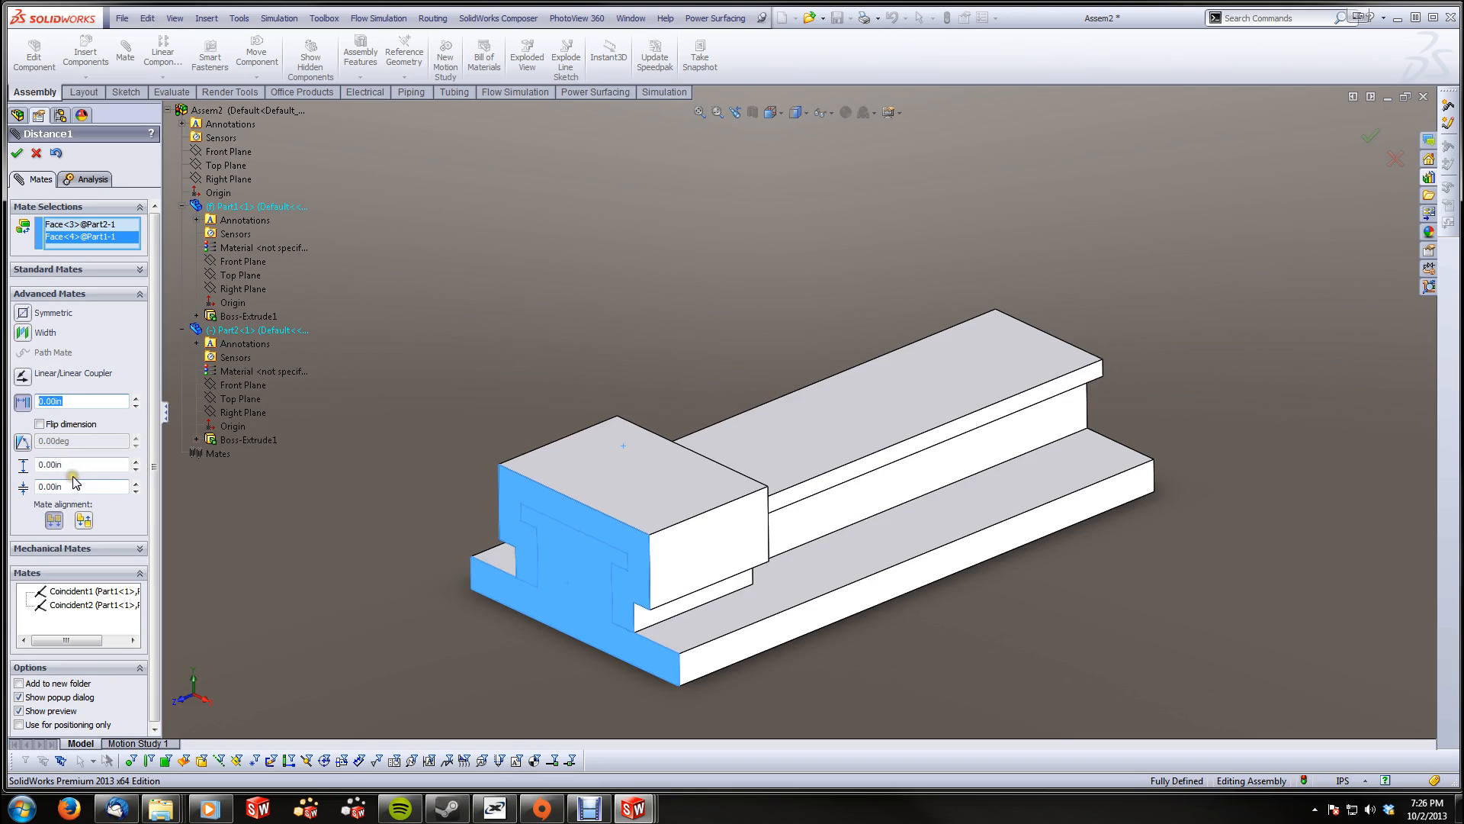
# Set the limit mate's maximum value to 7.5 in and its distance to 7.5 in, then accept the mate and finish mating
pyautogui.click(80, 465)
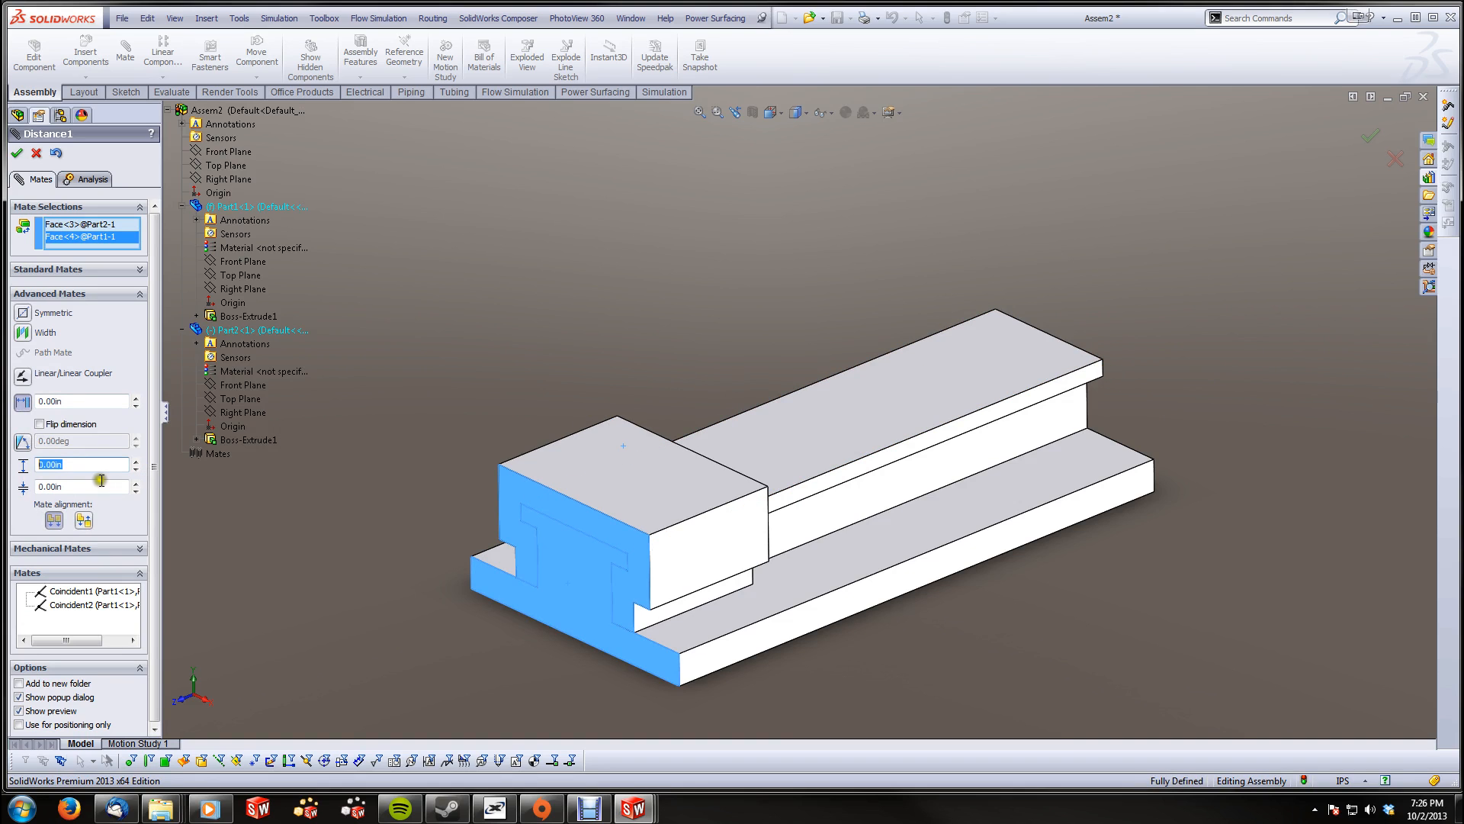
pyautogui.moveTo(709, 533); pyautogui.dragTo(663, 500, button='middle')
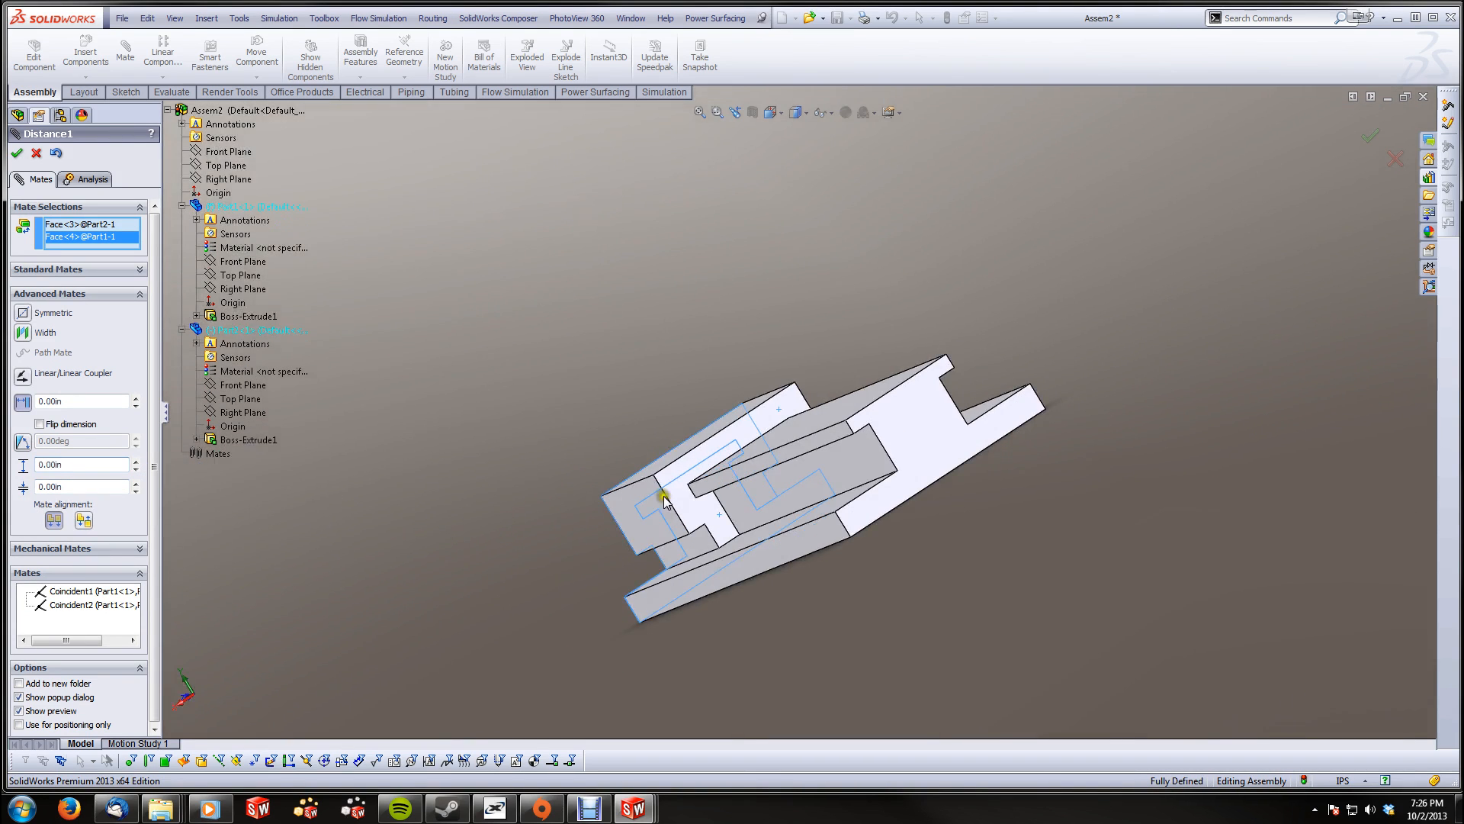
pyautogui.moveTo(925, 442); pyautogui.dragTo(894, 424, button='middle')
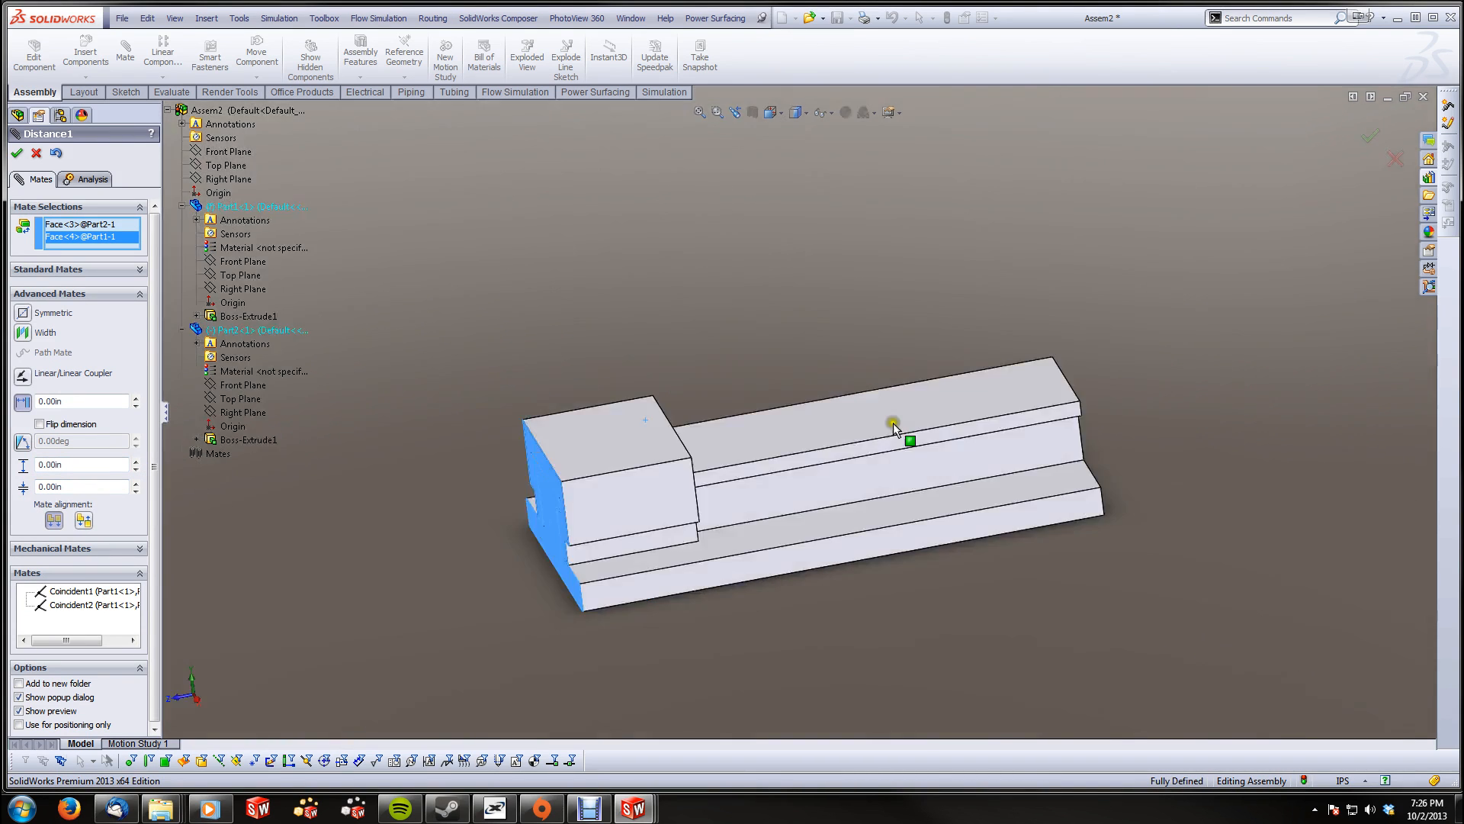
pyautogui.click(97, 467)
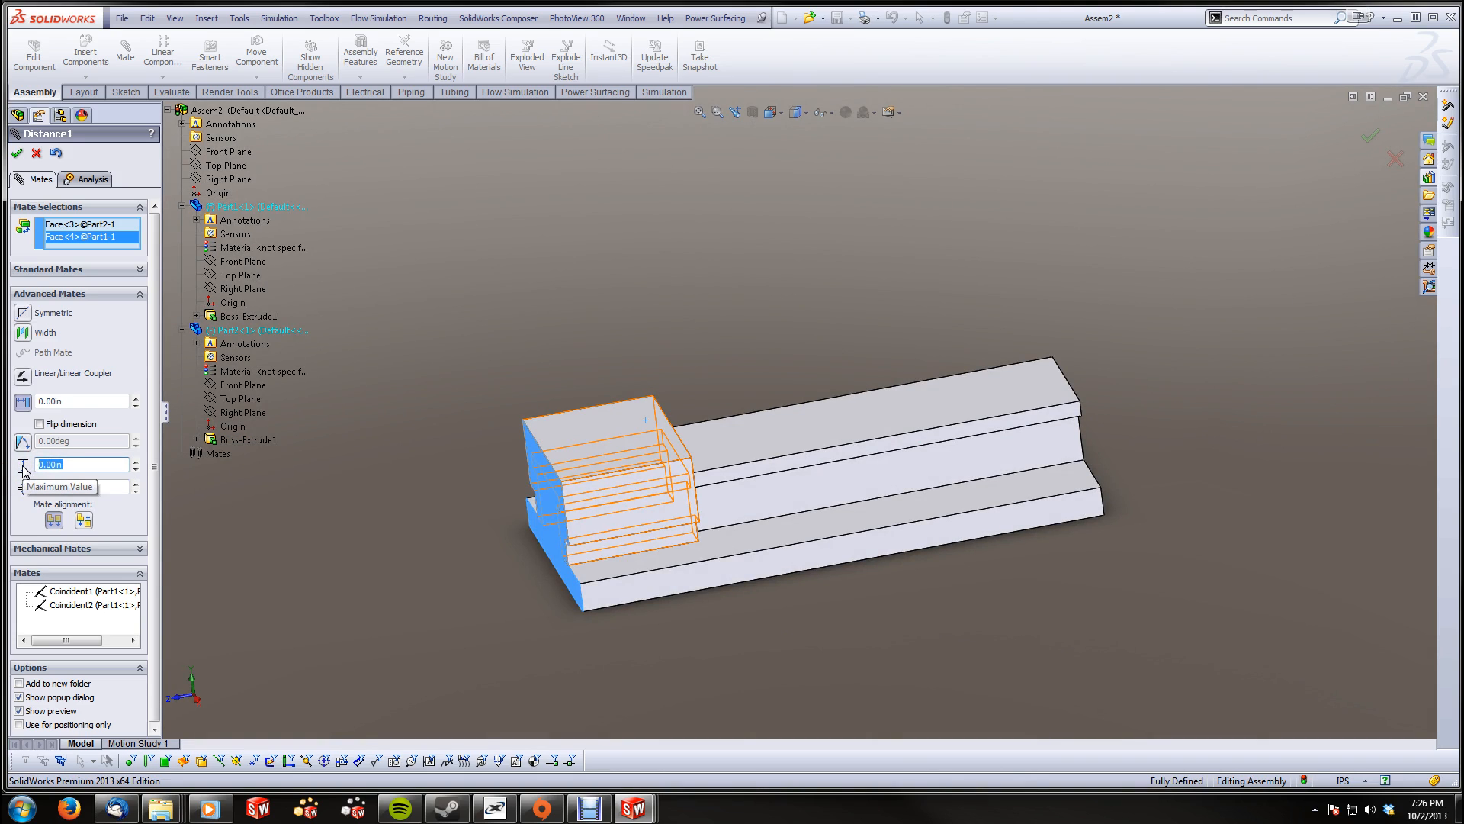
pyautogui.write('7.5')
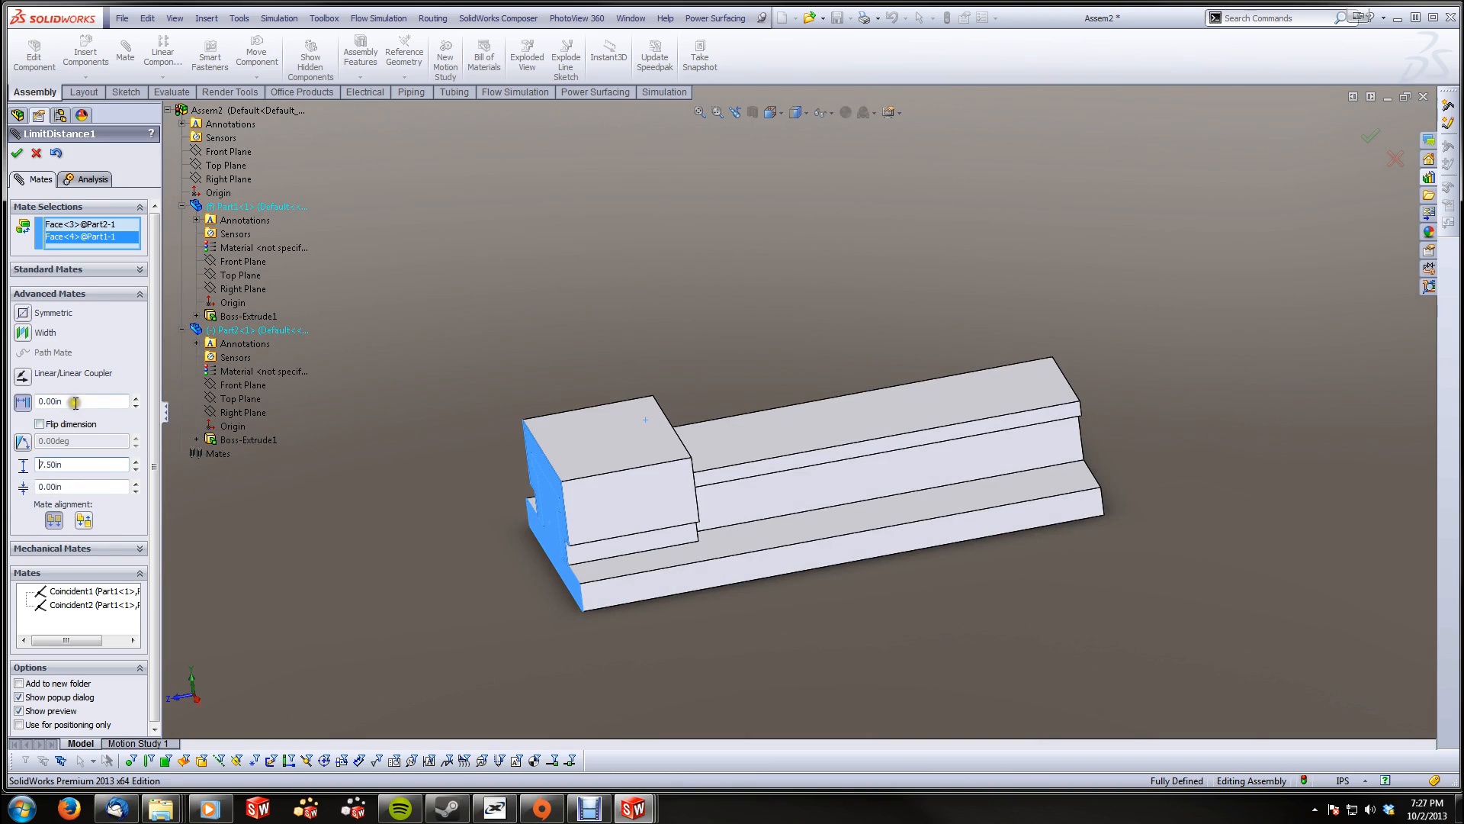
pyautogui.click(30, 404)
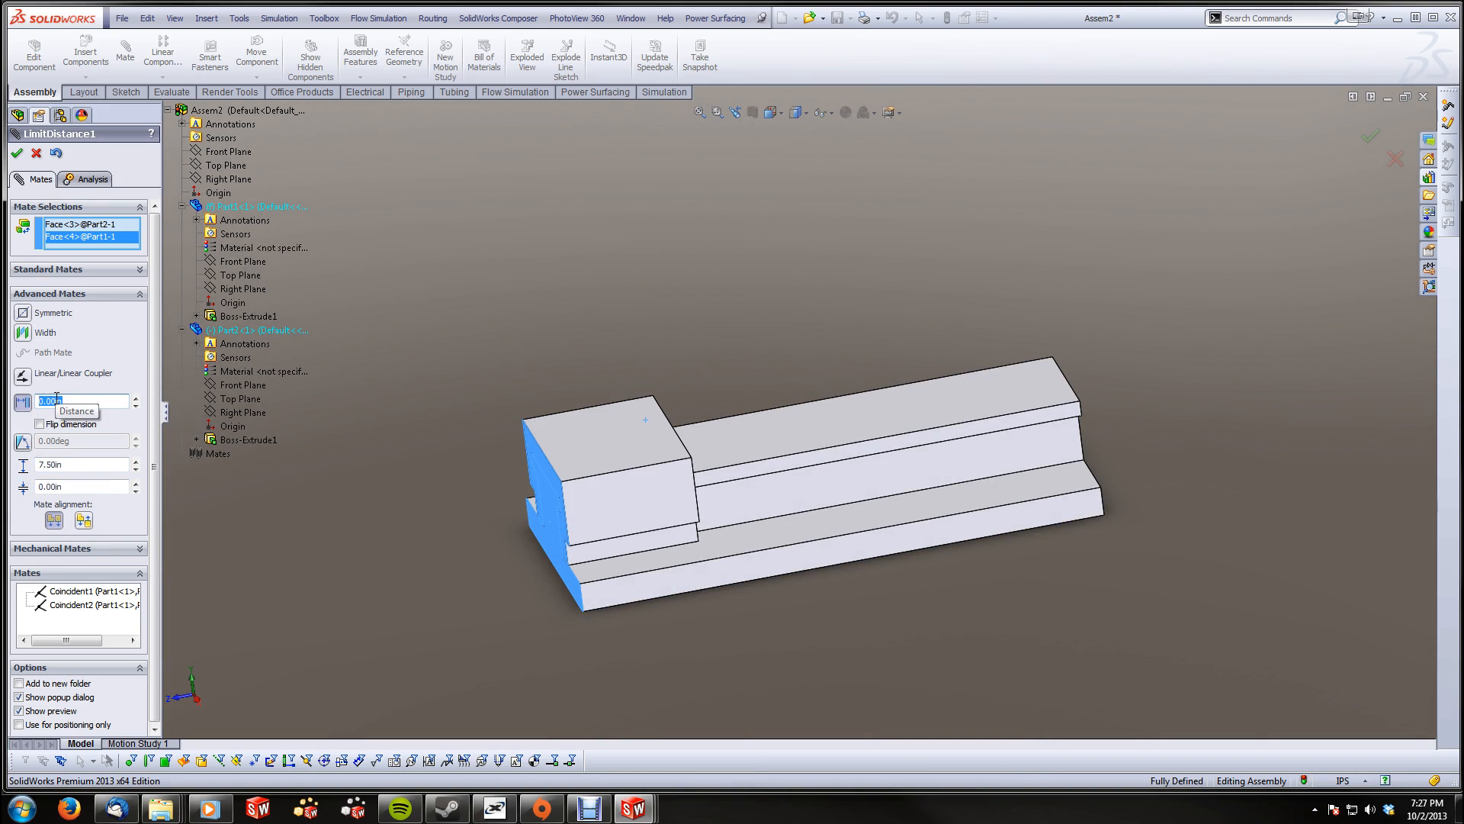
pyautogui.write('7.5')
pyautogui.press('Return')
pyautogui.moveTo(396, 425); pyautogui.dragTo(1013, 425, button='middle')
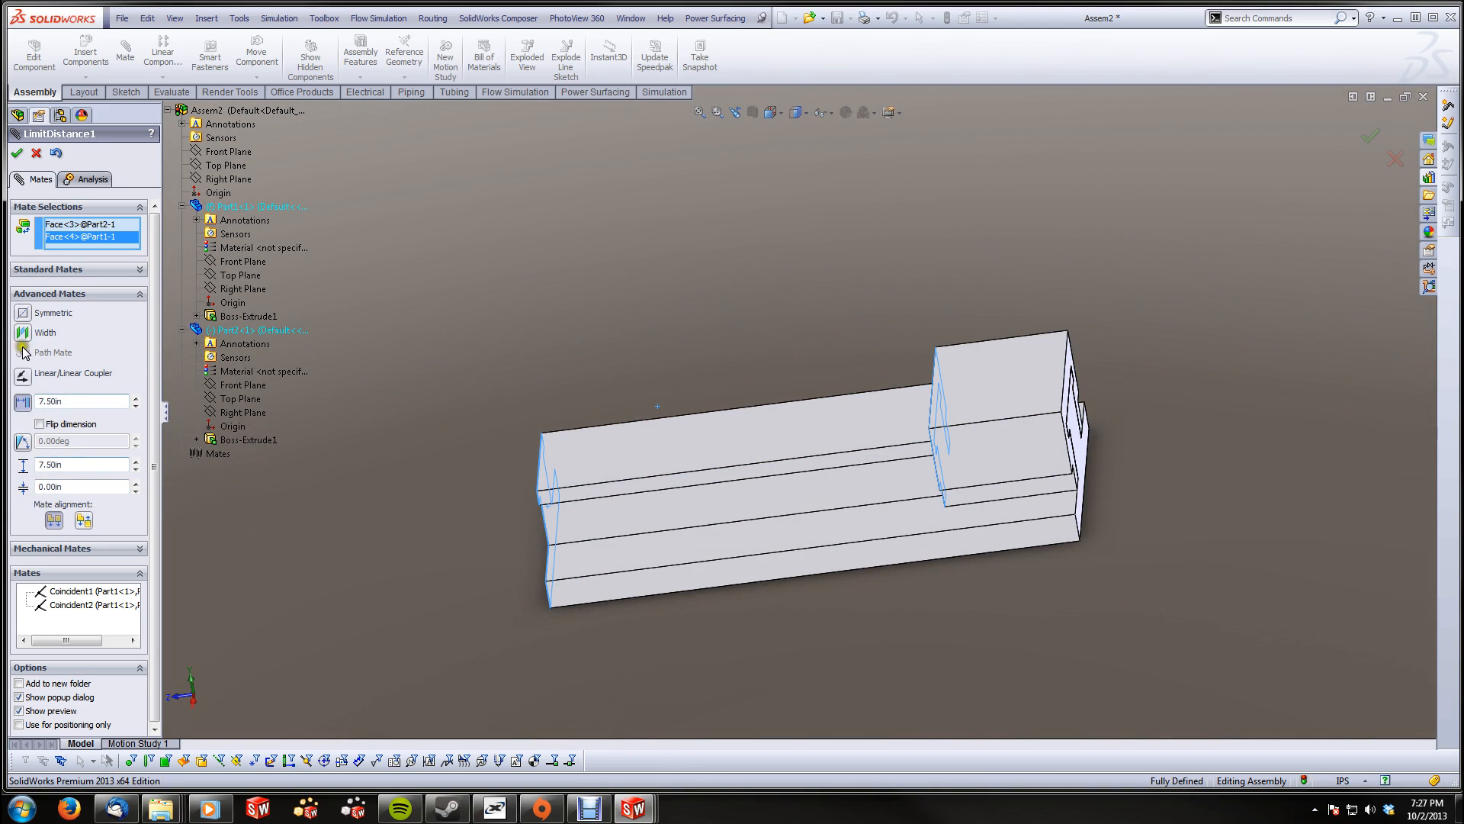
pyautogui.click(17, 153)
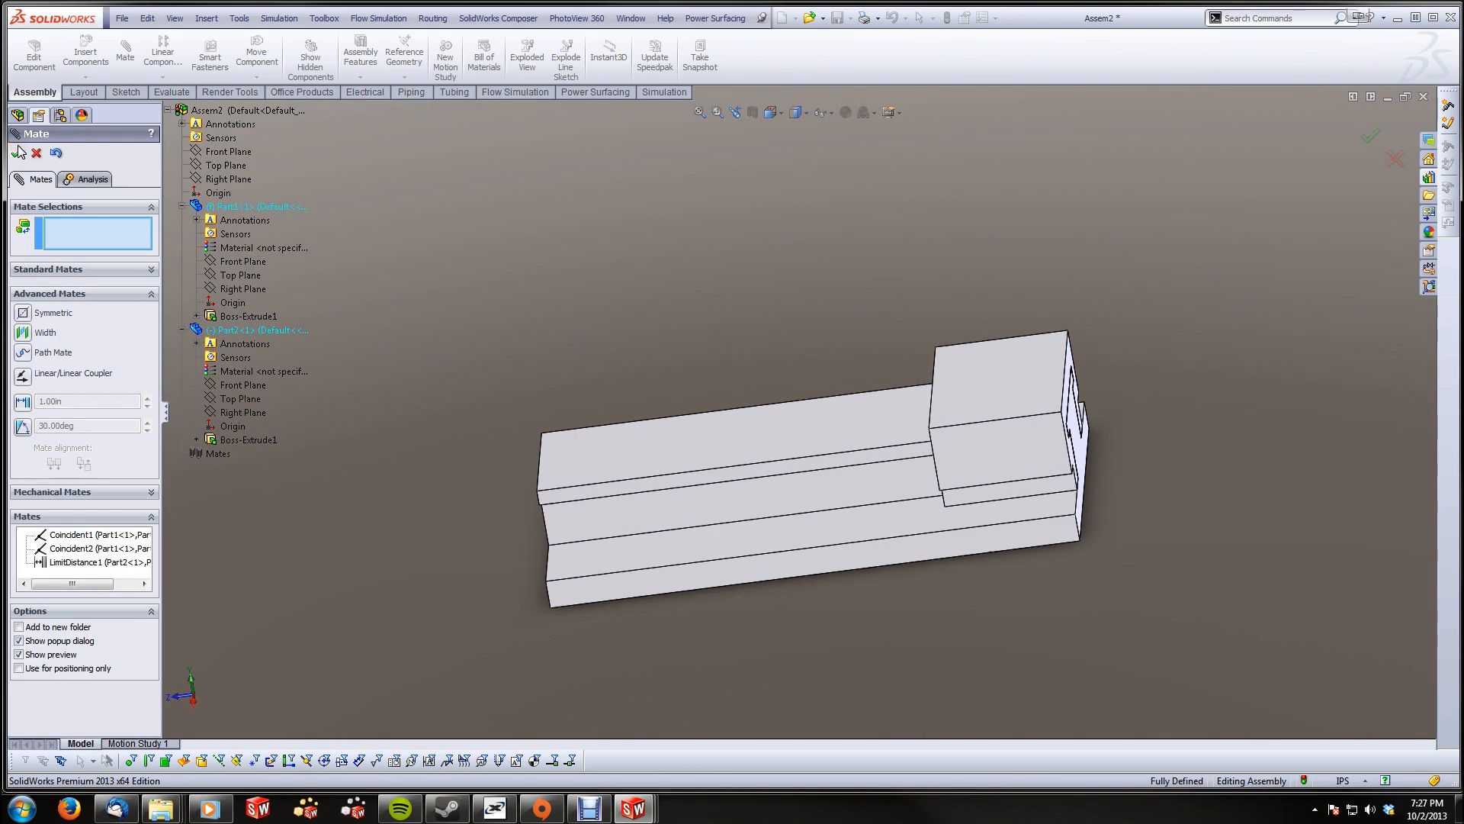
pyautogui.click(17, 153)
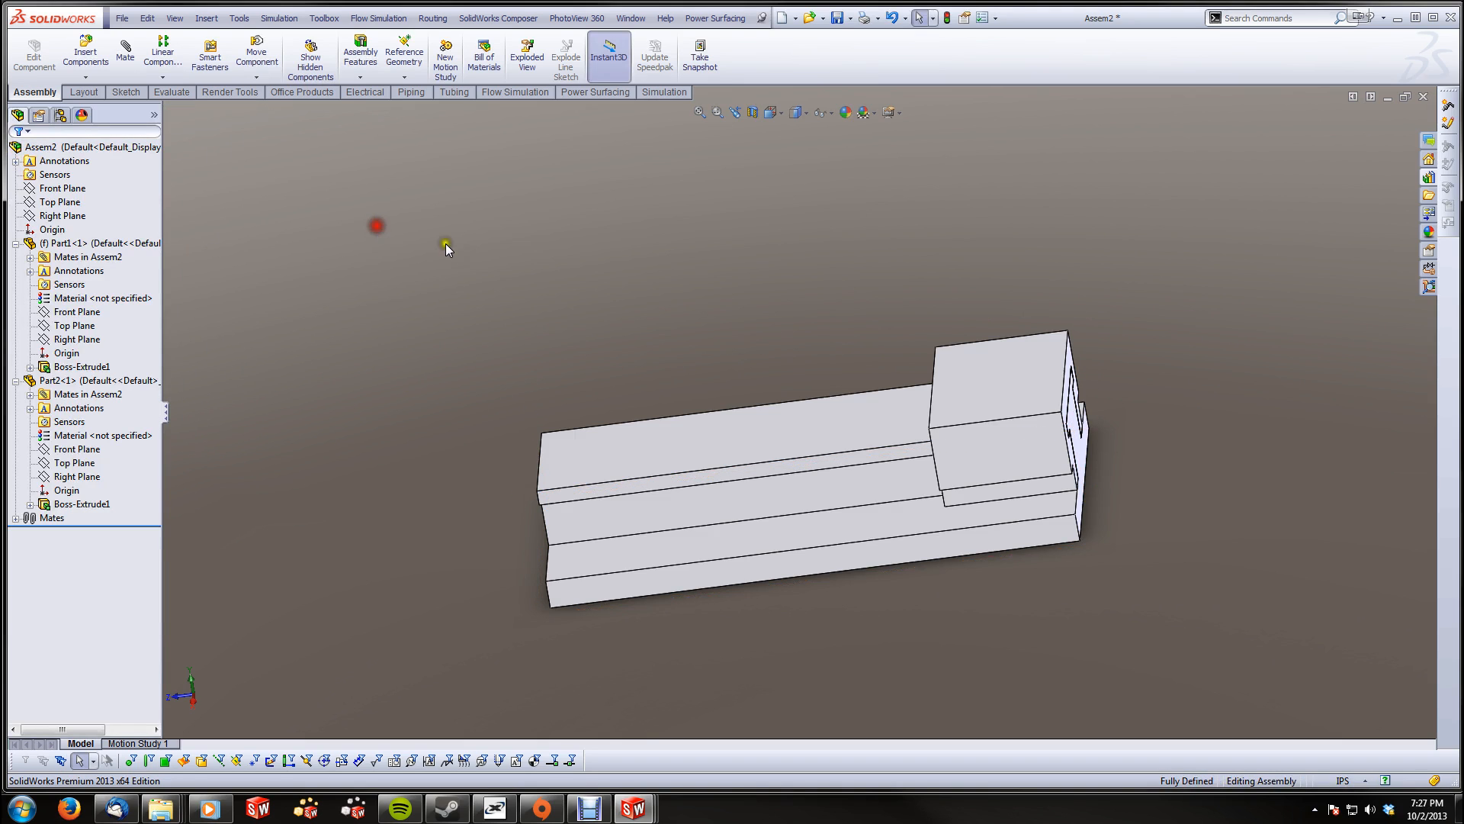
# Try to move the slider along the rail to test the limit distance mate
pyautogui.moveTo(446, 249); pyautogui.dragTo(549, 271, button='middle')
pyautogui.moveTo(938, 386); pyautogui.dragTo(1252, 360)
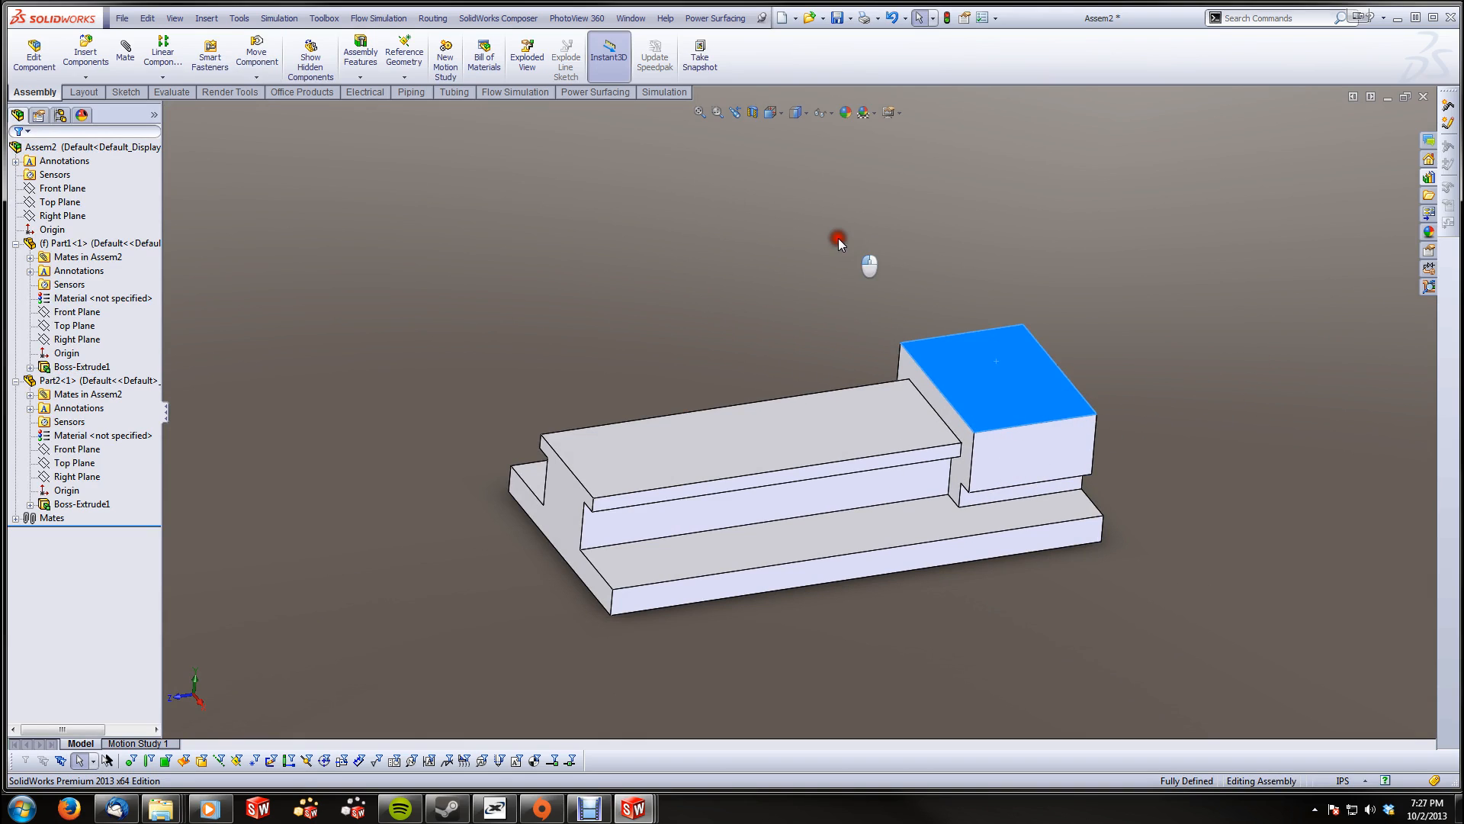
pyautogui.click(821, 240)
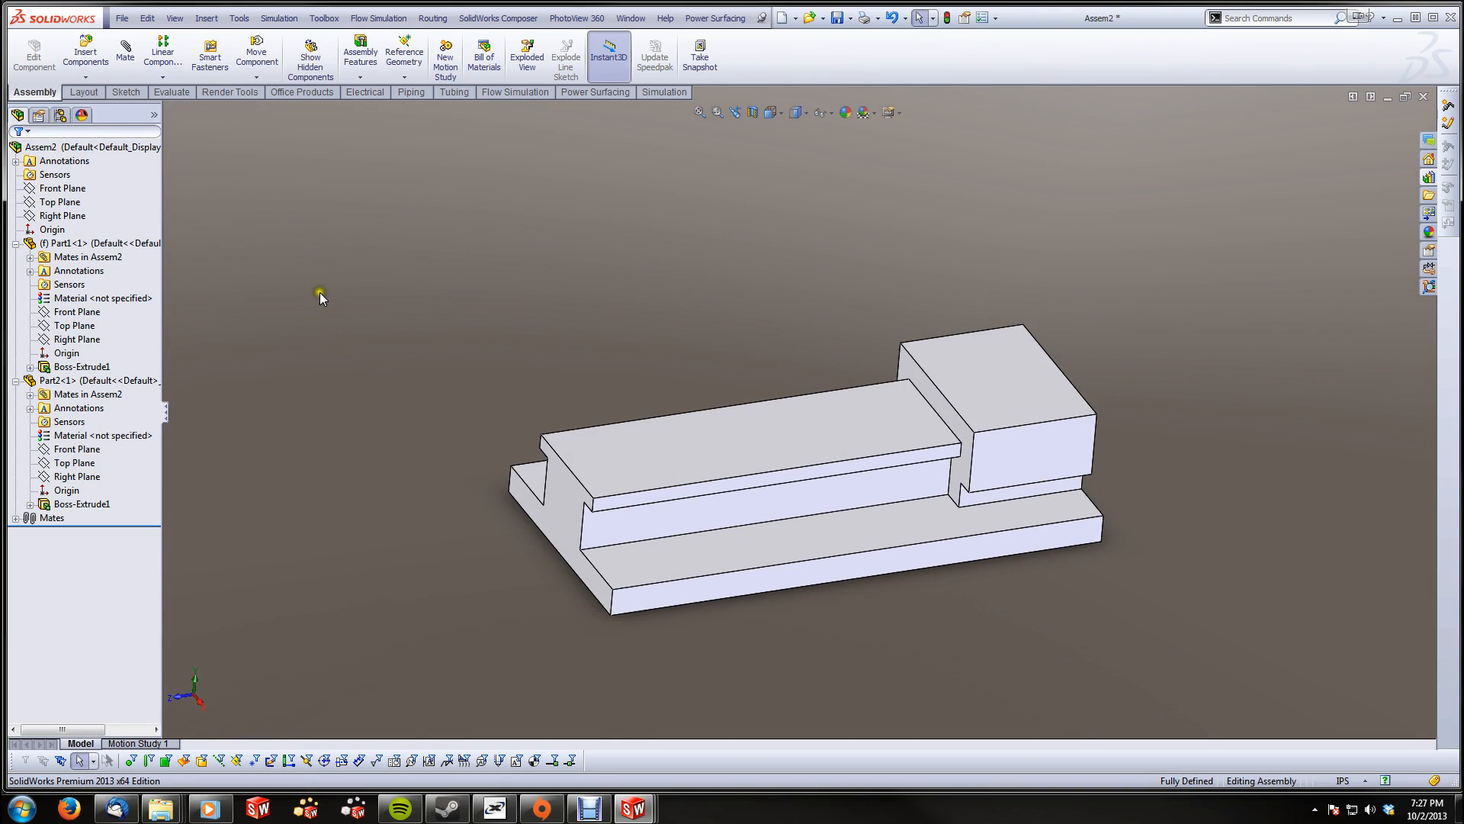
# Open the slider part from the assembly in its own window for editing
pyautogui.click(981, 376)
pyautogui.rightClick(975, 360)
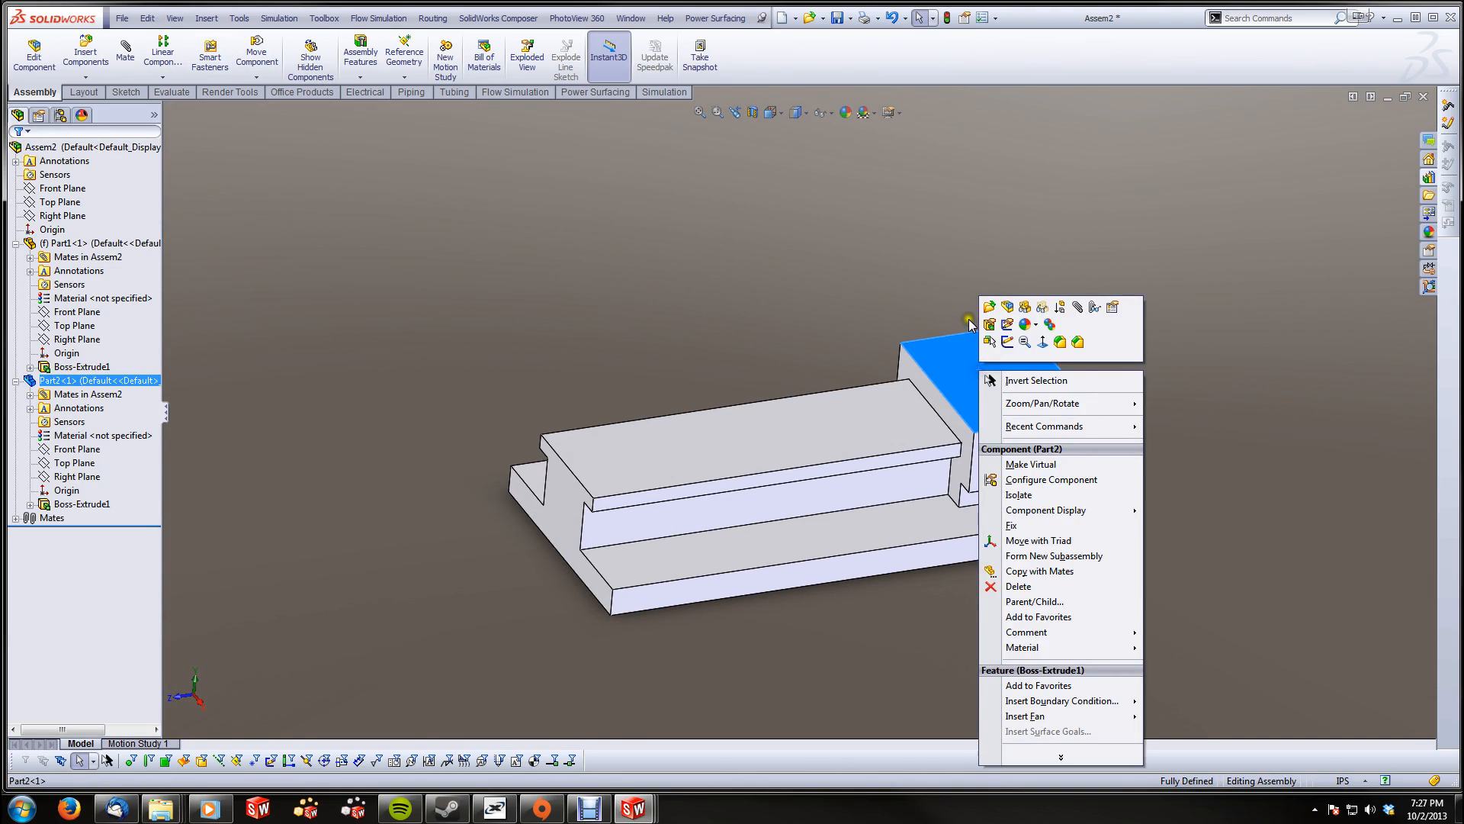
pyautogui.click(991, 305)
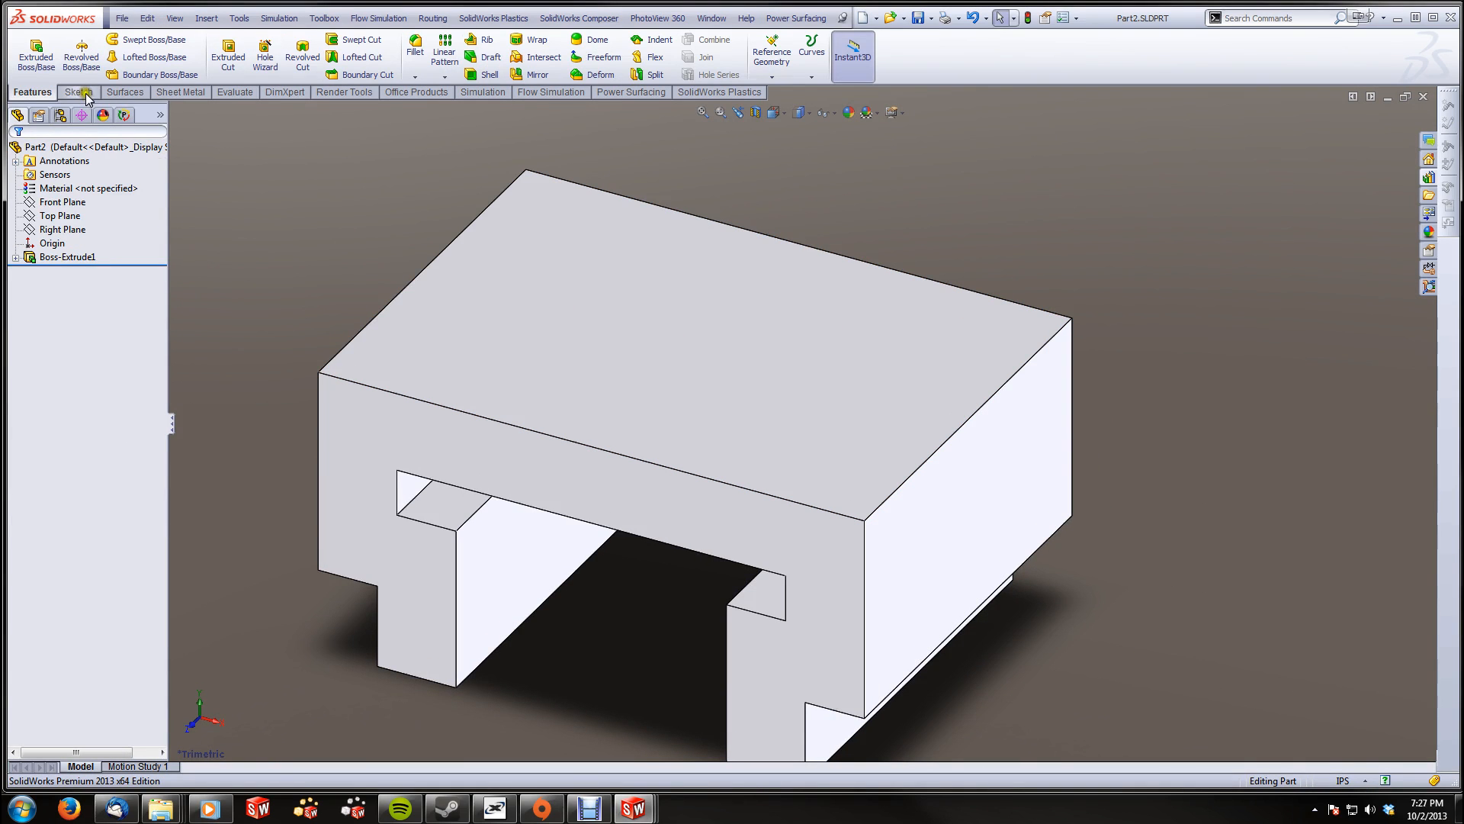
# Try to sketch a vertical straight slot on the Right Plane, starting at the midpoint of the slider's top edge
pyautogui.click(78, 92)
pyautogui.click(43, 58)
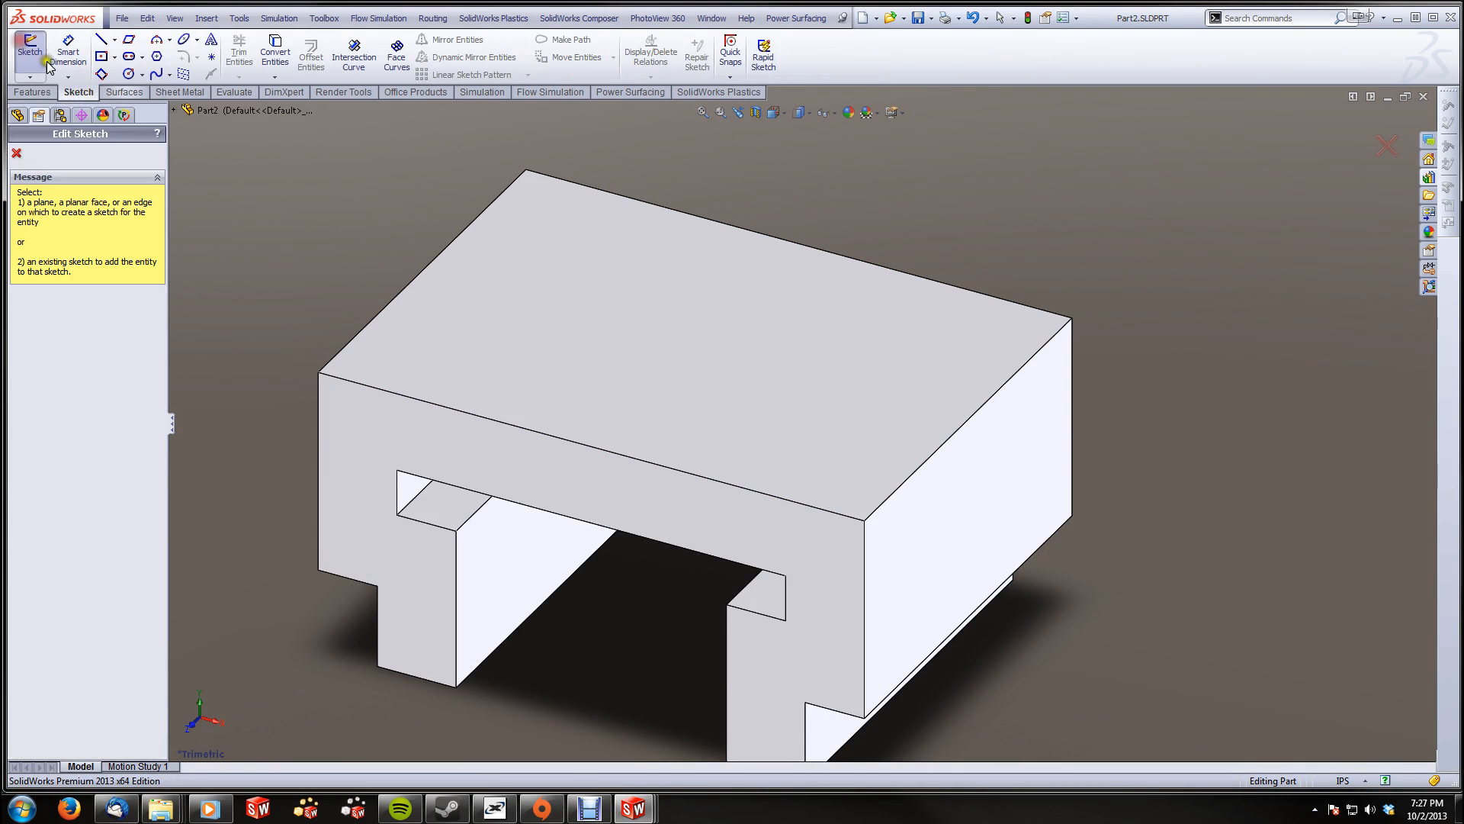
pyautogui.click(174, 110)
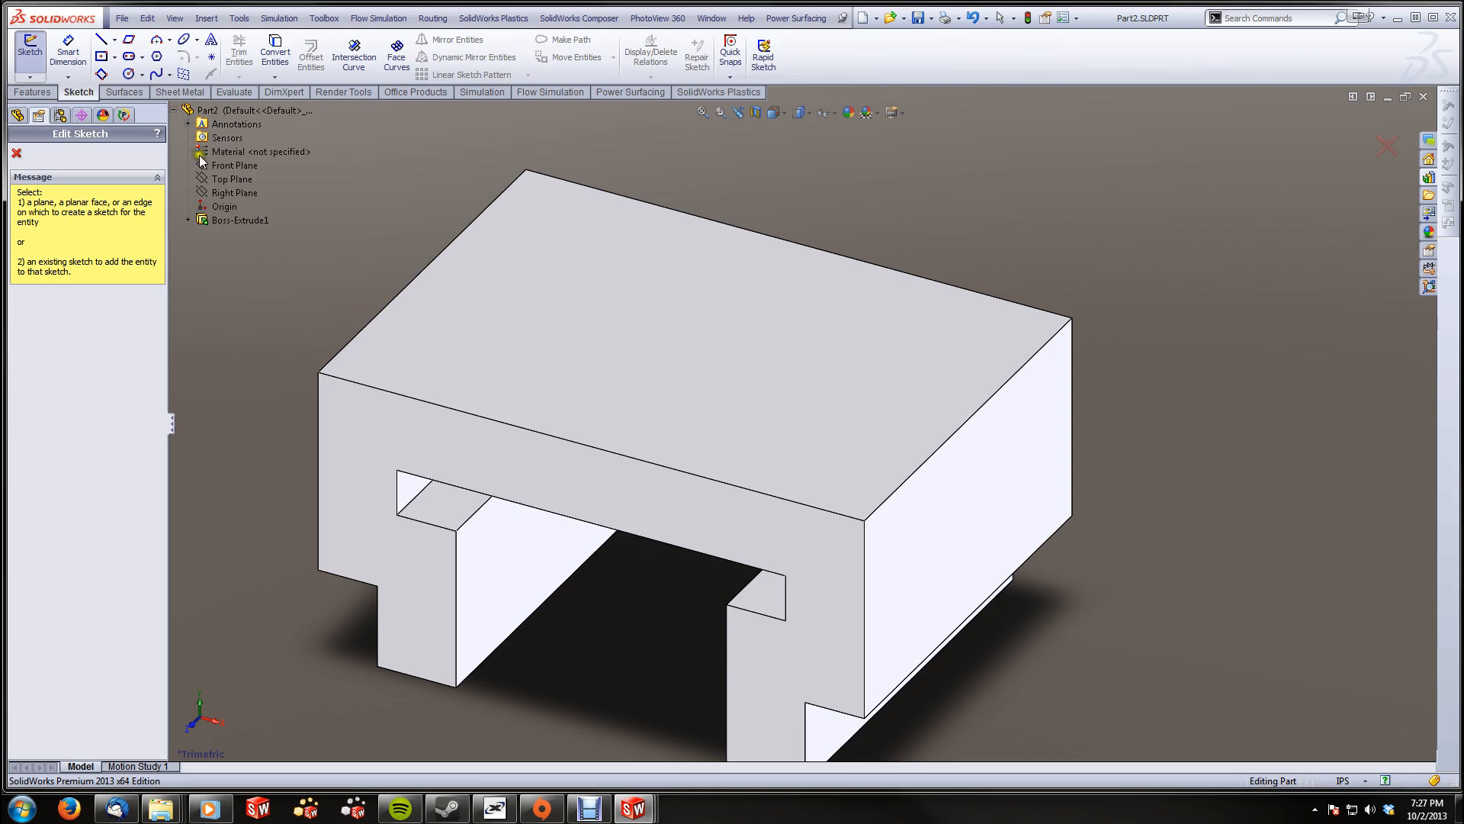
pyautogui.click(231, 193)
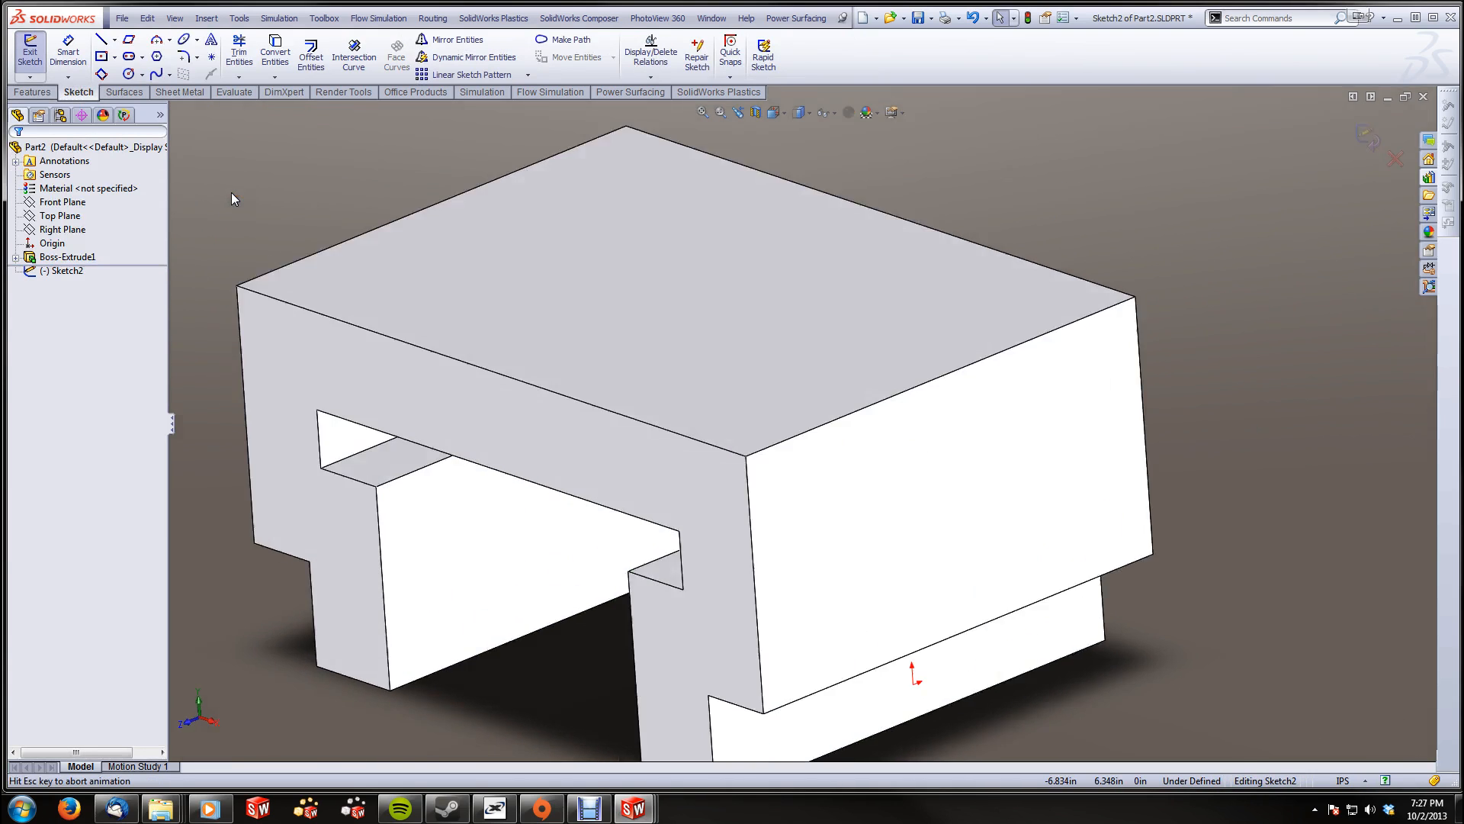
pyautogui.scroll(5, 633, 252)
pyautogui.scroll(-2, 864, 183)
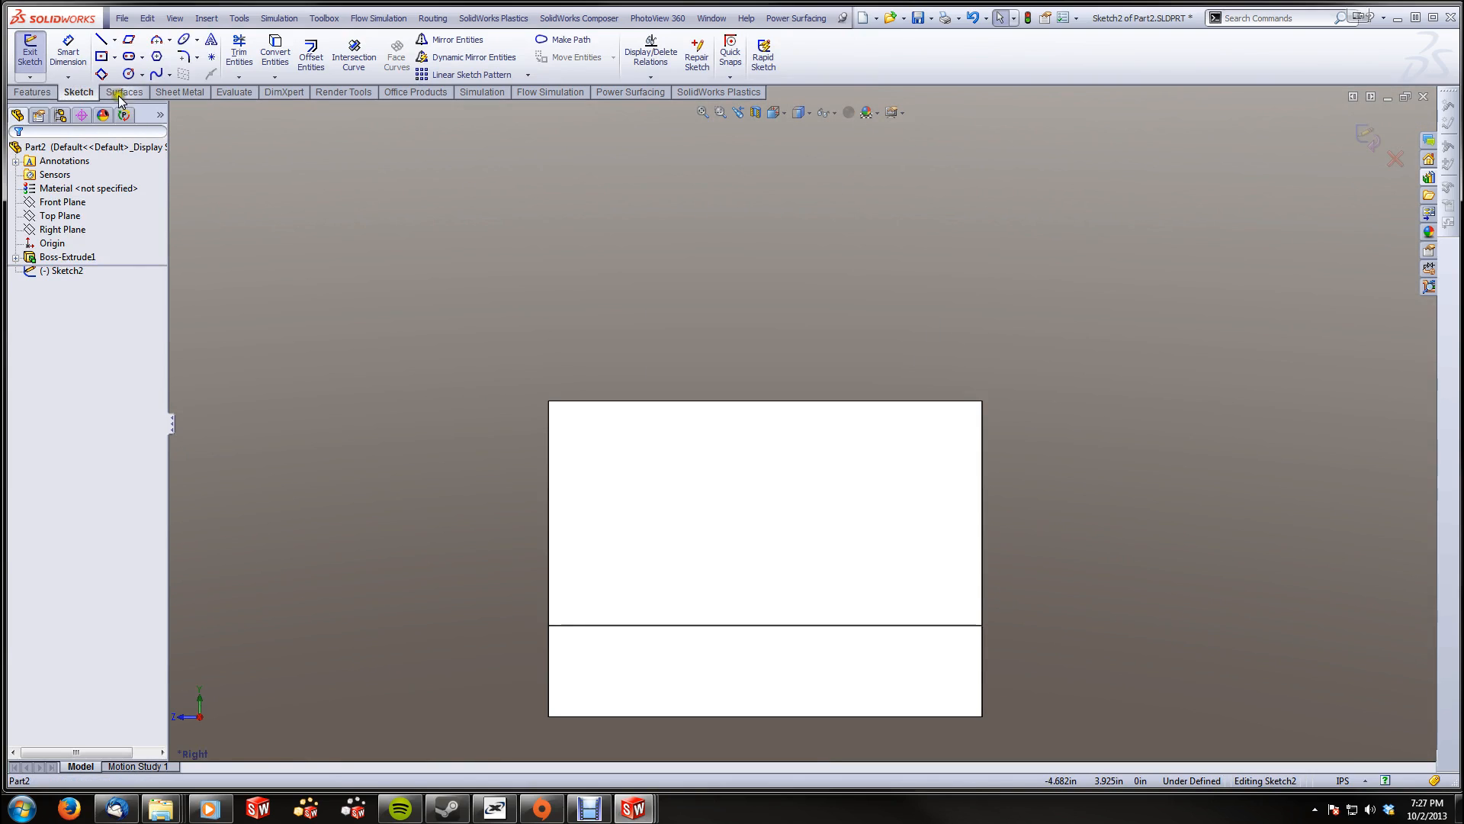
pyautogui.click(129, 57)
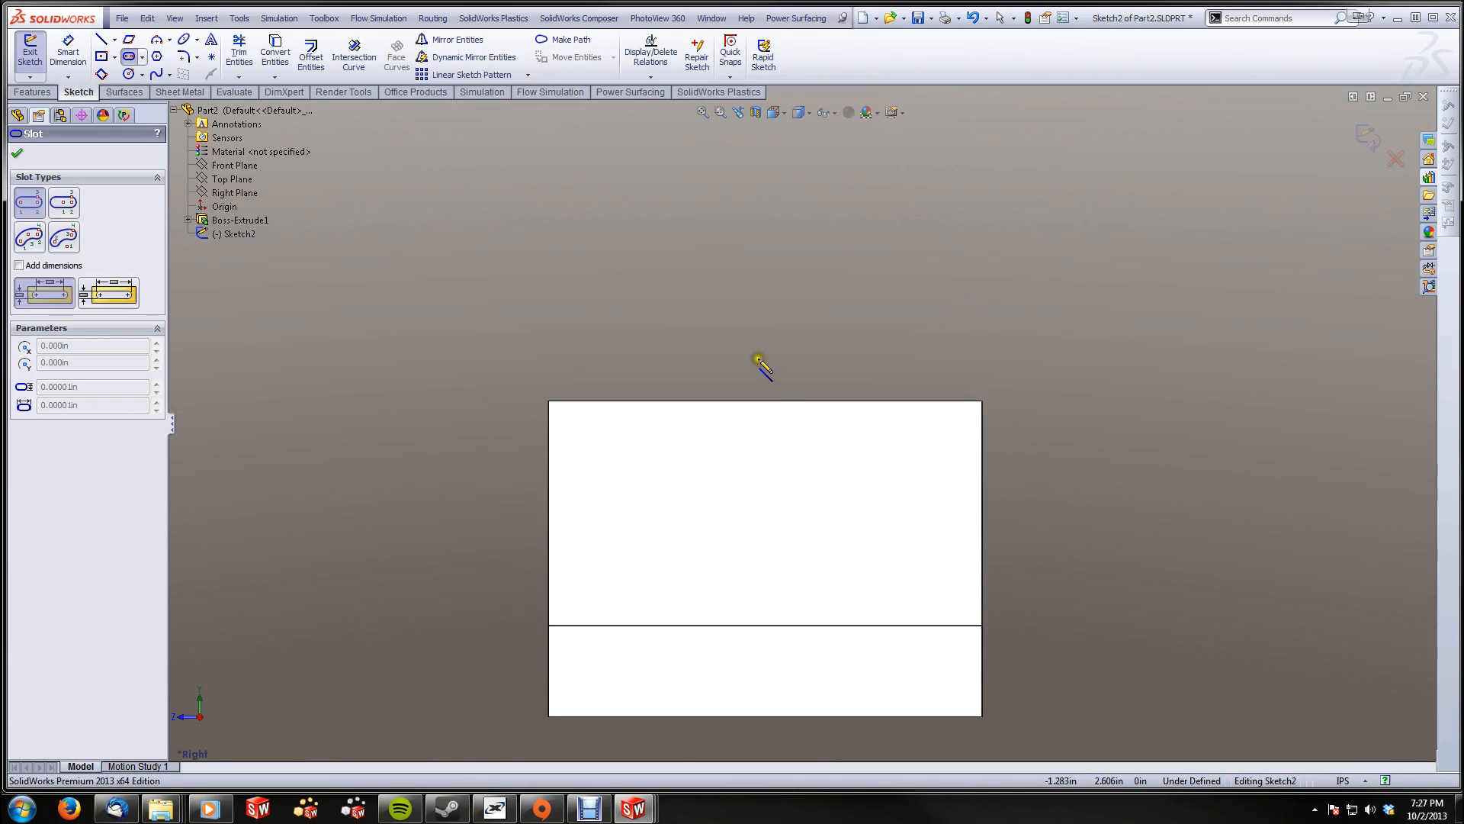
pyautogui.click(765, 400)
pyautogui.click(765, 469)
pyautogui.click(816, 467)
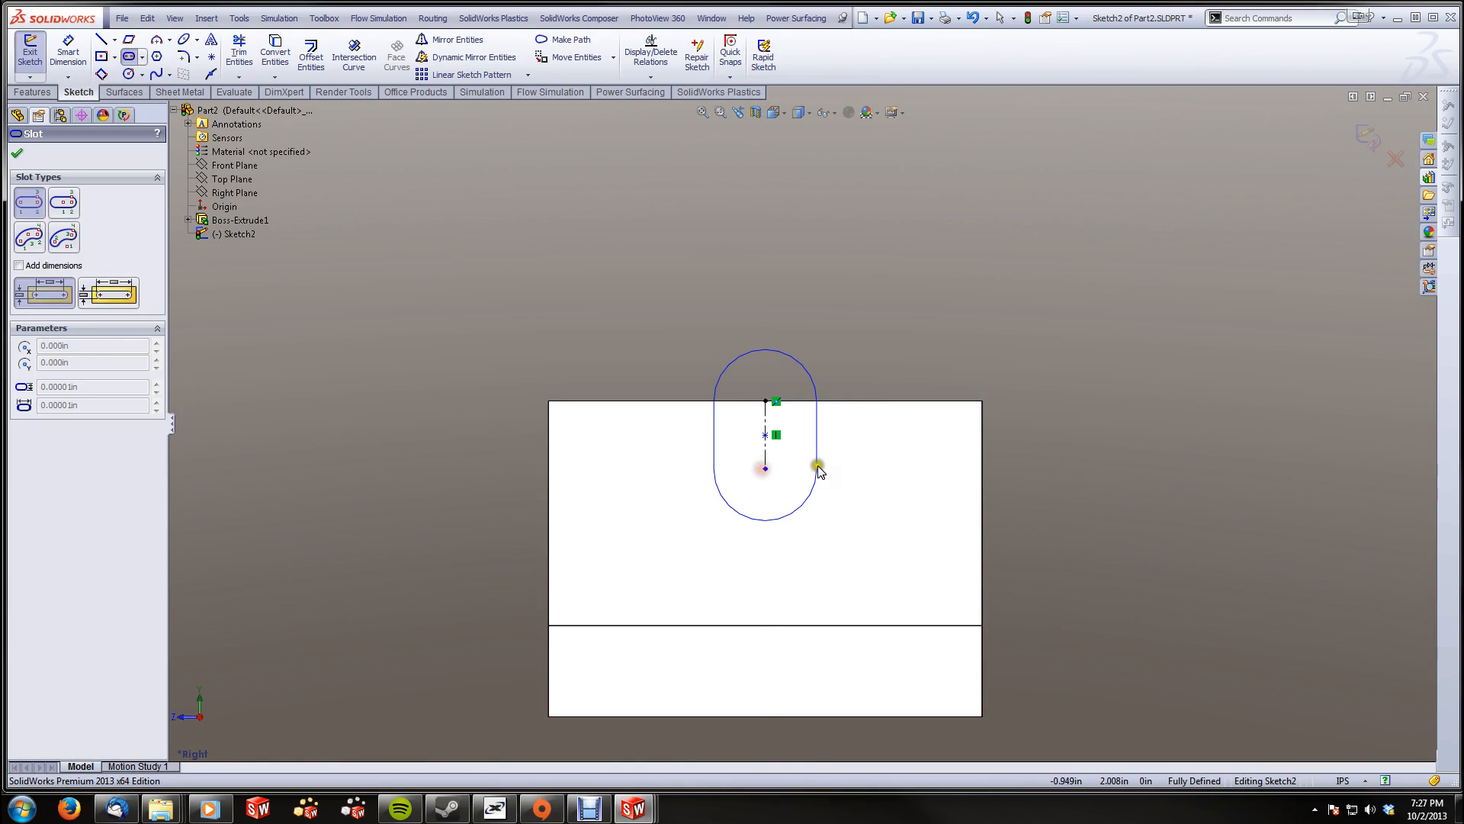
pyautogui.click(830, 467)
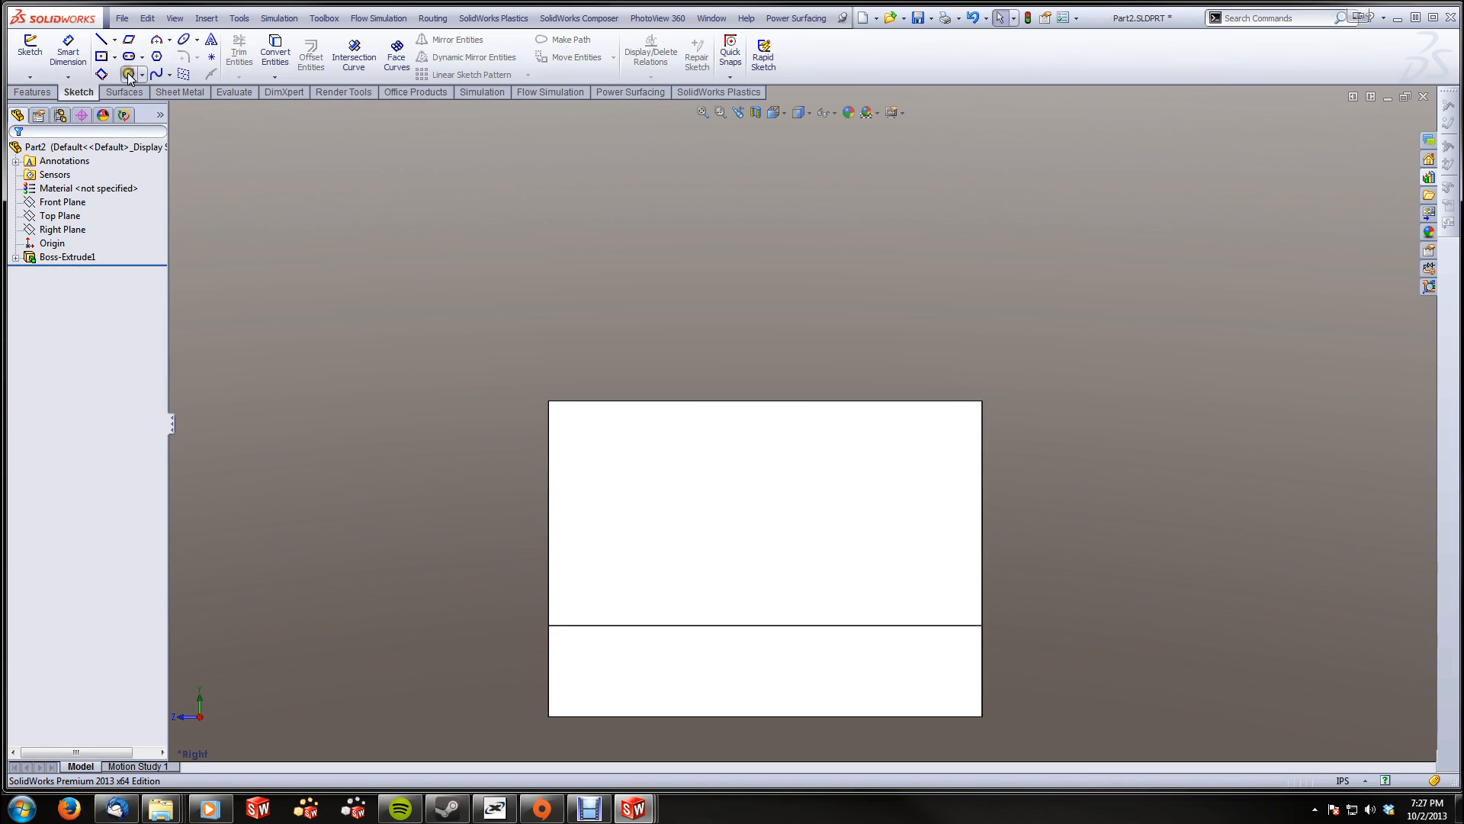
pyautogui.click(128, 74)
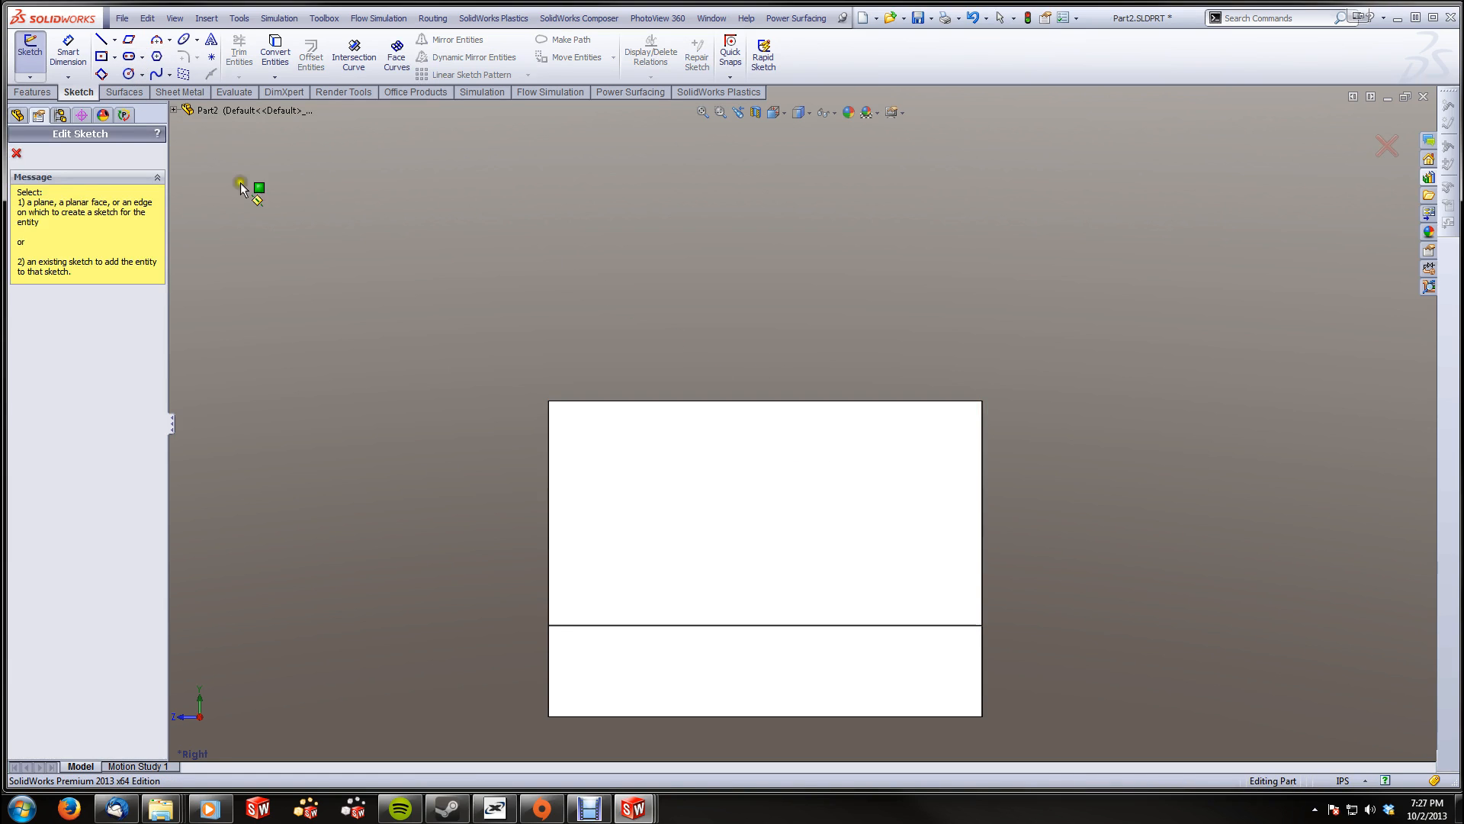
pyautogui.press('Escape')
pyautogui.click(36, 57)
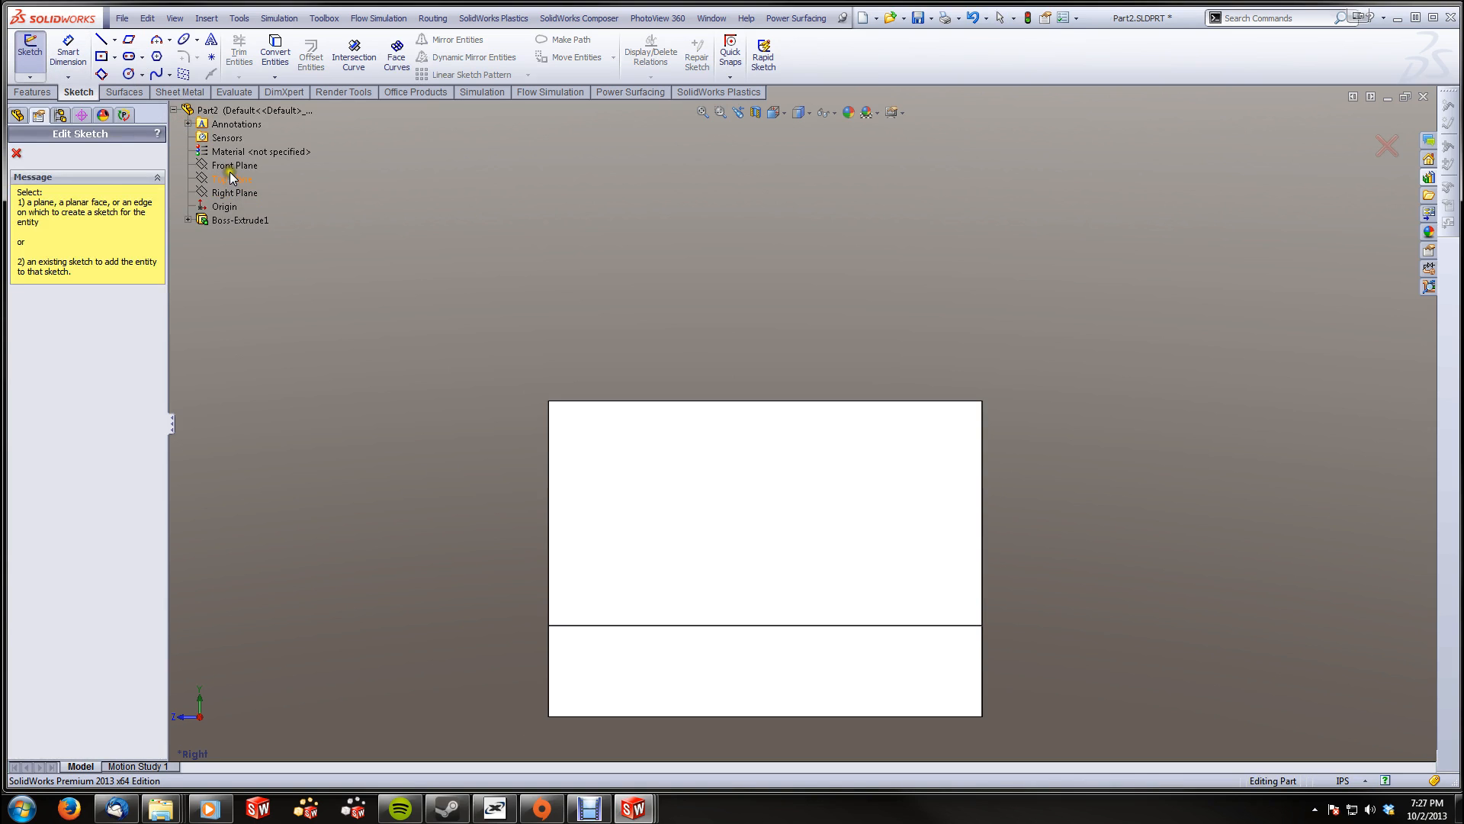
pyautogui.click(229, 164)
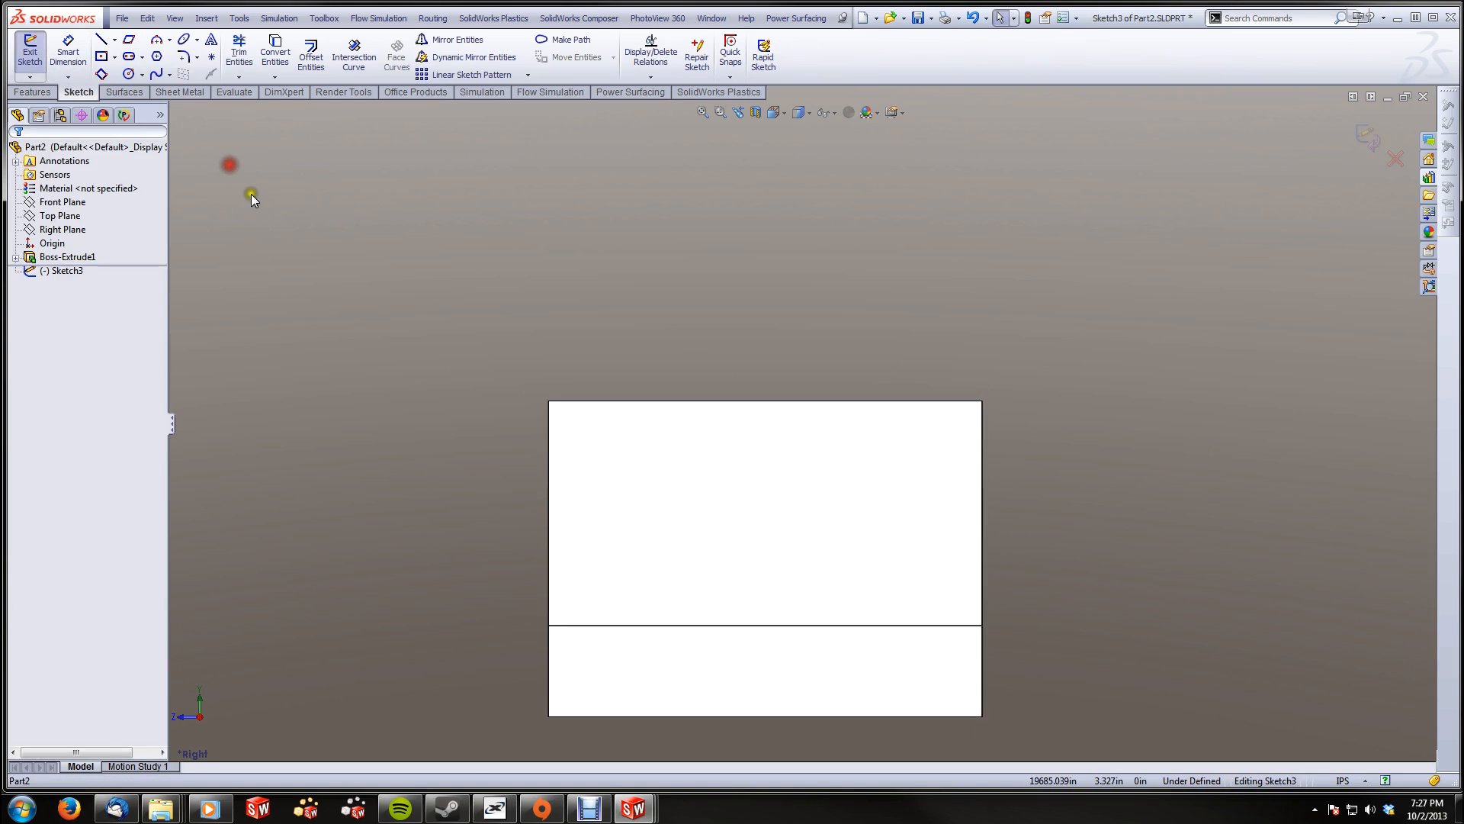
pyautogui.click(1396, 158)
pyautogui.click(715, 422)
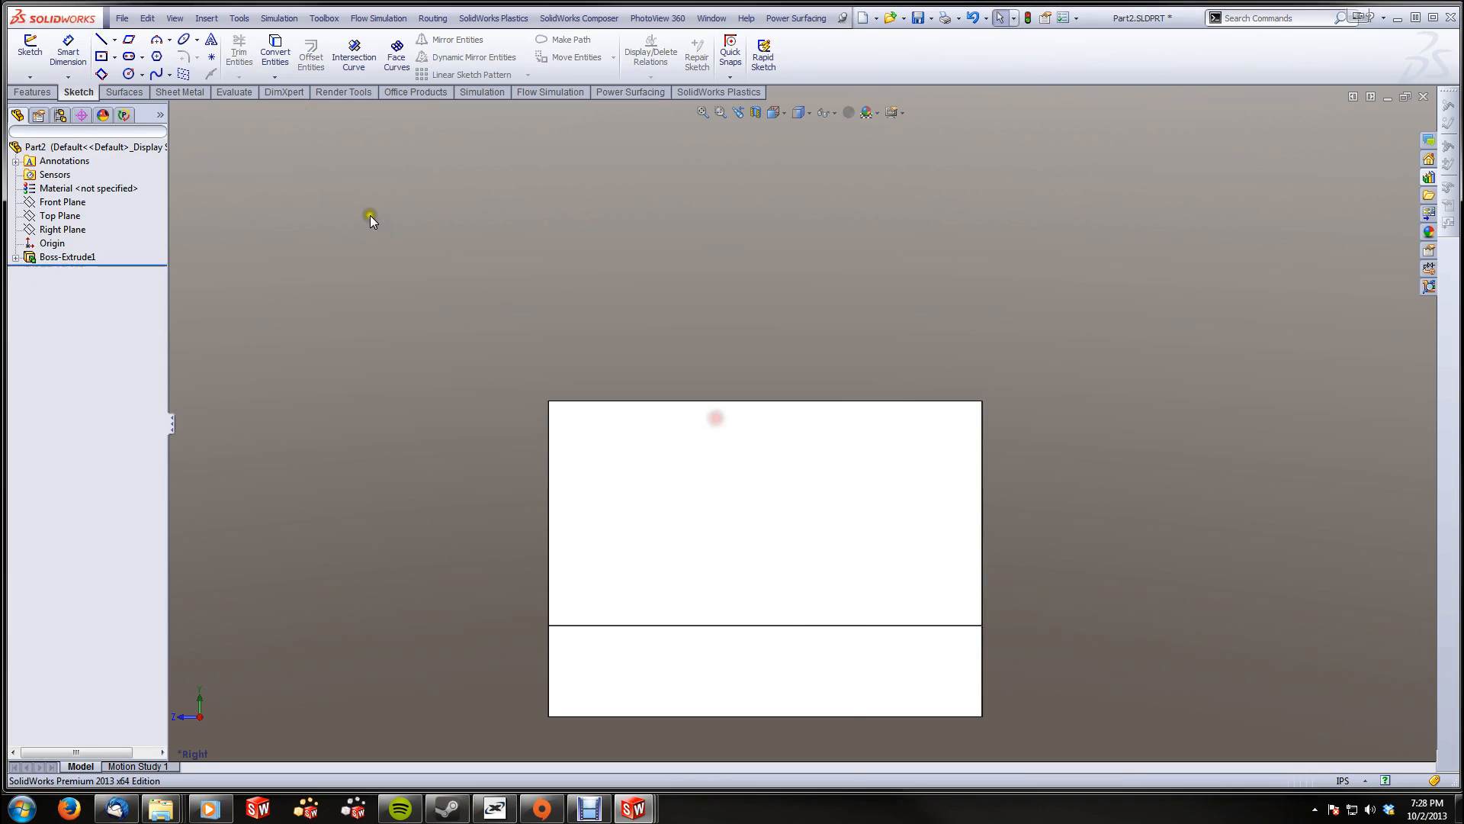
# Sketch a circle about 0.4 in in diameter on the Right Plane above the slider's top edge and make it tangent to that edge
pyautogui.click(29, 54)
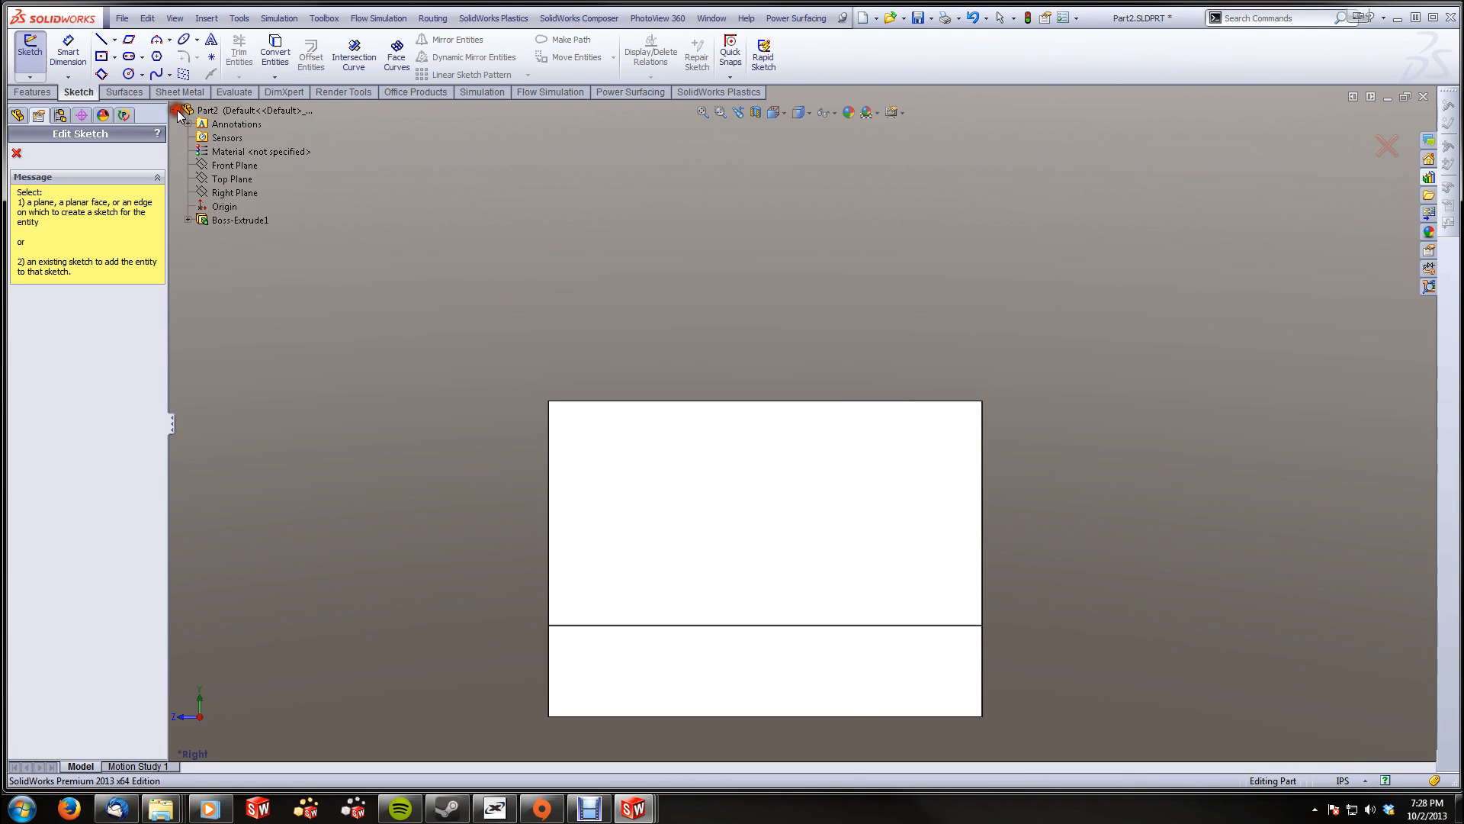
pyautogui.click(234, 193)
pyautogui.click(130, 75)
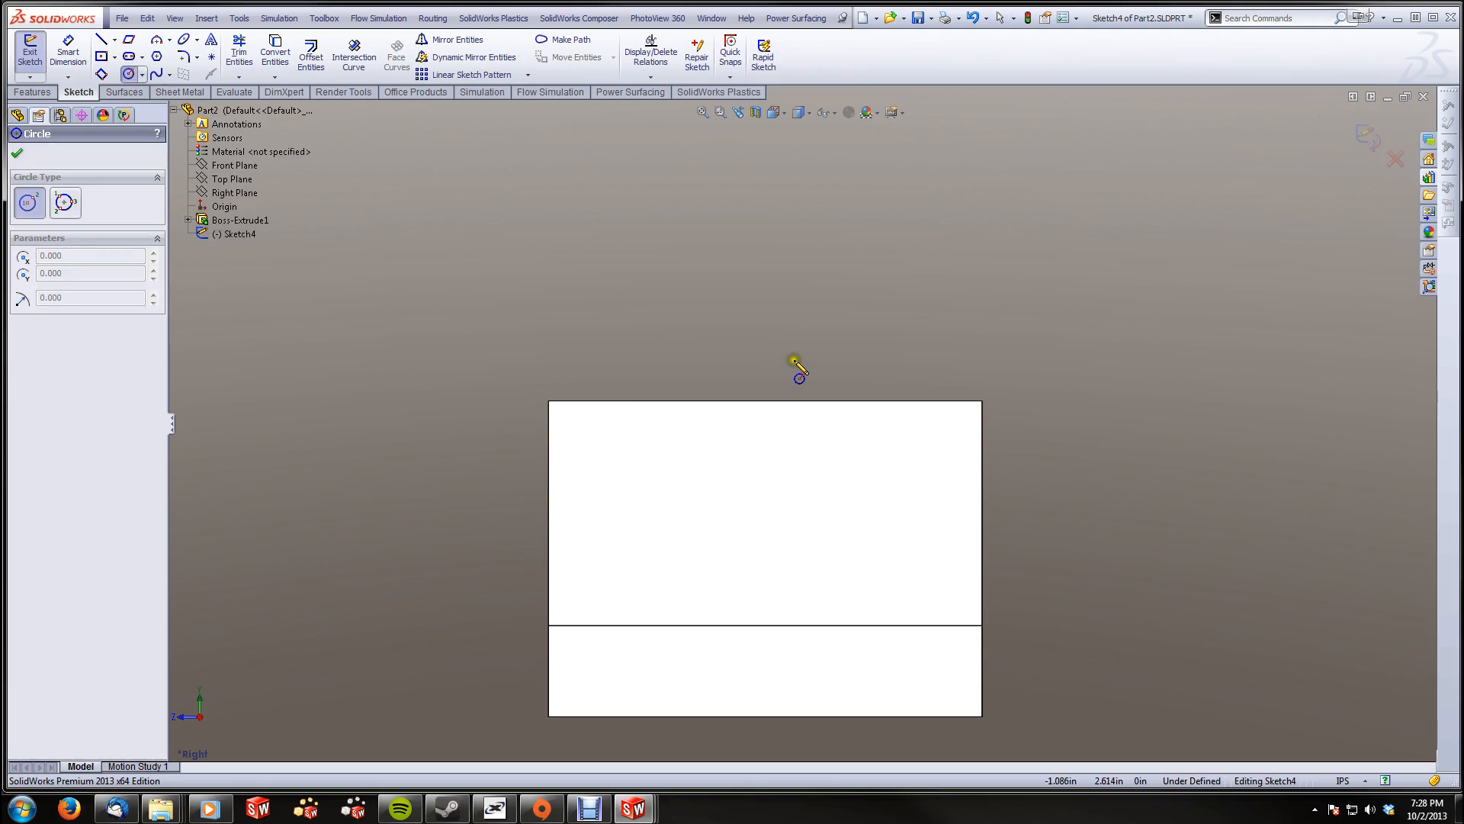
pyautogui.click(613, 365)
pyautogui.click(649, 366)
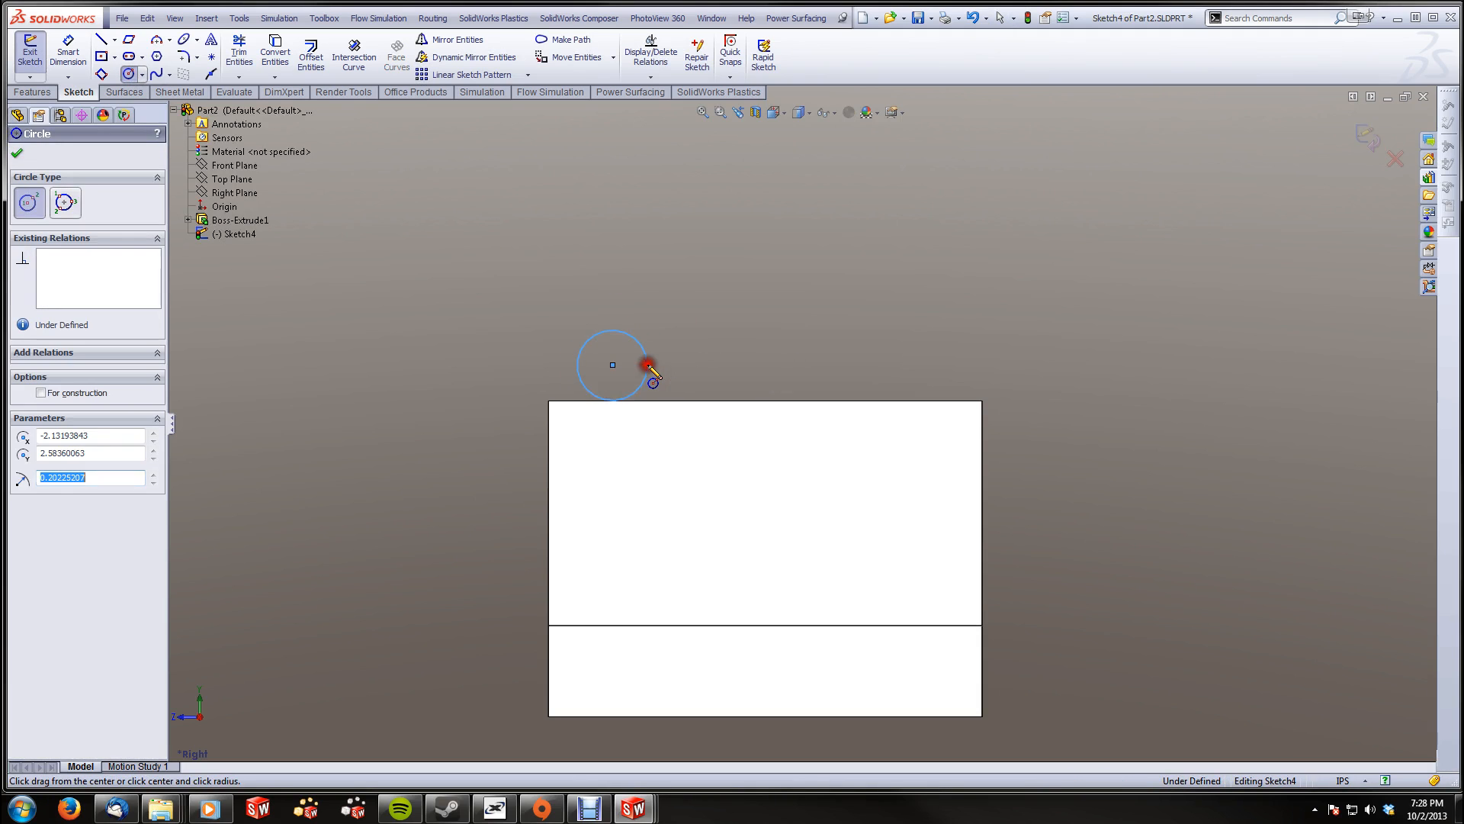
pyautogui.press('Escape')
pyautogui.keyDown('ctrl'); pyautogui.click(659, 403); pyautogui.keyUp('ctrl')
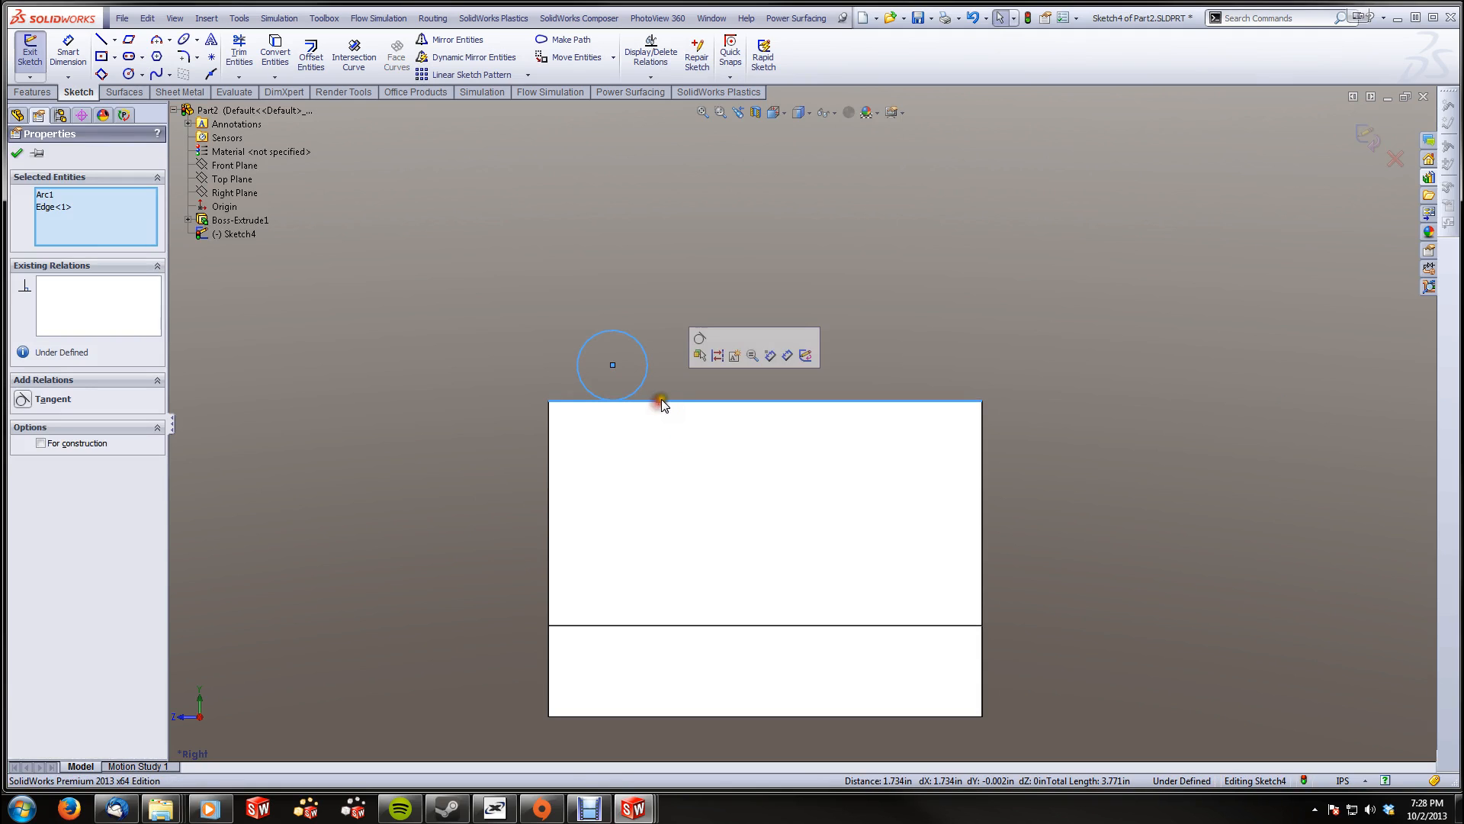
pyautogui.click(701, 352)
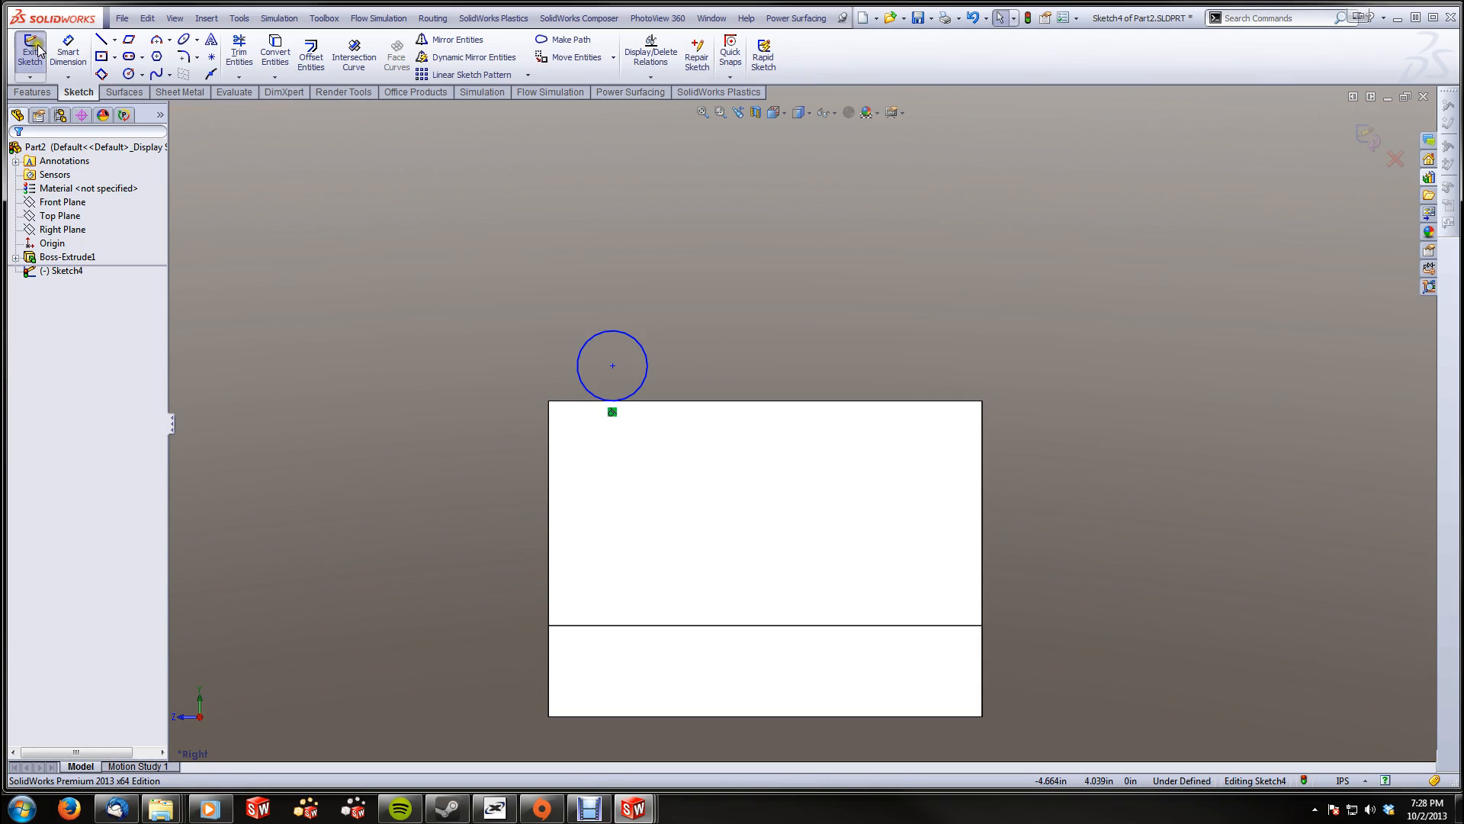
# Dimension the circle's diameter as 0.25 in
pyautogui.click(68, 53)
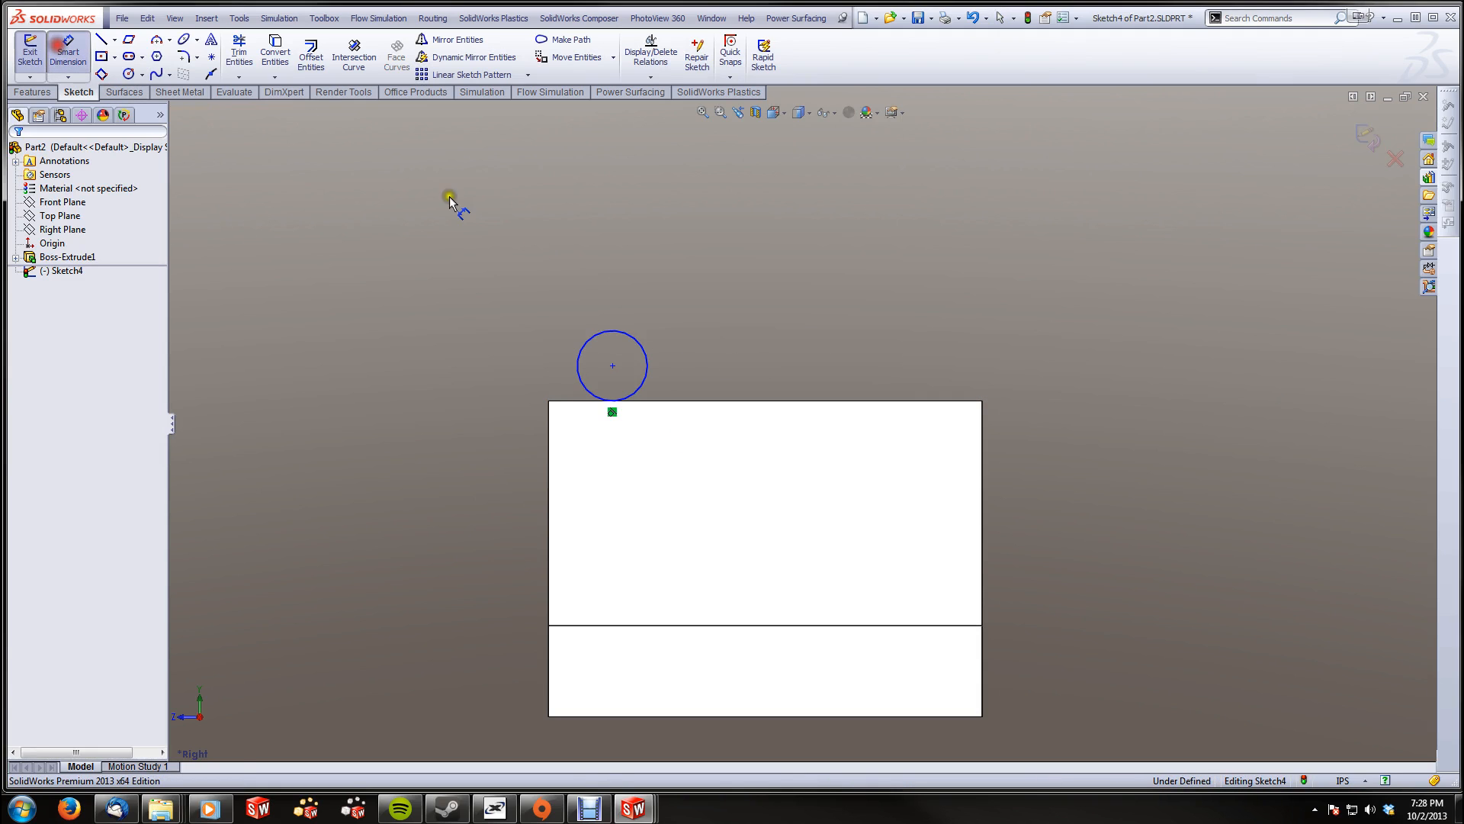
pyautogui.click(654, 353)
pyautogui.click(759, 320)
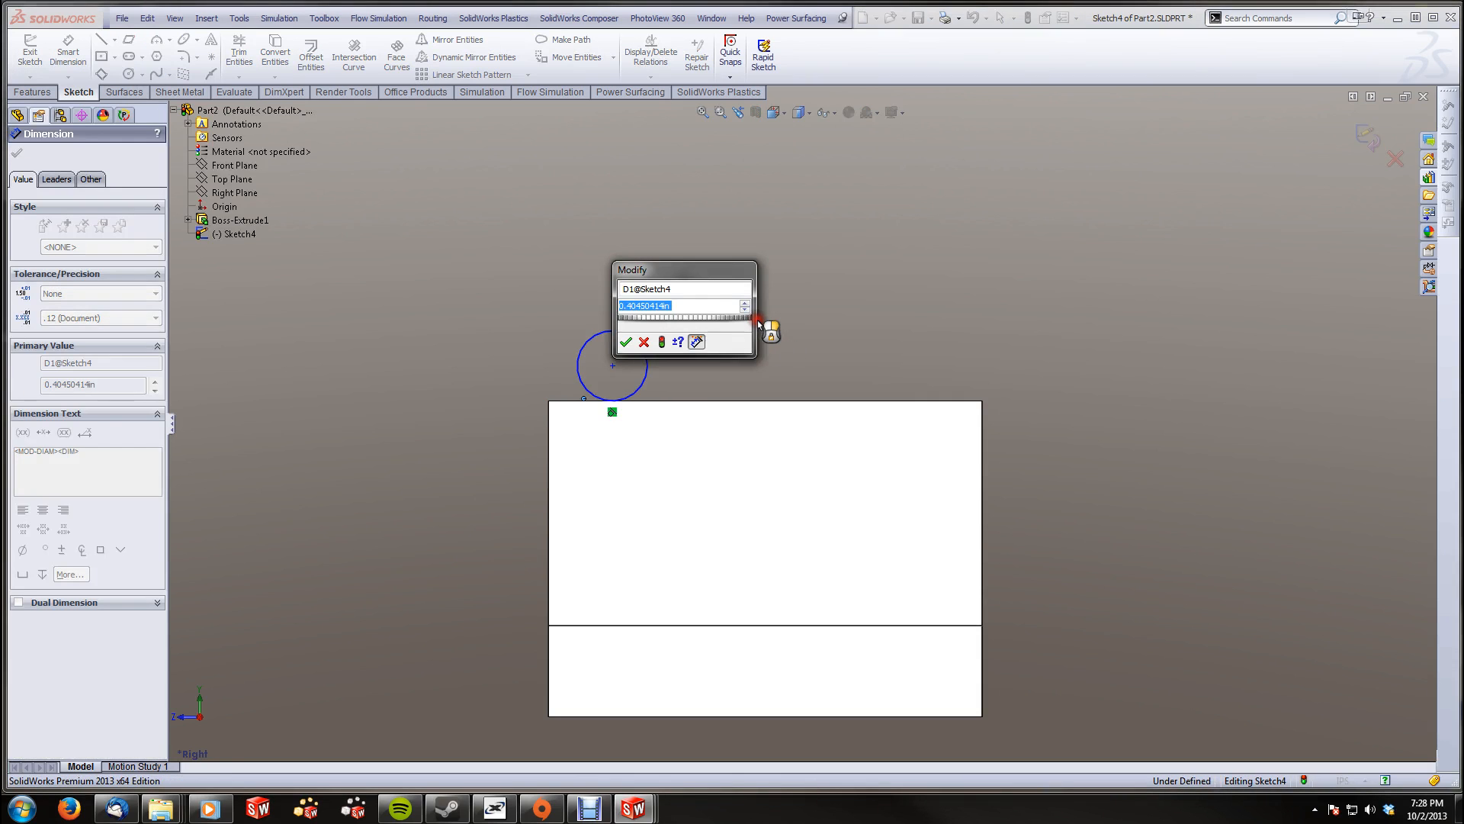
pyautogui.write('.25')
pyautogui.press('Return')
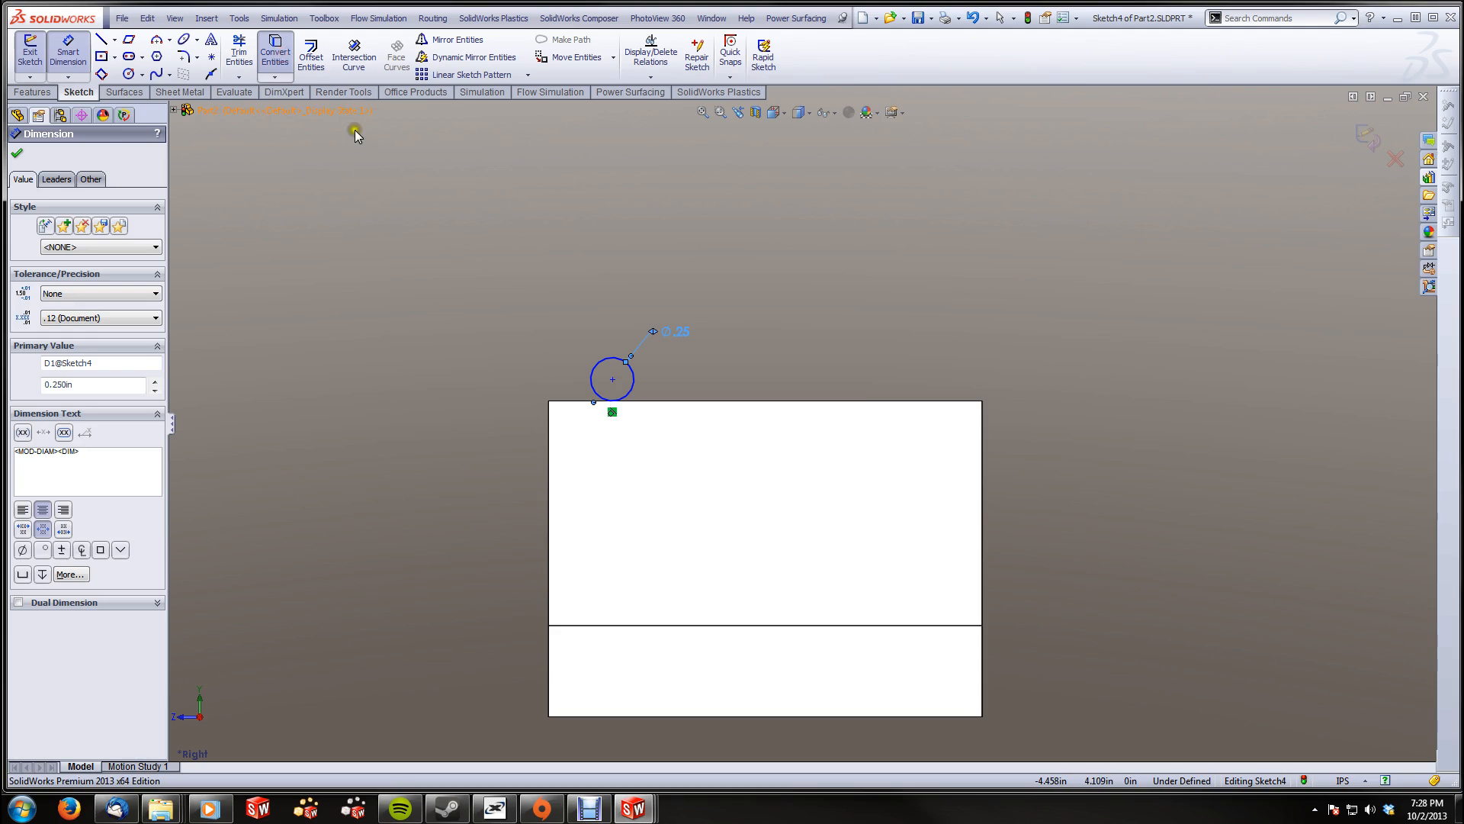
# Offset the circle outward by 0.125 in to create a larger concentric circle
pyautogui.click(36, 155)
pyautogui.click(312, 55)
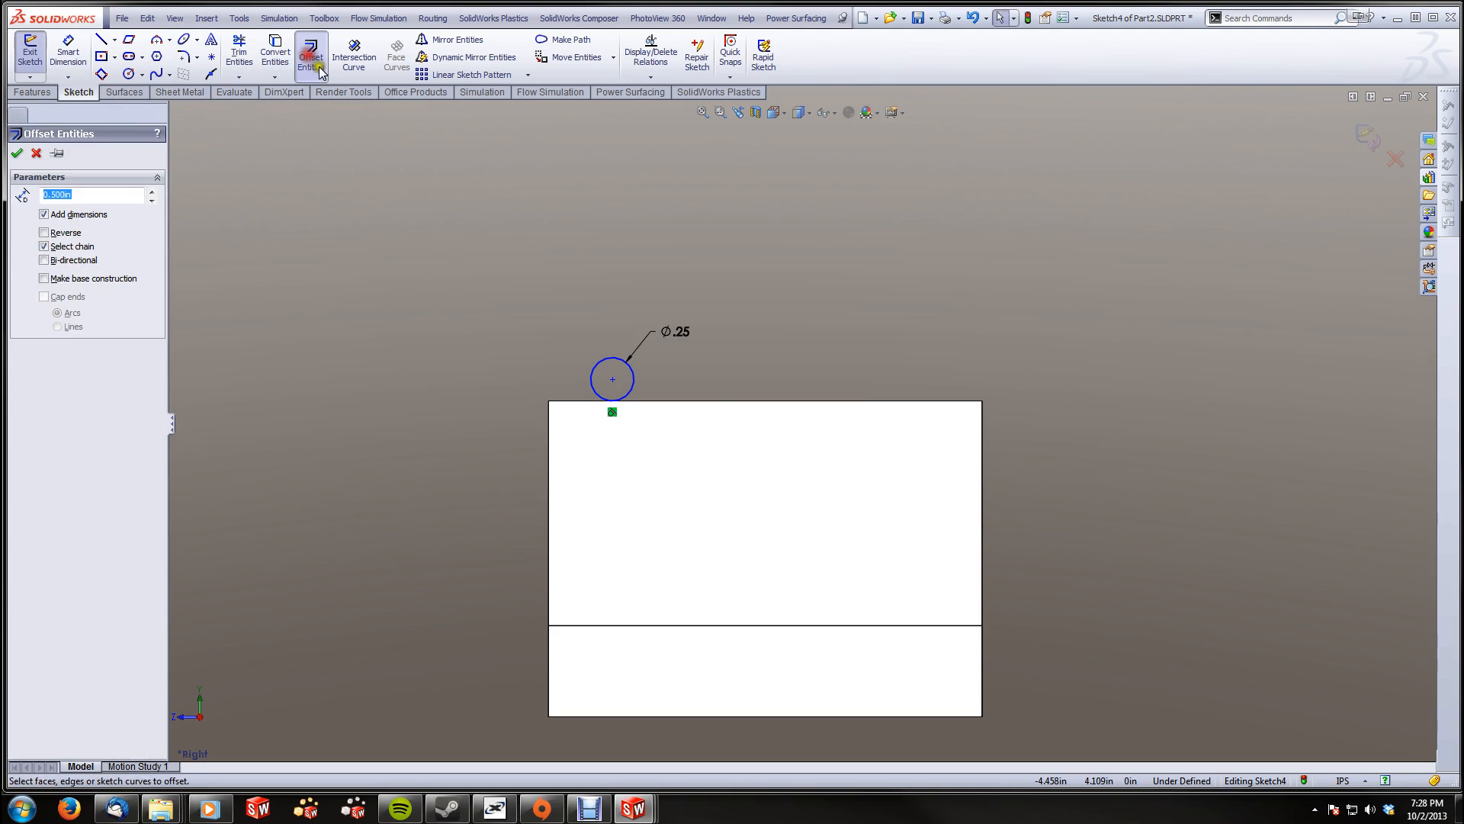
pyautogui.click(604, 364)
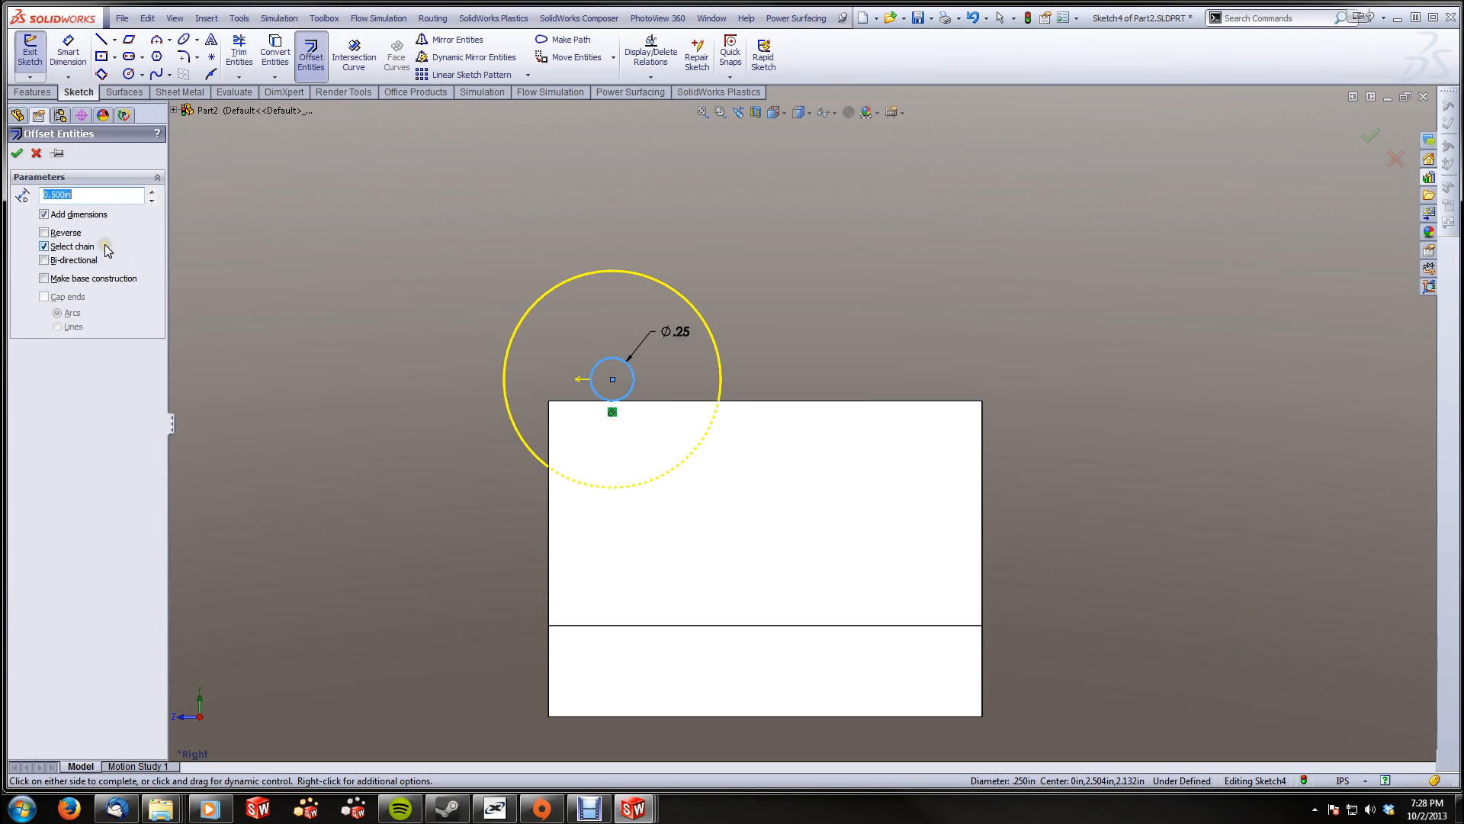
pyautogui.write('.125')
pyautogui.press('Return')
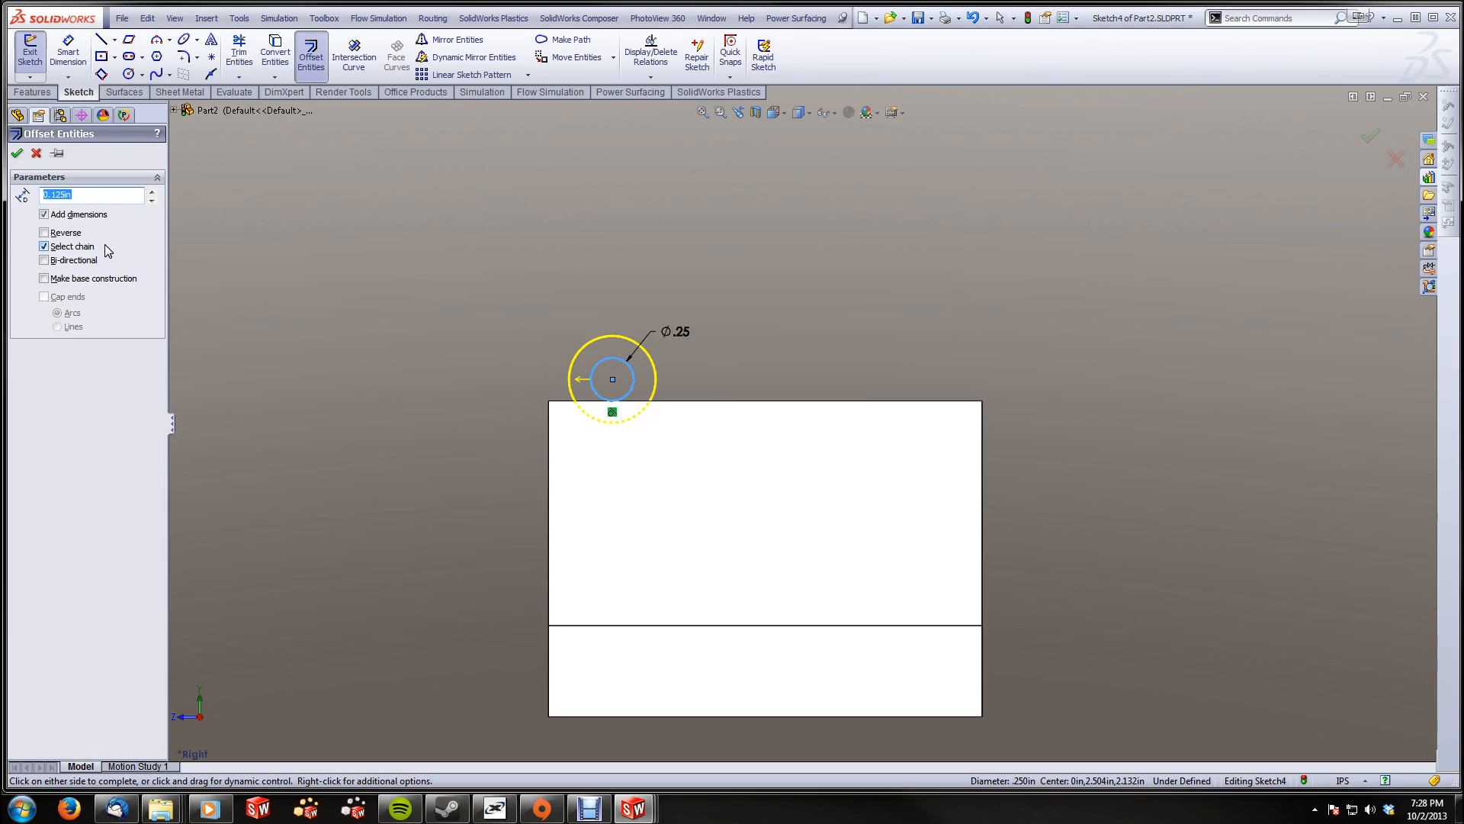
pyautogui.click(17, 154)
# Draw two vertical lines about 0.46 in long, running down from the outer circle's left and right quadrant points
pyautogui.click(103, 40)
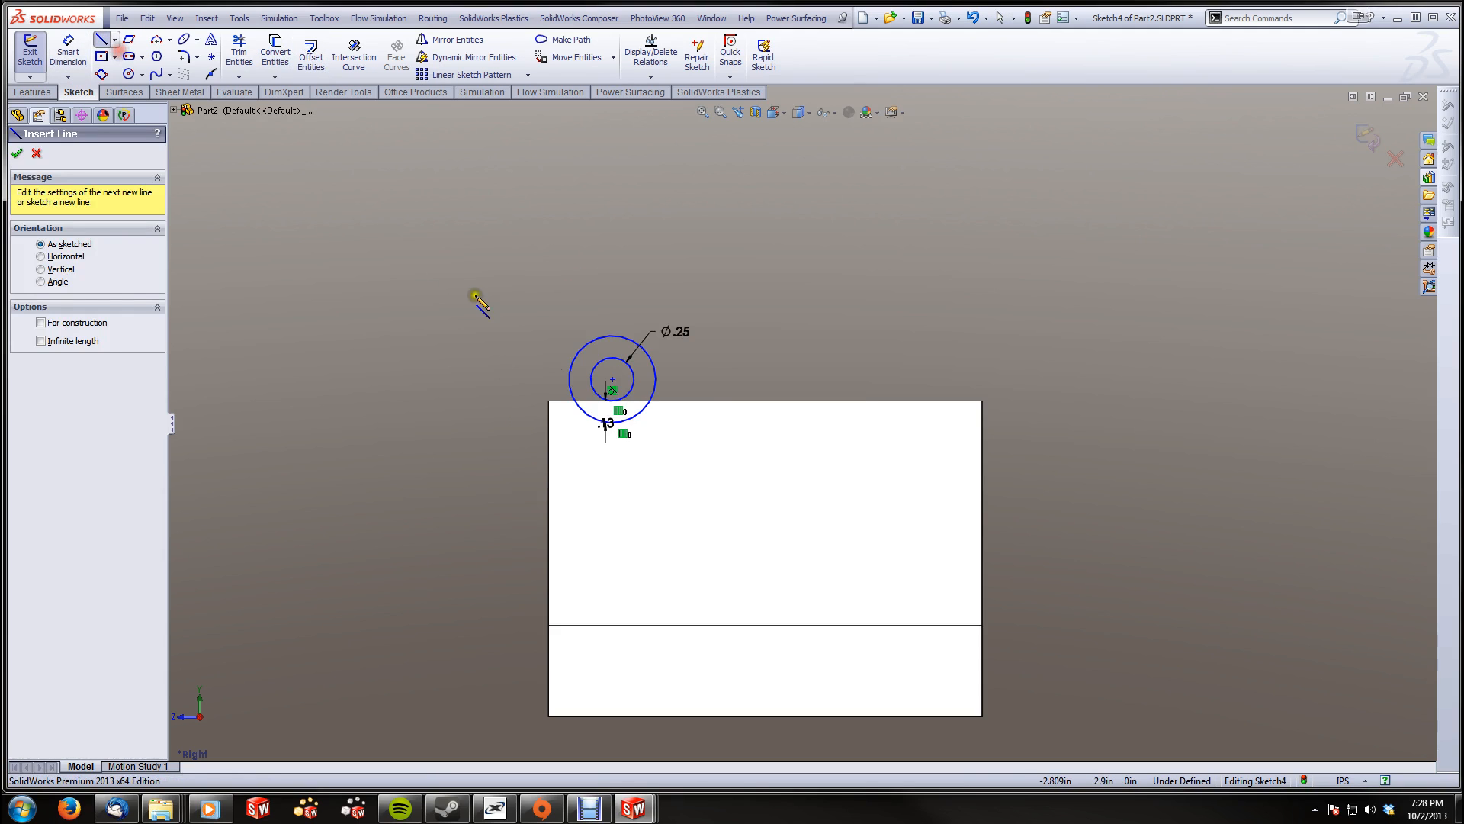
pyautogui.click(570, 379)
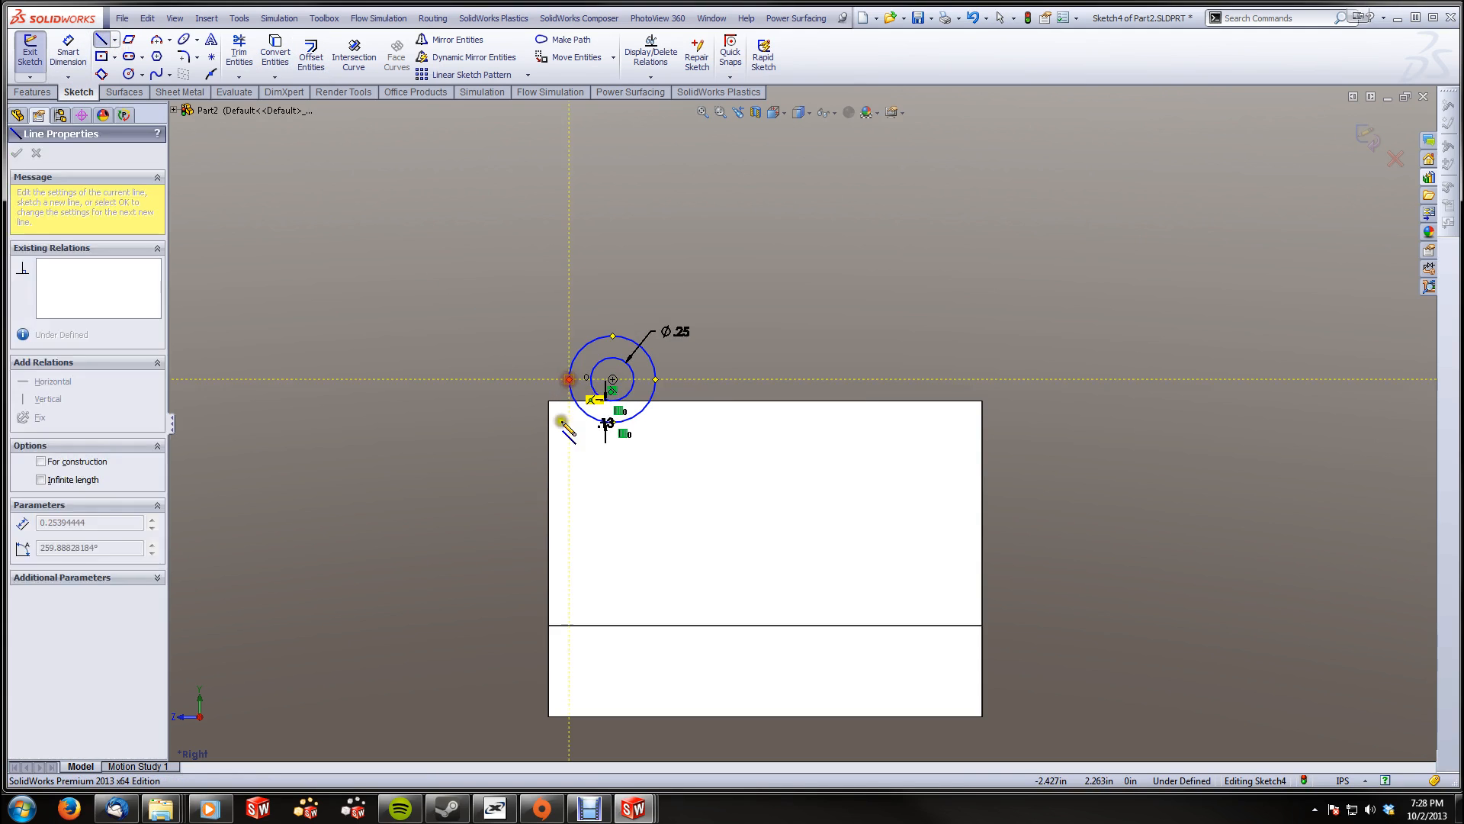
pyautogui.click(570, 457)
pyautogui.press('Escape')
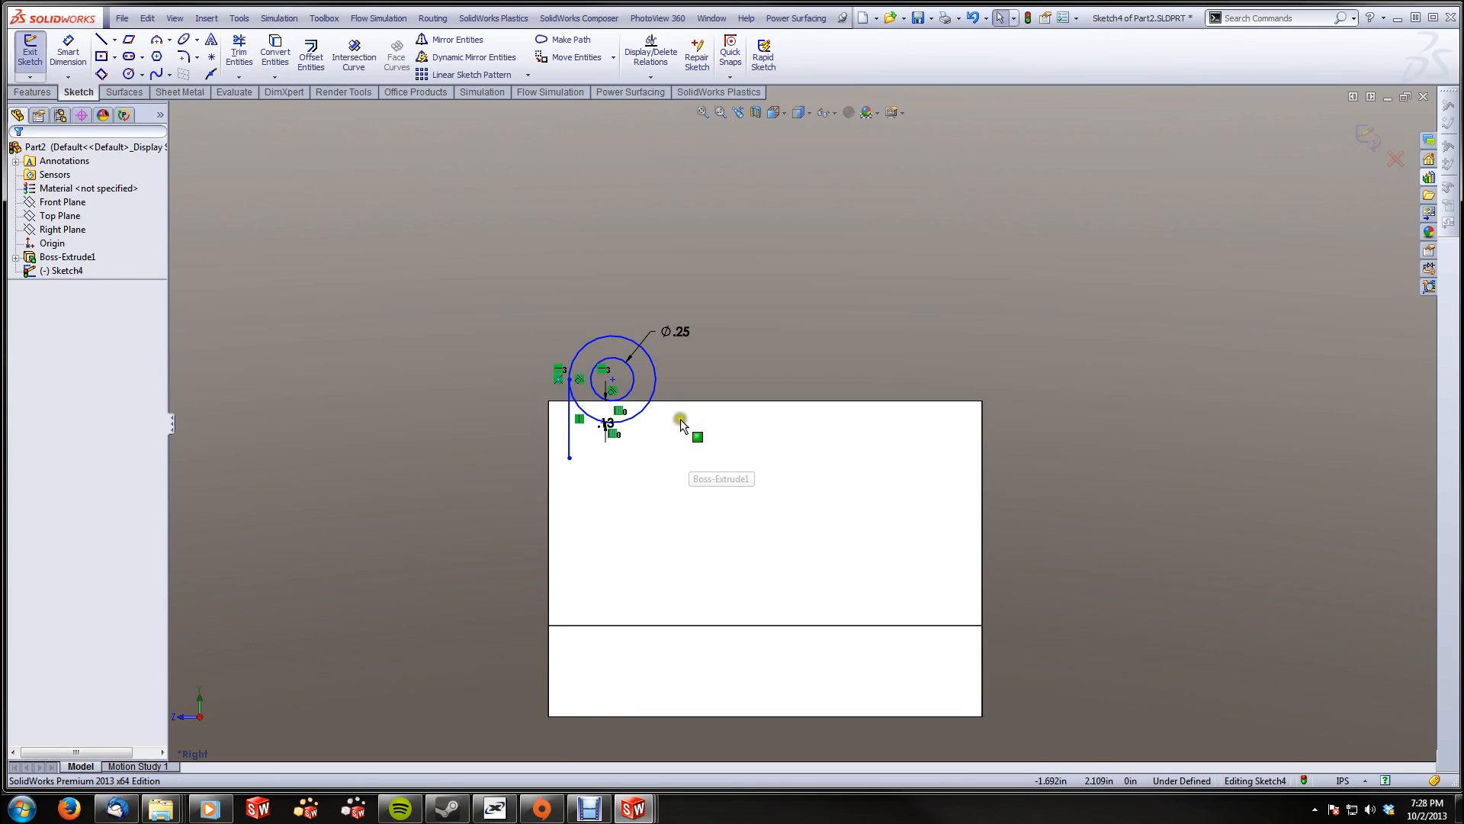
pyautogui.press('l')
pyautogui.click(656, 379)
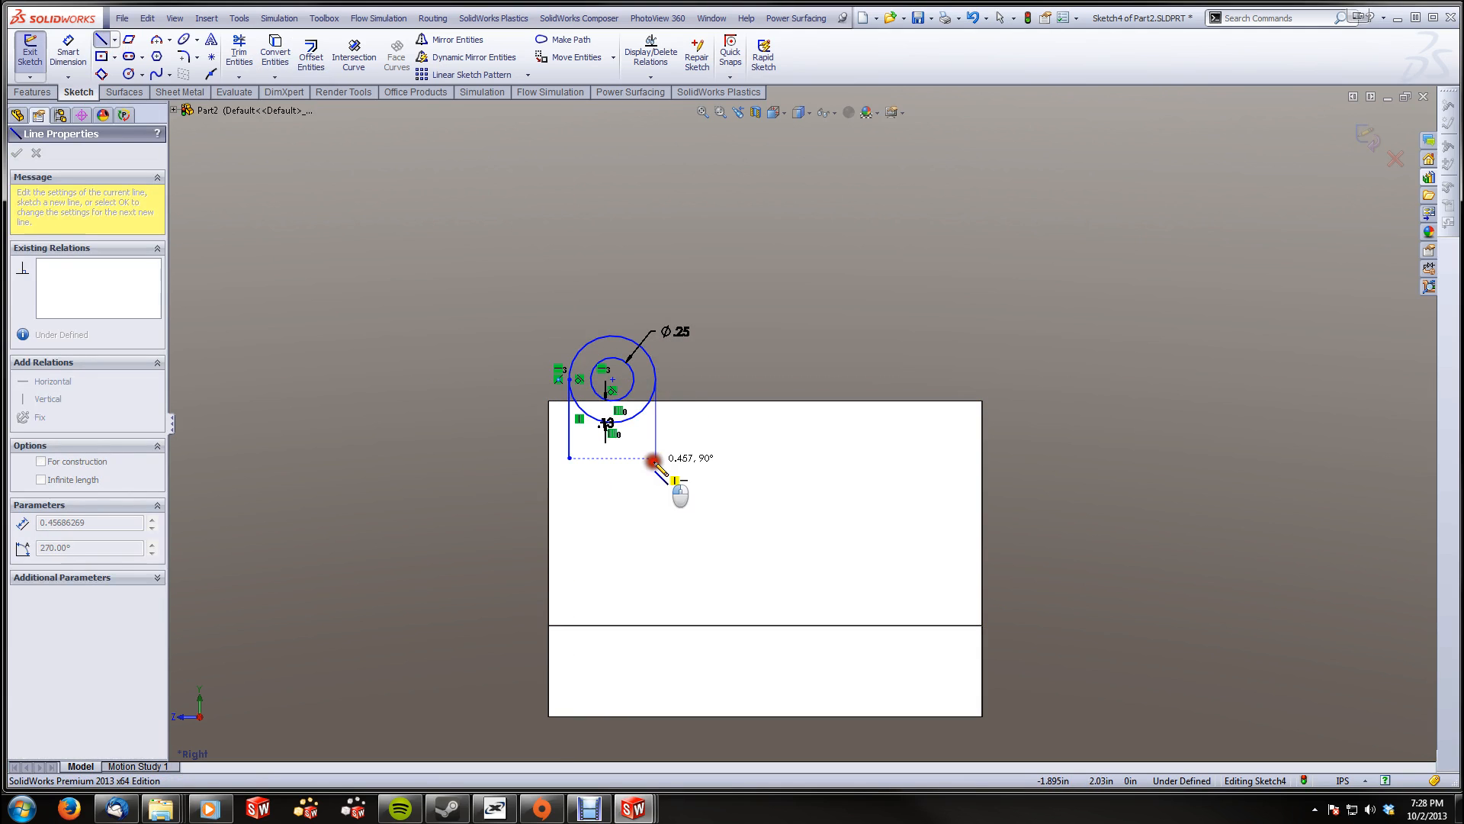
pyautogui.click(656, 458)
pyautogui.press('Escape')
# Convert the block's top edge into the sketch and make the left vertical line collinear with the block's left edge
pyautogui.click(263, 54)
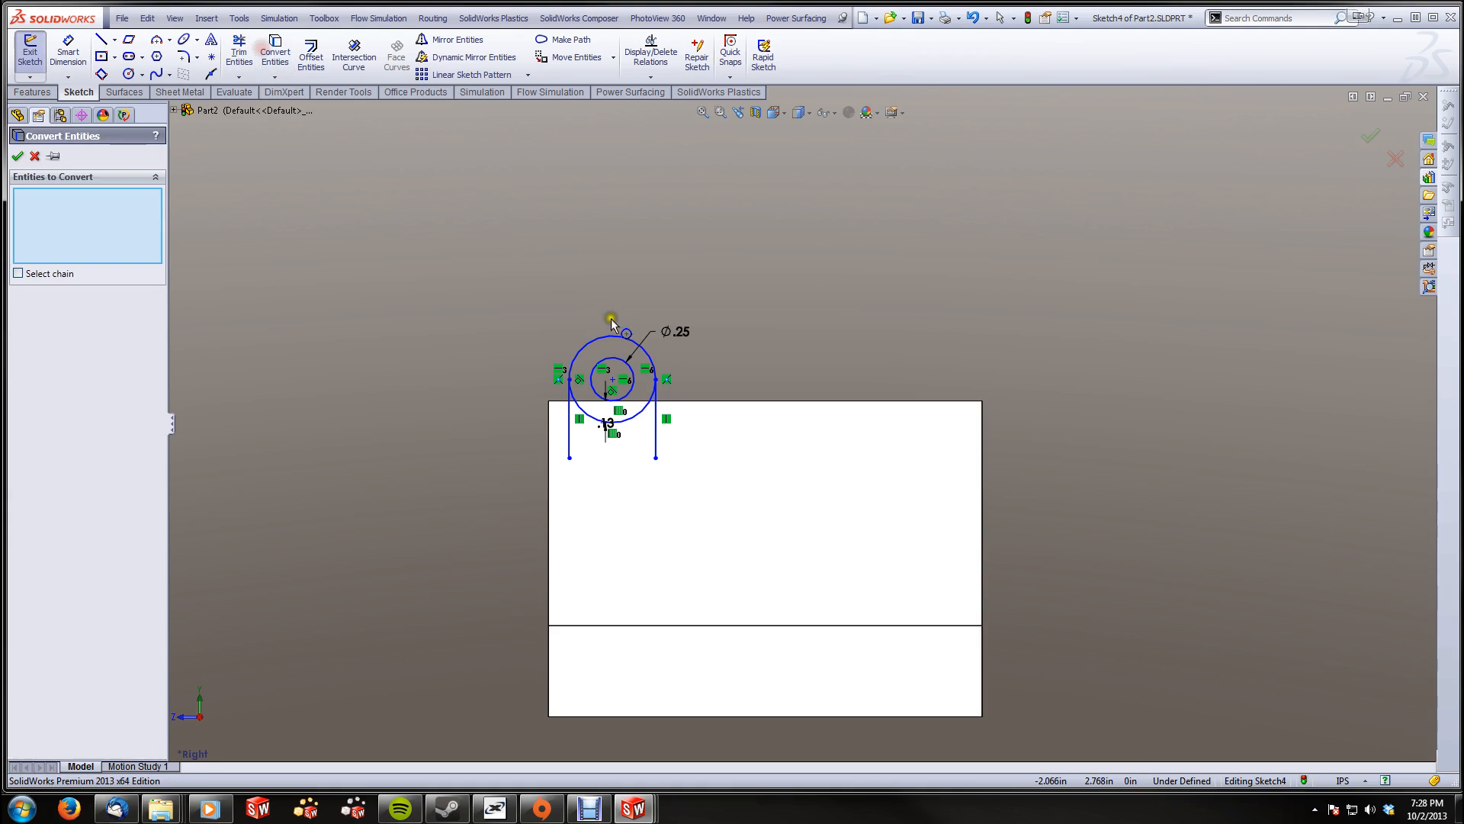
pyautogui.click(17, 156)
pyautogui.click(570, 428)
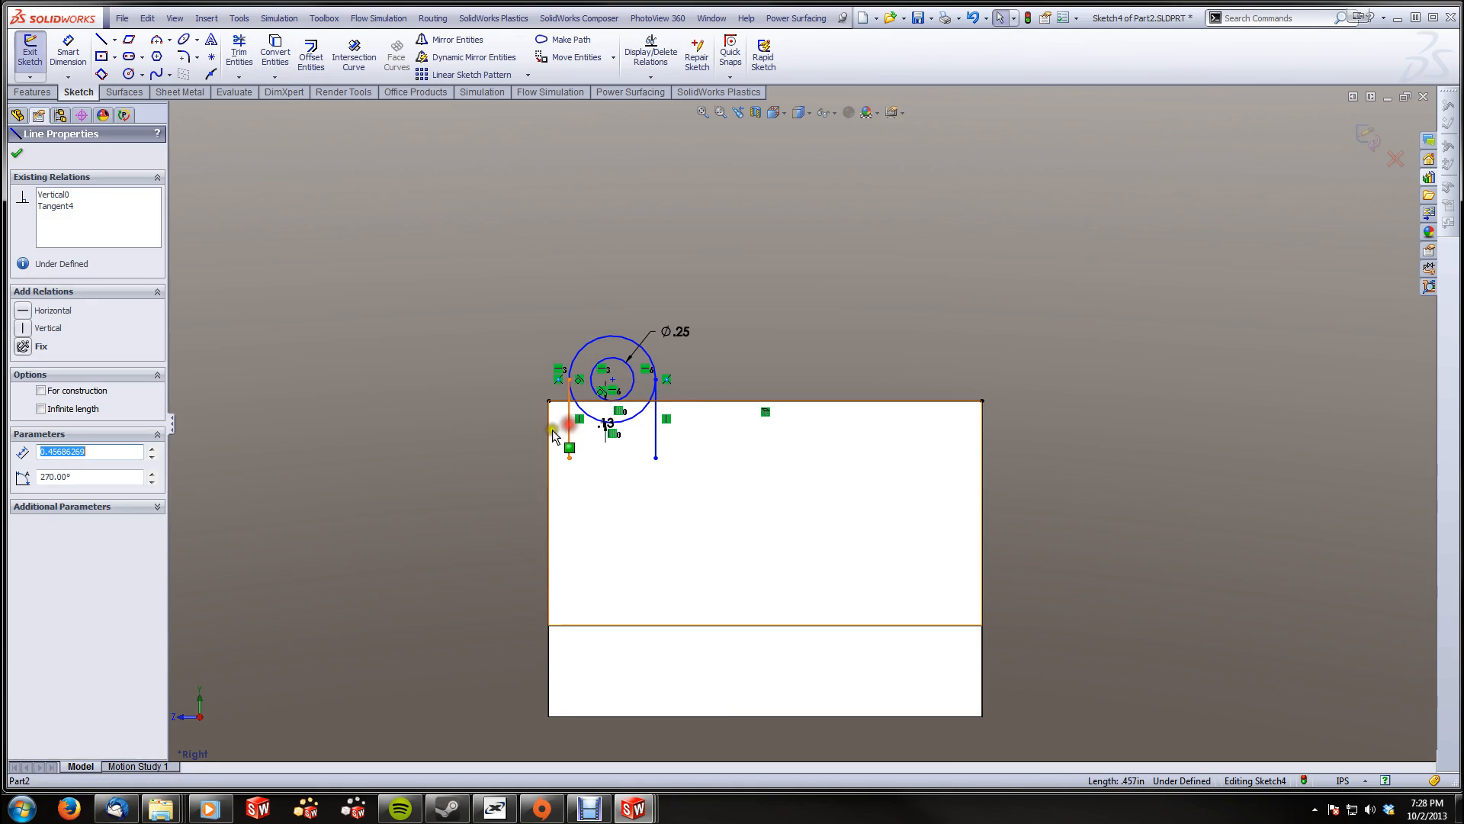
pyautogui.keyDown('ctrl'); pyautogui.click(549, 425); pyautogui.keyUp('ctrl')
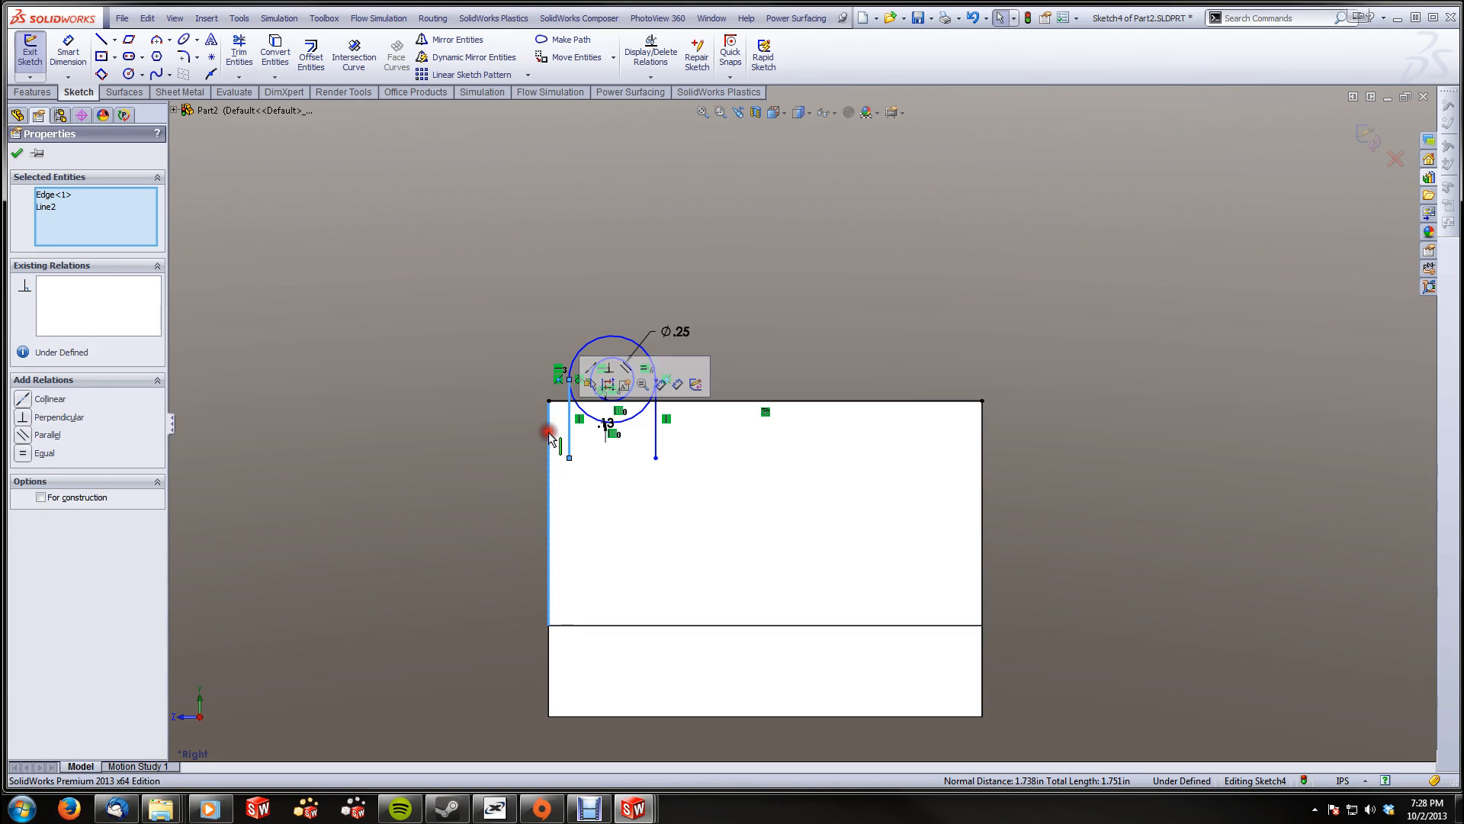
pyautogui.click(590, 367)
pyautogui.click(514, 254)
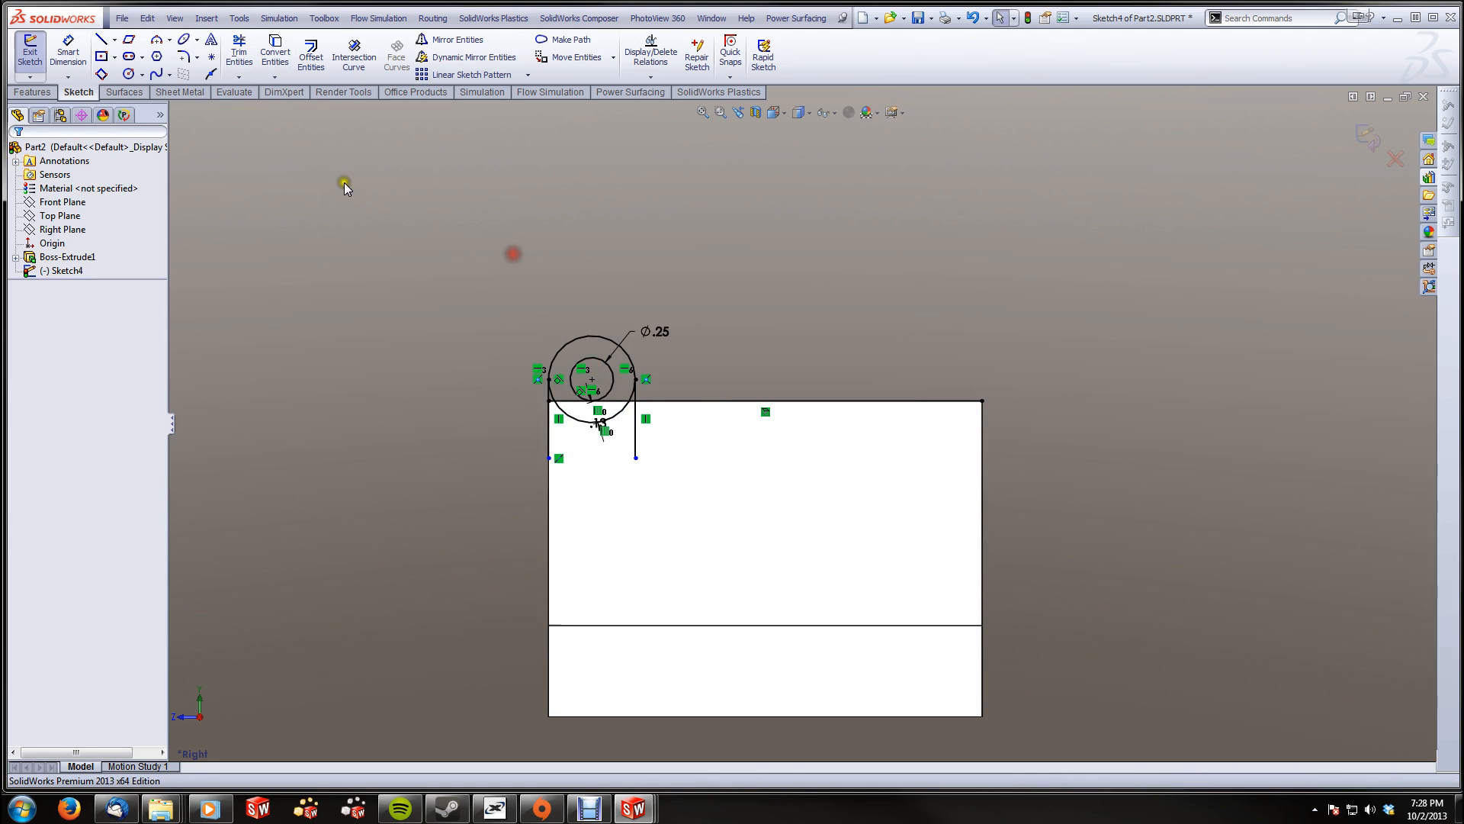
# Trim the outer circle's lower arc and the line ends and edge excess, leaving a closed rounded lug profile on the block's top edge
pyautogui.click(239, 54)
pyautogui.scroll(-3, 466, 252)
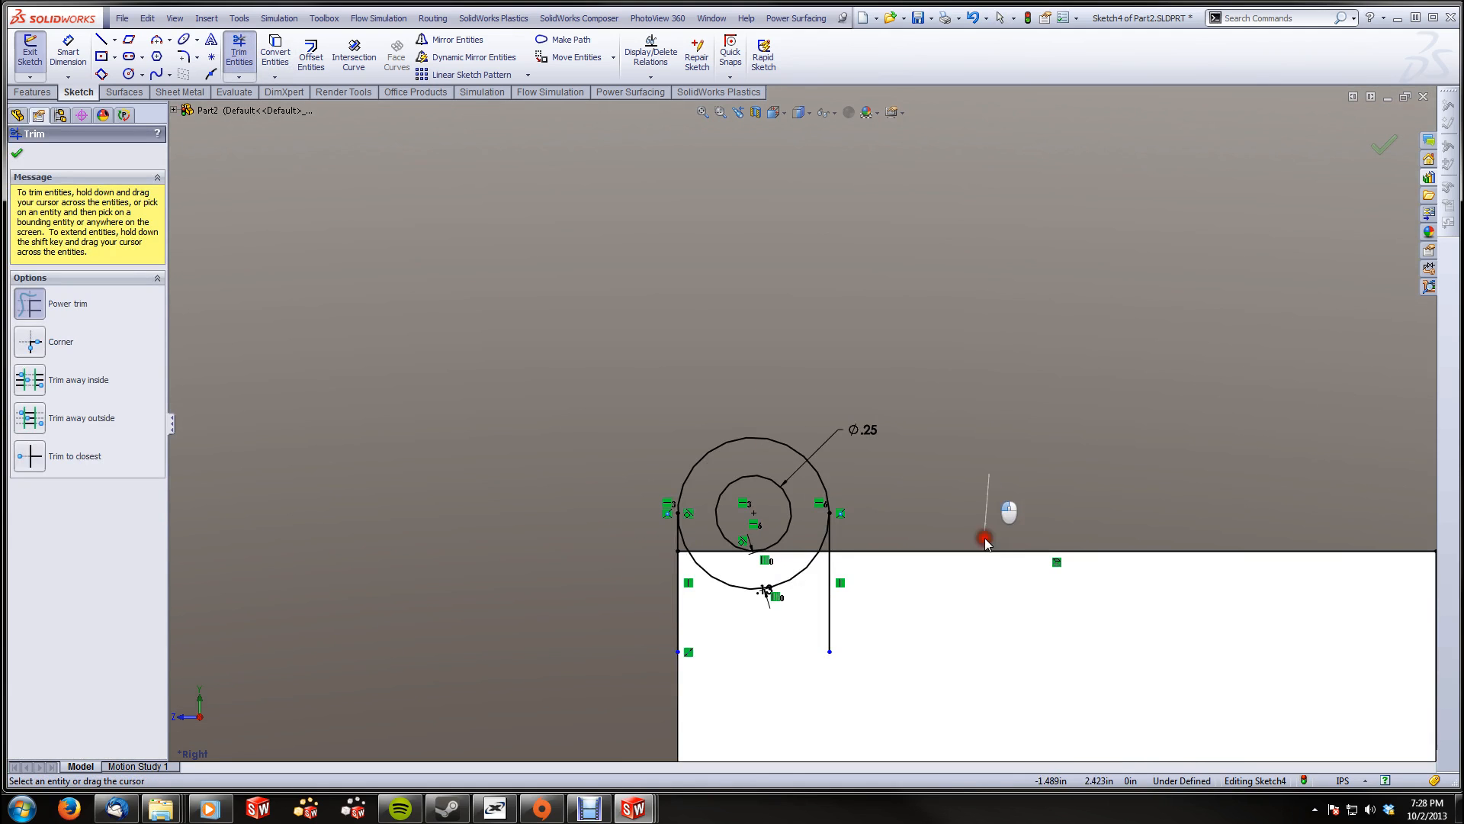
pyautogui.scroll(-3, 829, 602)
pyautogui.moveTo(879, 615)
pyautogui.mouseDown()
pyautogui.moveTo(577, 624)
pyautogui.moveTo(621, 592)
pyautogui.moveTo(644, 545)
pyautogui.mouseUp()
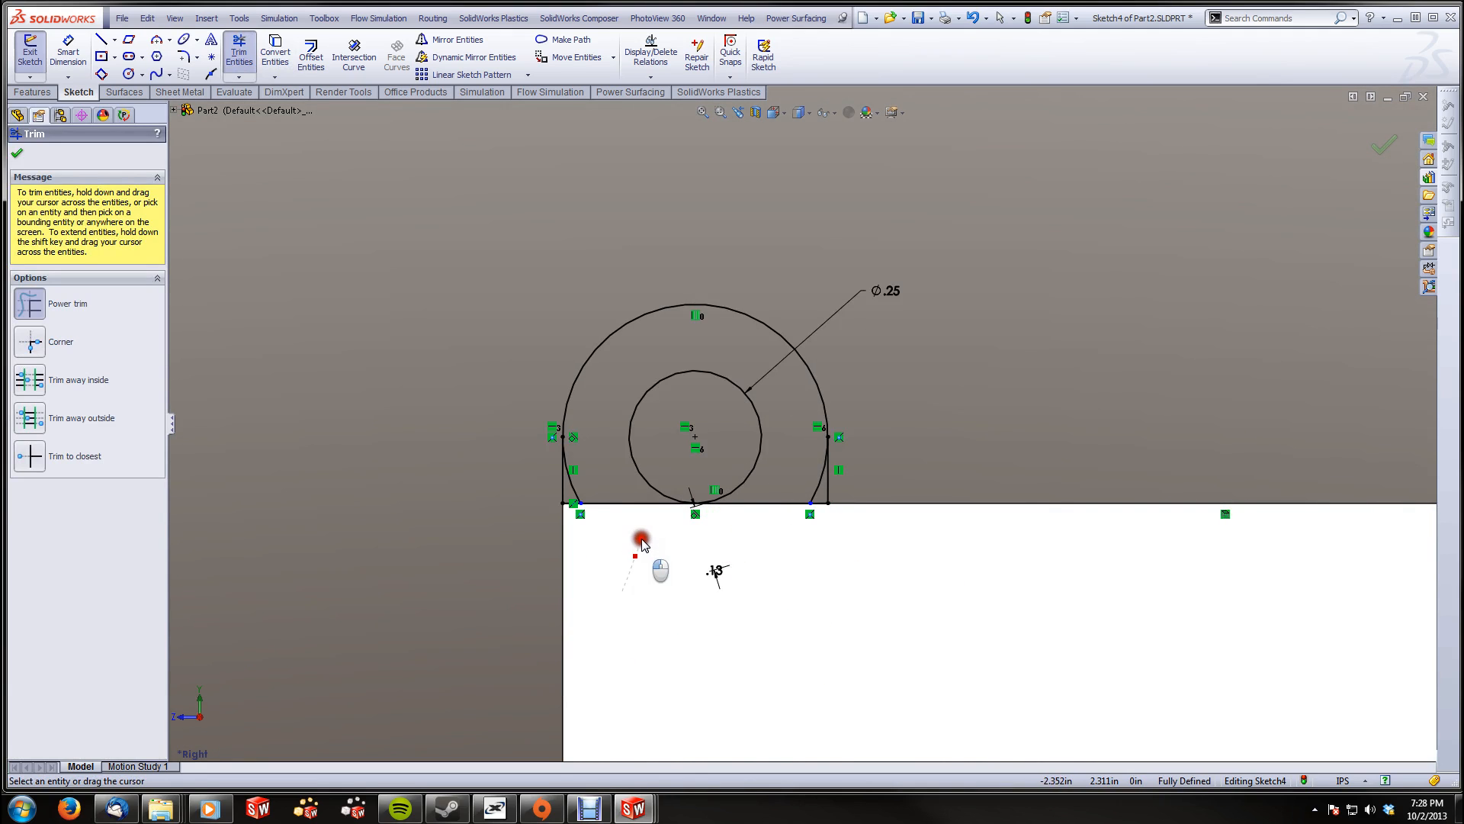
pyautogui.scroll(-2, 618, 504)
pyautogui.moveTo(601, 474); pyautogui.dragTo(579, 494)
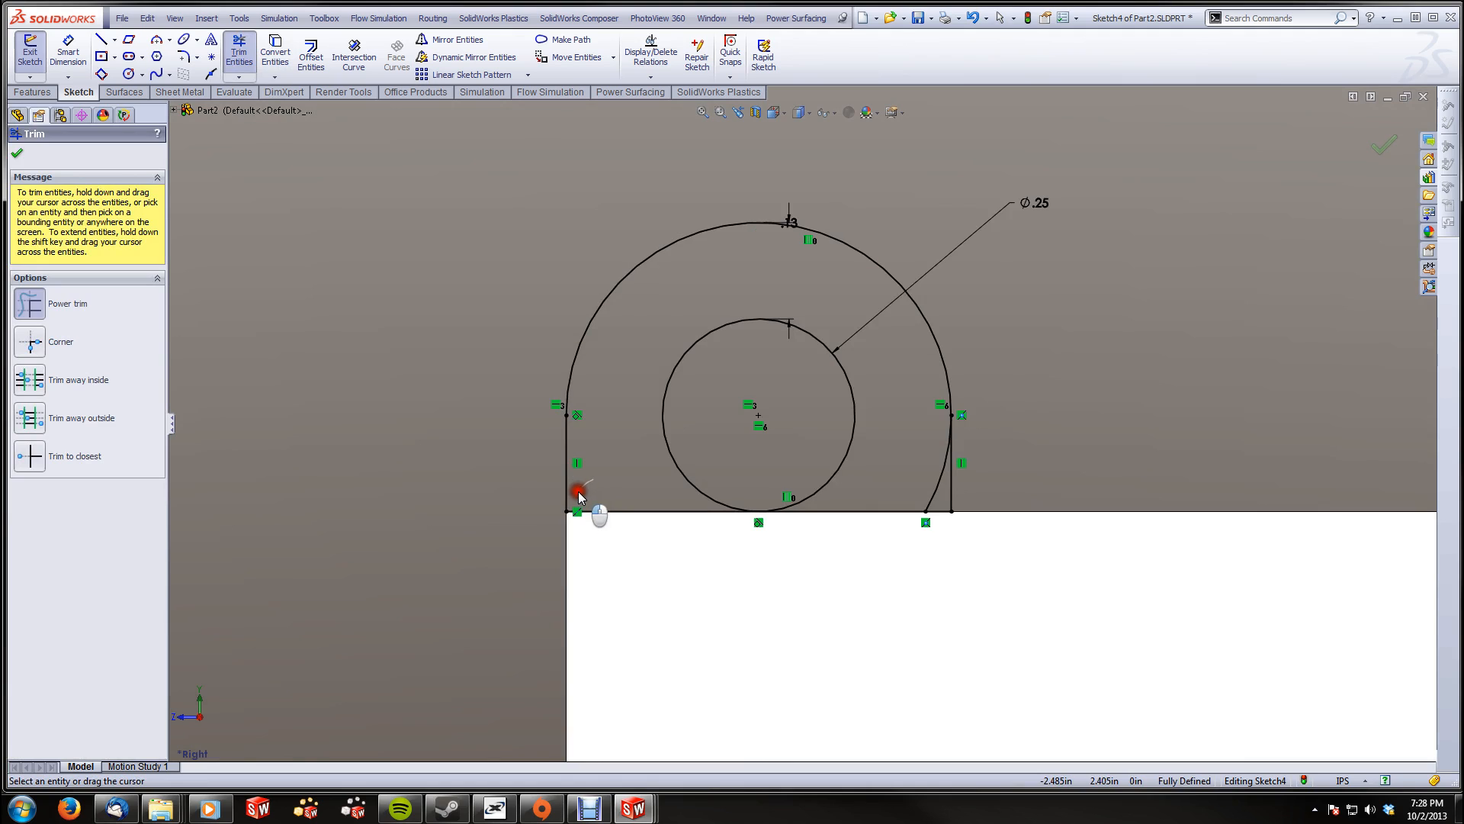
pyautogui.moveTo(928, 467); pyautogui.dragTo(945, 488)
pyautogui.press('Escape')
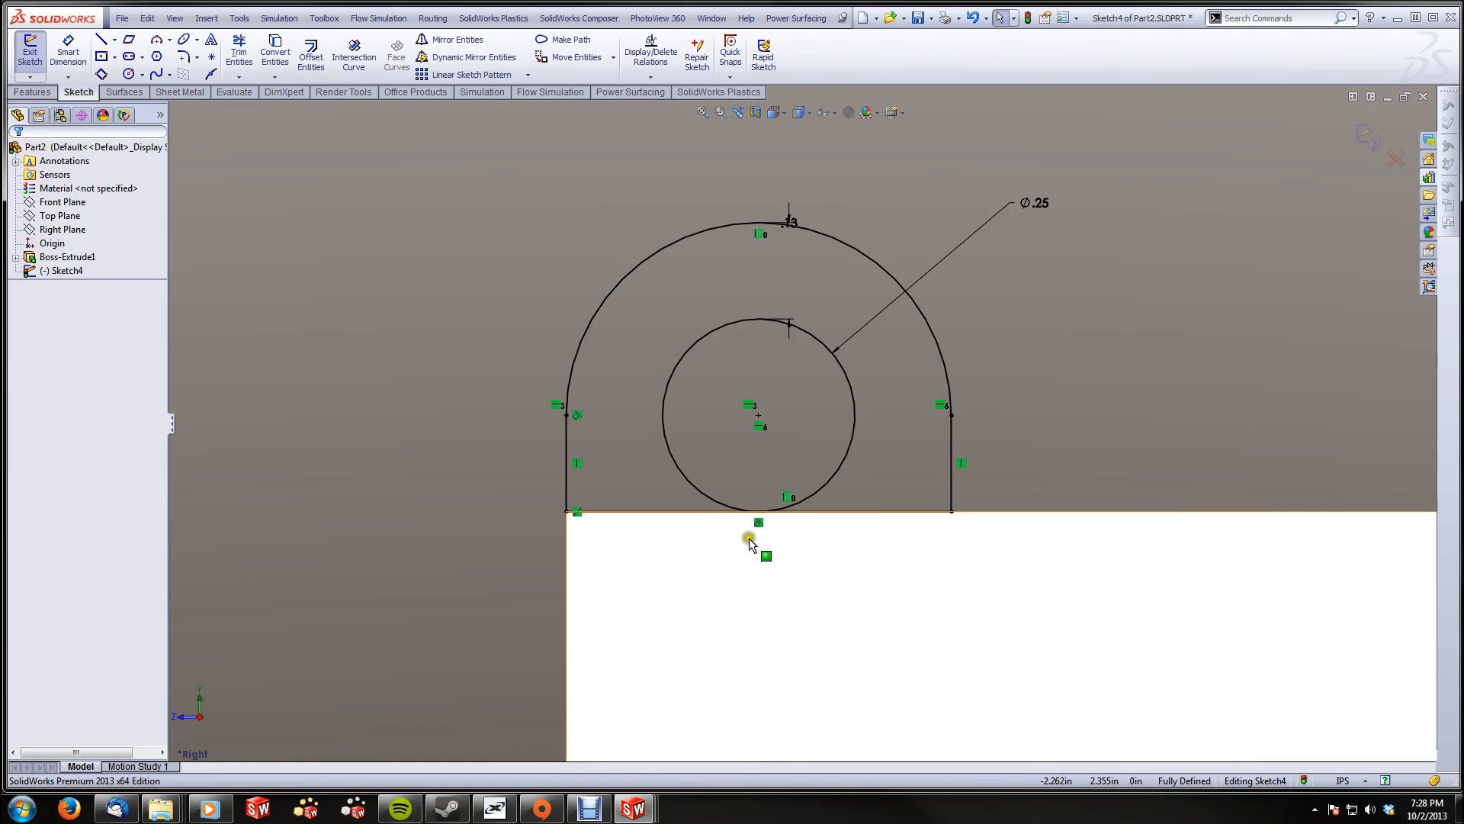
# Delete the tangent relation between the inner circle and the block's top edge, and move the circle centre upward
pyautogui.click(758, 524)
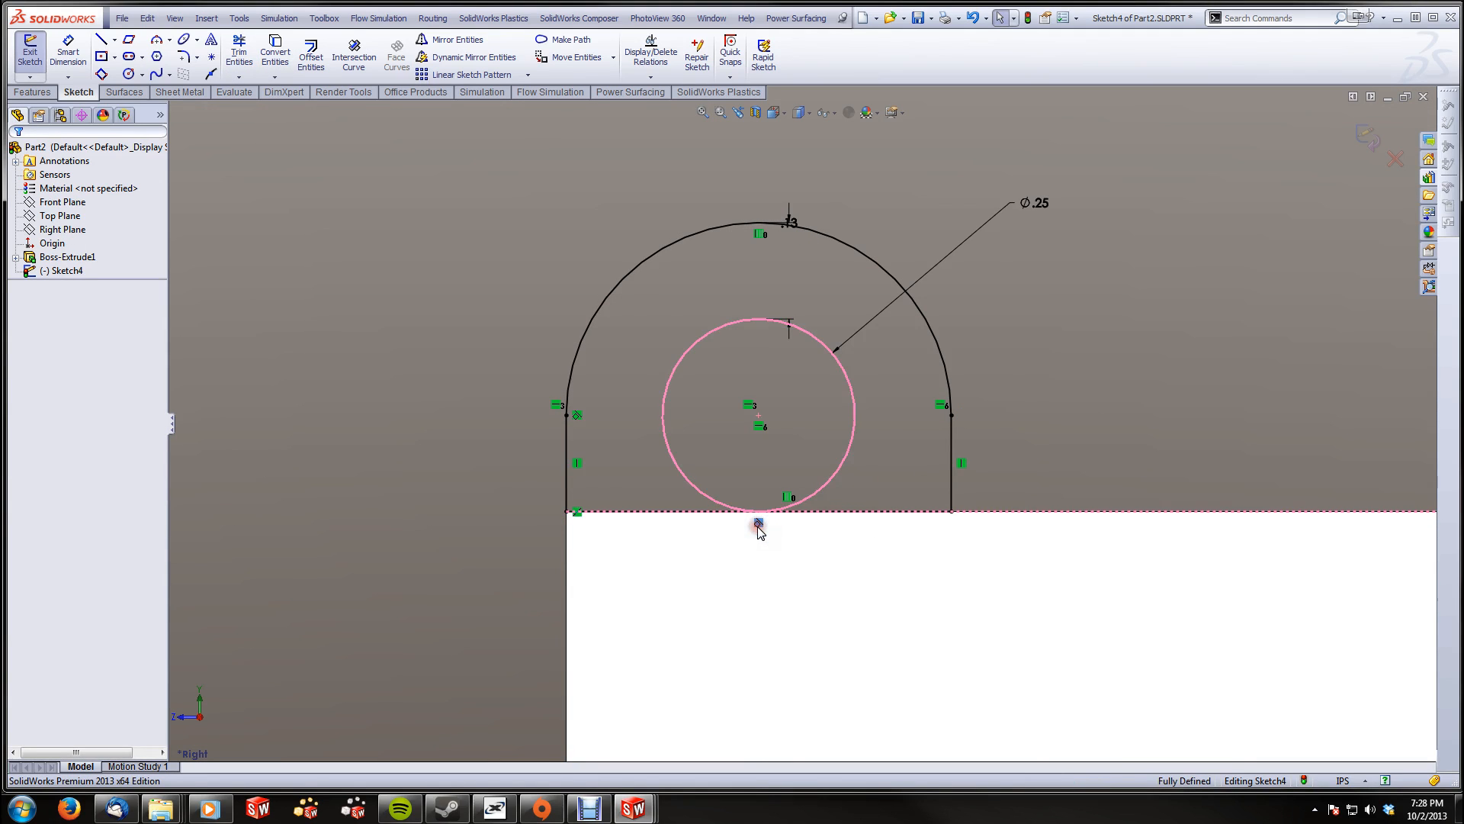
pyautogui.press('Delete')
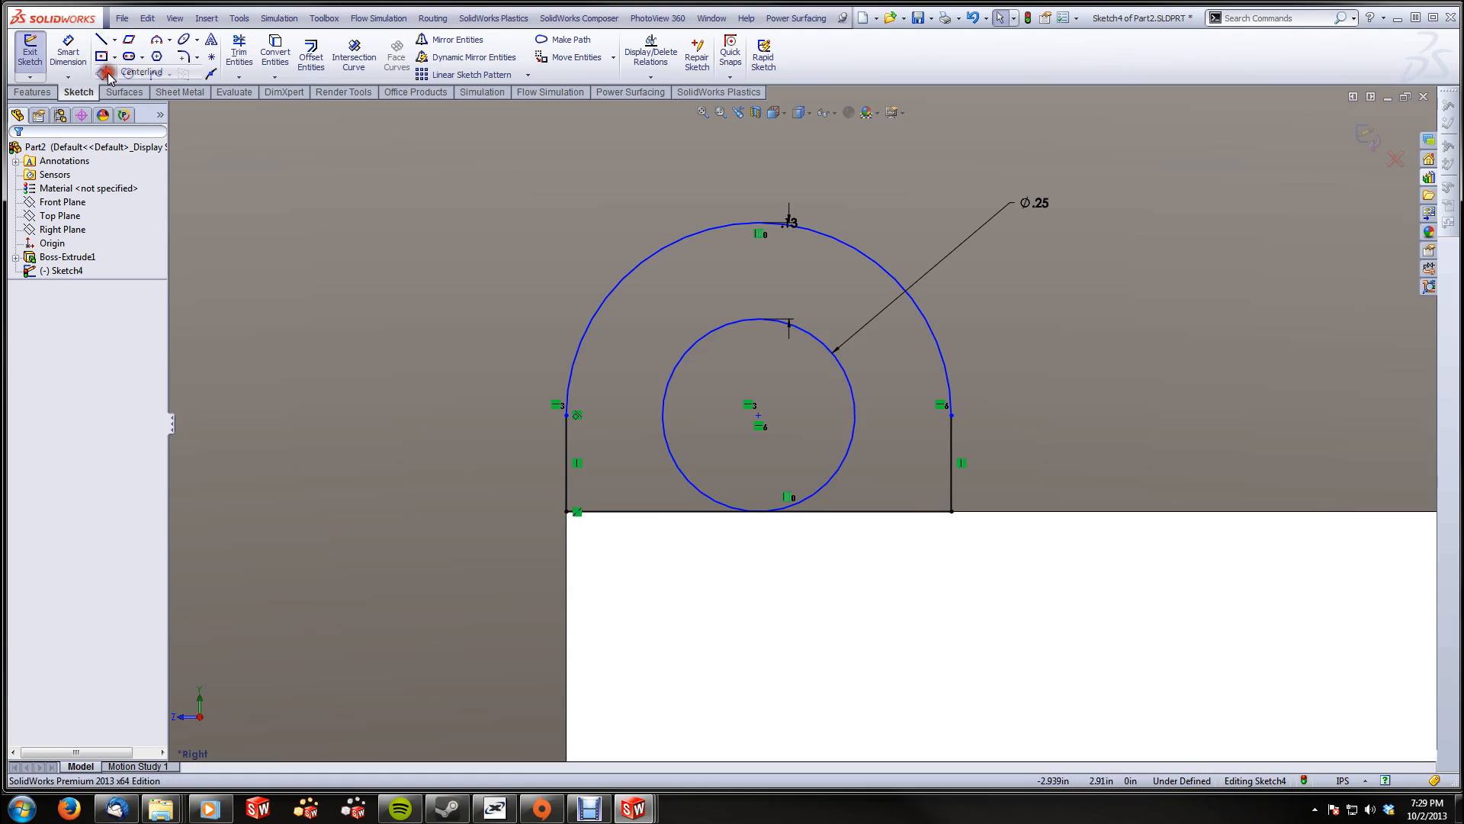
pyautogui.click(109, 74)
pyautogui.press('Escape')
pyautogui.moveTo(757, 419); pyautogui.dragTo(759, 362)
pyautogui.click(341, 214)
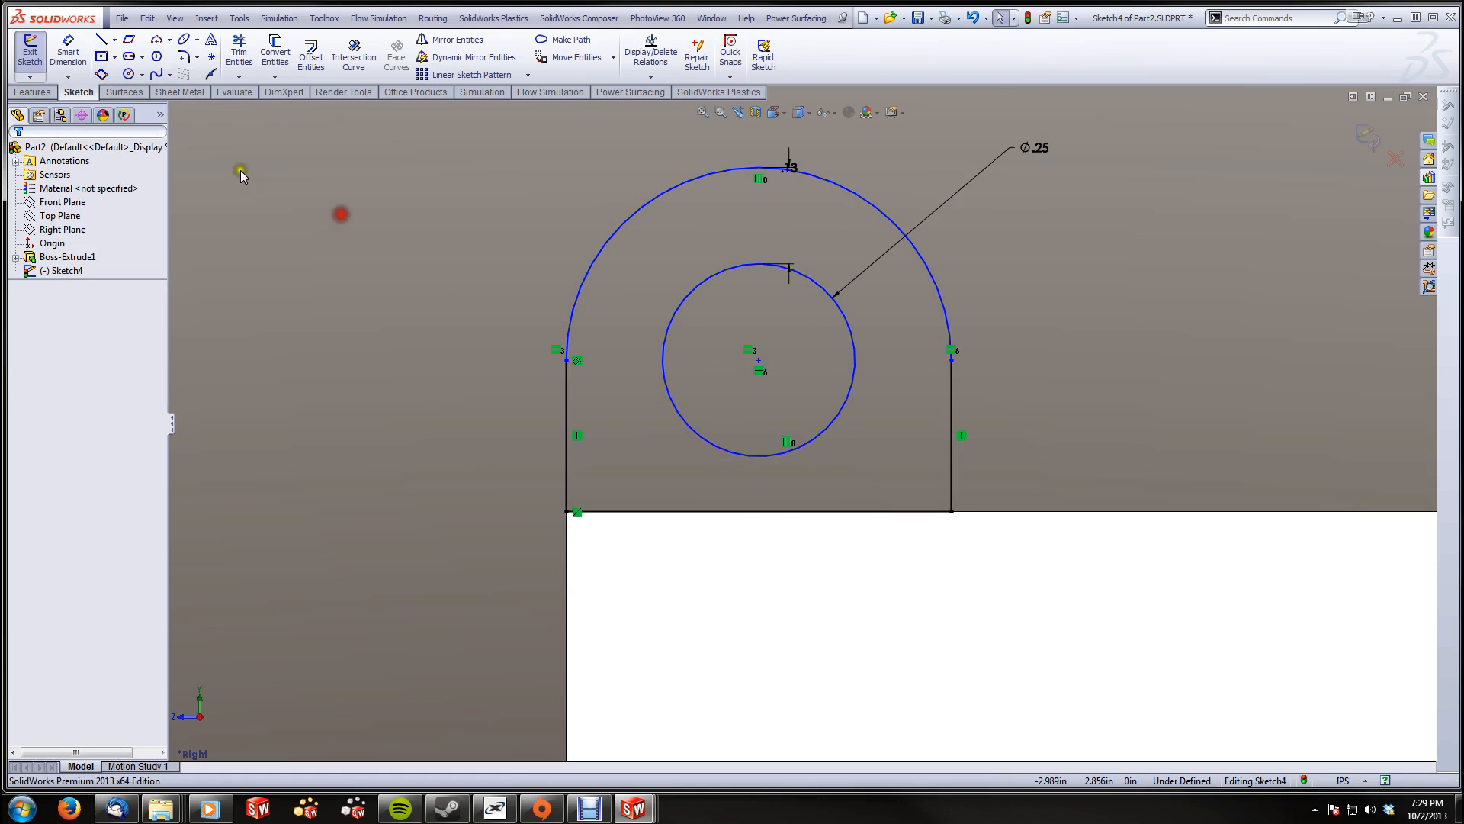
pyautogui.click(114, 41)
pyautogui.click(108, 72)
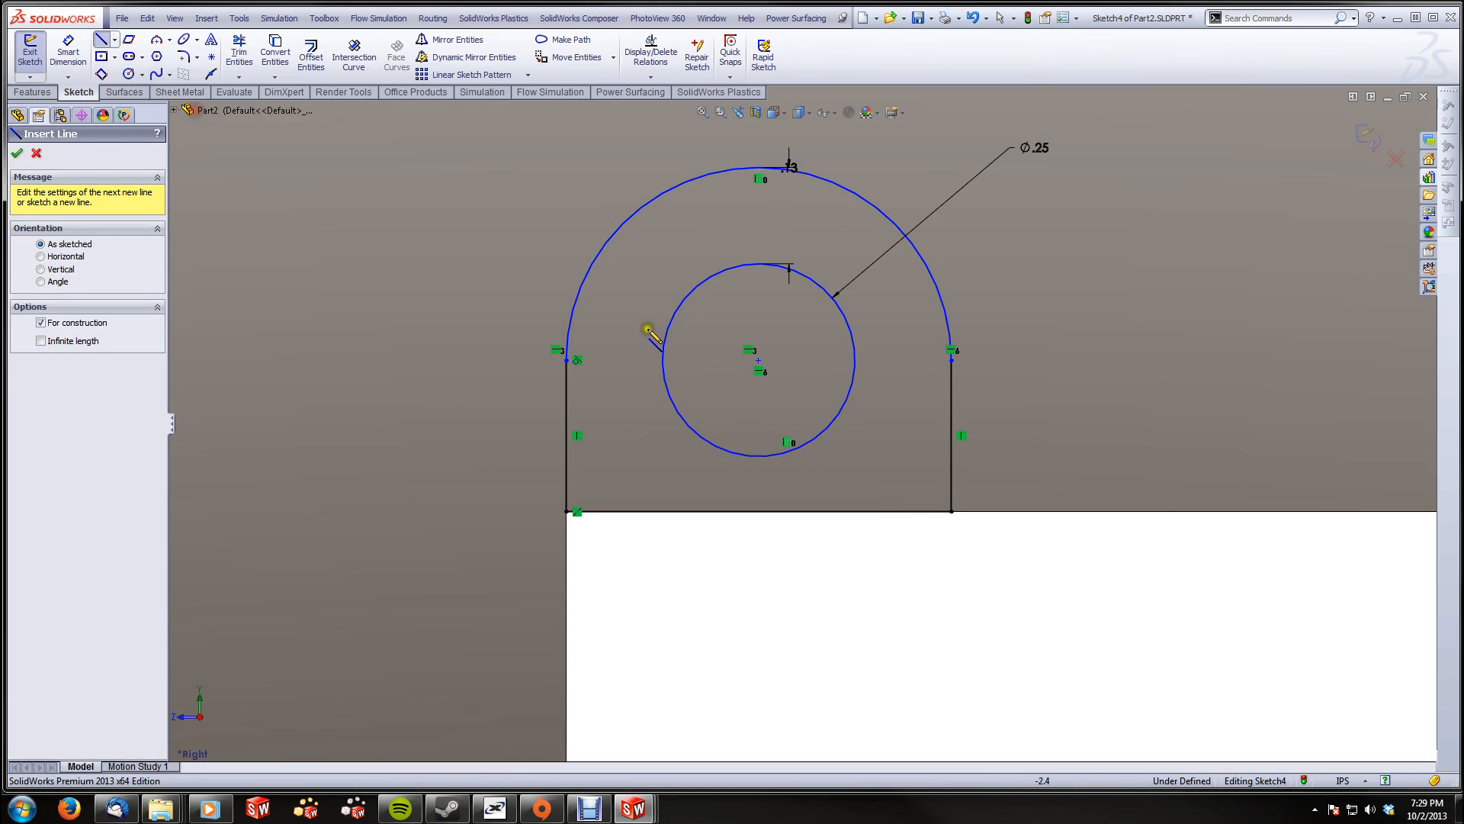
pyautogui.press('Escape')
# Dimension the circle centre's height above the block's top edge as 0.25 in
pyautogui.click(66, 55)
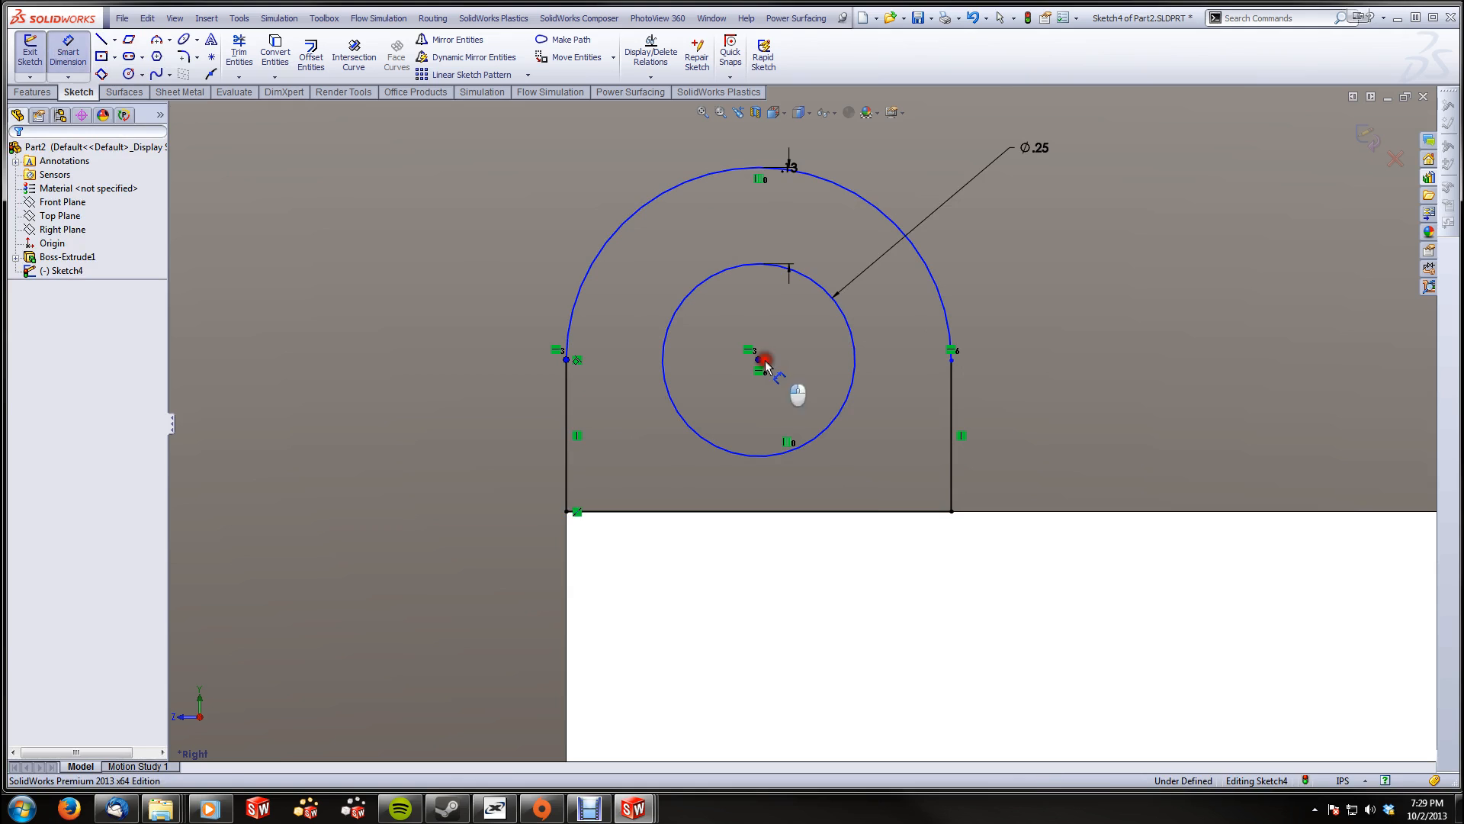
pyautogui.click(745, 509)
pyautogui.click(435, 451)
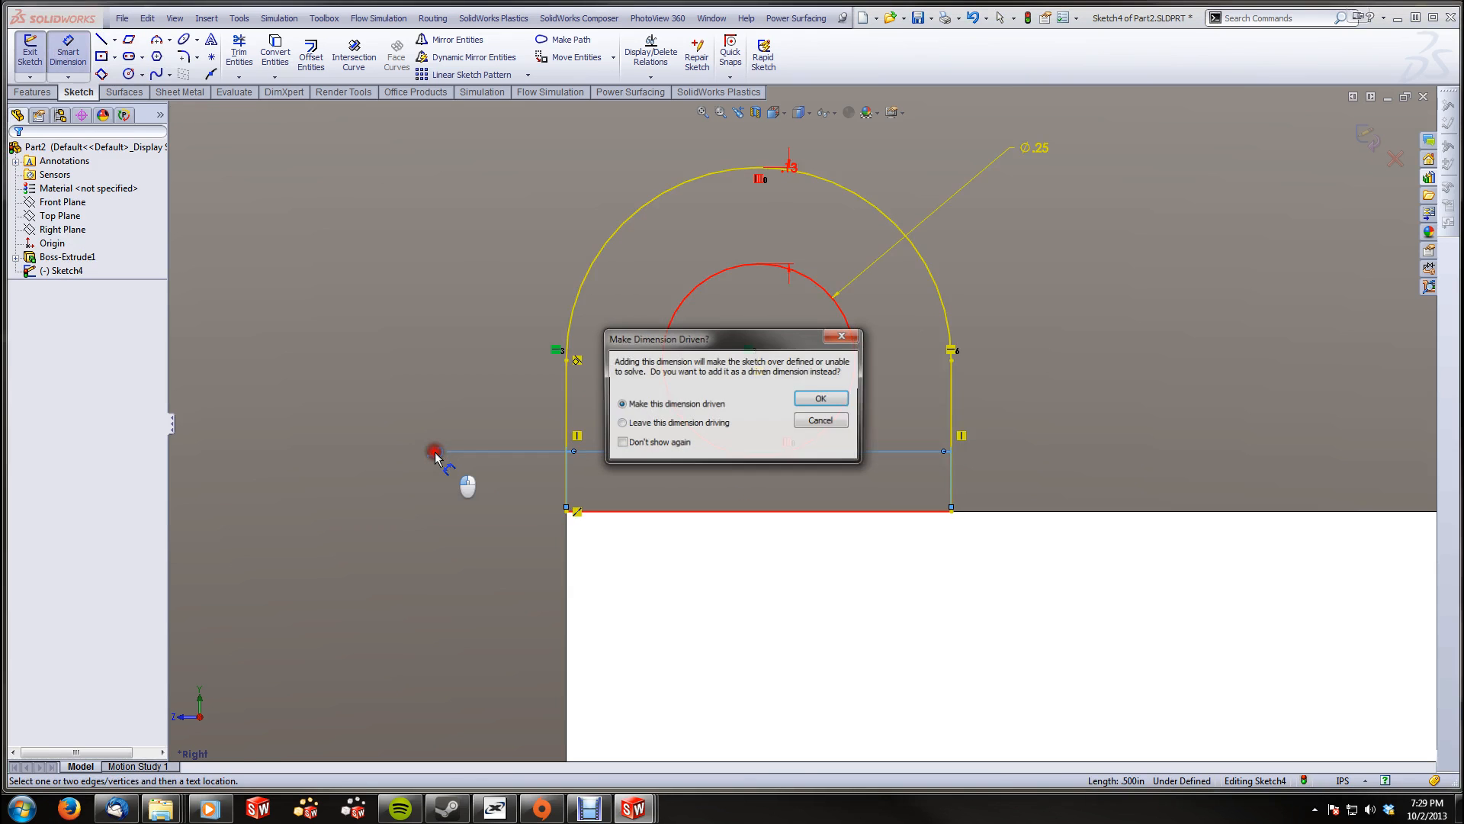
pyautogui.click(822, 421)
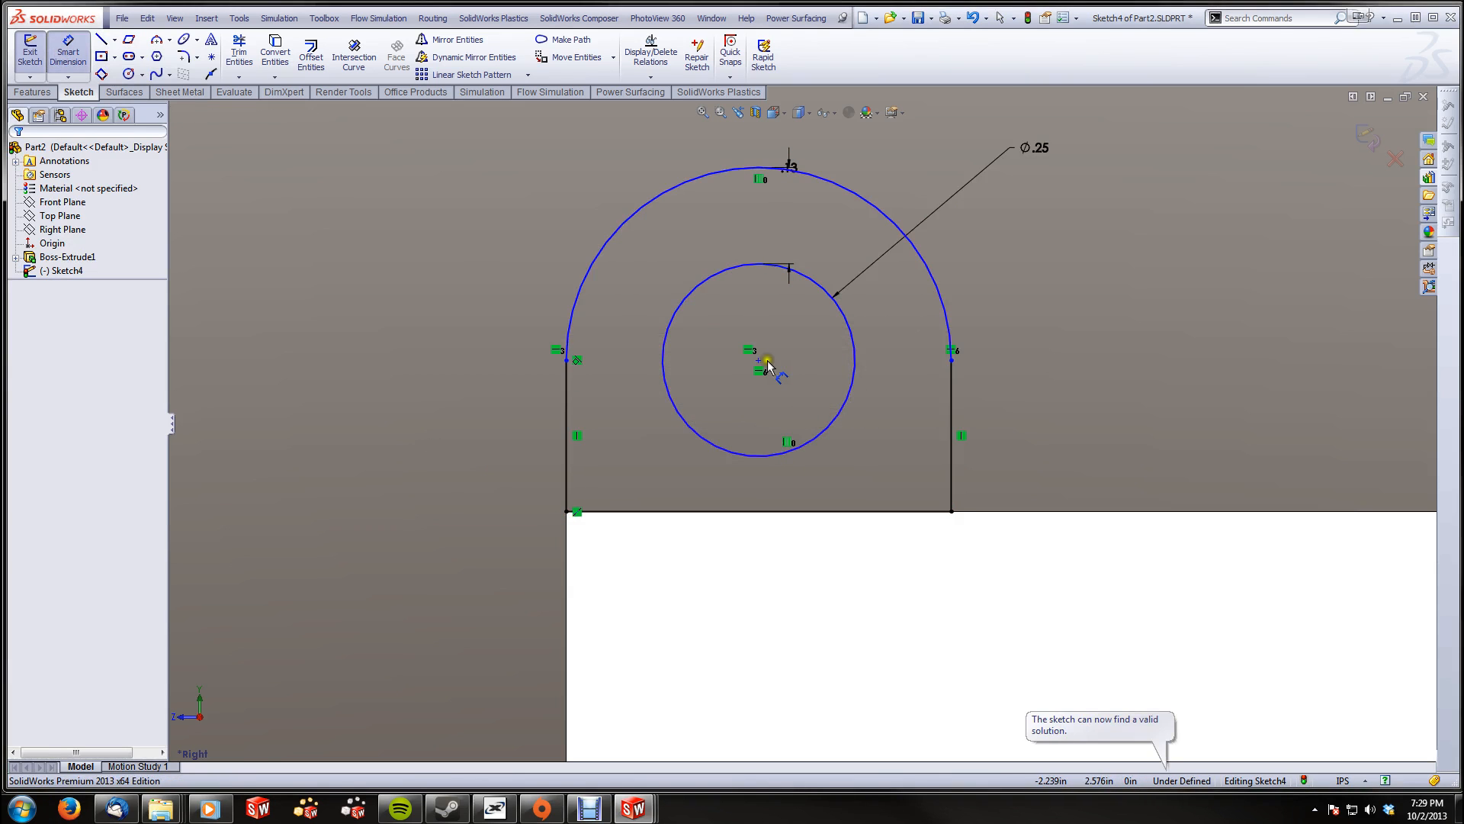
pyautogui.click(758, 359)
pyautogui.click(730, 512)
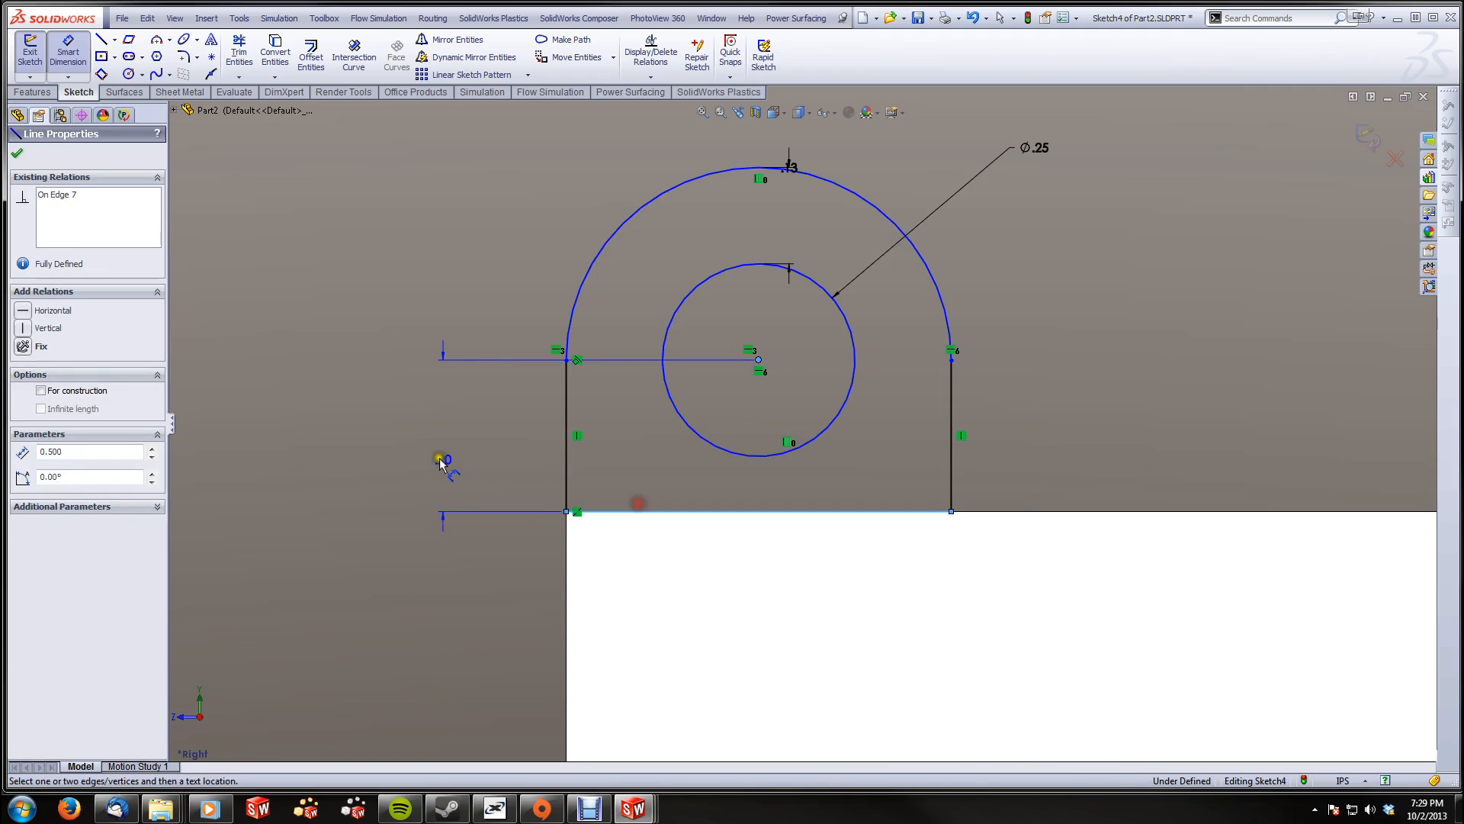
pyautogui.click(440, 459)
pyautogui.write('.25')
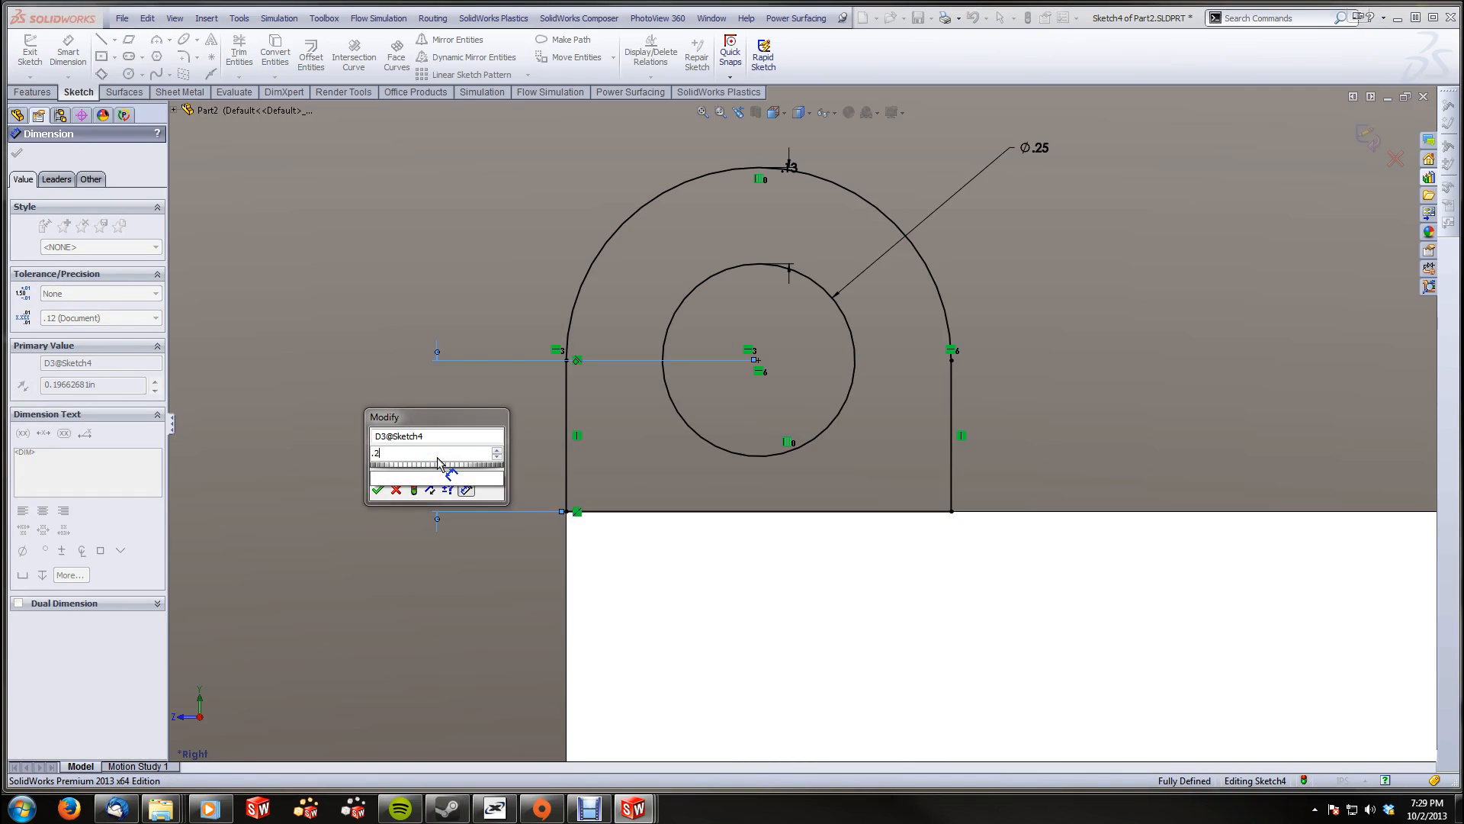
pyautogui.press('Return')
pyautogui.click(16, 158)
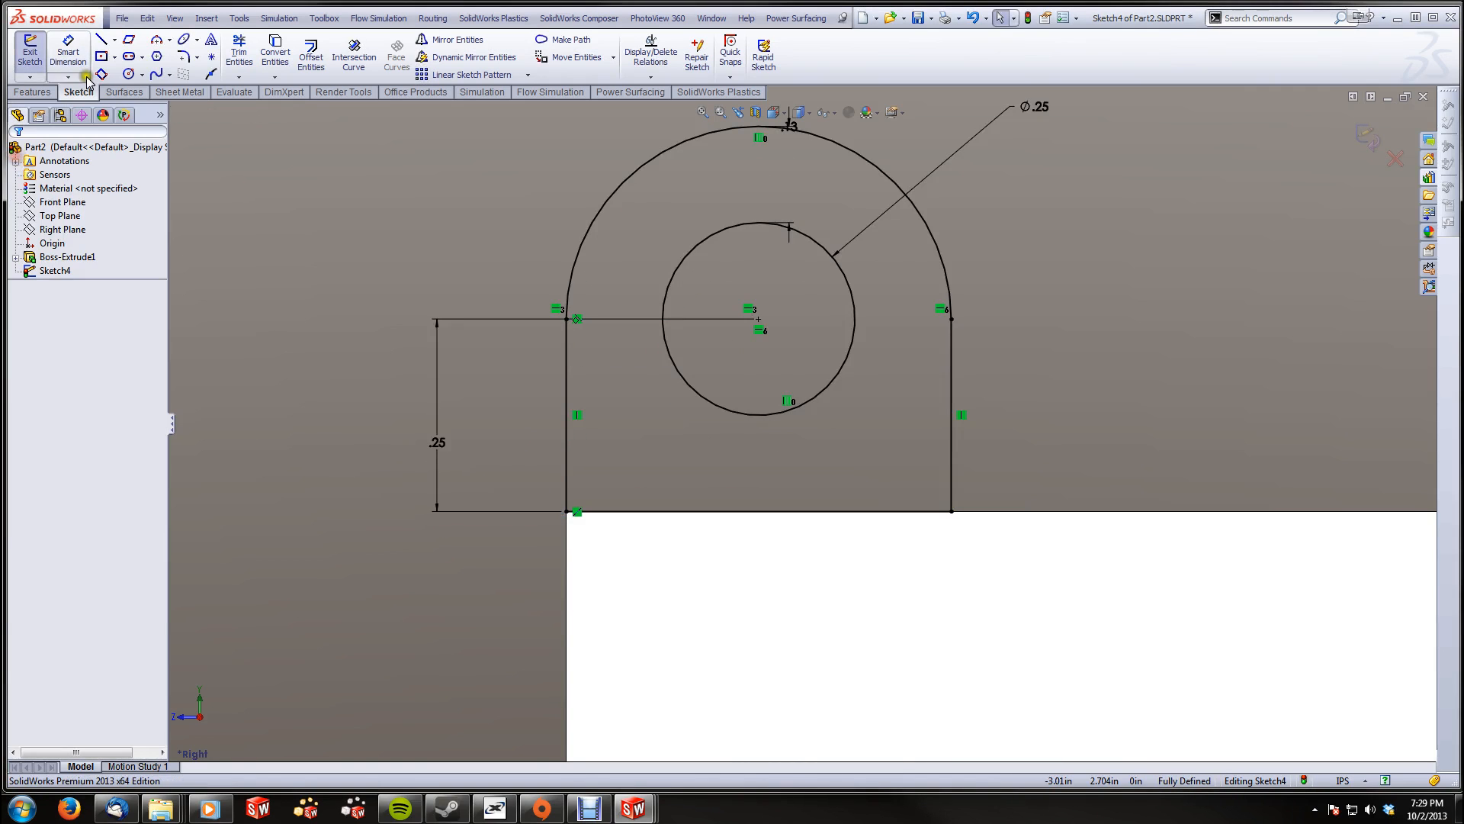
# Extrude the lug profile as a mid-plane boss with a total depth of 0.5 in
pyautogui.click(32, 91)
pyautogui.click(38, 53)
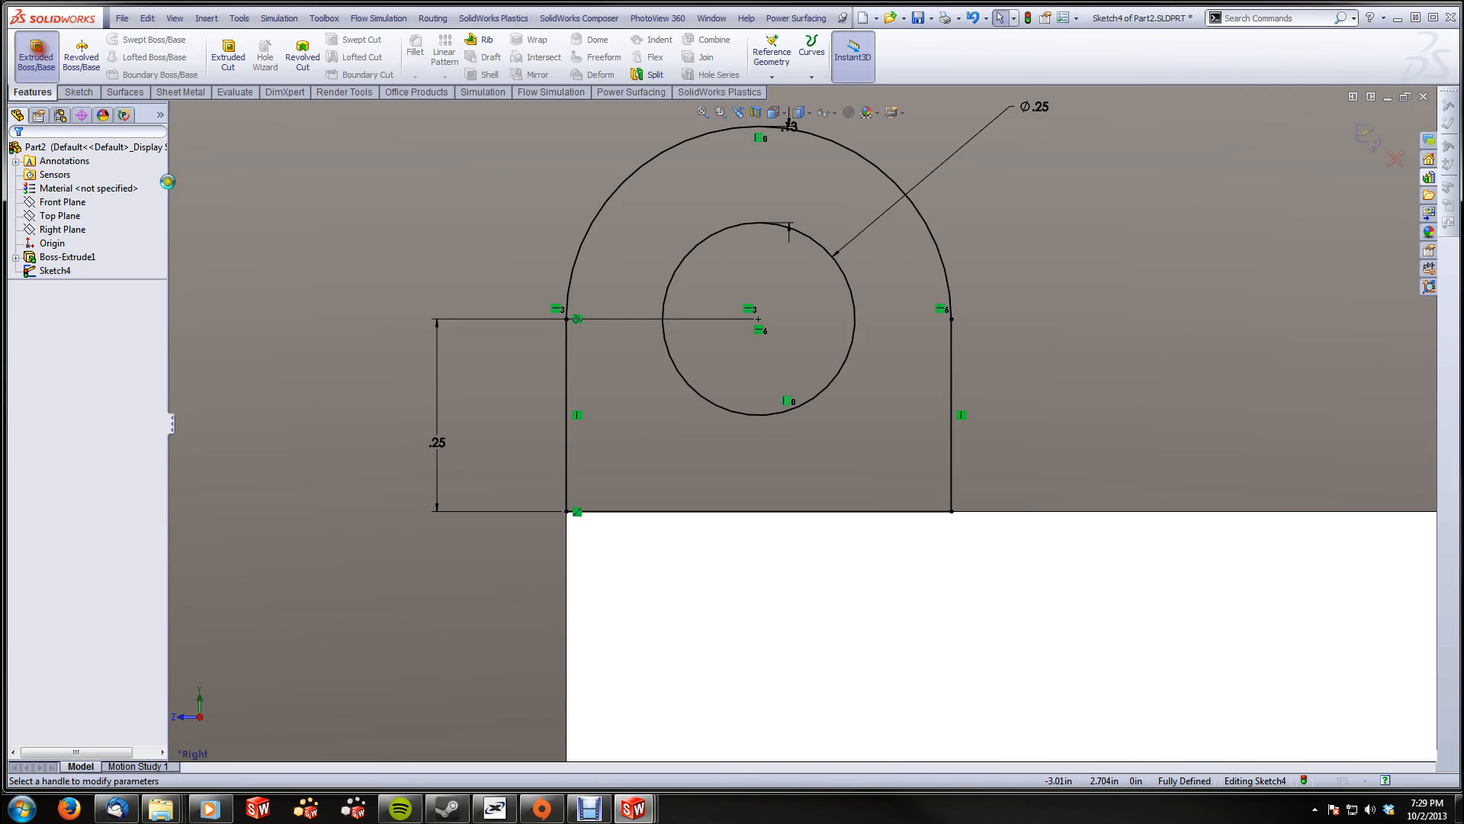
pyautogui.scroll(8, 688, 458)
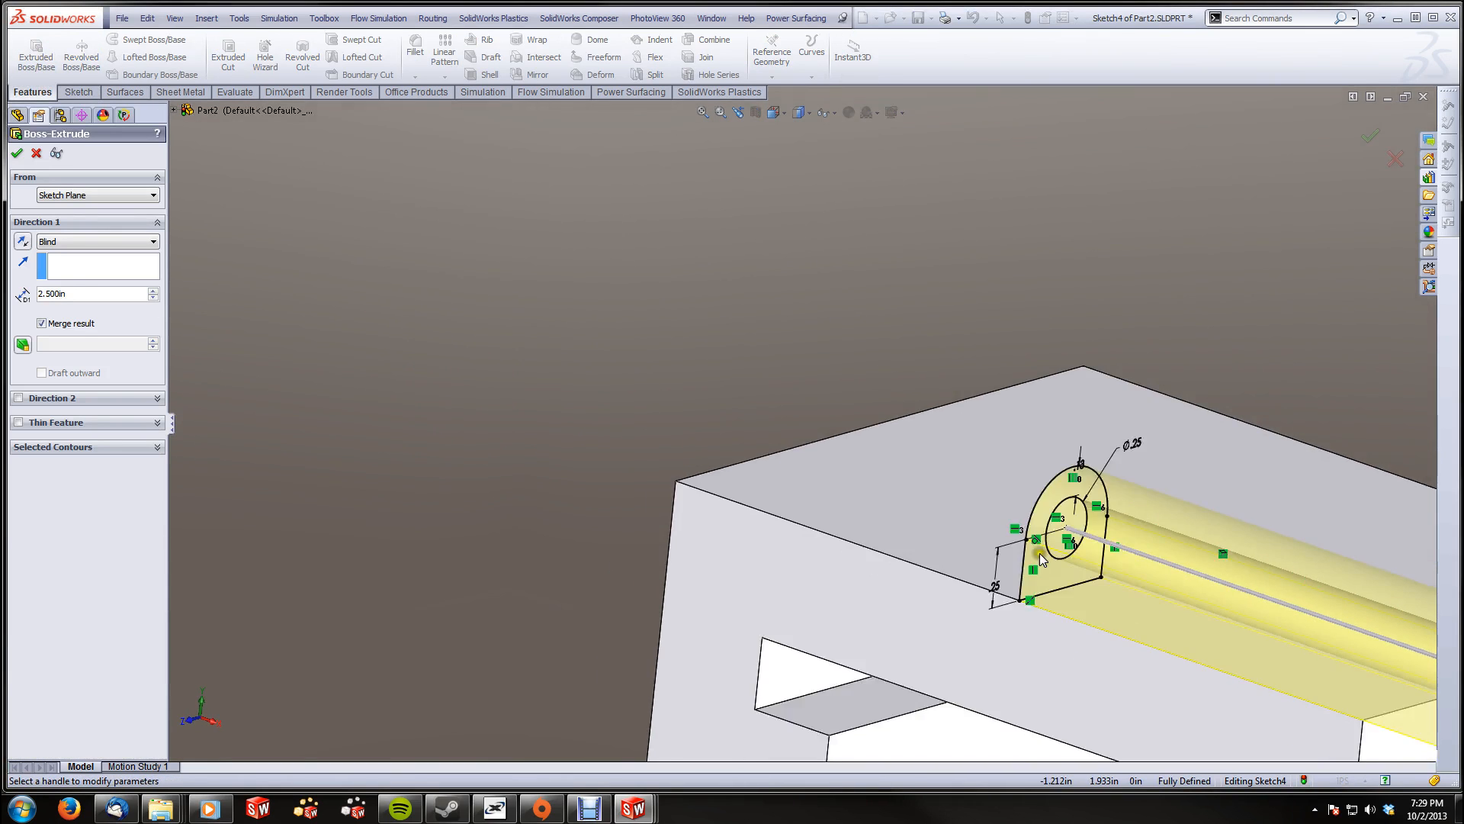
pyautogui.scroll(-4, 1011, 520)
pyautogui.click(150, 244)
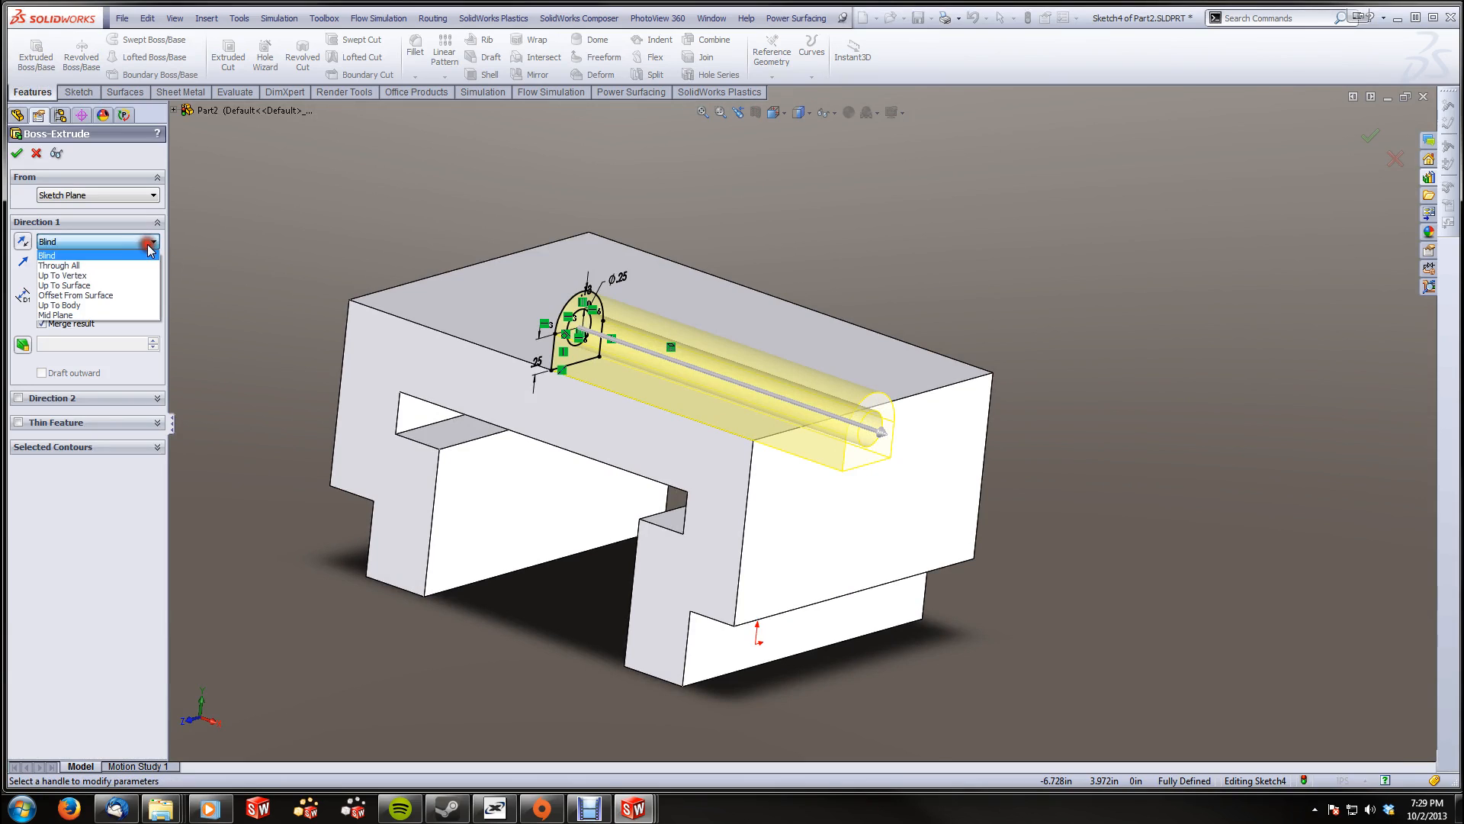
pyautogui.click(94, 315)
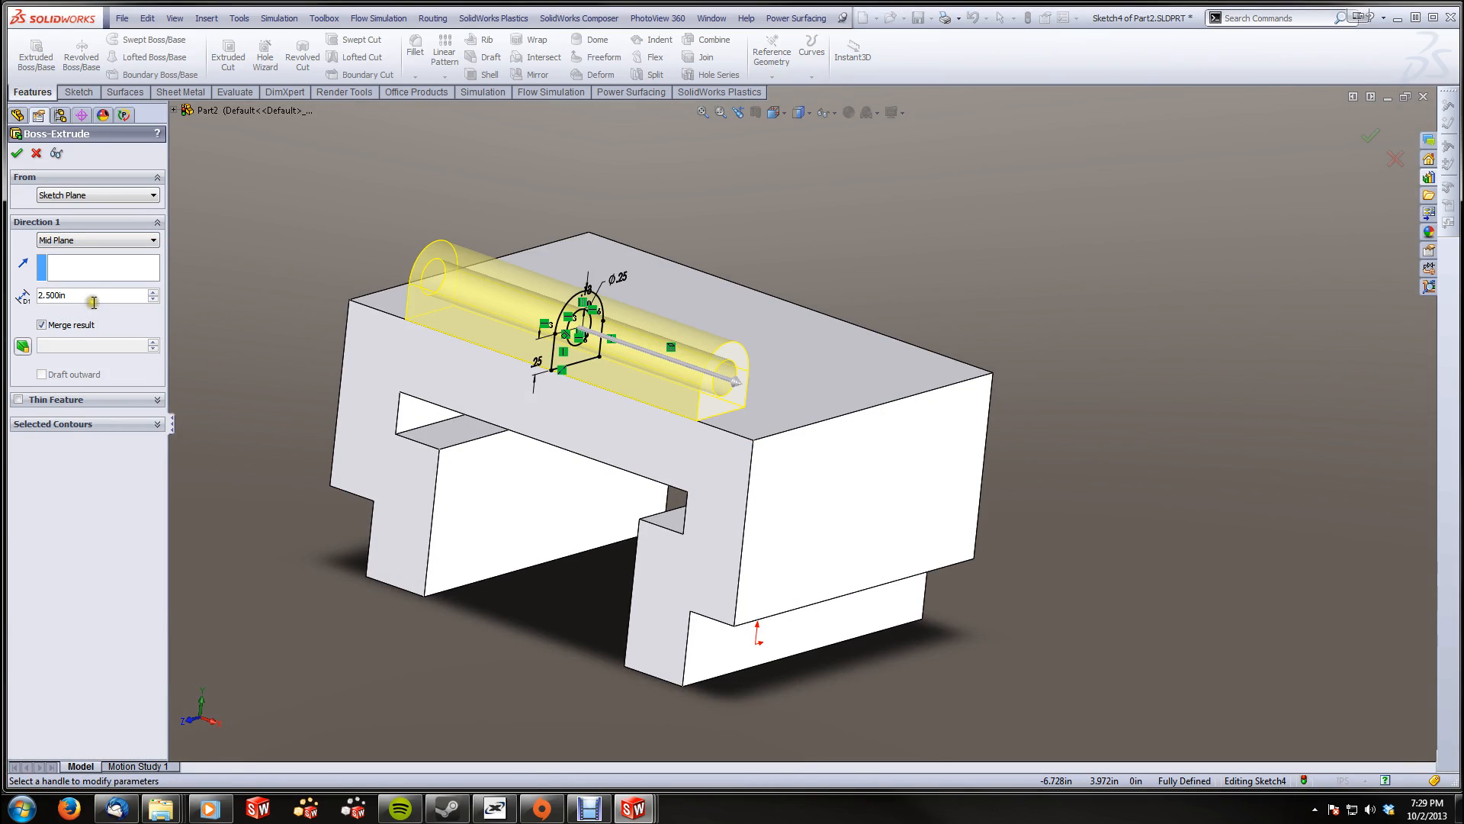
pyautogui.moveTo(94, 296); pyautogui.dragTo(3, 297)
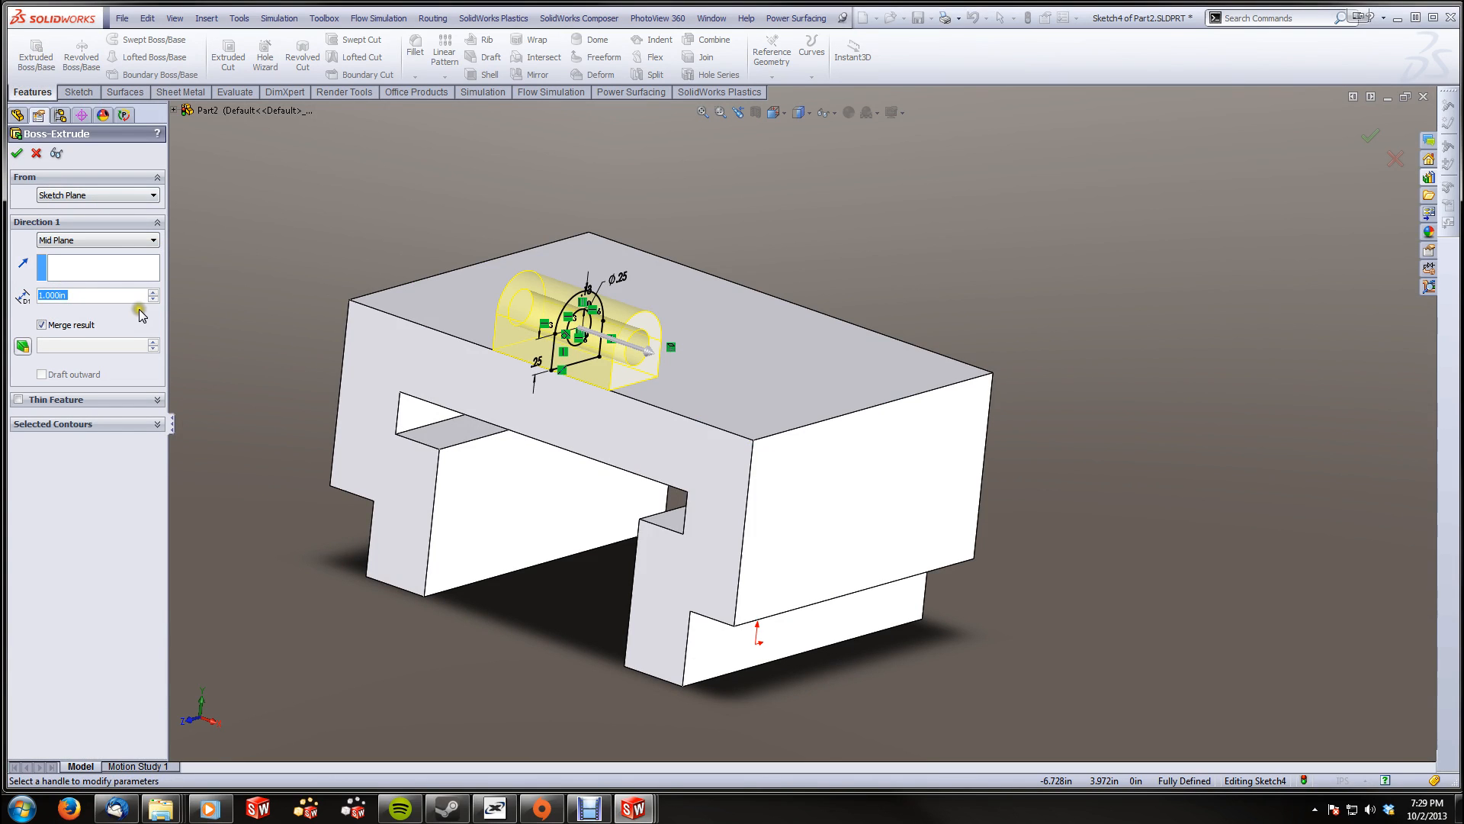
pyautogui.write('.5')
pyautogui.press('Return')
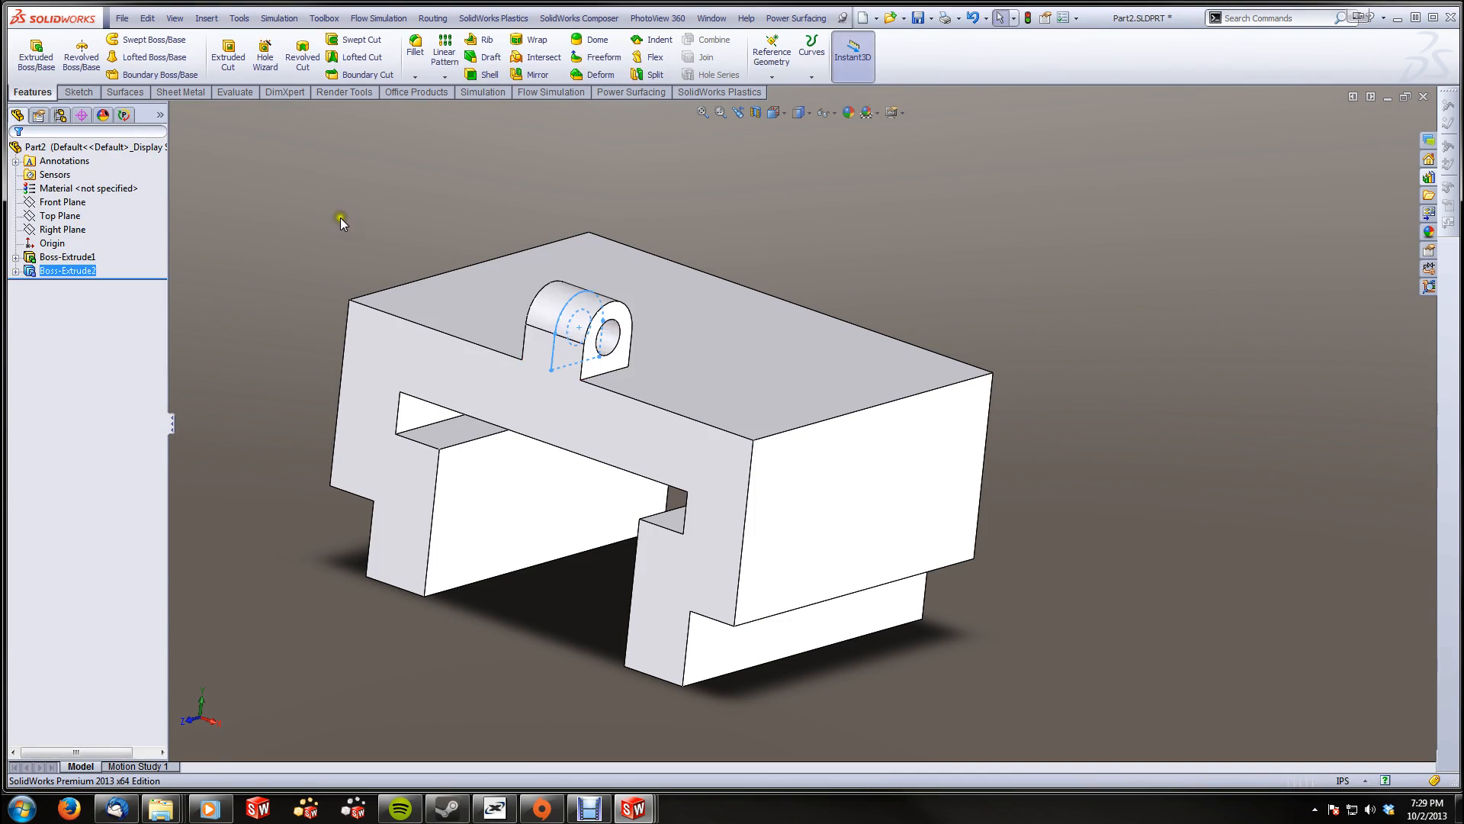
# Create a new part document from the ANSI Inch Part template
pyautogui.moveTo(533, 314); pyautogui.dragTo(467, 256, button='middle')
pyautogui.click(122, 18)
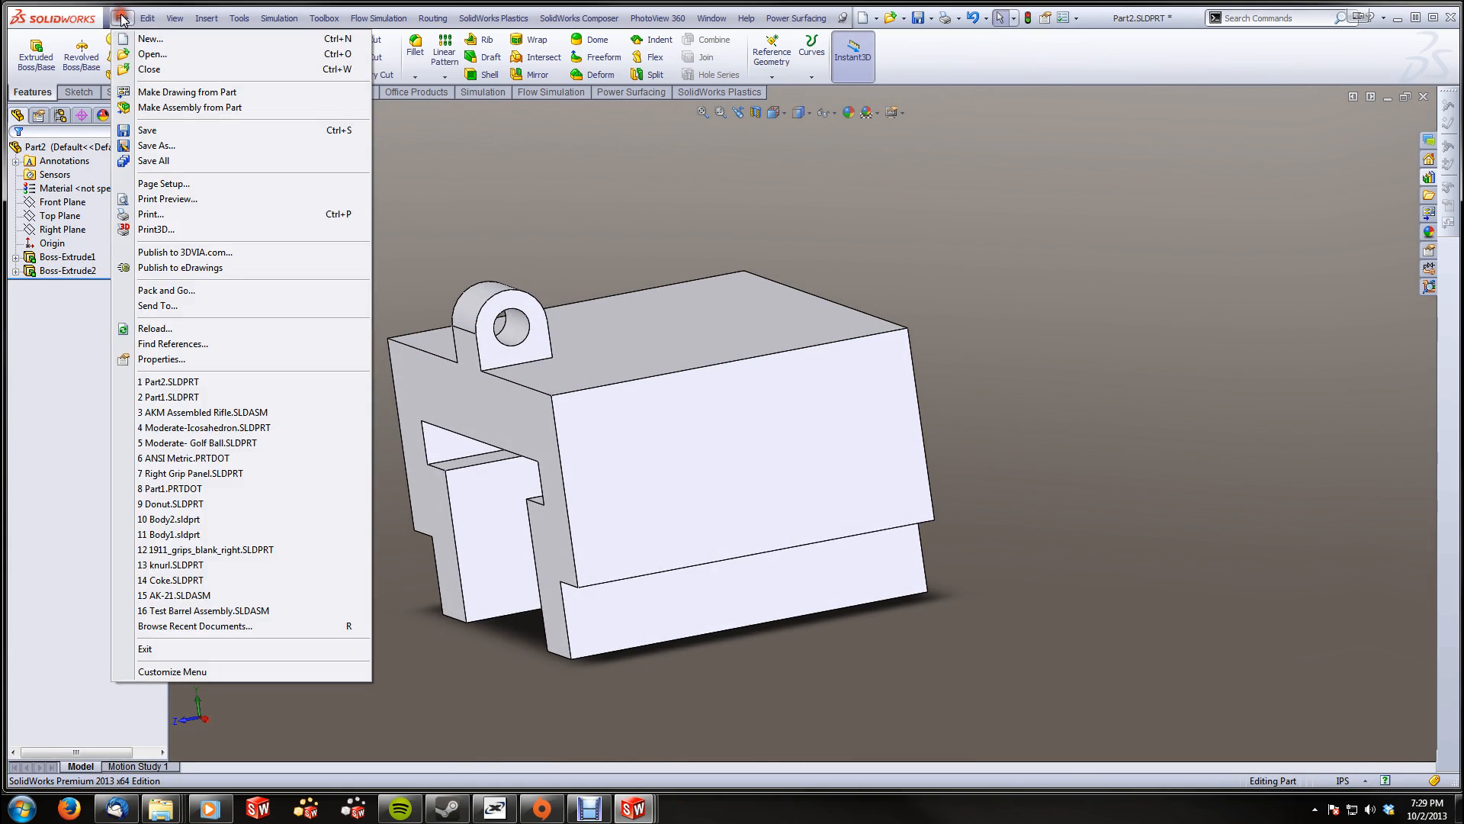
pyautogui.click(149, 36)
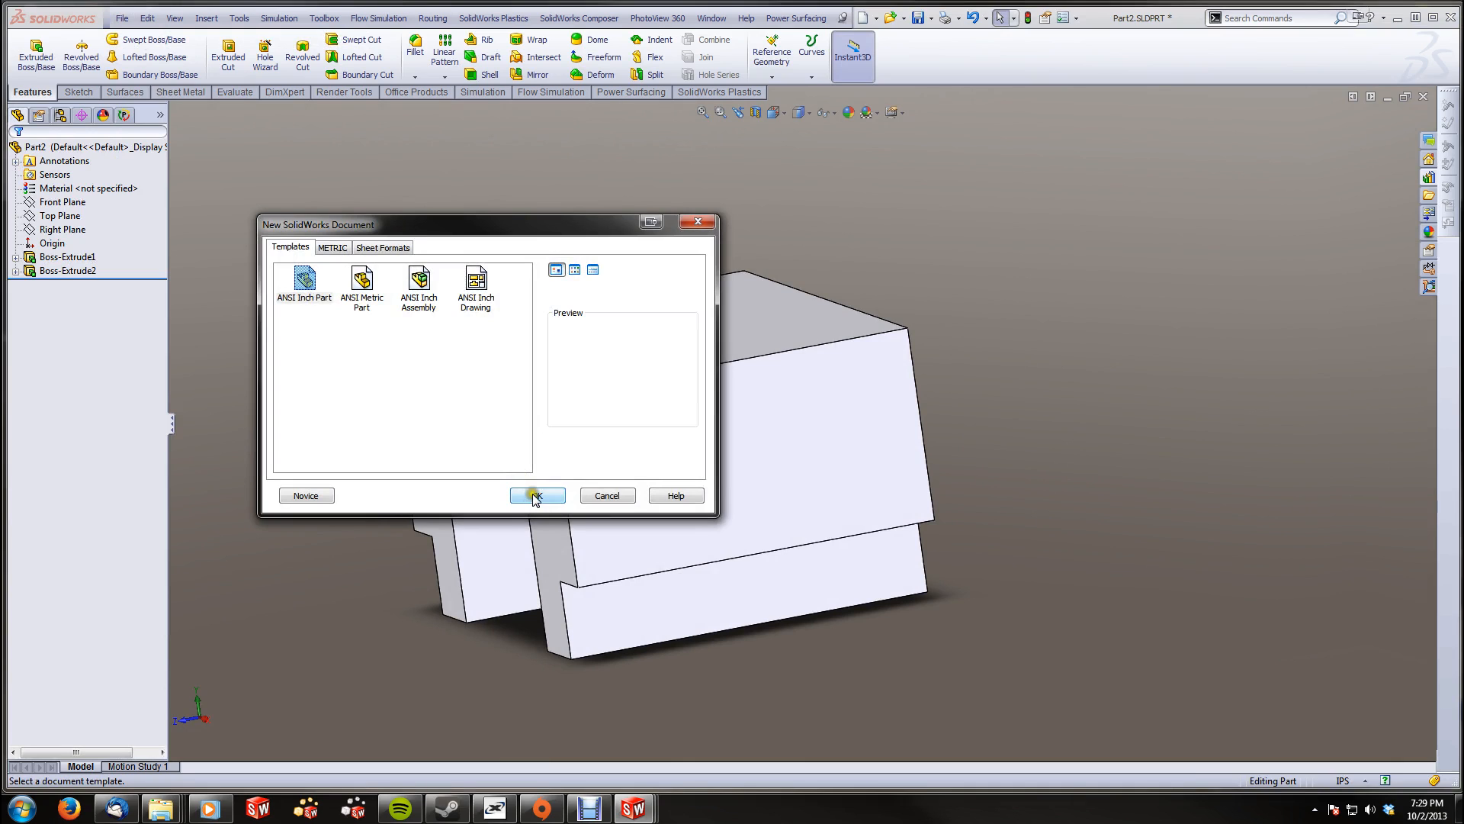
pyautogui.click(536, 496)
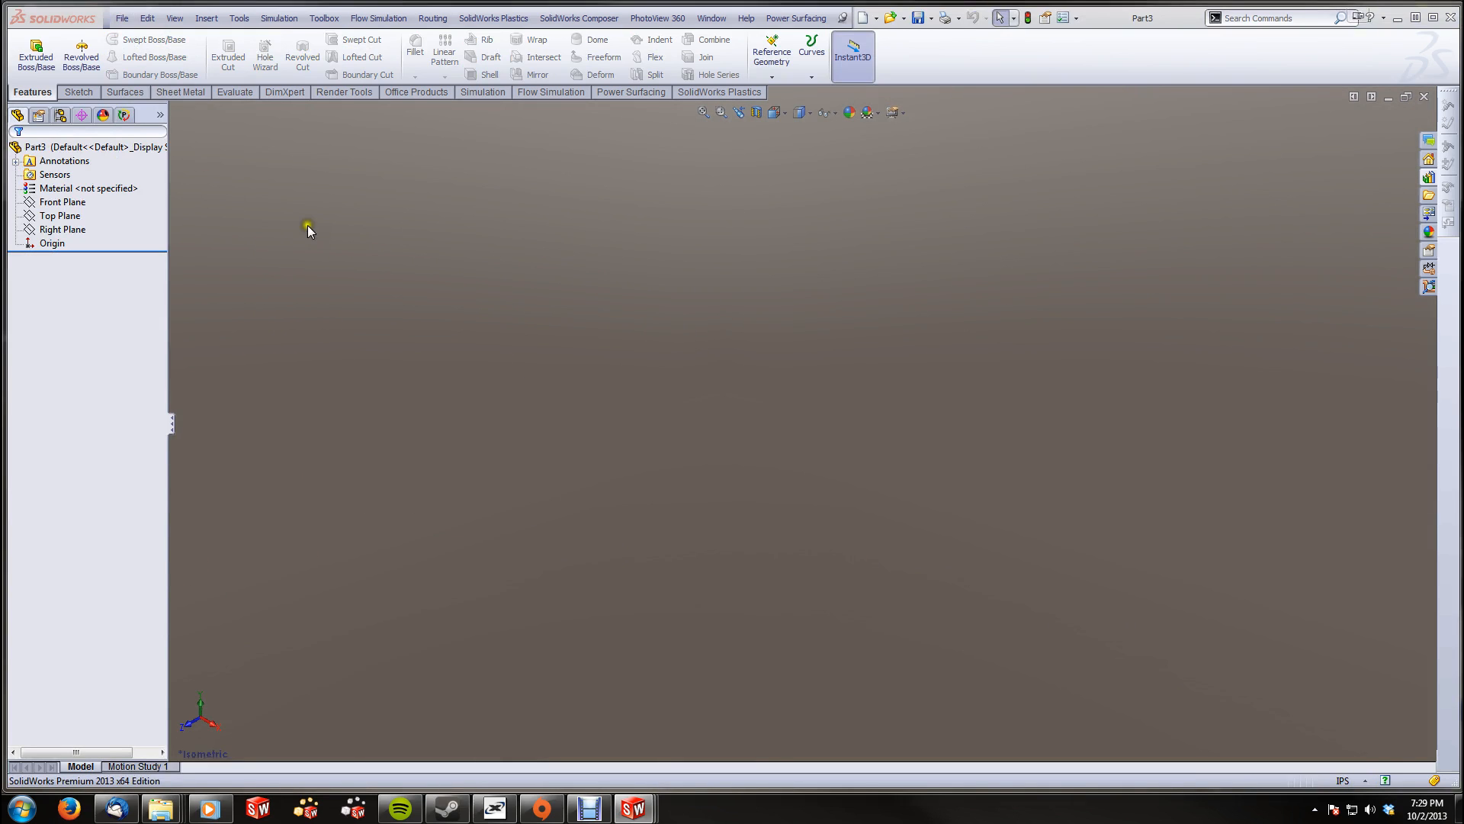
# Start a new sketch on the Right Plane
pyautogui.press('l')
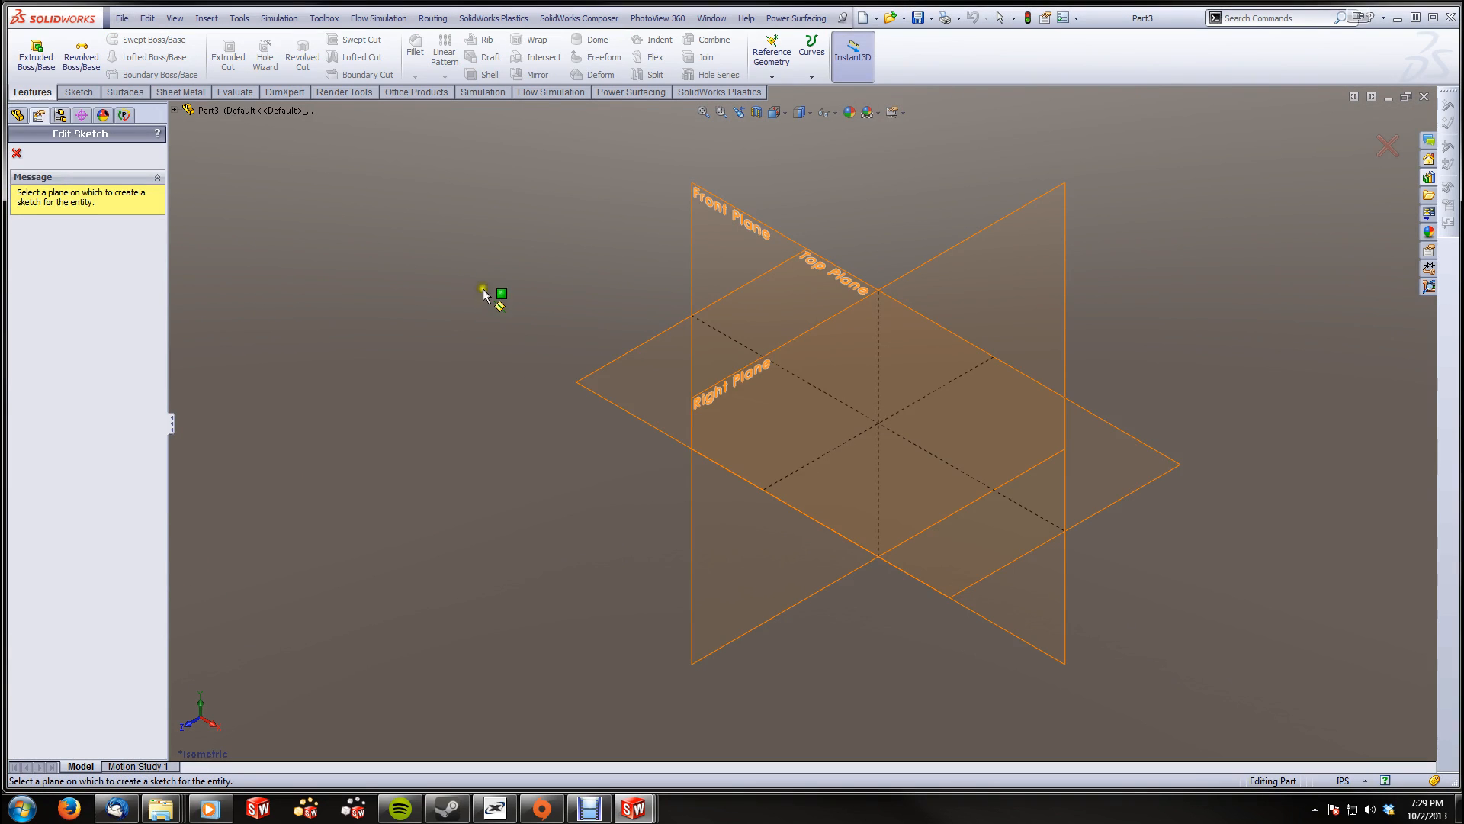
pyautogui.click(696, 408)
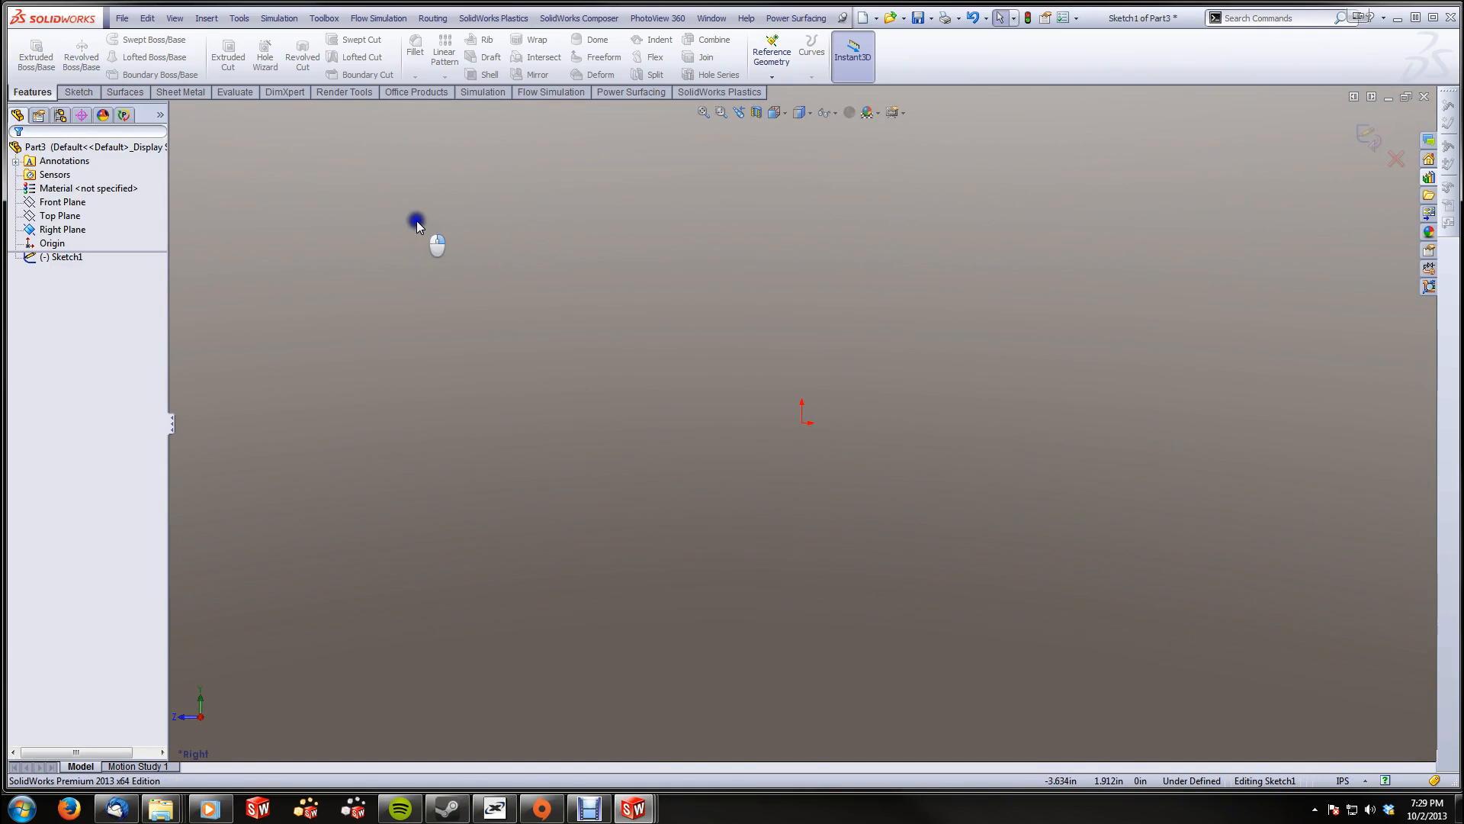
pyautogui.moveTo(417, 221)
pyautogui.mouseDown(button='right')
pyautogui.moveTo(419, 241)
pyautogui.moveTo(465, 263)
pyautogui.mouseUp(button='right')
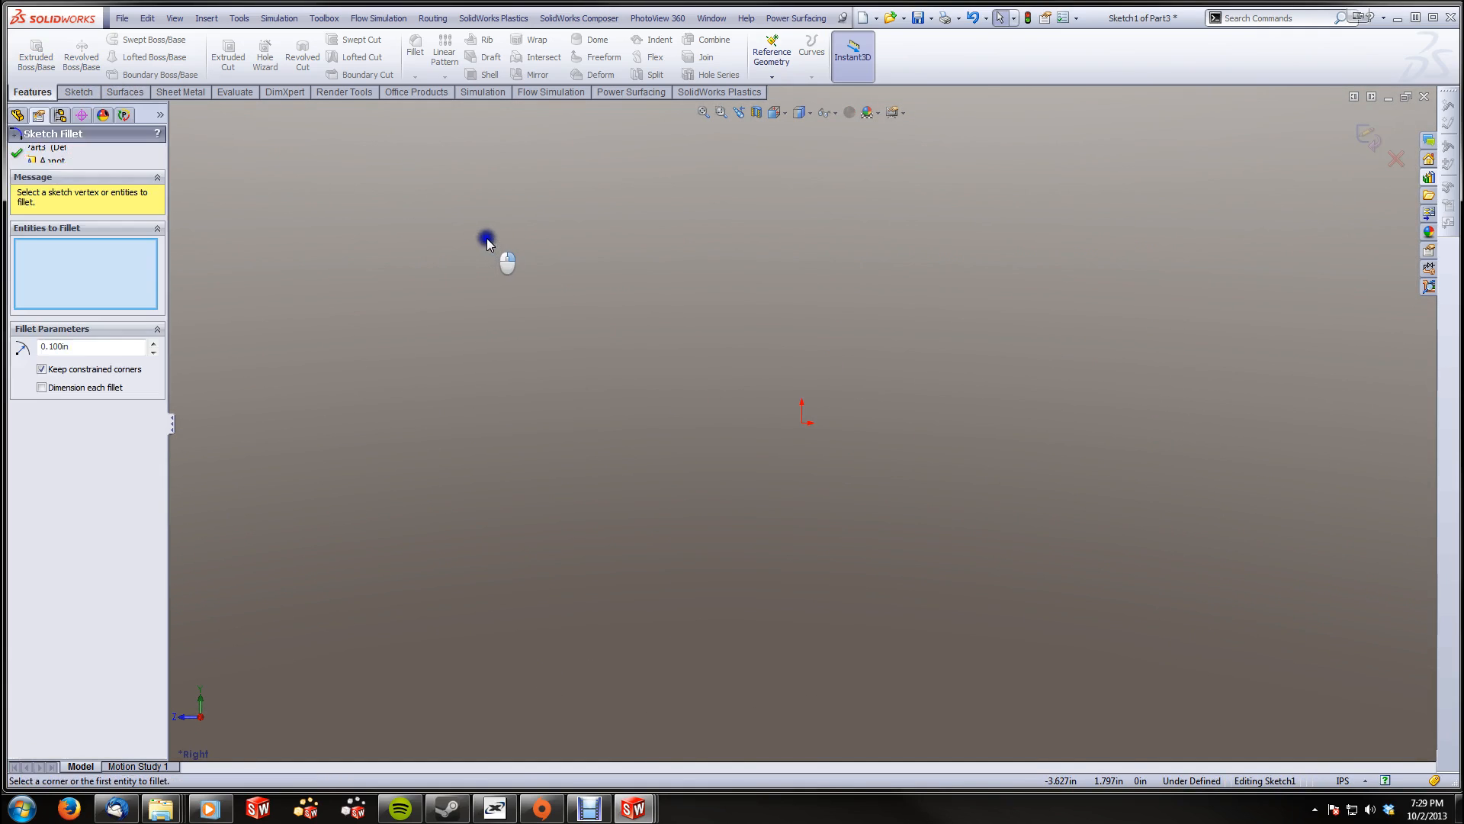
pyautogui.rightClick(407, 227)
pyautogui.click(330, 242)
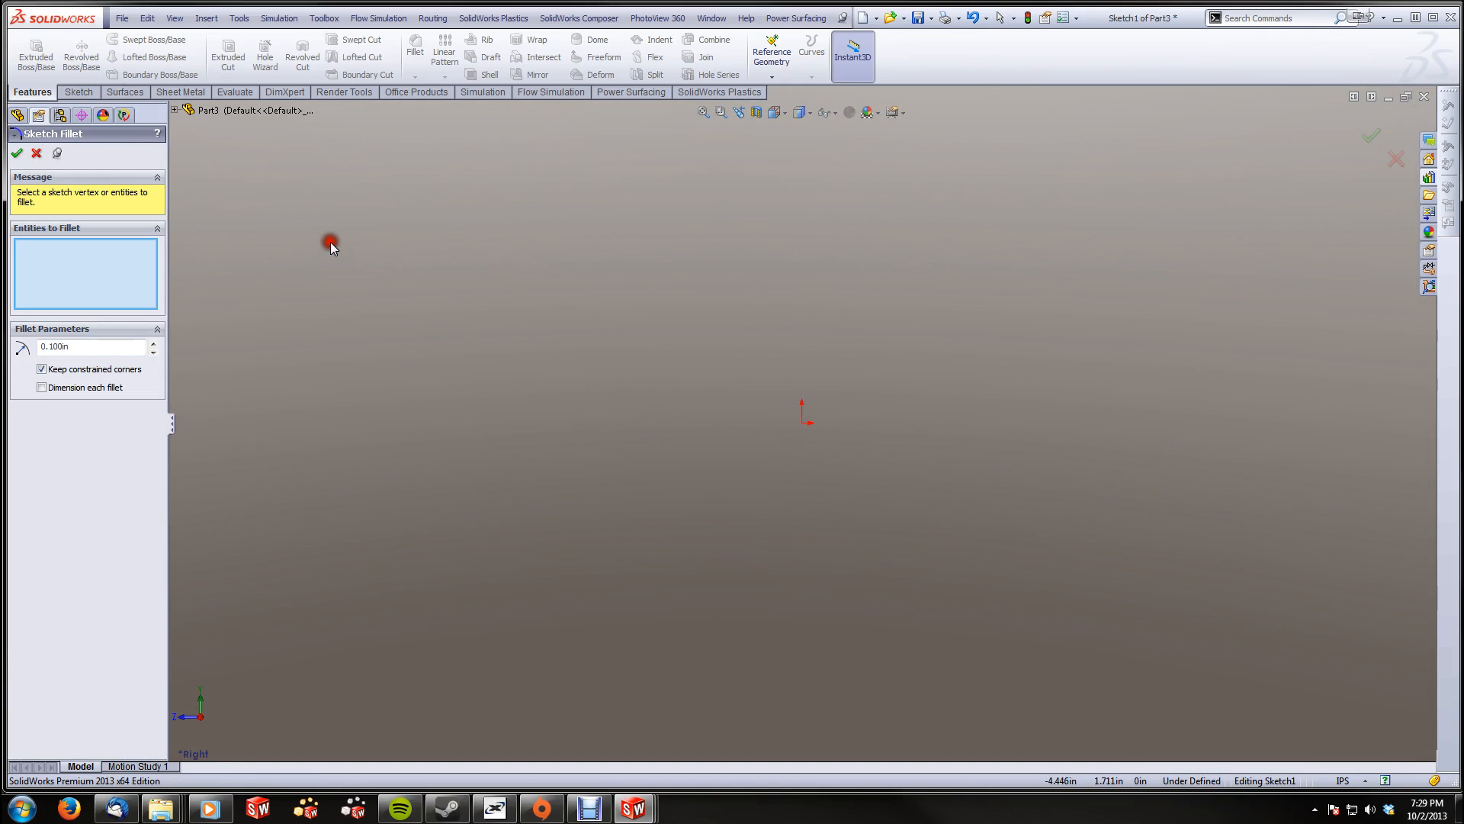
pyautogui.click(41, 153)
# Draw a circle of about 0.84 in radius centred on the origin
pyautogui.moveTo(340, 232); pyautogui.dragTo(428, 232, button='right')
pyautogui.click(88, 93)
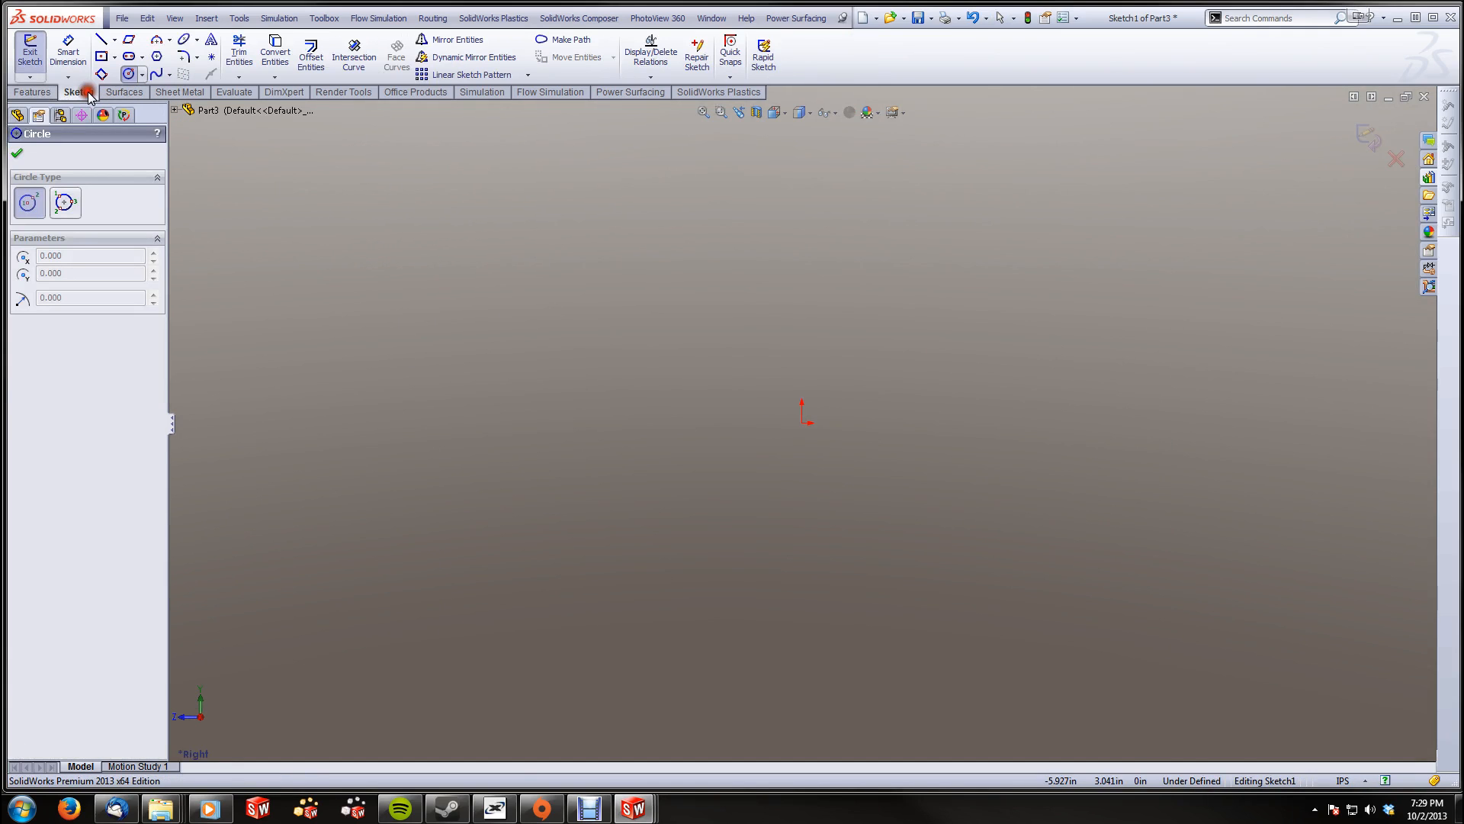
pyautogui.click(802, 420)
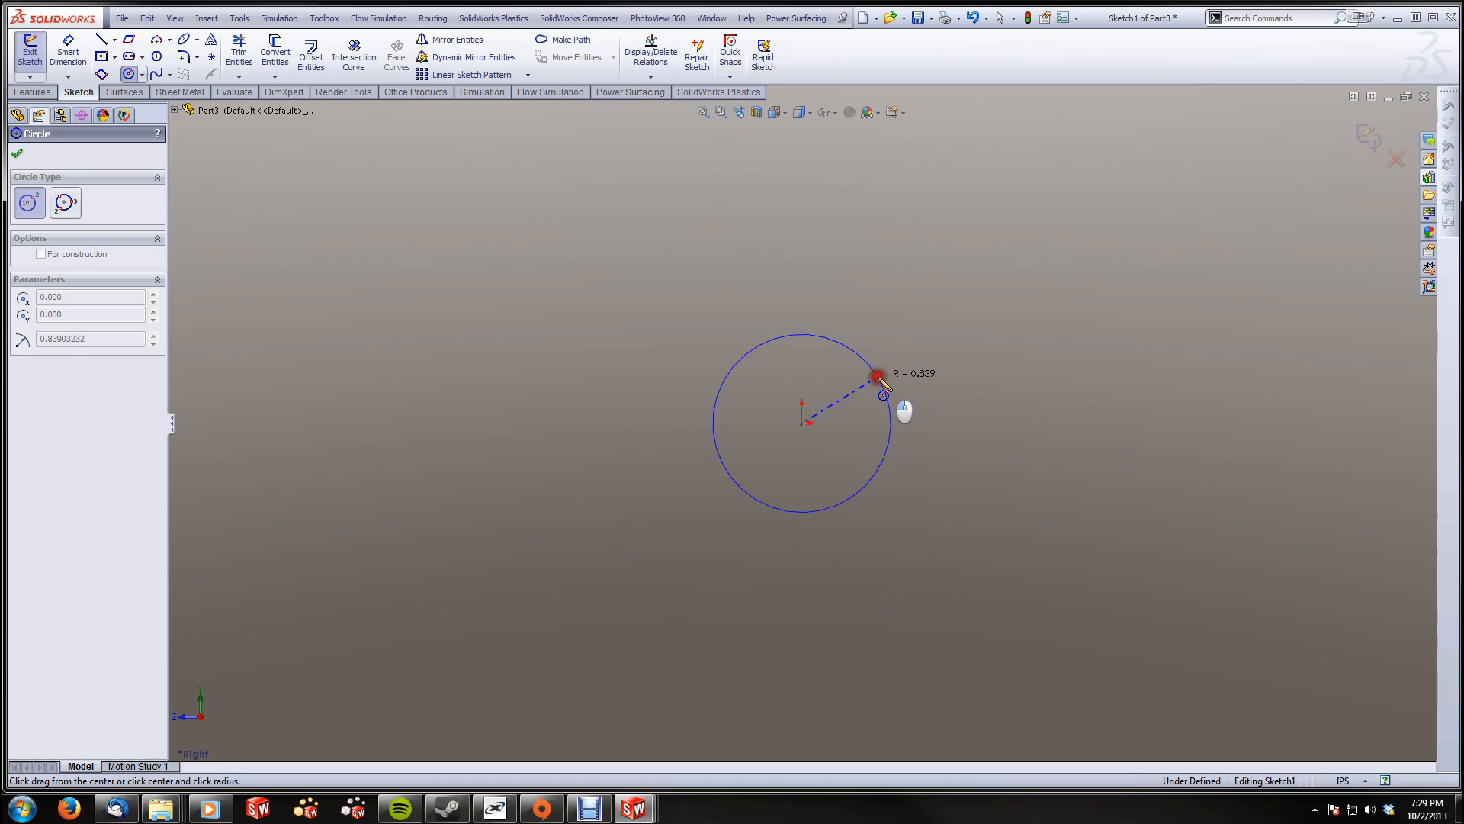
pyautogui.click(881, 380)
# Dimension the circle's diameter as 0.25 in
pyautogui.click(68, 54)
pyautogui.click(834, 337)
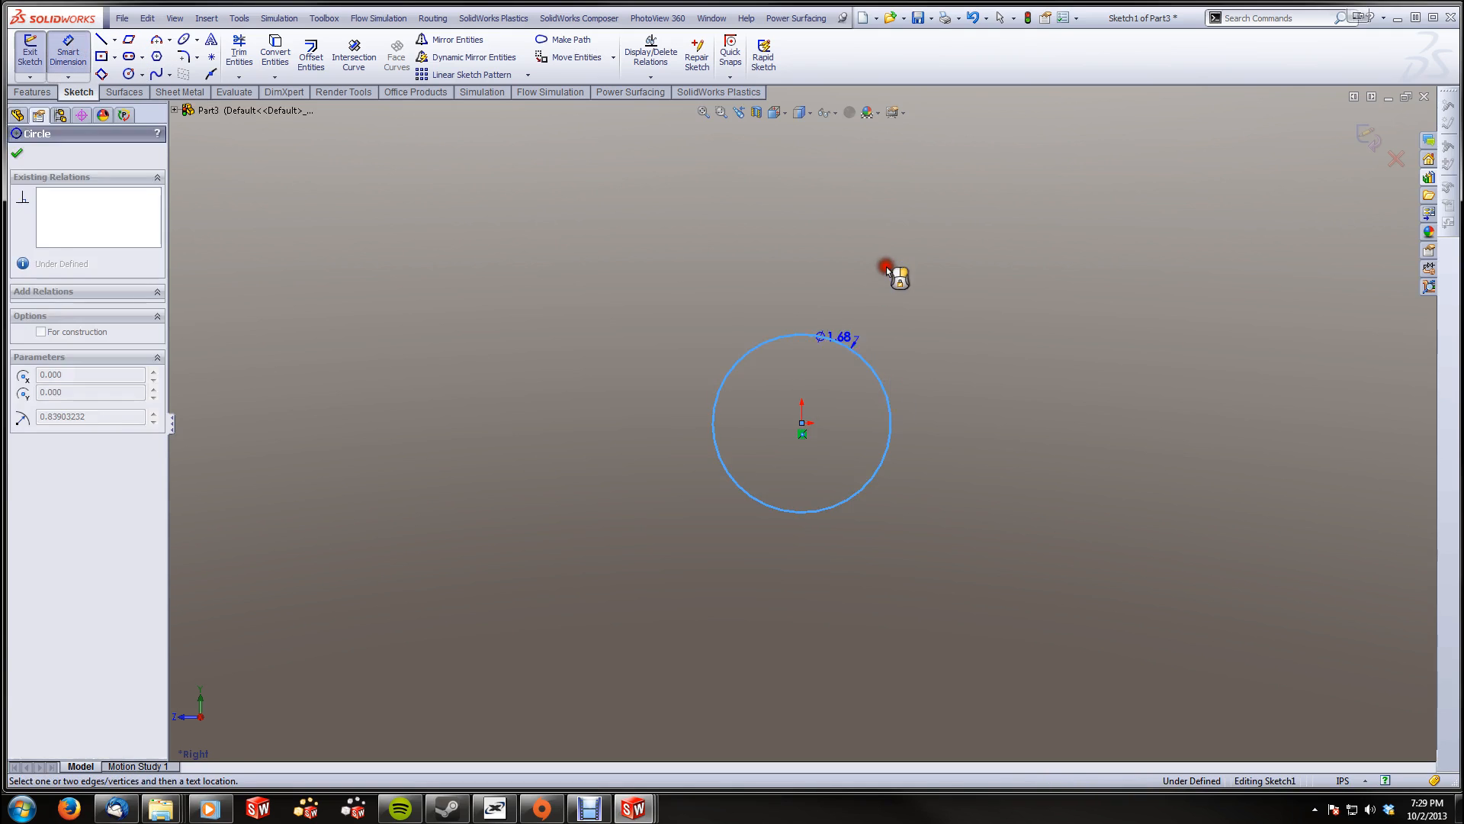
pyautogui.click(886, 267)
pyautogui.write('.25')
pyautogui.press('Return')
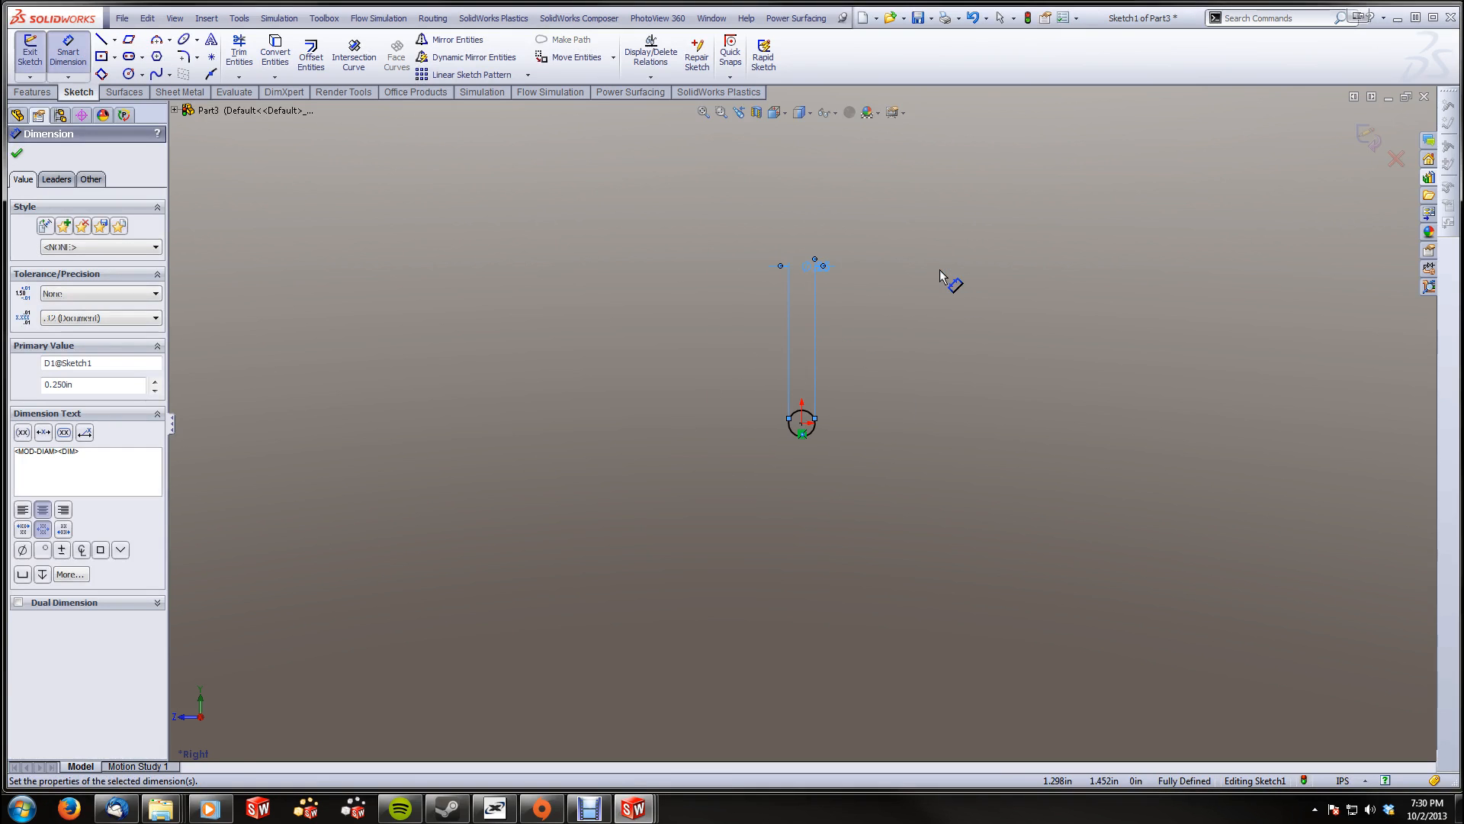
# Offset the circle outward by 0.25 in to create a concentric outer circle
pyautogui.click(313, 58)
pyautogui.click(815, 417)
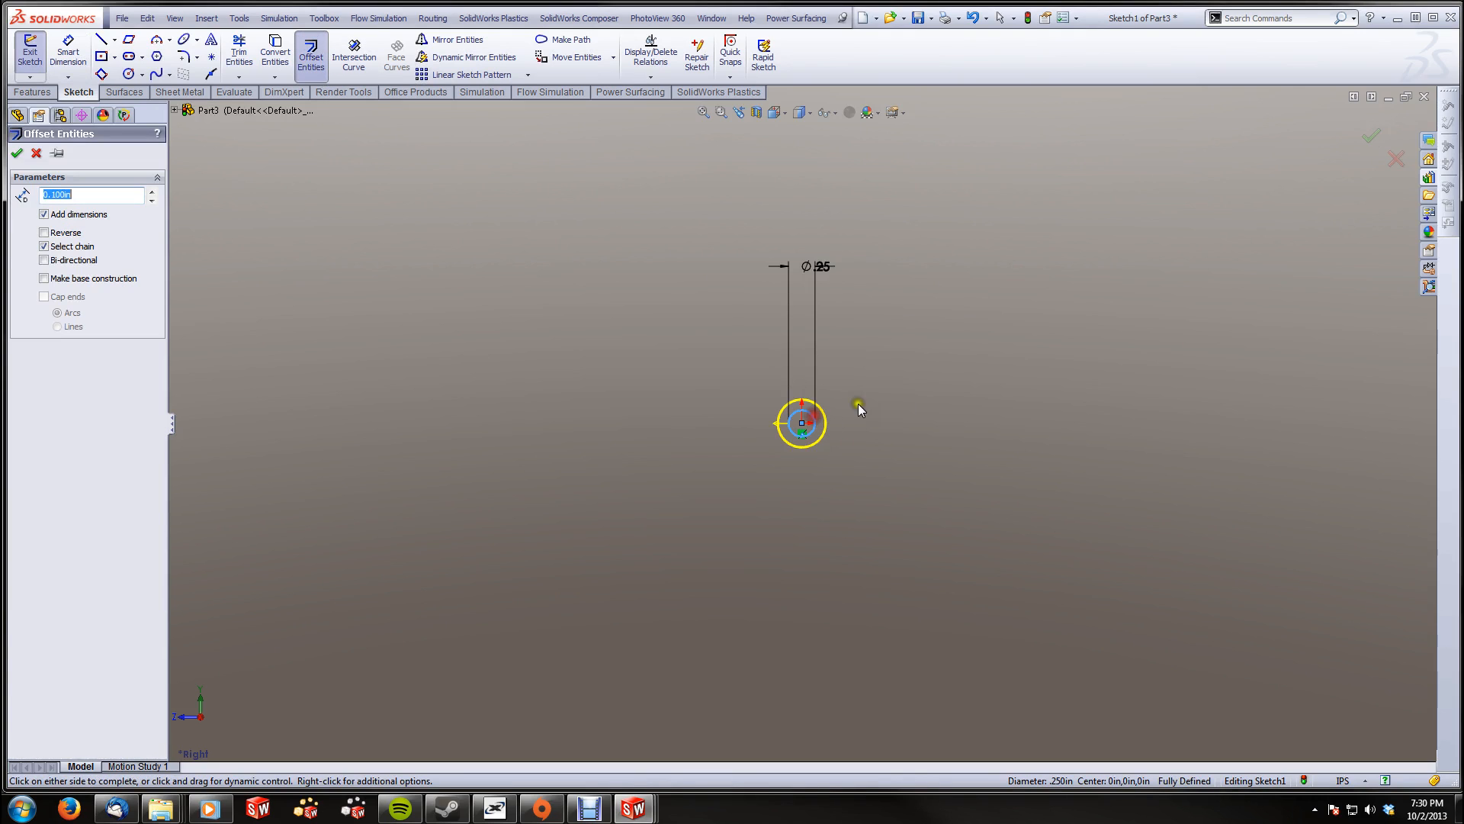
pyautogui.write('.25')
pyautogui.press('Return')
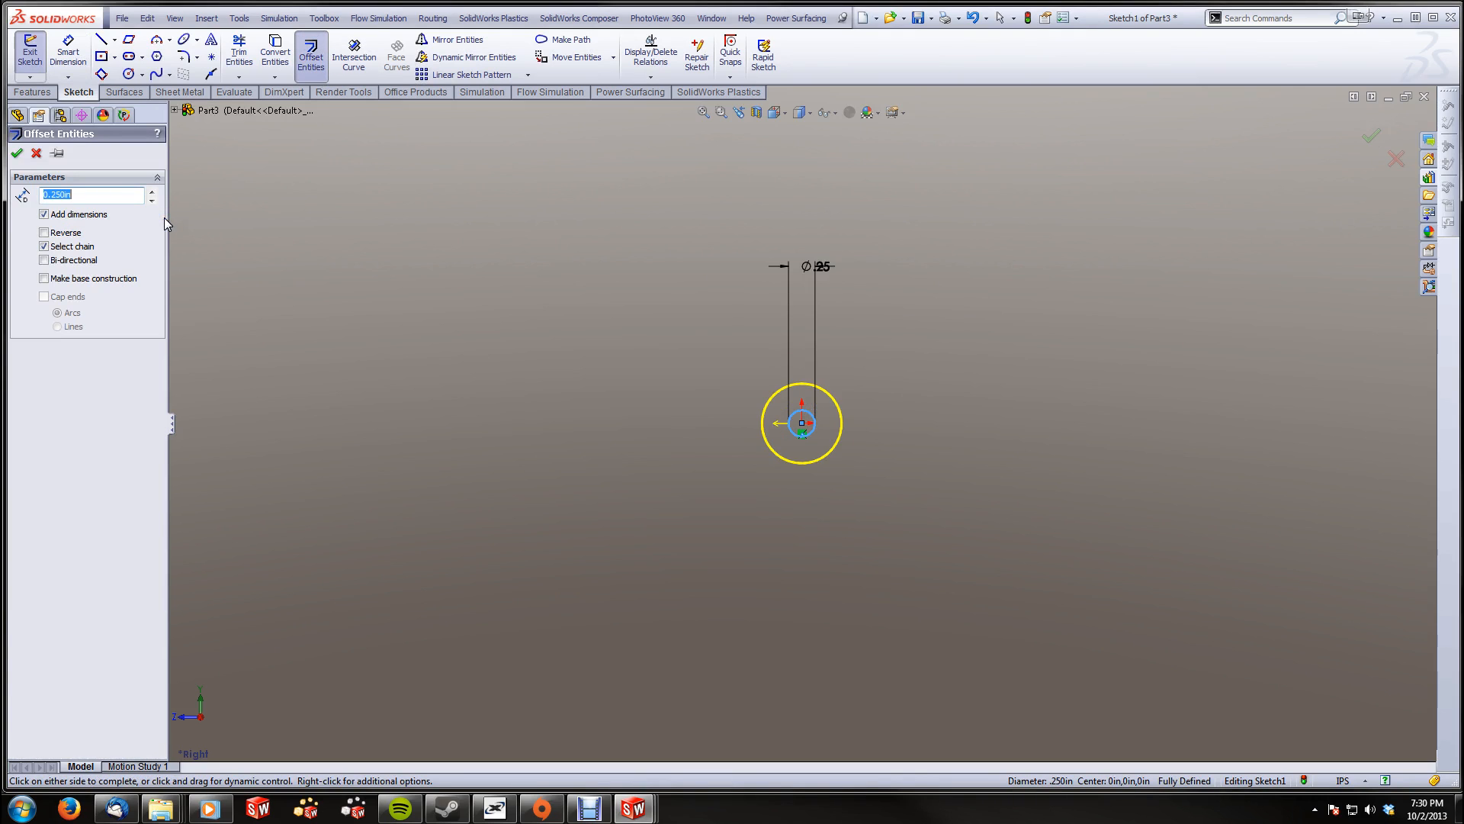
# Set the inner circle's diameter to 0.1875 in
pyautogui.doubleClick(826, 262)
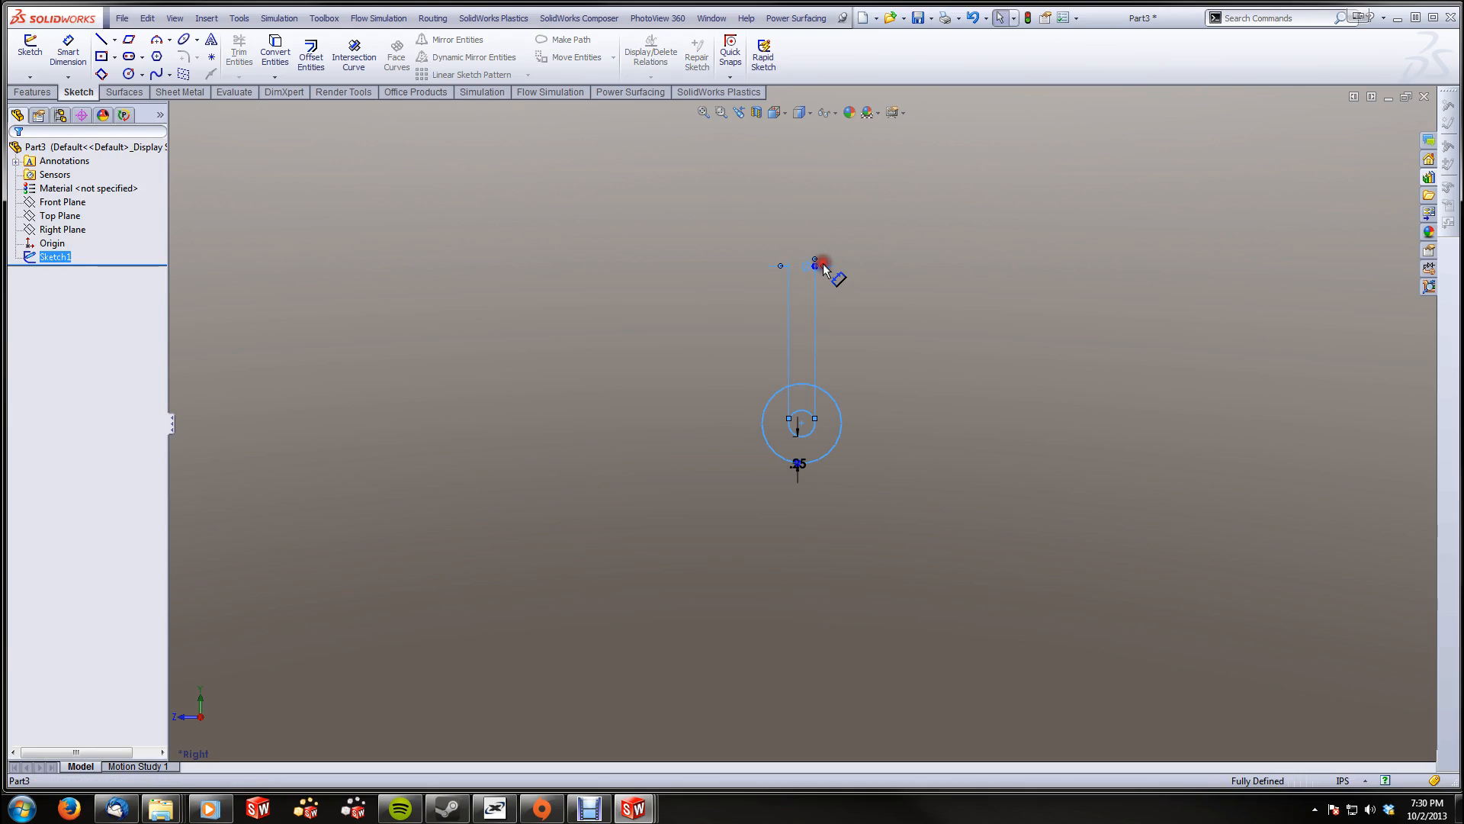
pyautogui.write('.18754')
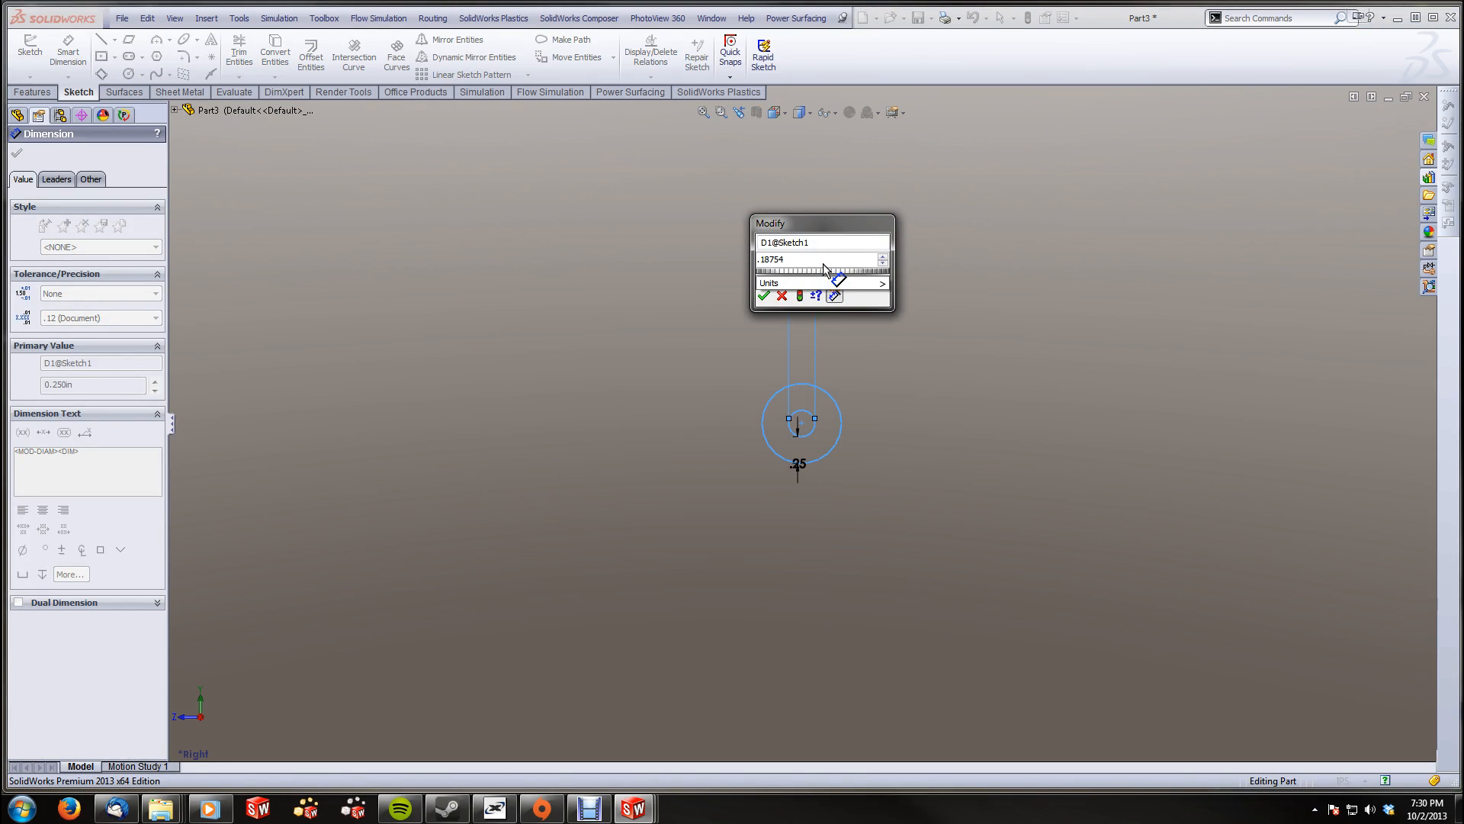
pyautogui.press('Return')
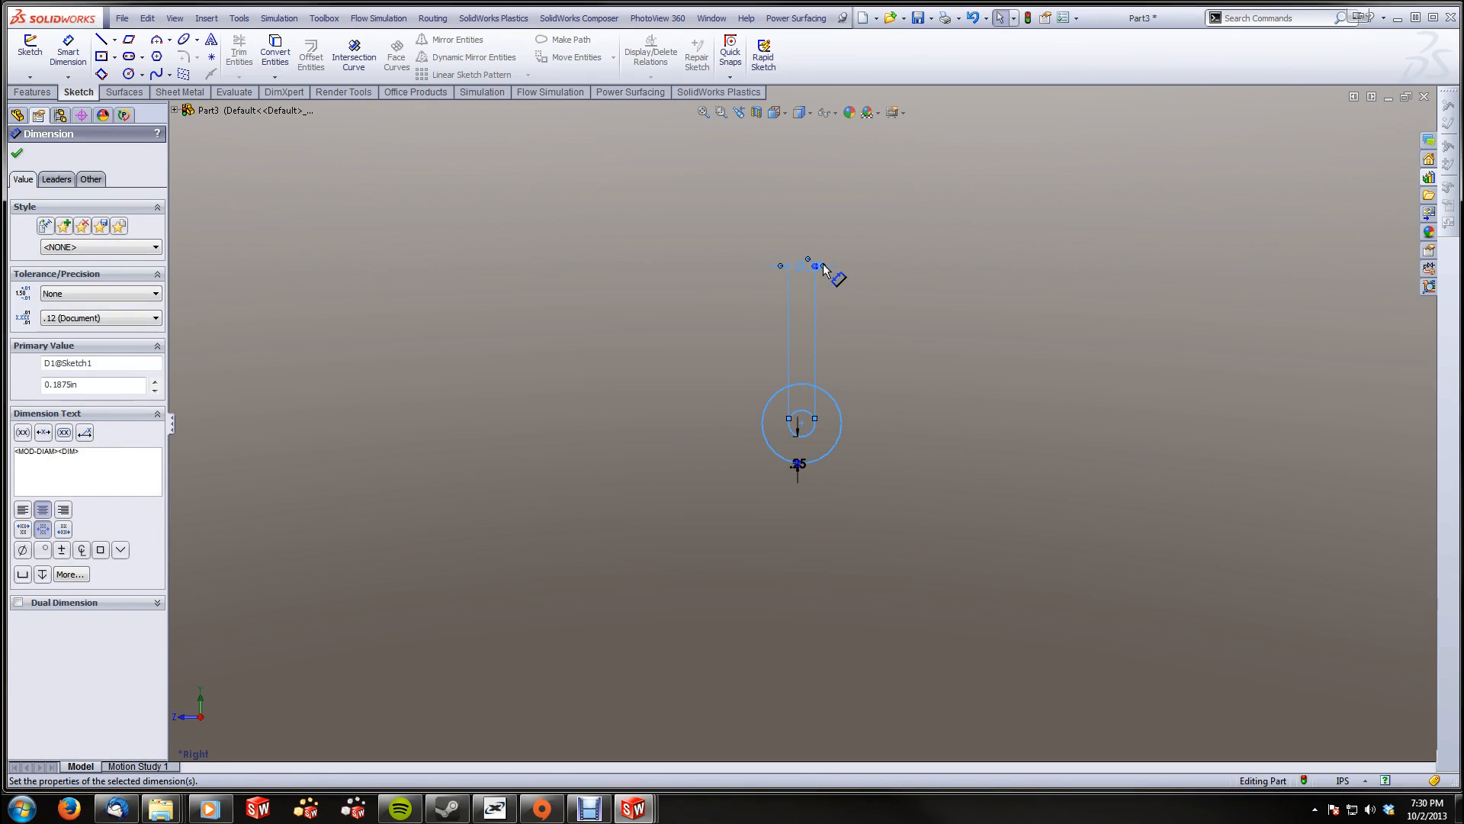
pyautogui.click(903, 322)
# Reopen the sketch of the two circles and set the inner circle's diameter to 0.25 in
pyautogui.scroll(-2, 858, 328)
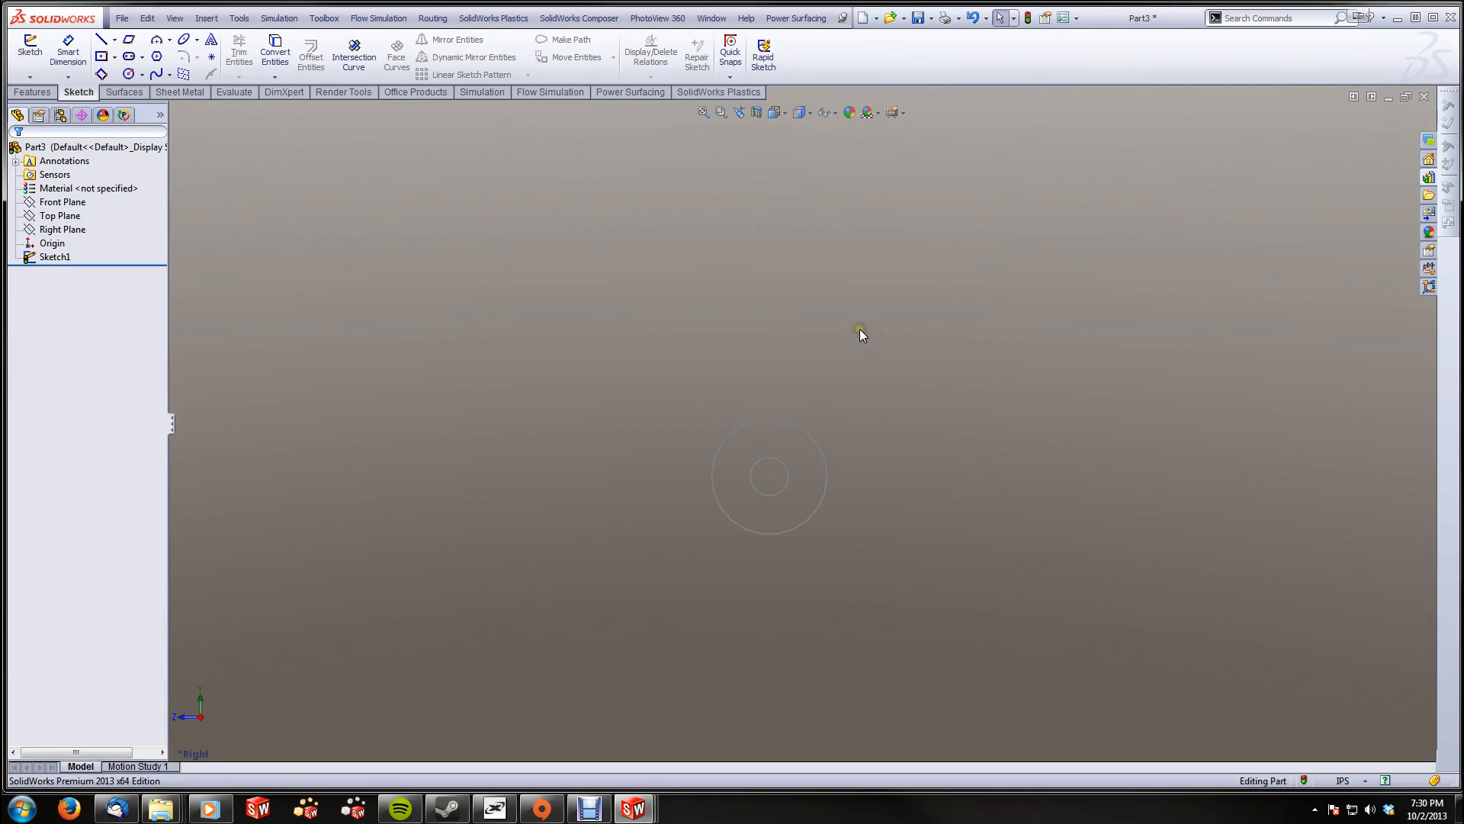
pyautogui.doubleClick(794, 428)
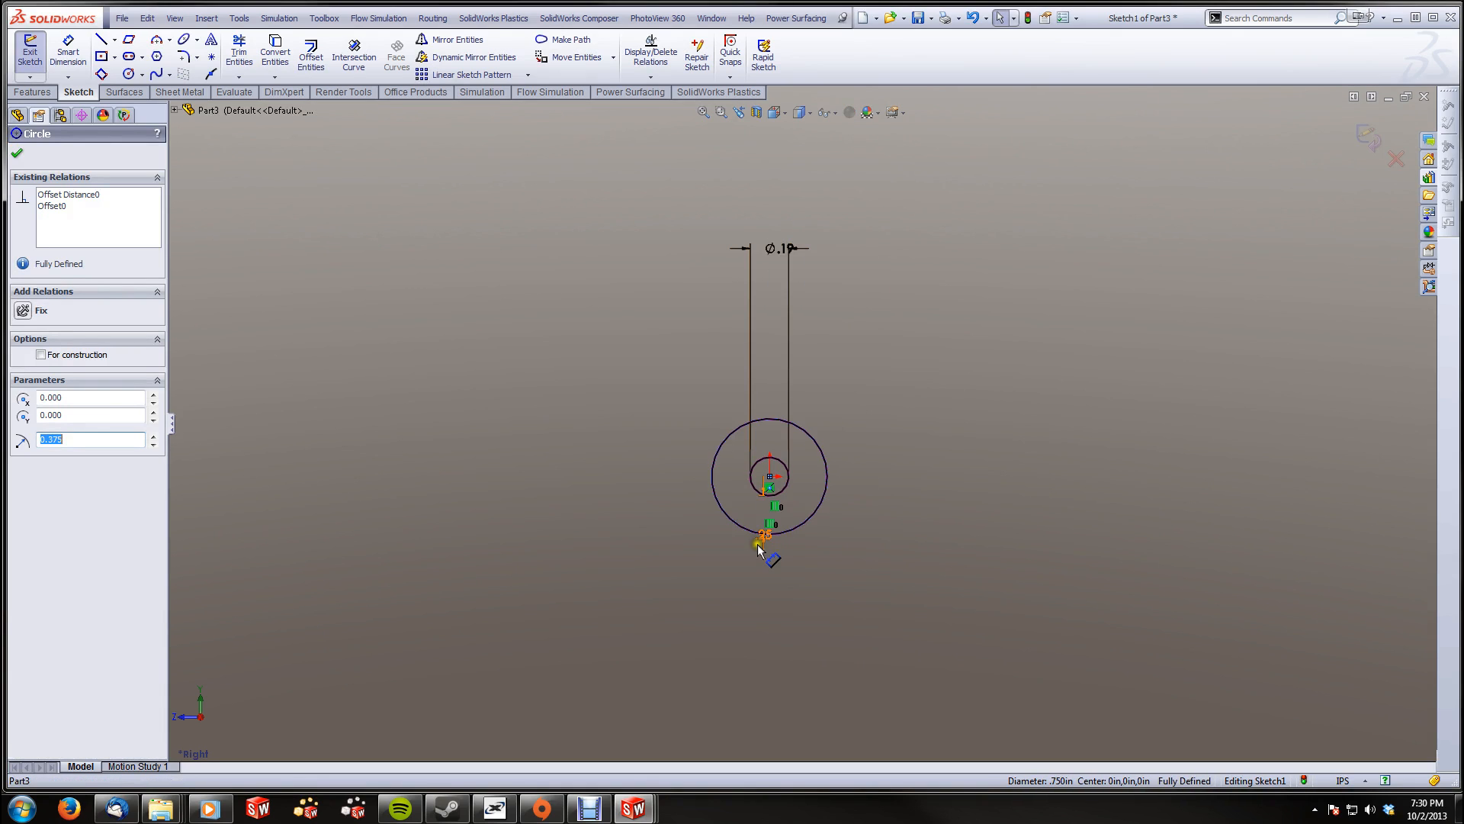
pyautogui.doubleClick(781, 248)
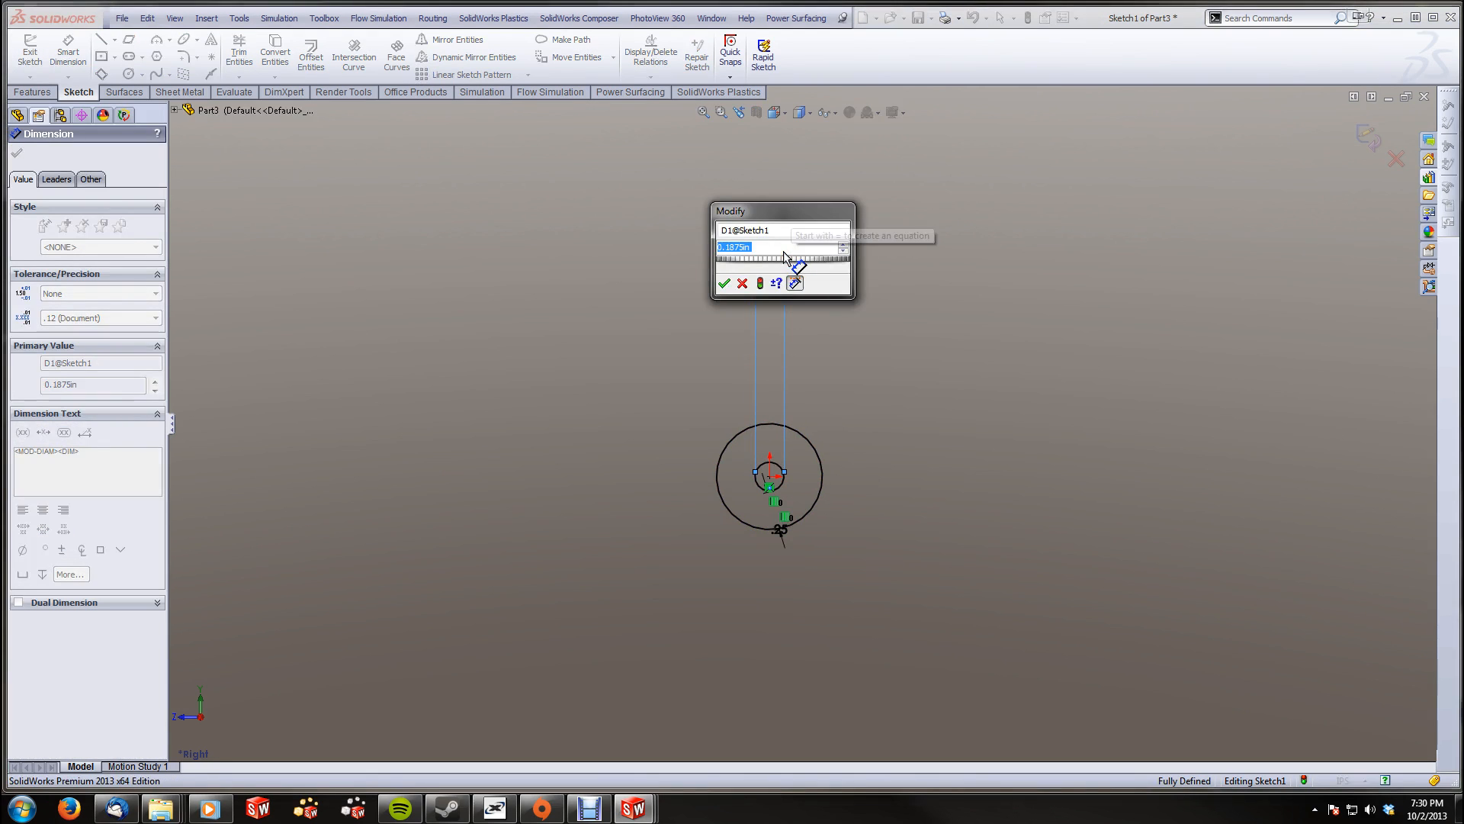
pyautogui.press('Return')
# Set the offset distance between the inner and outer circles to 0.1875 in
pyautogui.doubleClick(779, 531)
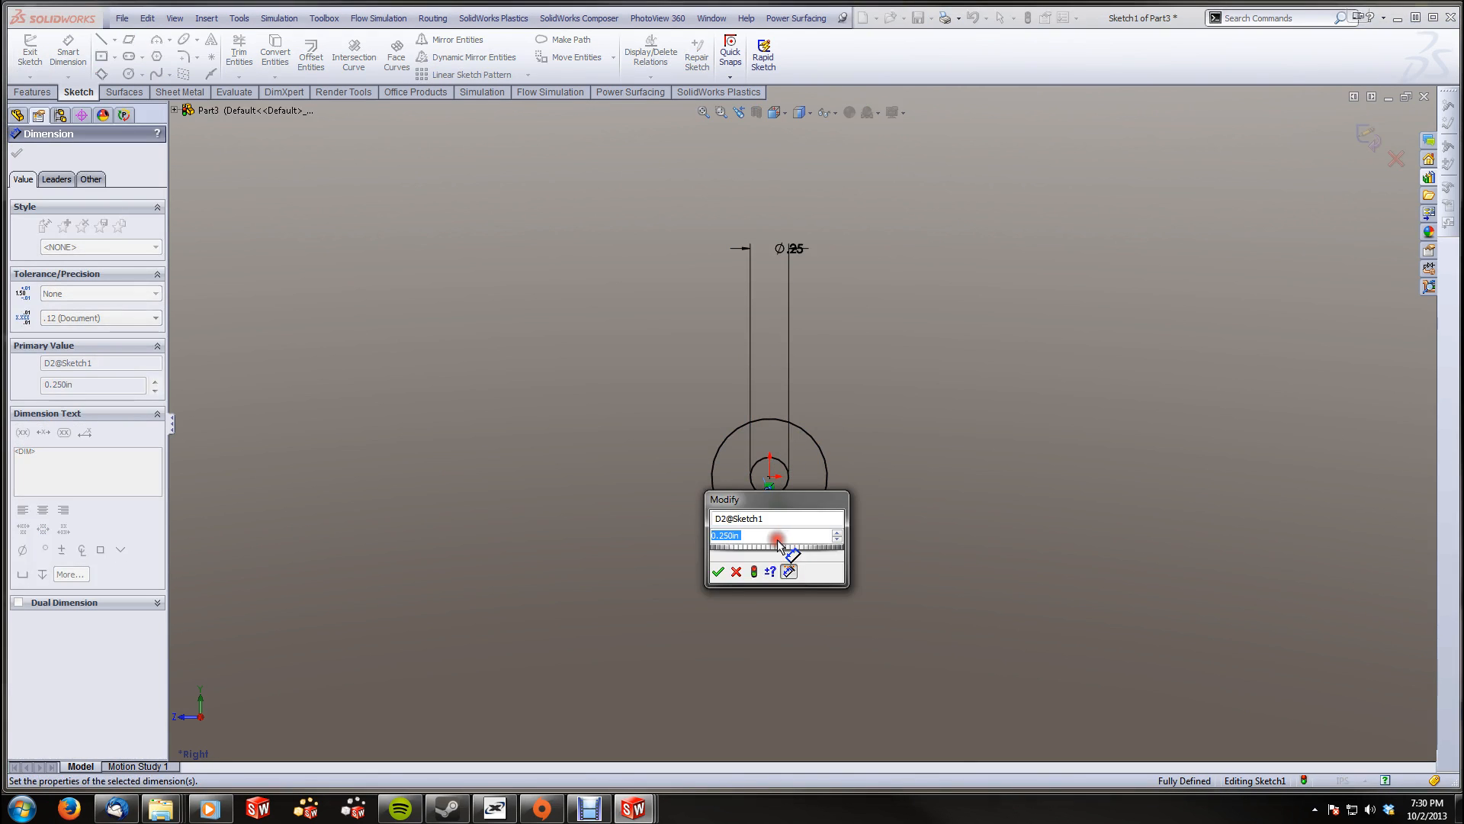
pyautogui.write('.1875')
pyautogui.press('Return')
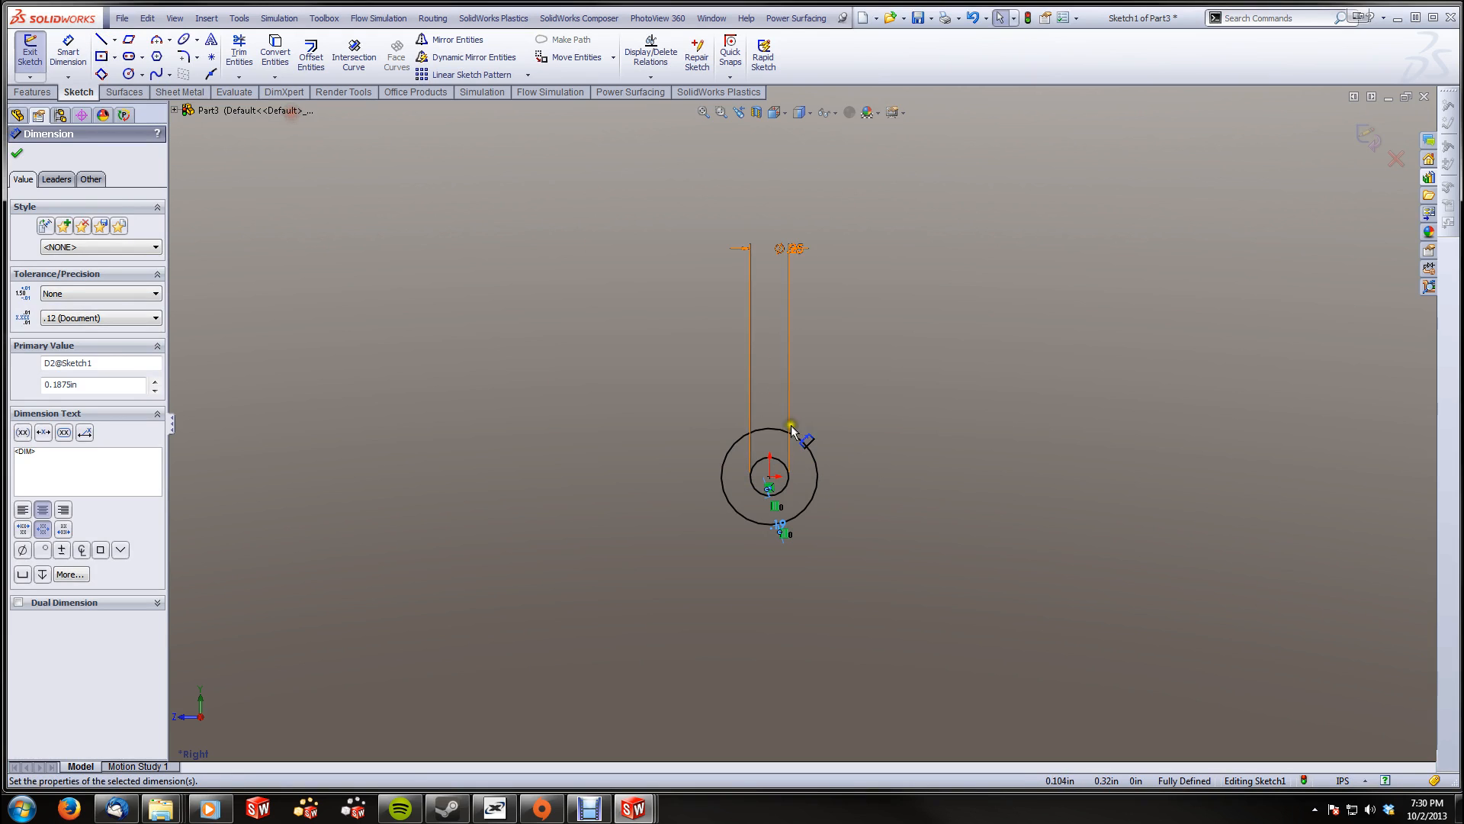
# Draw a horizontal line about 3.03 in long from the outer circle's top point and a vertical line down from its far end
pyautogui.click(101, 40)
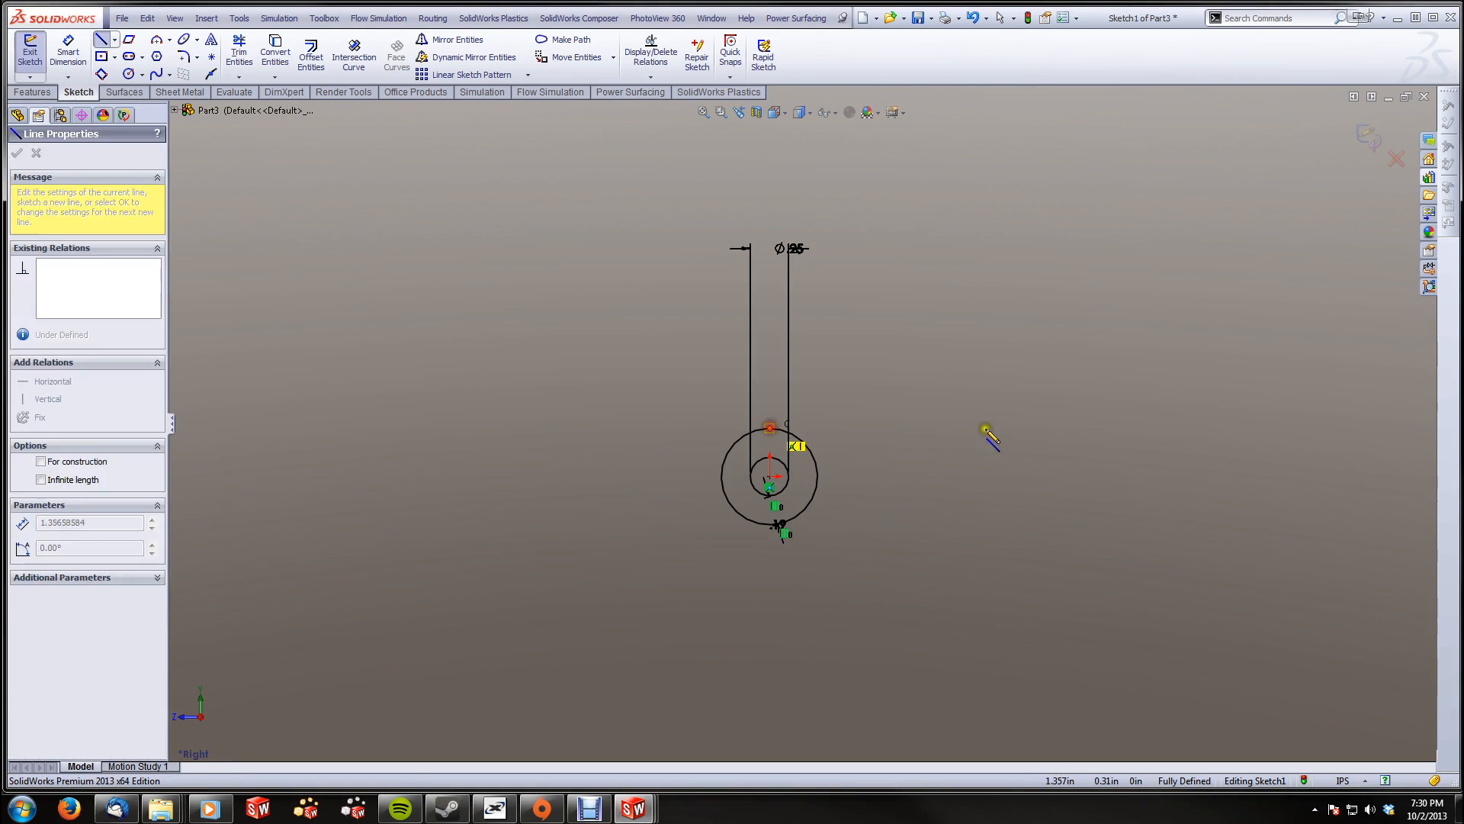
pyautogui.click(1236, 429)
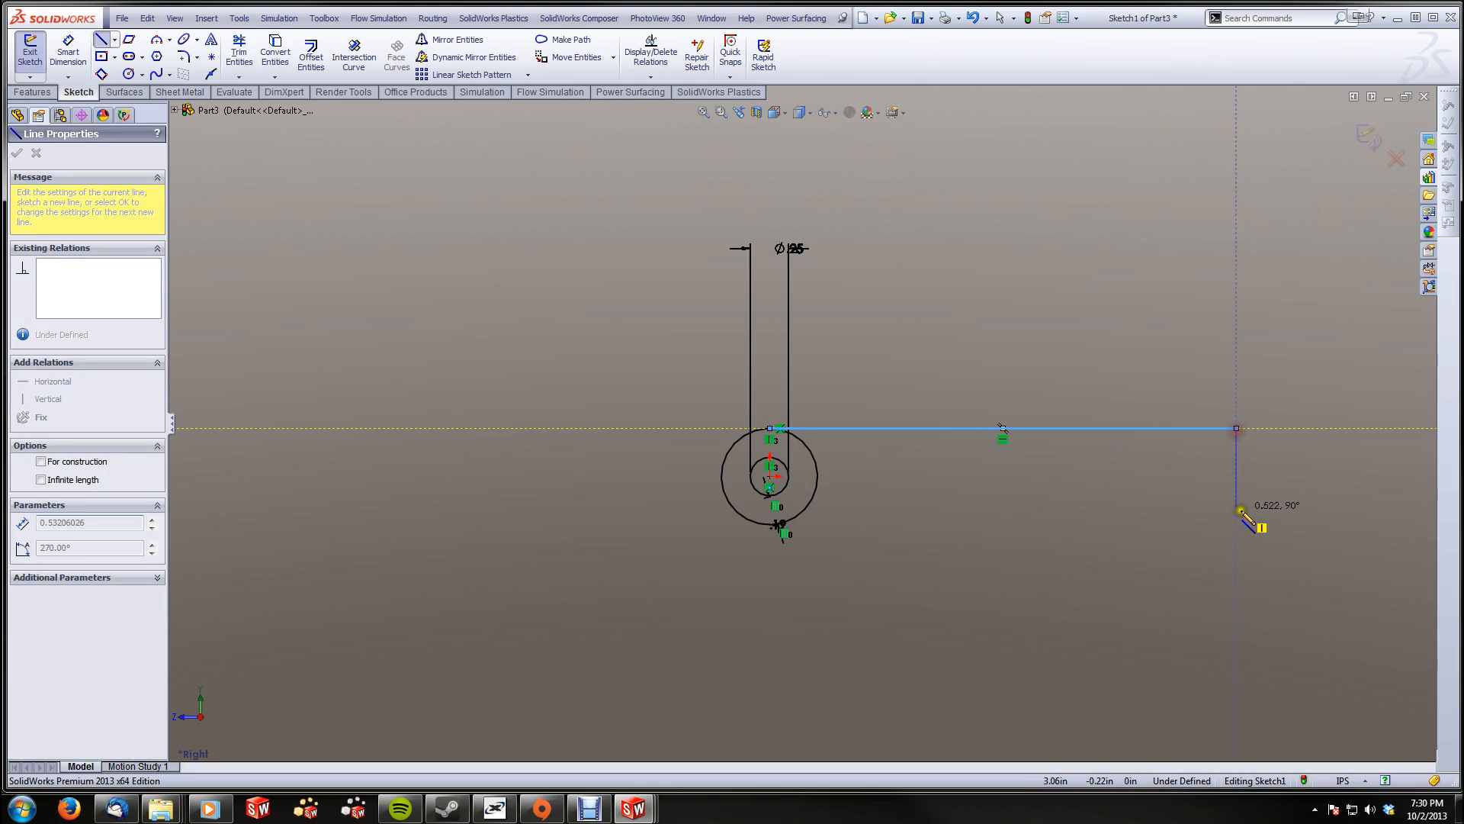
pyautogui.click(1236, 551)
pyautogui.press('Escape')
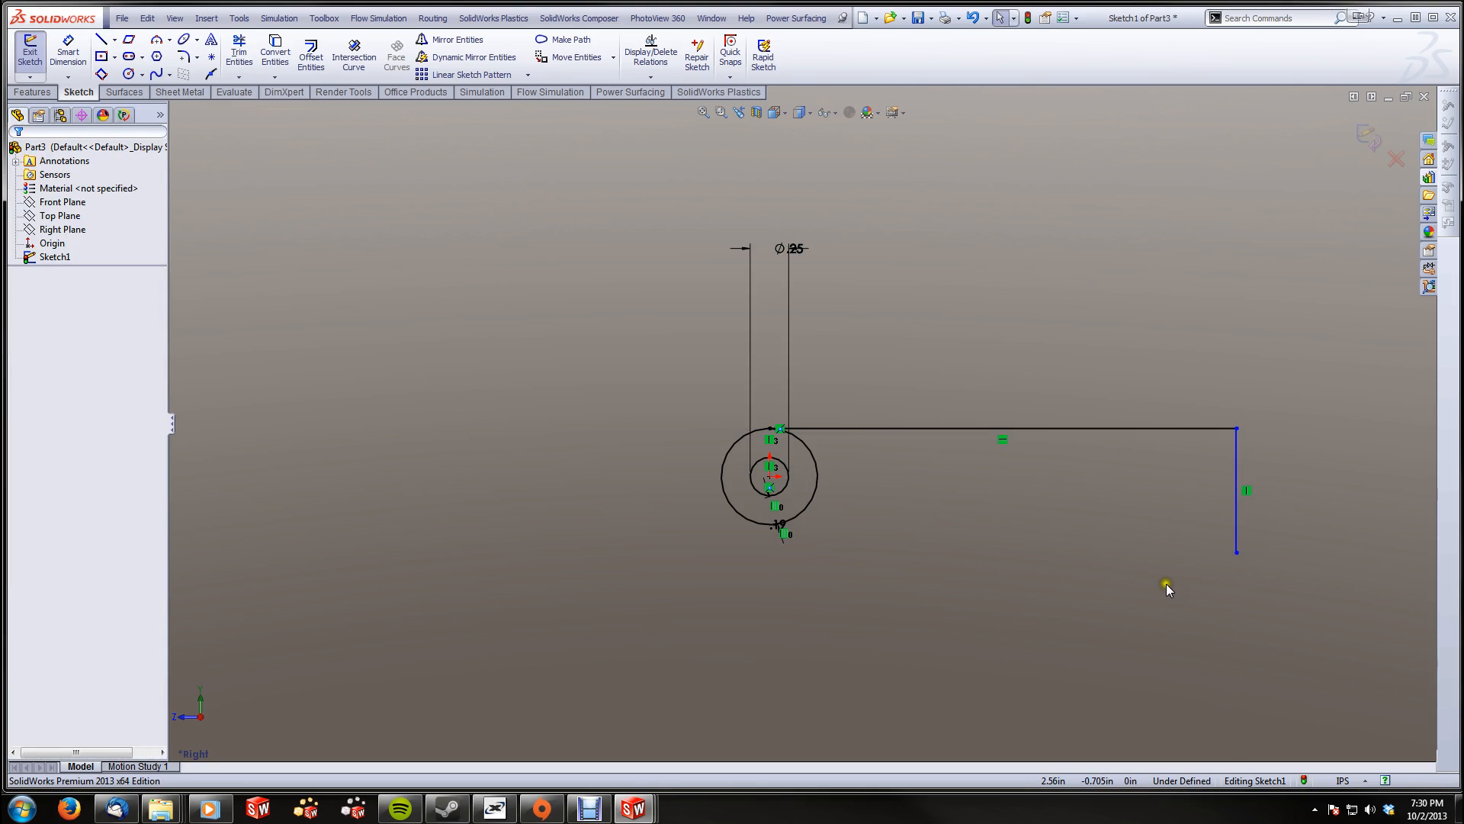
# Draw a horizontal line from the outer circle's bottom point across the vertical line, and trim both overhanging ends at their intersection
pyautogui.press('l')
pyautogui.click(770, 524)
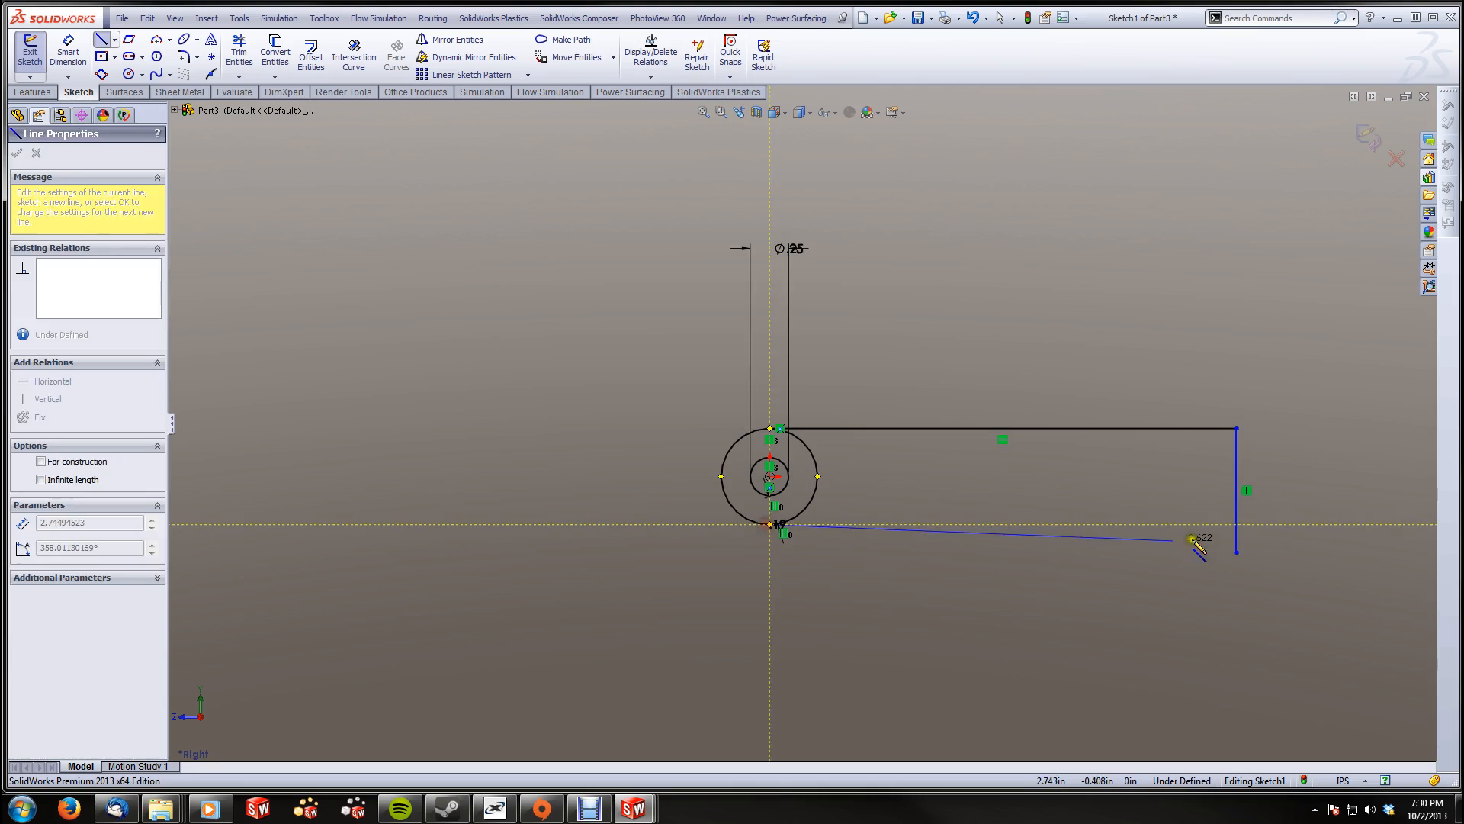
pyautogui.click(1287, 525)
pyautogui.press('Escape')
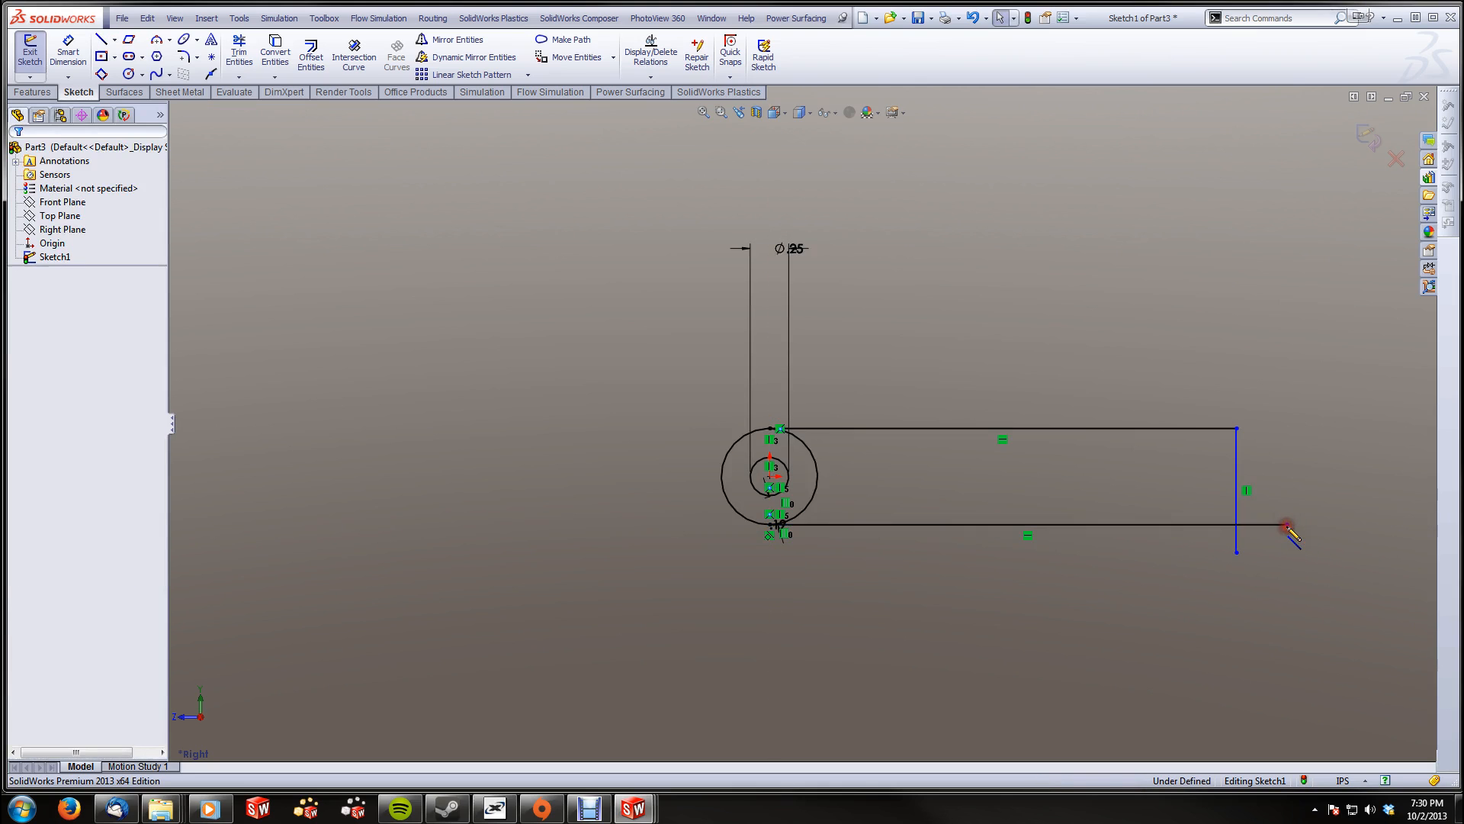
pyautogui.click(236, 50)
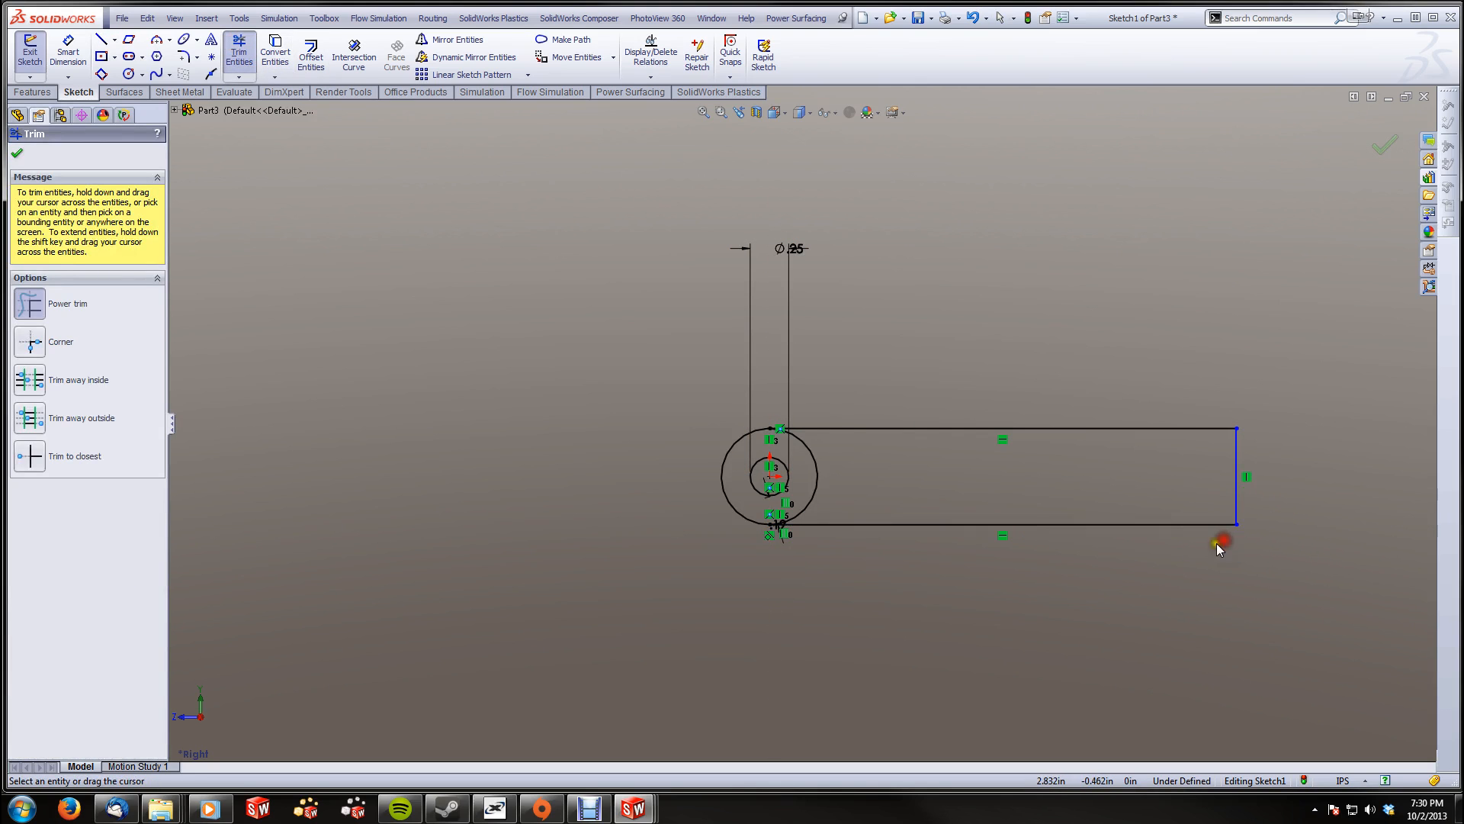
# Dimension the distance from the circle centre to the vertical end line as 2 in
pyautogui.press('d')
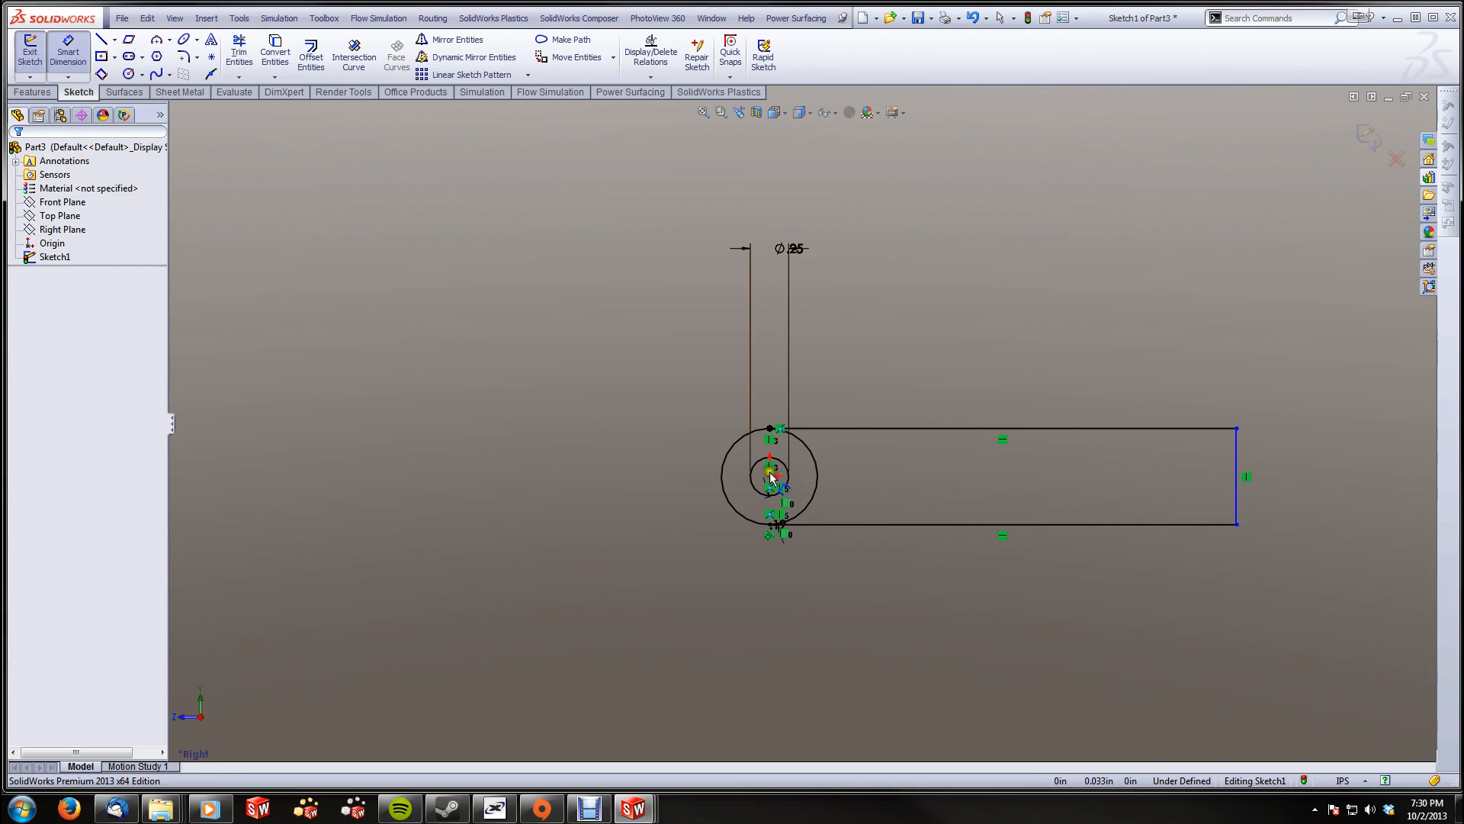
pyautogui.click(771, 479)
pyautogui.click(1237, 492)
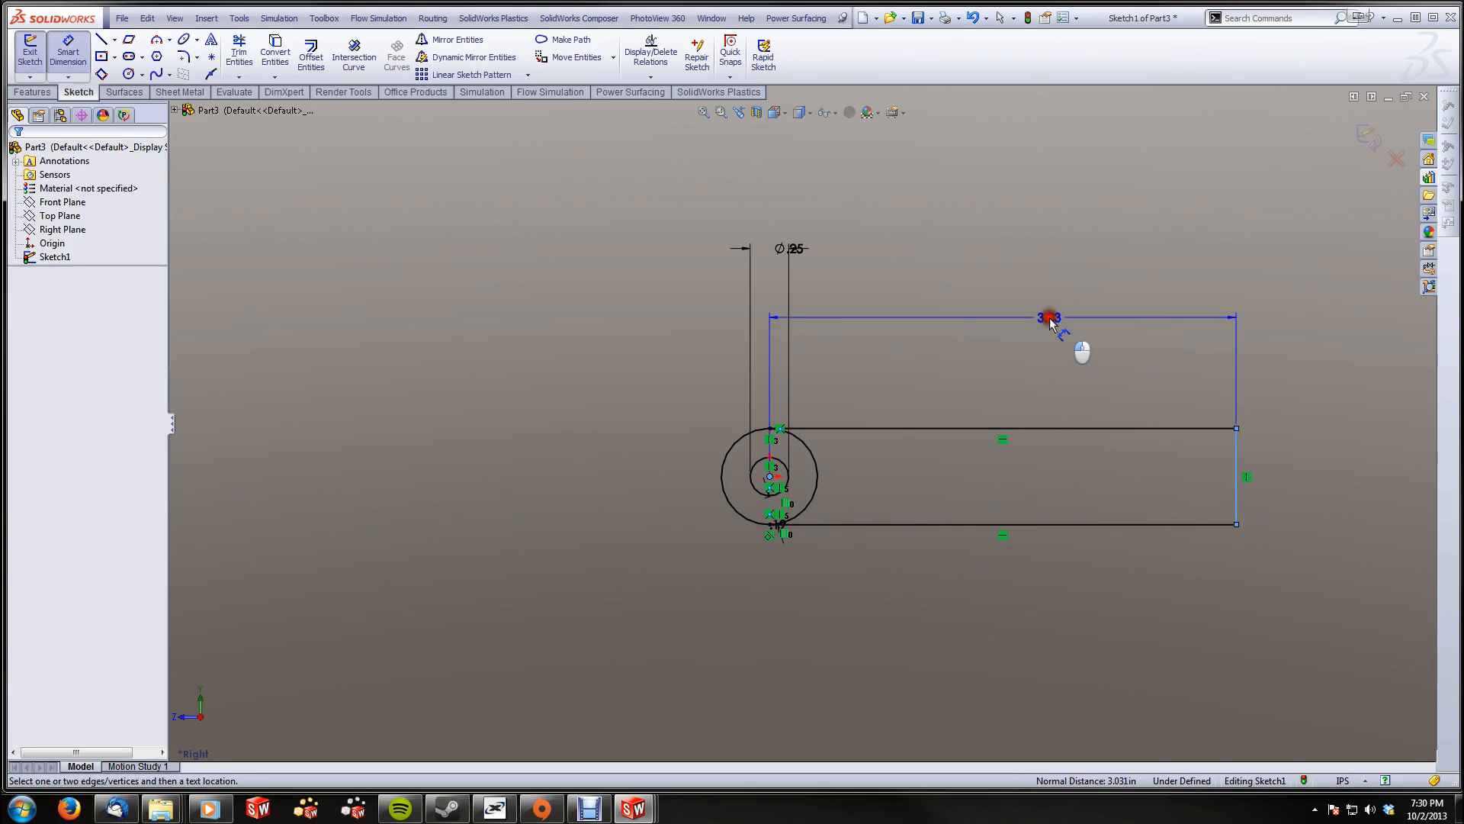
pyautogui.click(1049, 318)
pyautogui.write('2')
pyautogui.press('Return')
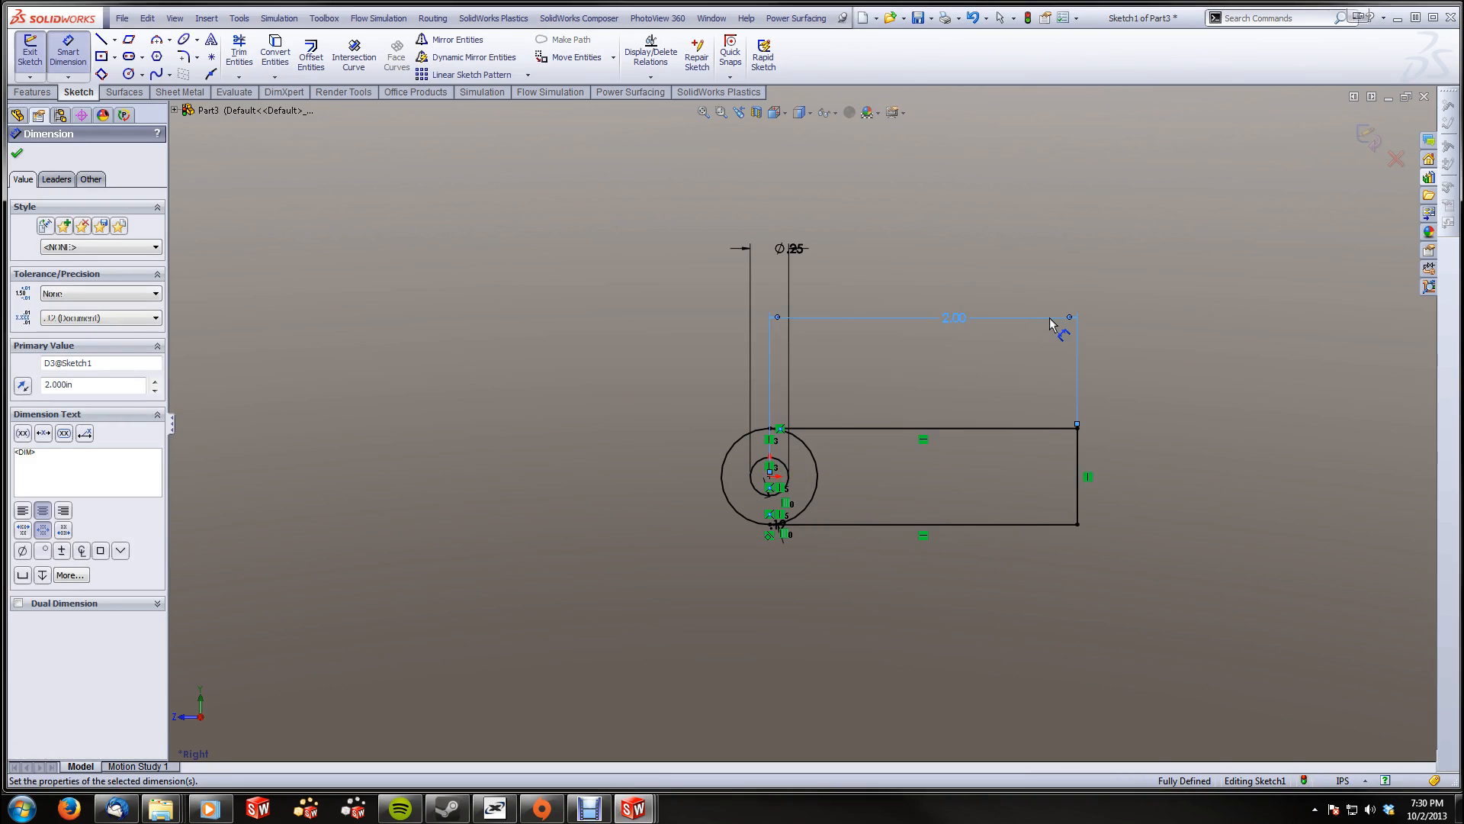
pyautogui.press('Escape')
# Trim away the half of the outer circle inside the rectangular profile, leaving a rounded end
pyautogui.press('t')
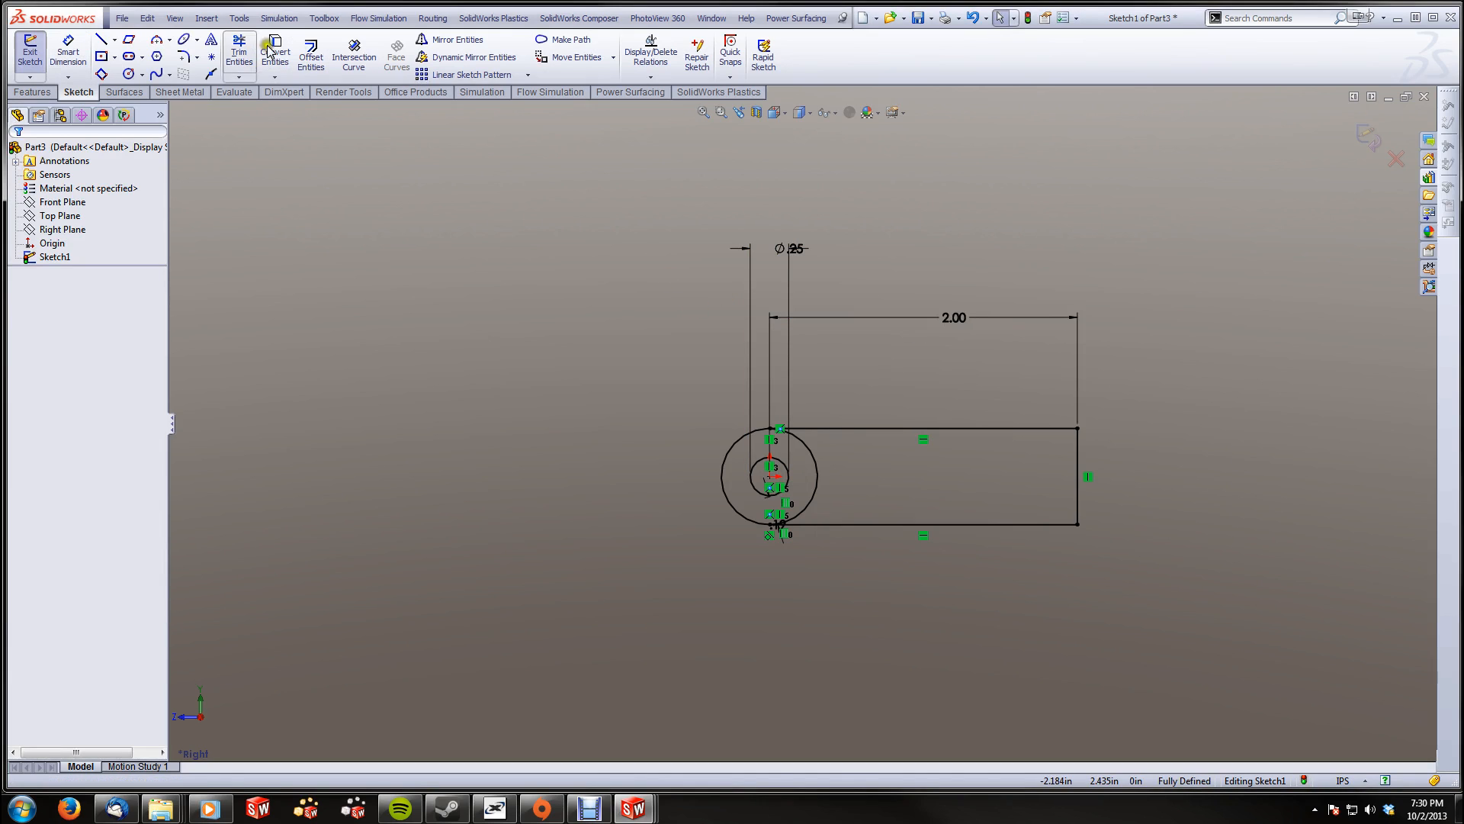
pyautogui.moveTo(847, 494); pyautogui.dragTo(671, 435)
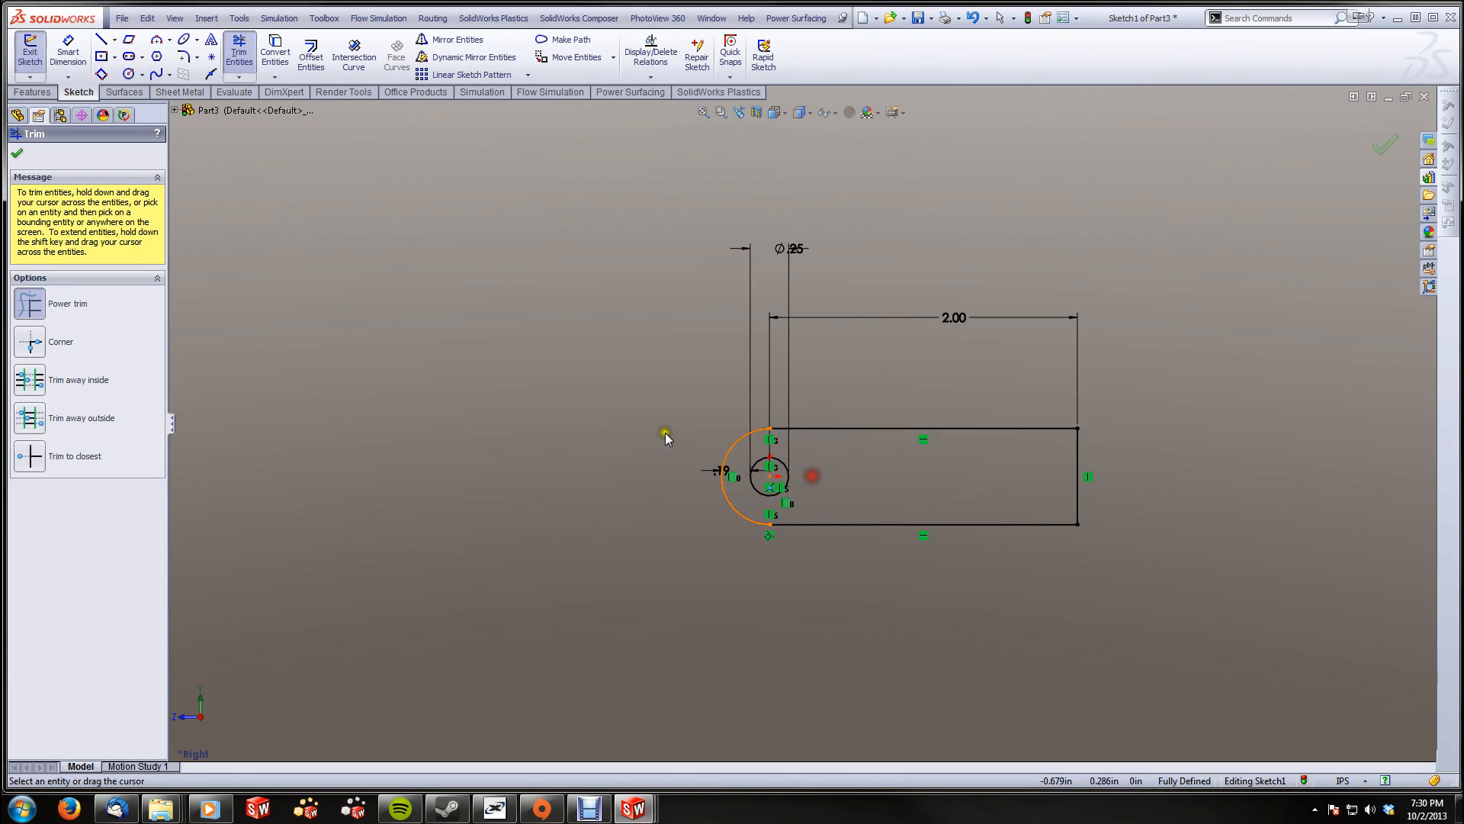
# Start a boss extrusion of the rounded-end profile with its hole, using the Mid Plane end condition
pyautogui.click(33, 91)
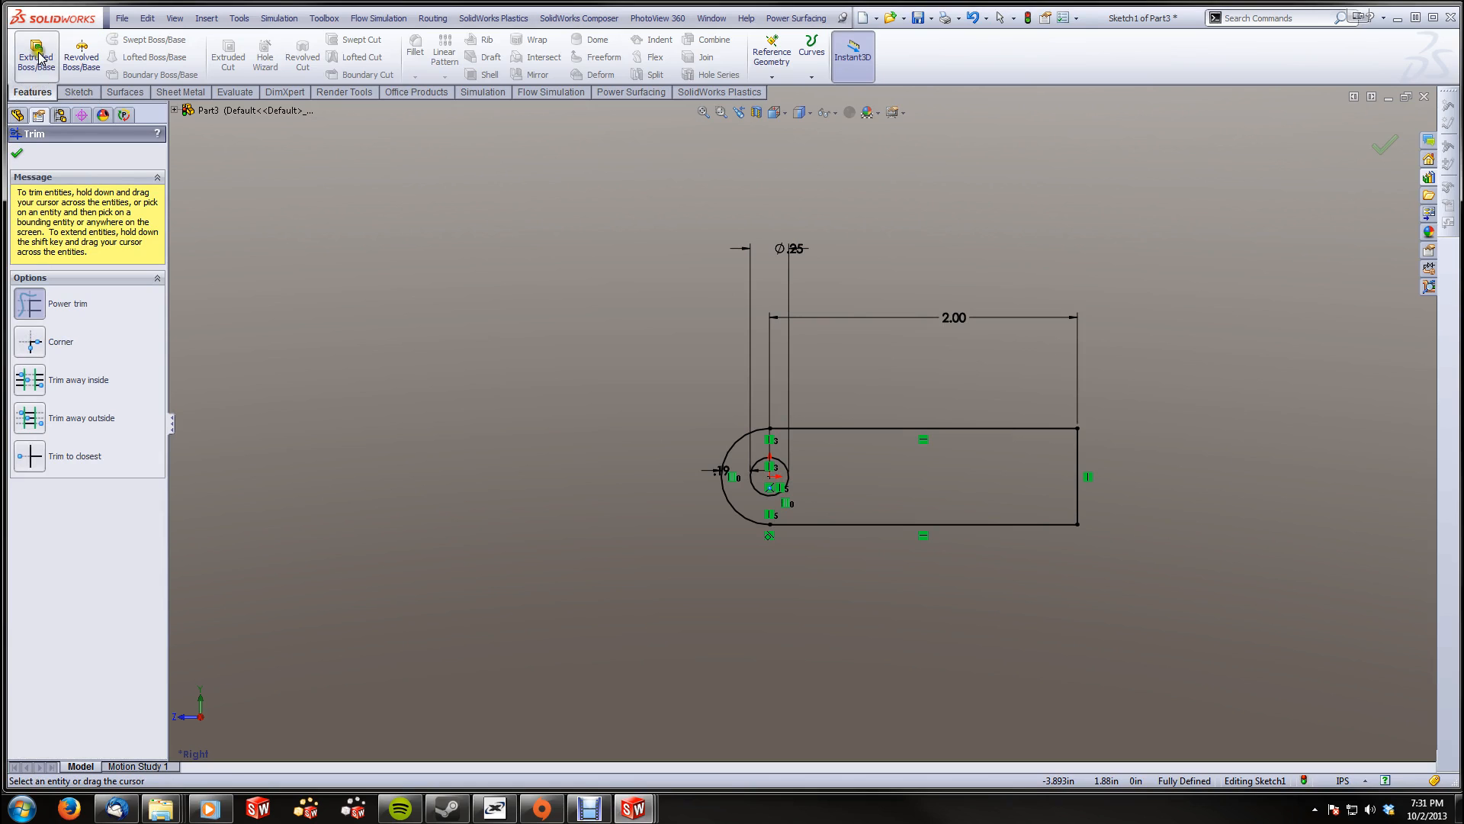
pyautogui.click(37, 56)
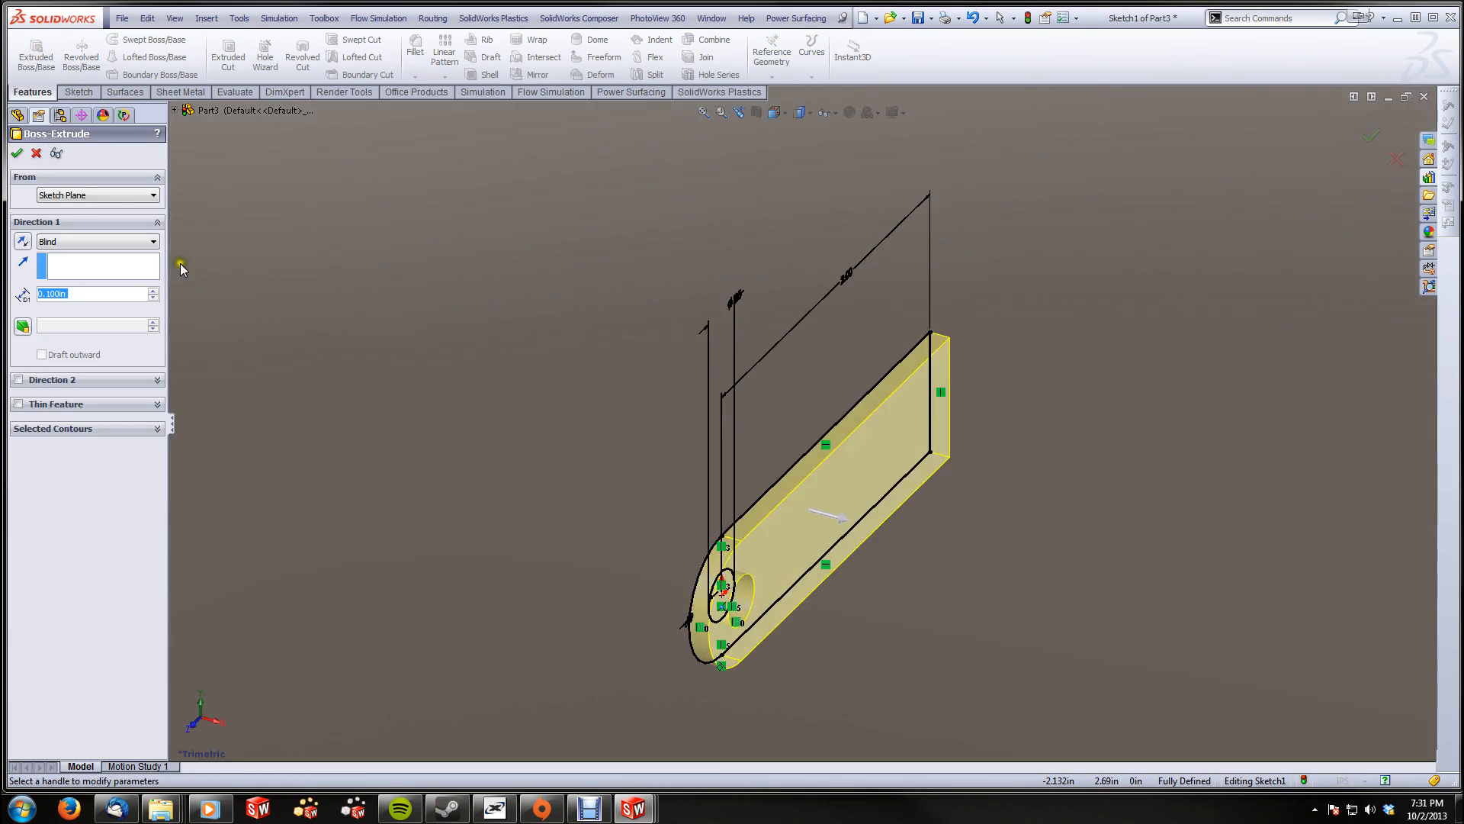
pyautogui.click(154, 241)
pyautogui.click(109, 305)
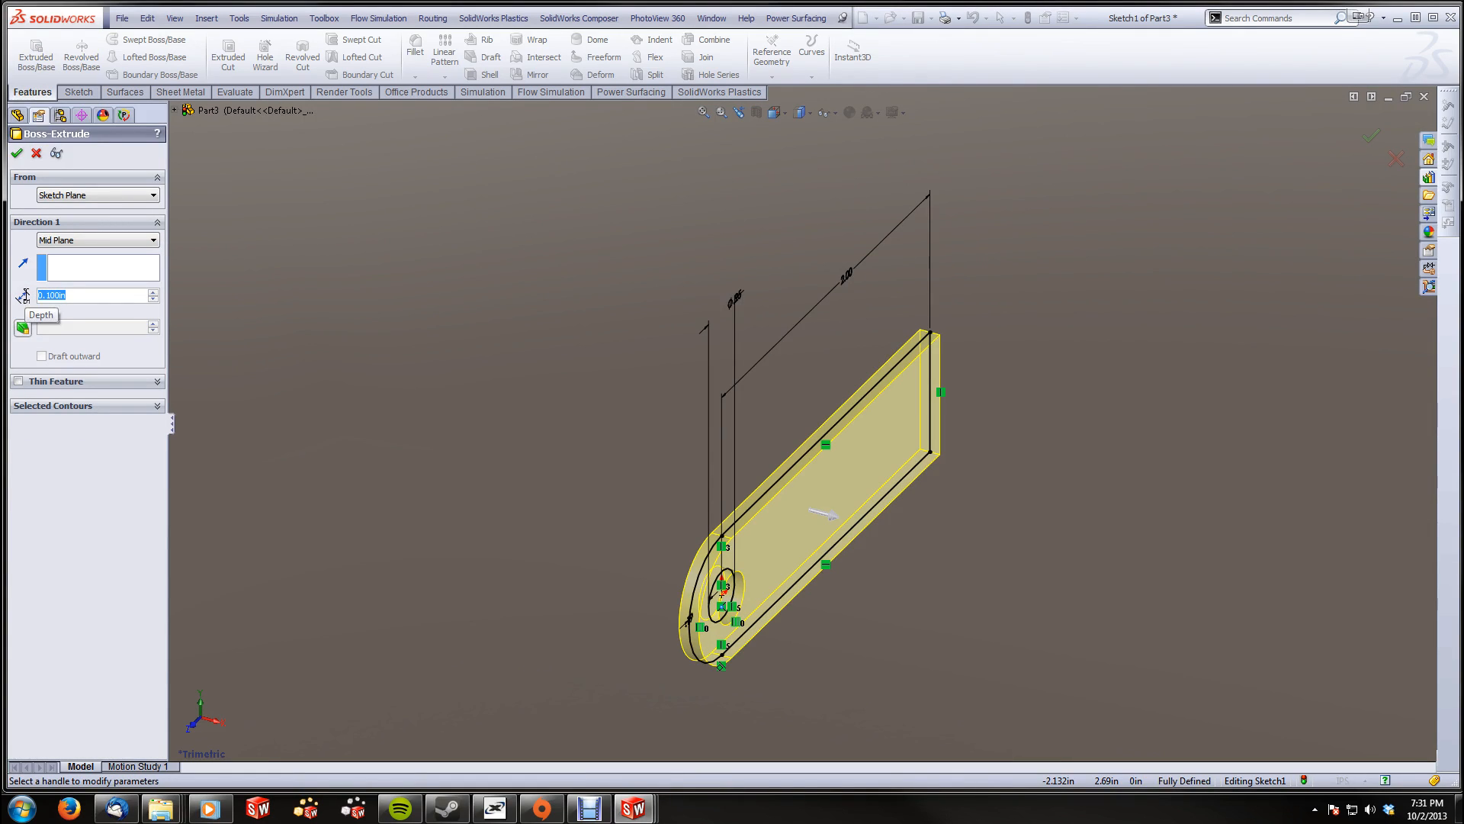
# Try extrusion depths of 3 in, 2.5 in and 2 in
pyautogui.write('3')
pyautogui.press('Return')
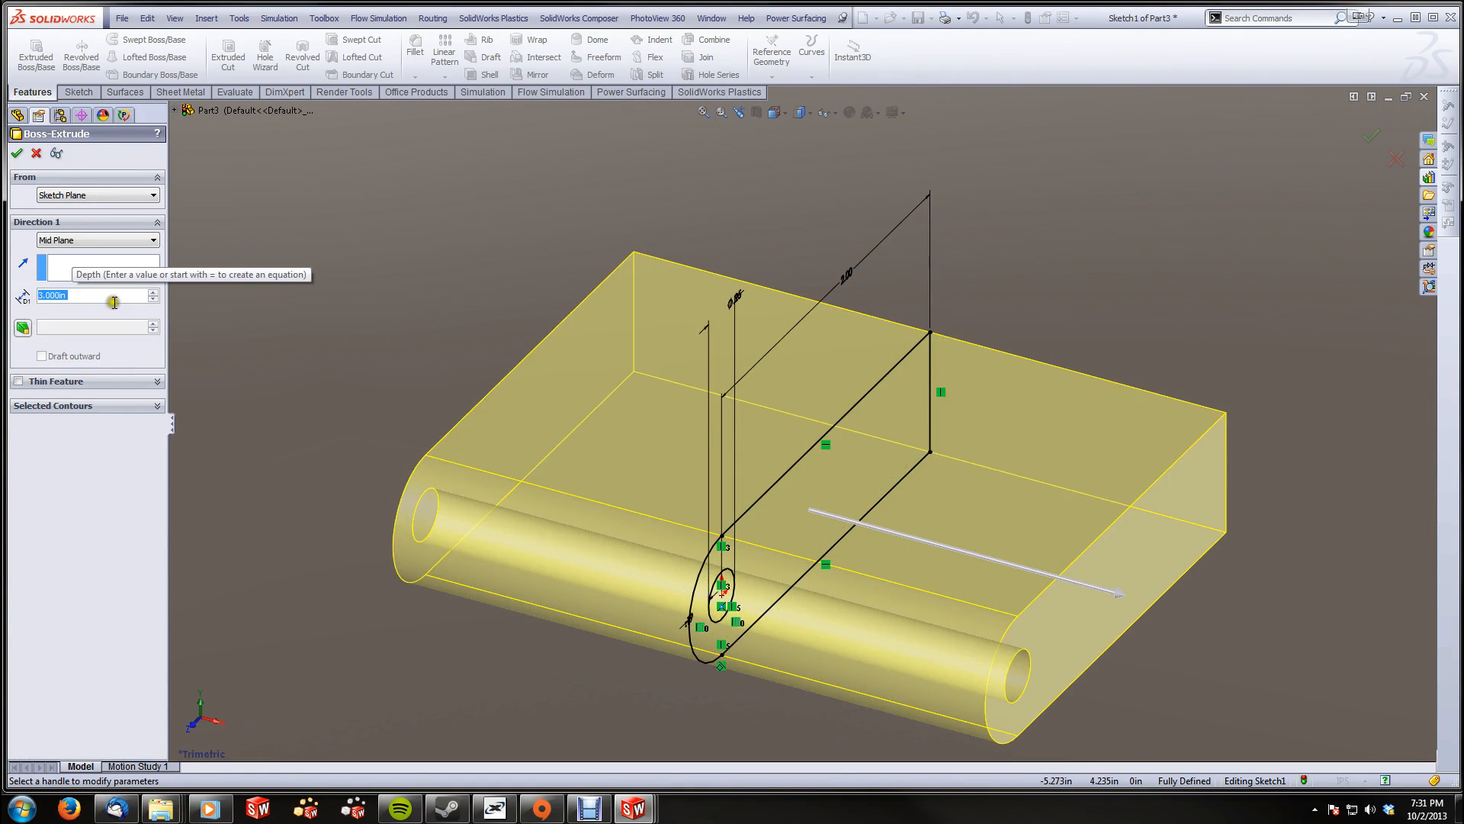
pyautogui.write('2.5')
pyautogui.press('Return')
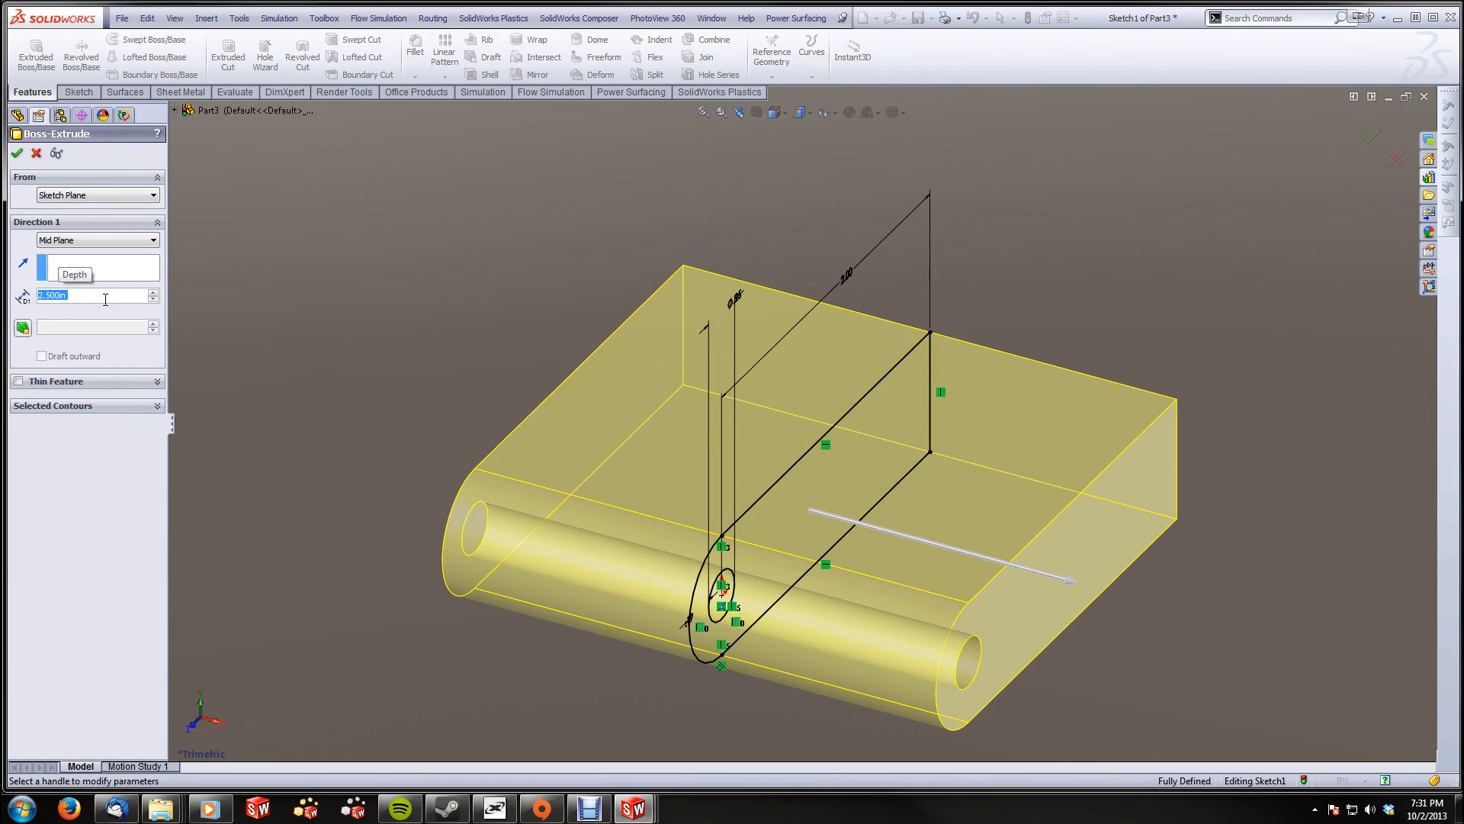
pyautogui.write('2')
pyautogui.press('Return')
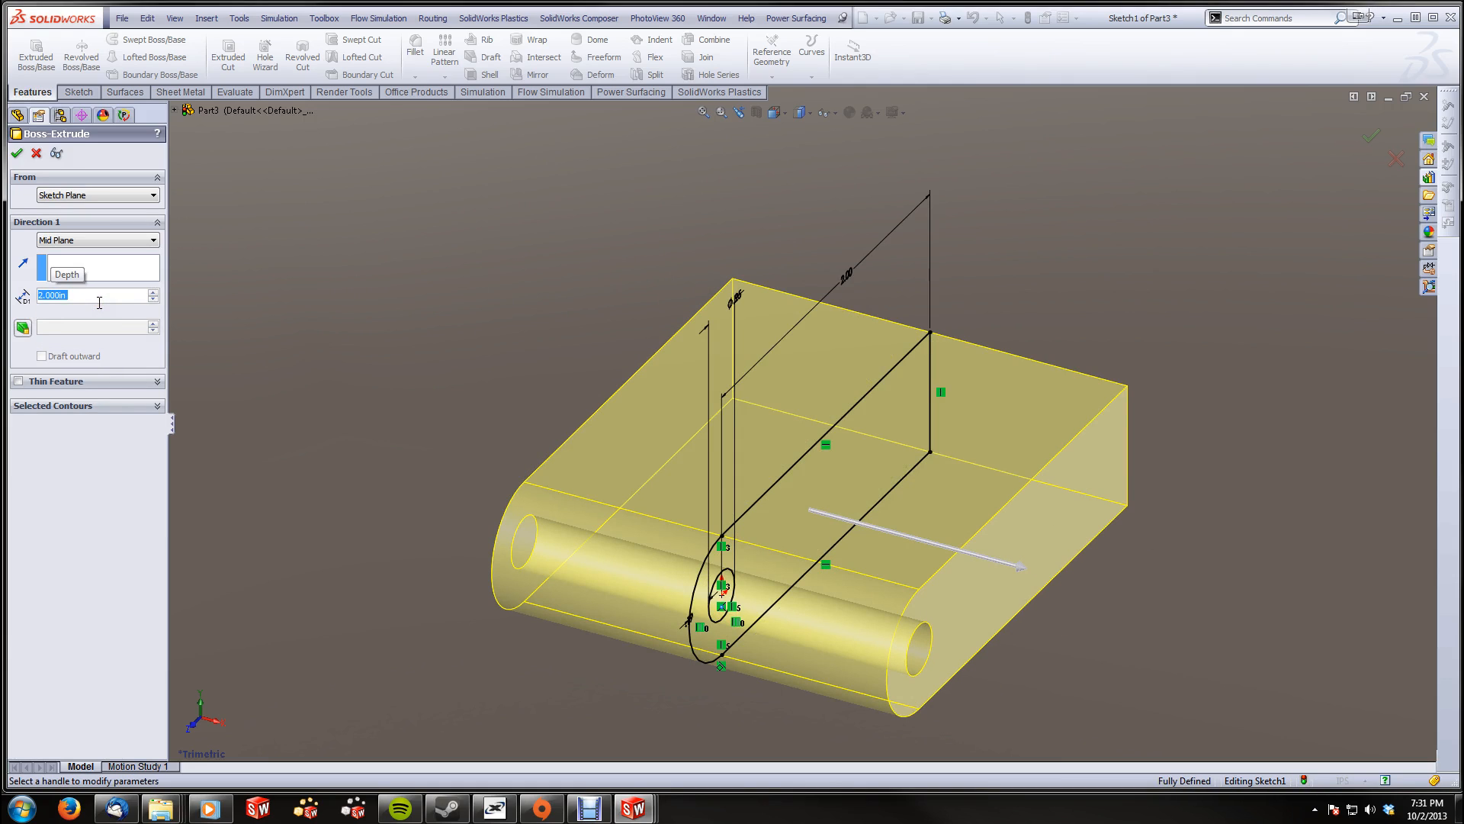
# Set the mid-plane extrusion depth to 1 in and finish the boss
pyautogui.moveTo(106, 294); pyautogui.dragTo(6, 310)
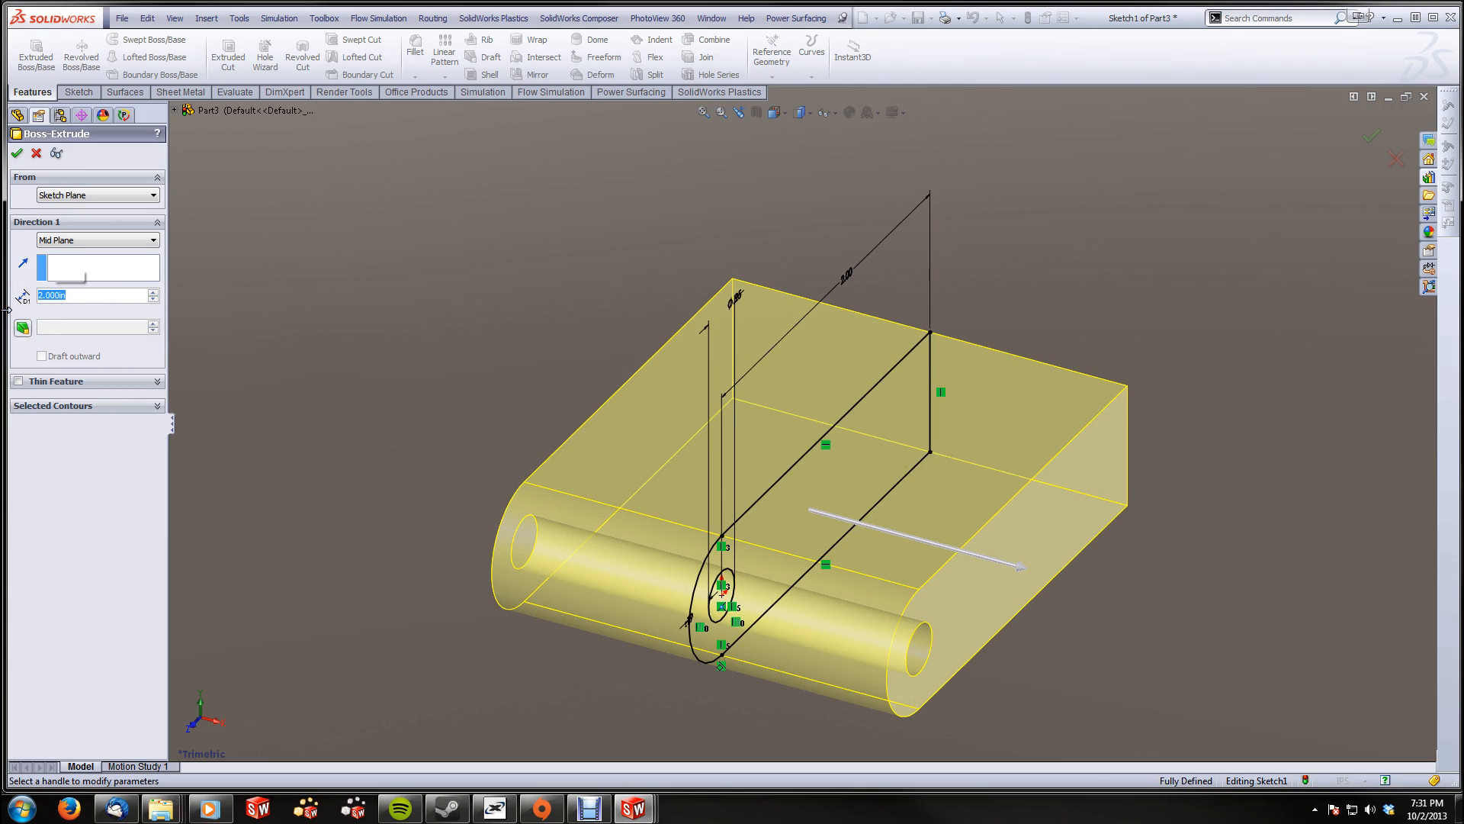
pyautogui.write('1')
pyautogui.press('Return')
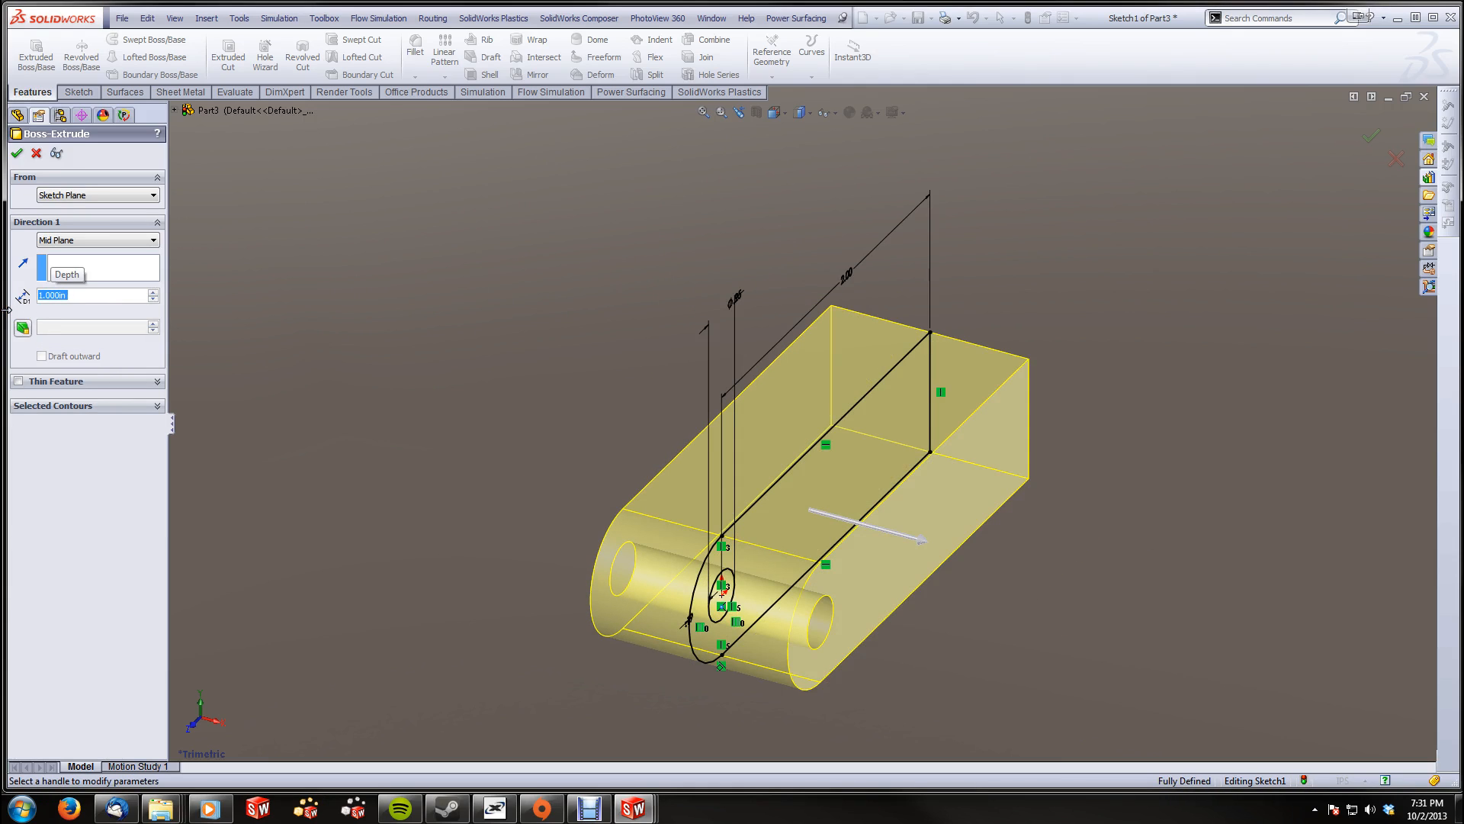
pyautogui.click(17, 153)
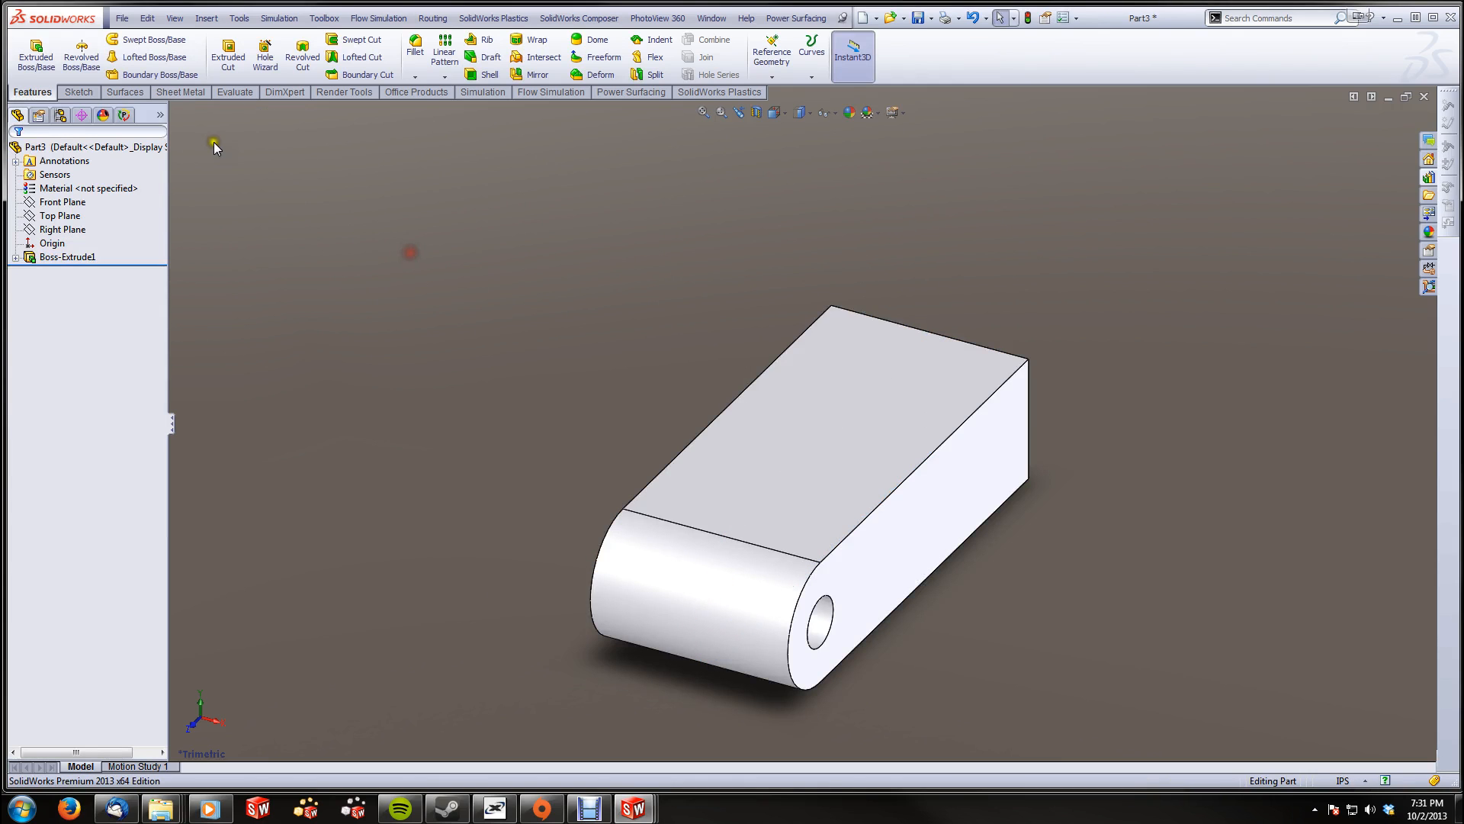
# Sketch a center rectangle about 0.63 in square on the Right Plane, centred on the hole and reaching the plate's upper edge
pyautogui.click(78, 92)
pyautogui.click(29, 52)
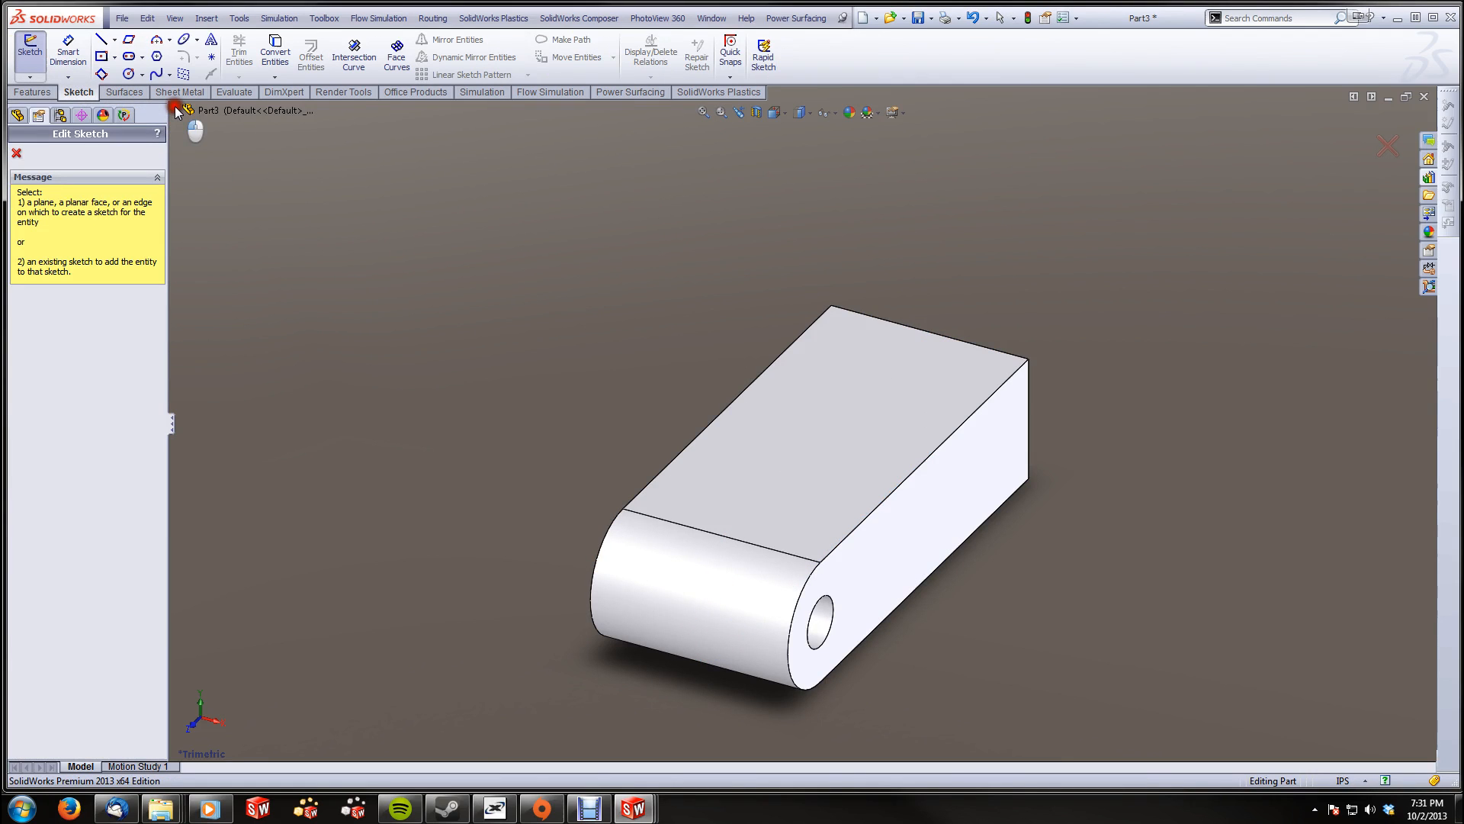
pyautogui.click(246, 195)
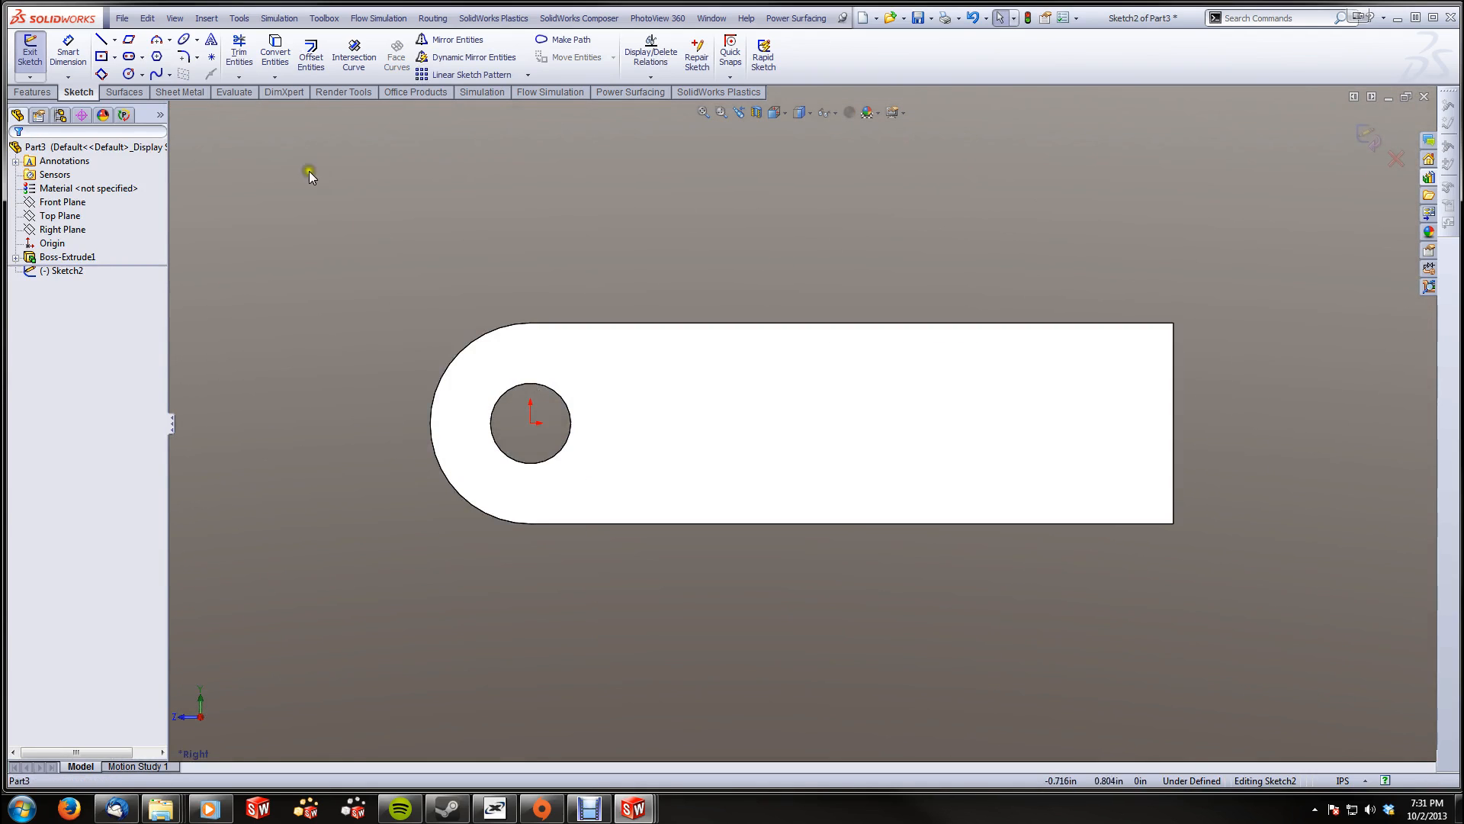
pyautogui.click(100, 57)
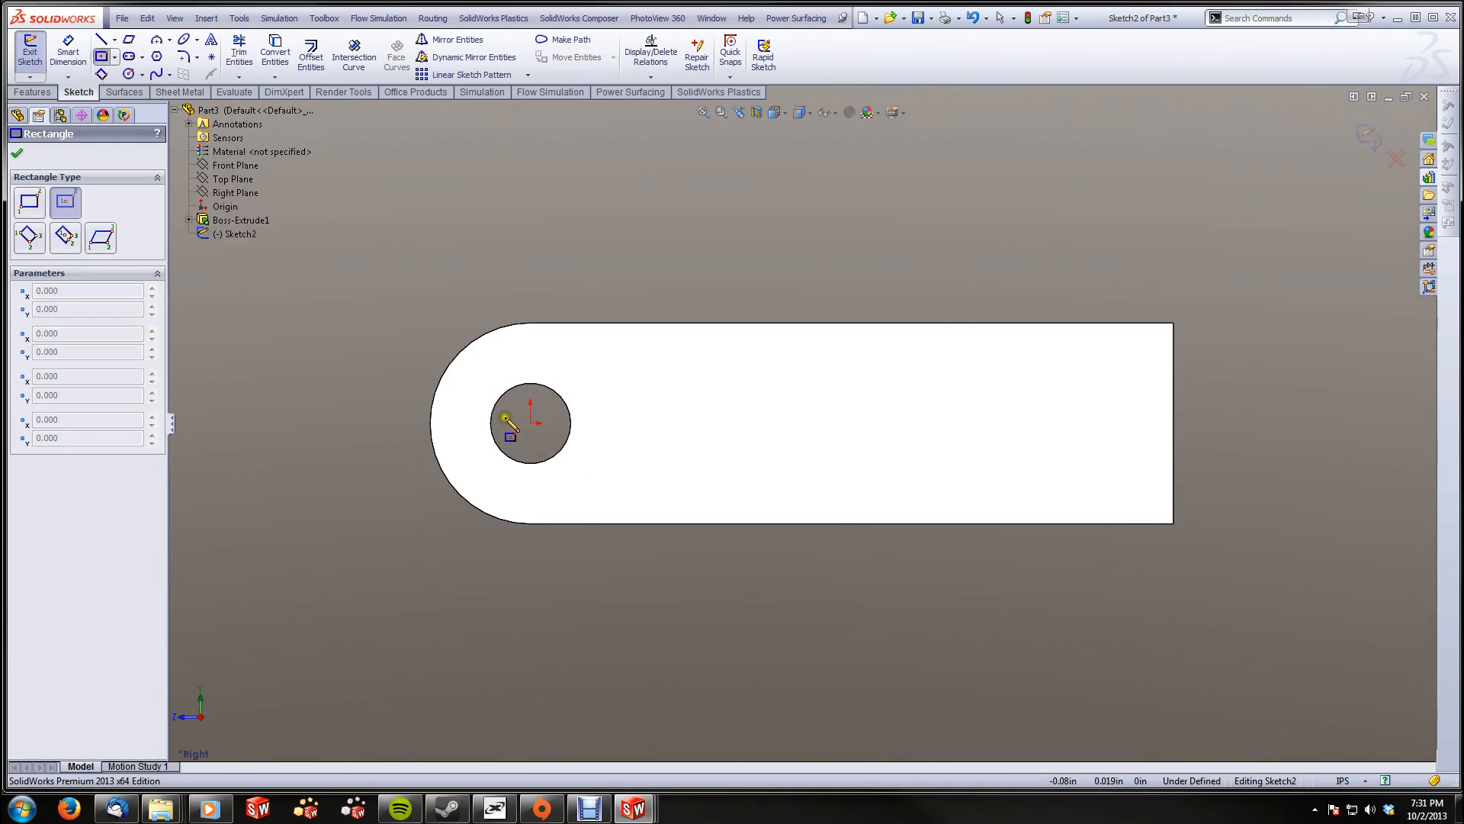
pyautogui.click(531, 423)
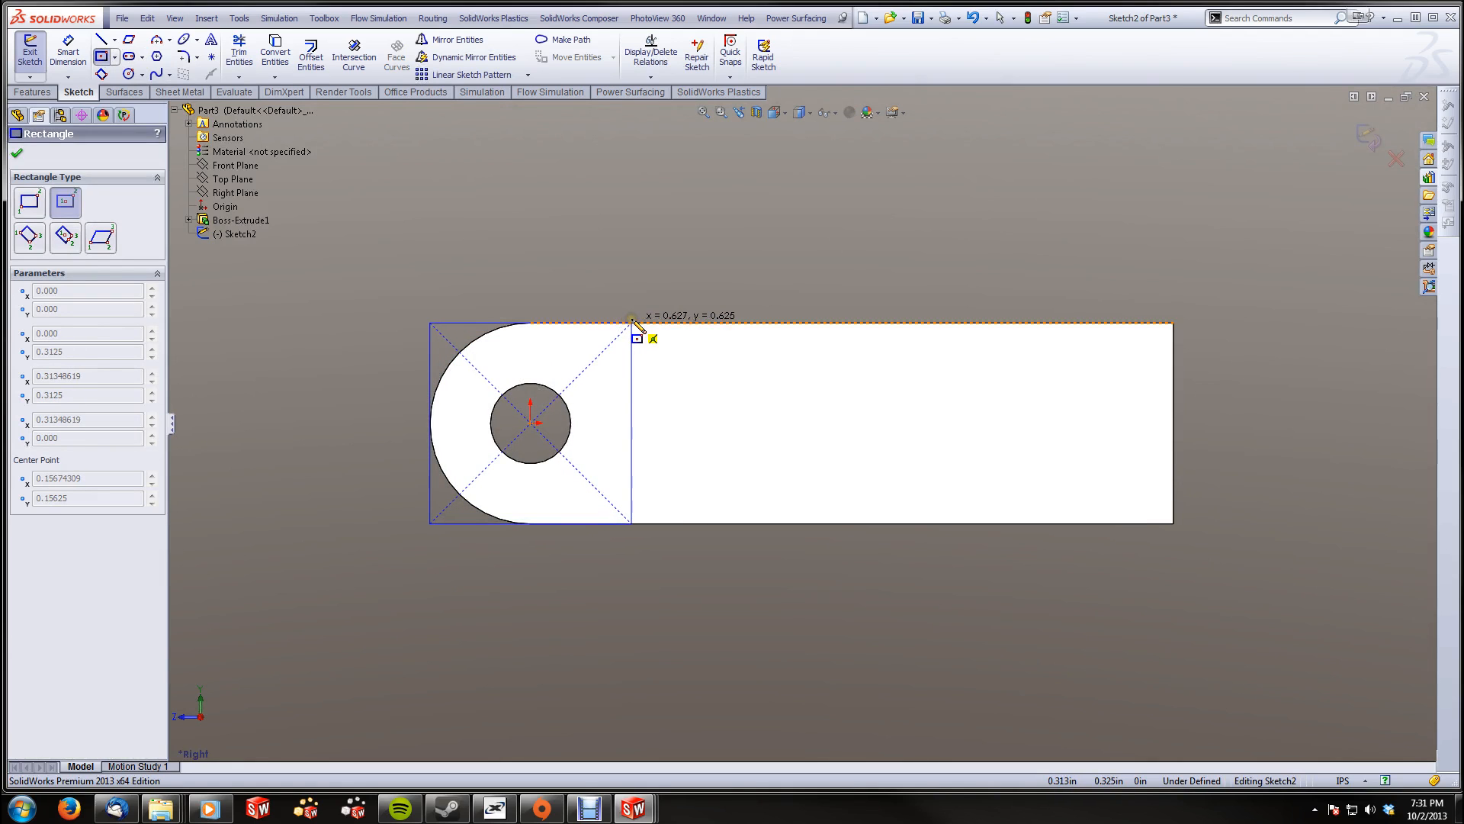
pyautogui.click(633, 323)
pyautogui.press('Escape')
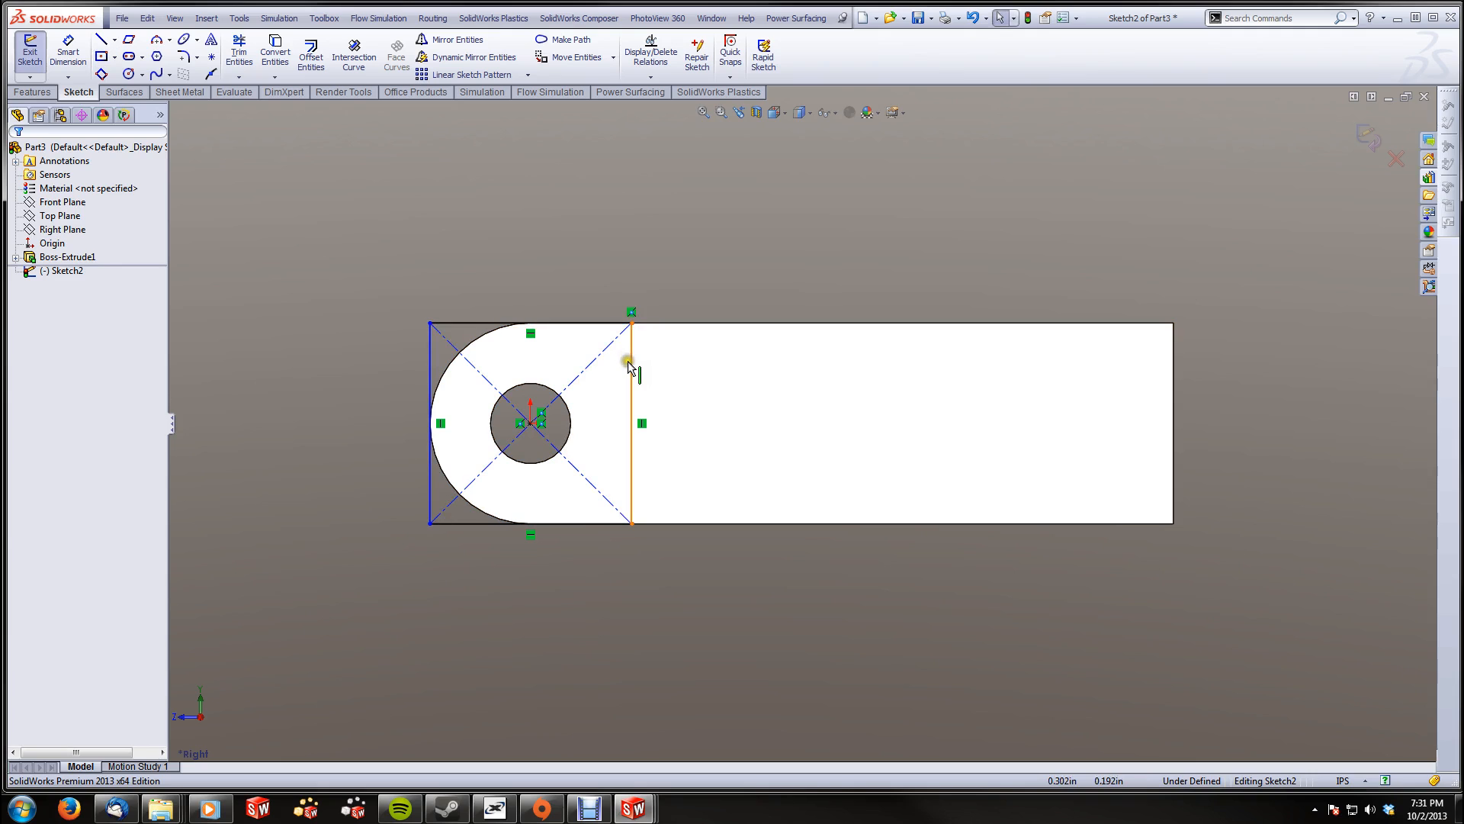
# Make the rectangle's outer vertical side tangent to the arc edge of the plate's rounded end
pyautogui.moveTo(431, 368); pyautogui.dragTo(447, 376)
pyautogui.keyDown('ctrl'); pyautogui.click(447, 376); pyautogui.keyUp('ctrl')
pyautogui.click(394, 350)
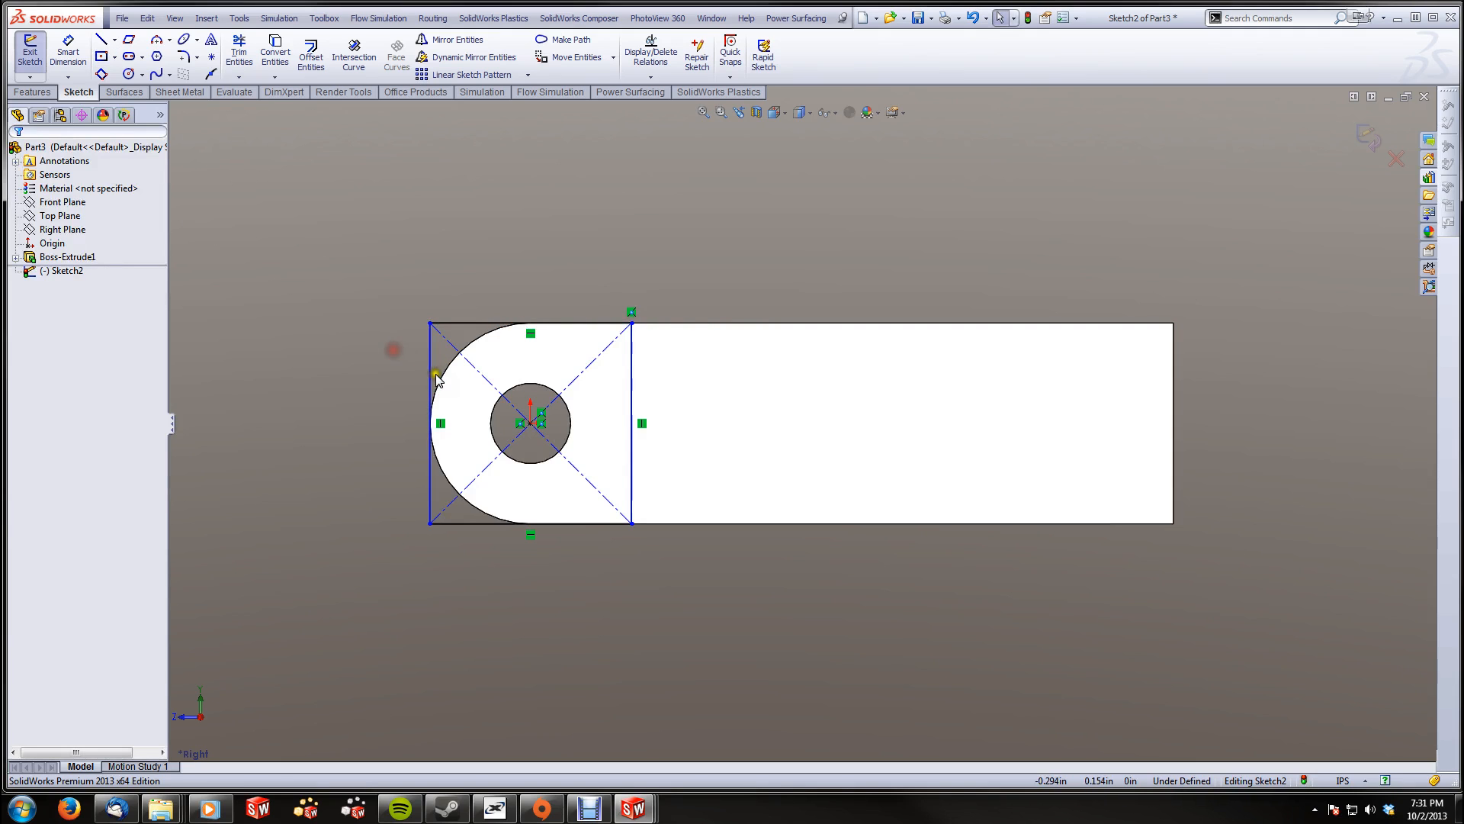
pyautogui.click(443, 374)
pyautogui.keyDown('ctrl'); pyautogui.click(431, 374); pyautogui.keyUp('ctrl')
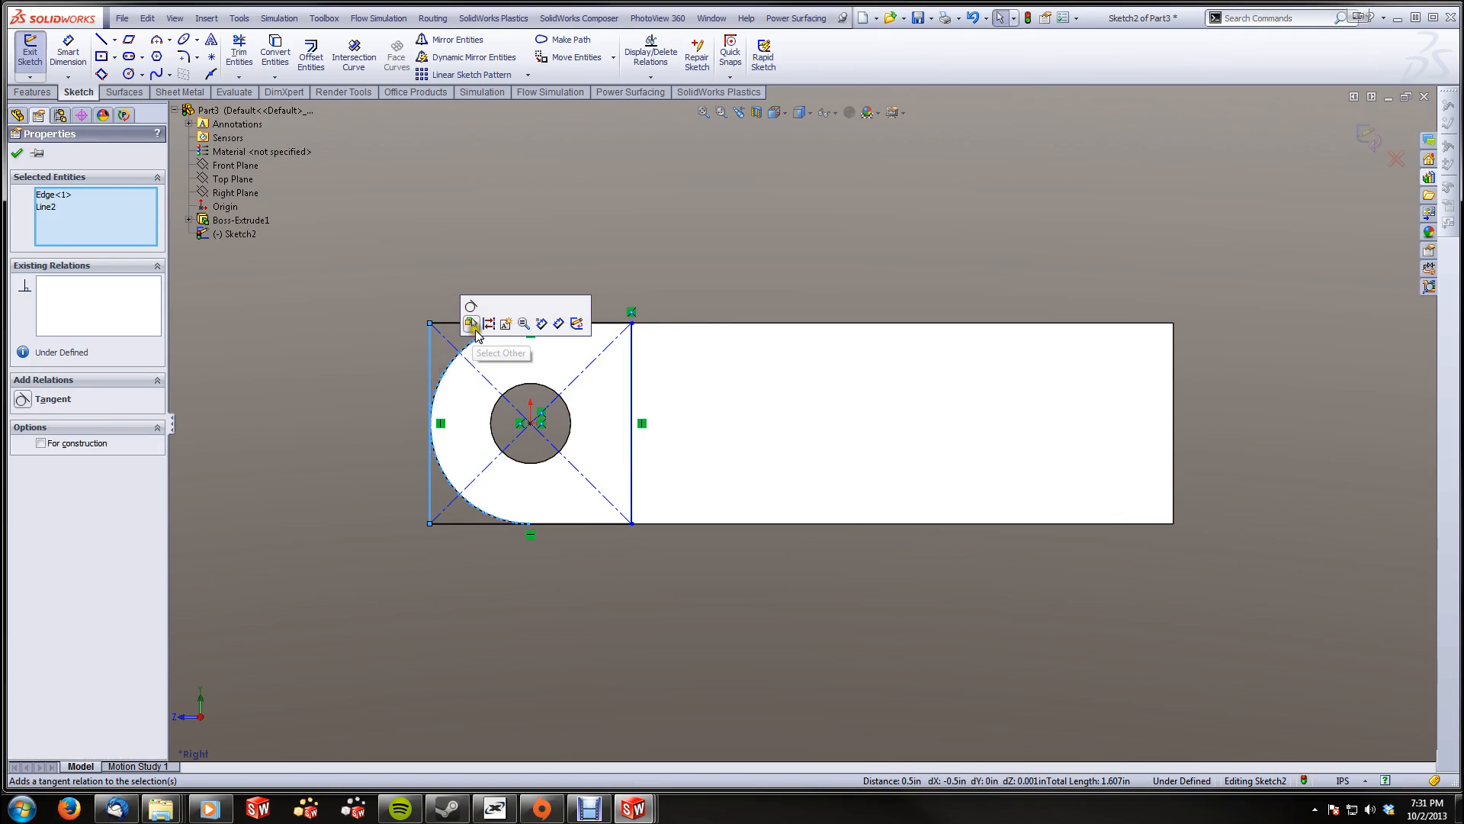
pyautogui.click(473, 307)
pyautogui.click(456, 219)
# Cut the rectangle 0.5 in through the rounded end with the Mid Plane end condition, forming a fork slot
pyautogui.click(33, 91)
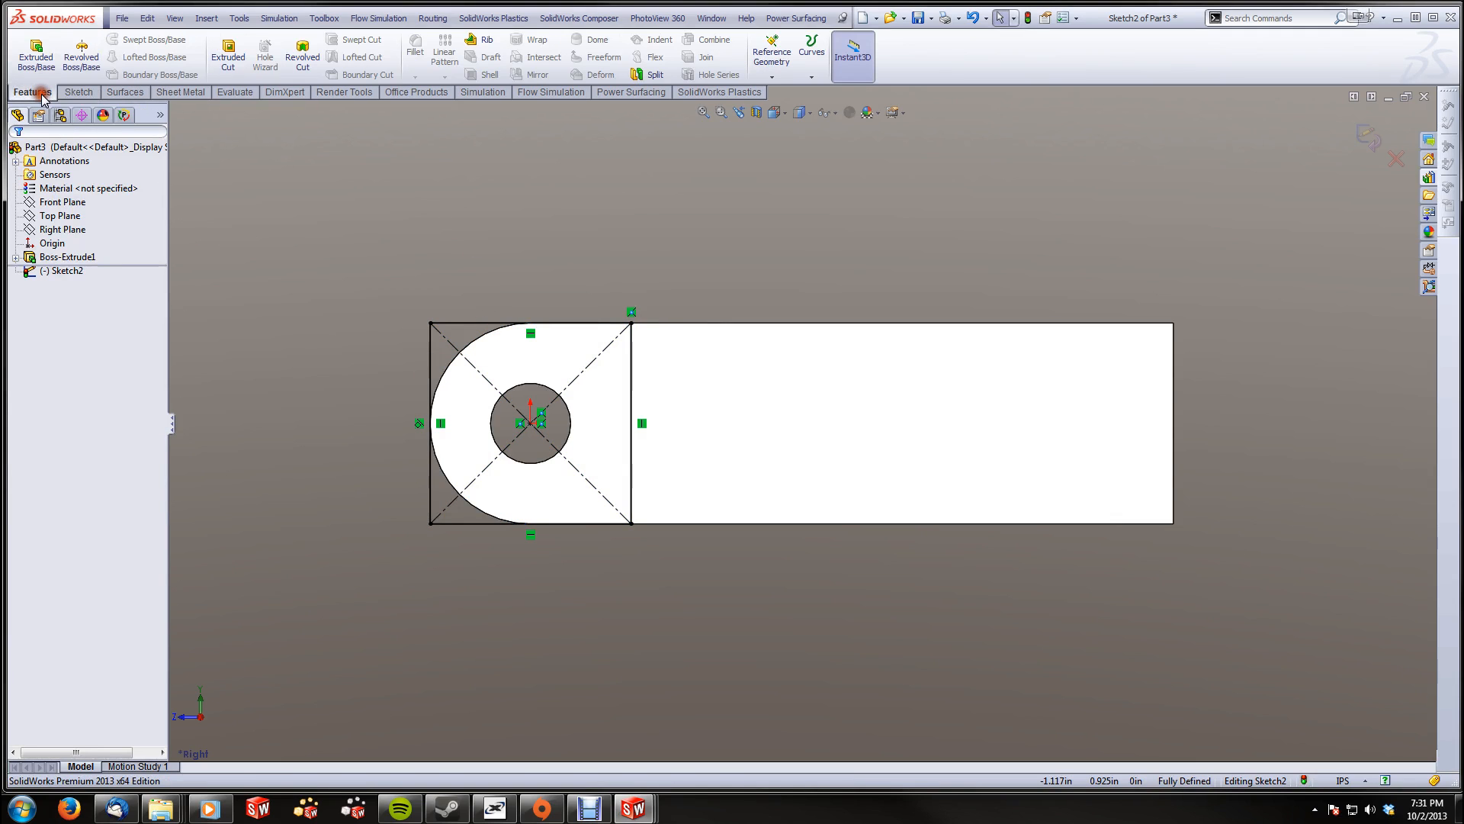
pyautogui.click(231, 73)
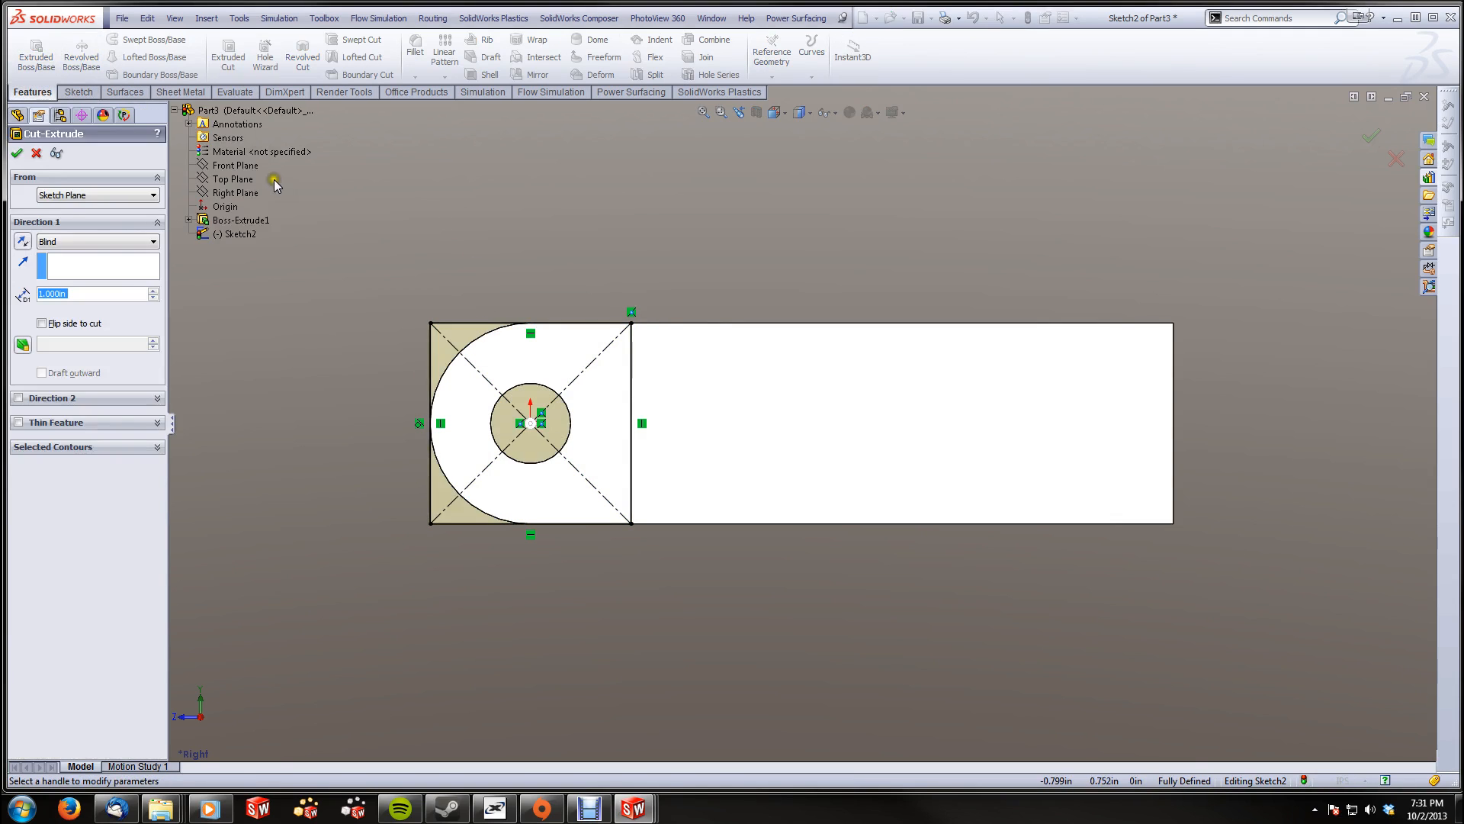
pyautogui.click(141, 242)
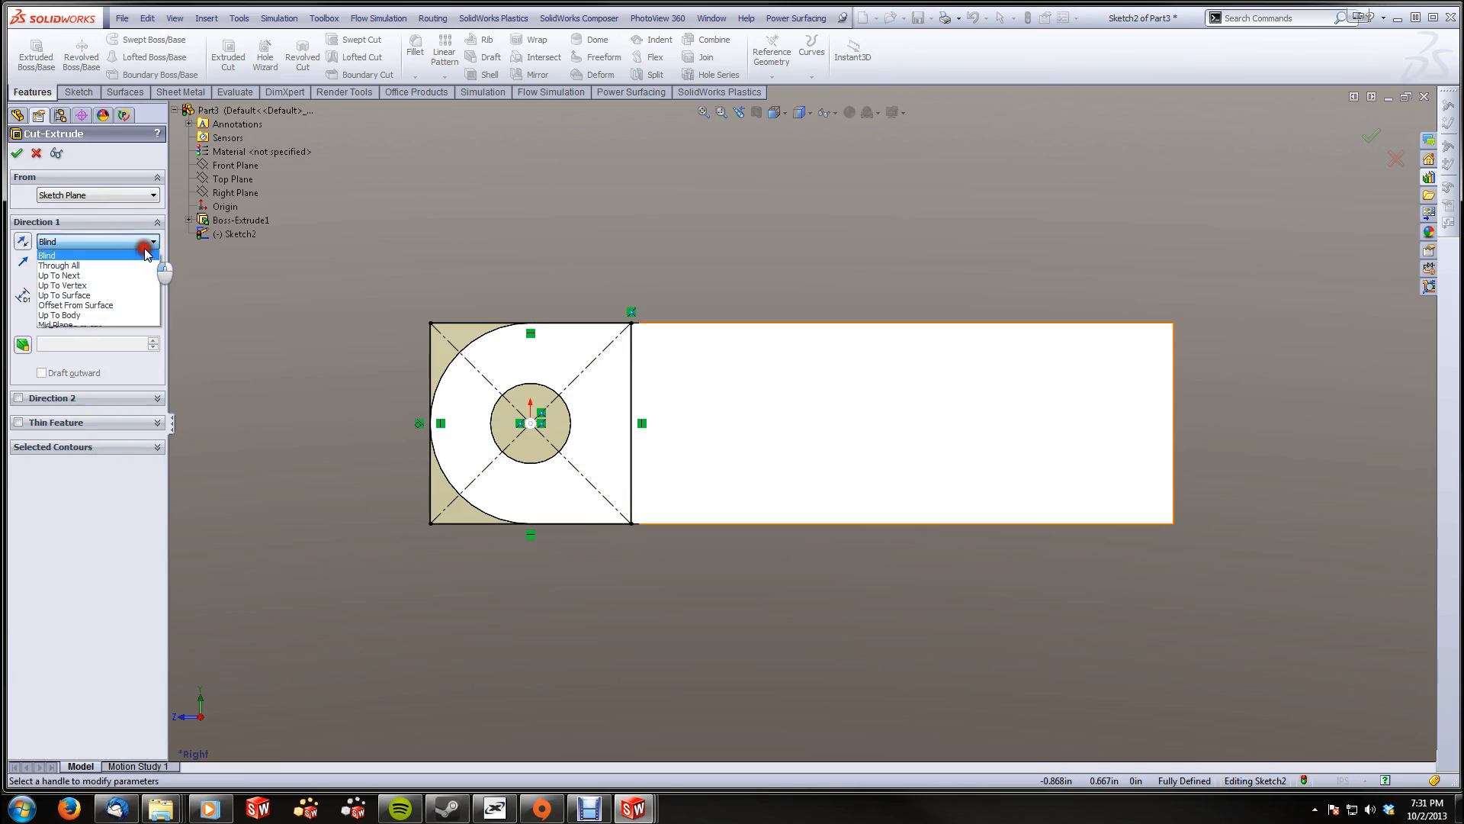
pyautogui.click(113, 325)
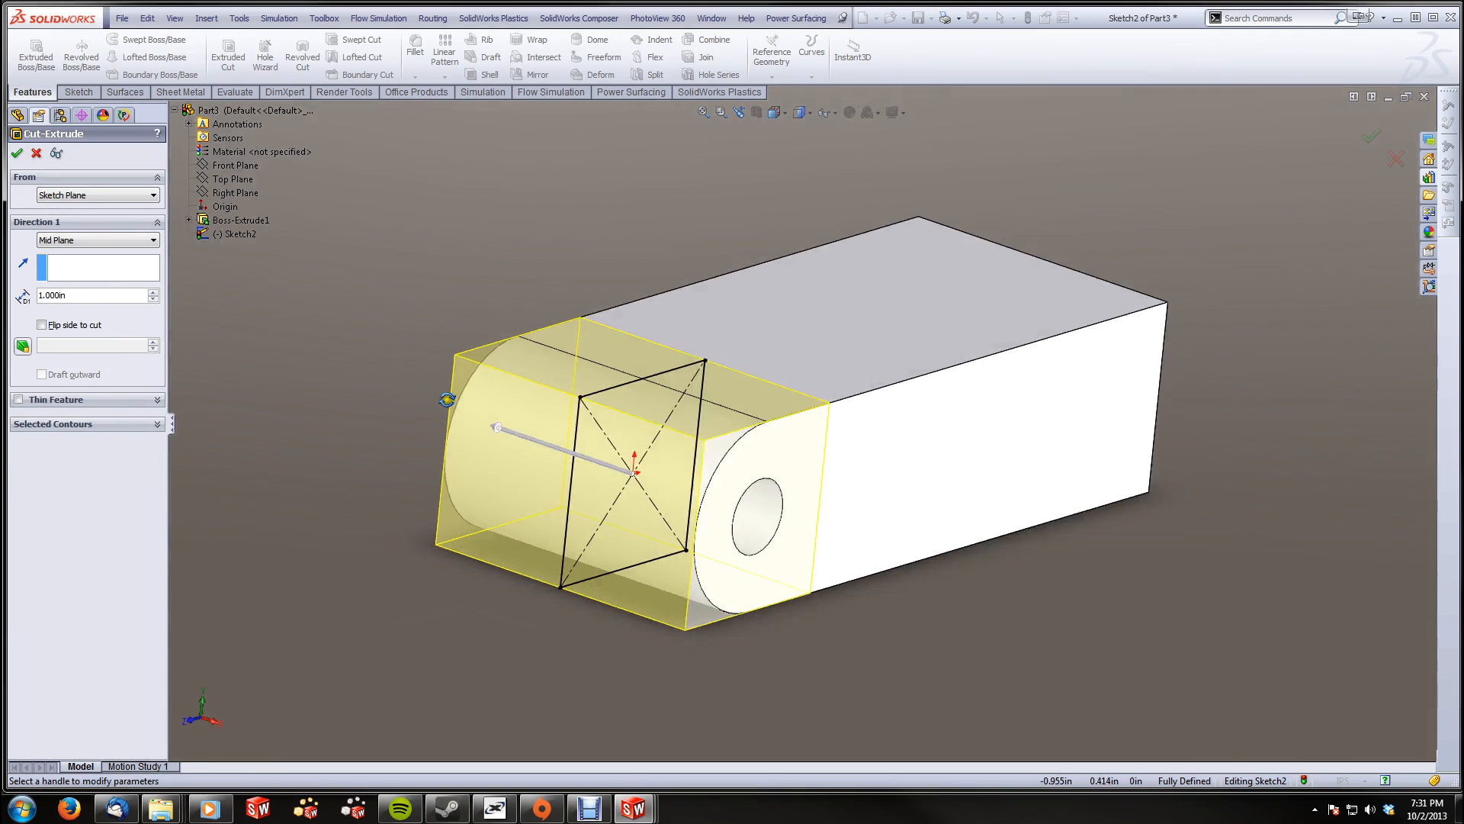
pyautogui.moveTo(102, 295); pyautogui.dragTo(15, 296)
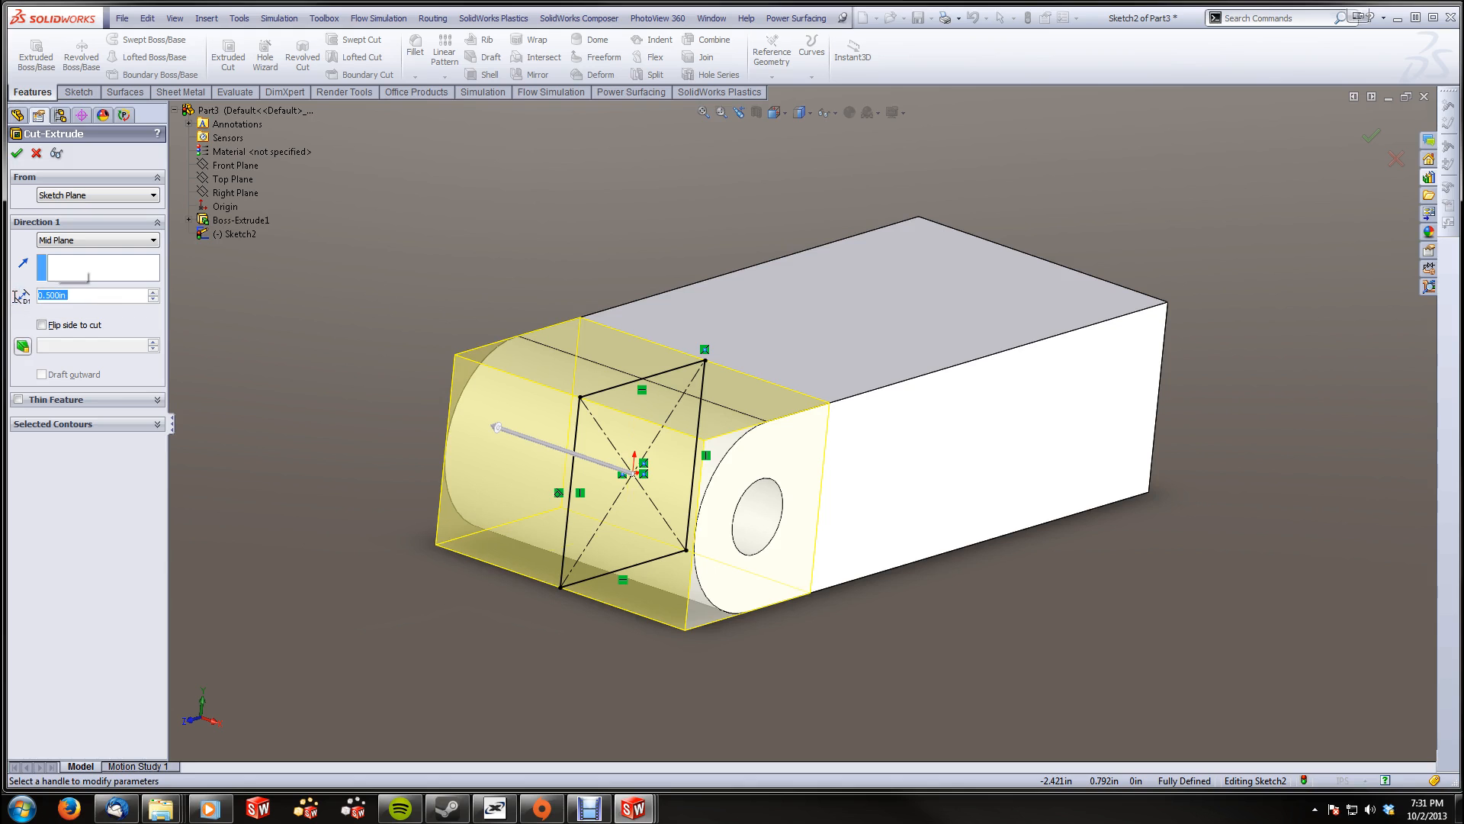
pyautogui.click(16, 153)
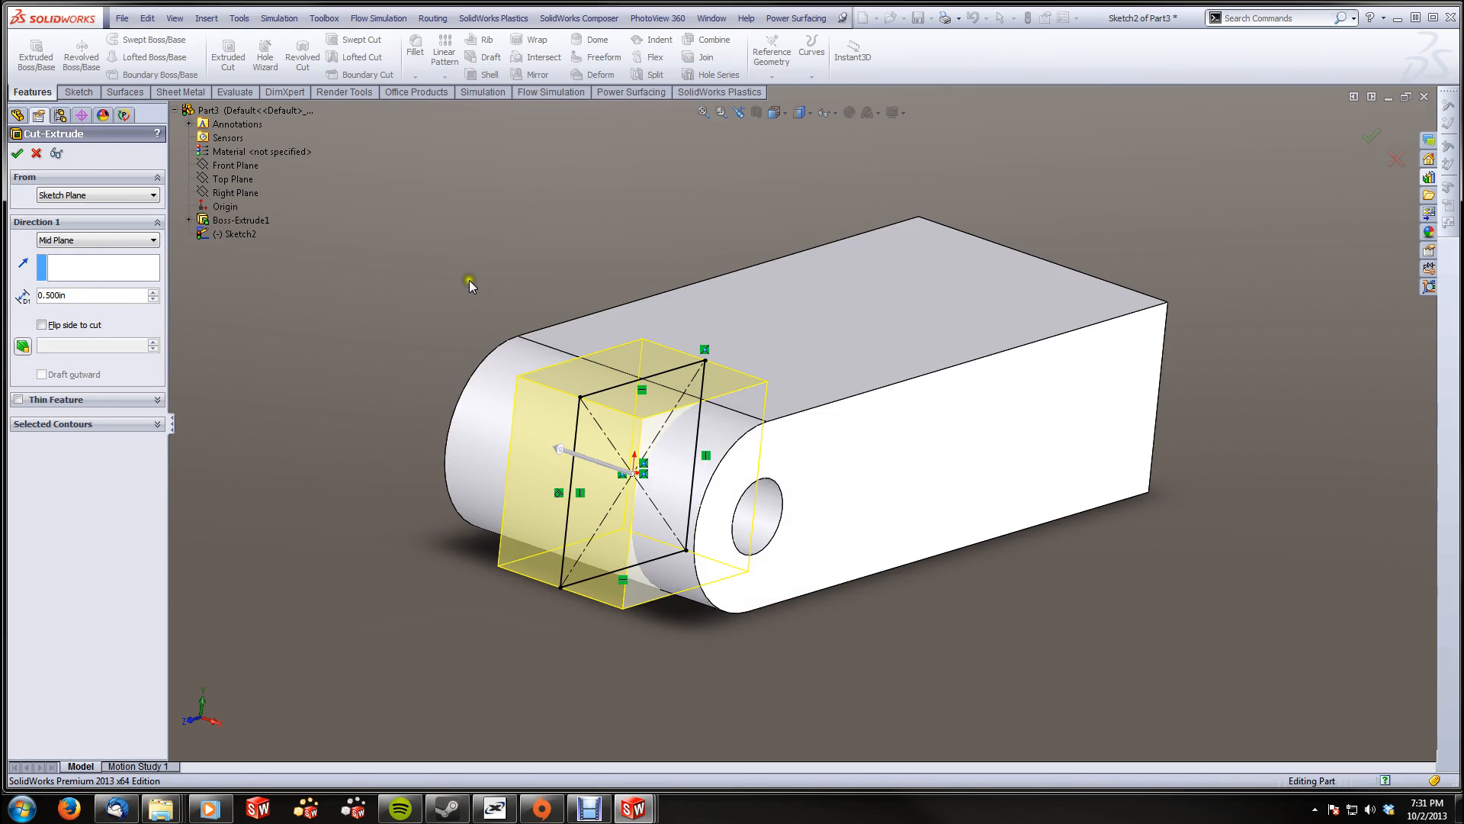
# Save the slotted part as Part3.SLDPRT
pyautogui.moveTo(537, 268); pyautogui.dragTo(550, 297, button='middle')
pyautogui.click(118, 18)
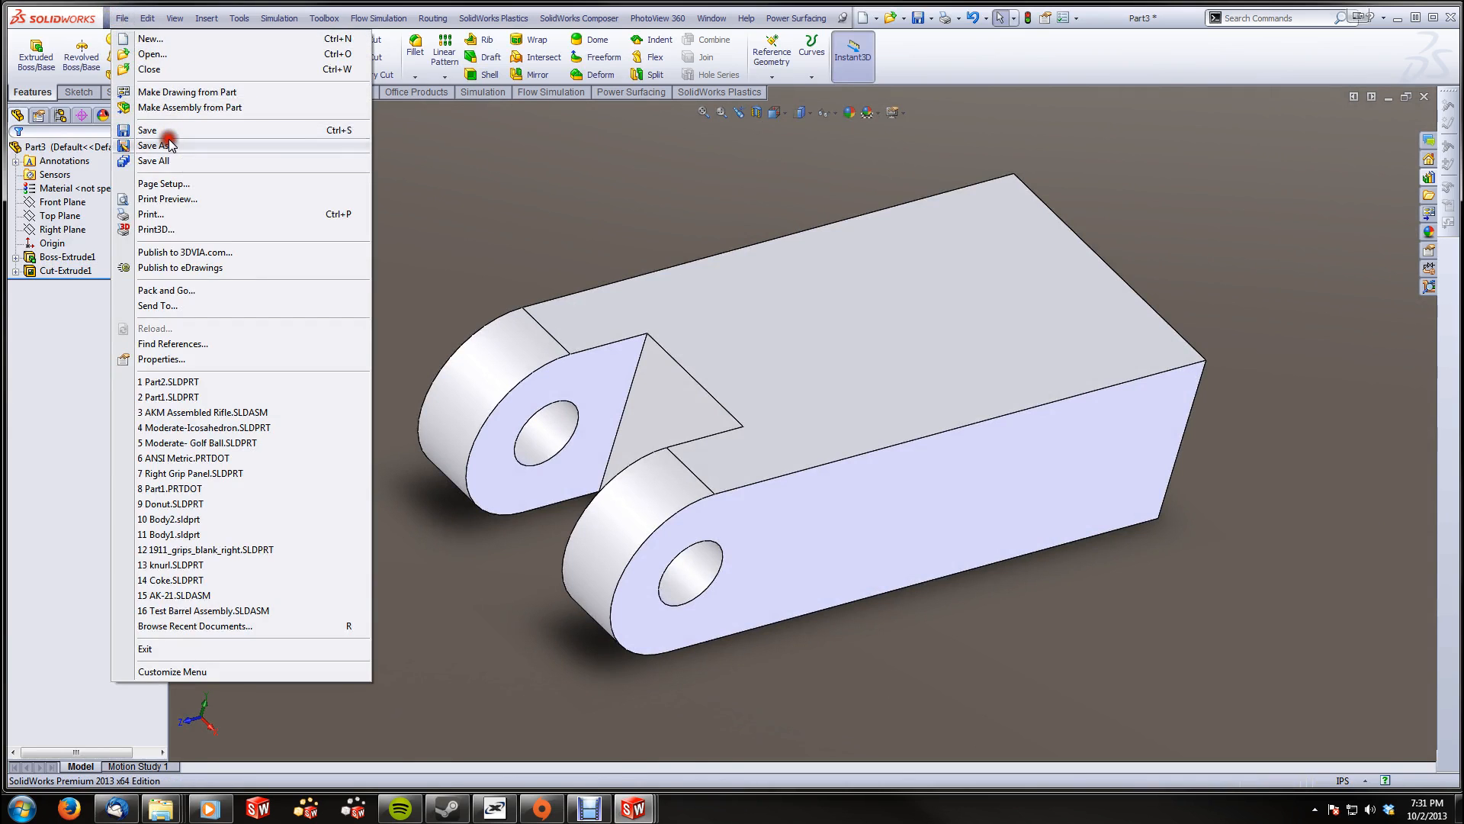
pyautogui.click(160, 142)
pyautogui.click(1079, 601)
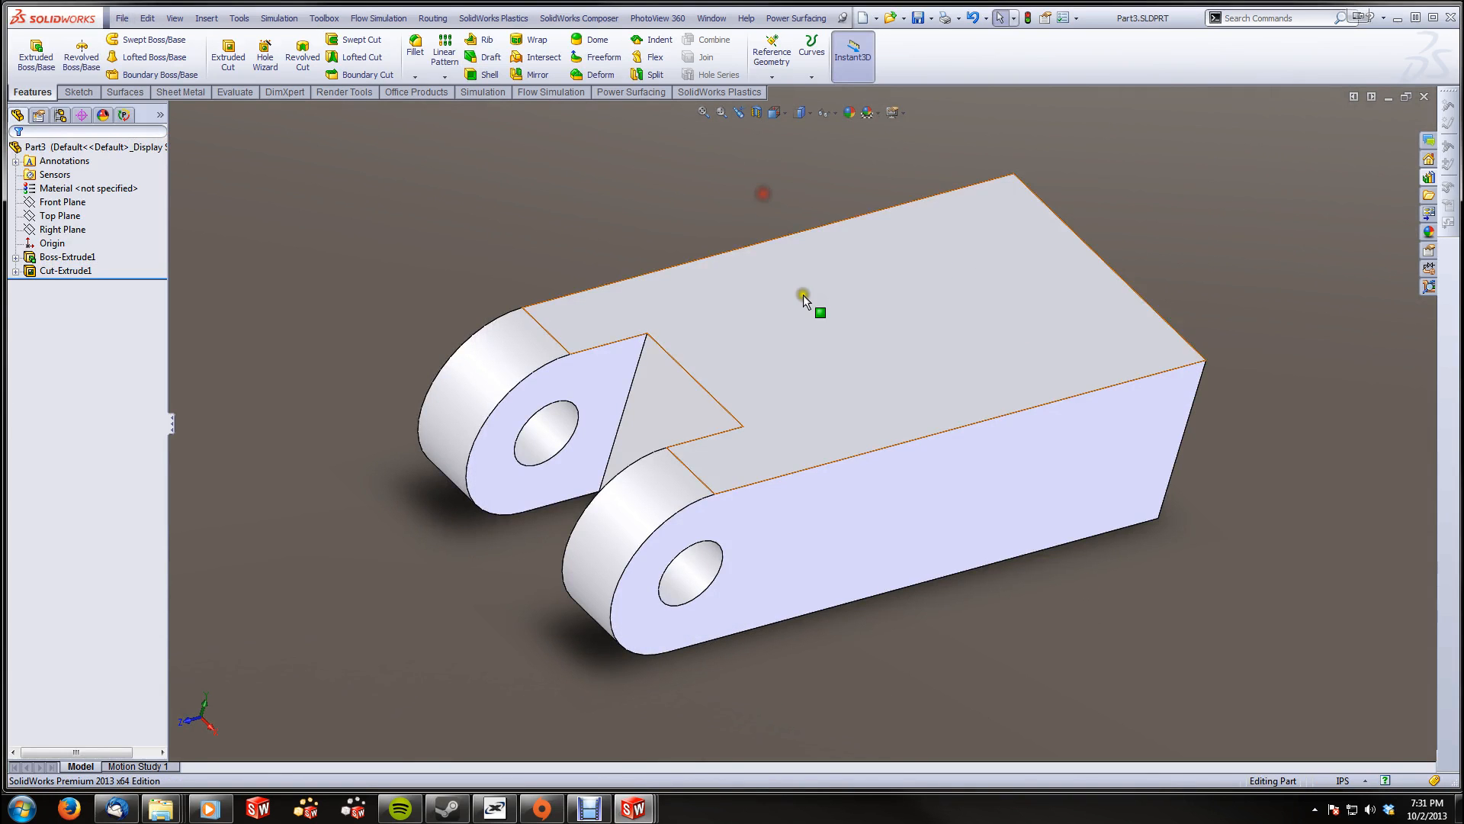
# Create a new assembly from the ANSI Inch Assembly template
pyautogui.click(122, 18)
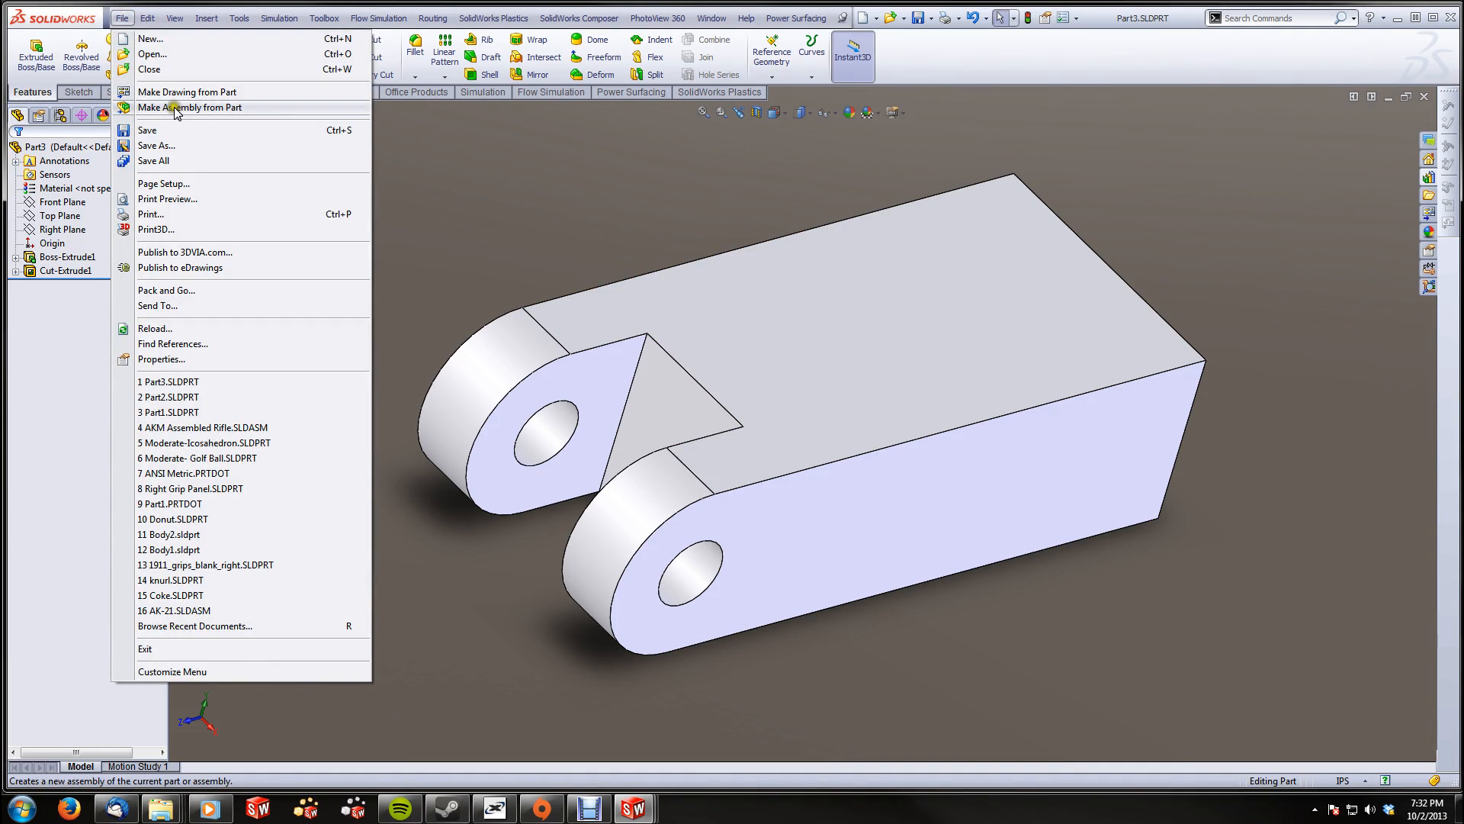
pyautogui.click(151, 39)
pyautogui.click(421, 282)
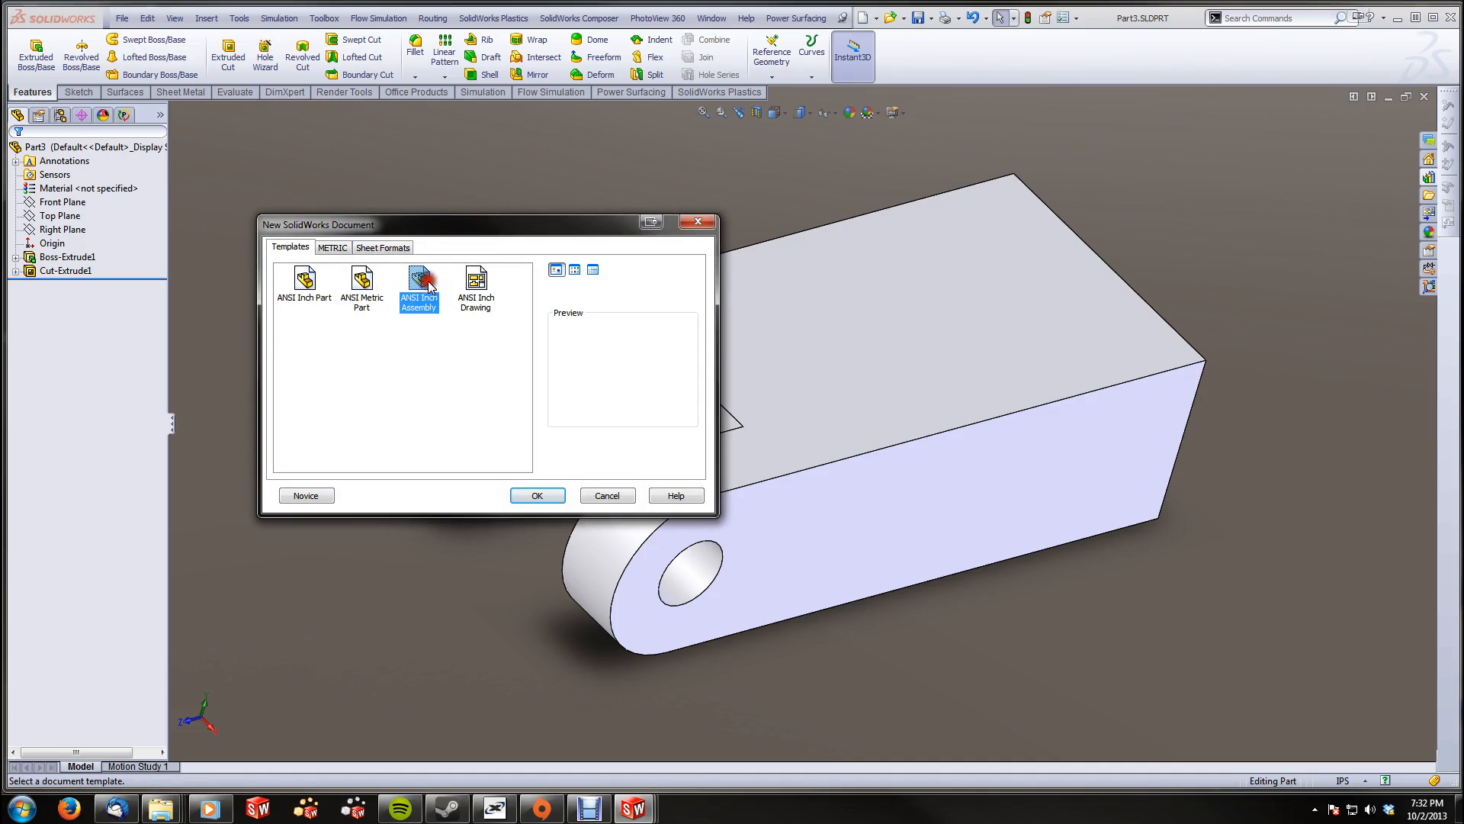
pyautogui.click(536, 497)
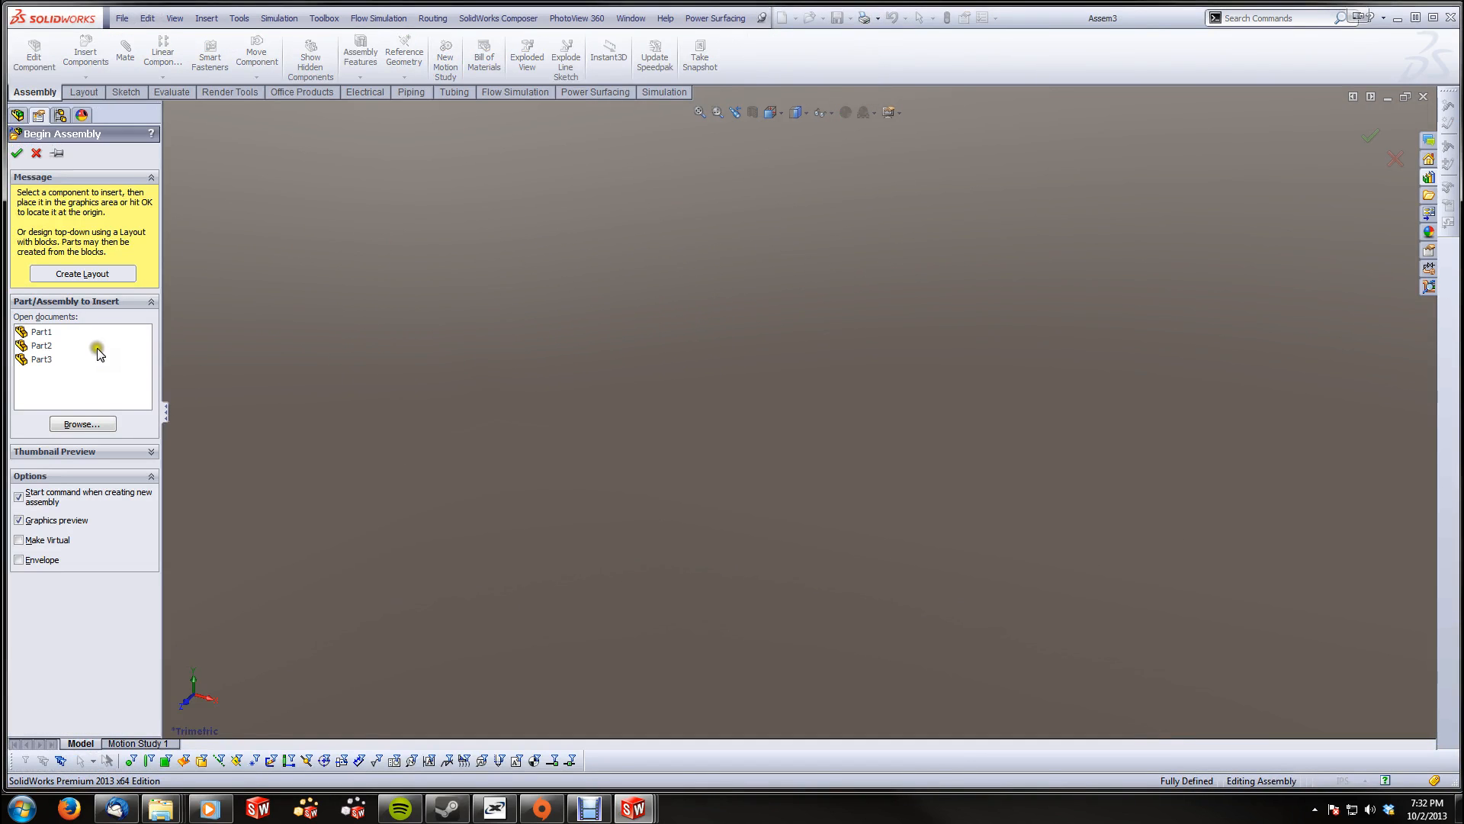
# Insert Part2, the block with the lug, as the first component at the assembly origin
pyautogui.click(89, 350)
pyautogui.click(88, 339)
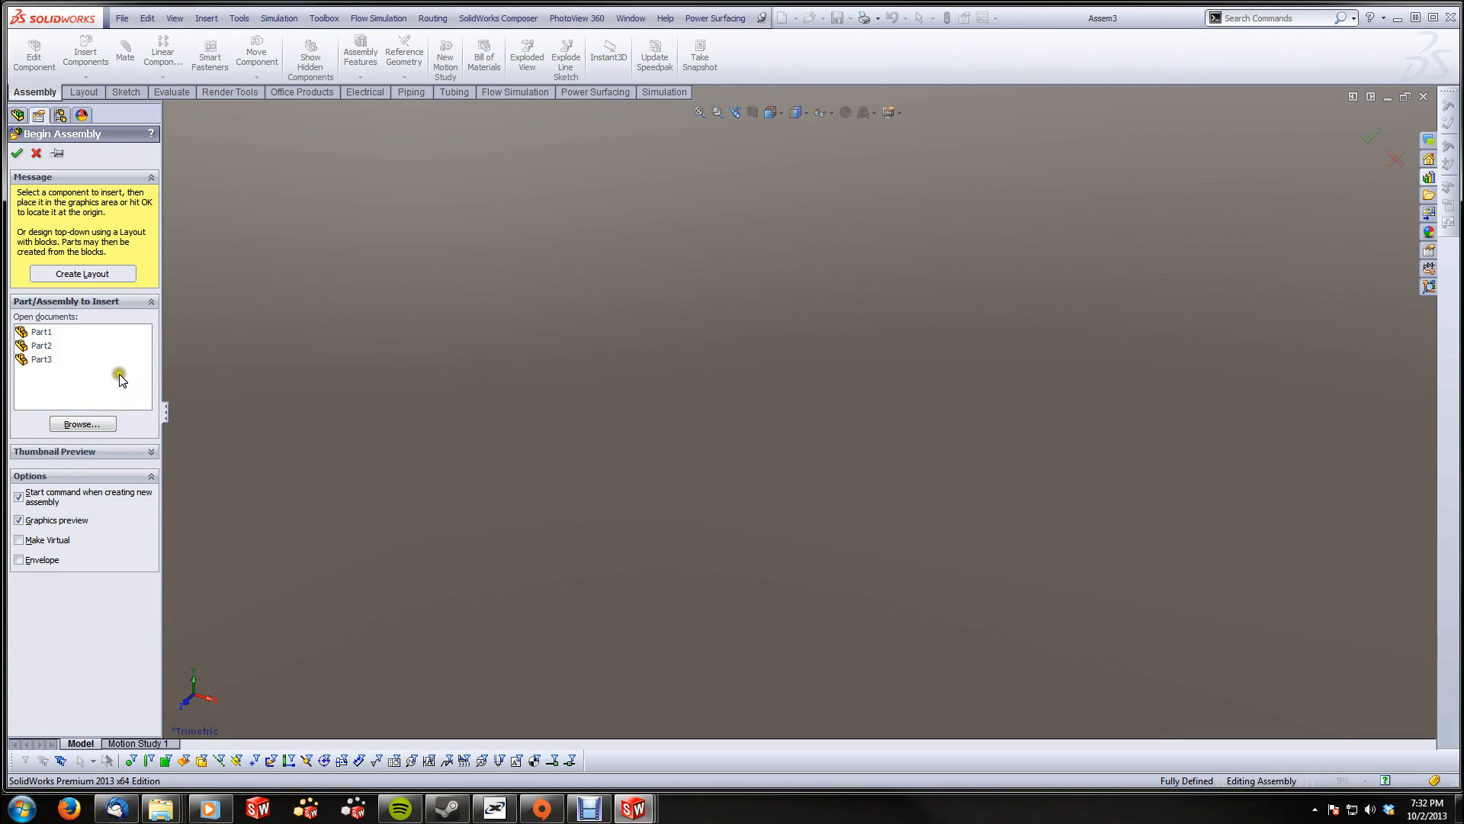
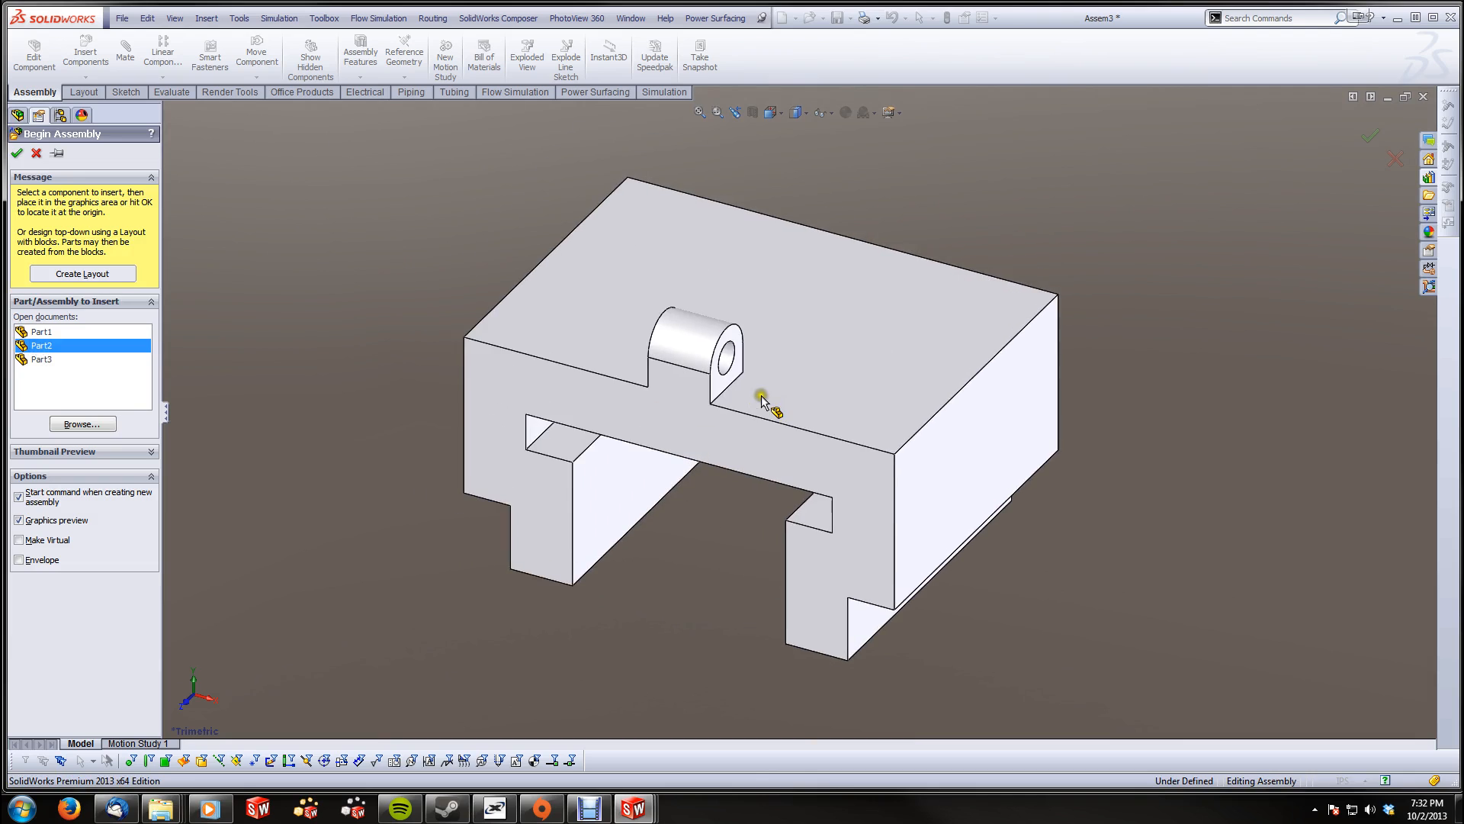
pyautogui.click(16, 153)
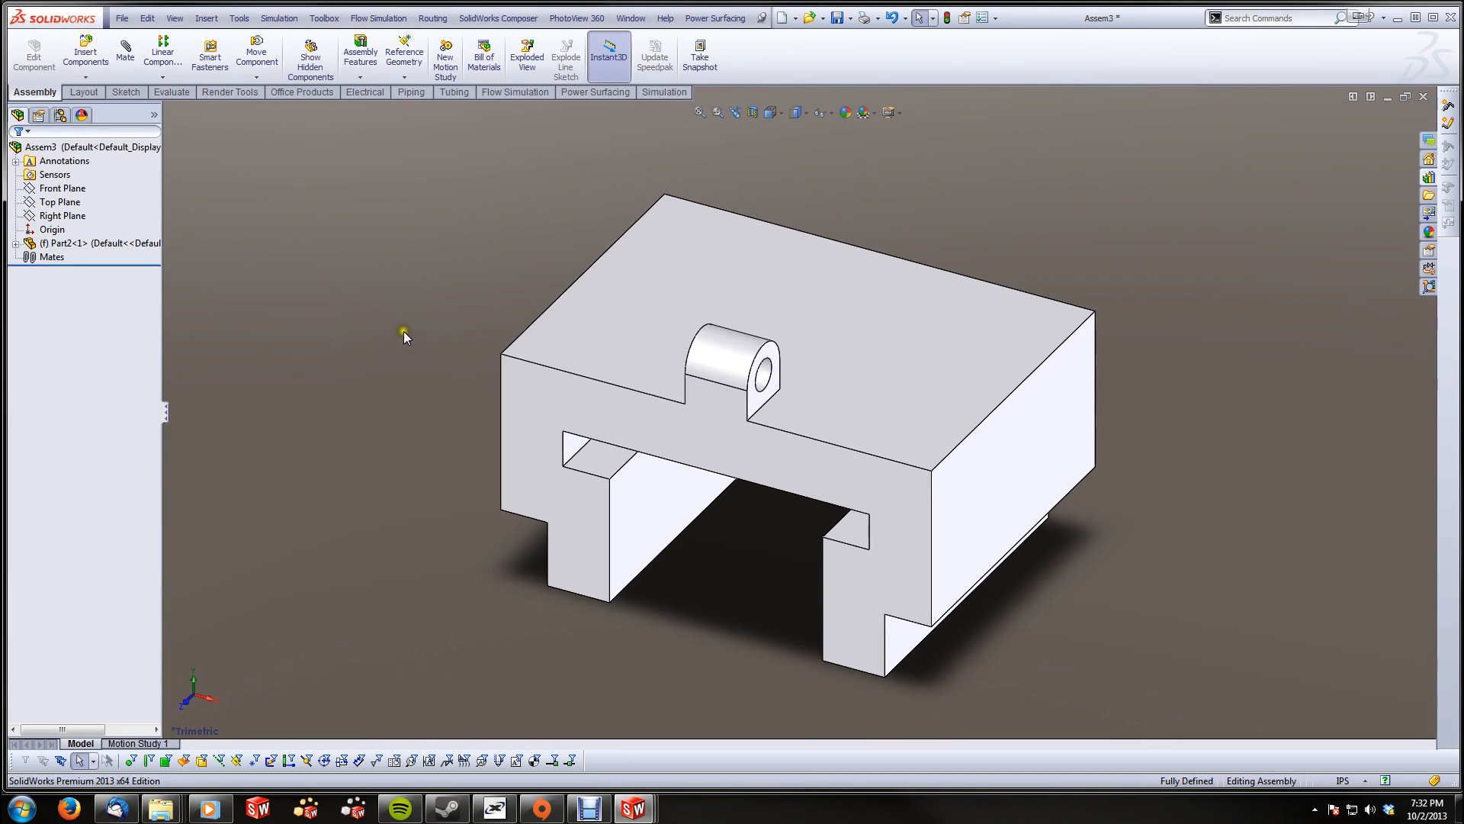
# Insert Part3 into the assembly and place it just above the lug of Part2
pyautogui.click(85, 54)
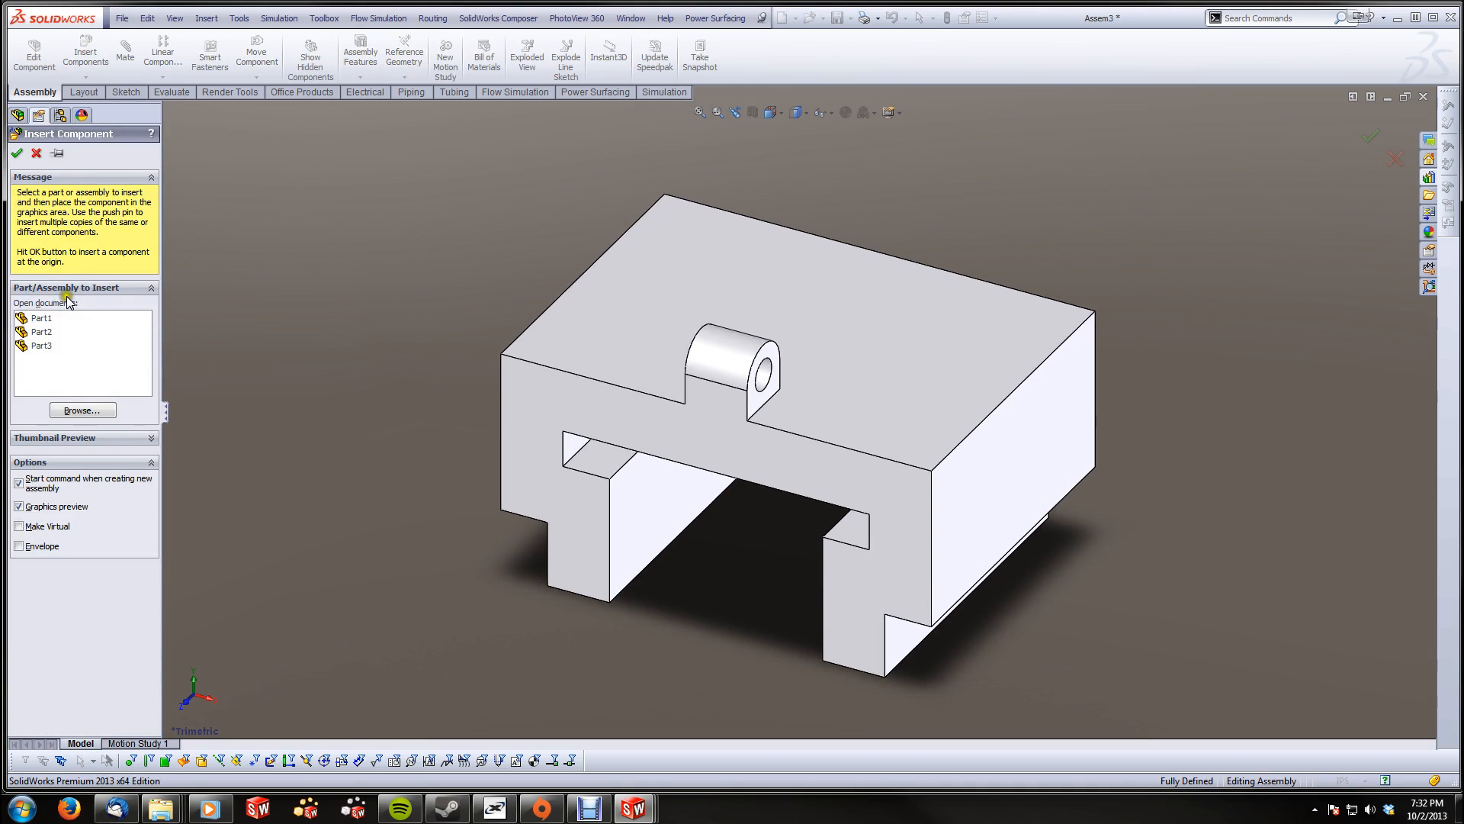
pyautogui.click(42, 345)
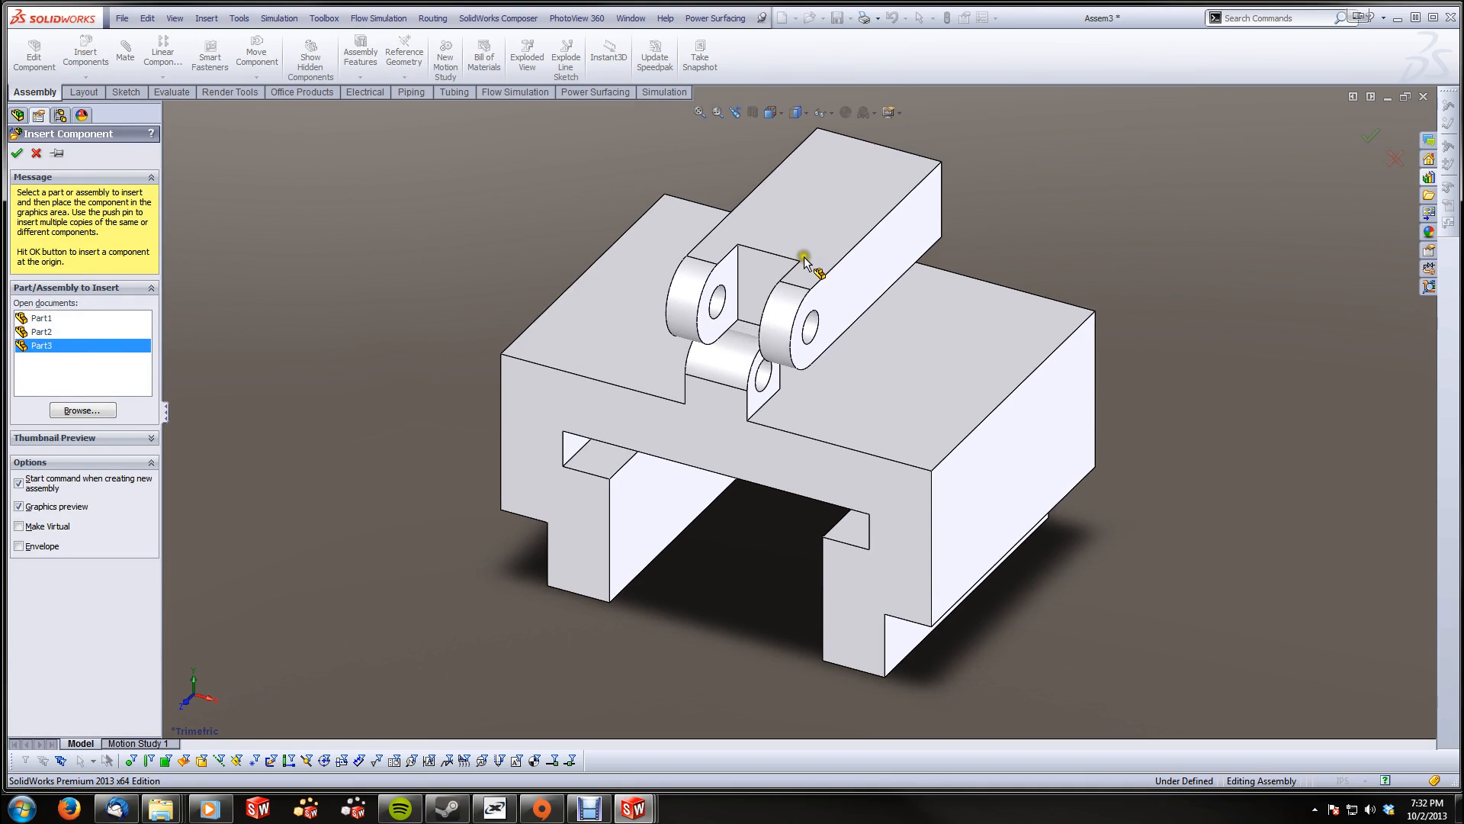
pyautogui.click(806, 245)
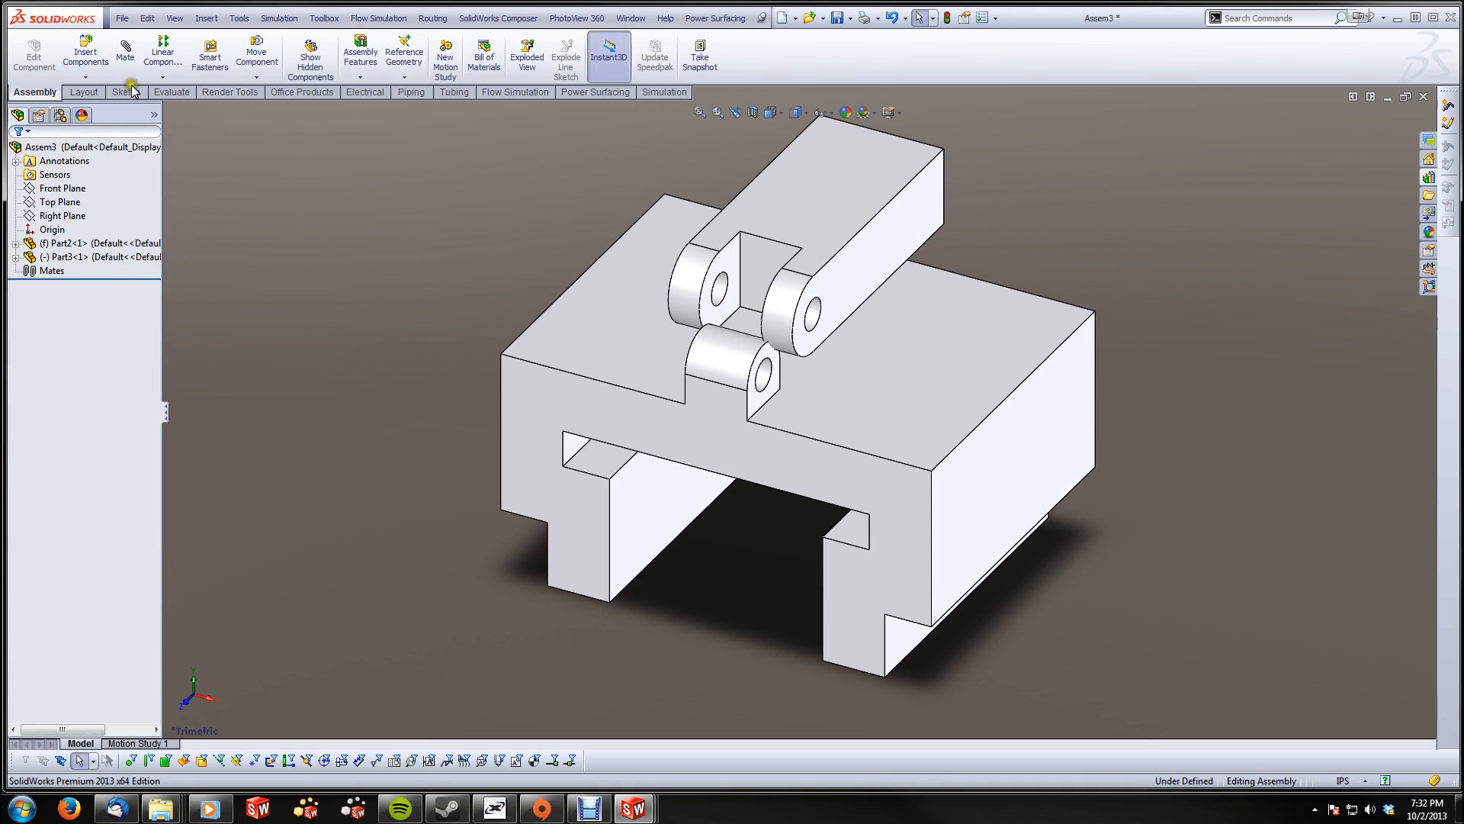
# Add a coincident mate between the Right Planes of Part2 and Part3
pyautogui.click(127, 53)
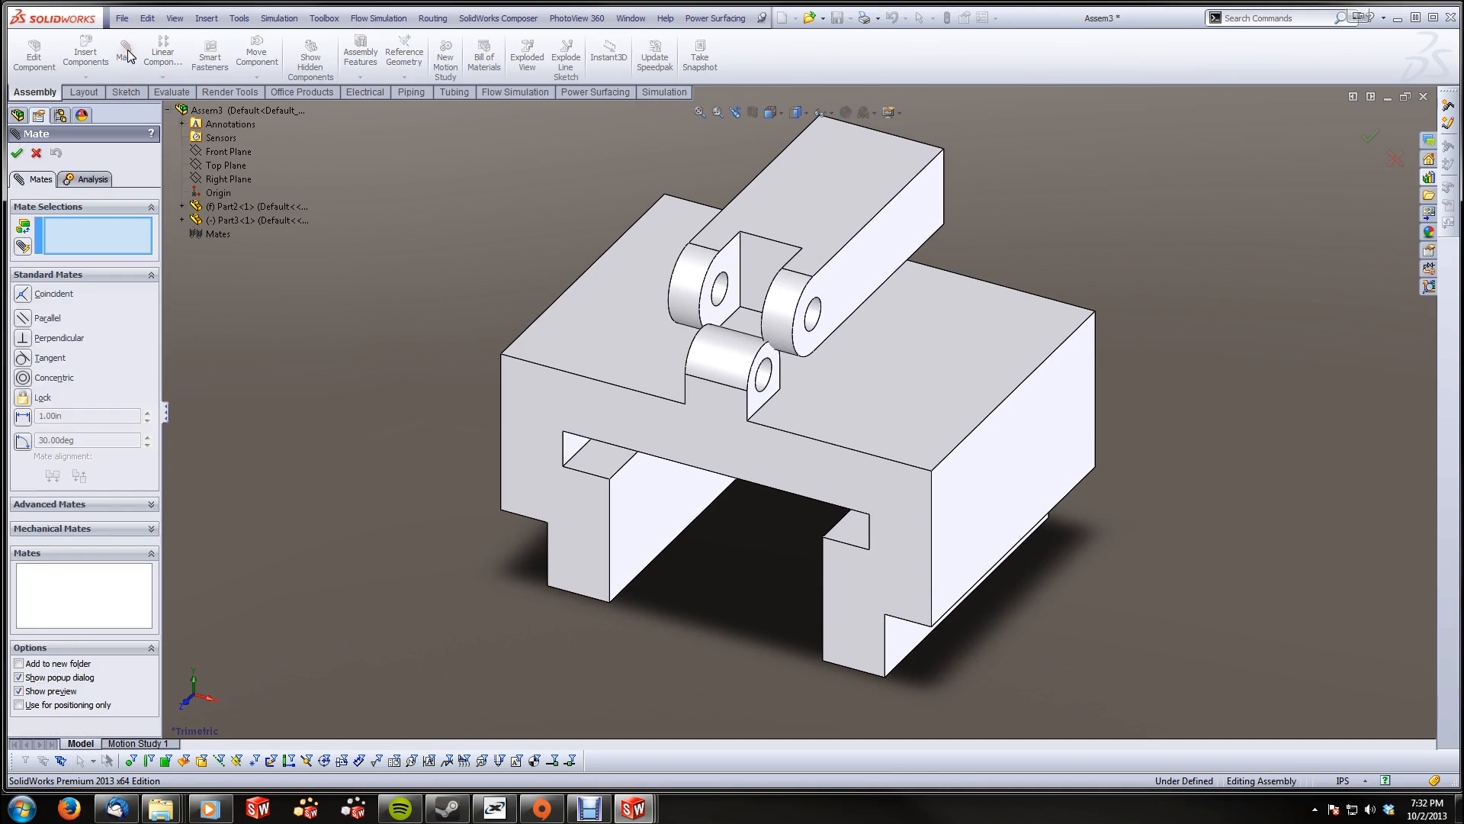
pyautogui.scroll(-5, 724, 294)
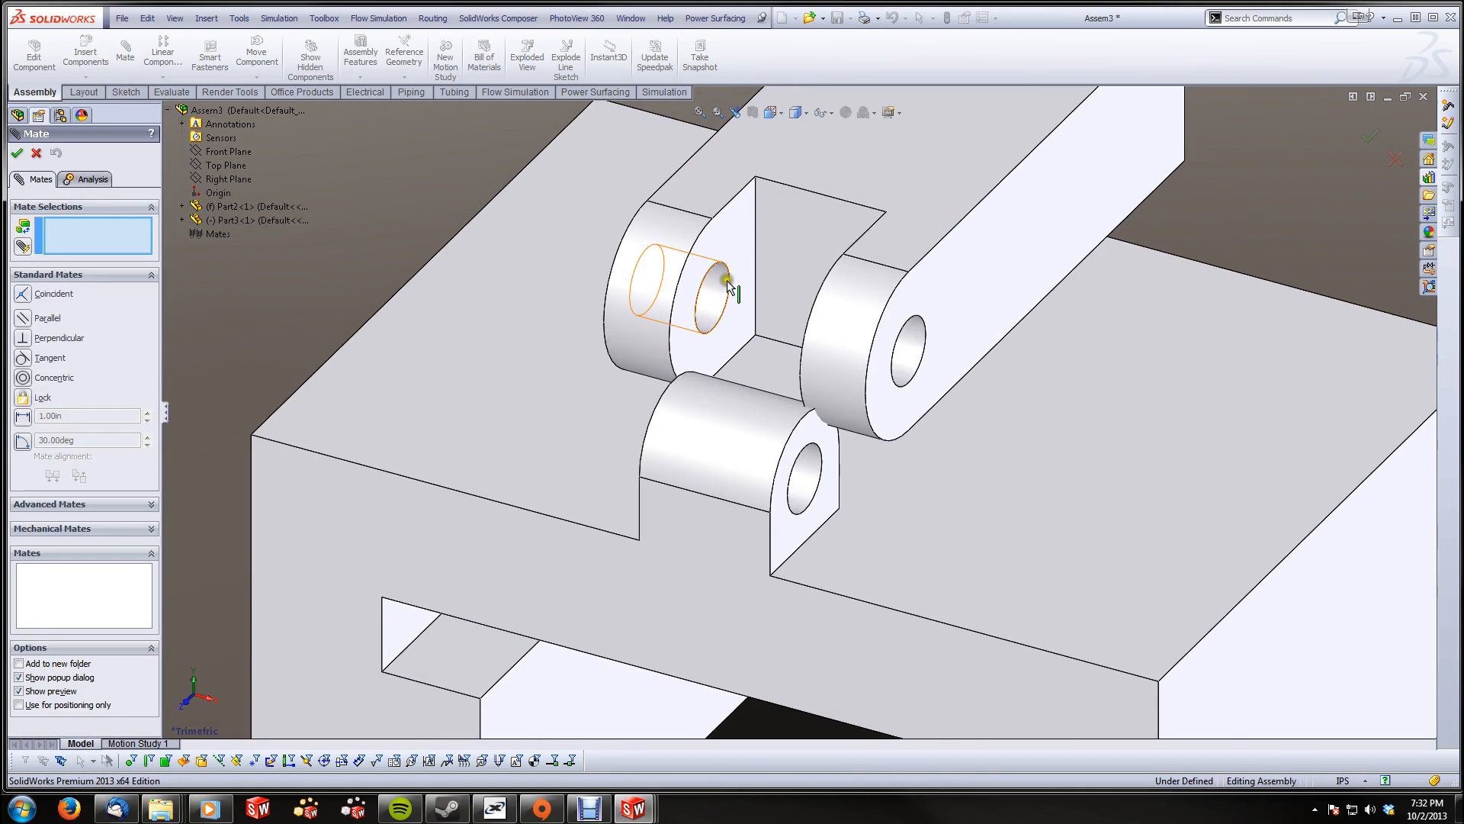
pyautogui.click(183, 207)
pyautogui.click(229, 292)
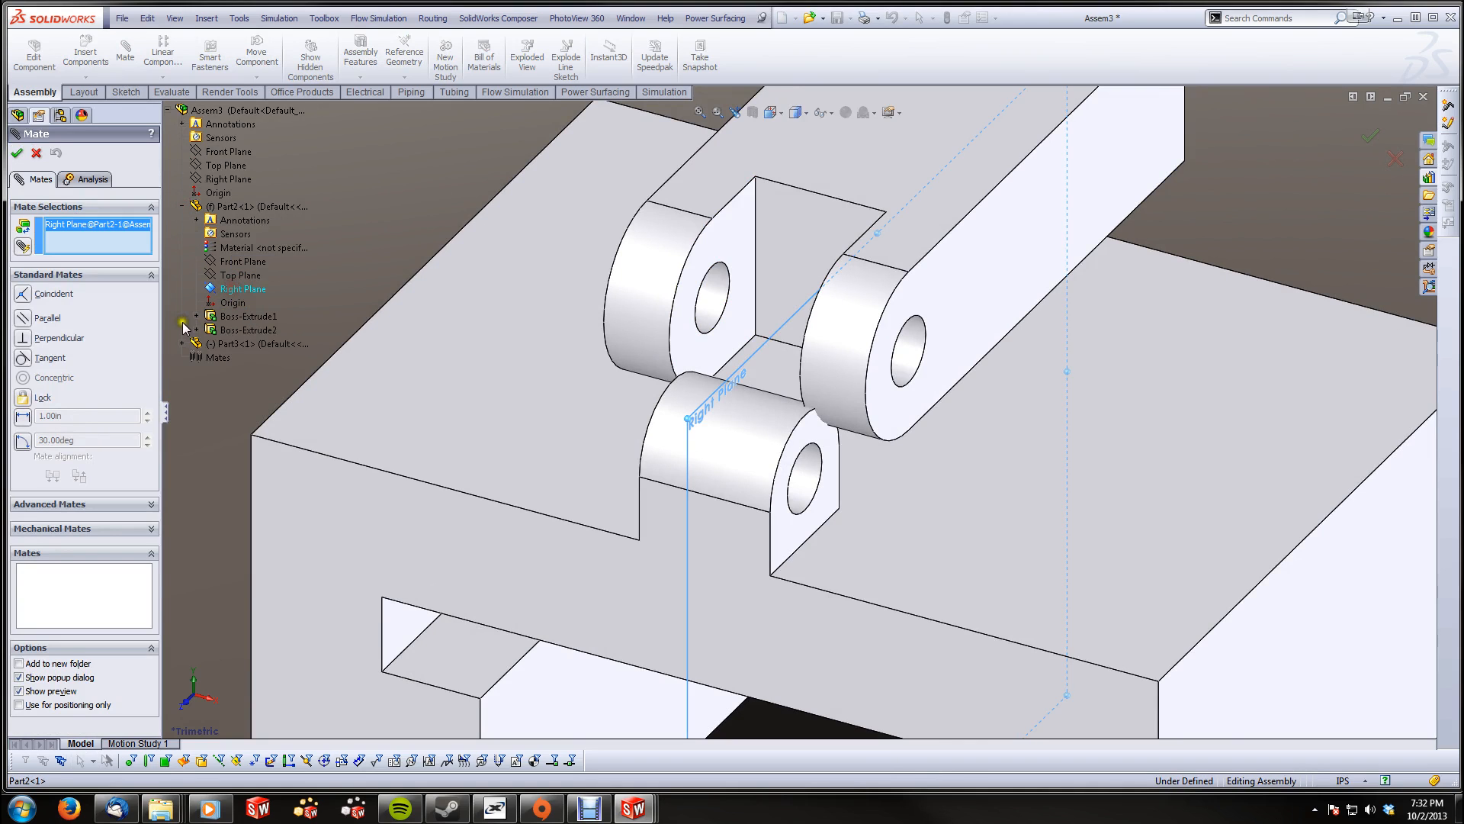
pyautogui.click(183, 344)
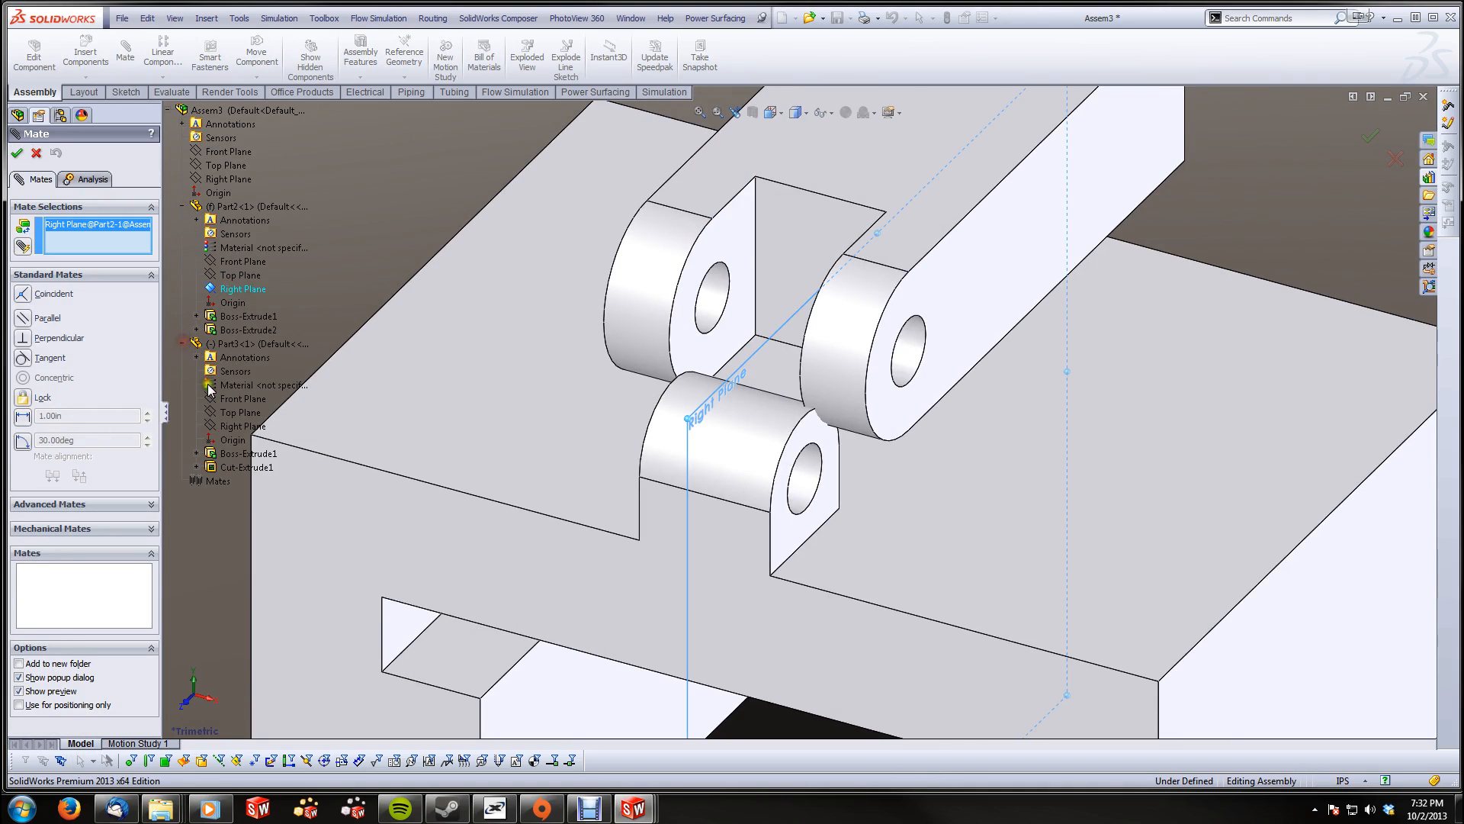
pyautogui.click(229, 428)
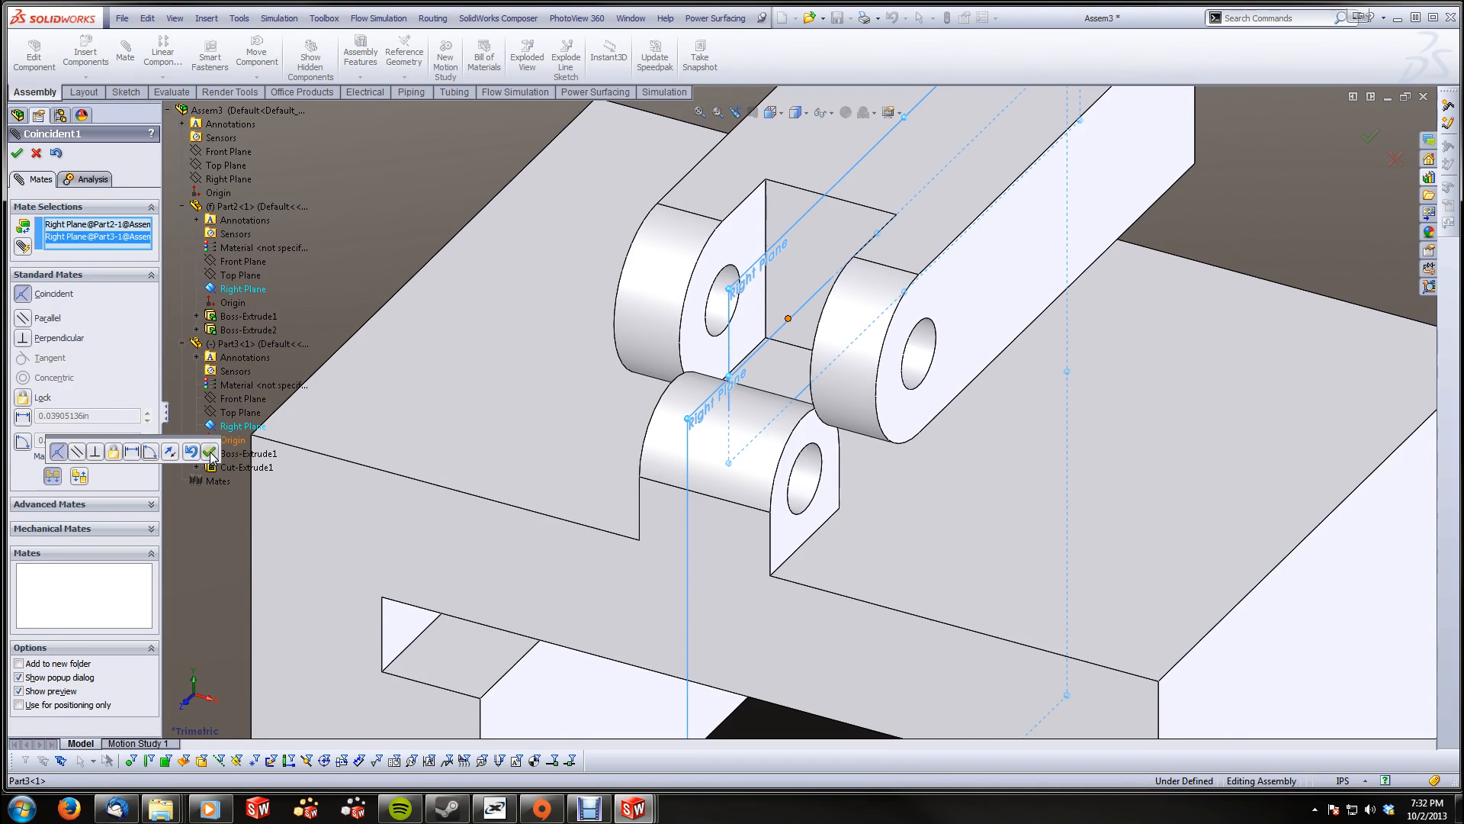
pyautogui.click(209, 453)
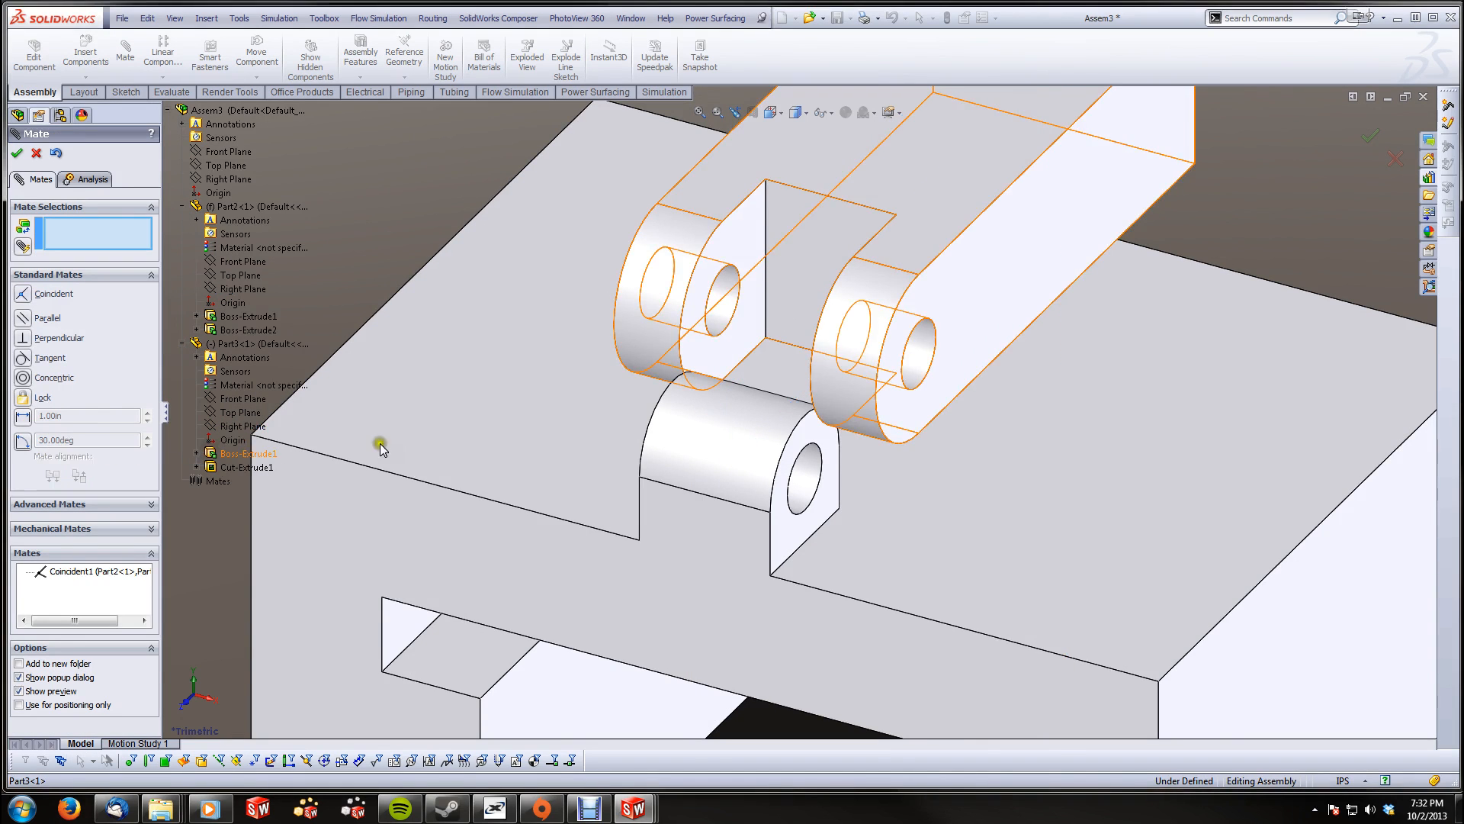
# Add a concentric mate between Part3's fork hole and the hole in Part2's lug, and finish mating
pyautogui.click(913, 349)
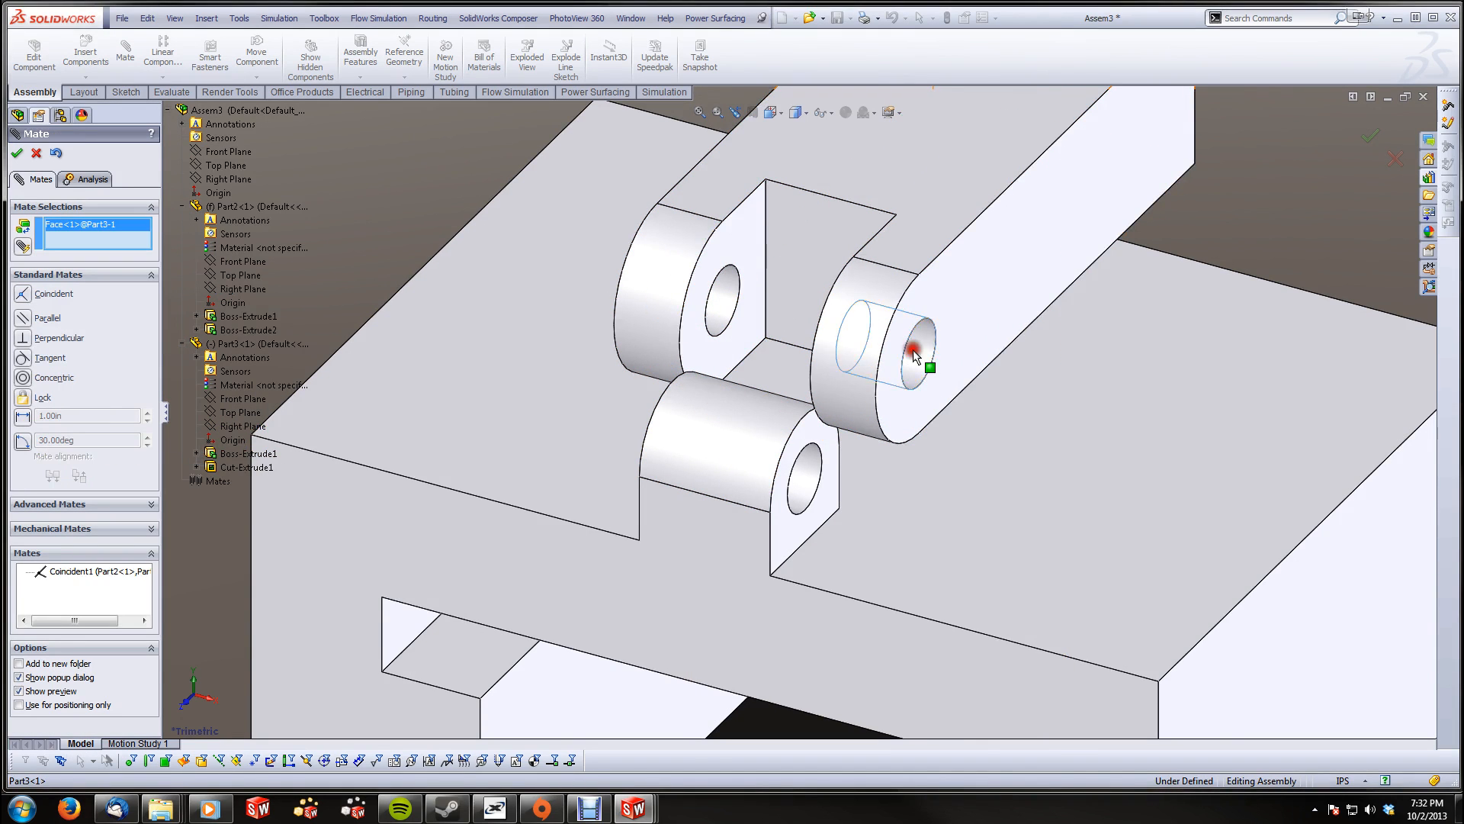
pyautogui.click(807, 474)
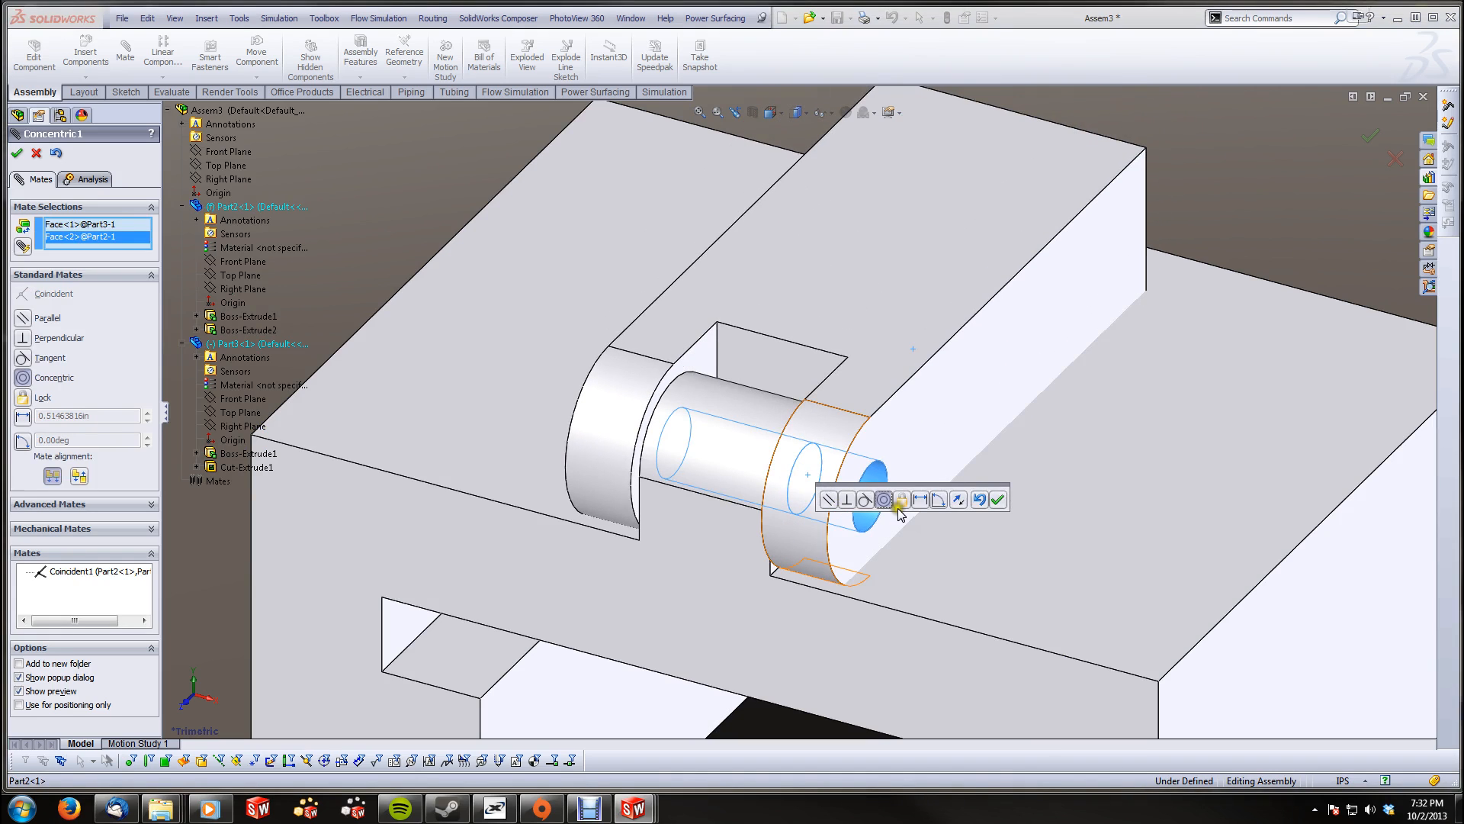
pyautogui.click(998, 501)
pyautogui.moveTo(996, 500); pyautogui.dragTo(850, 458, button='middle')
pyautogui.scroll(-3, 1235, 492)
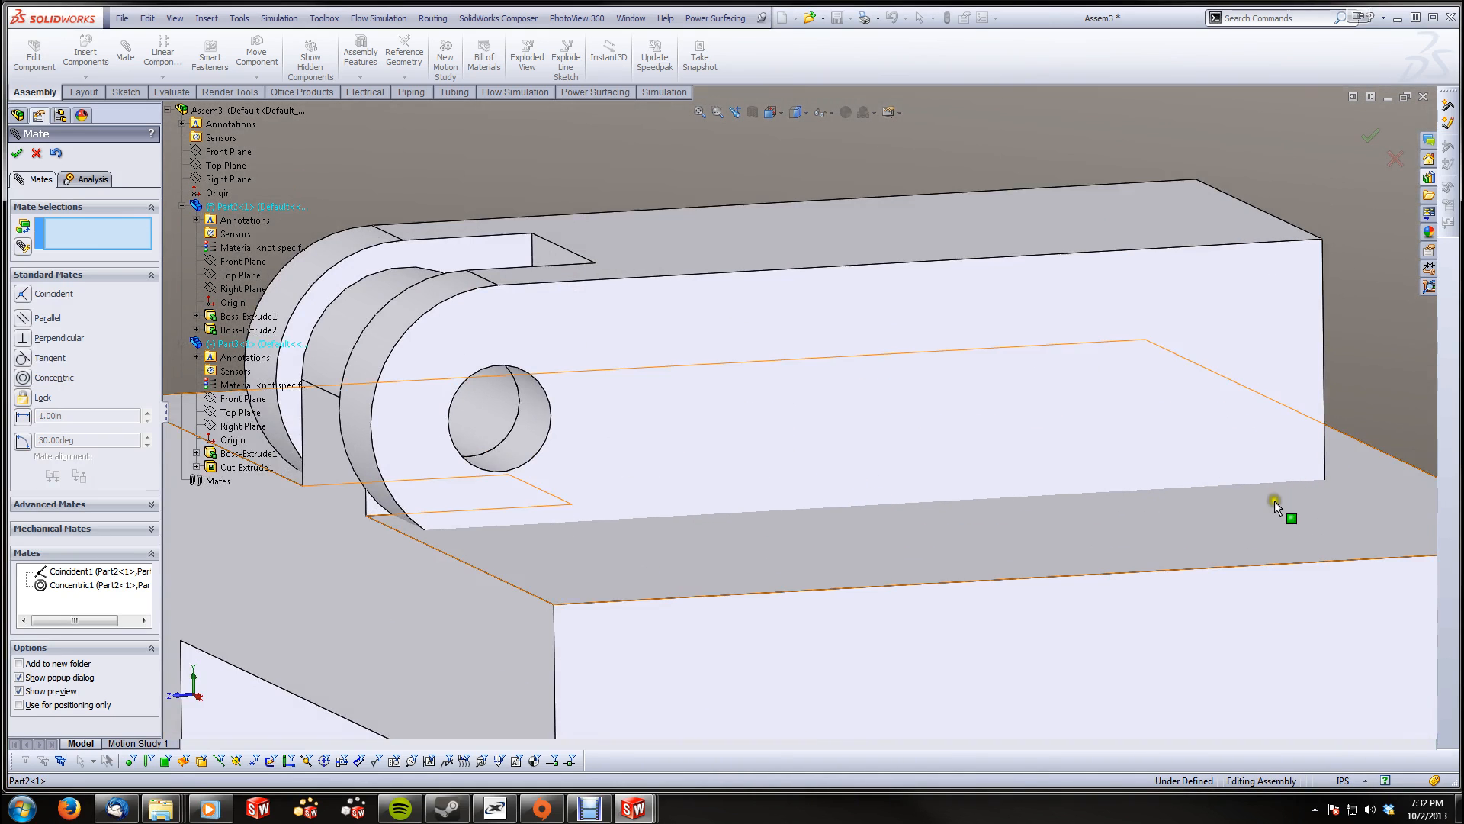
pyautogui.scroll(5, 473, 534)
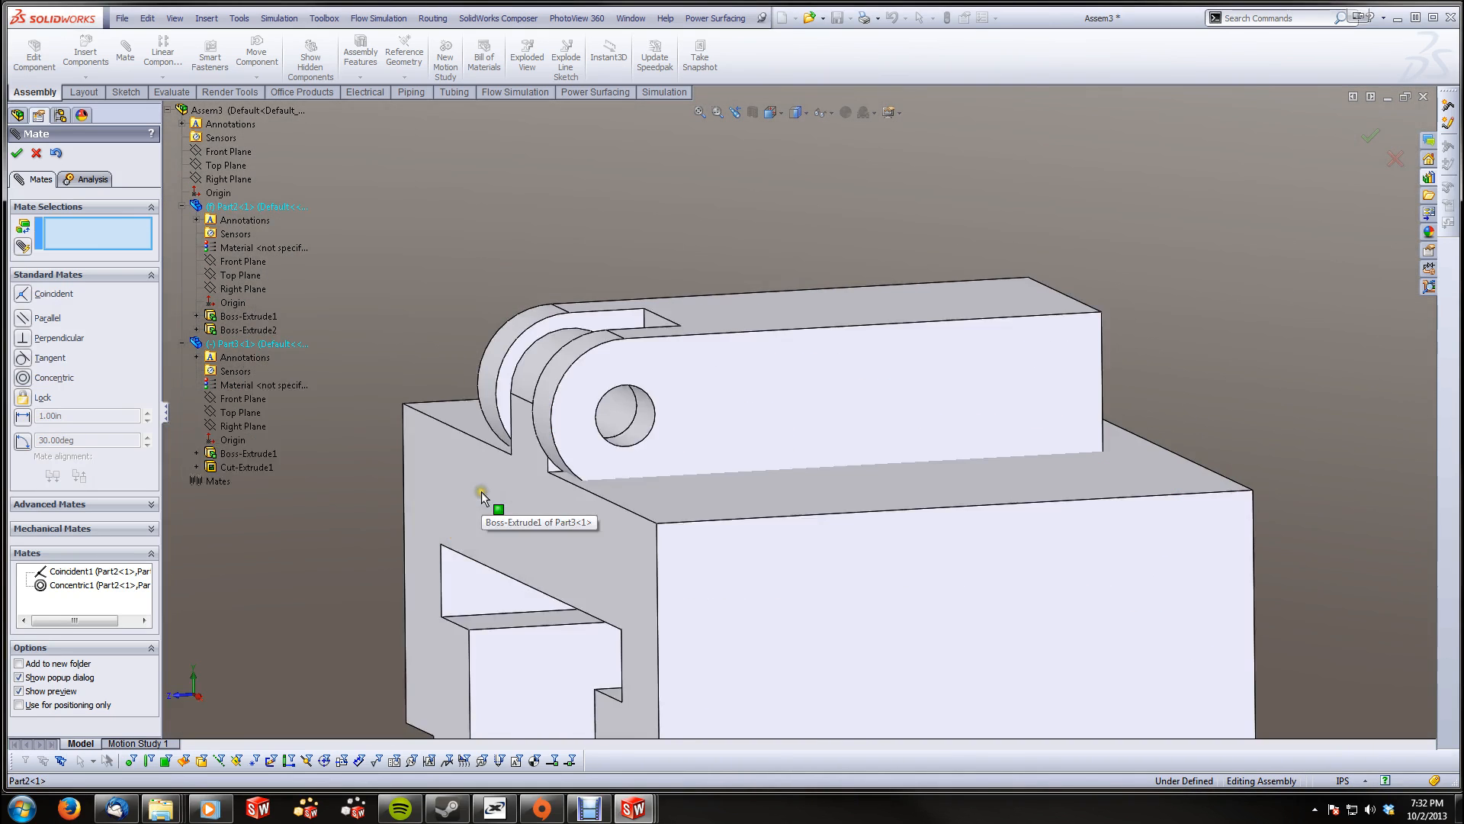
pyautogui.press('Escape')
# Open the Part2 component from the assembly in its own window
pyautogui.click(547, 465)
pyautogui.click(419, 318)
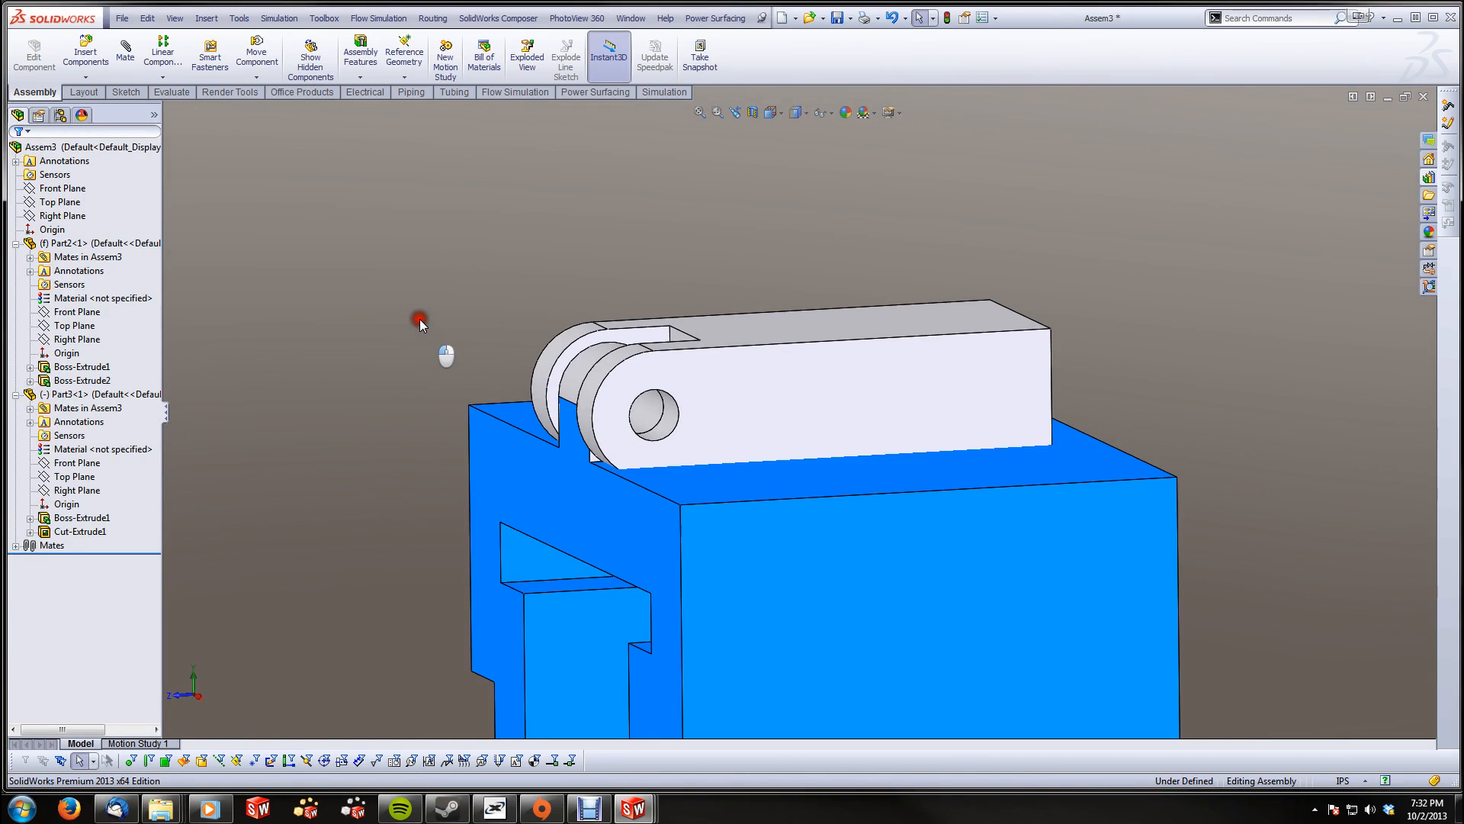
pyautogui.click(568, 374)
pyautogui.rightClick(88, 242)
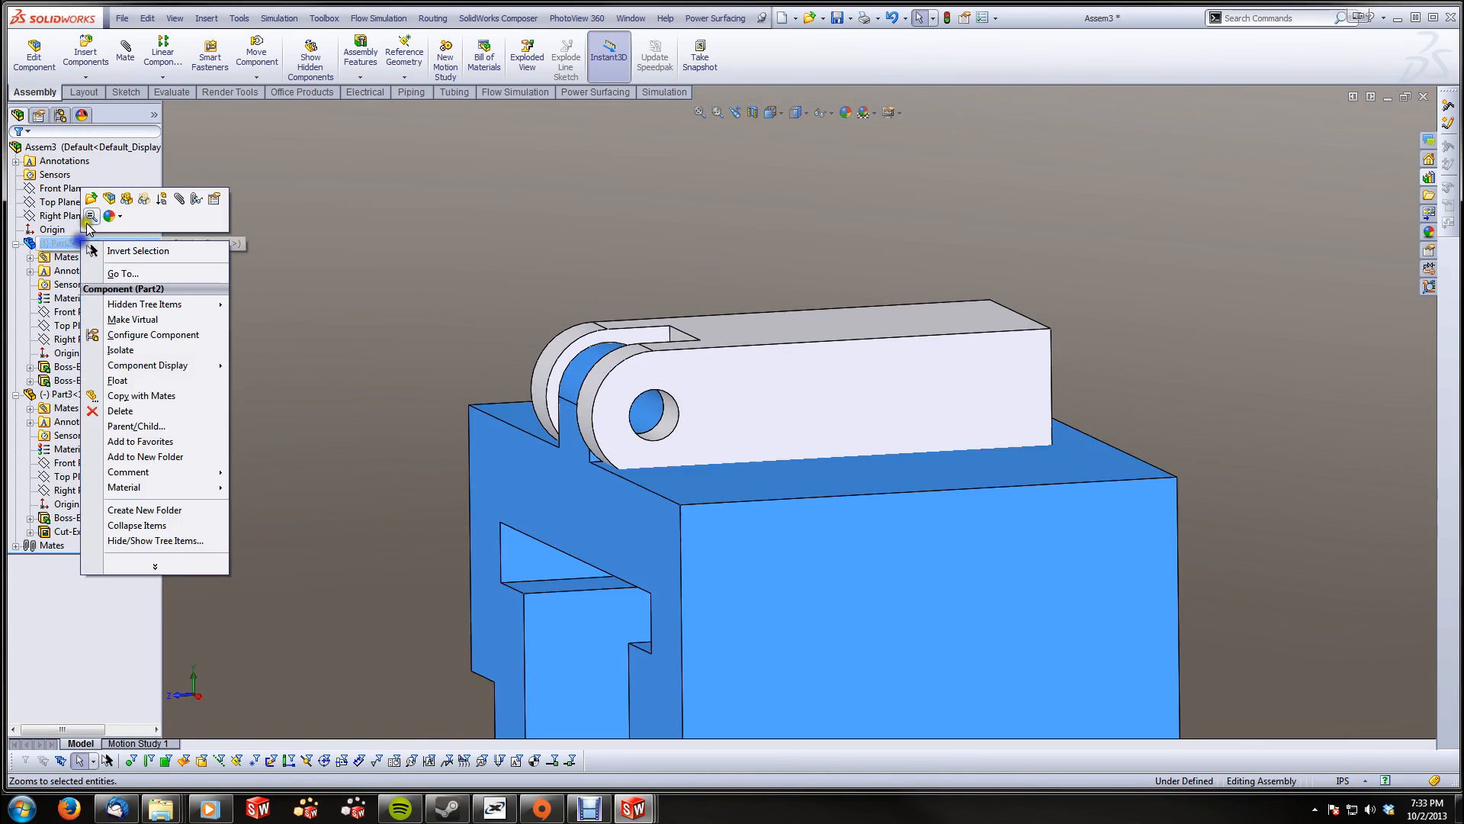
pyautogui.click(93, 204)
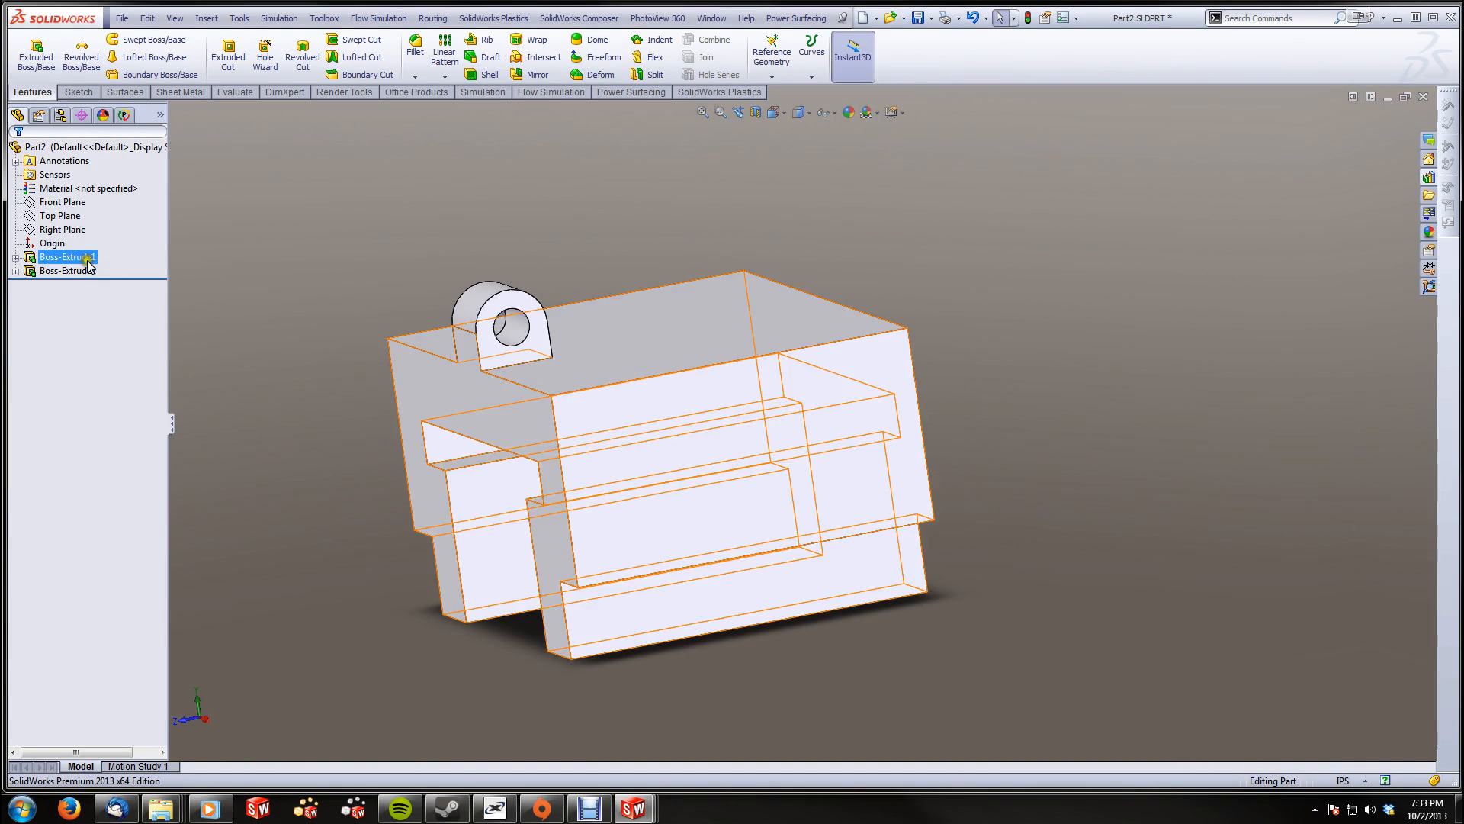
# Edit the lug's sketch in Part2, setting the vertical height dimension of its side to 0.375 in, and exit the sketch
pyautogui.rightClick(73, 272)
pyautogui.click(97, 228)
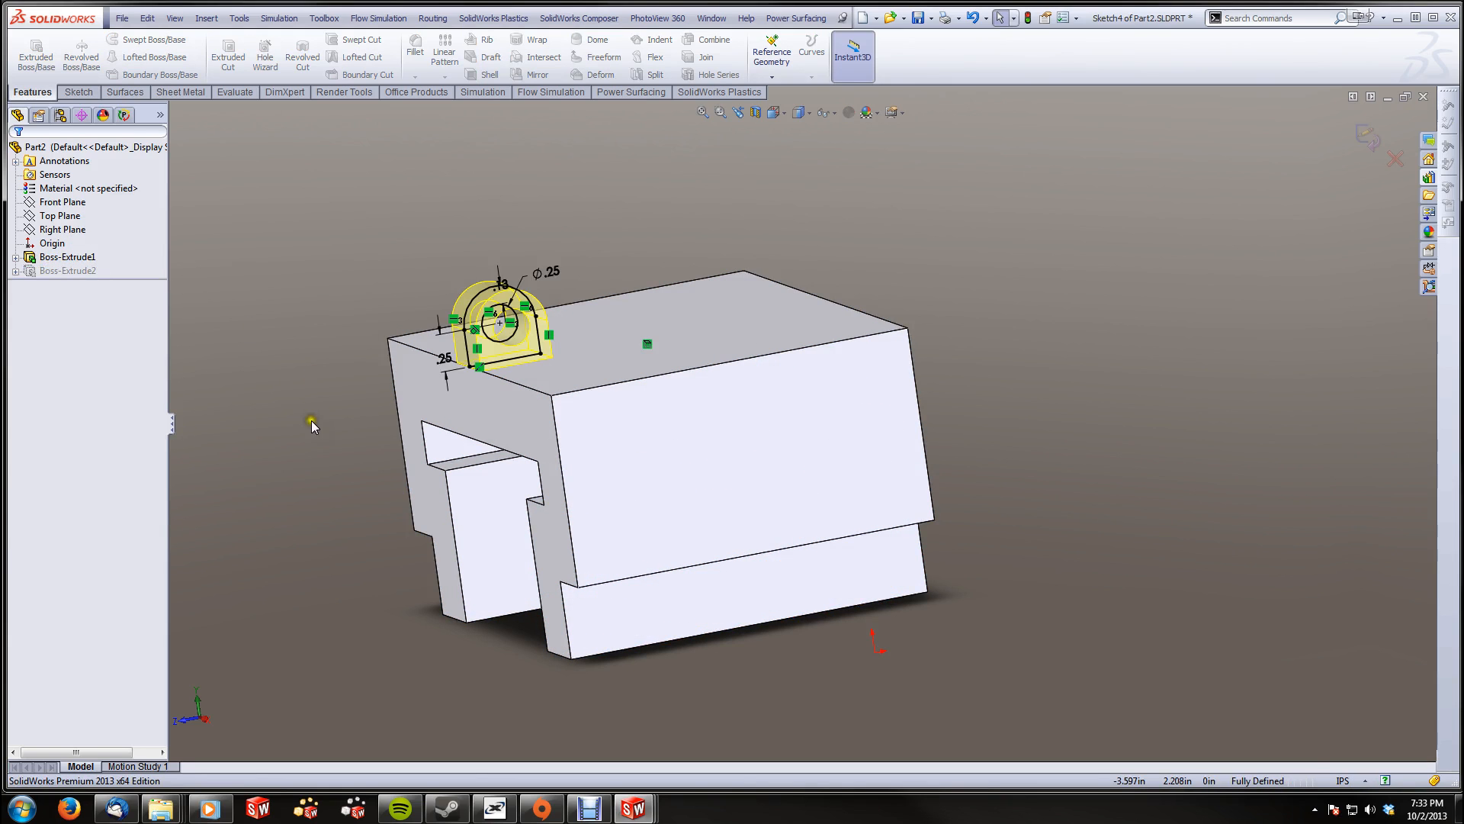
pyautogui.doubleClick(443, 358)
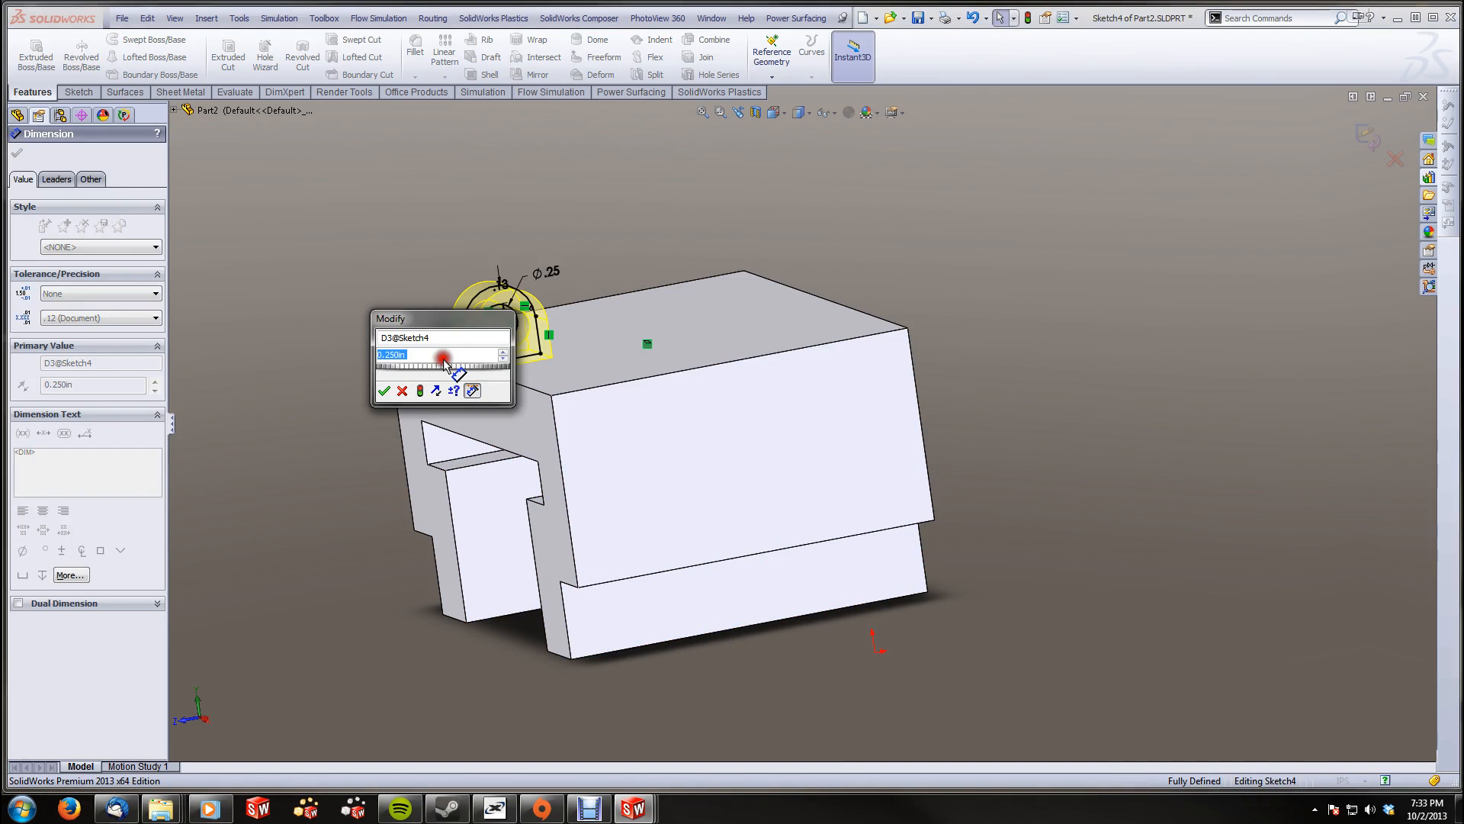
pyautogui.write('.375')
pyautogui.press('Return')
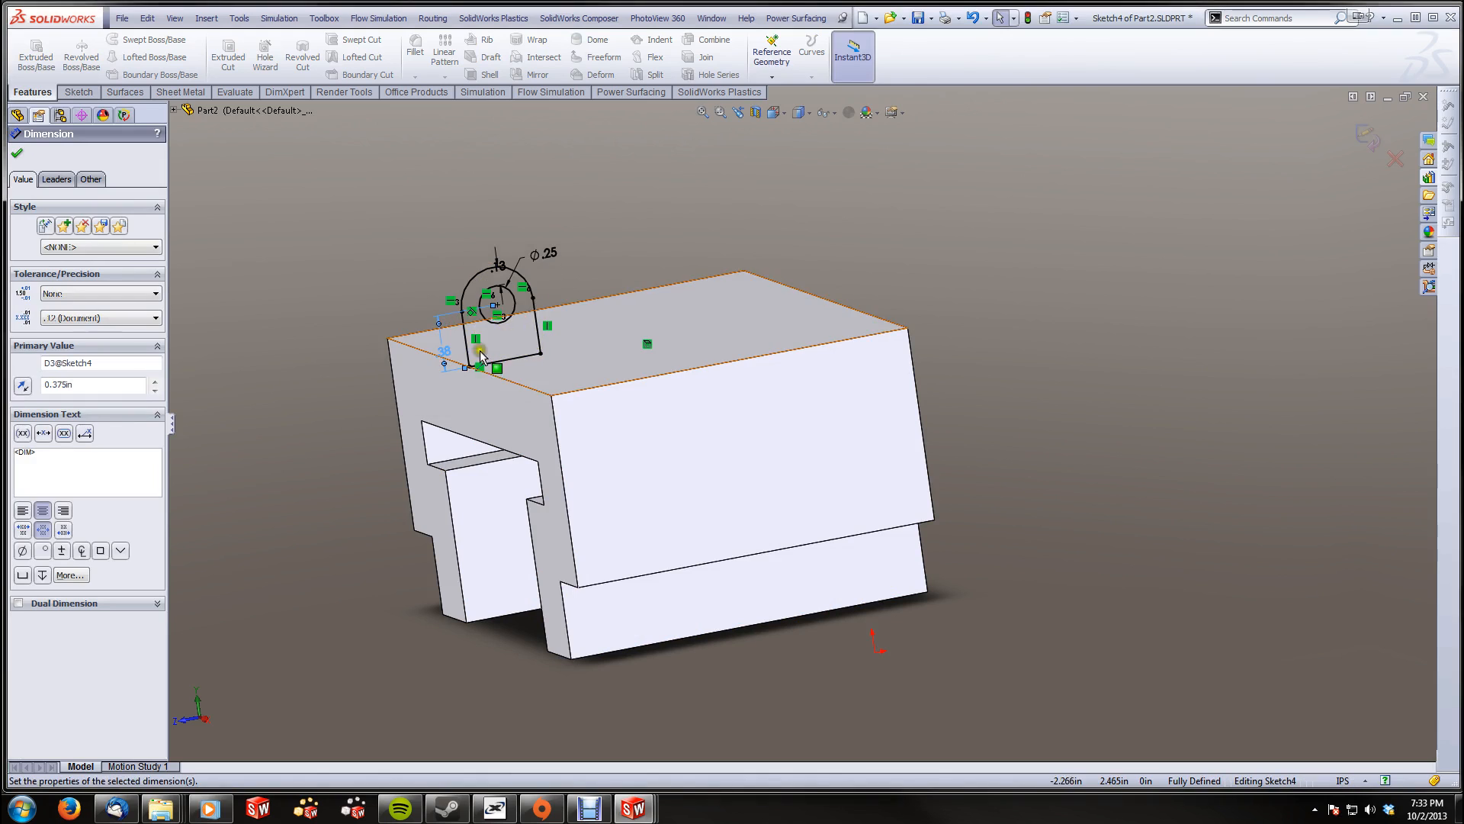
pyautogui.click(1371, 137)
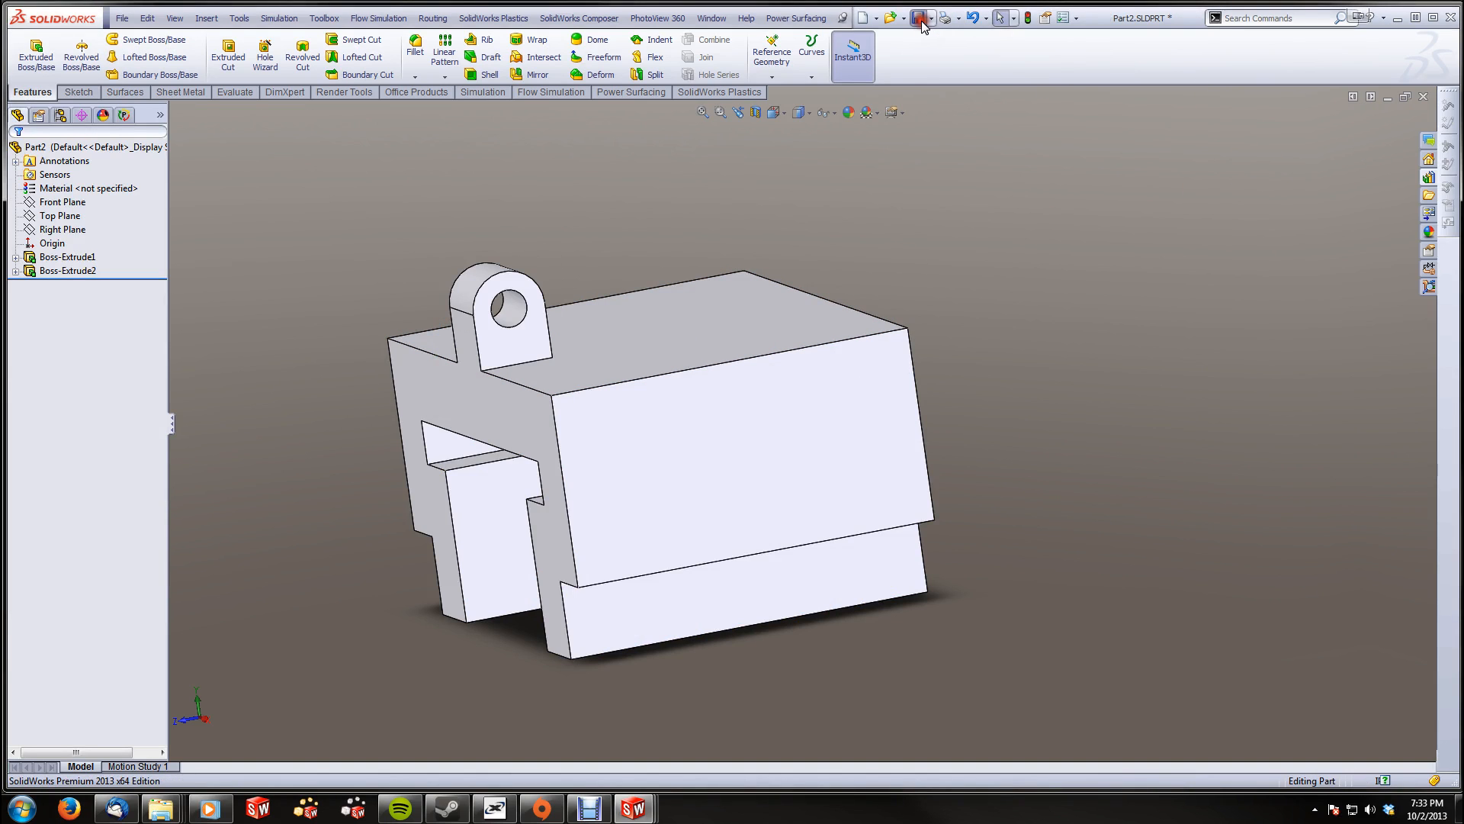
# Return to the Assem3 assembly and rebuild it with the modified Part2
pyautogui.click(1387, 97)
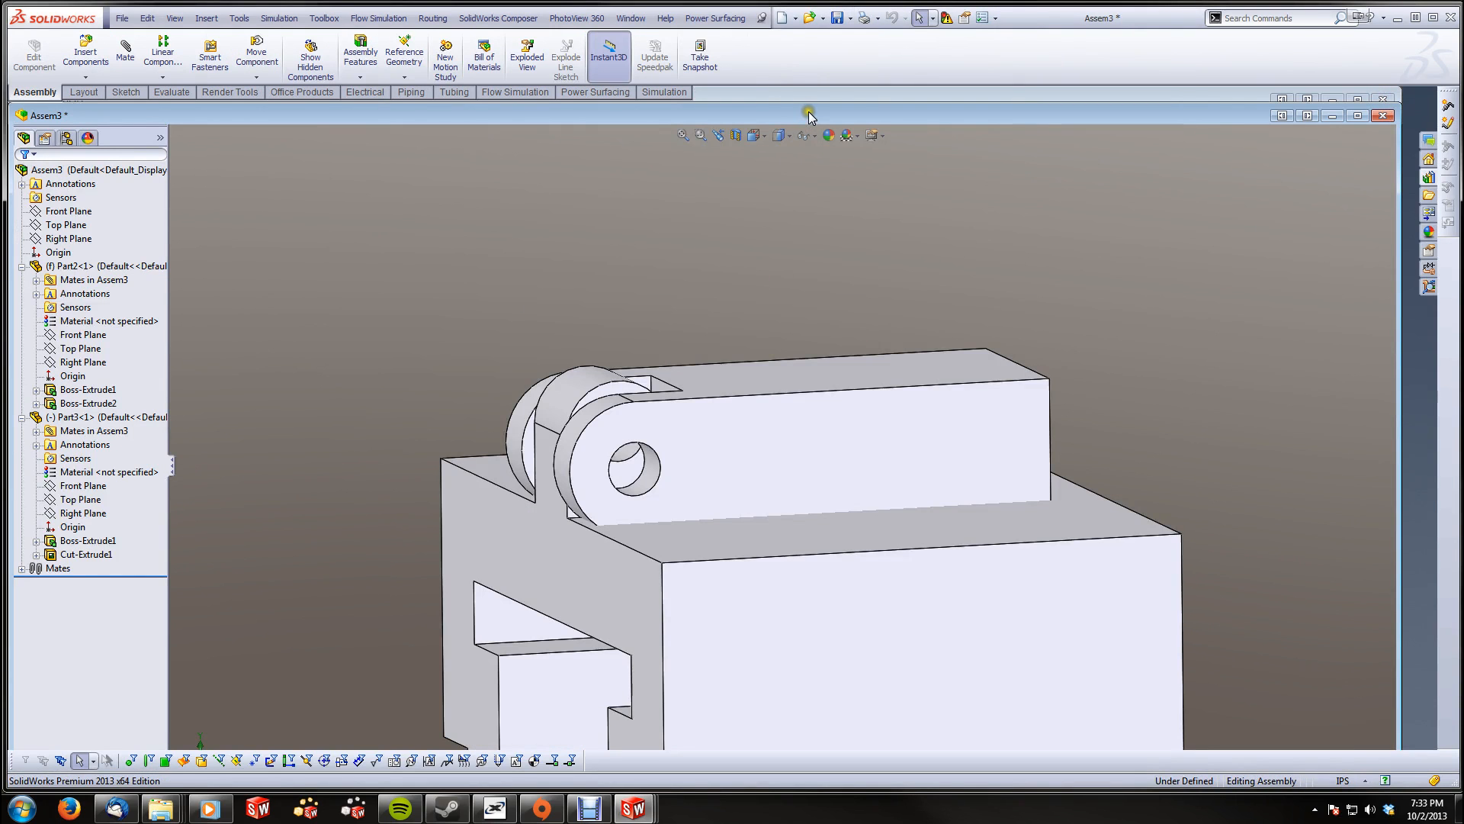
pyautogui.doubleClick(808, 112)
pyautogui.hotkey('ctrl', 'b')
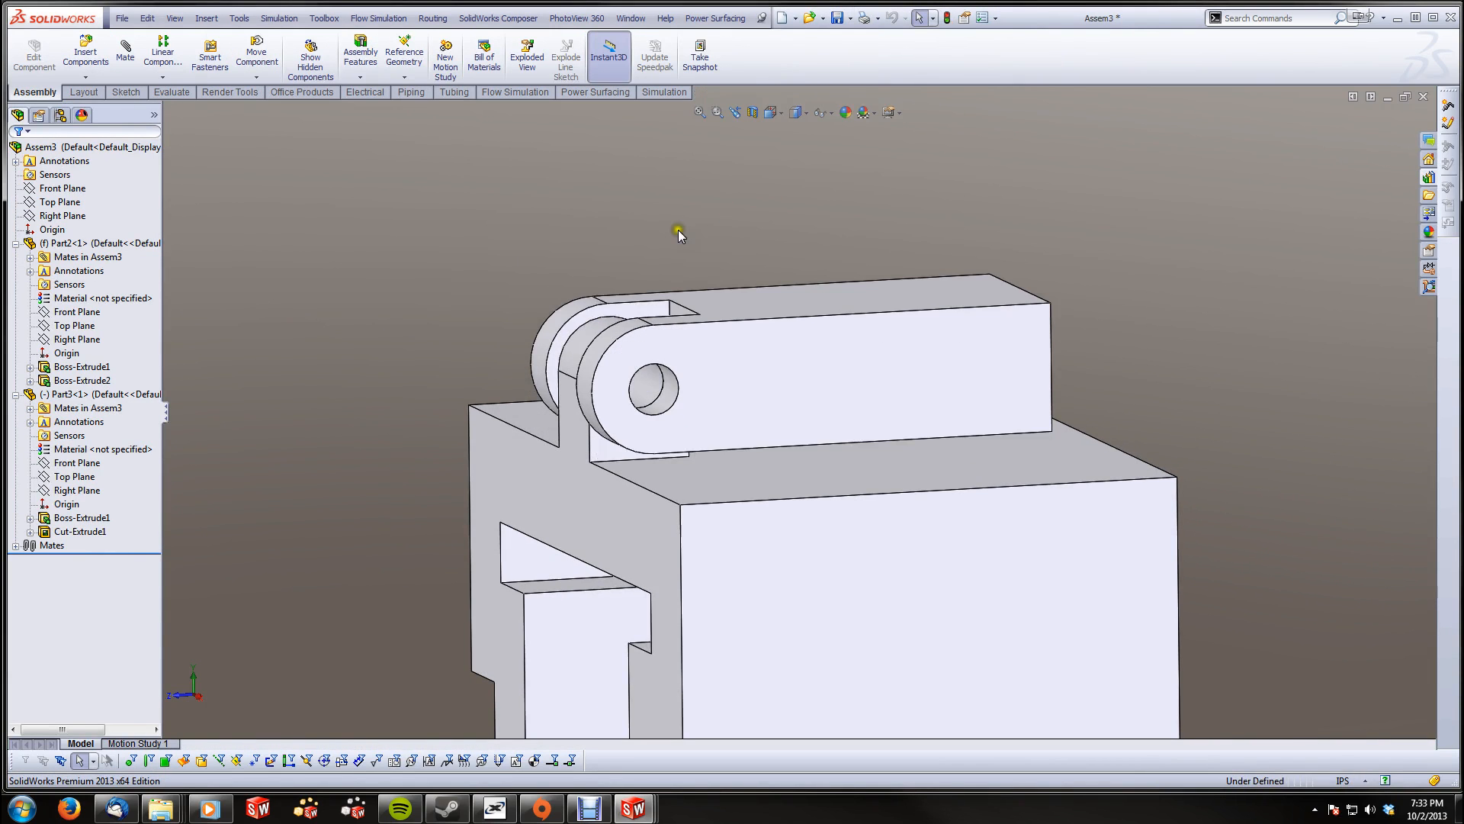
pyautogui.moveTo(797, 372); pyautogui.dragTo(697, 309, button='middle')
pyautogui.moveTo(544, 224); pyautogui.dragTo(551, 279, button='middle')
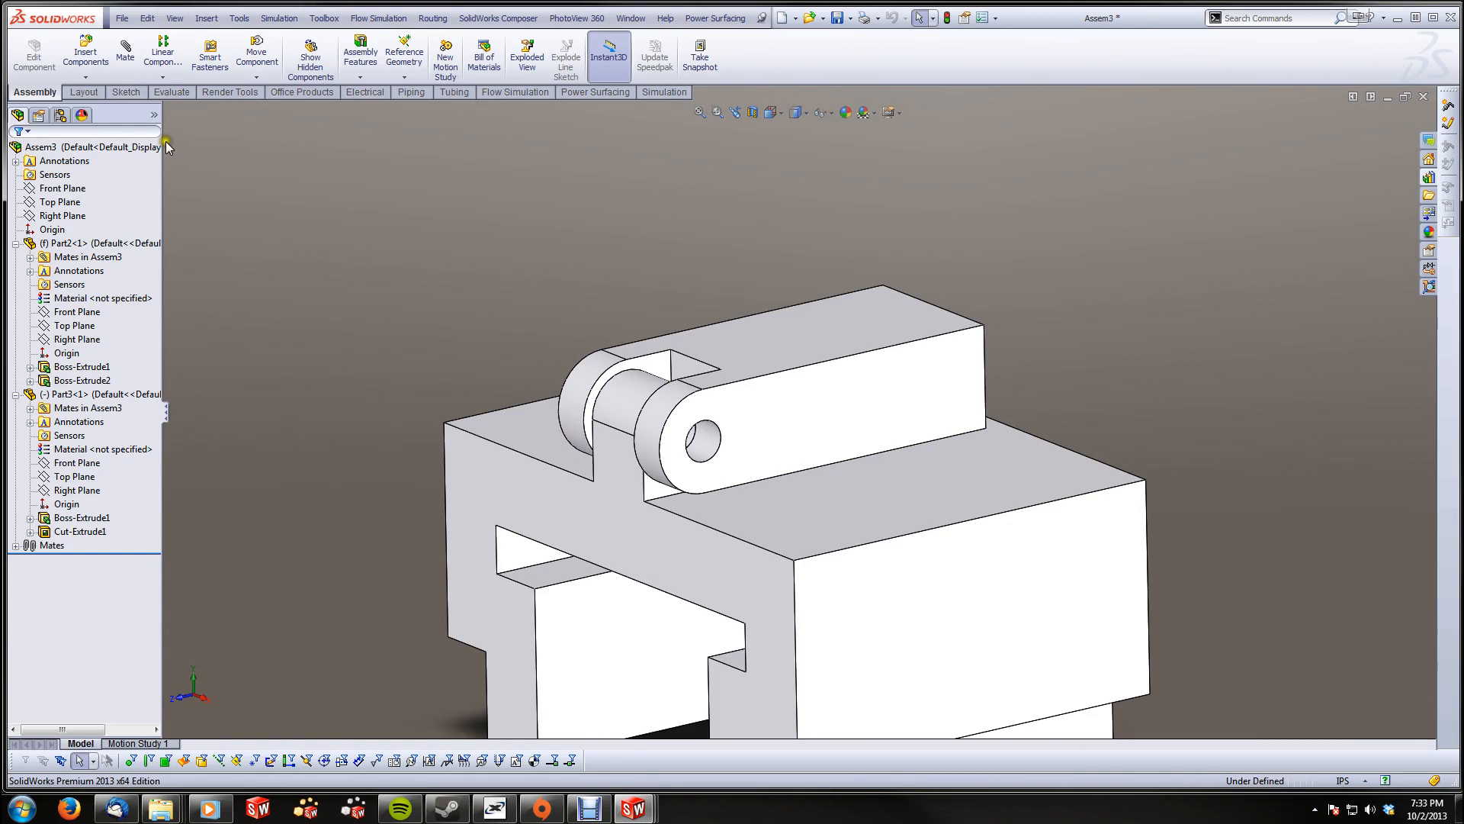
# Start an advanced angle mate between the underside of Part3 and the top face of Part2's block
pyautogui.click(125, 52)
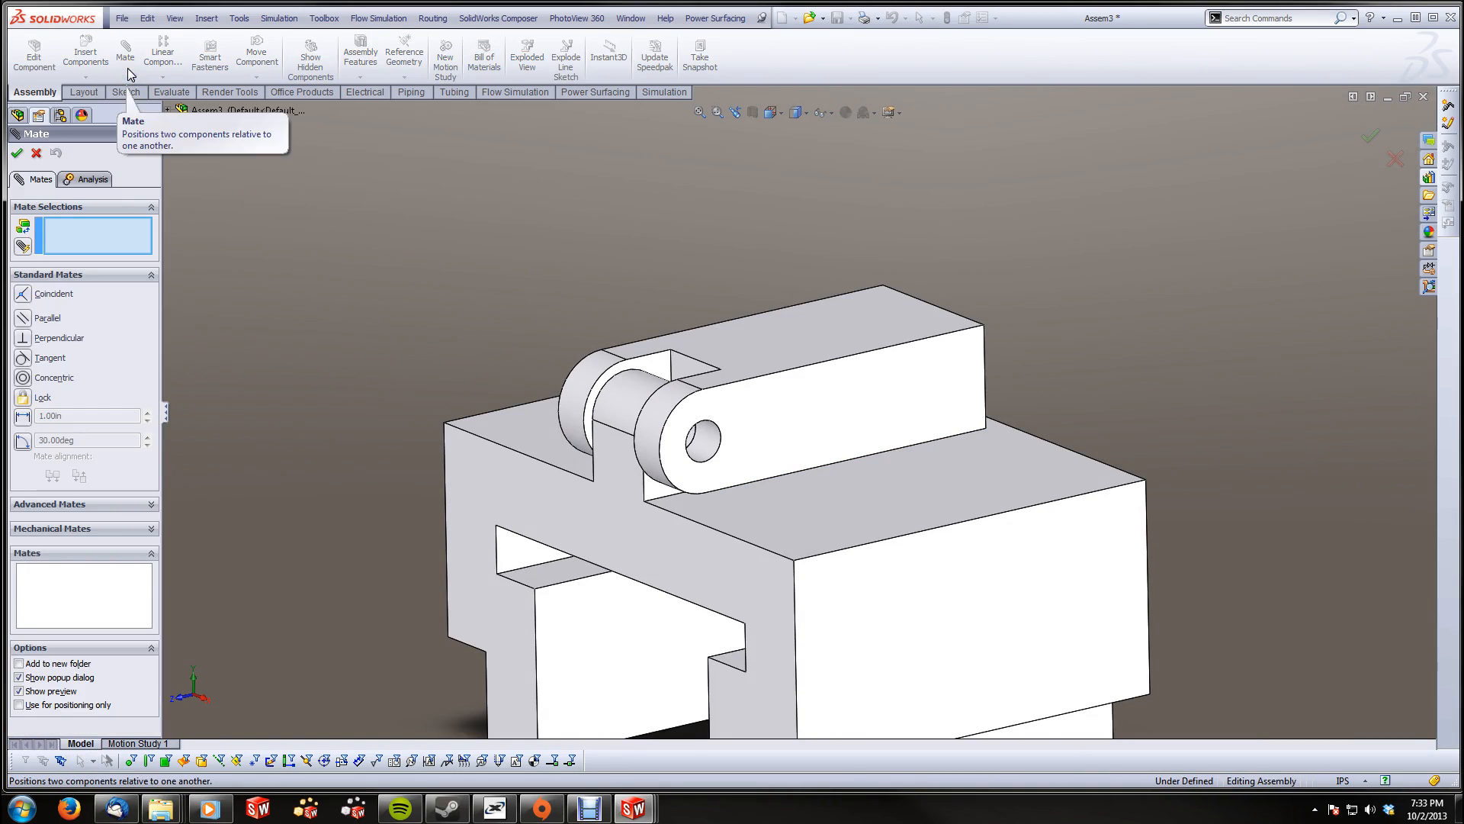
pyautogui.click(69, 504)
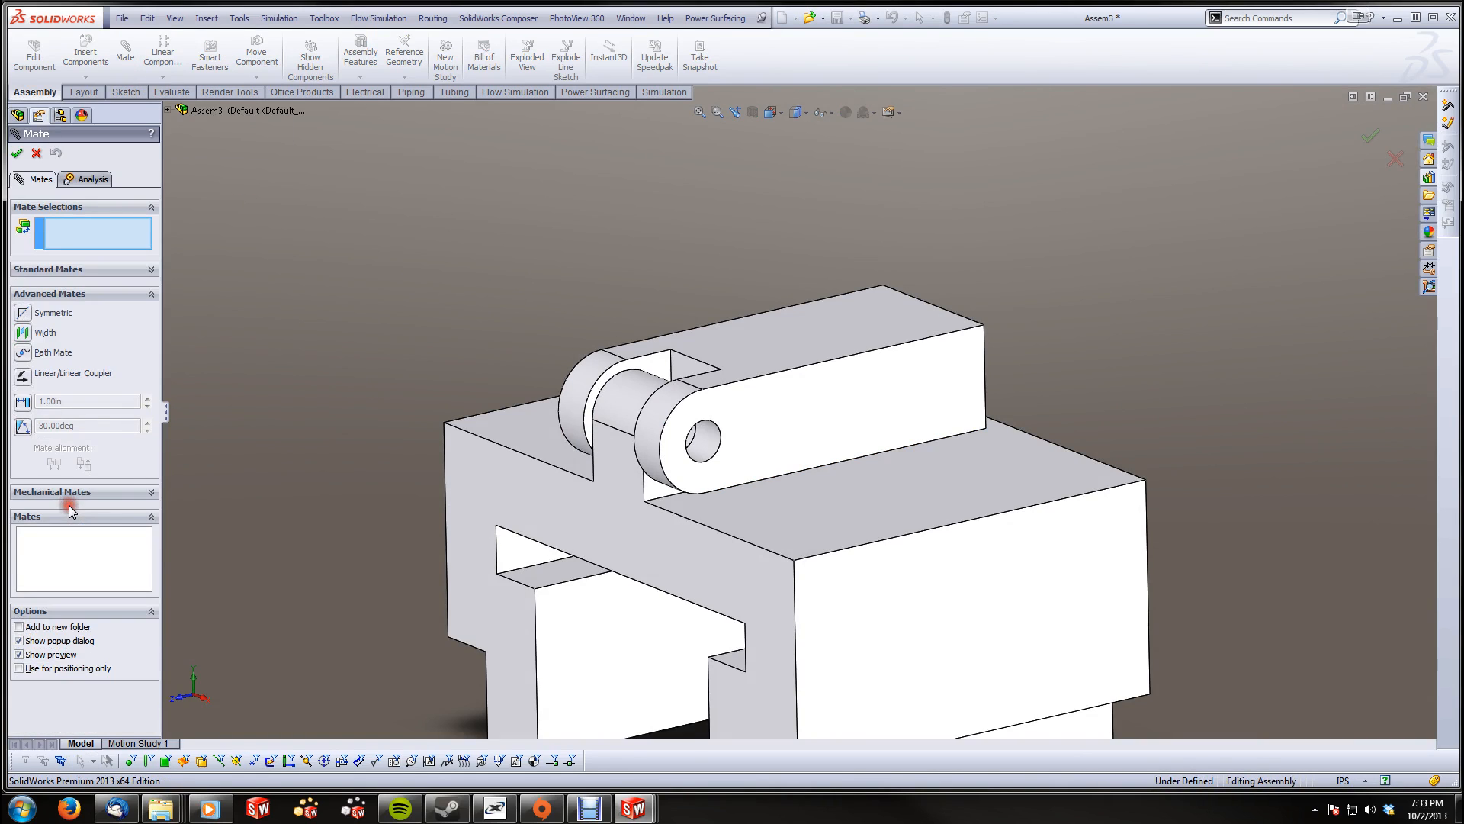
pyautogui.click(23, 427)
pyautogui.moveTo(526, 415); pyautogui.dragTo(401, 354, button='middle')
pyautogui.scroll(-8, 591, 412)
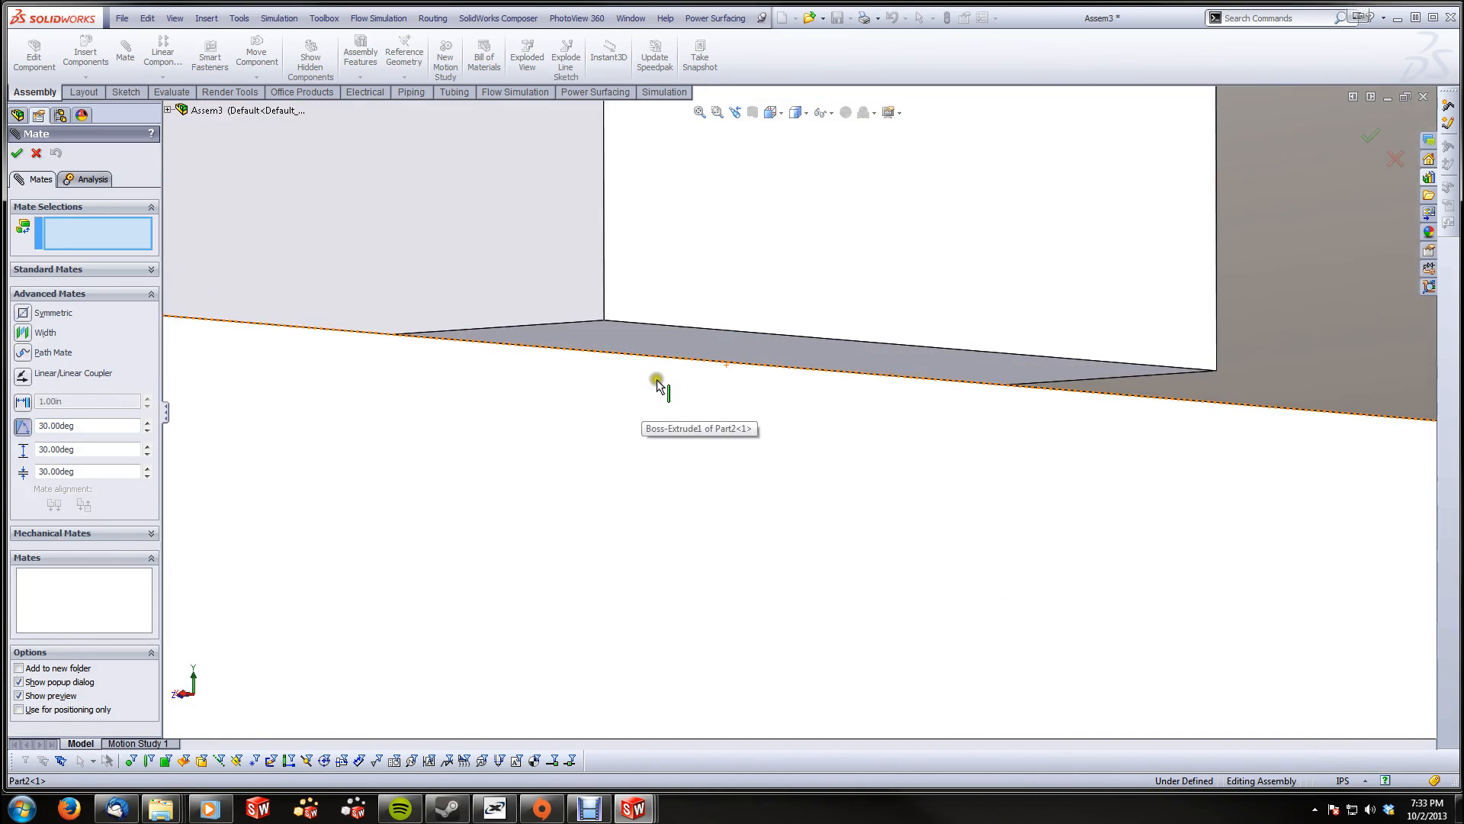
pyautogui.click(654, 349)
pyautogui.scroll(5, 655, 350)
pyautogui.moveTo(654, 373); pyautogui.dragTo(598, 444, button='middle')
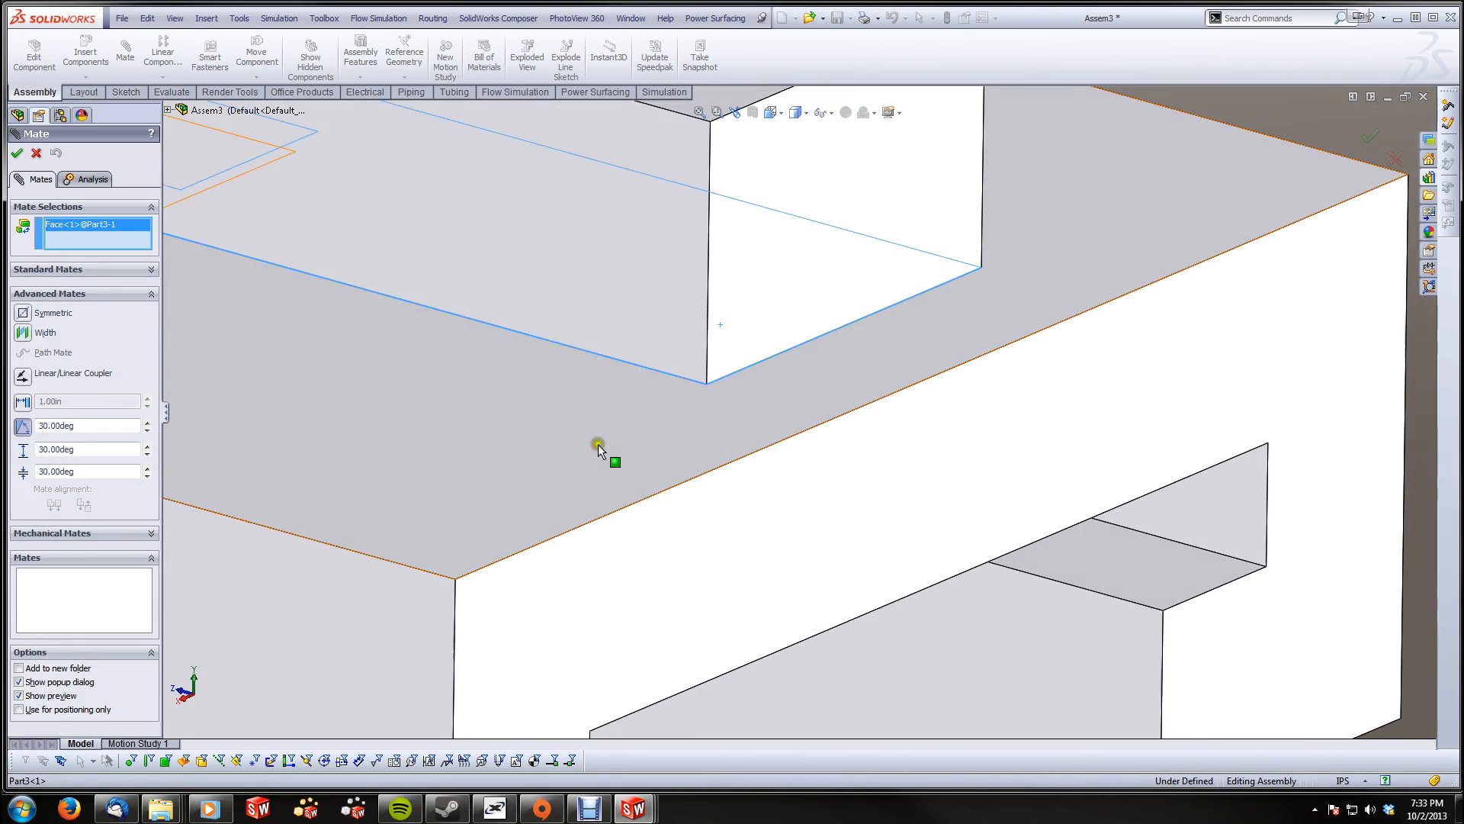
pyautogui.click(598, 444)
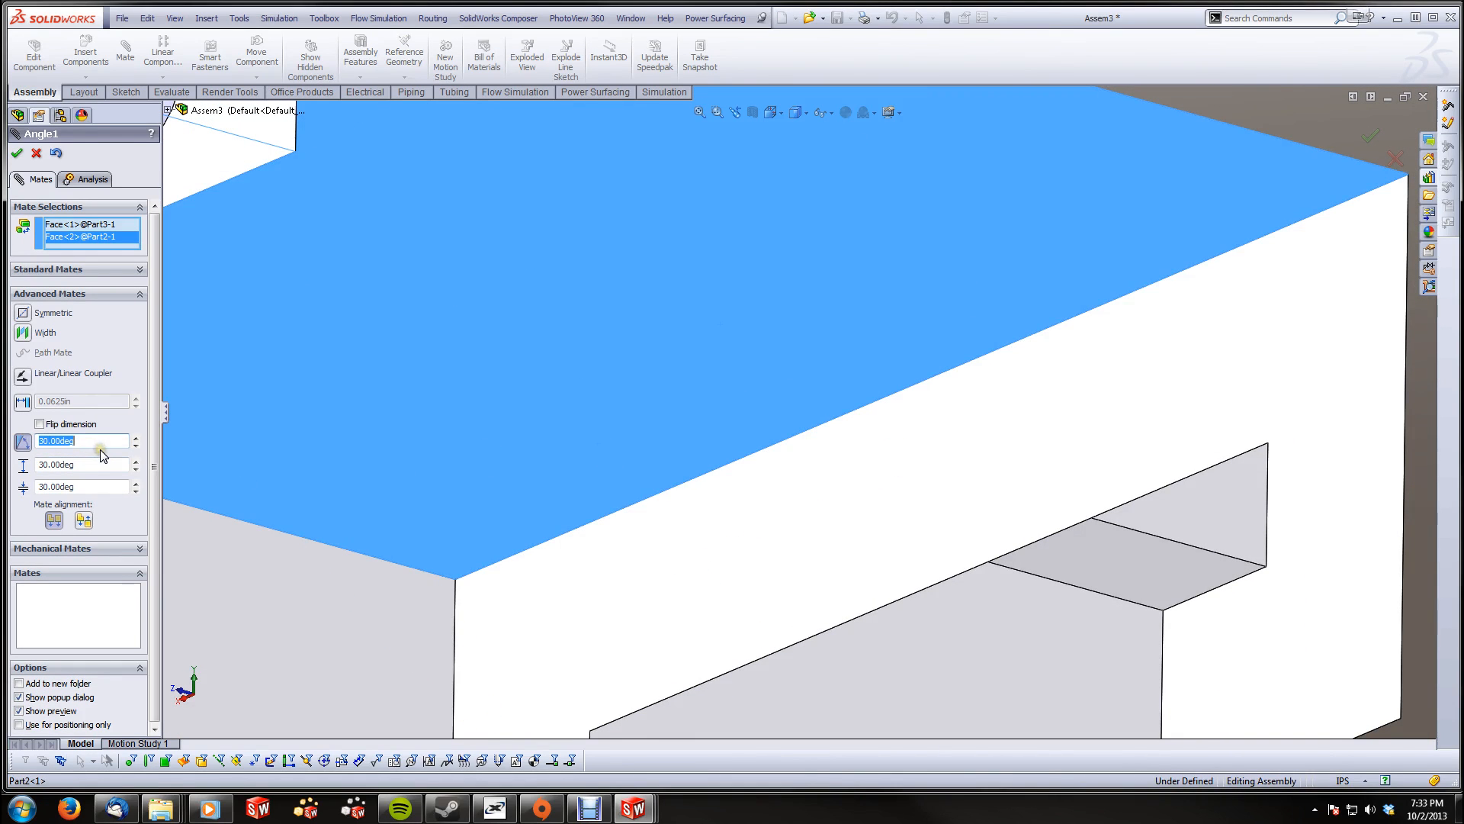
# Set the angle mate's value and both limits to 0° and switch its alignment to anti-aligned
pyautogui.write('0')
pyautogui.press('Return')
pyautogui.scroll(8, 231, 447)
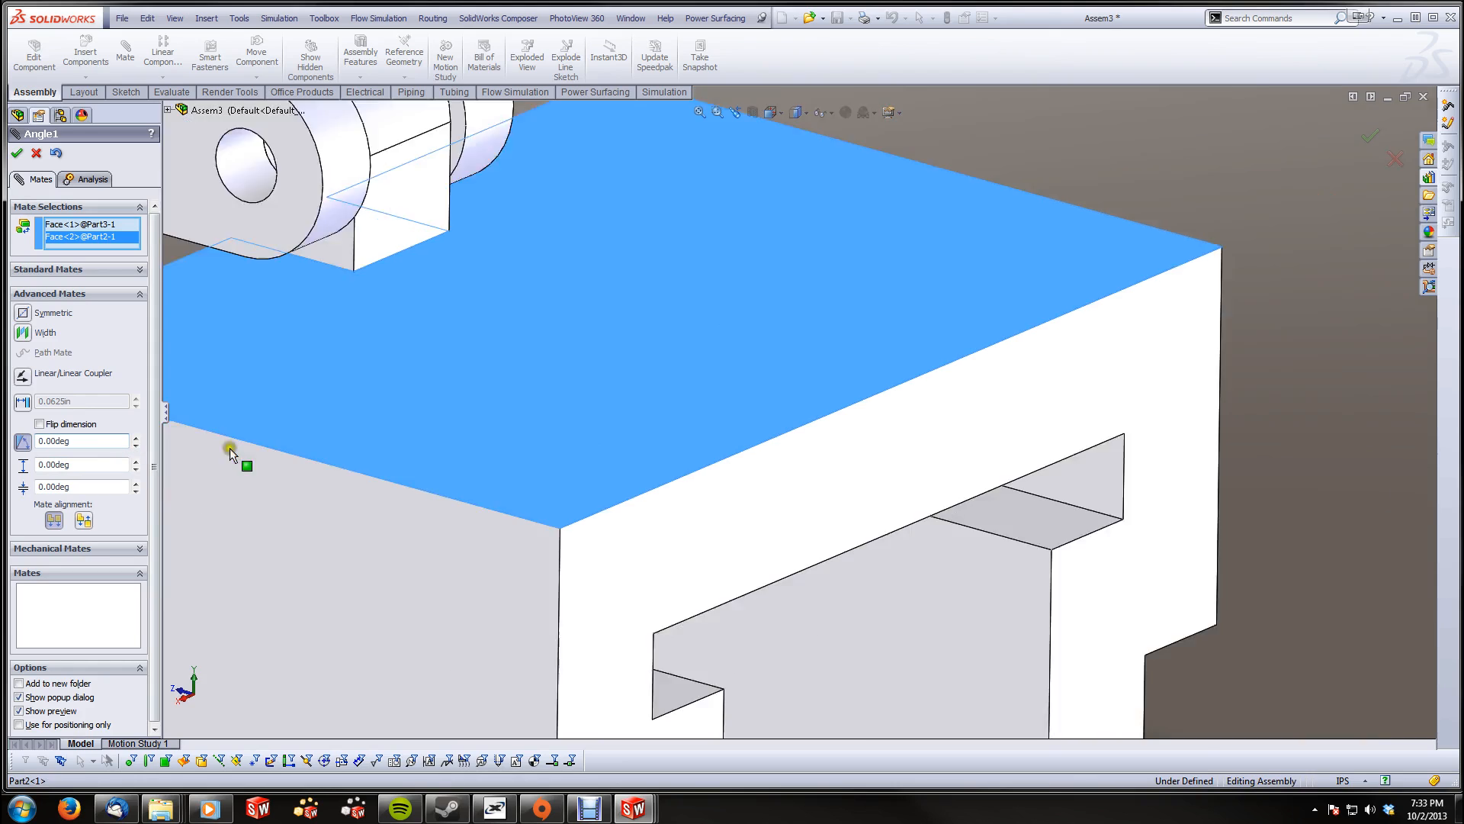
pyautogui.click(85, 520)
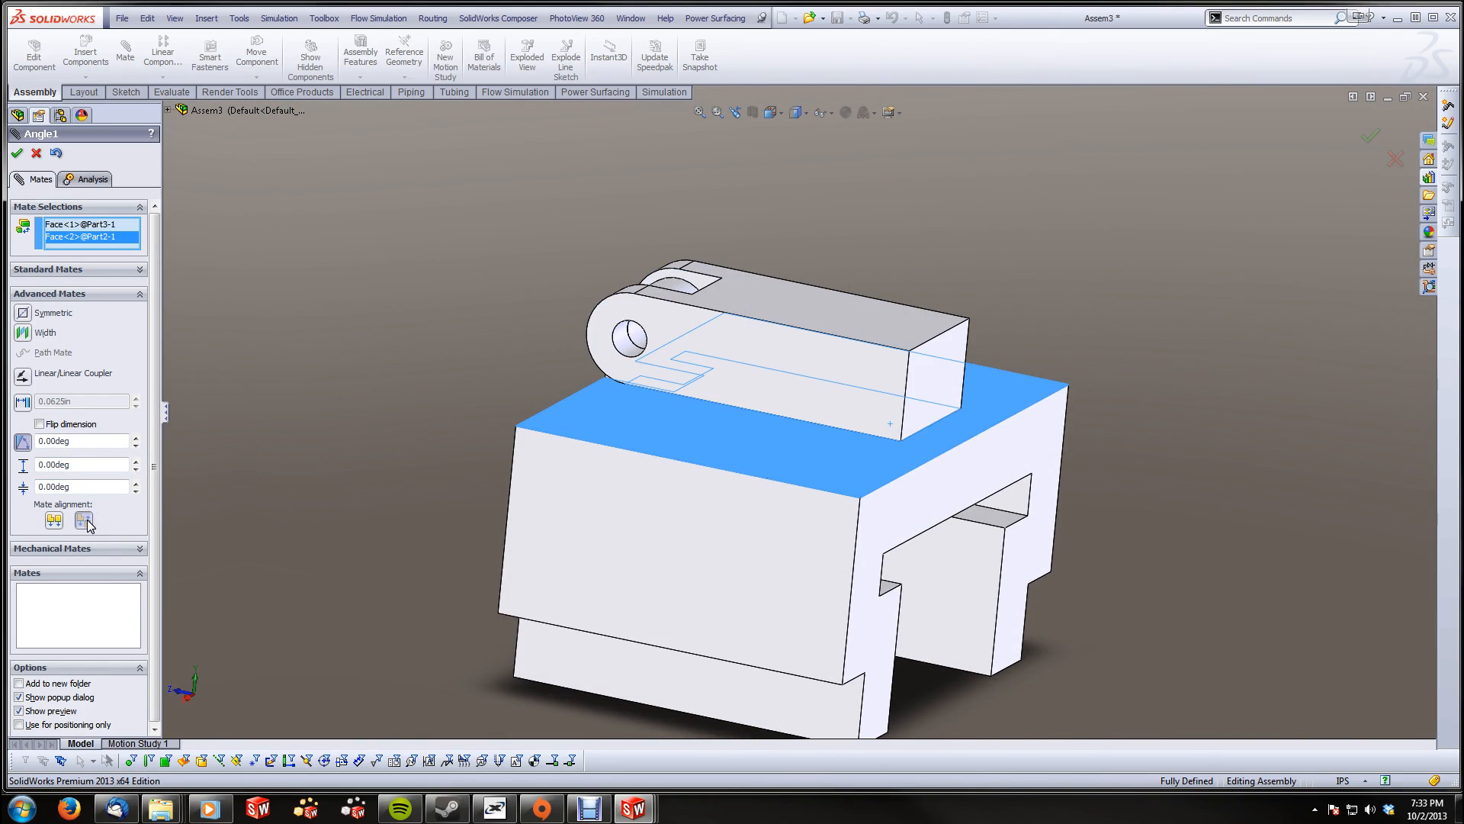
# Set the mate's maximum limit and current angle to 90°, accept the limit angle mate and finish mating
pyautogui.moveTo(85, 466); pyautogui.dragTo(24, 475)
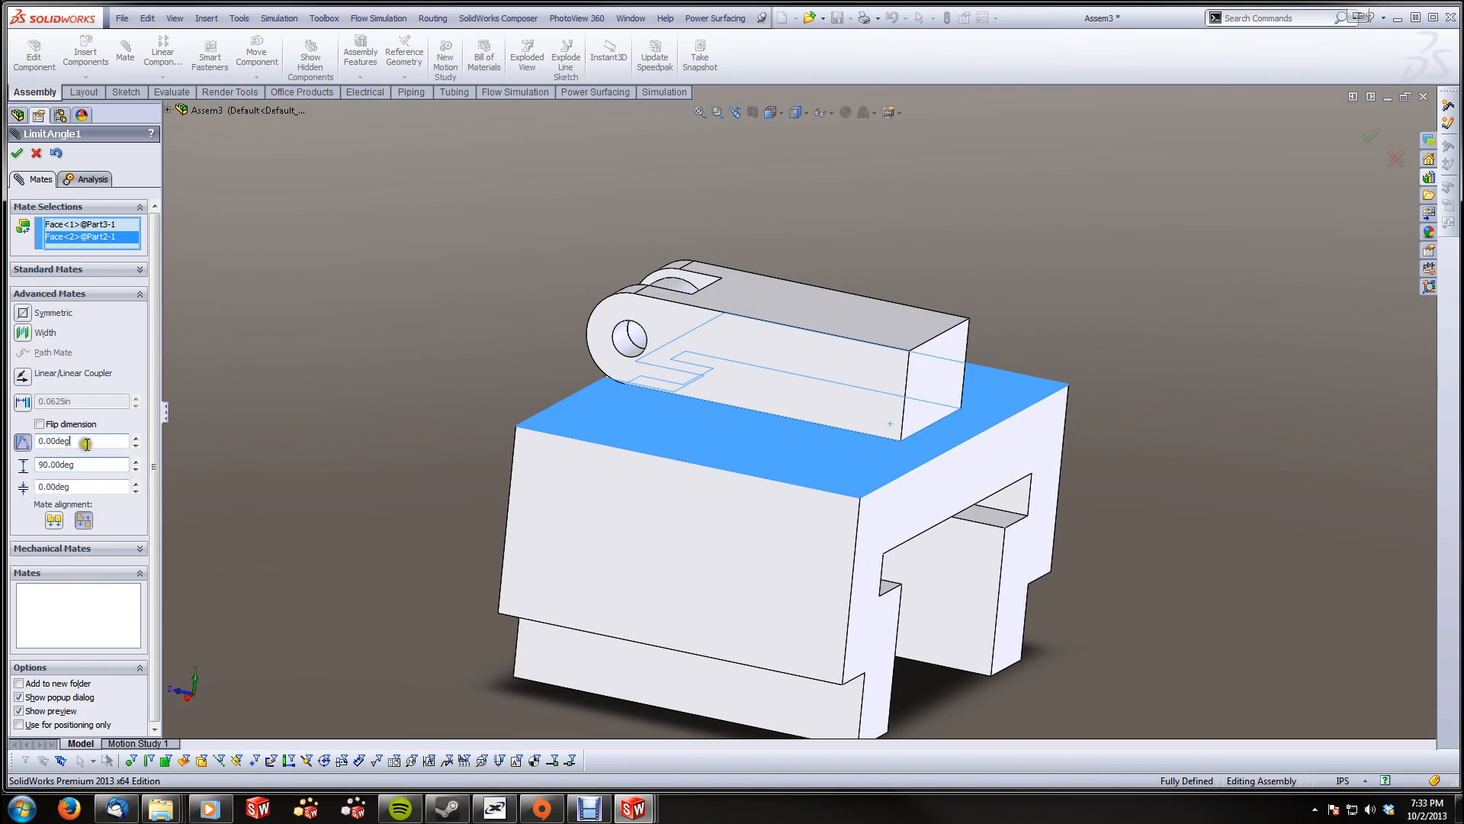
pyautogui.moveTo(73, 441); pyautogui.dragTo(17, 451)
pyautogui.write('90')
pyautogui.press('Return')
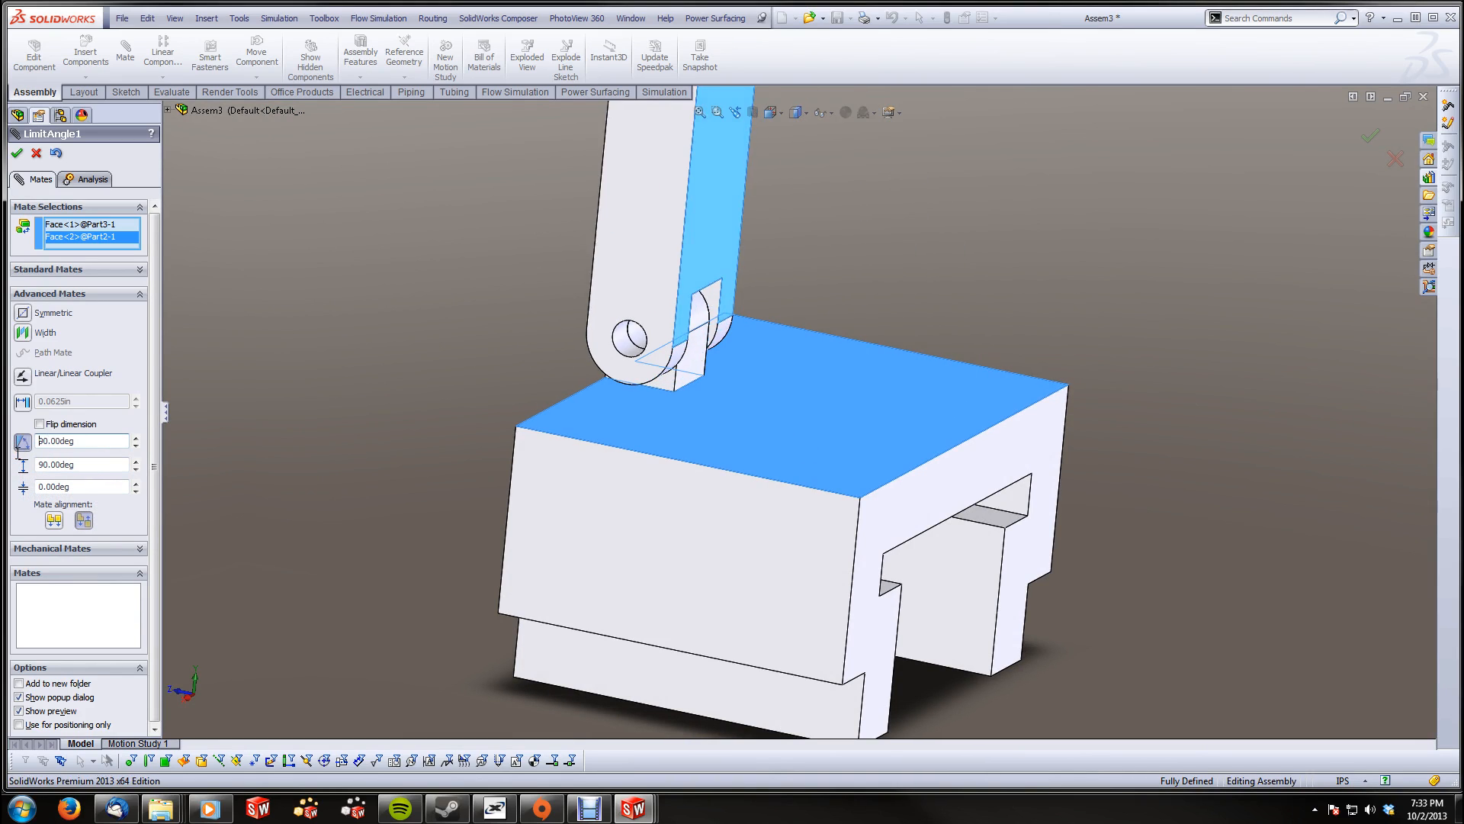
pyautogui.click(17, 153)
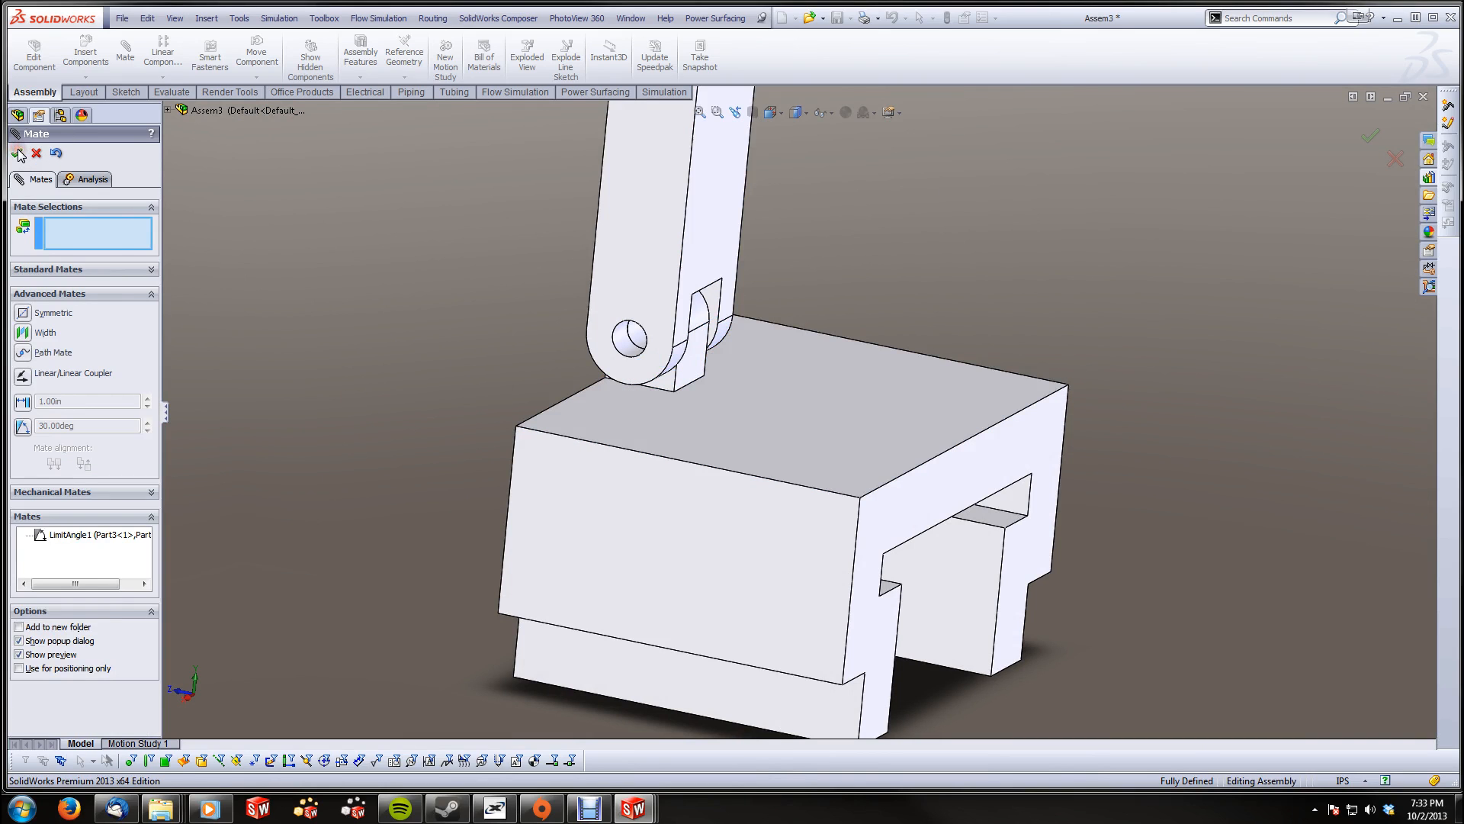
pyautogui.click(17, 153)
pyautogui.click(283, 231)
# Swing Part3 about its hinge from upright down toward the top face of the block
pyautogui.scroll(3, 283, 229)
pyautogui.moveTo(372, 260); pyautogui.dragTo(648, 320, button='middle')
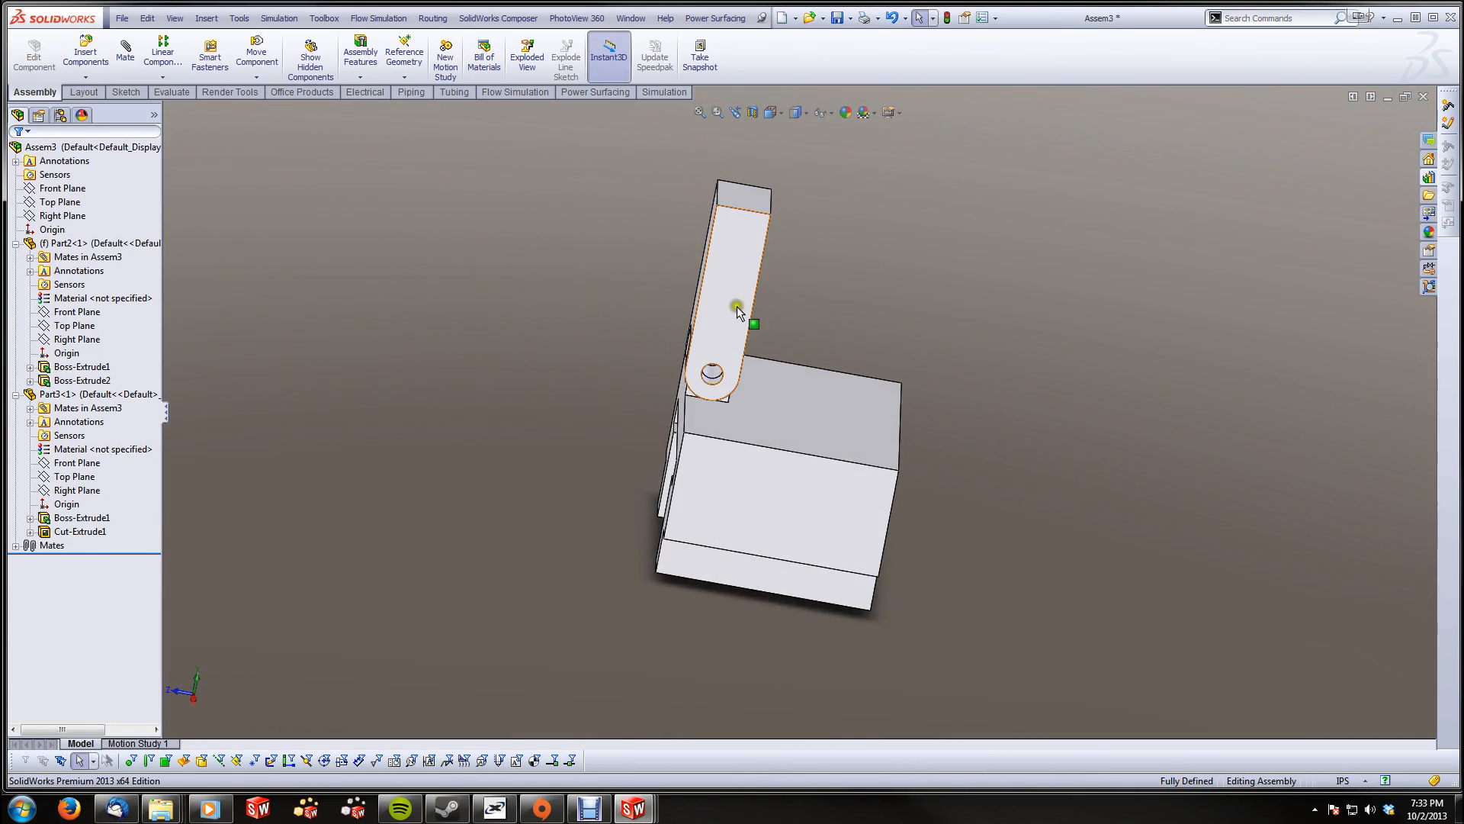
pyautogui.moveTo(739, 262); pyautogui.dragTo(811, 508)
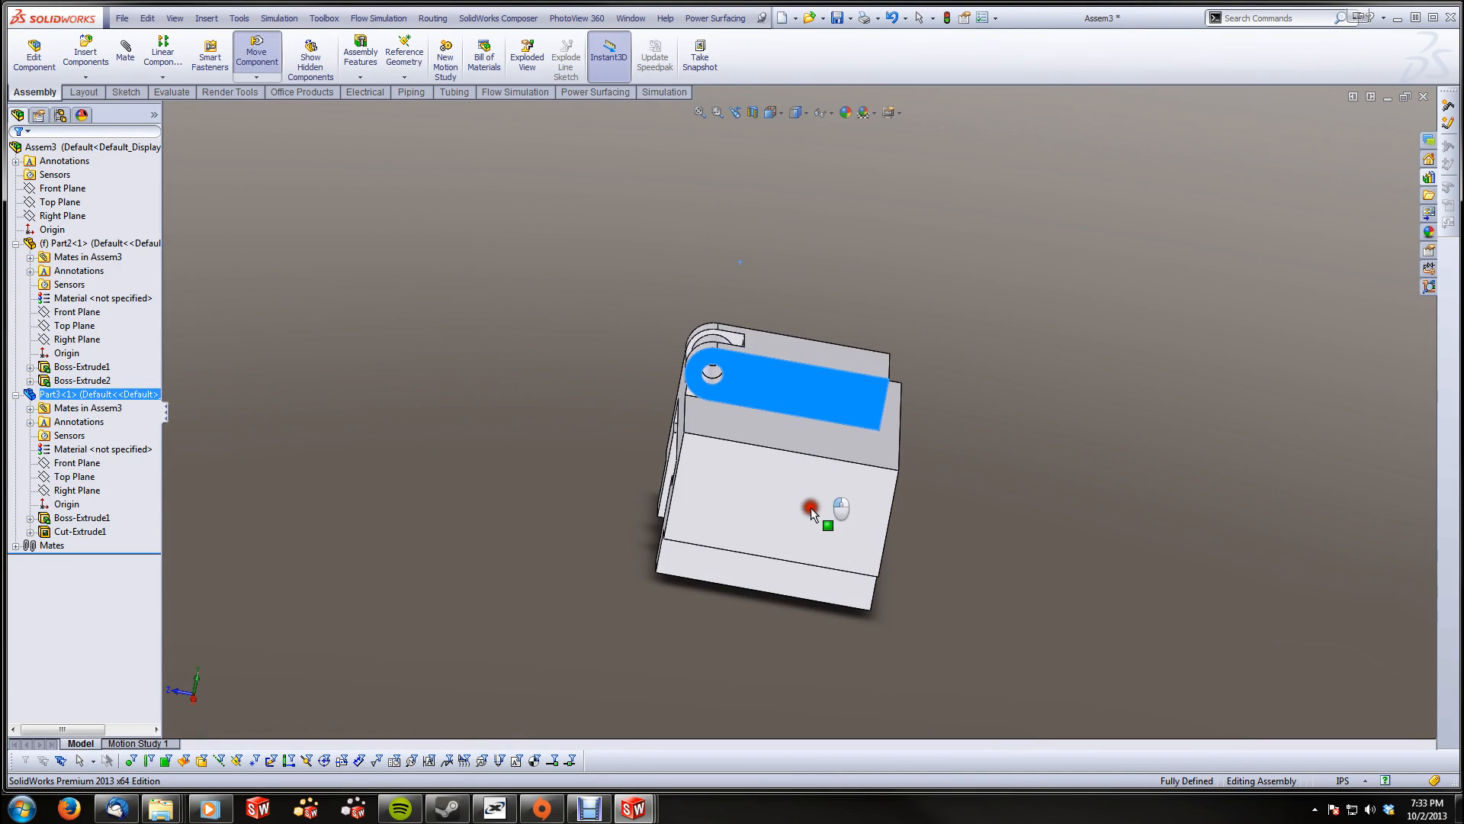
pyautogui.click(638, 296)
pyautogui.moveTo(617, 271); pyautogui.dragTo(774, 113, button='middle')
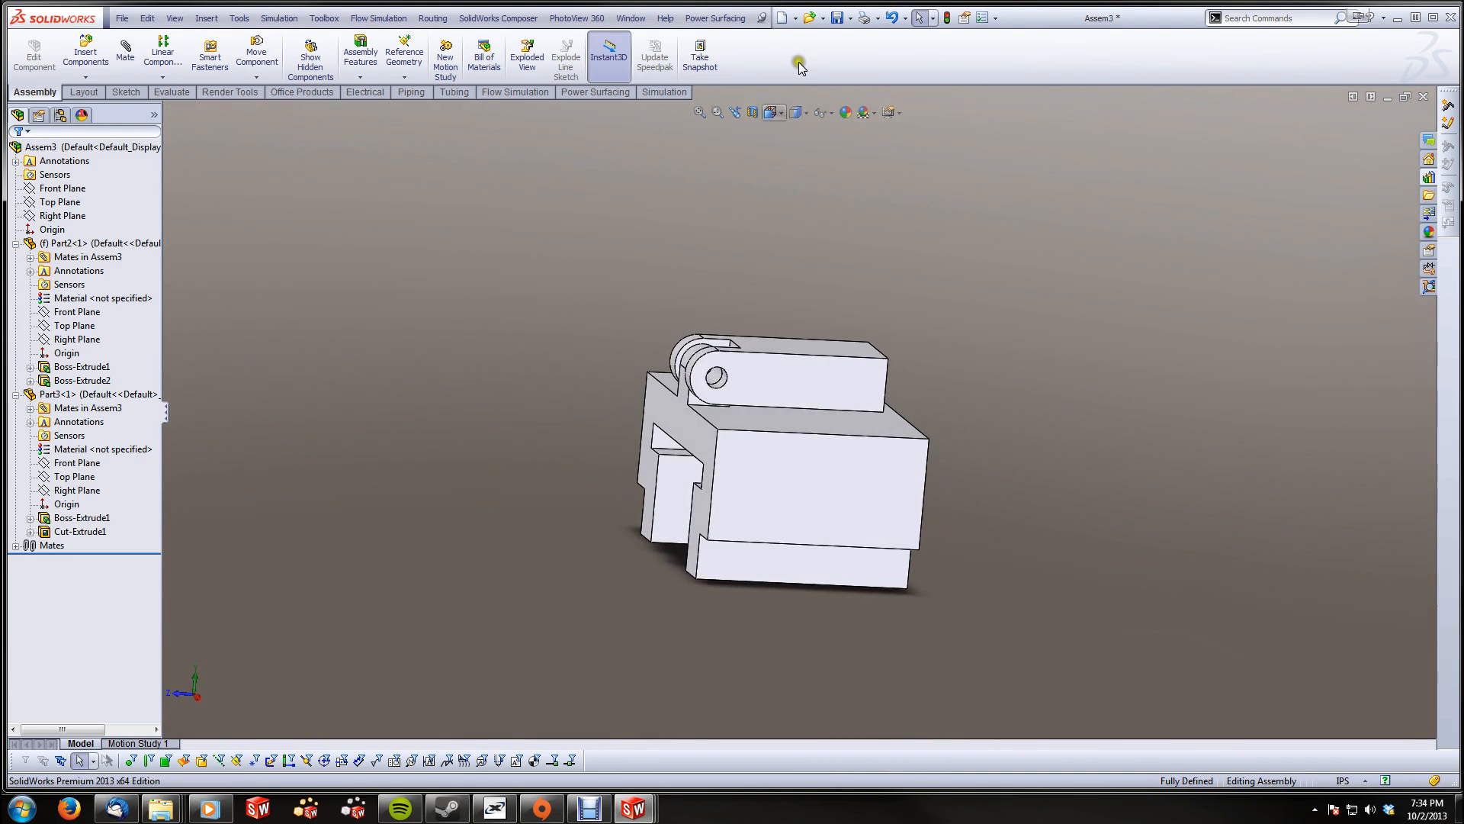
# Save the assembly as Assem3.SLDASM in the SolidWorks Tutorials folder, rebuilding it first
pyautogui.click(837, 18)
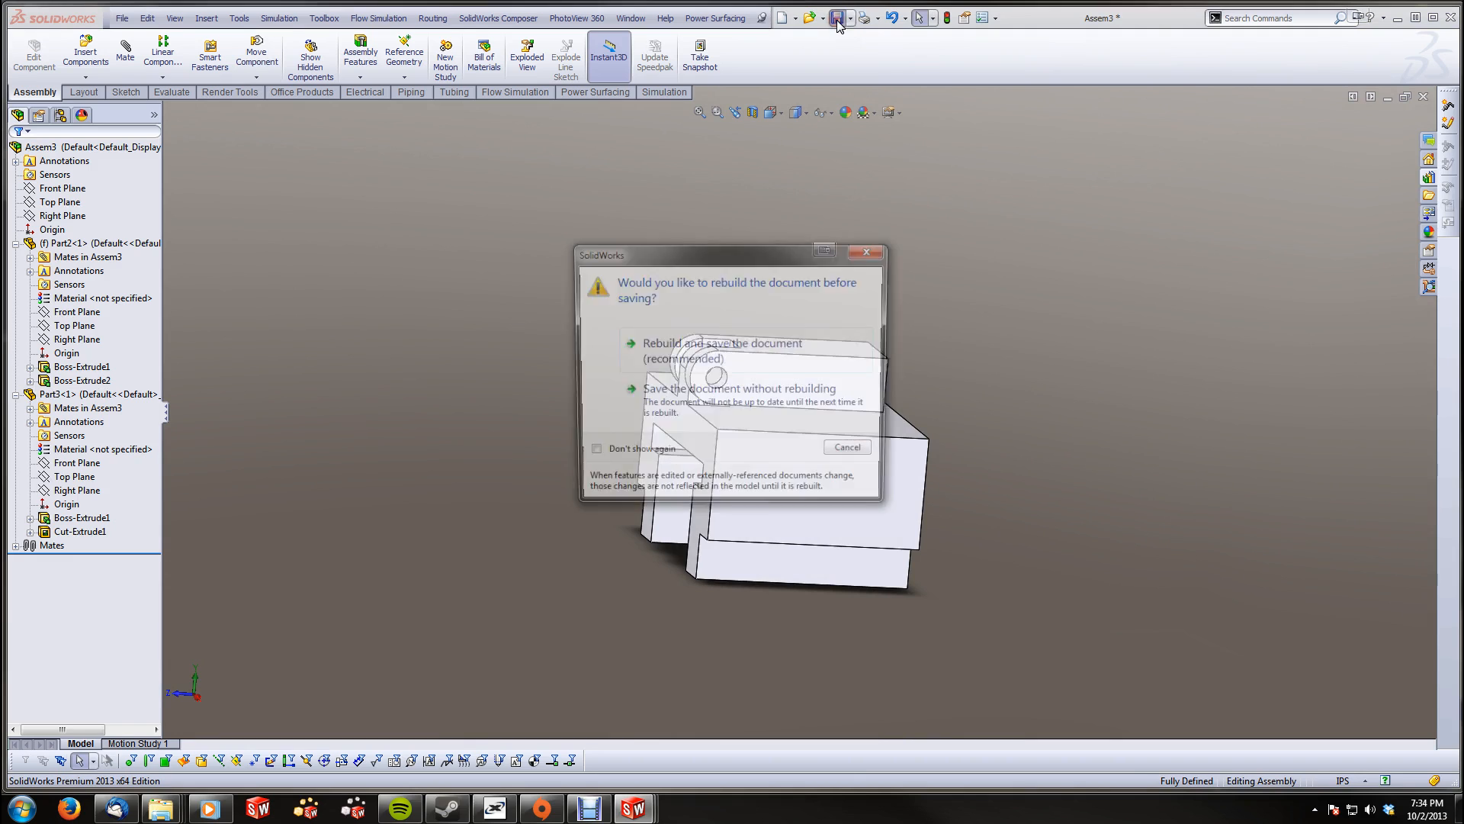
pyautogui.click(671, 352)
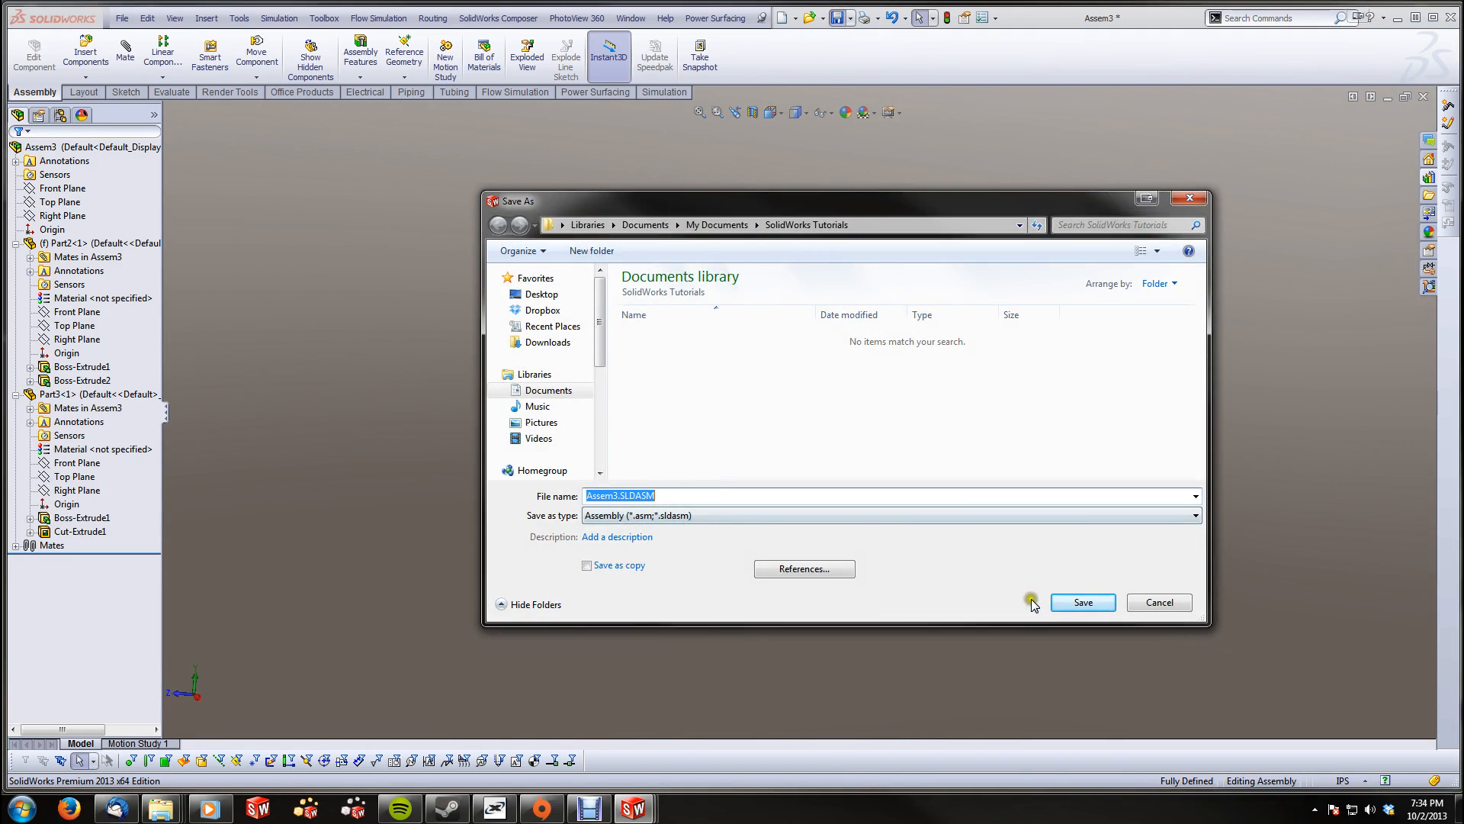
pyautogui.click(1081, 602)
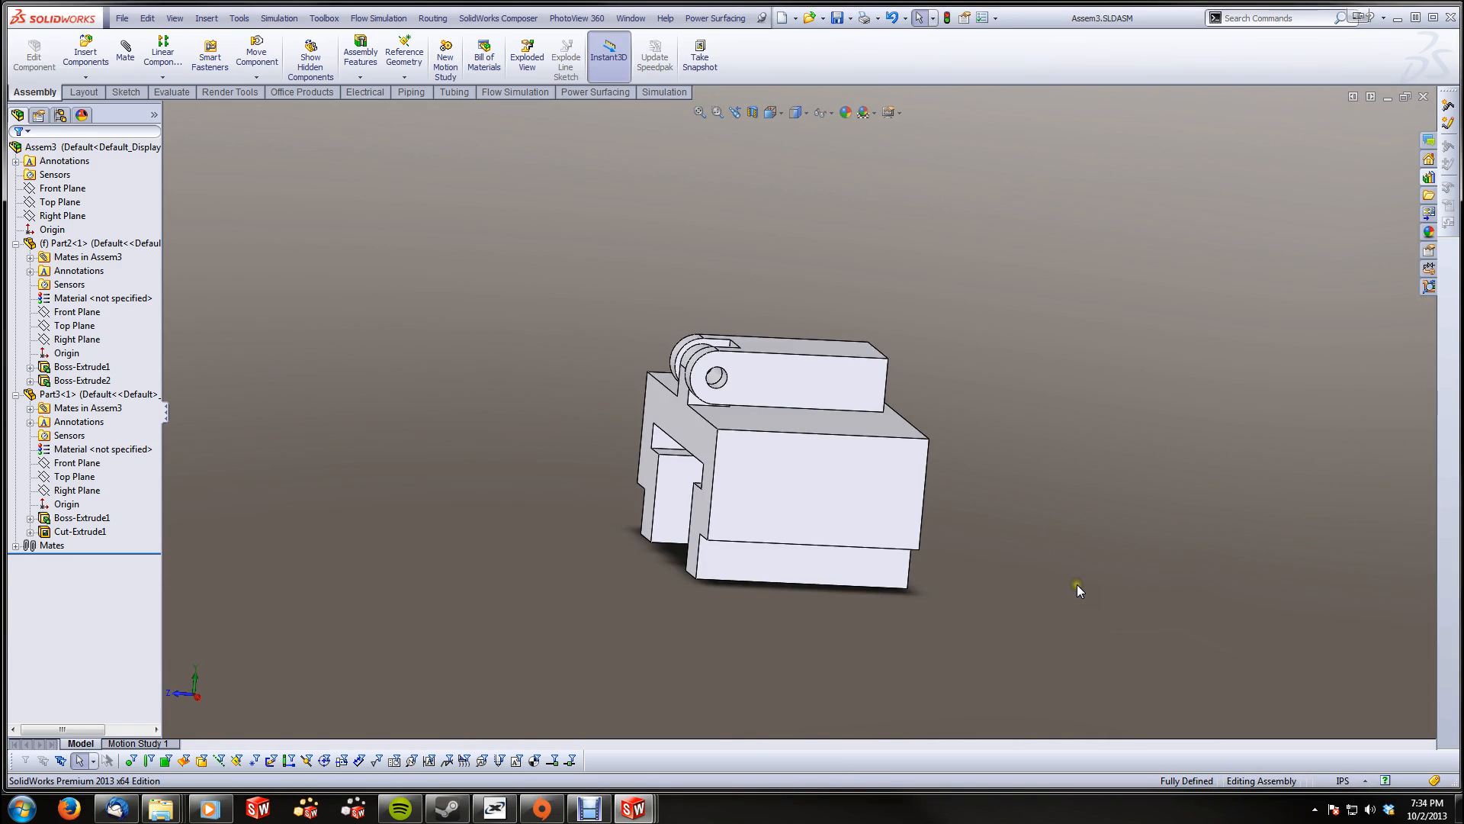
# Minimise the Assem3 and Part3 document windows and maximise the Assem2 assembly window
pyautogui.click(1388, 97)
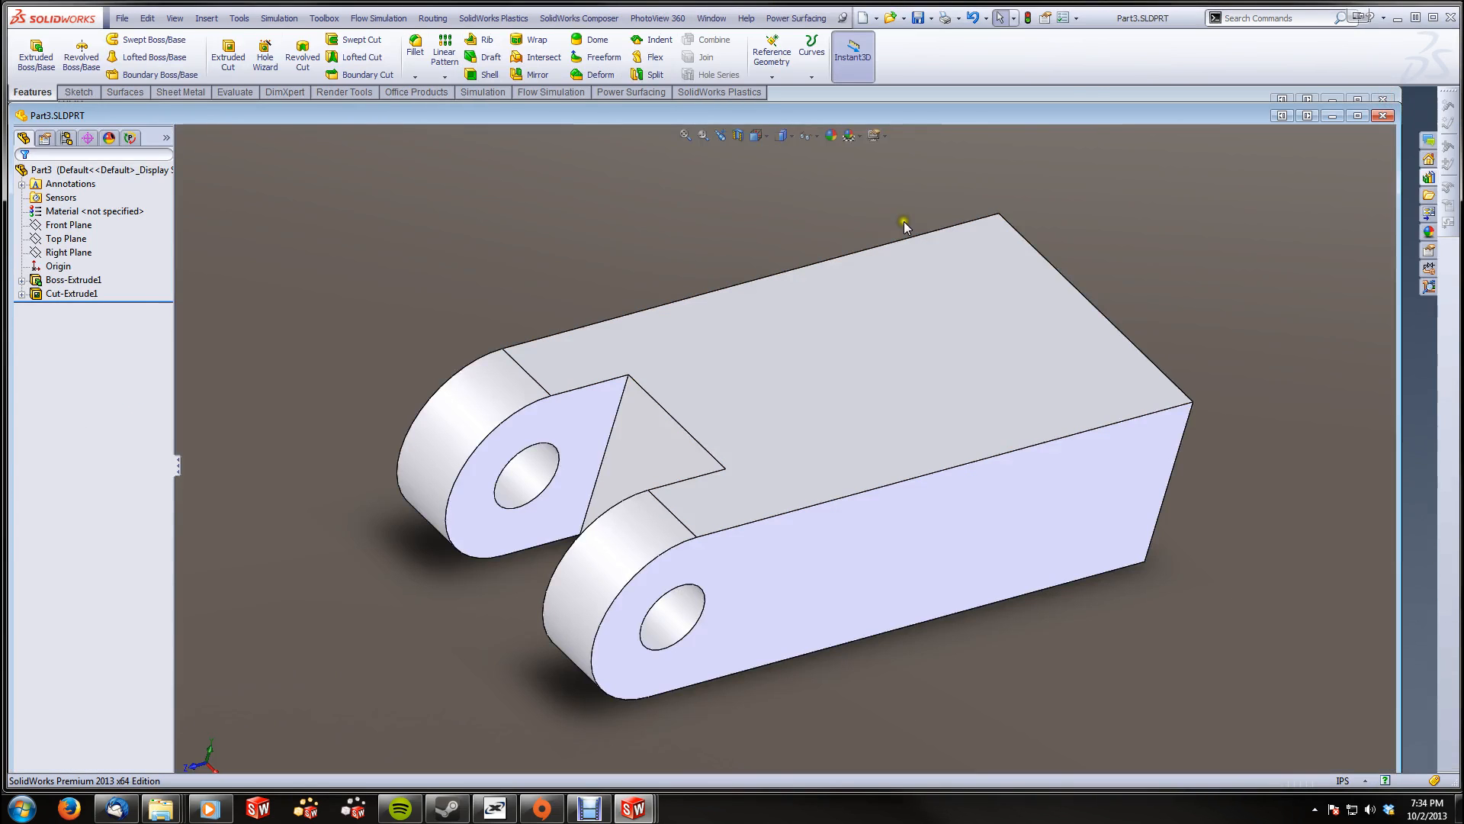
pyautogui.click(1327, 115)
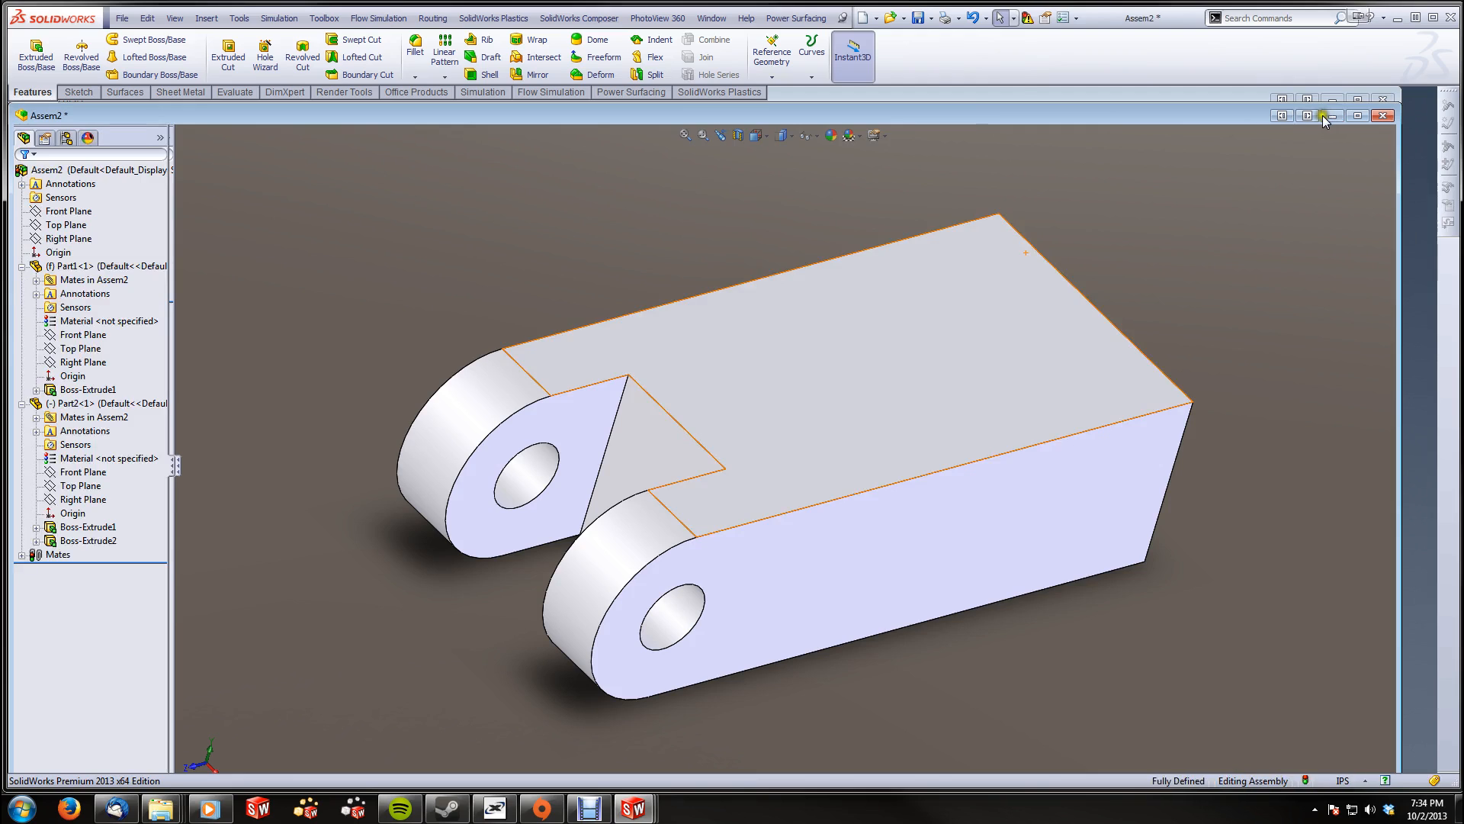
pyautogui.doubleClick(896, 109)
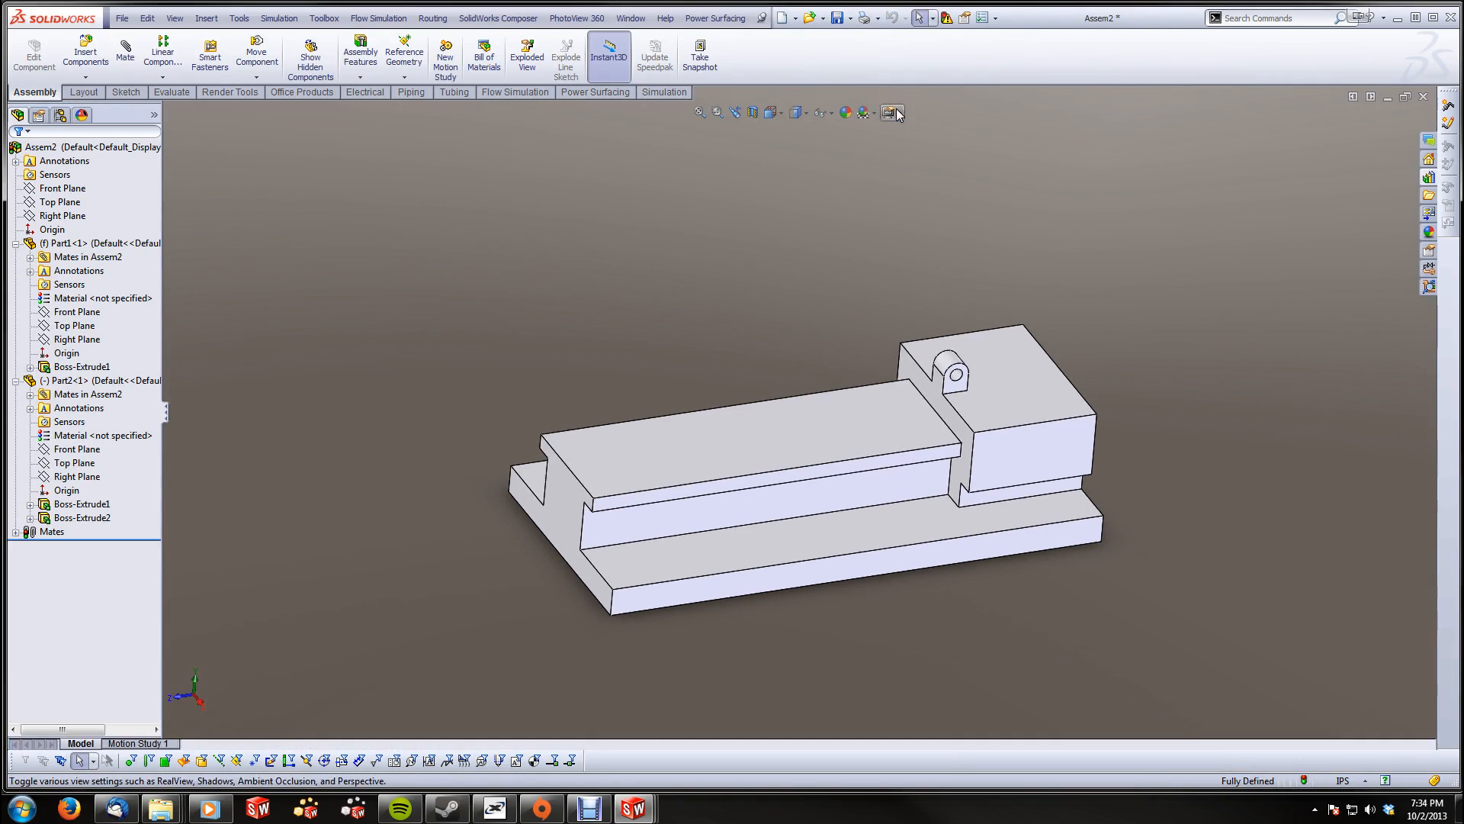
# Slide Part2 along the Part1 rail toward its middle to check the block's travel
pyautogui.moveTo(1017, 388); pyautogui.dragTo(904, 445)
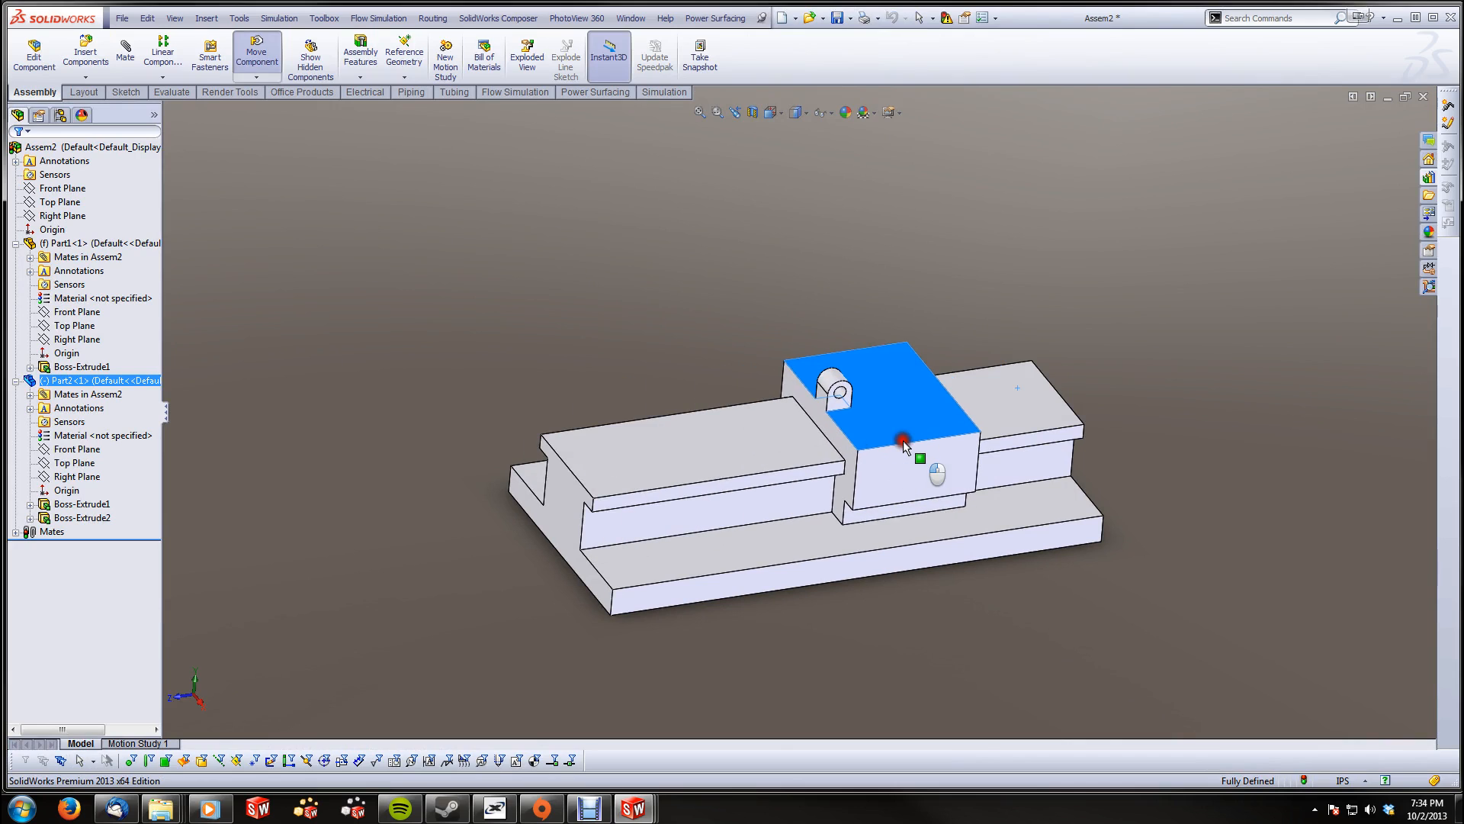
pyautogui.click(710, 294)
pyautogui.moveTo(708, 296); pyautogui.dragTo(699, 238, button='middle')
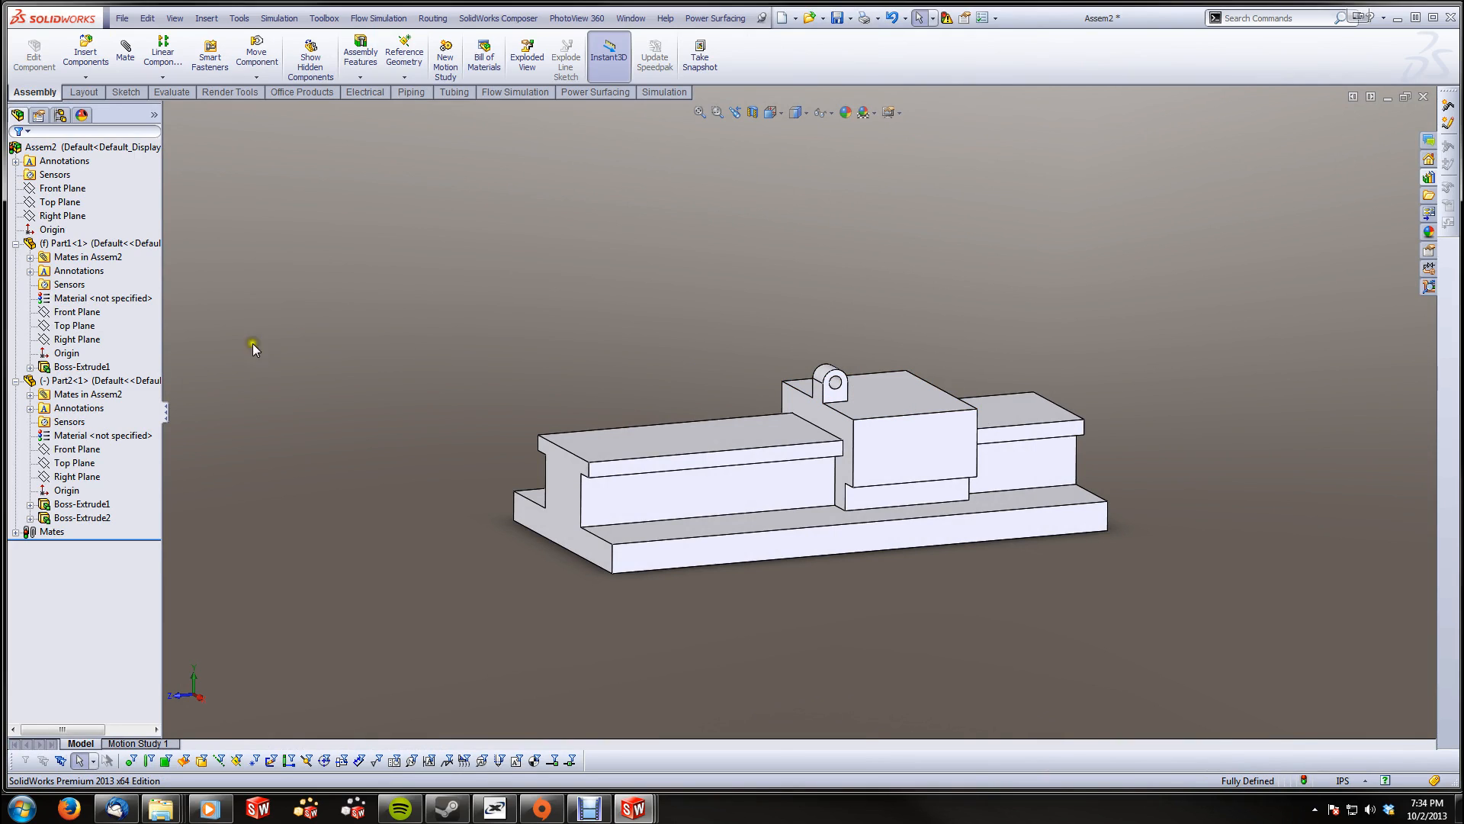
# Customize the component shortcut menu to include Replace Components and Form New Subassembly Here
pyautogui.rightClick(116, 384)
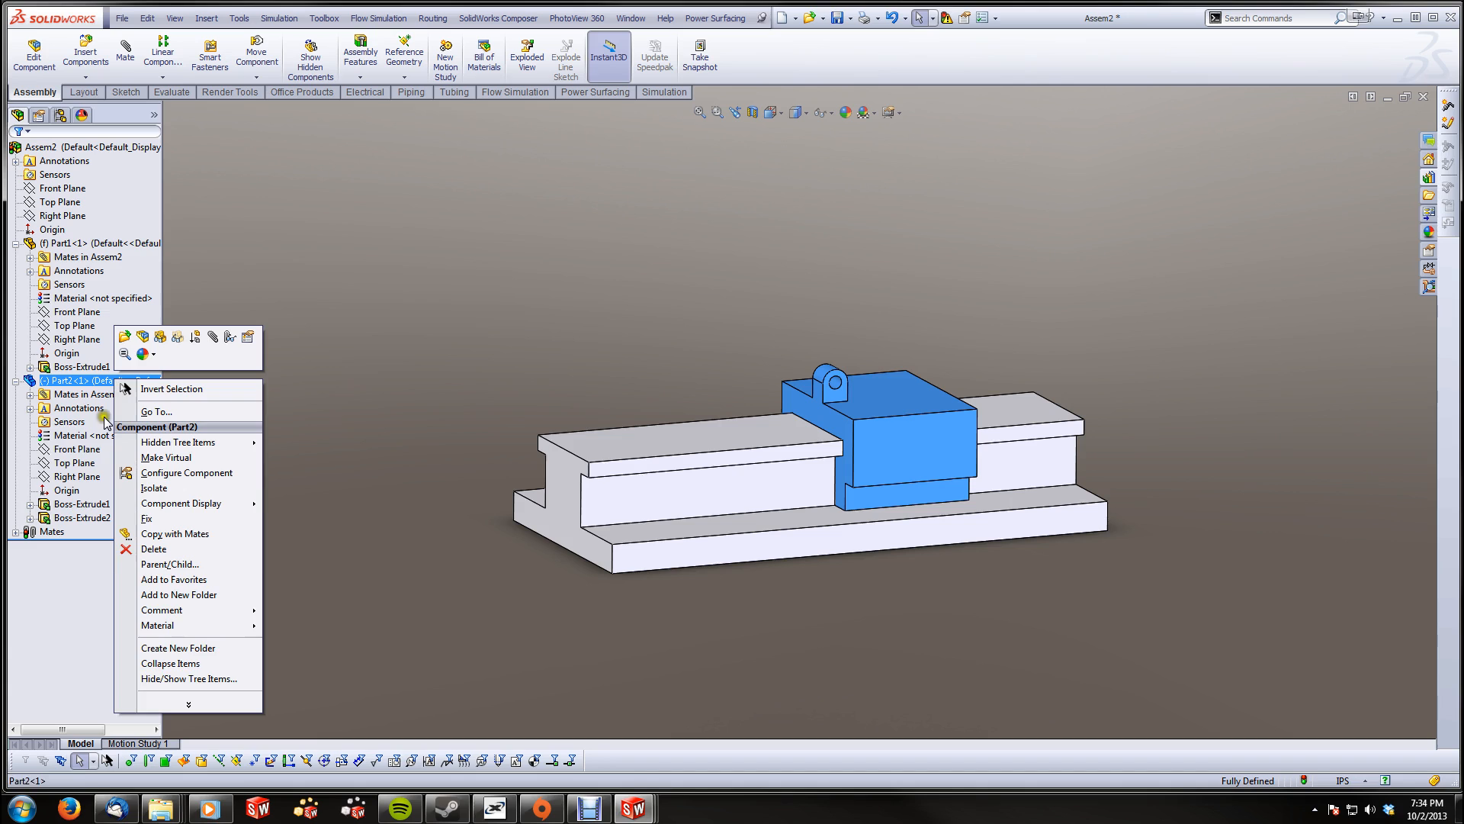
pyautogui.click(188, 704)
pyautogui.click(185, 807)
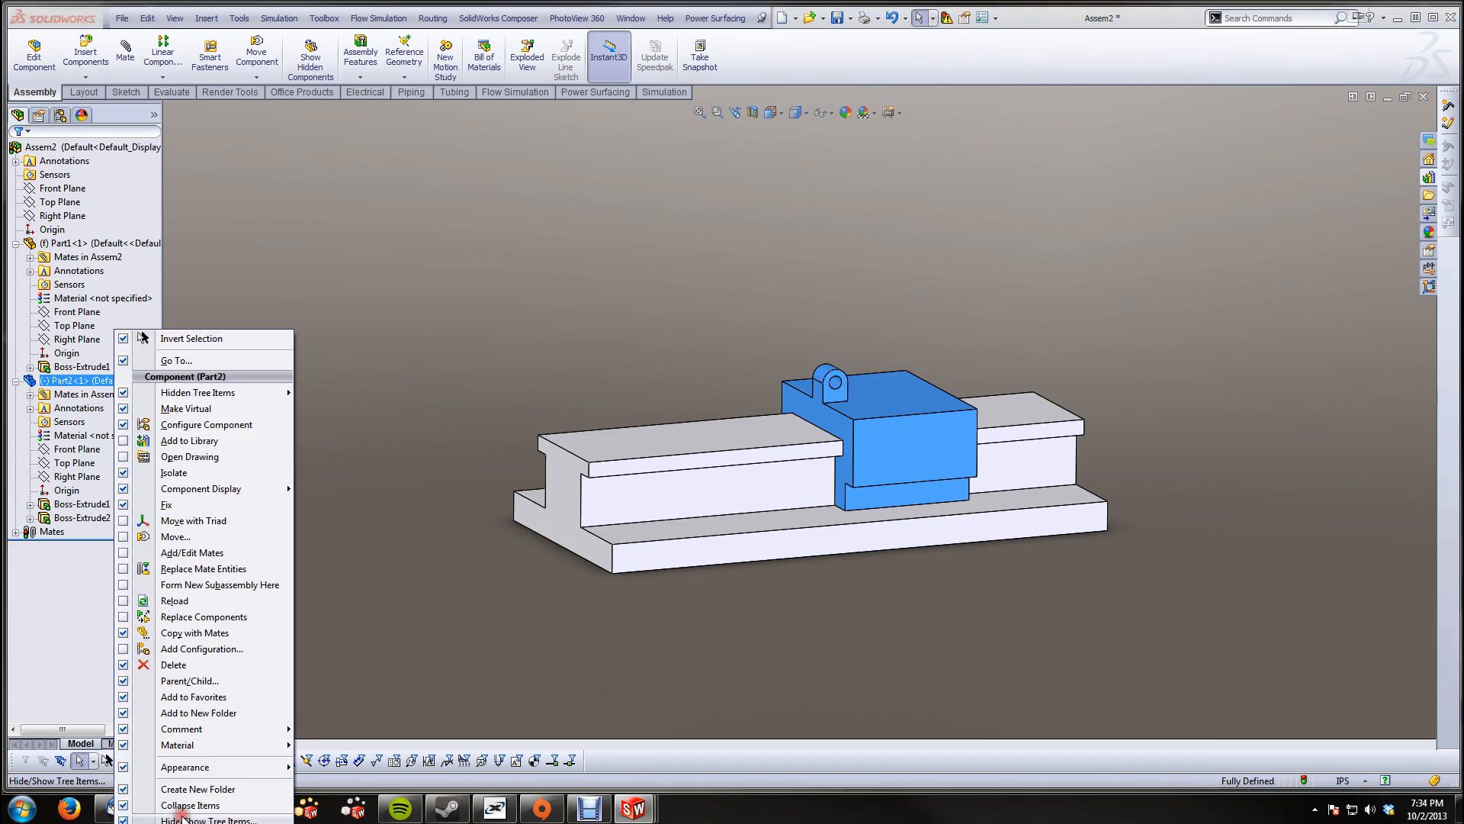
pyautogui.click(123, 617)
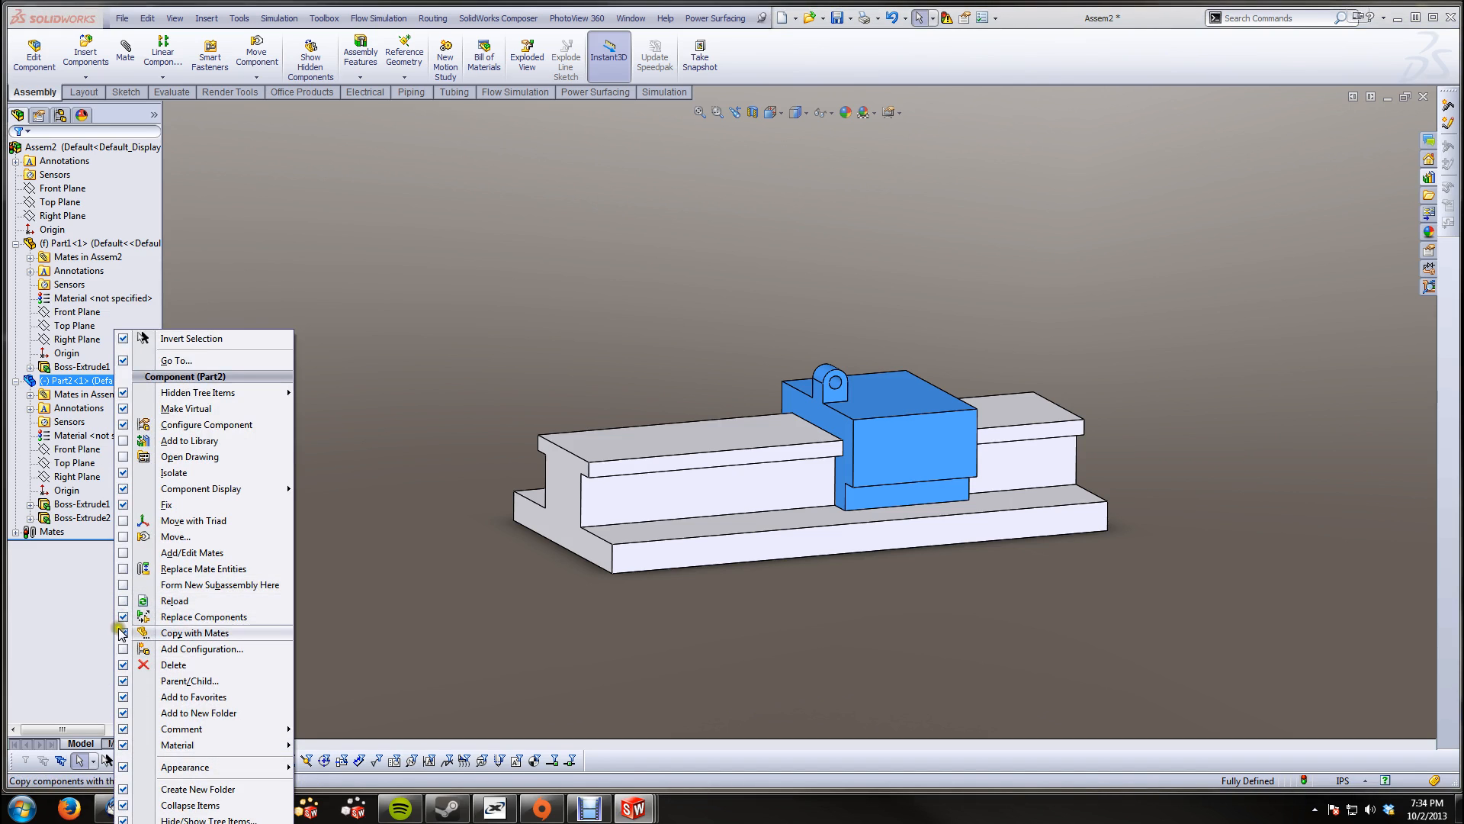
pyautogui.click(123, 585)
pyautogui.click(341, 601)
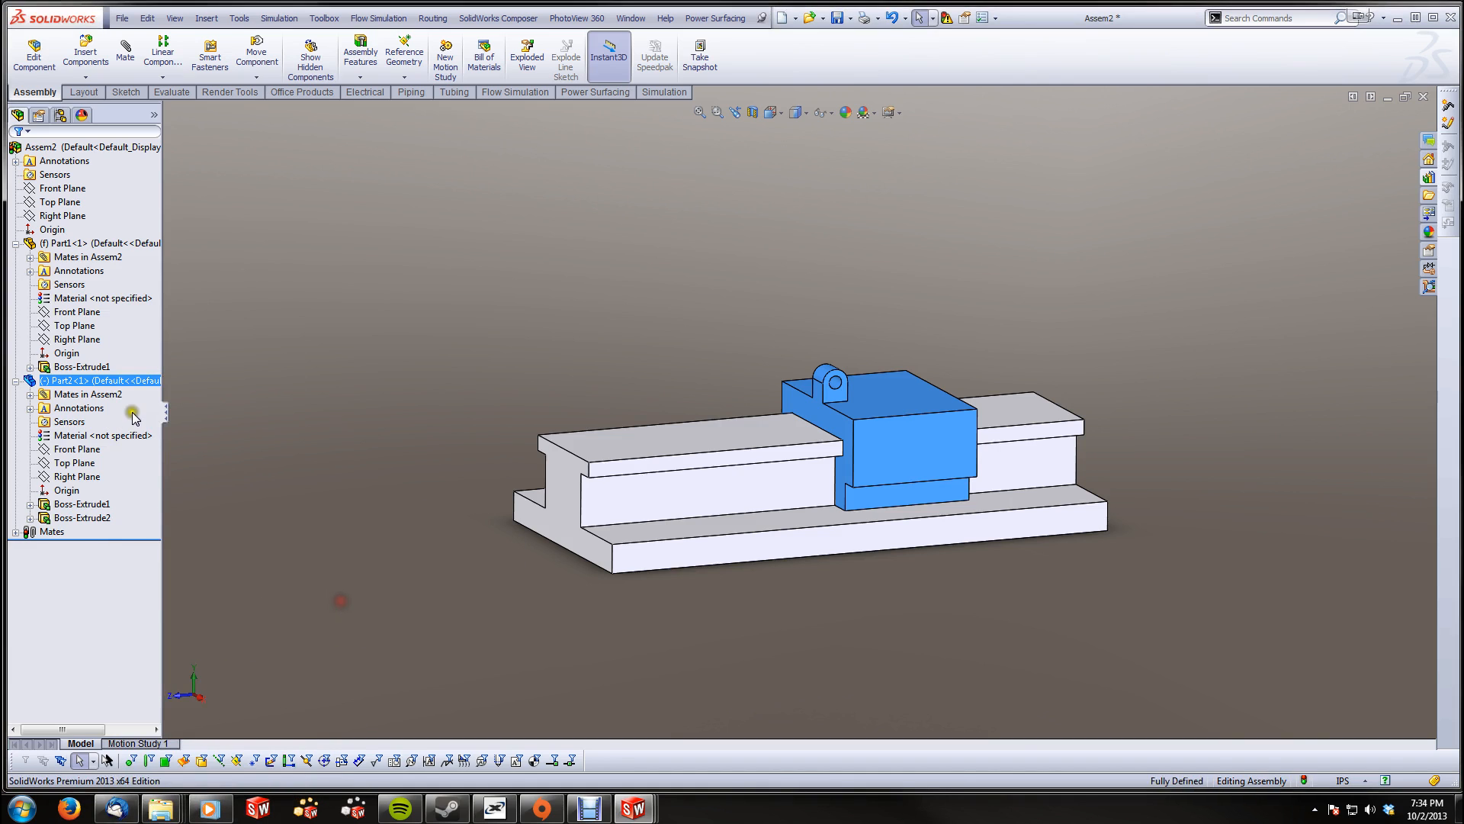
# Replace Part2 in Assem2 with the Assem3 assembly, re-attaching its mates, accept the mated entities and dismiss the error reports
pyautogui.rightClick(98, 383)
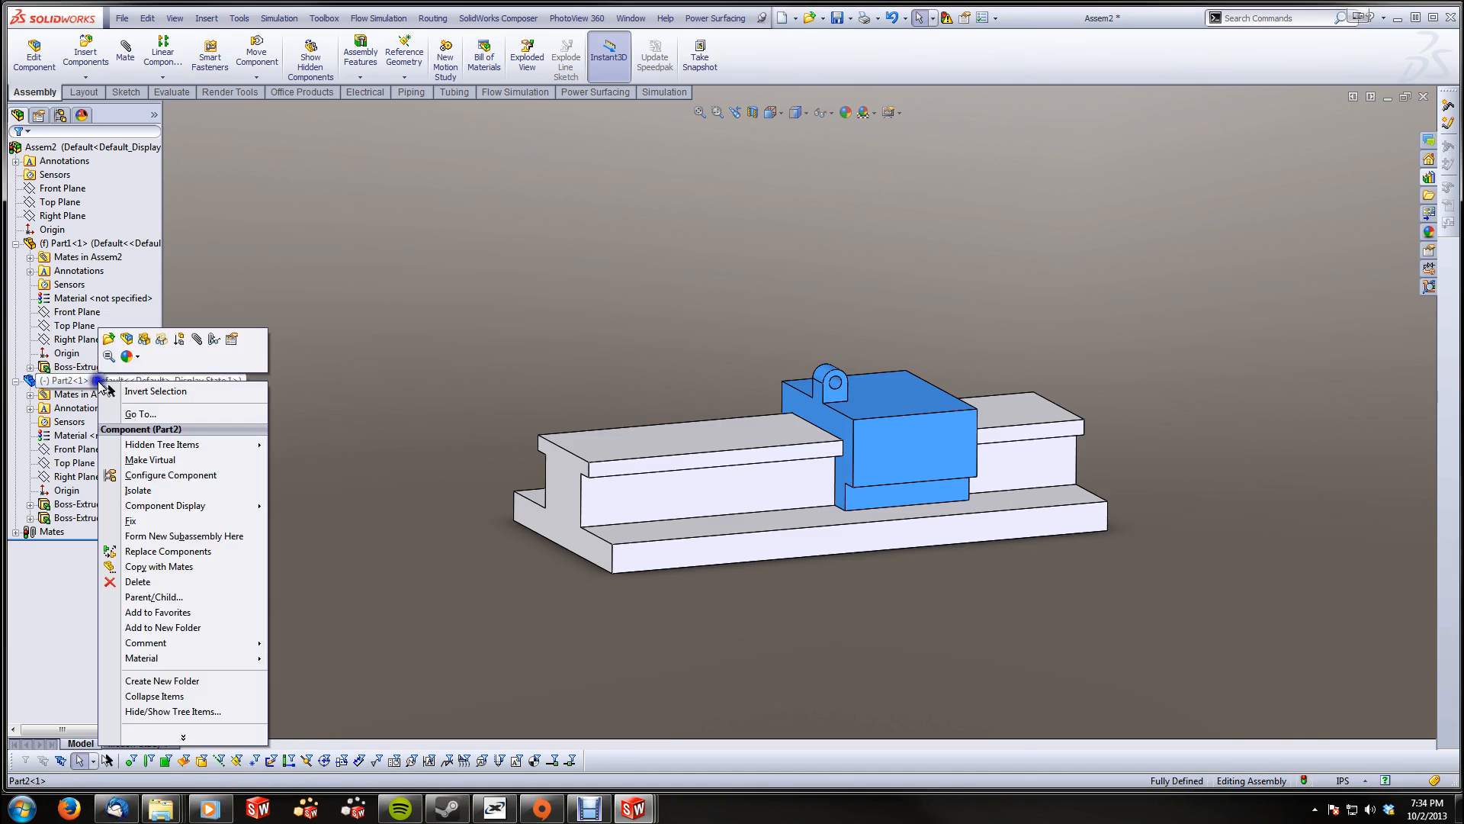
pyautogui.click(169, 551)
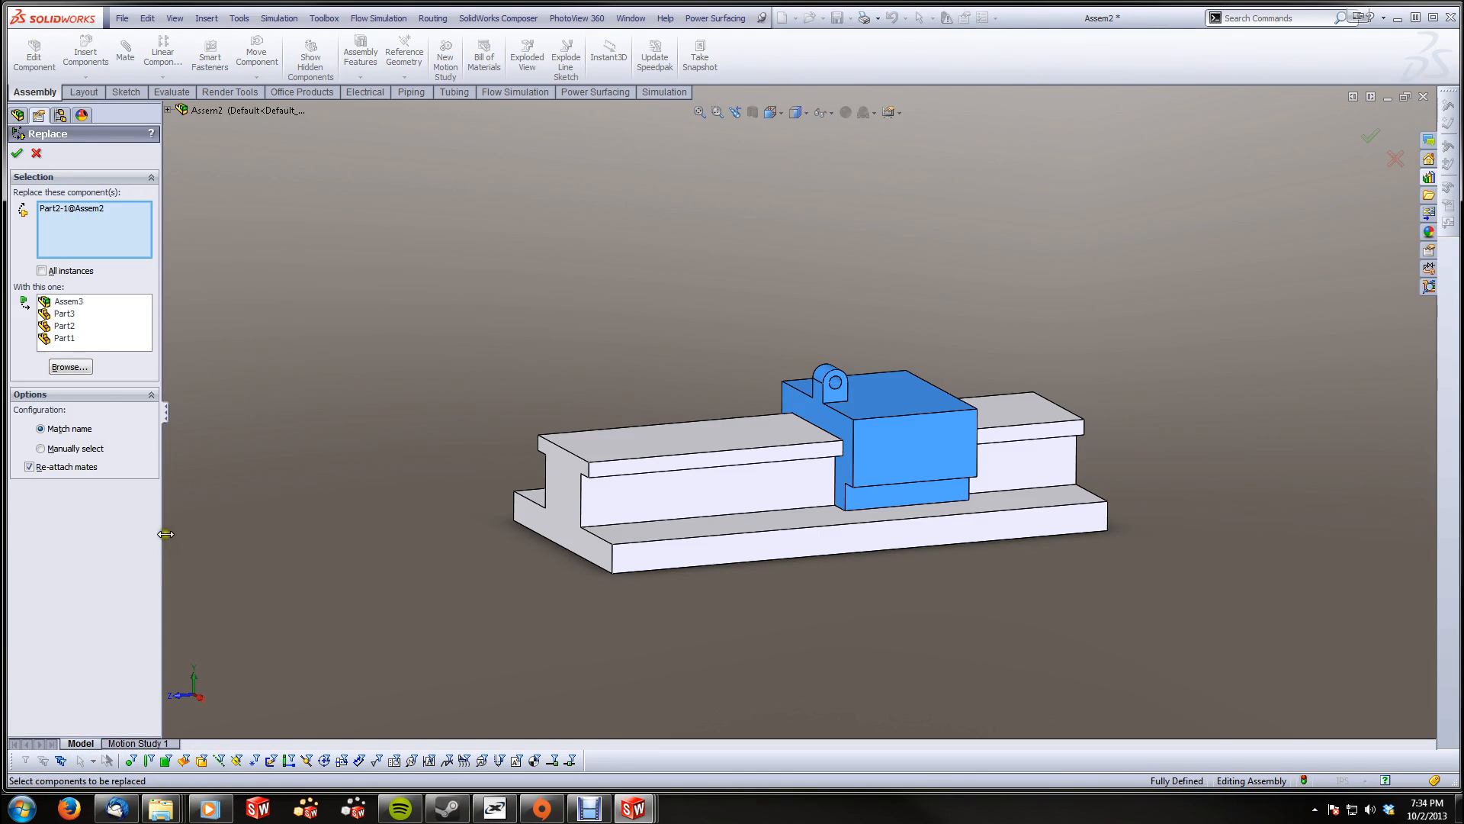
pyautogui.click(68, 302)
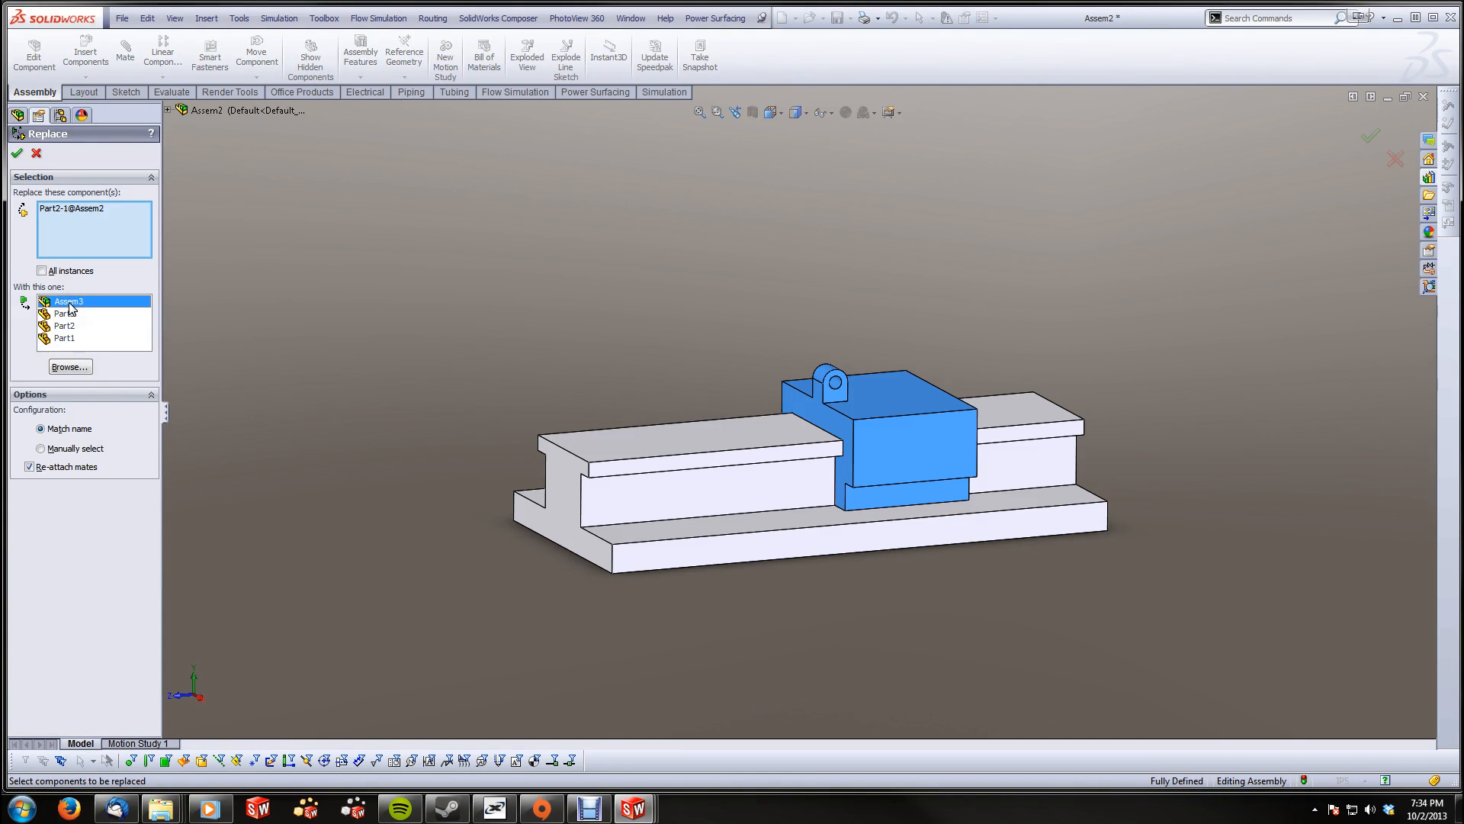
pyautogui.click(18, 153)
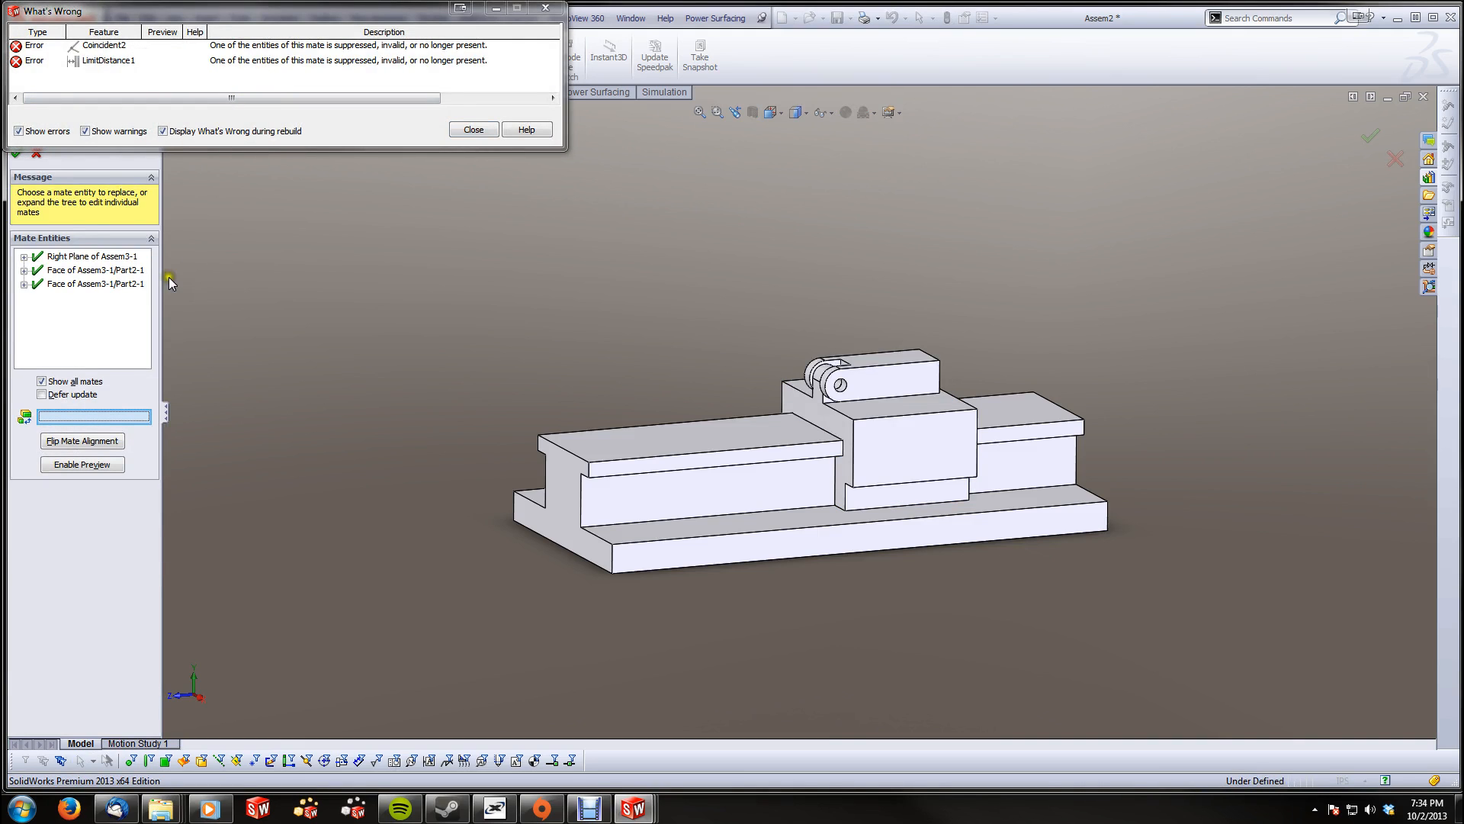
pyautogui.click(458, 131)
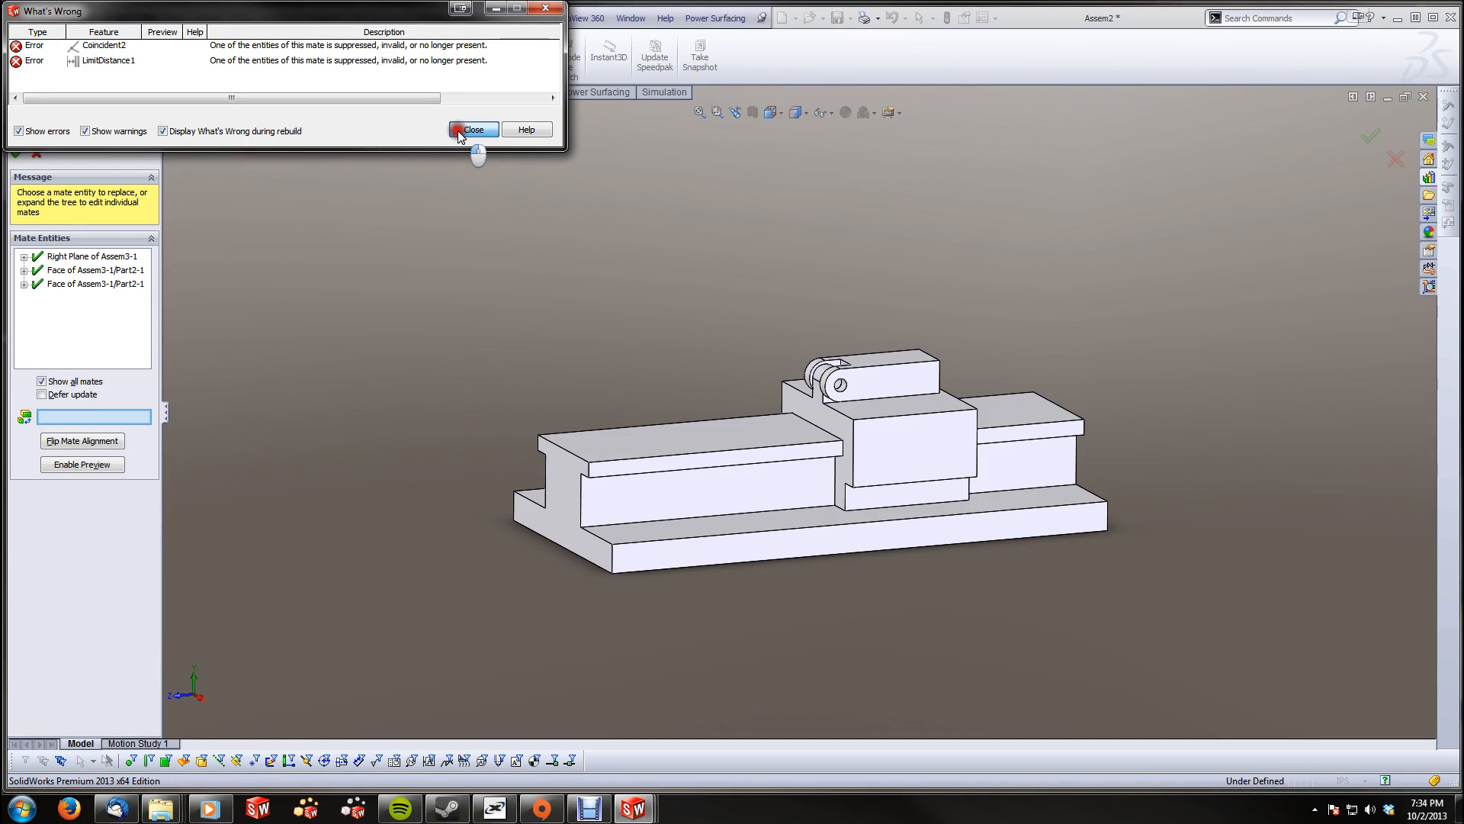
pyautogui.click(458, 131)
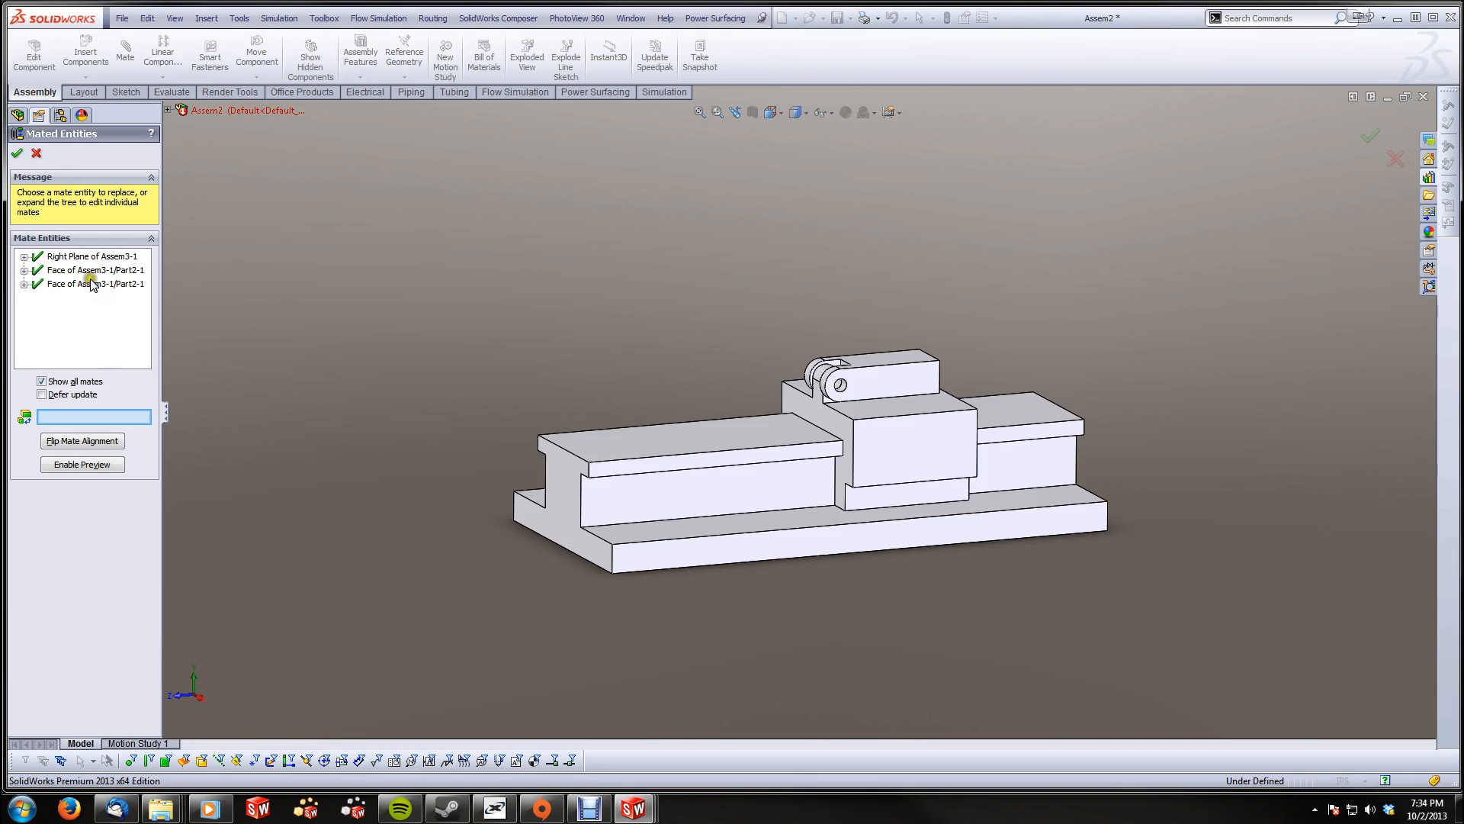
pyautogui.click(17, 152)
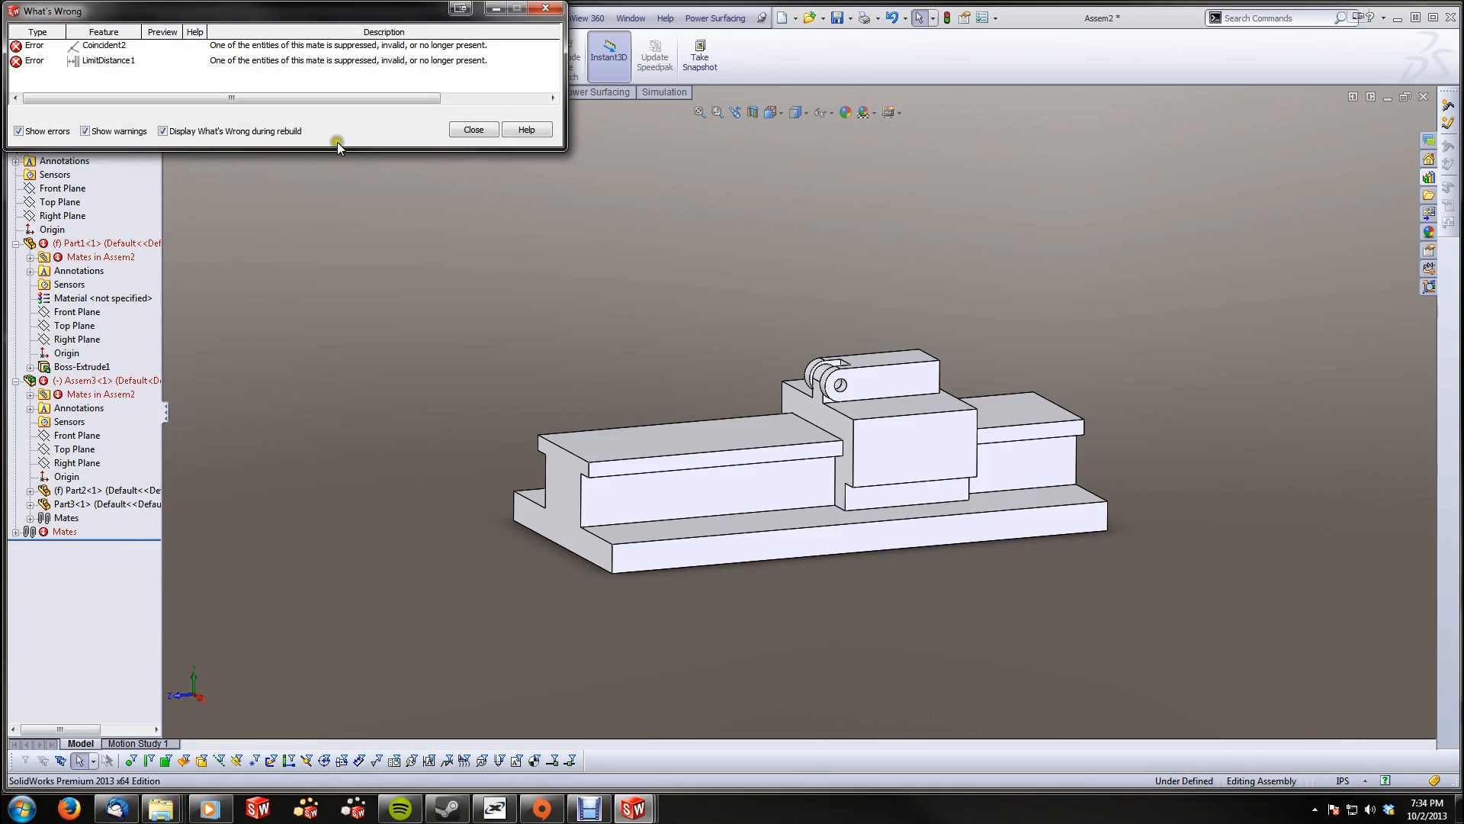
pyautogui.click(480, 131)
# Slide Assem3 to the far end of the rail, and reopen and re-accept its Coincident2 mate with the existing faces
pyautogui.moveTo(894, 400); pyautogui.dragTo(1291, 389)
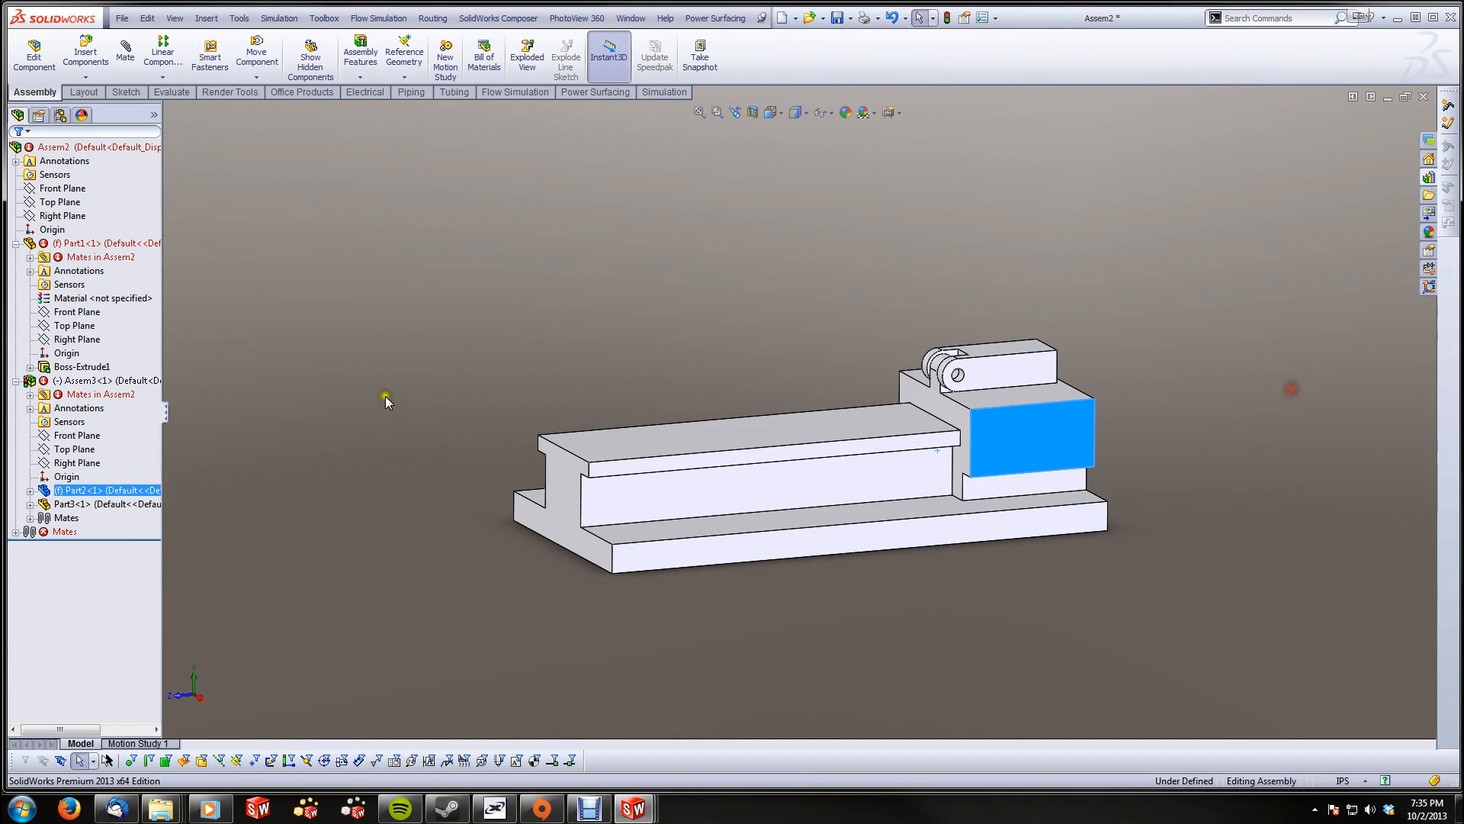
pyautogui.click(30, 394)
pyautogui.click(122, 421)
pyautogui.rightClick(125, 423)
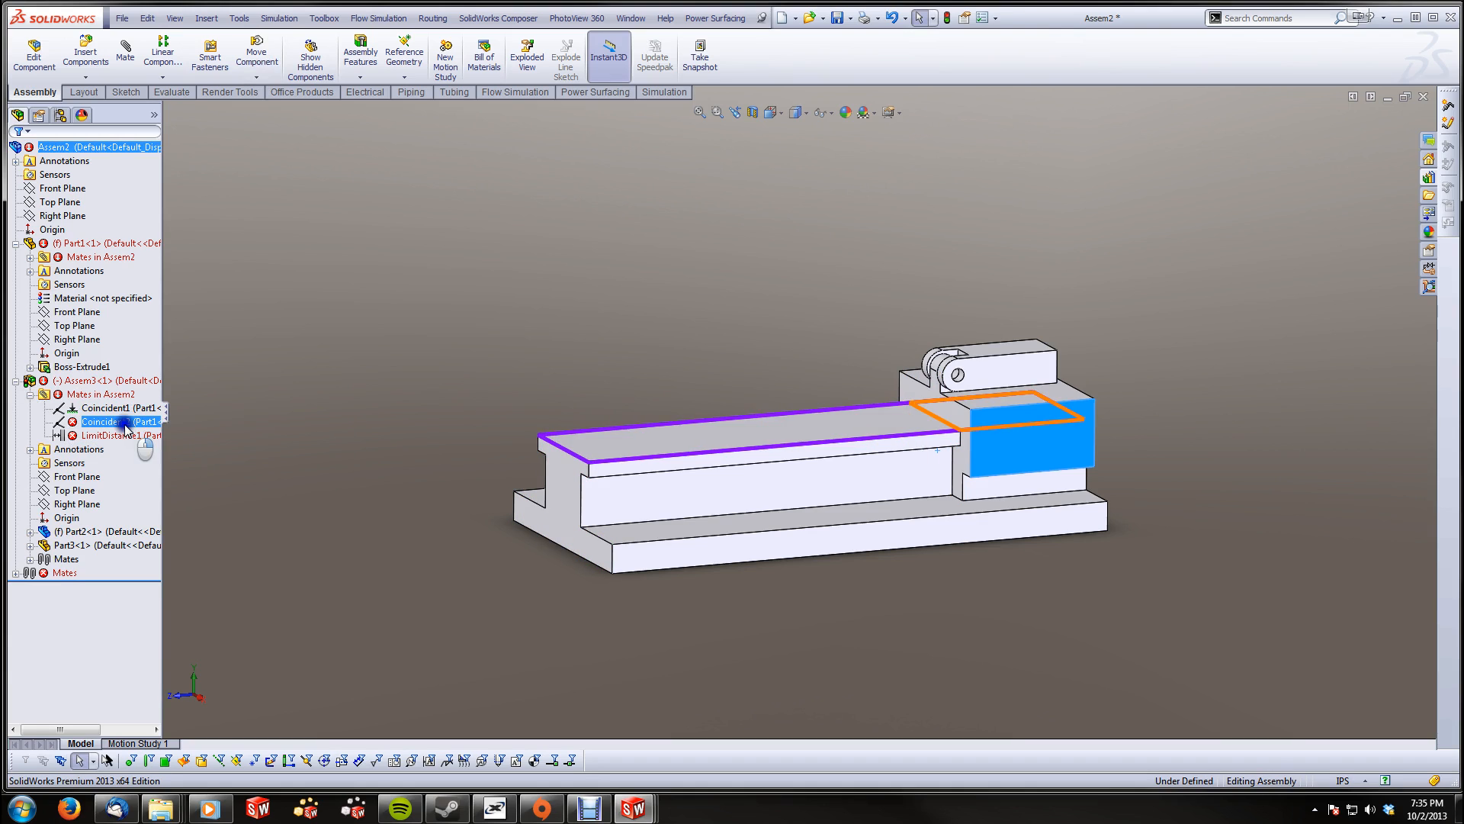
pyautogui.click(138, 380)
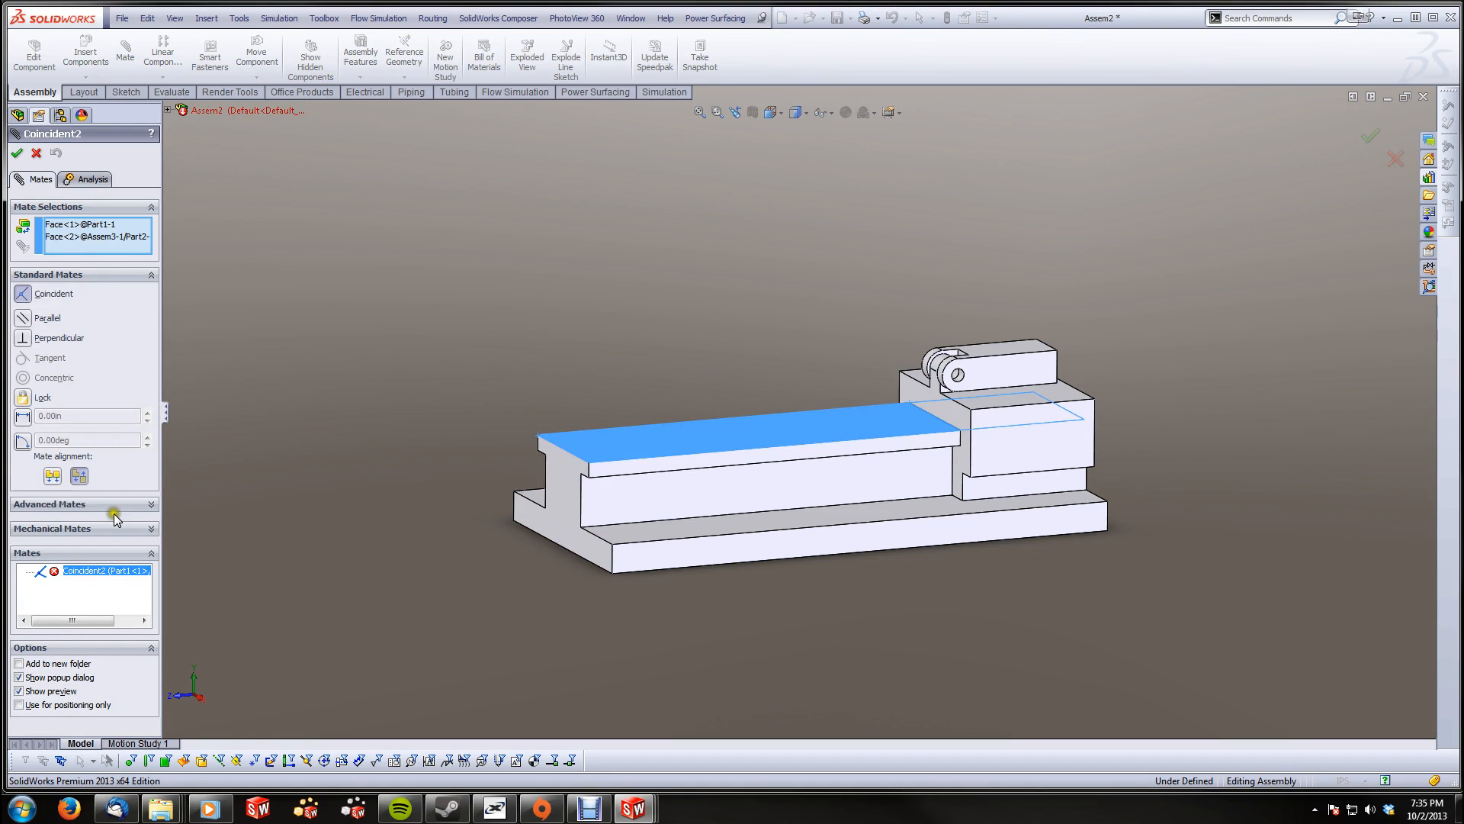
pyautogui.click(17, 154)
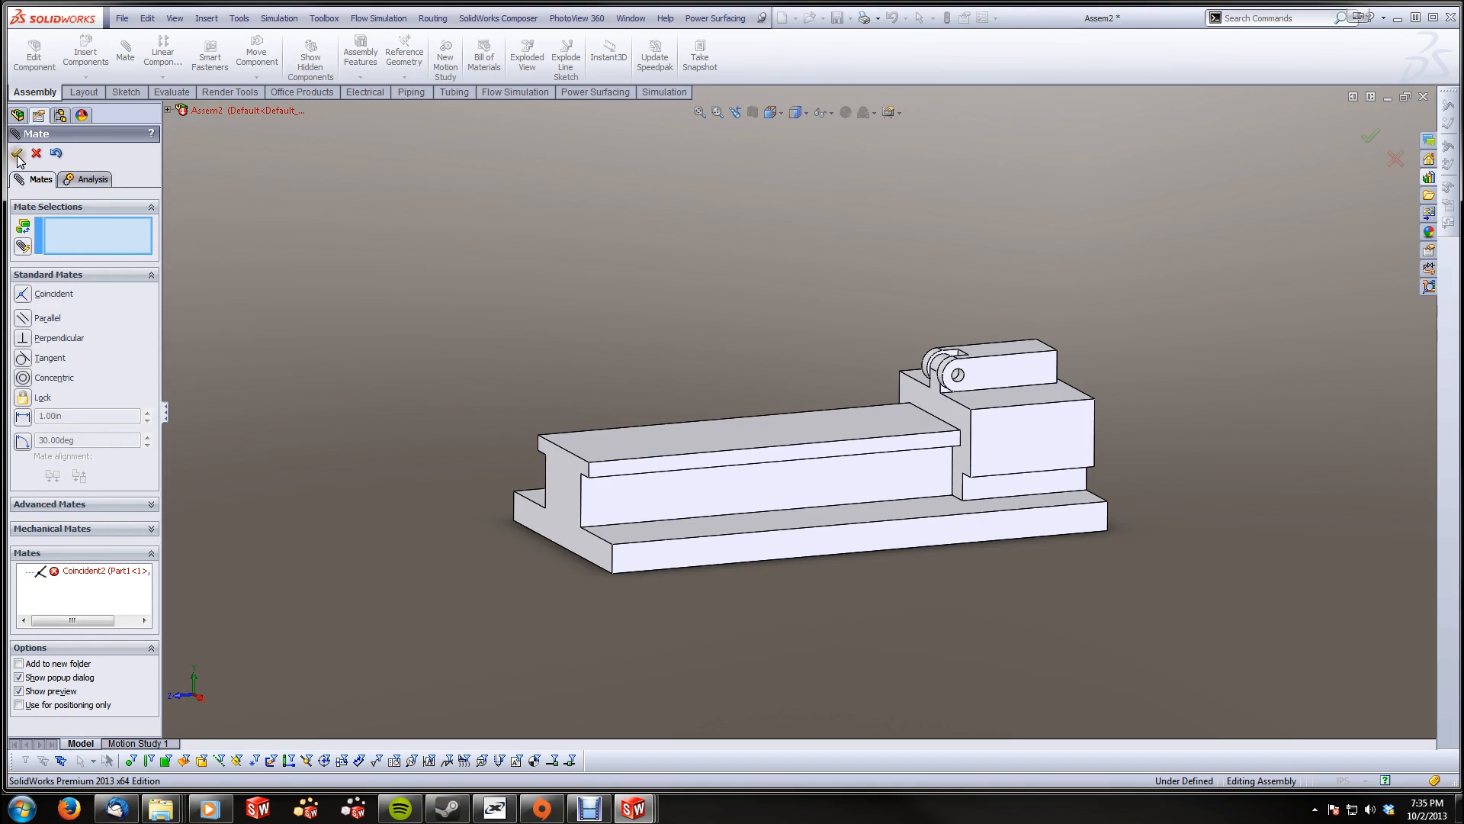
pyautogui.click(17, 154)
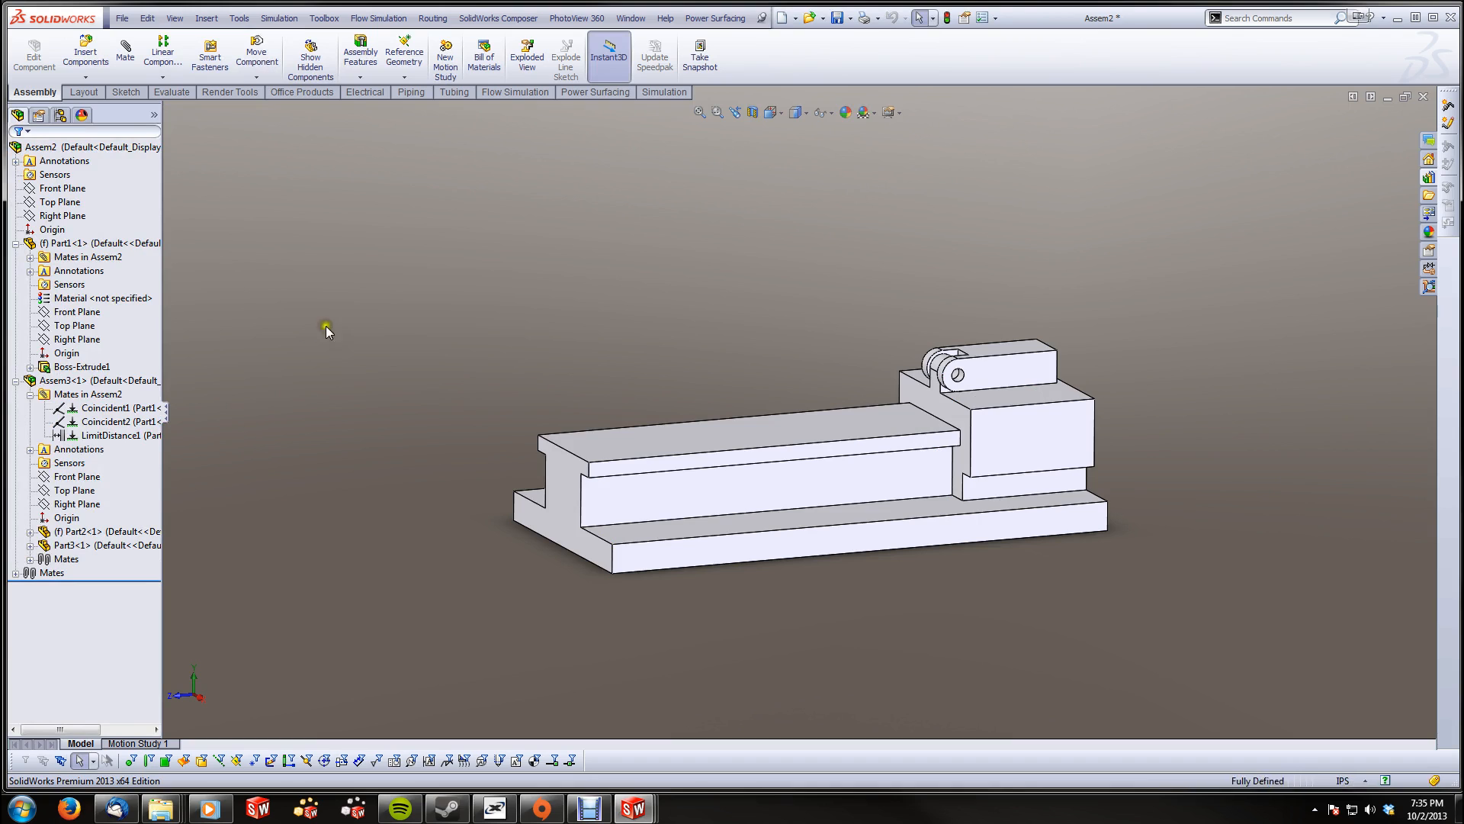
# Slide the Assem3 subassembly back and forth along the rail and try to swing Part3 about its hinge
pyautogui.click(509, 225)
pyautogui.moveTo(1022, 422); pyautogui.dragTo(1098, 402)
pyautogui.click(805, 288)
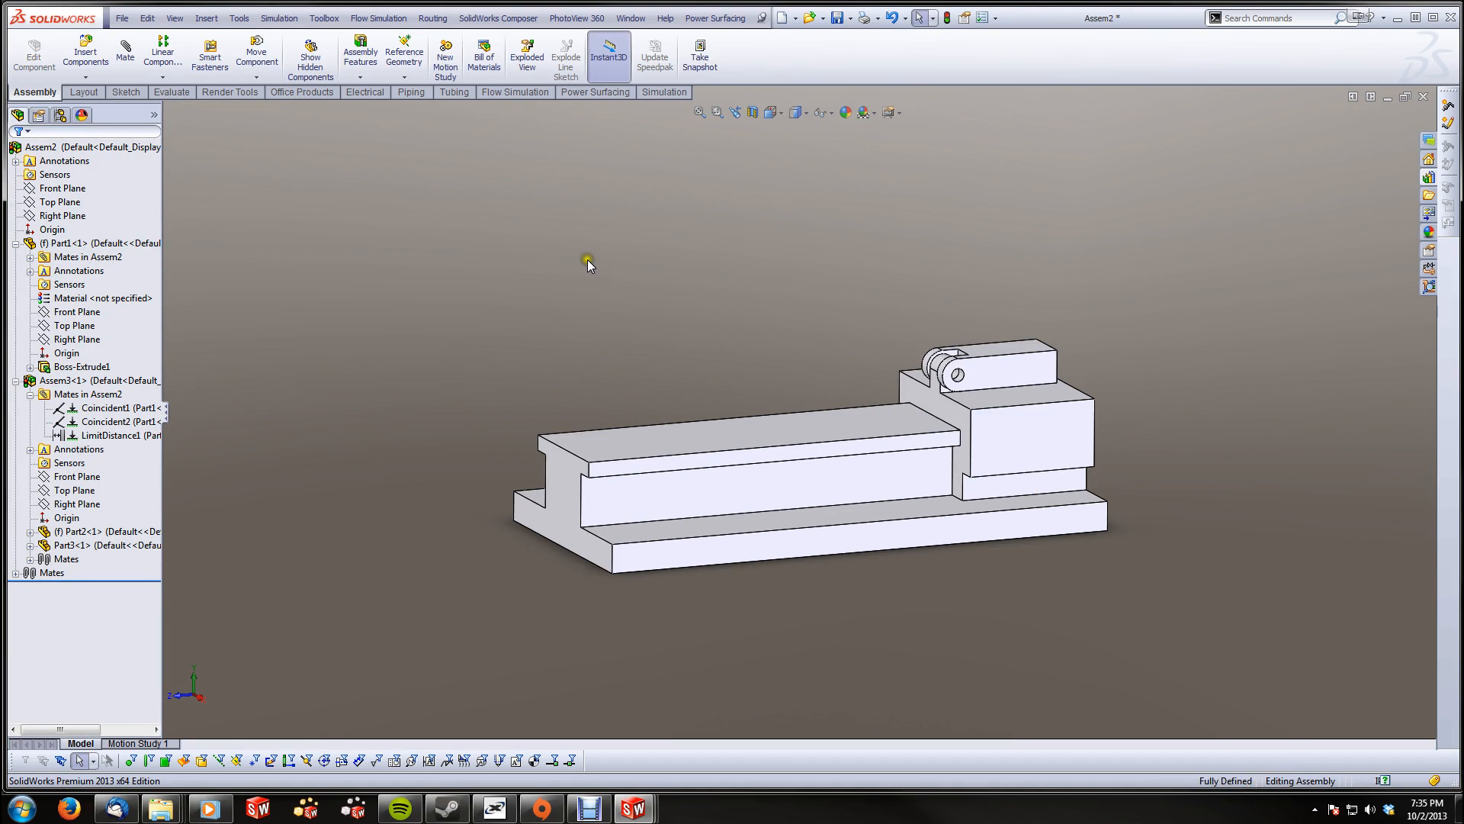
pyautogui.click(397, 263)
pyautogui.moveTo(1028, 359); pyautogui.dragTo(758, 343)
pyautogui.scroll(-2, 680, 395)
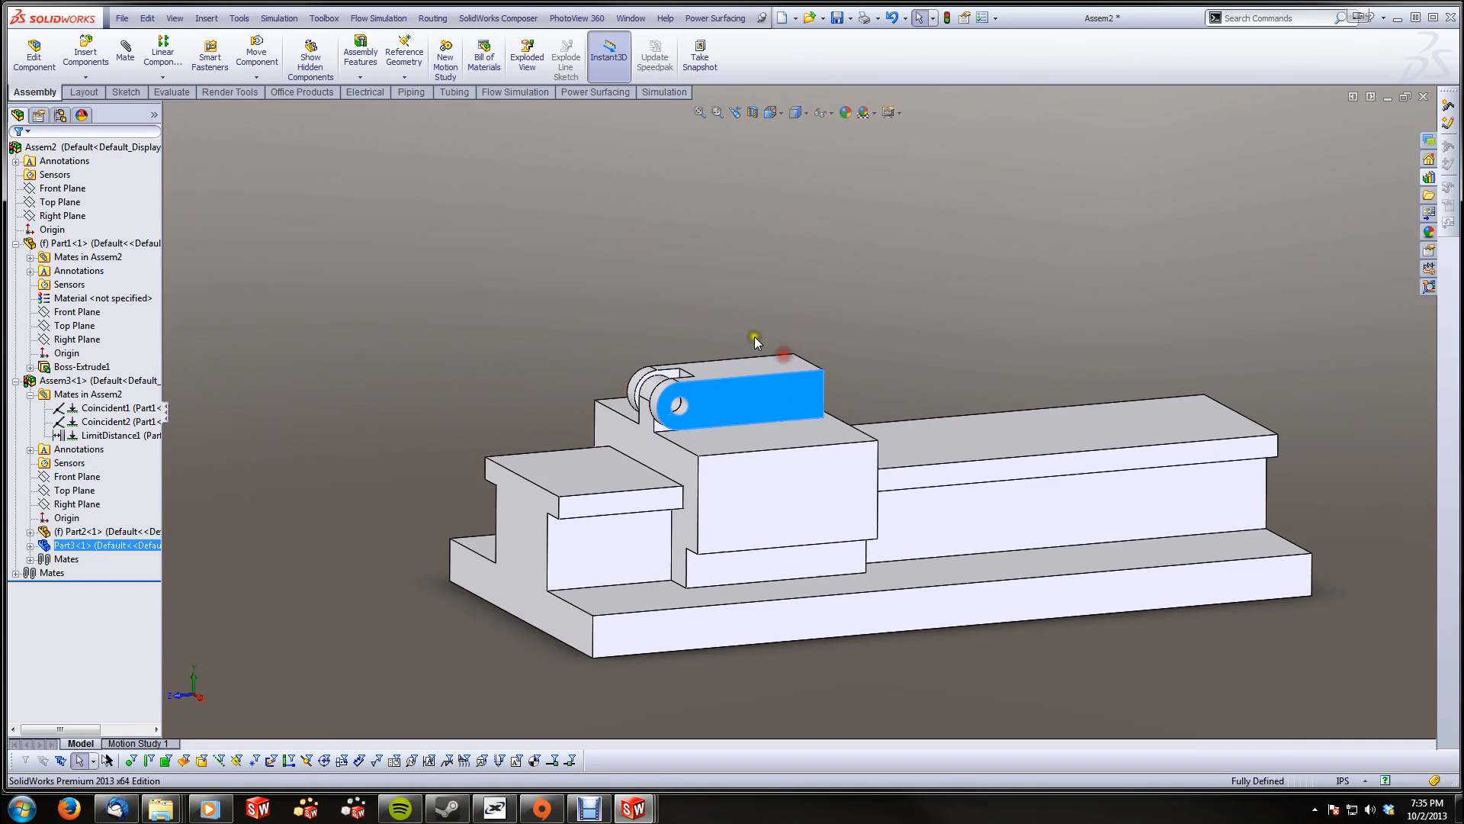
pyautogui.click(674, 246)
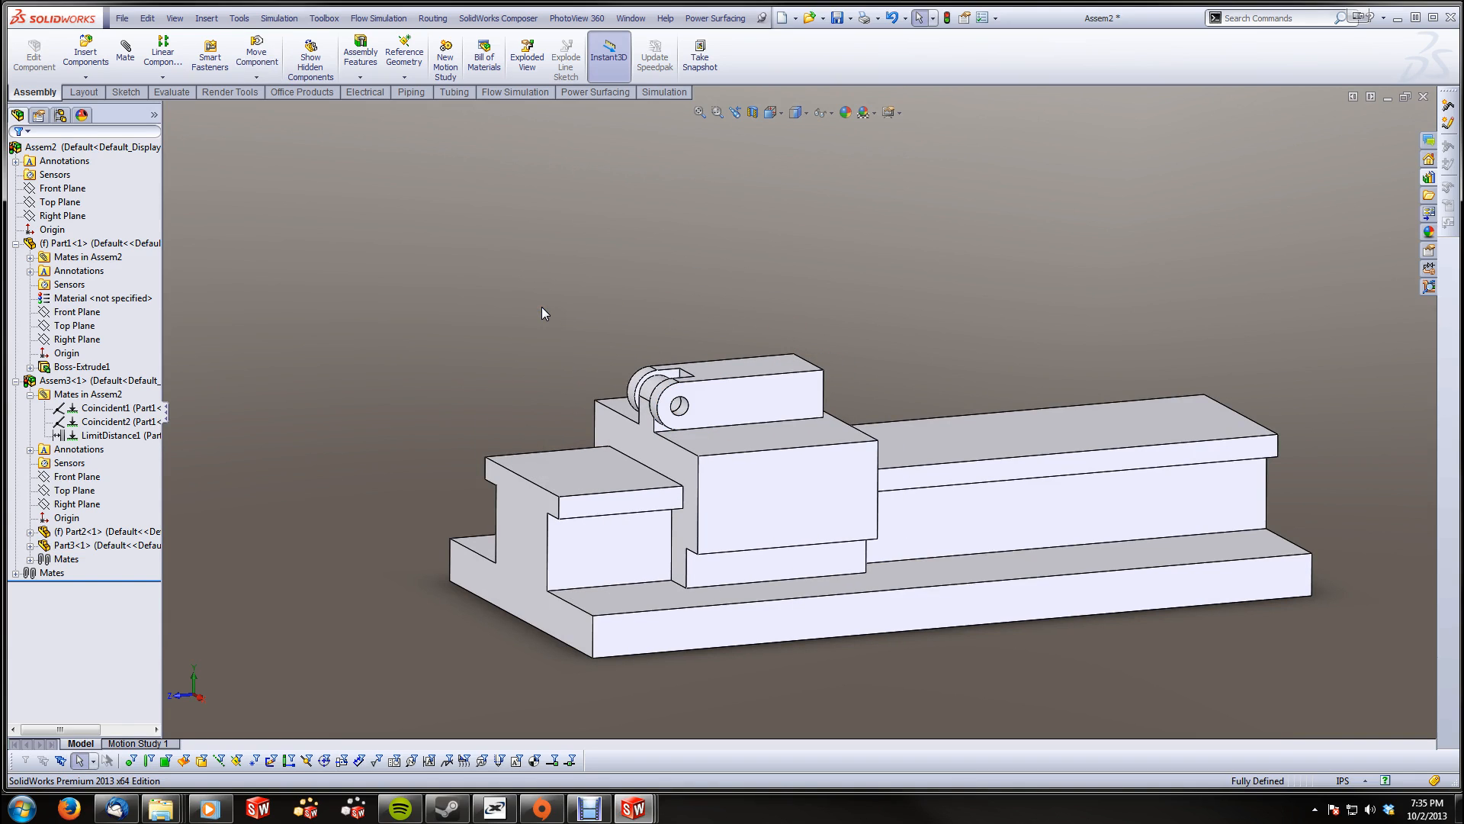
pyautogui.moveTo(771, 399); pyautogui.dragTo(876, 386)
pyautogui.click(633, 296)
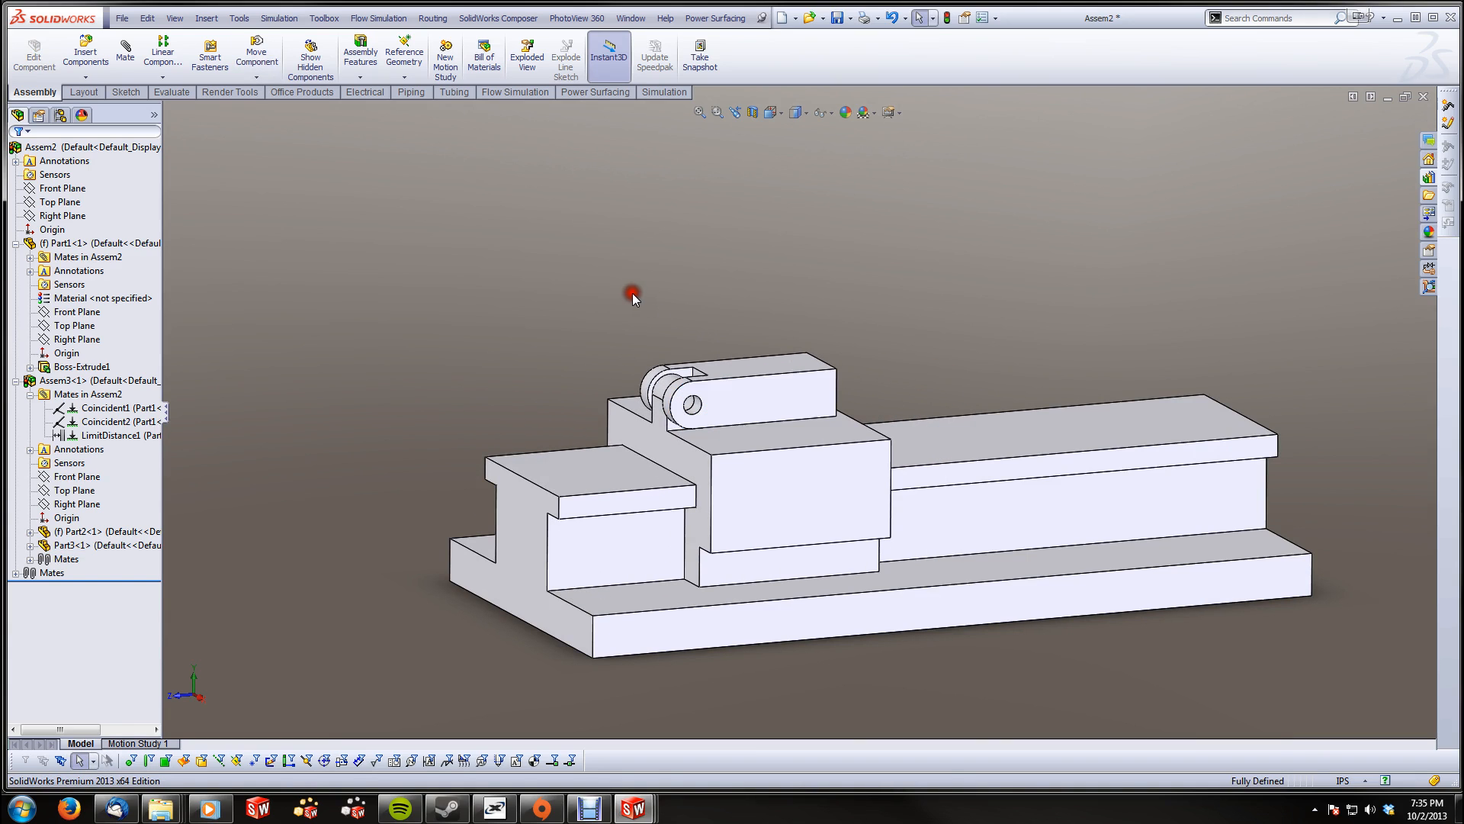
# Set the Assem3 component to solve as Flexible in its component properties
pyautogui.rightClick(88, 382)
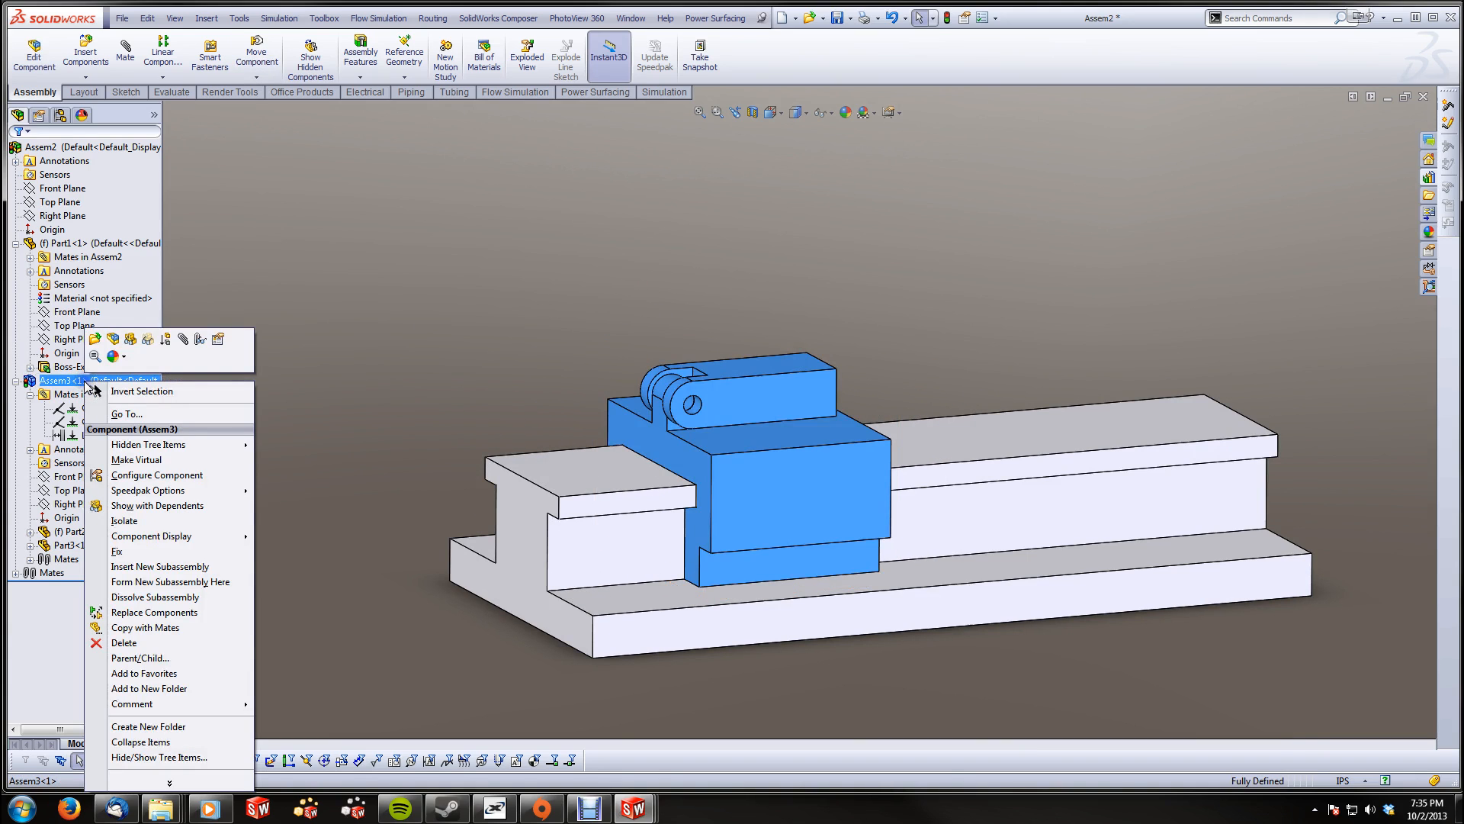
pyautogui.click(218, 338)
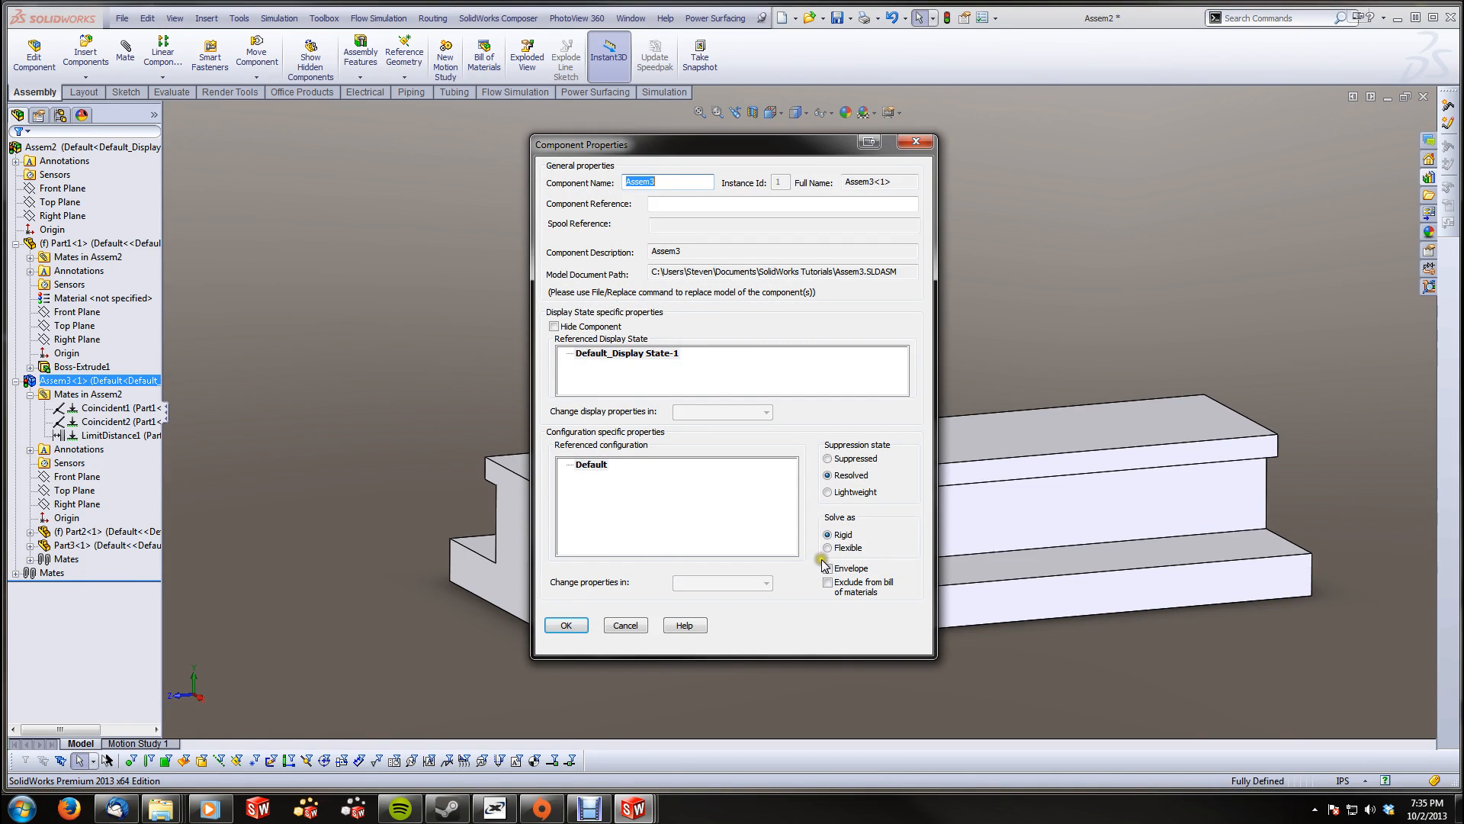
pyautogui.click(827, 548)
pyautogui.click(570, 623)
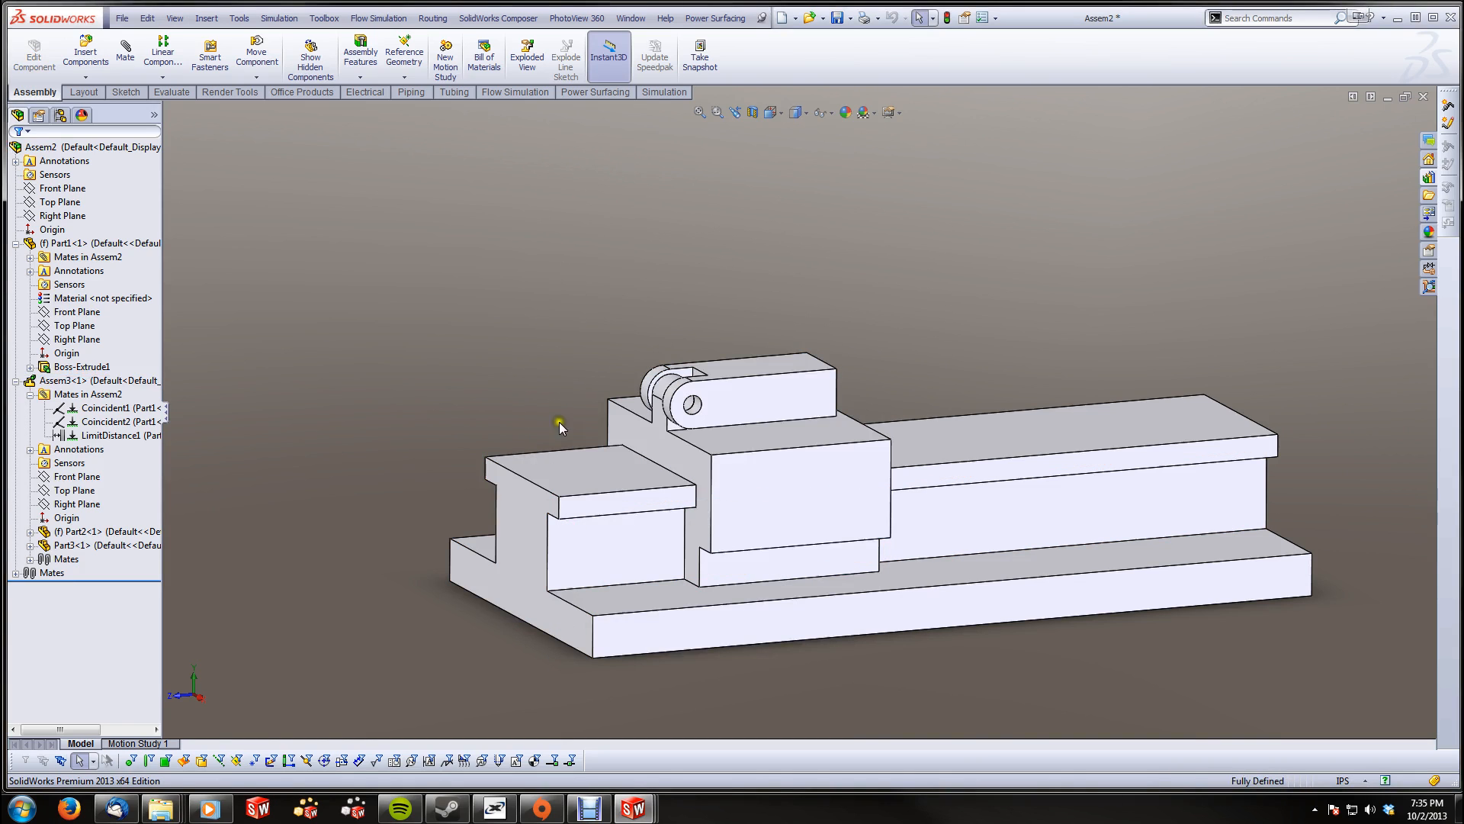
# Move Part3 to test its hinge motion and slide the block to the far end of the rail
pyautogui.moveTo(751, 405); pyautogui.dragTo(784, 375)
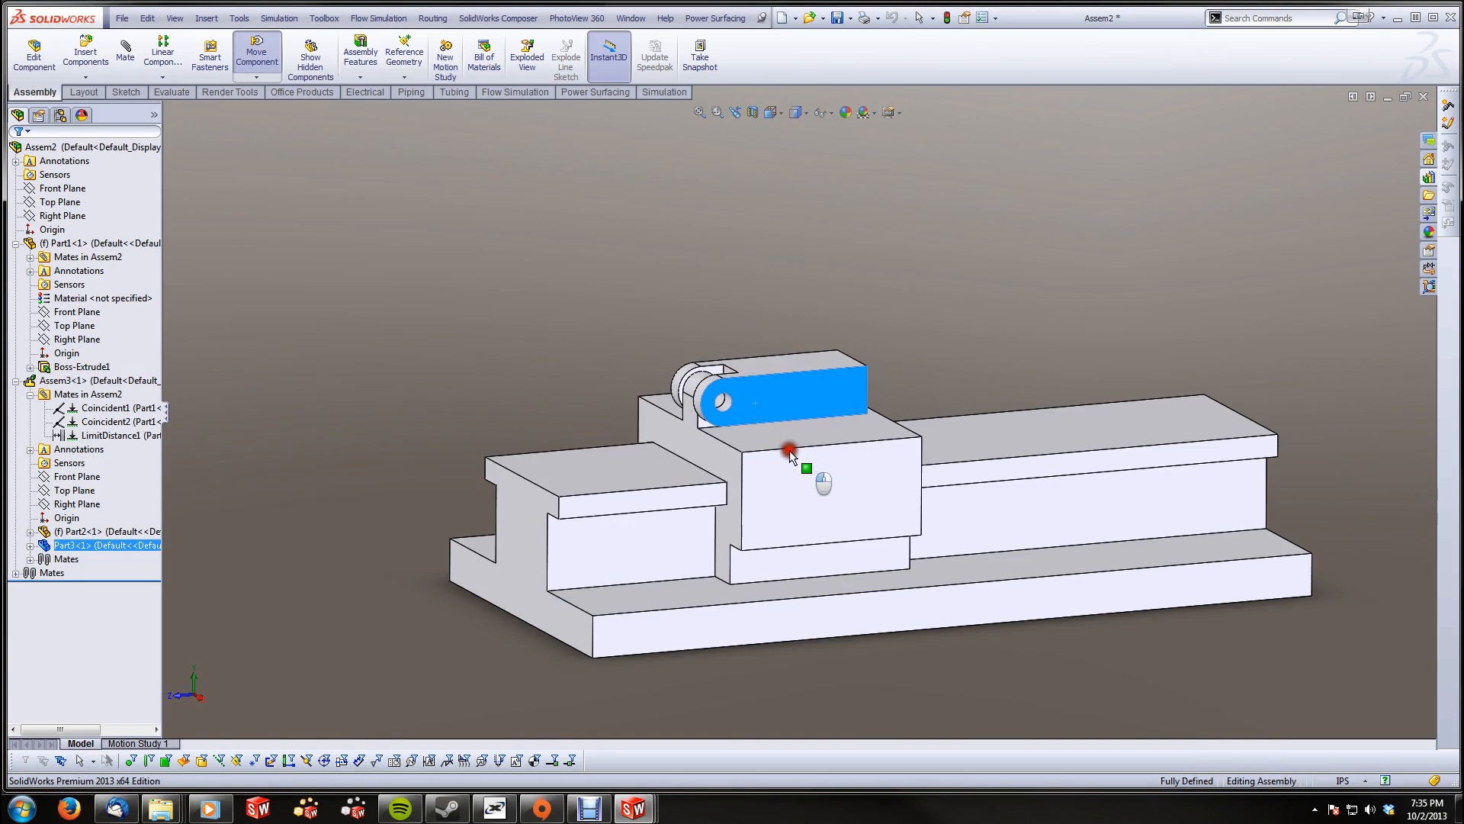
pyautogui.moveTo(789, 450); pyautogui.dragTo(1344, 496)
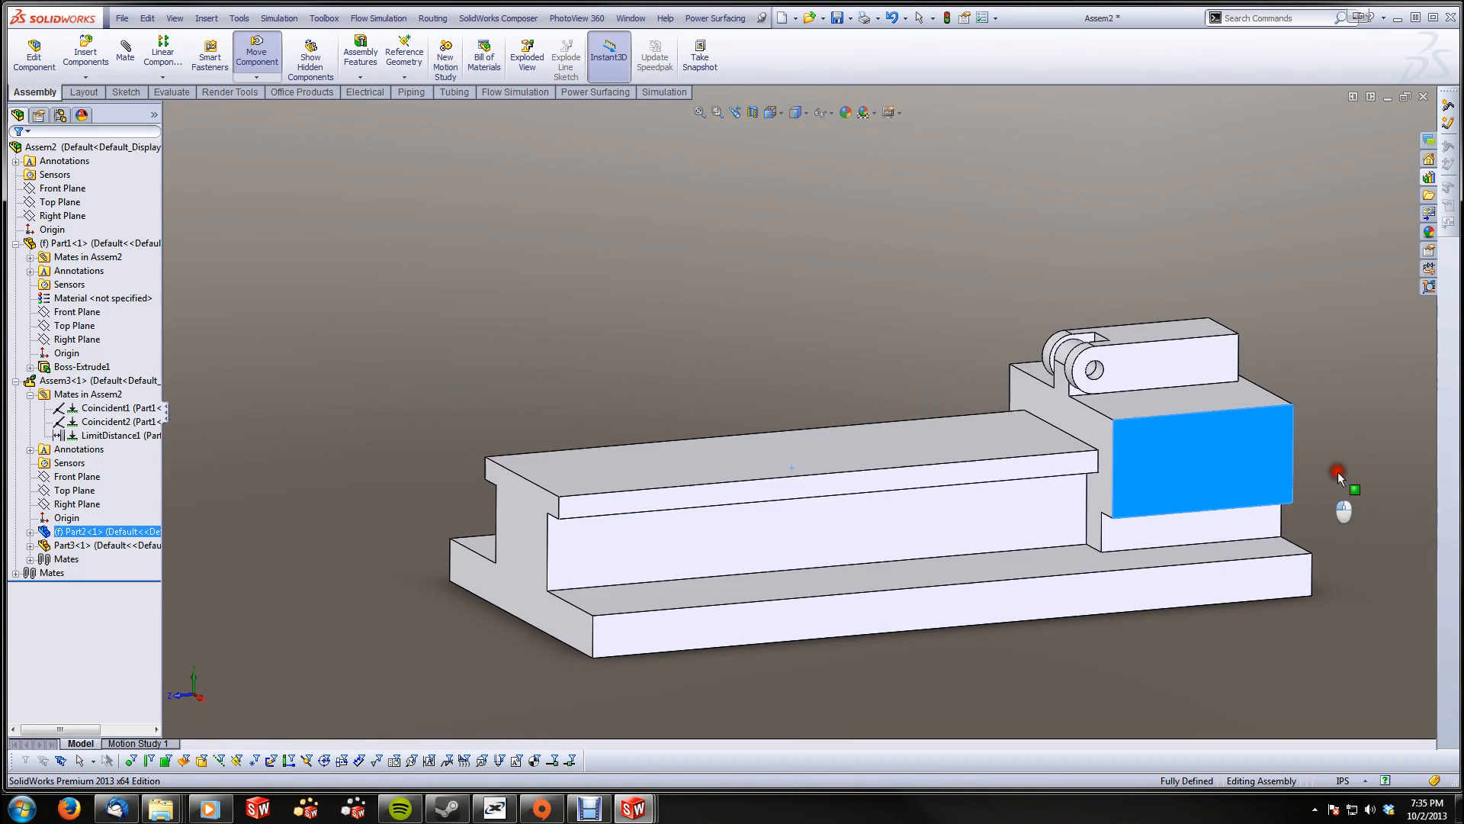
pyautogui.click(963, 268)
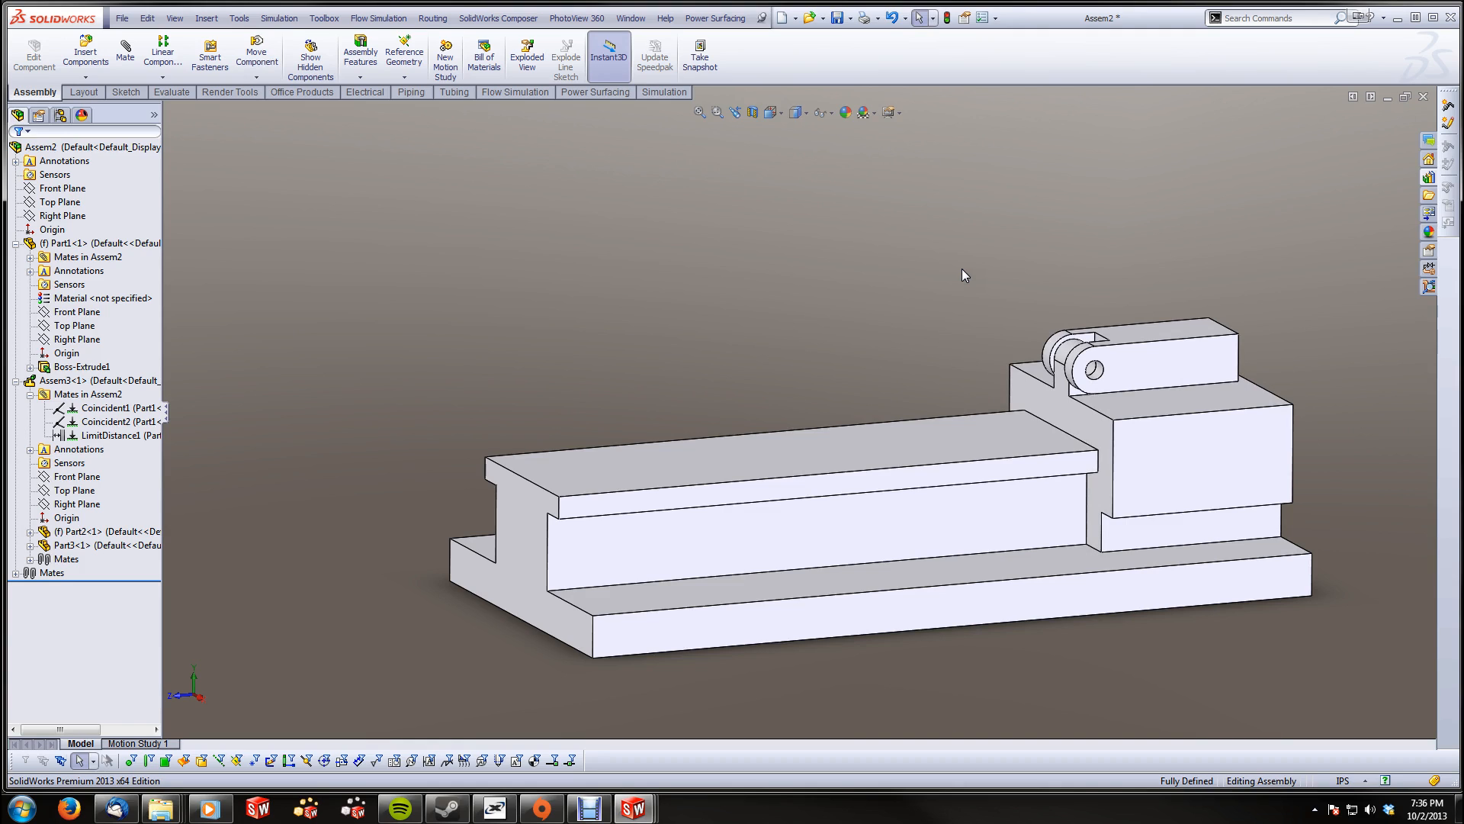
pyautogui.click(606, 813)
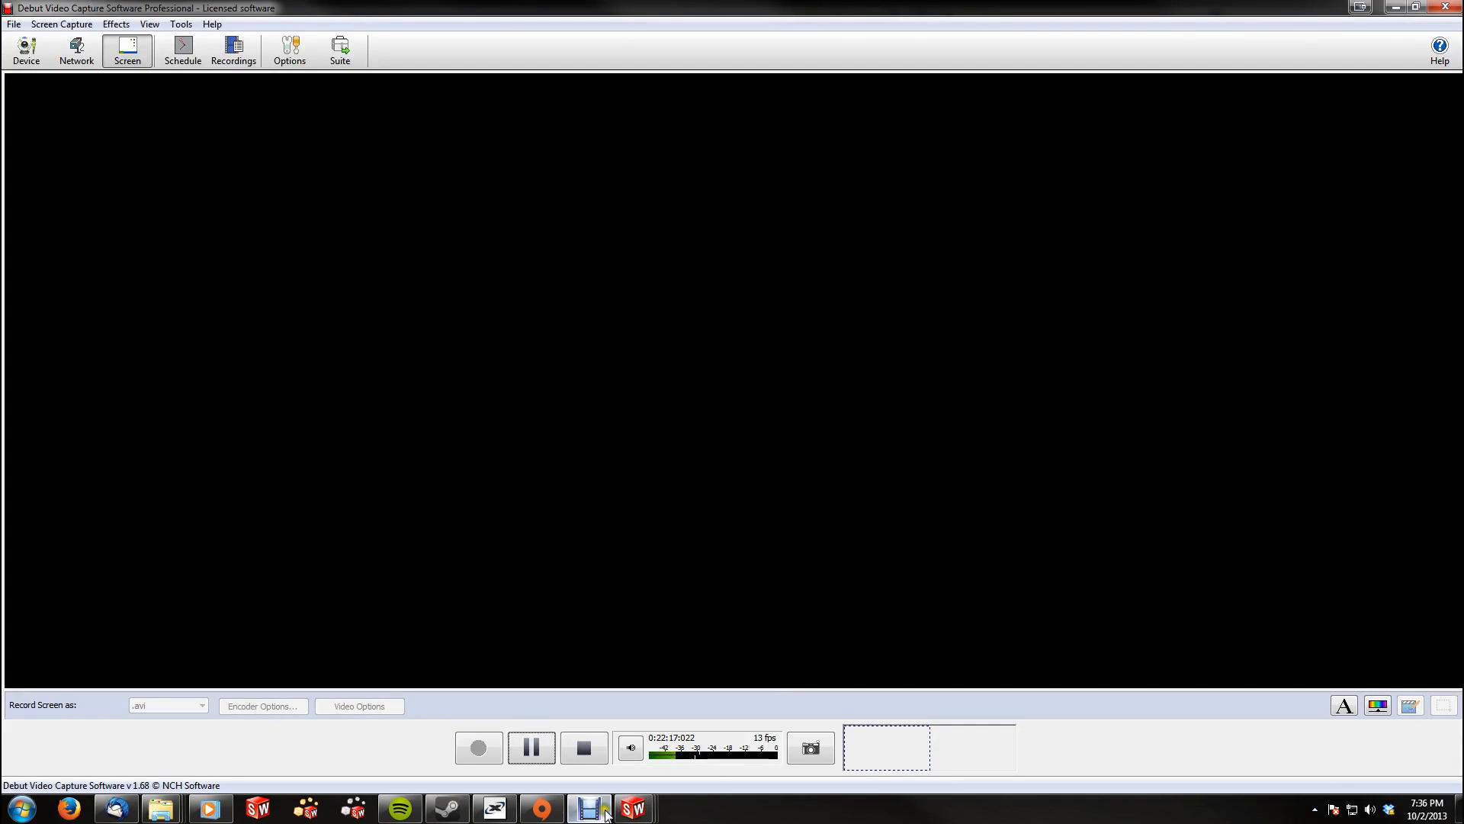
# Switch from the screen recorder to the Assem2 assembly in SolidWorks and open its Motion Study 1
pyautogui.click(1396, 7)
pyautogui.click(843, 288)
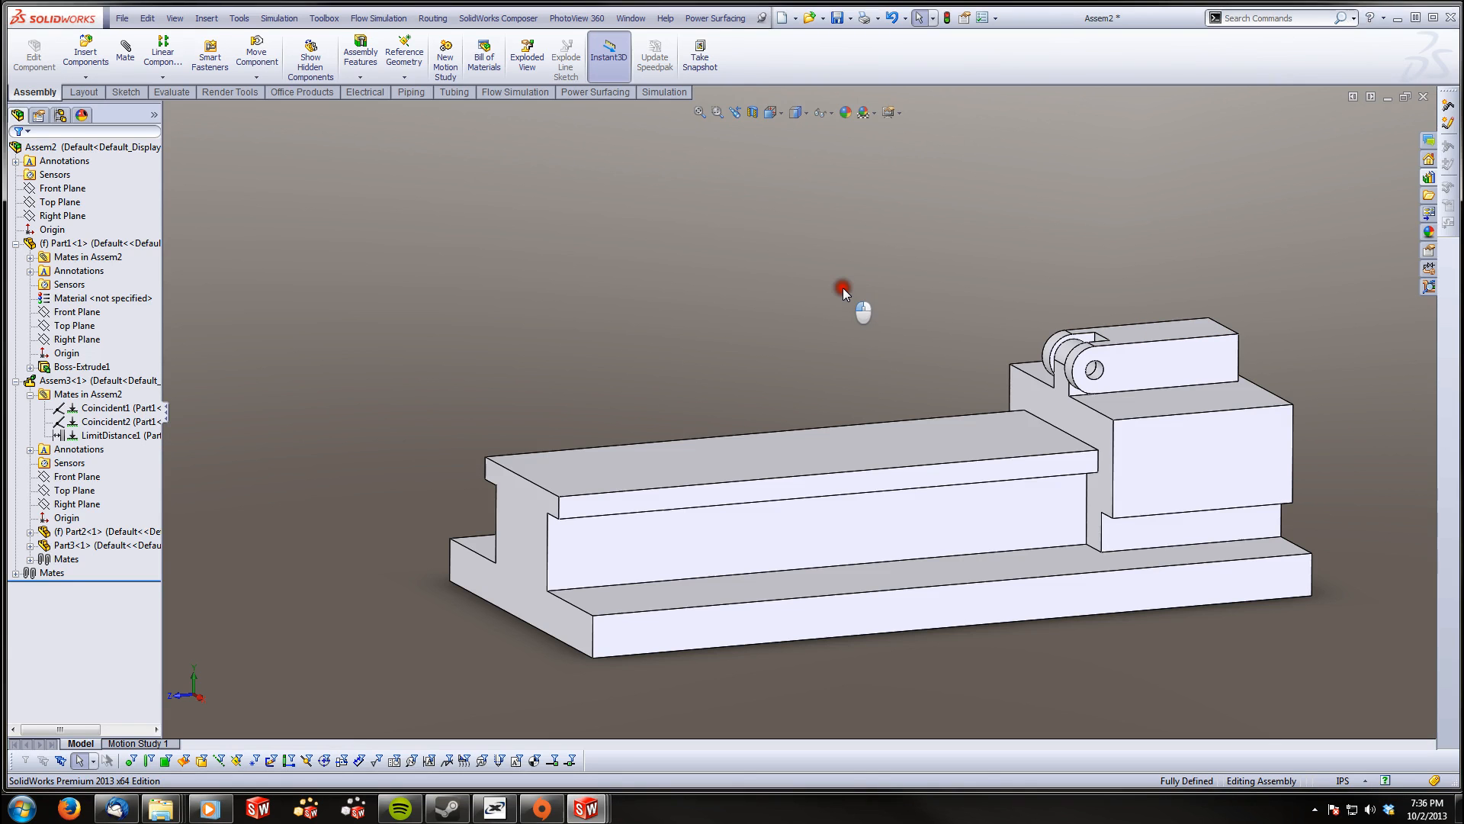
pyautogui.scroll(1, 829, 372)
pyautogui.scroll(-1, 953, 557)
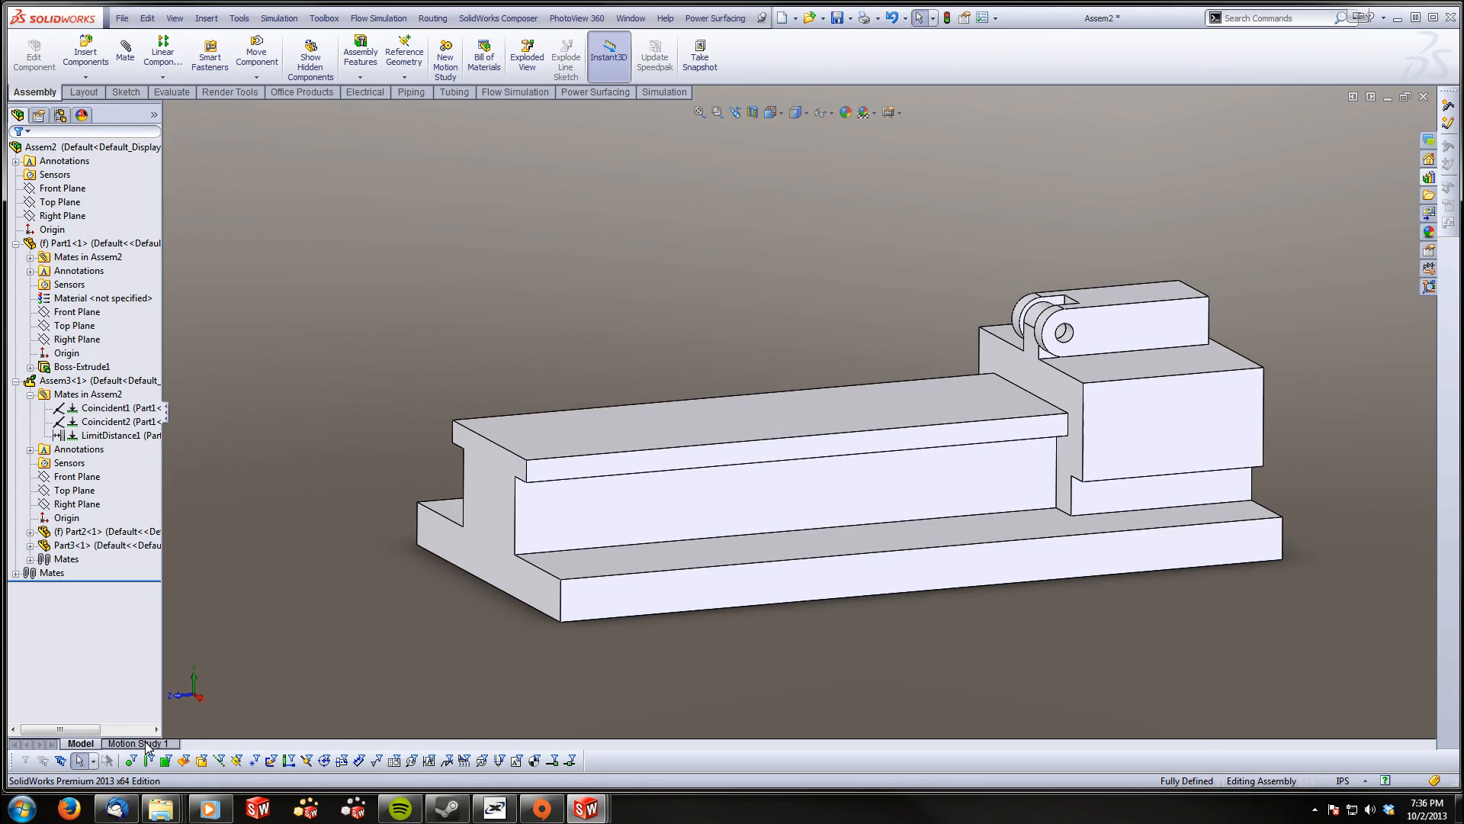
pyautogui.click(145, 744)
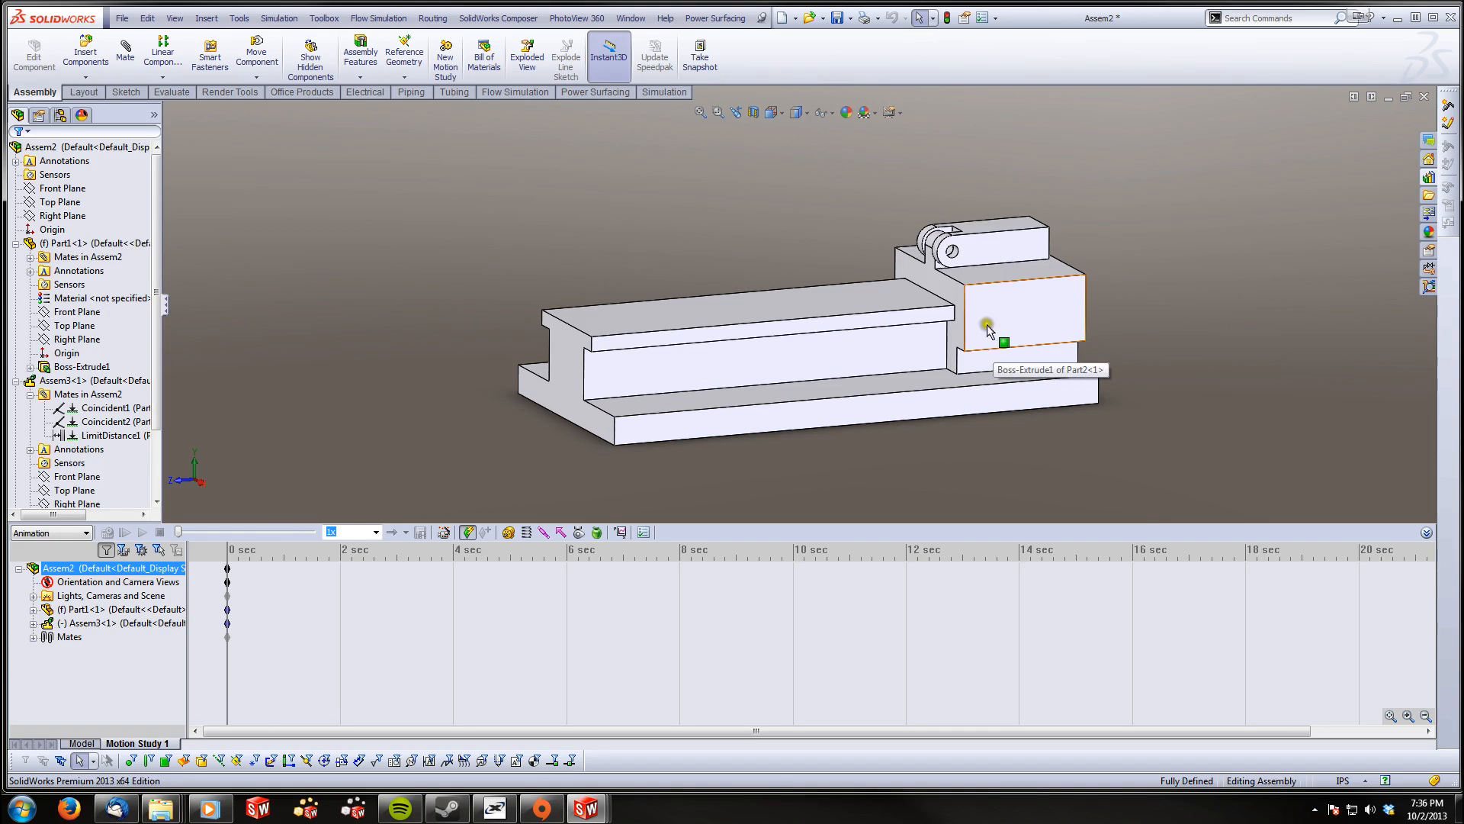
# In isometric view, set the motion study time to 8 seconds and slide the Assem3 block to the near end of the rail
pyautogui.click(597, 231)
pyautogui.press('space')
pyautogui.click(630, 309)
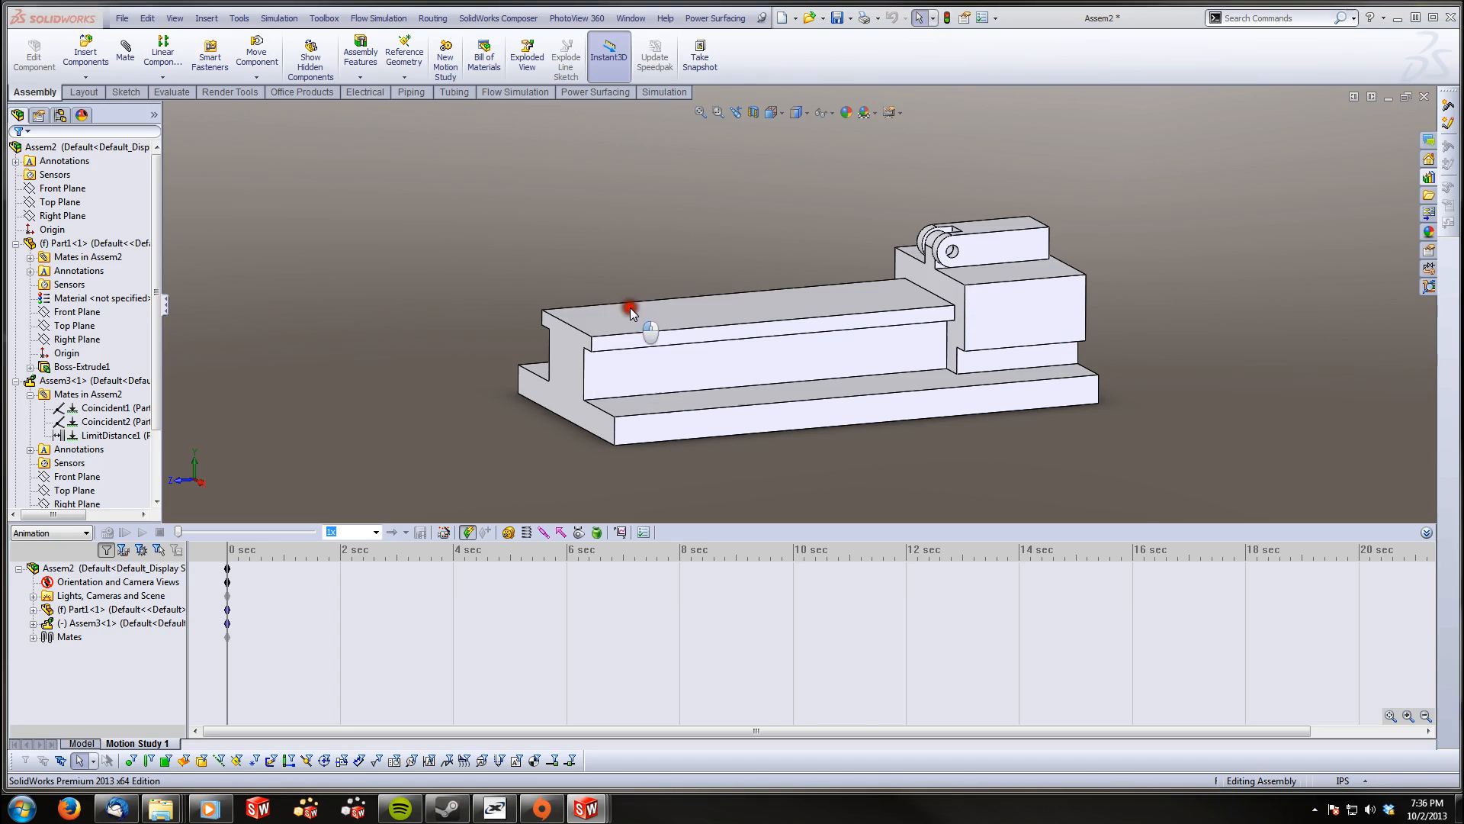
pyautogui.press('space')
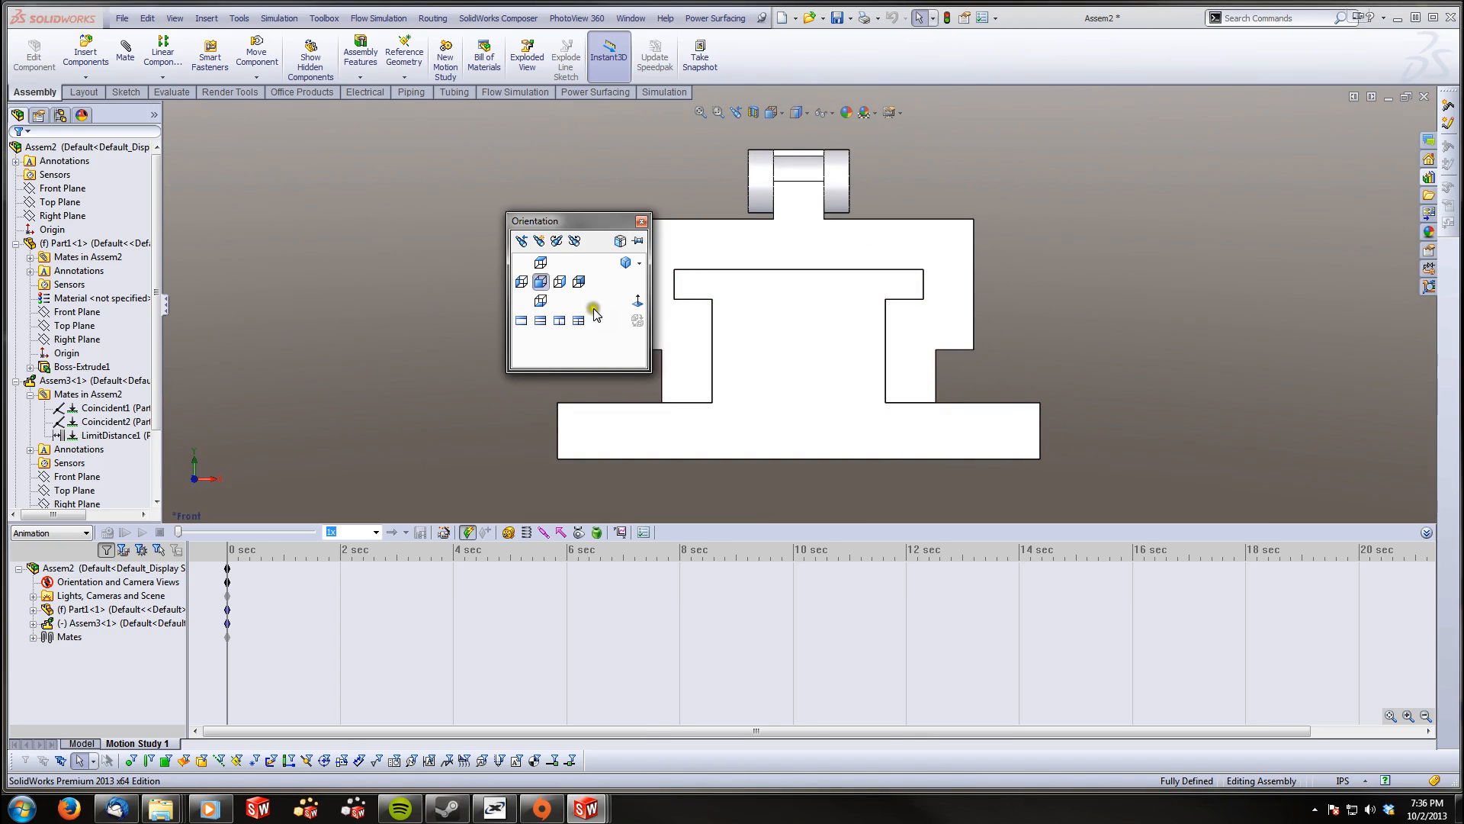
pyautogui.click(627, 263)
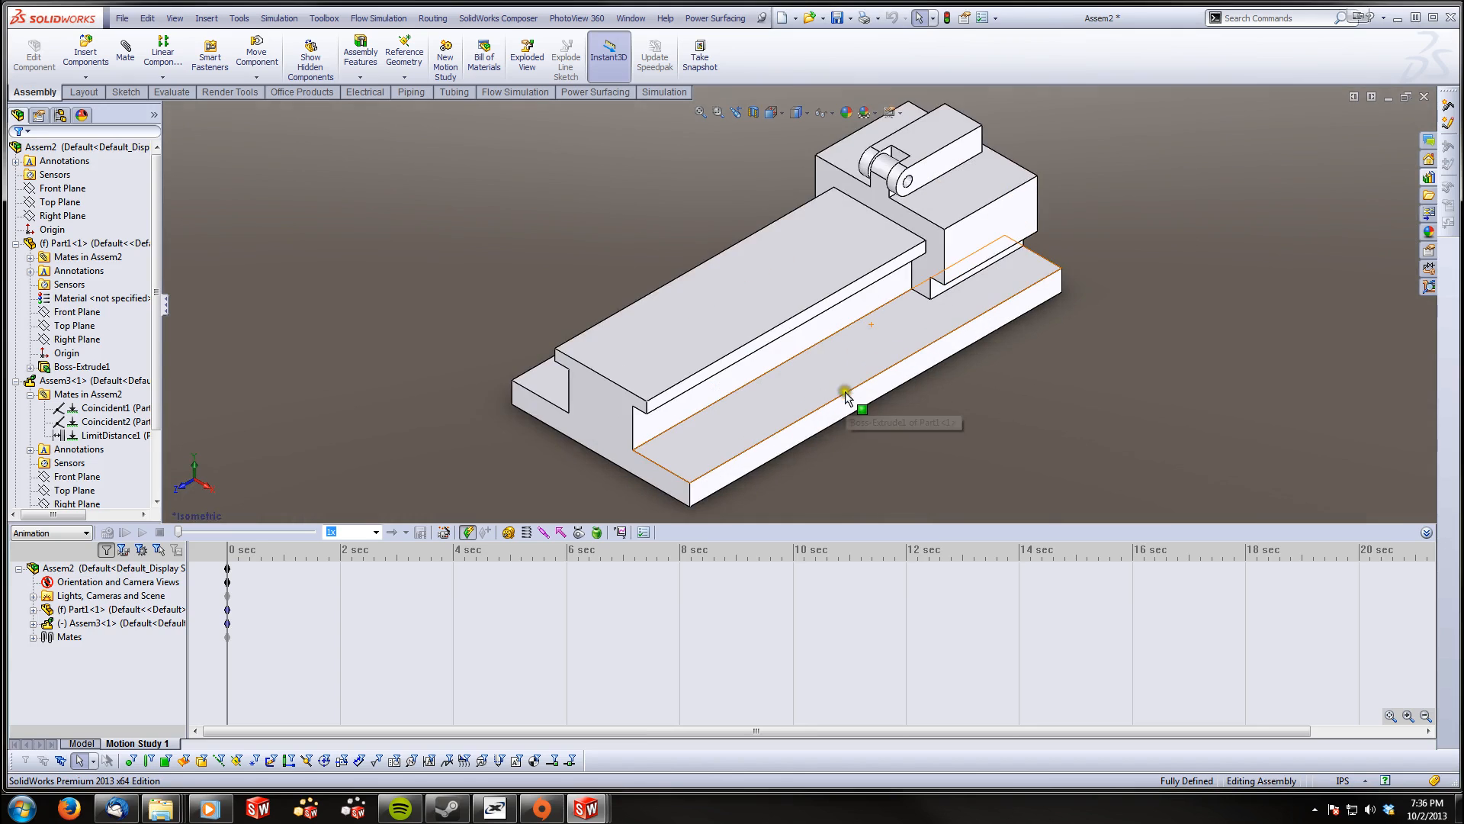
pyautogui.scroll(1, 845, 393)
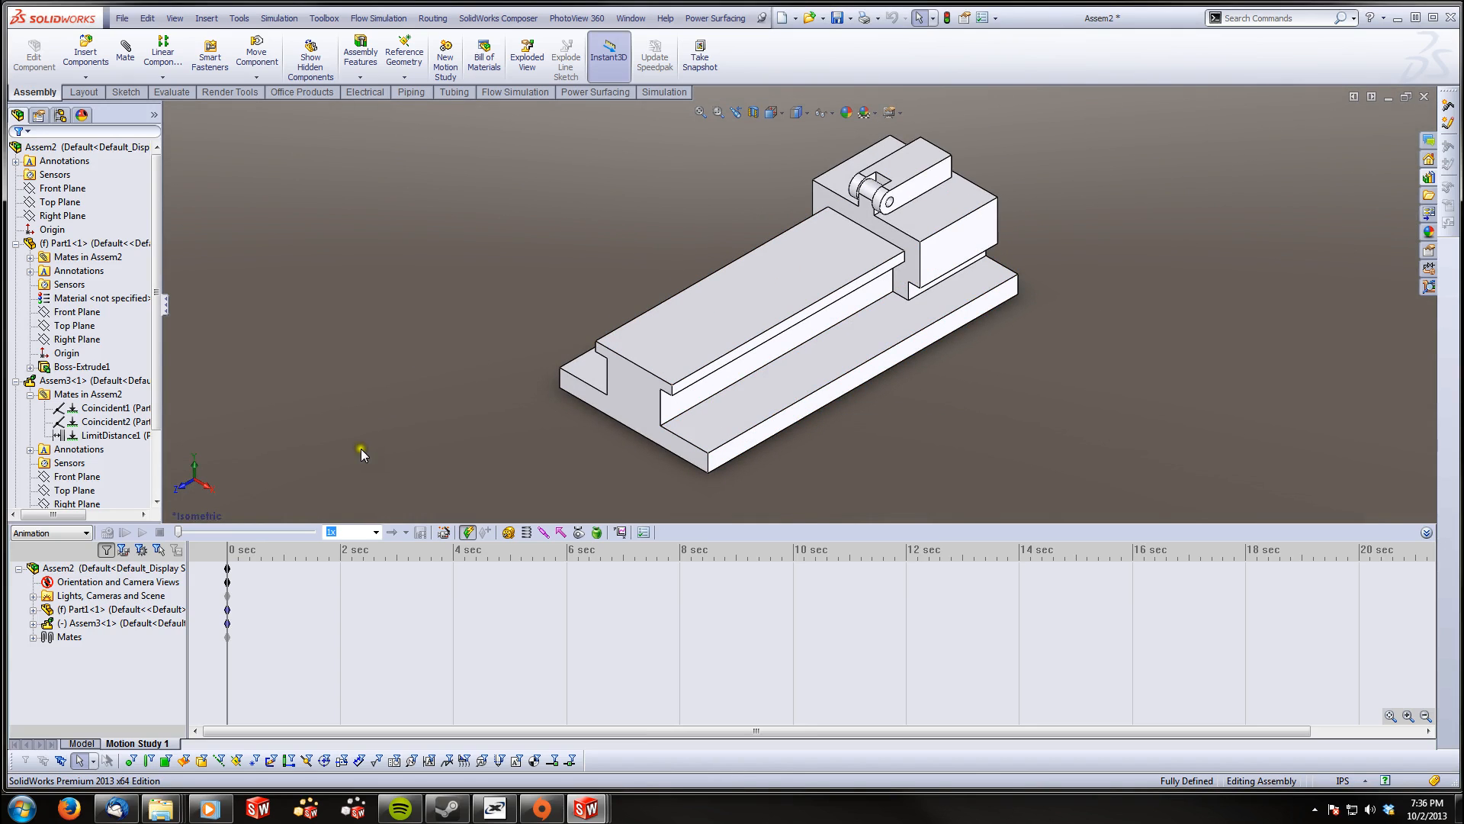
pyautogui.click(694, 627)
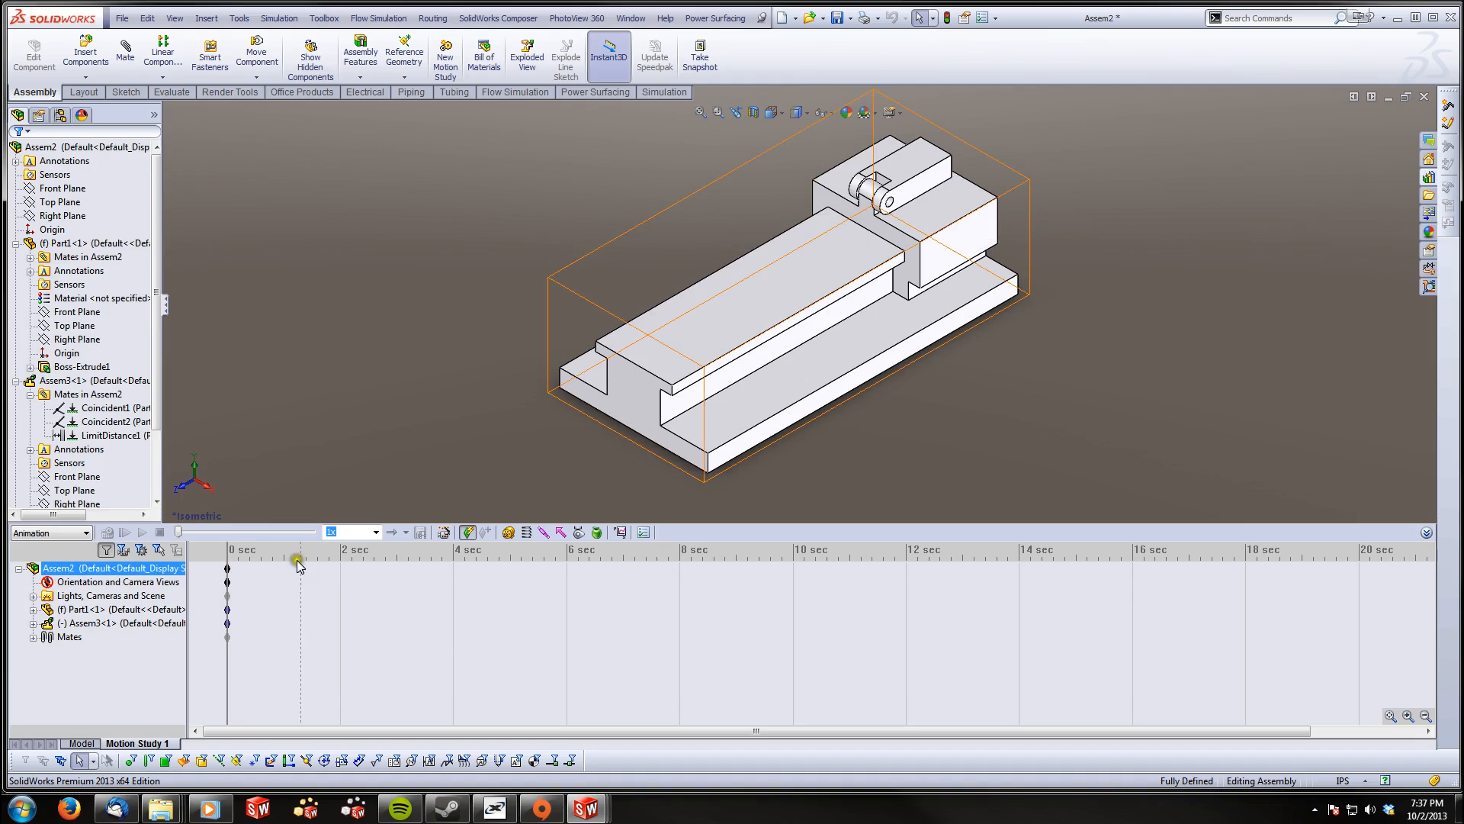
pyautogui.click(664, 581)
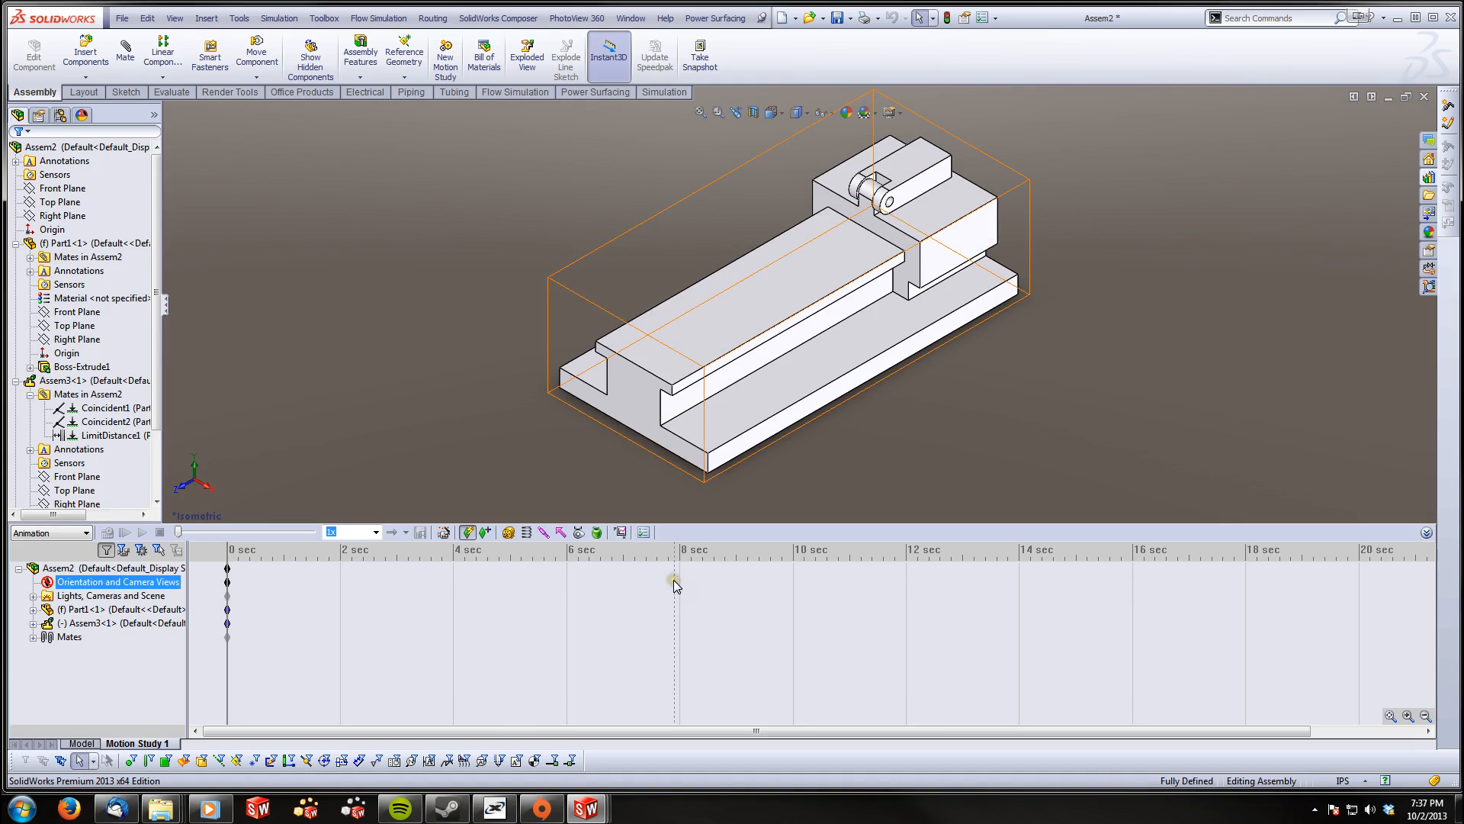
pyautogui.moveTo(675, 579); pyautogui.dragTo(679, 584)
pyautogui.click(680, 584)
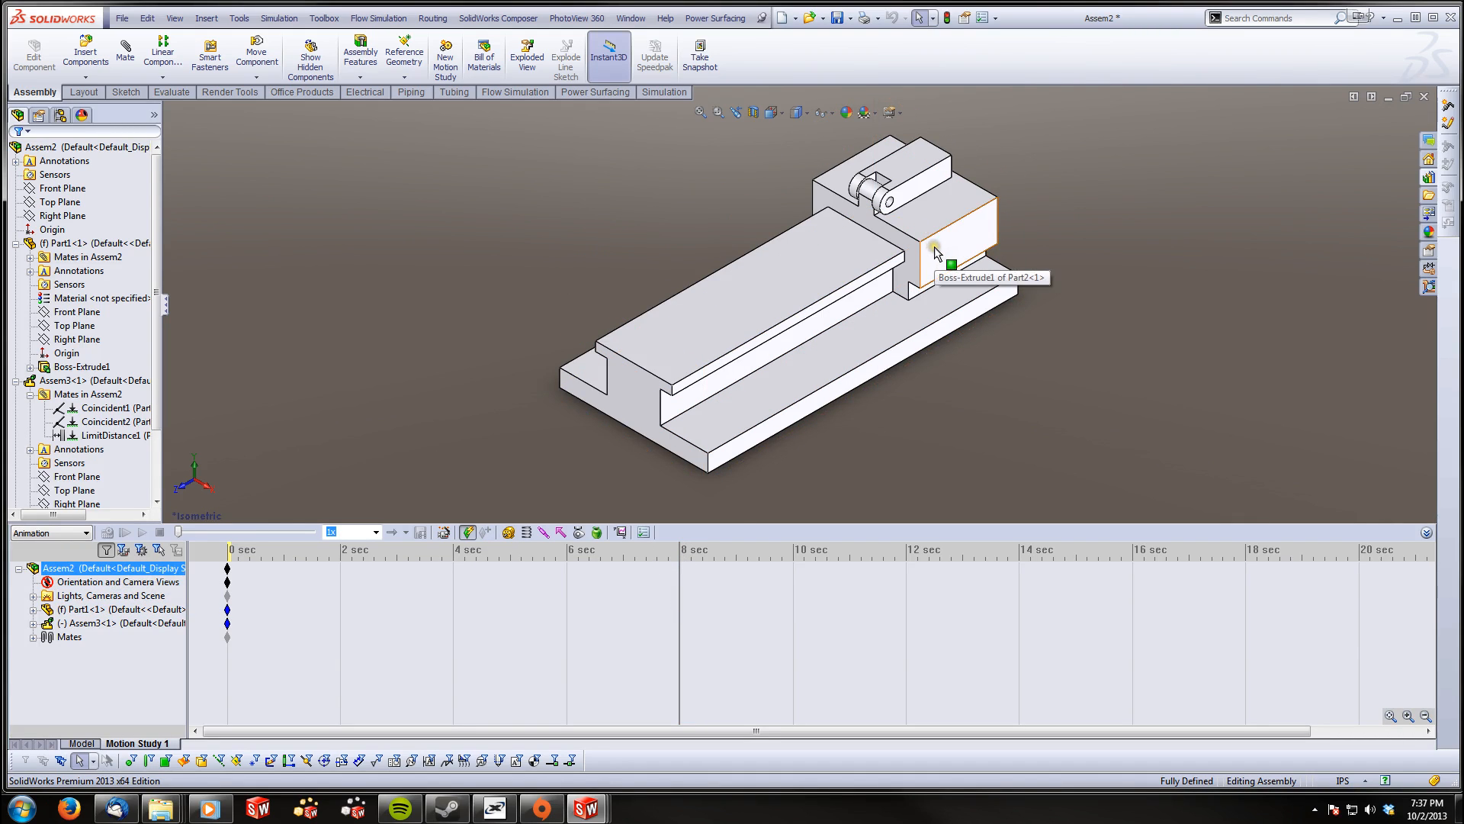
pyautogui.moveTo(935, 246)
pyautogui.mouseDown()
pyautogui.moveTo(739, 336)
pyautogui.moveTo(644, 404)
pyautogui.mouseUp()
pyautogui.click(229, 626)
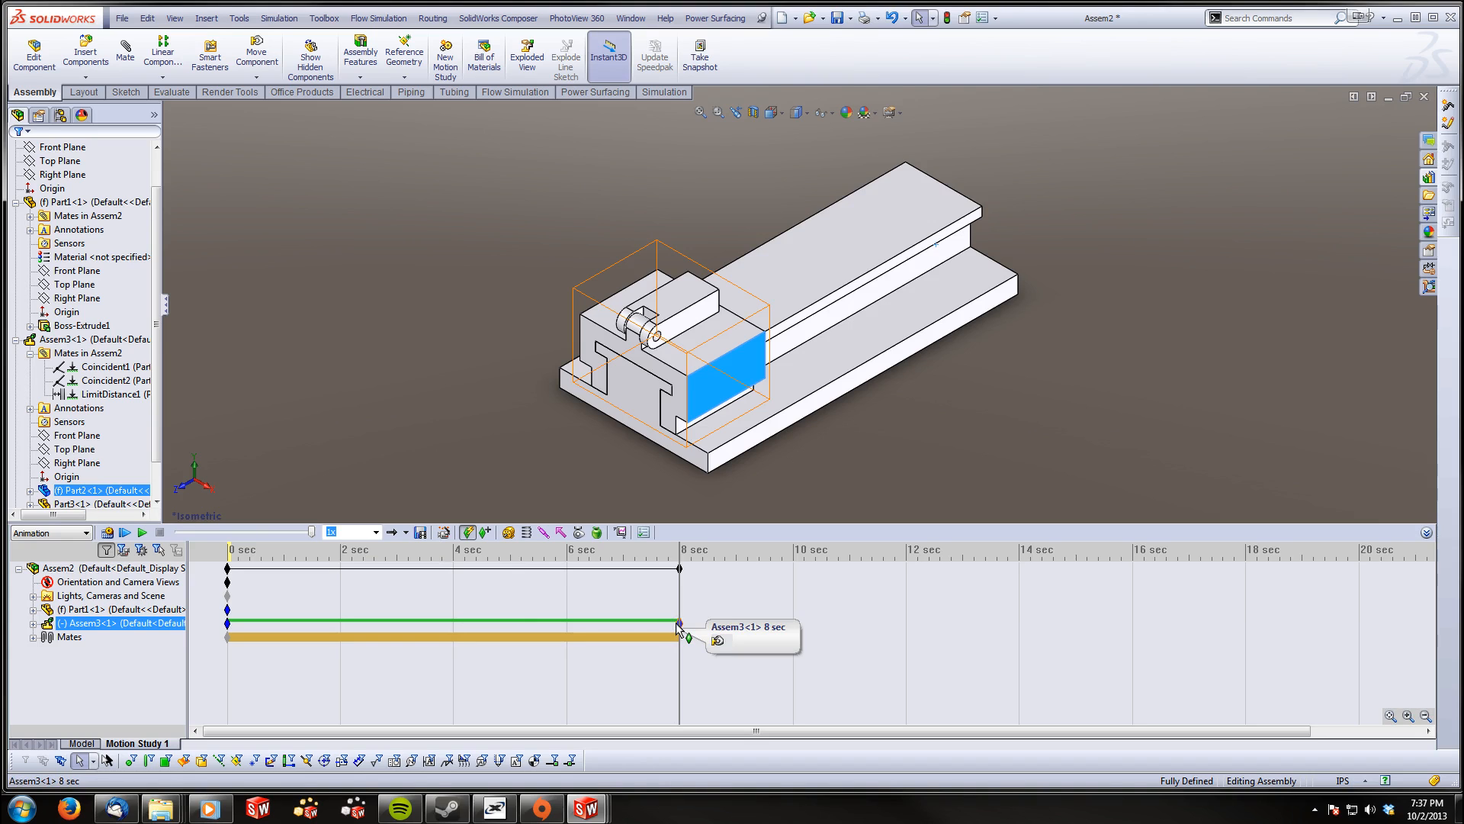
# Expand Assem3 in the motion study tree and swing Part3 upright about its hinge at 8 seconds
pyautogui.click(109, 596)
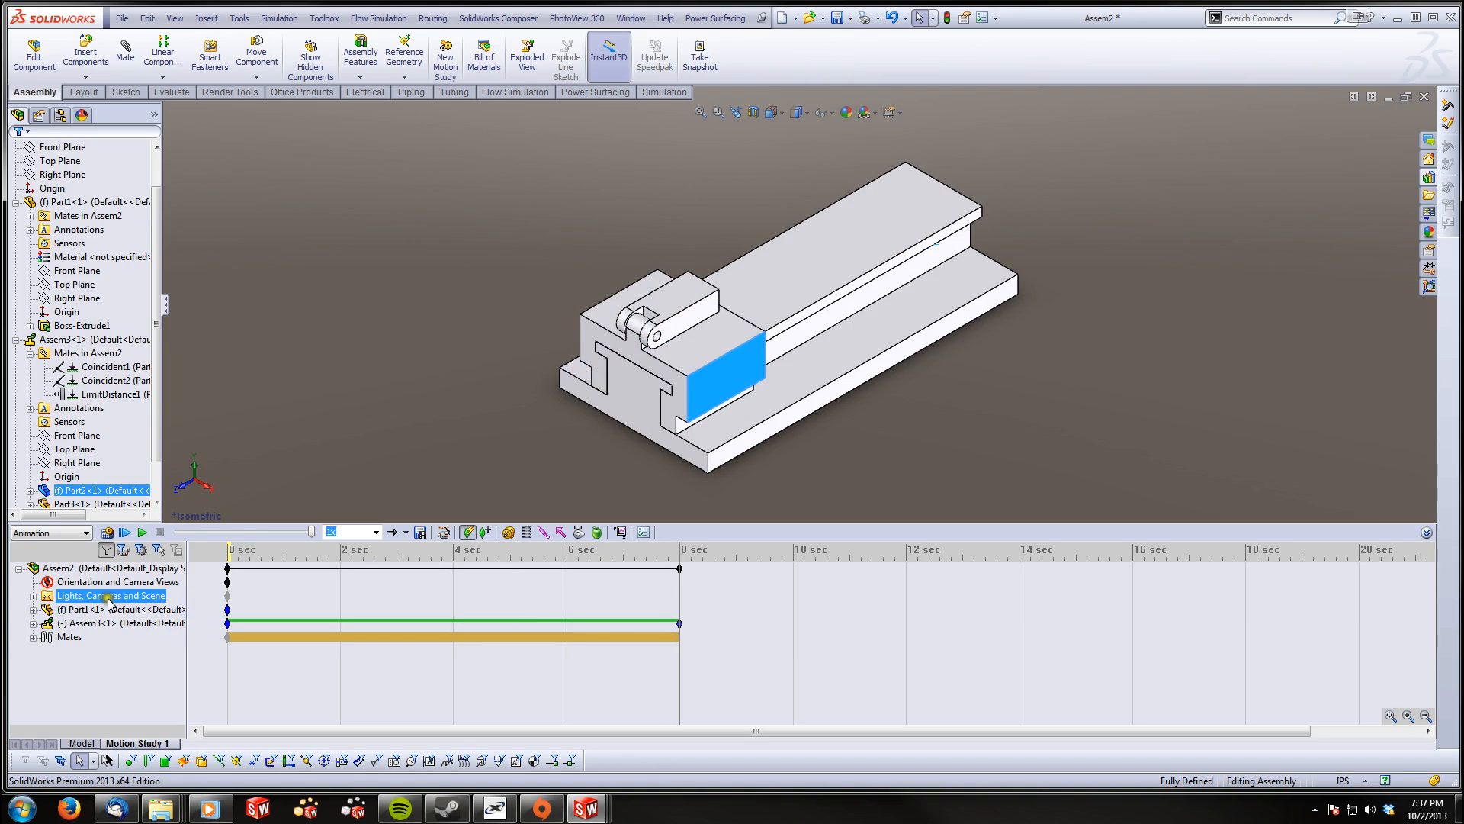
pyautogui.click(90, 610)
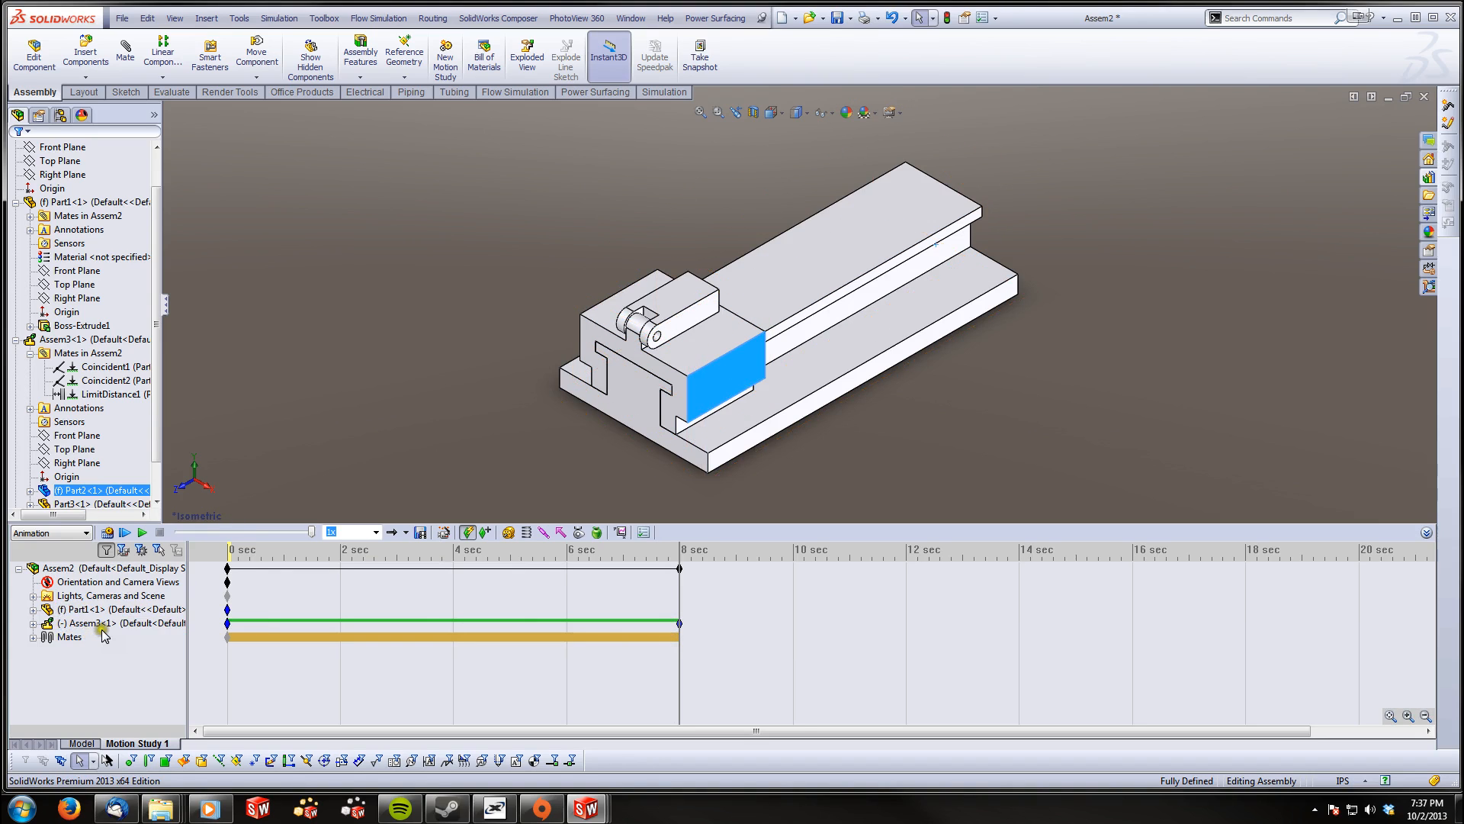
pyautogui.click(33, 624)
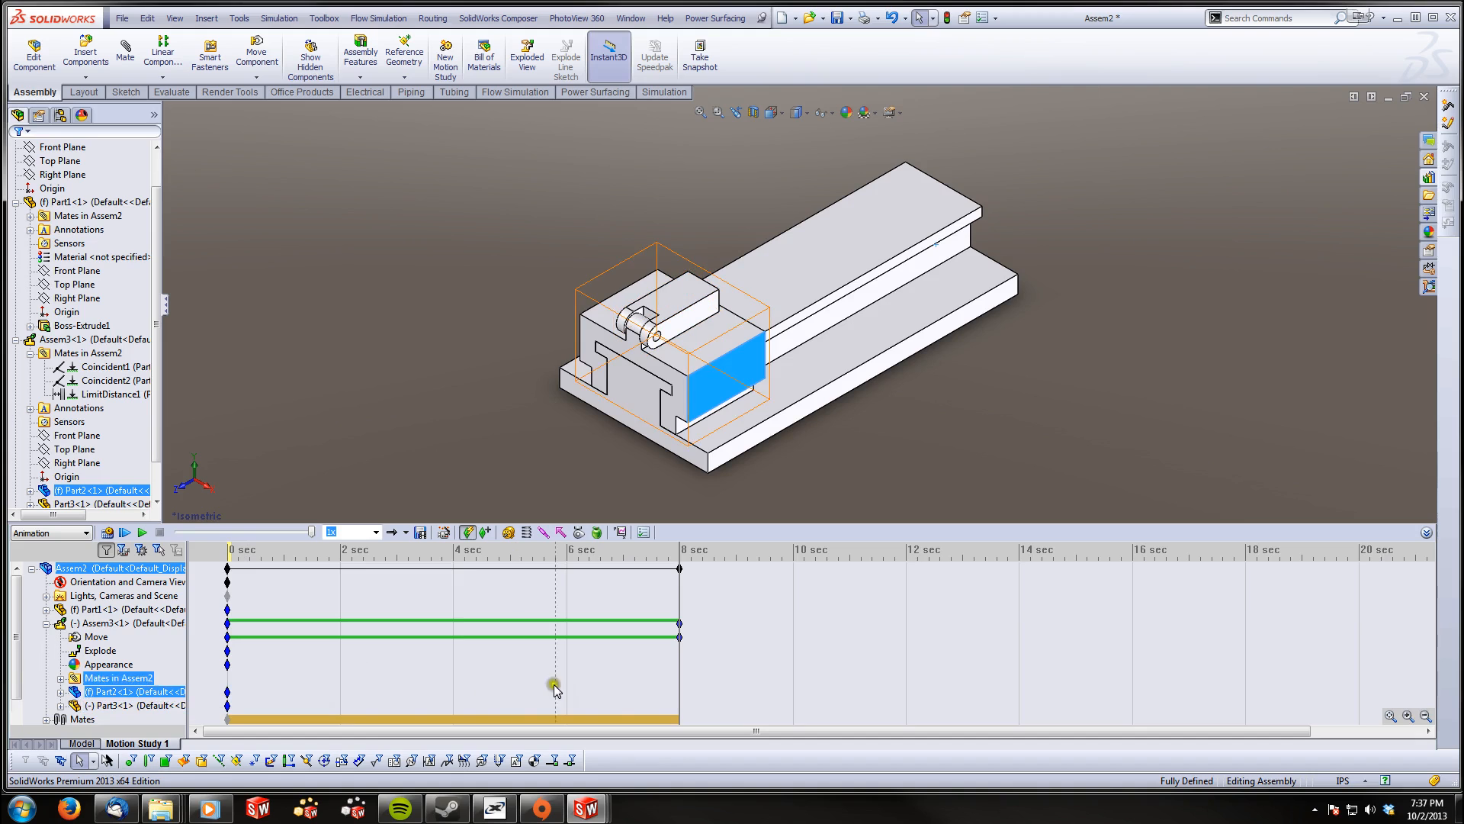
pyautogui.moveTo(697, 317)
pyautogui.mouseDown()
pyautogui.moveTo(634, 301)
pyautogui.moveTo(622, 313)
pyautogui.mouseUp()
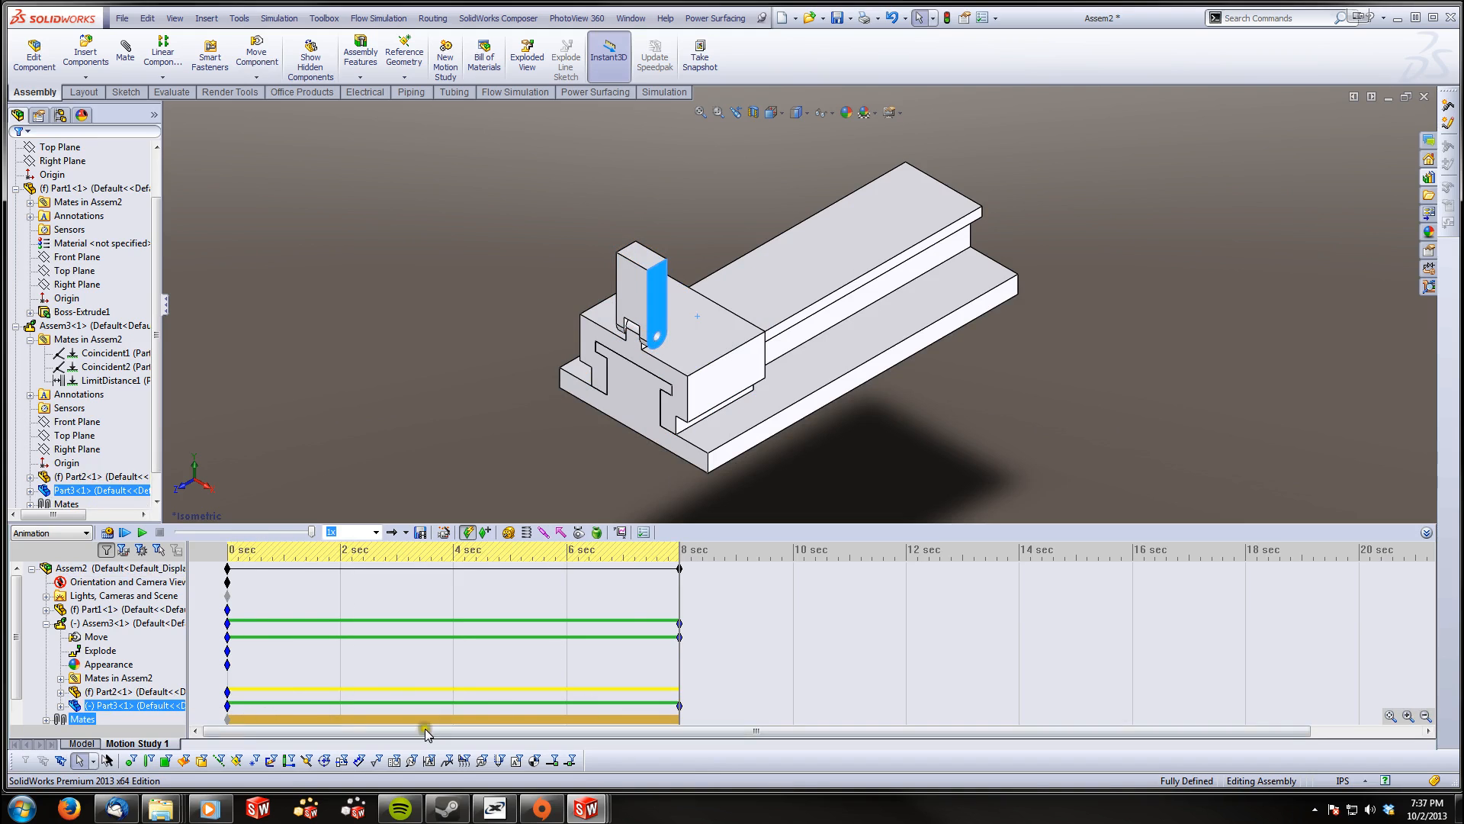
# Calculate and play the animation, and check the 8-second keys of Assem3 and Part3
pyautogui.click(126, 533)
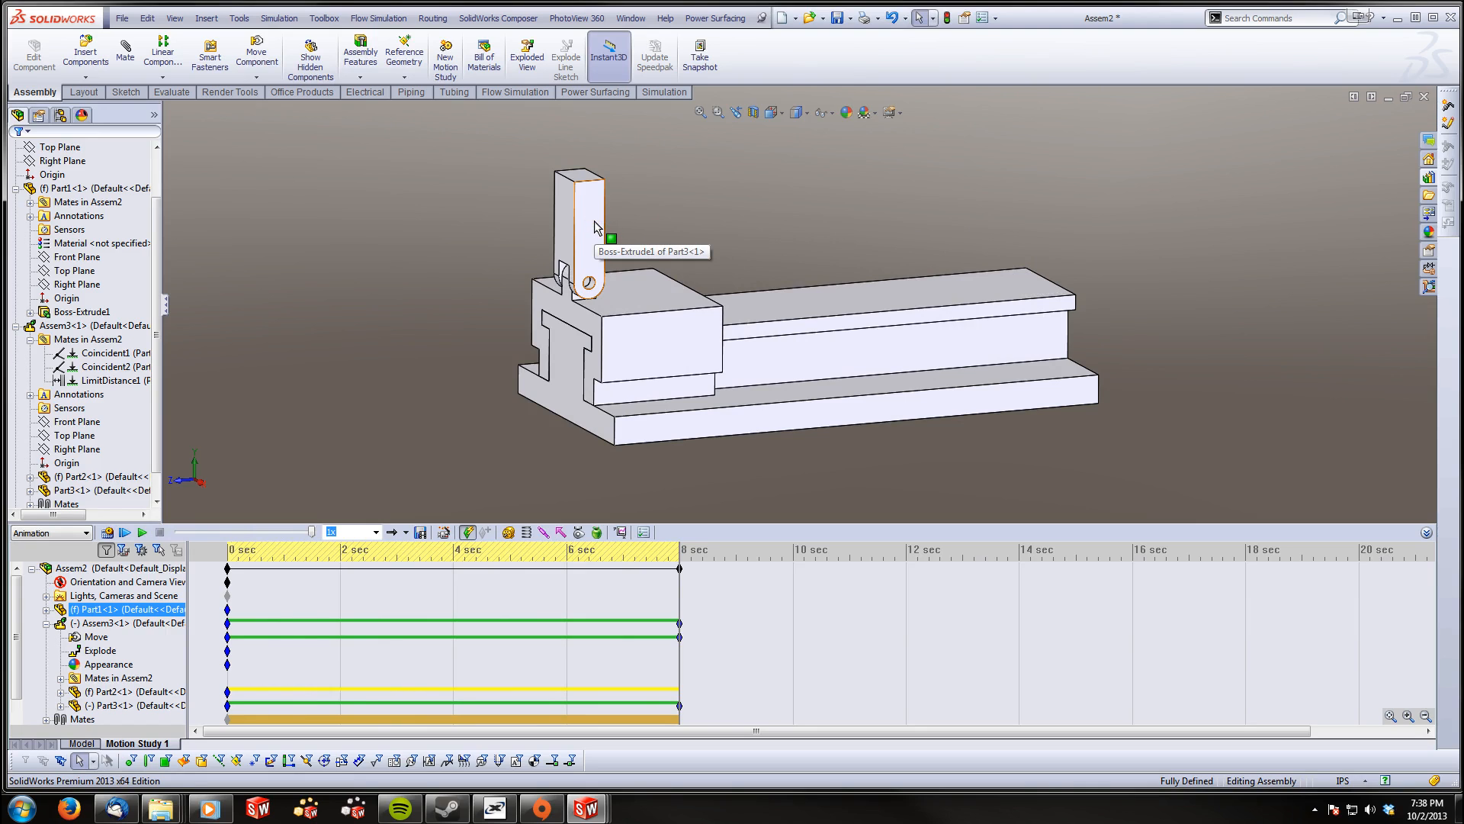
pyautogui.click(128, 708)
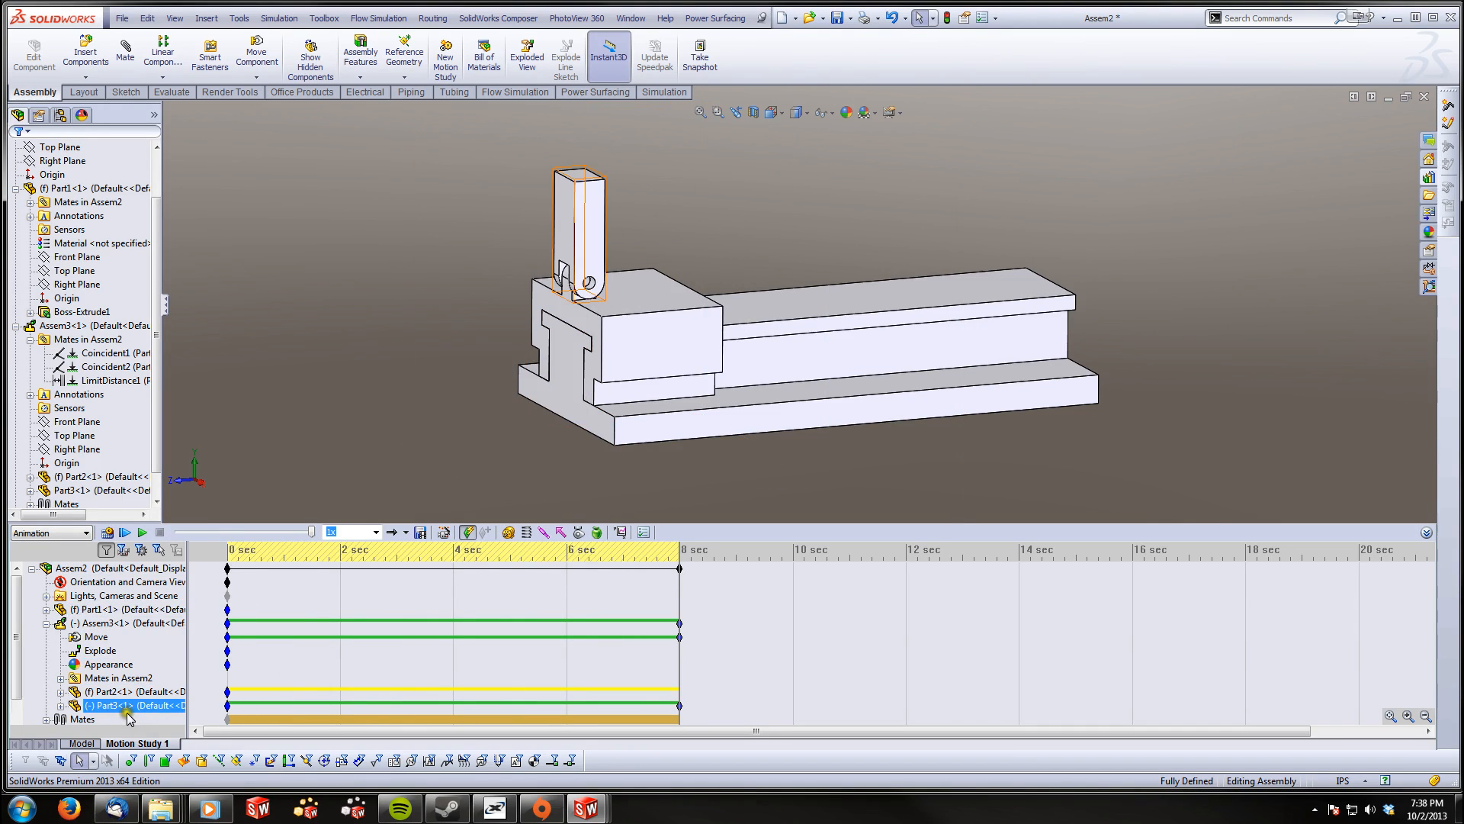
pyautogui.click(107, 533)
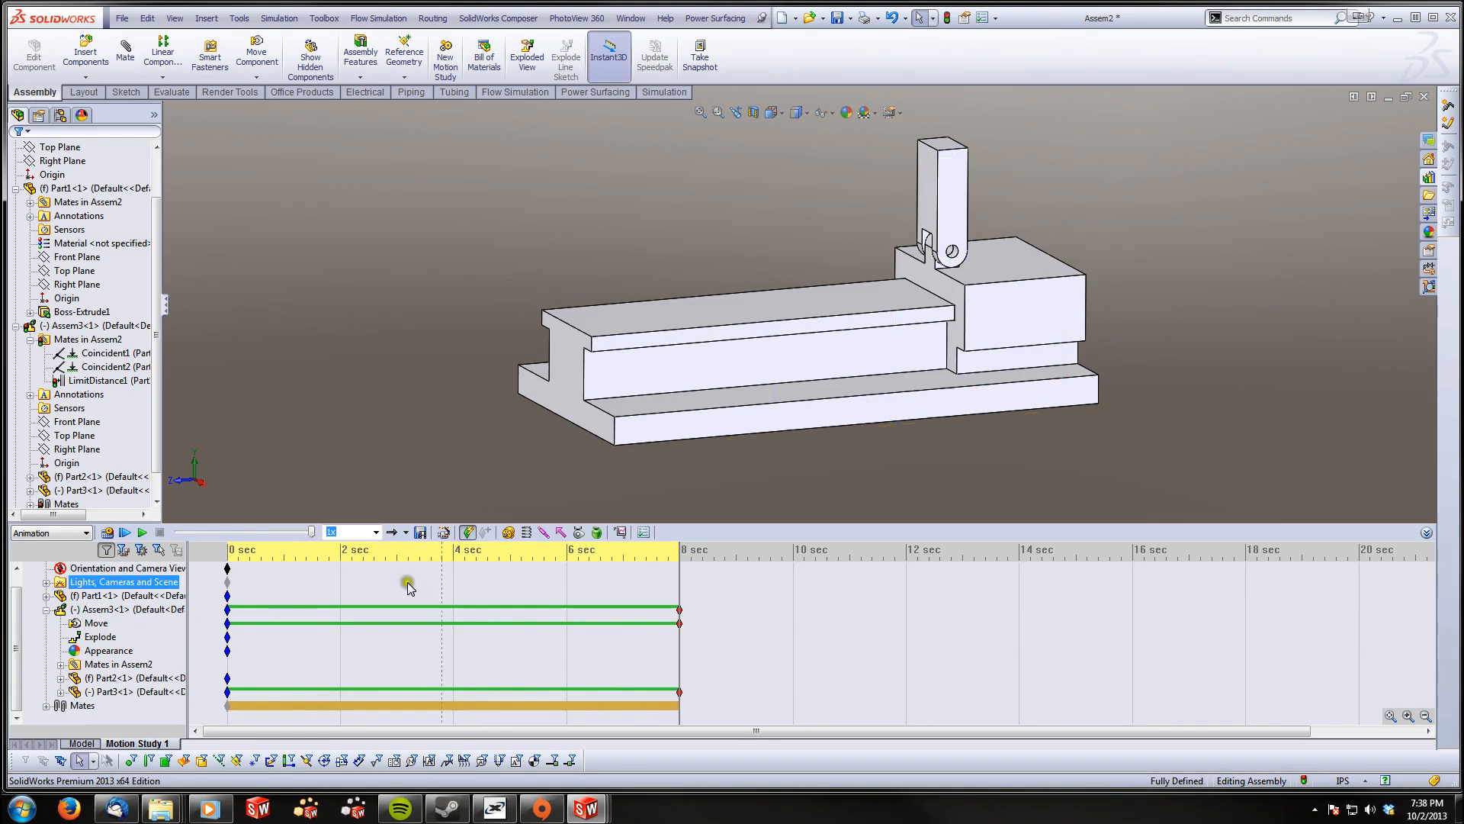
pyautogui.click(702, 636)
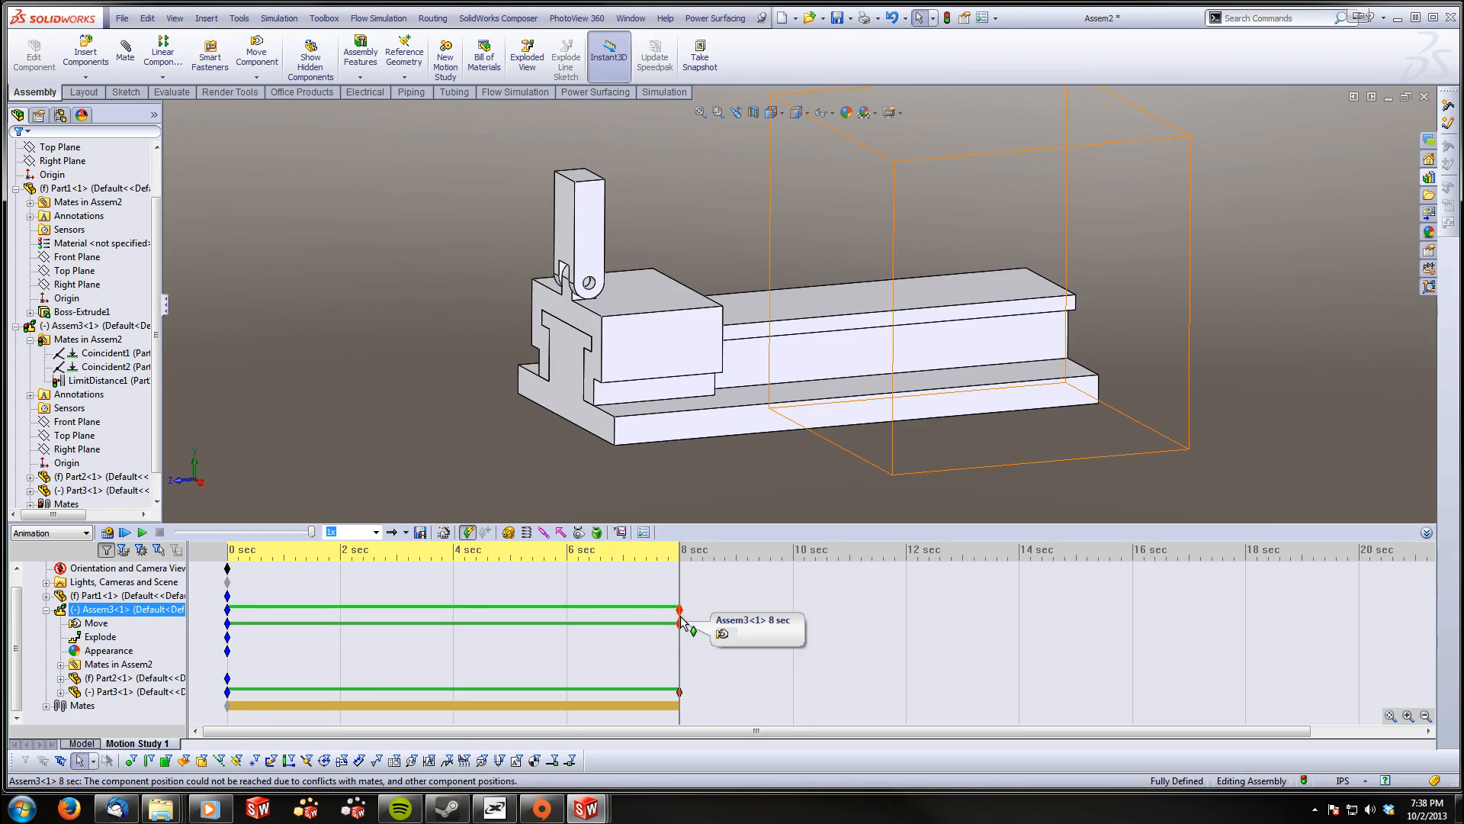
pyautogui.click(691, 639)
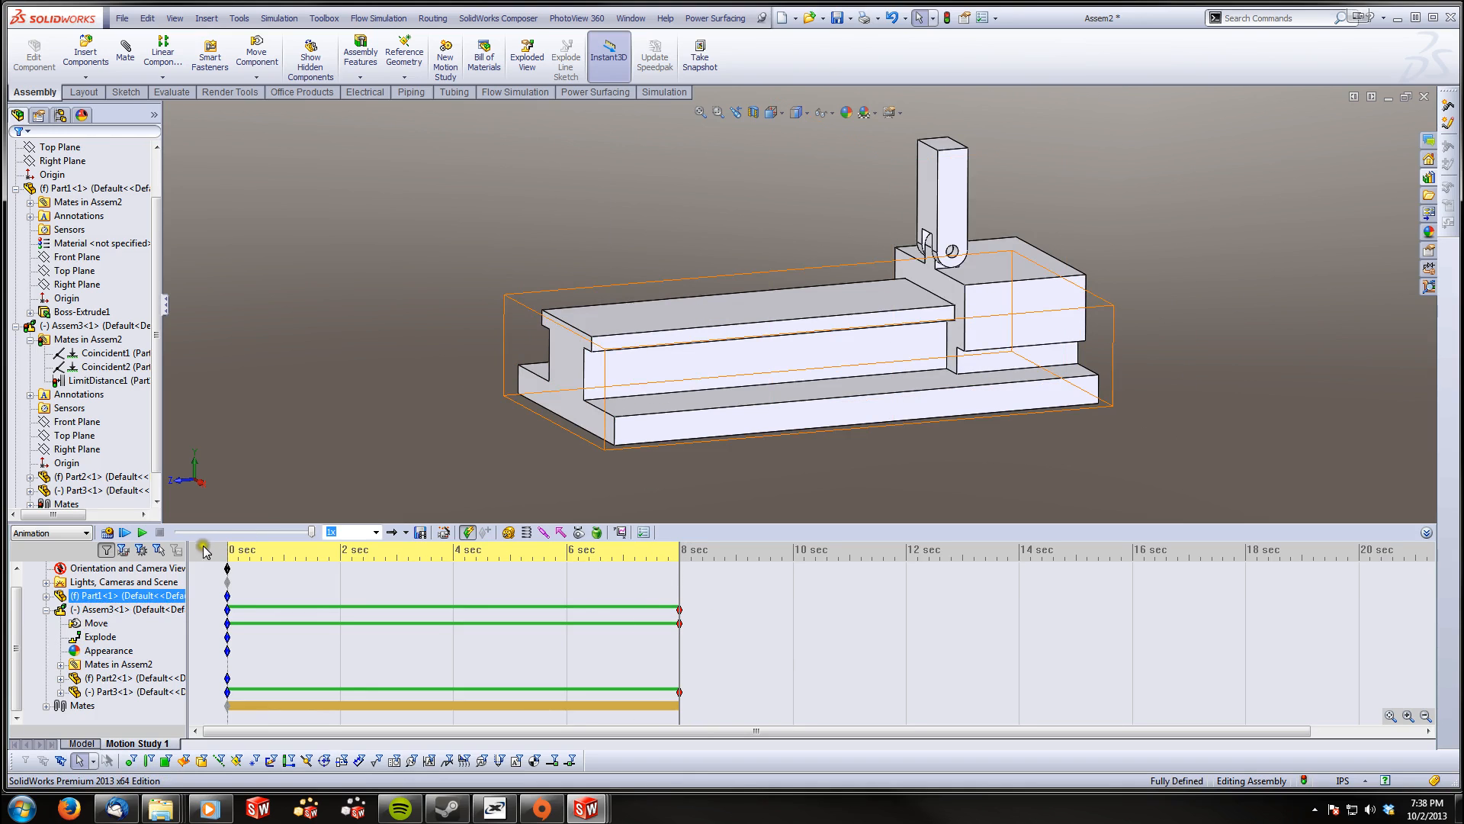
pyautogui.click(125, 533)
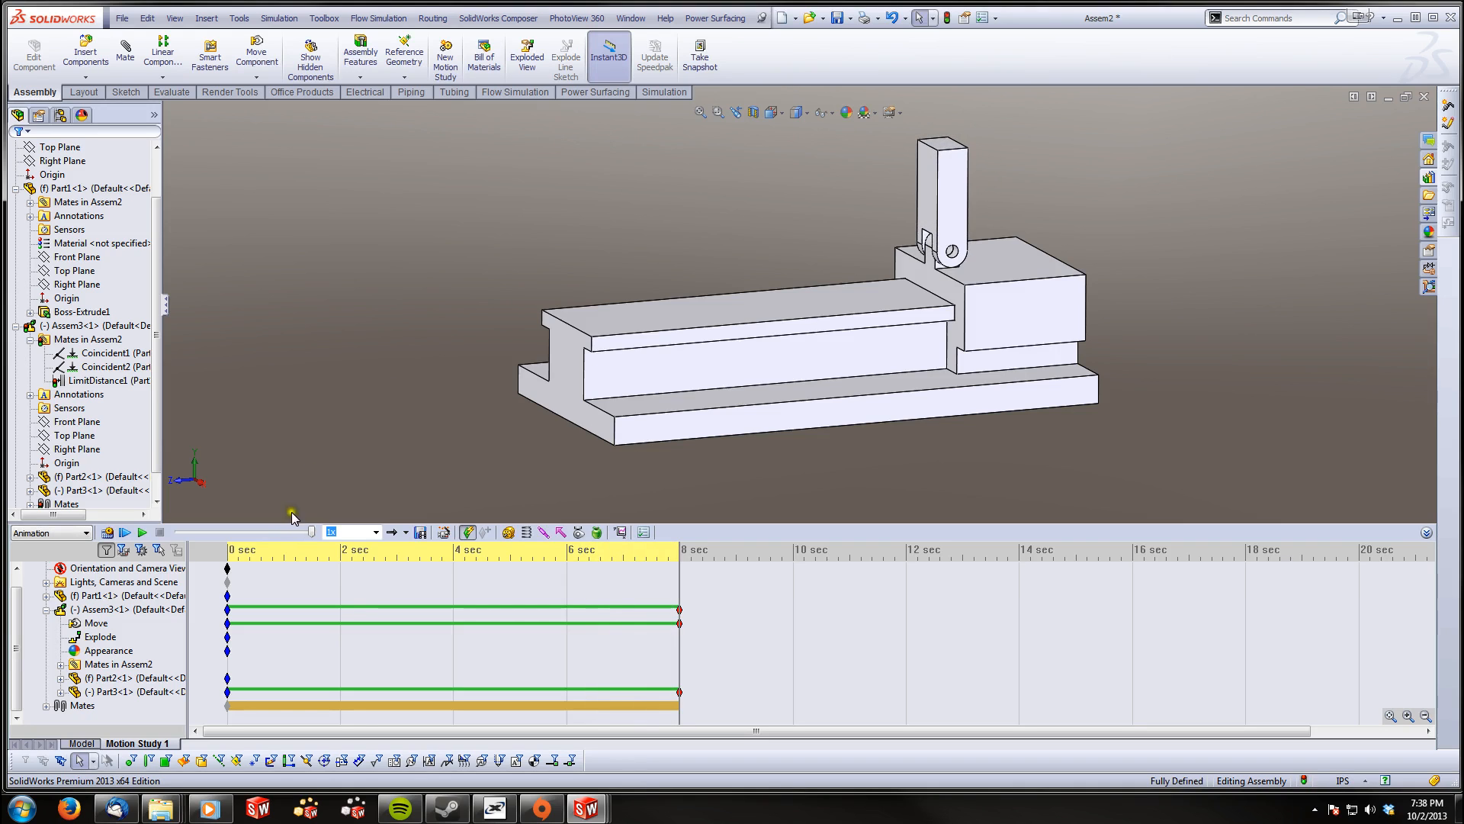
# Return the timeline to 0 seconds and delete the 8-second keys of Assem3 and Part3
pyautogui.click(229, 550)
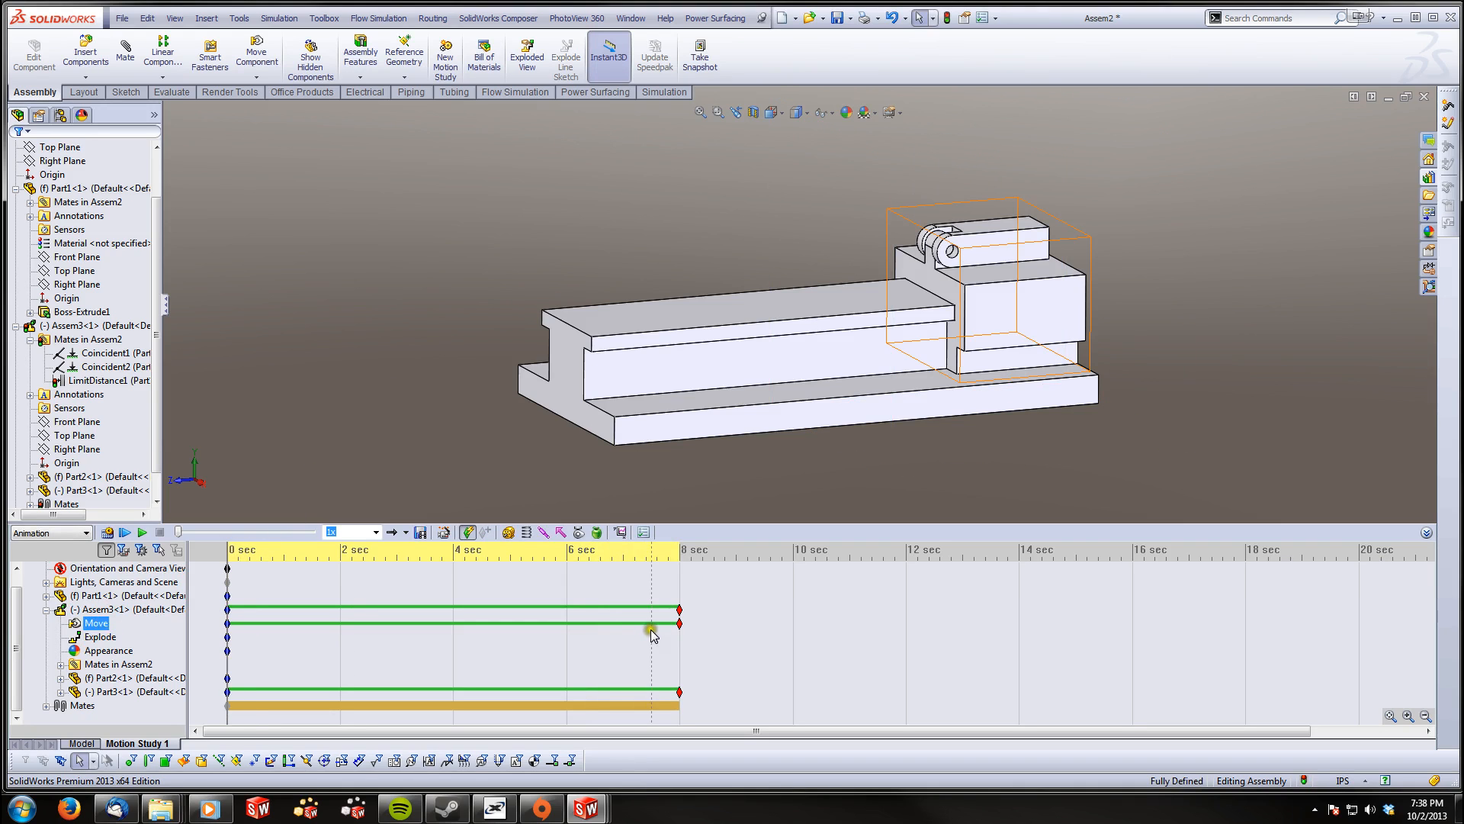
pyautogui.click(680, 610)
pyautogui.press('Delete')
pyautogui.click(680, 692)
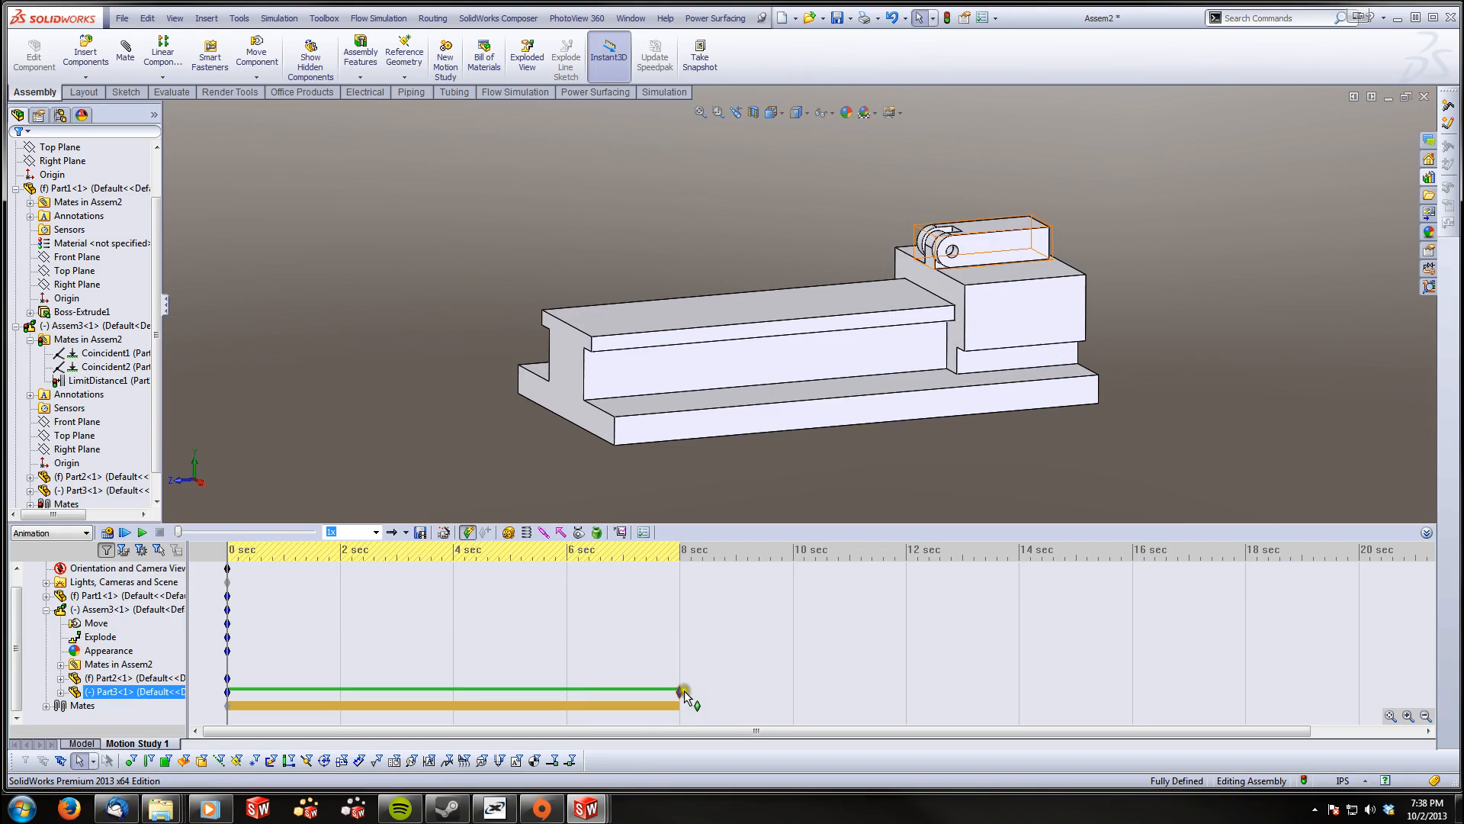
pyautogui.press('Delete')
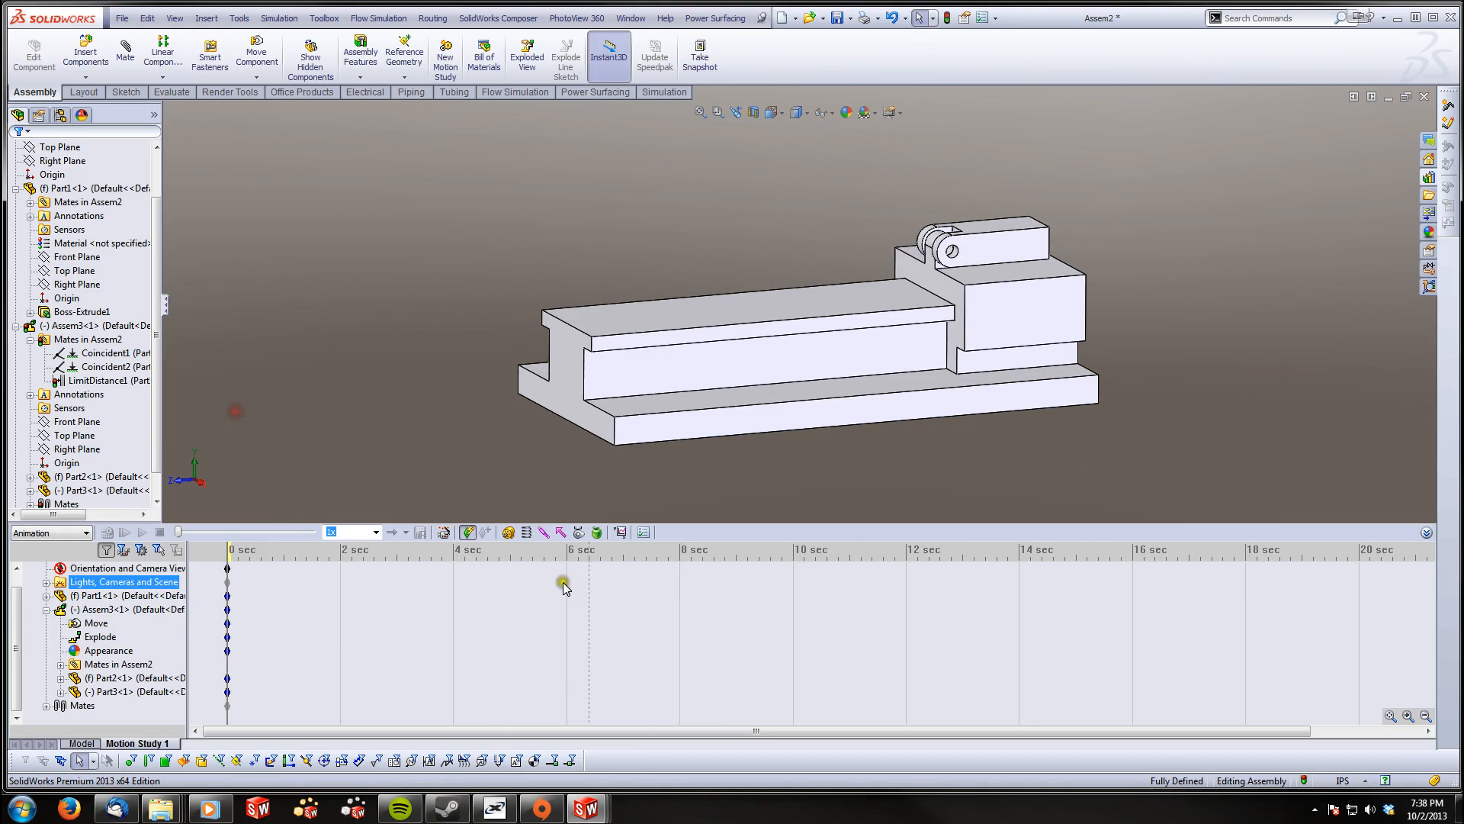
# Set the time to 8 seconds, move Part3 upright about its hinge, and calculate the motion study
pyautogui.click(691, 613)
pyautogui.click(681, 617)
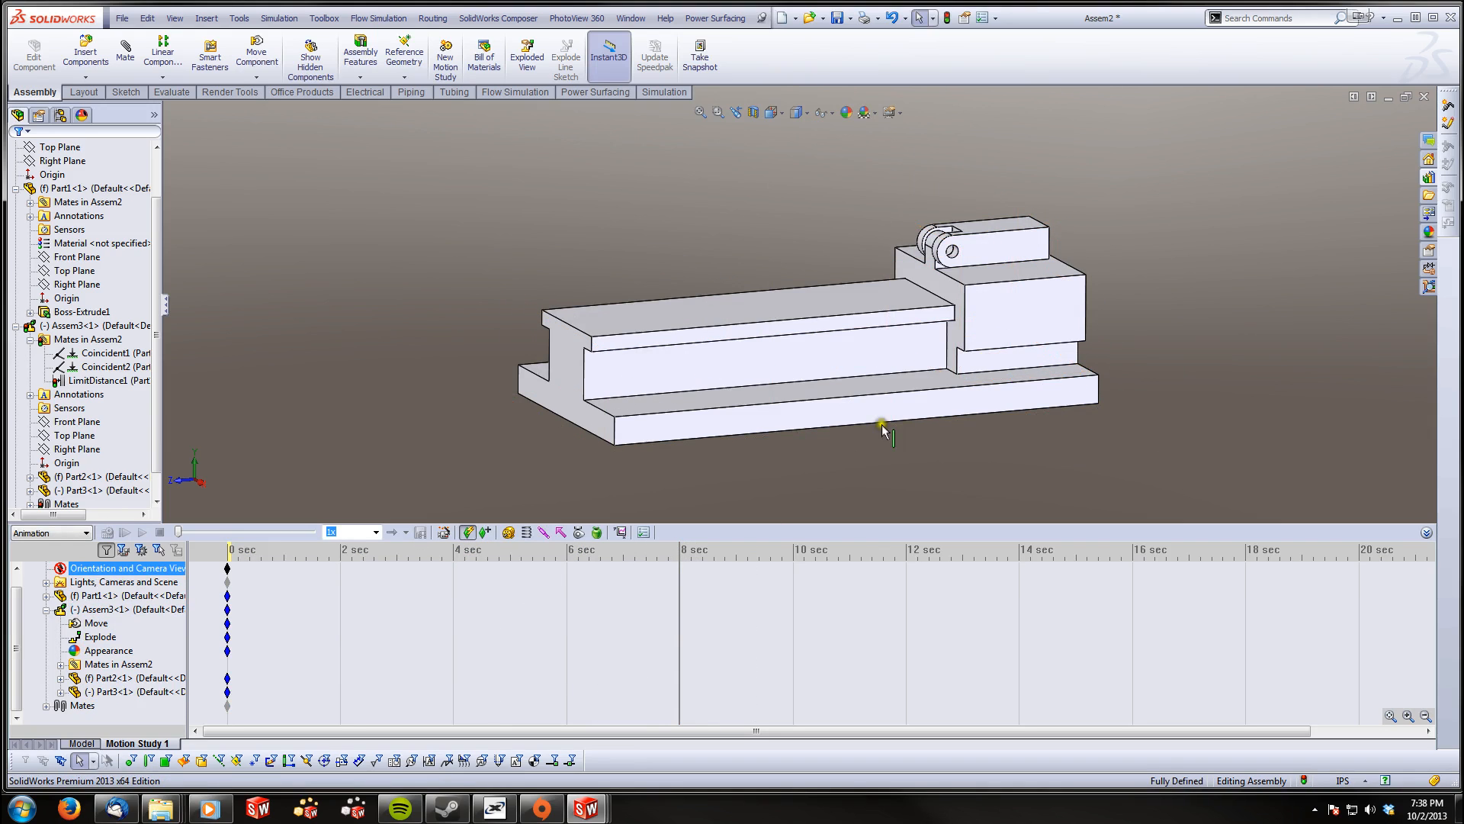
pyautogui.click(982, 238)
pyautogui.moveTo(981, 237); pyautogui.dragTo(510, 218)
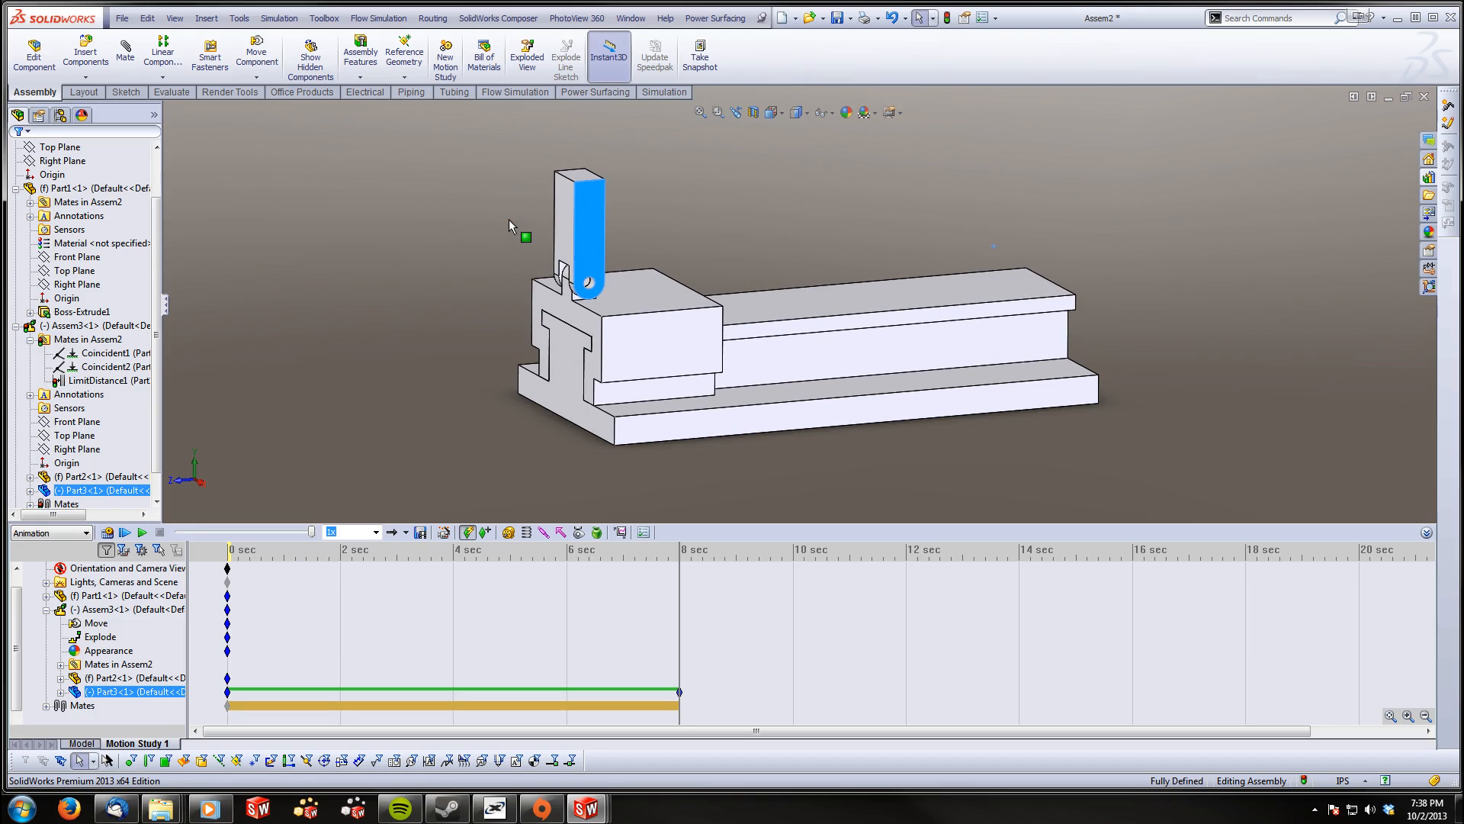
pyautogui.click(108, 533)
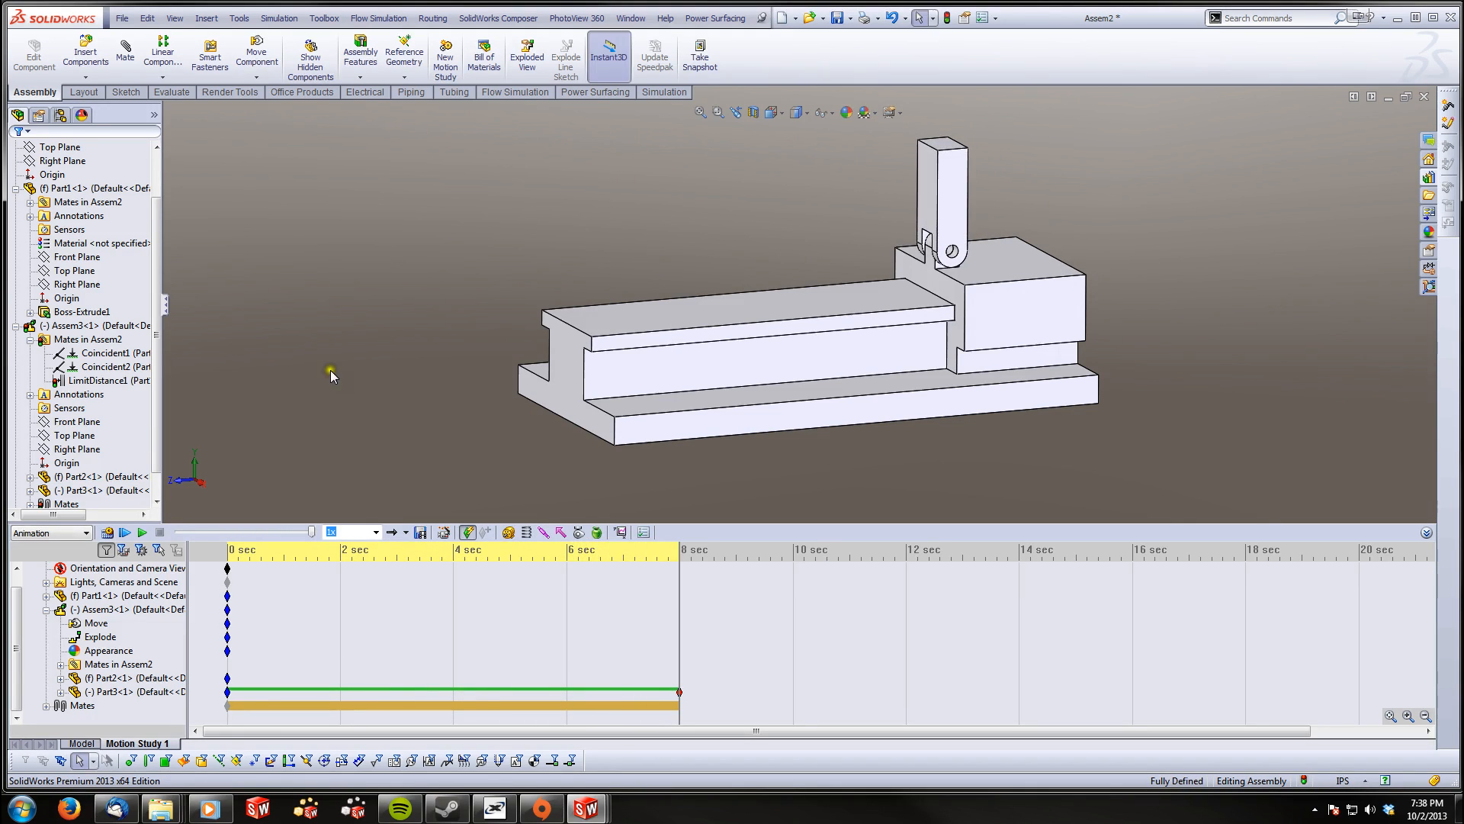
# Slide the Assem3 block to the near end of the rail at 8 seconds and recalculate the motion study
pyautogui.click(367, 558)
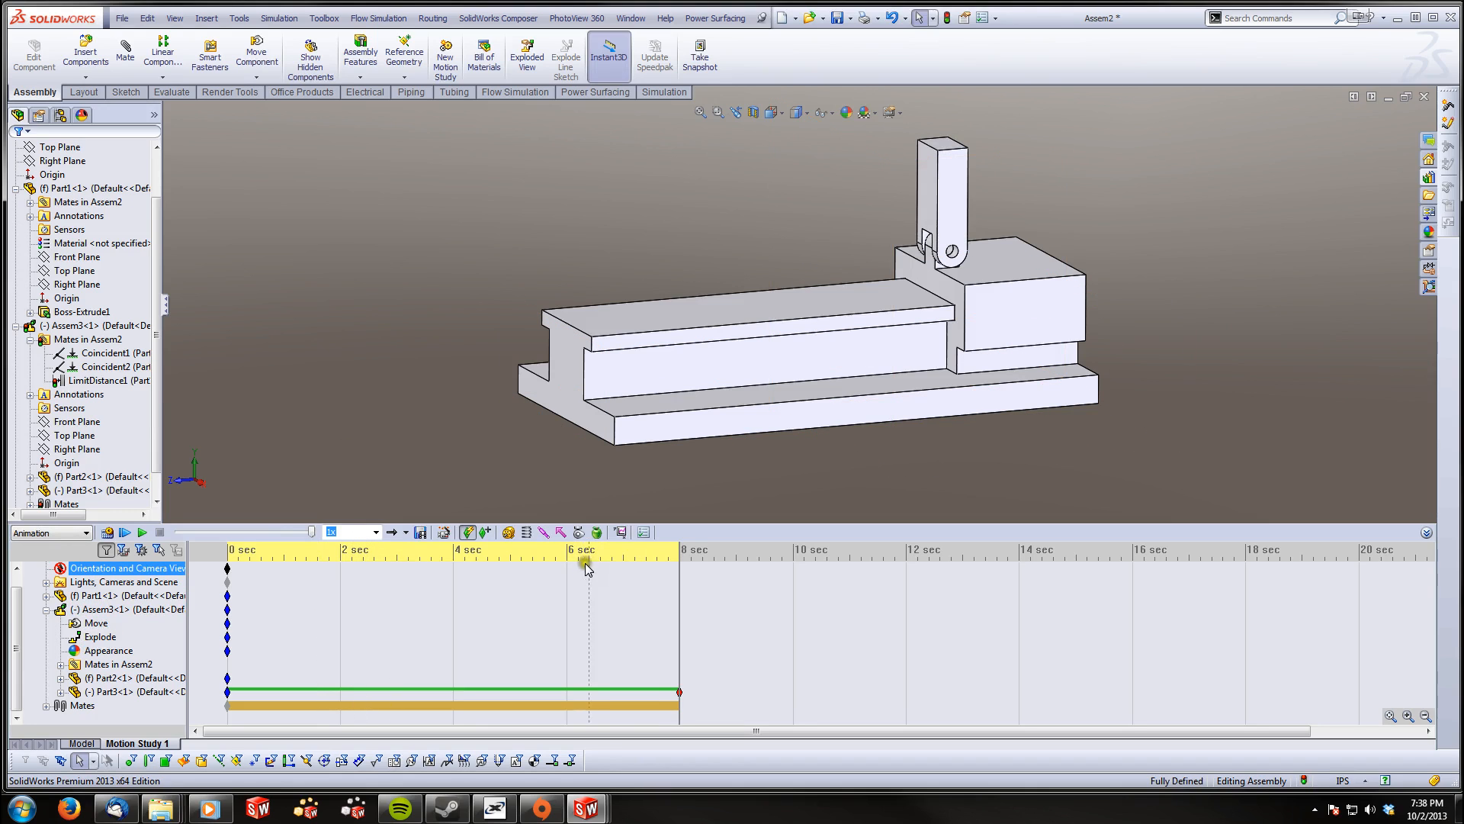
pyautogui.click(581, 219)
pyautogui.moveTo(975, 305); pyautogui.dragTo(572, 388)
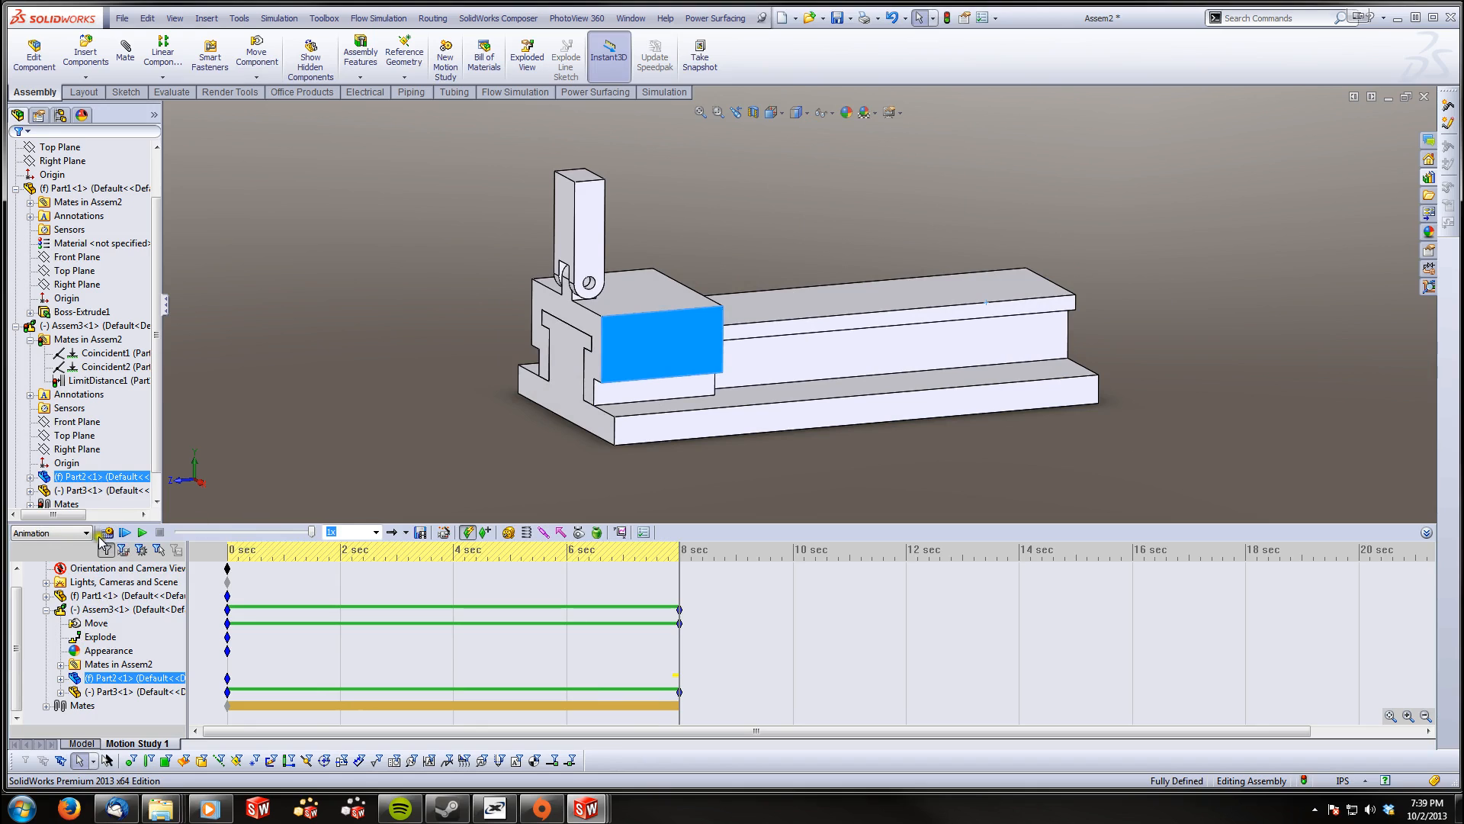
pyautogui.click(107, 533)
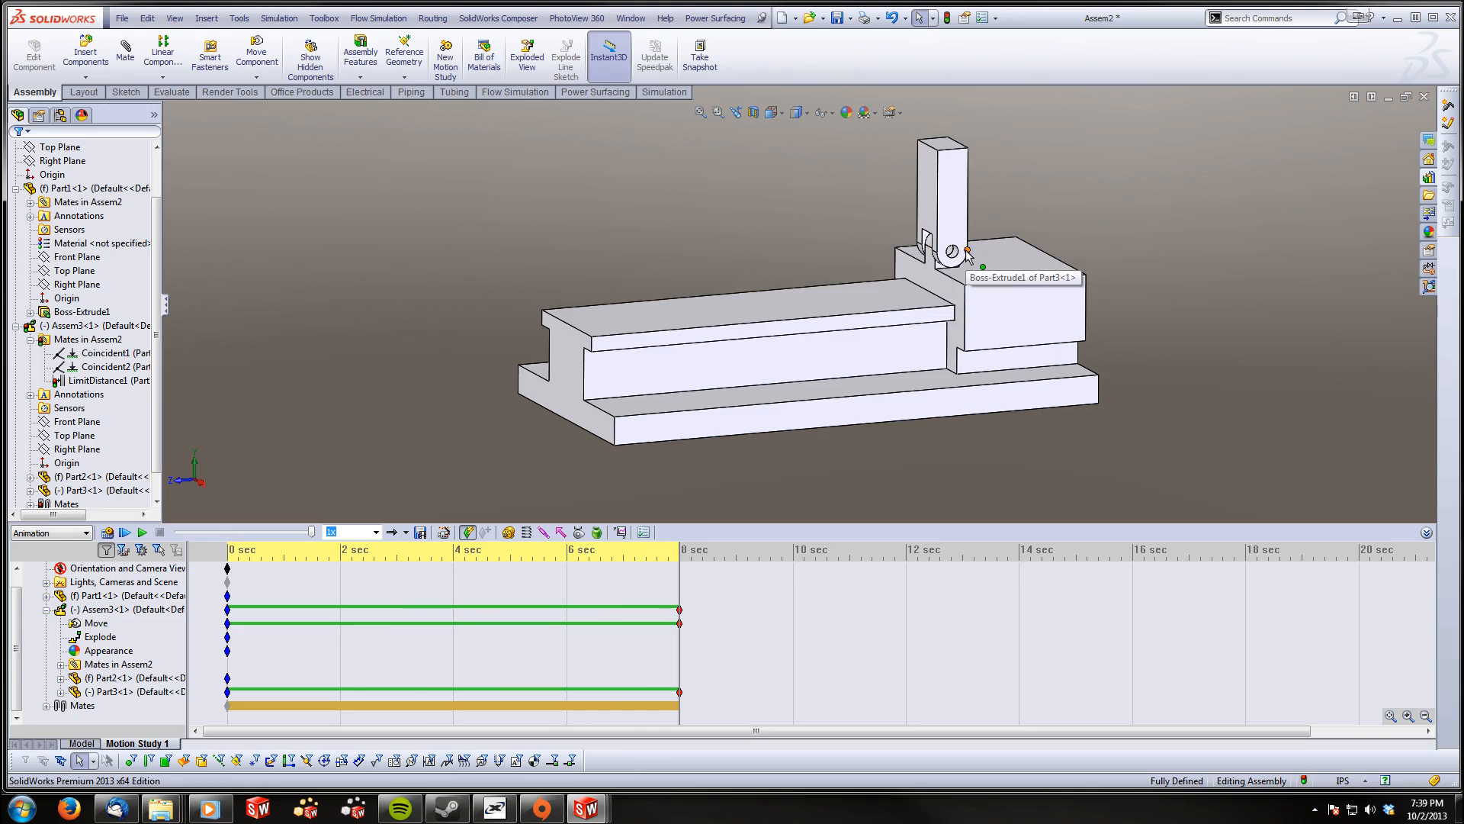
# Examine the block and the upright Part3 on the rail from several angles
pyautogui.click(211, 571)
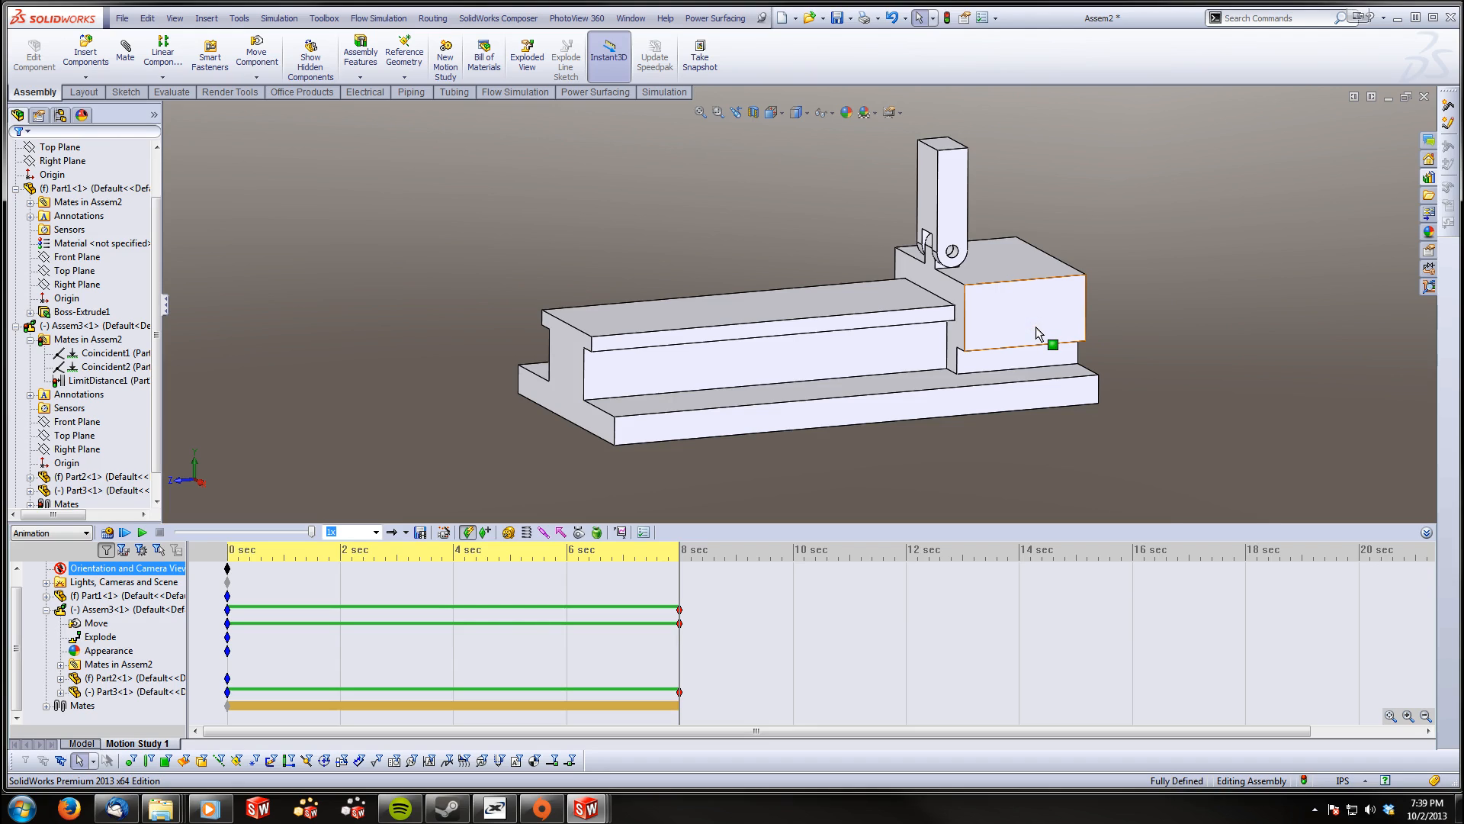
pyautogui.click(1084, 235)
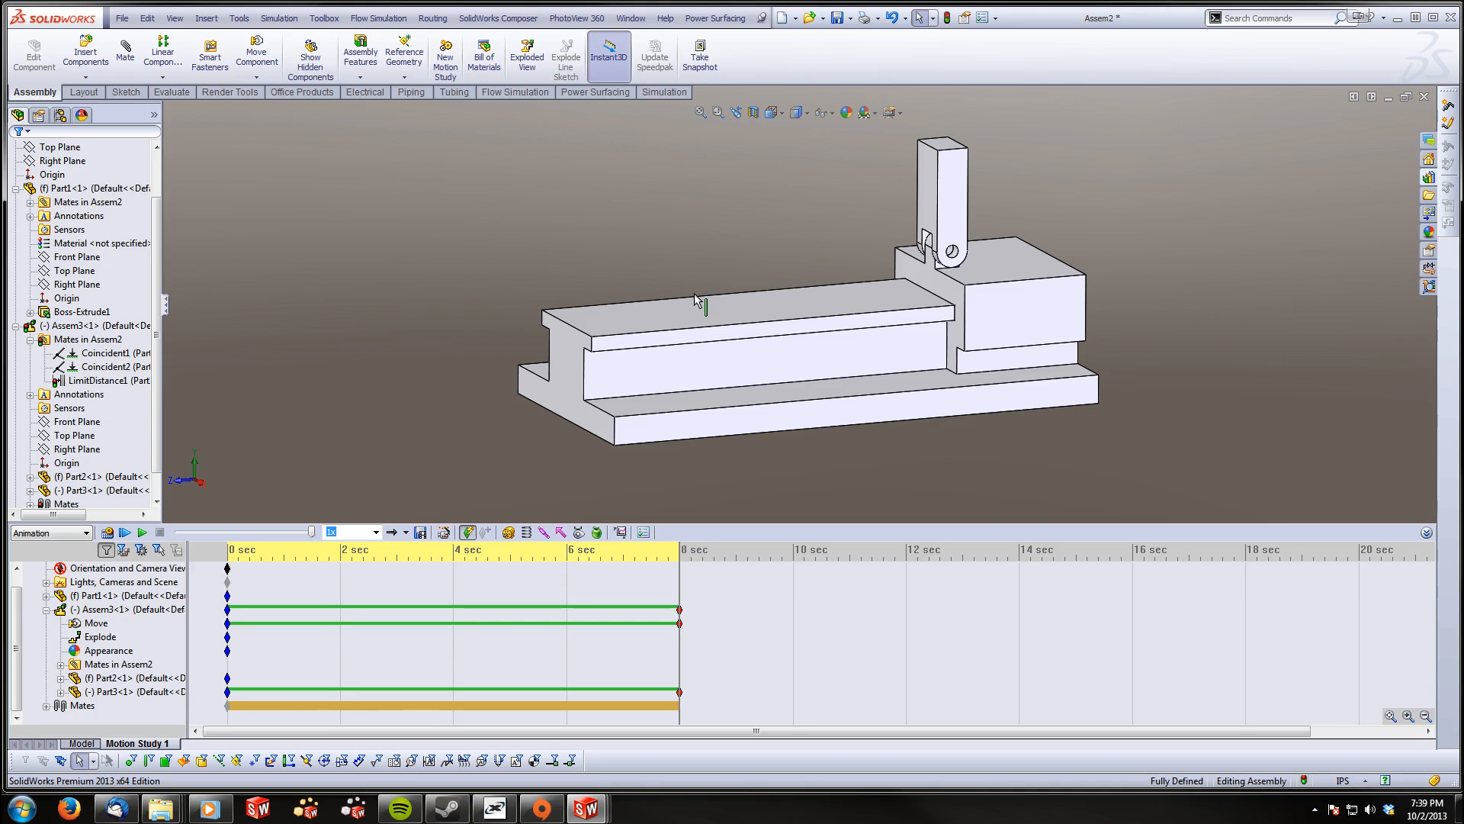
pyautogui.click(669, 236)
pyautogui.scroll(2, 720, 268)
pyautogui.scroll(-2, 959, 279)
pyautogui.moveTo(870, 309); pyautogui.dragTo(928, 301, button='middle')
pyautogui.click(589, 696)
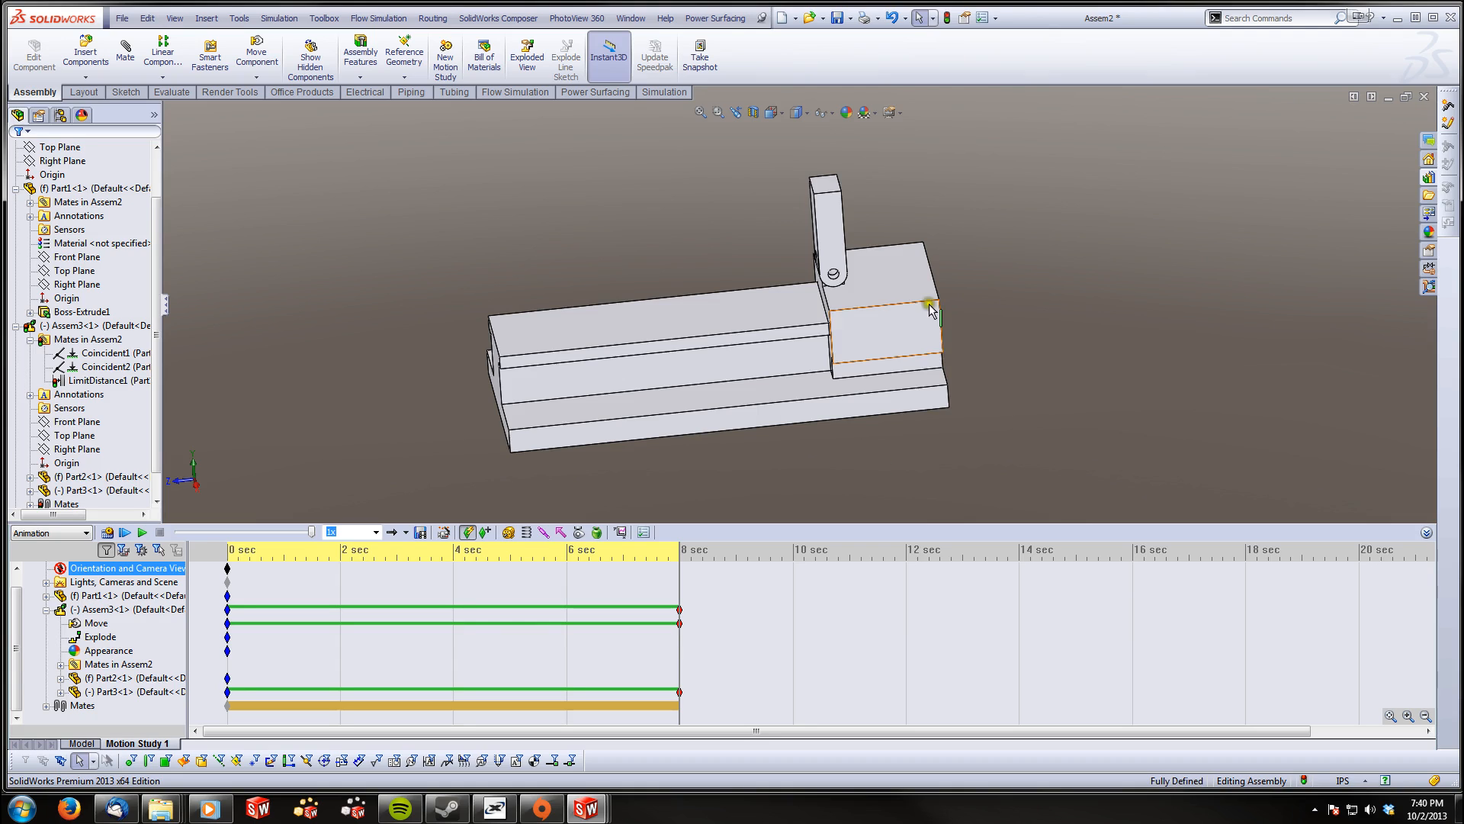
pyautogui.moveTo(963, 270)
pyautogui.mouseDown(button='middle')
pyautogui.moveTo(999, 281)
pyautogui.moveTo(968, 256)
pyautogui.mouseUp(button='middle')
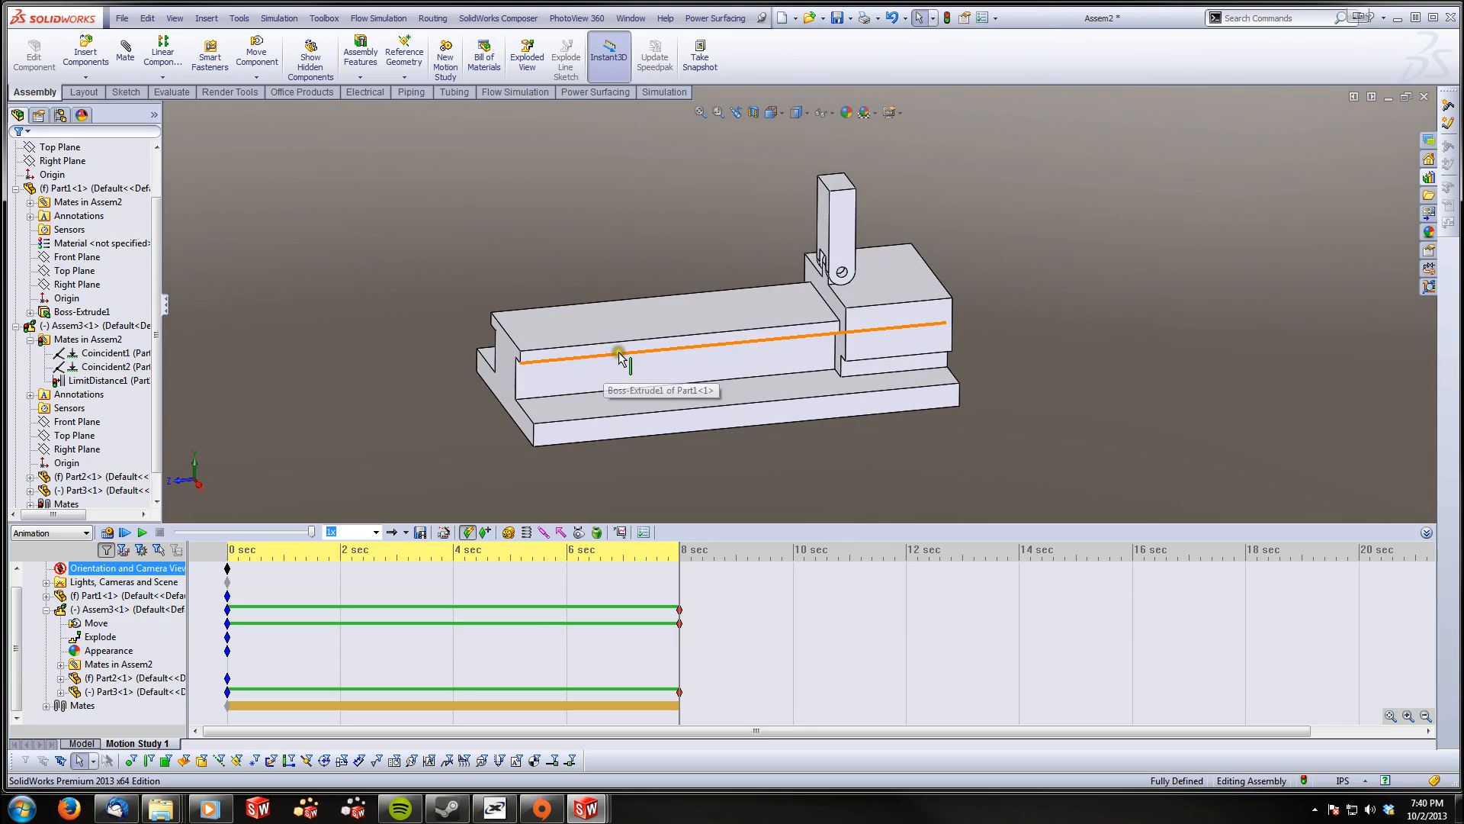
pyautogui.scroll(3, 619, 352)
pyautogui.scroll(-3, 576, 348)
pyautogui.moveTo(542, 347)
pyautogui.mouseDown(button='middle')
pyautogui.moveTo(555, 348)
pyautogui.moveTo(544, 352)
pyautogui.mouseUp(button='middle')
pyautogui.click(509, 299)
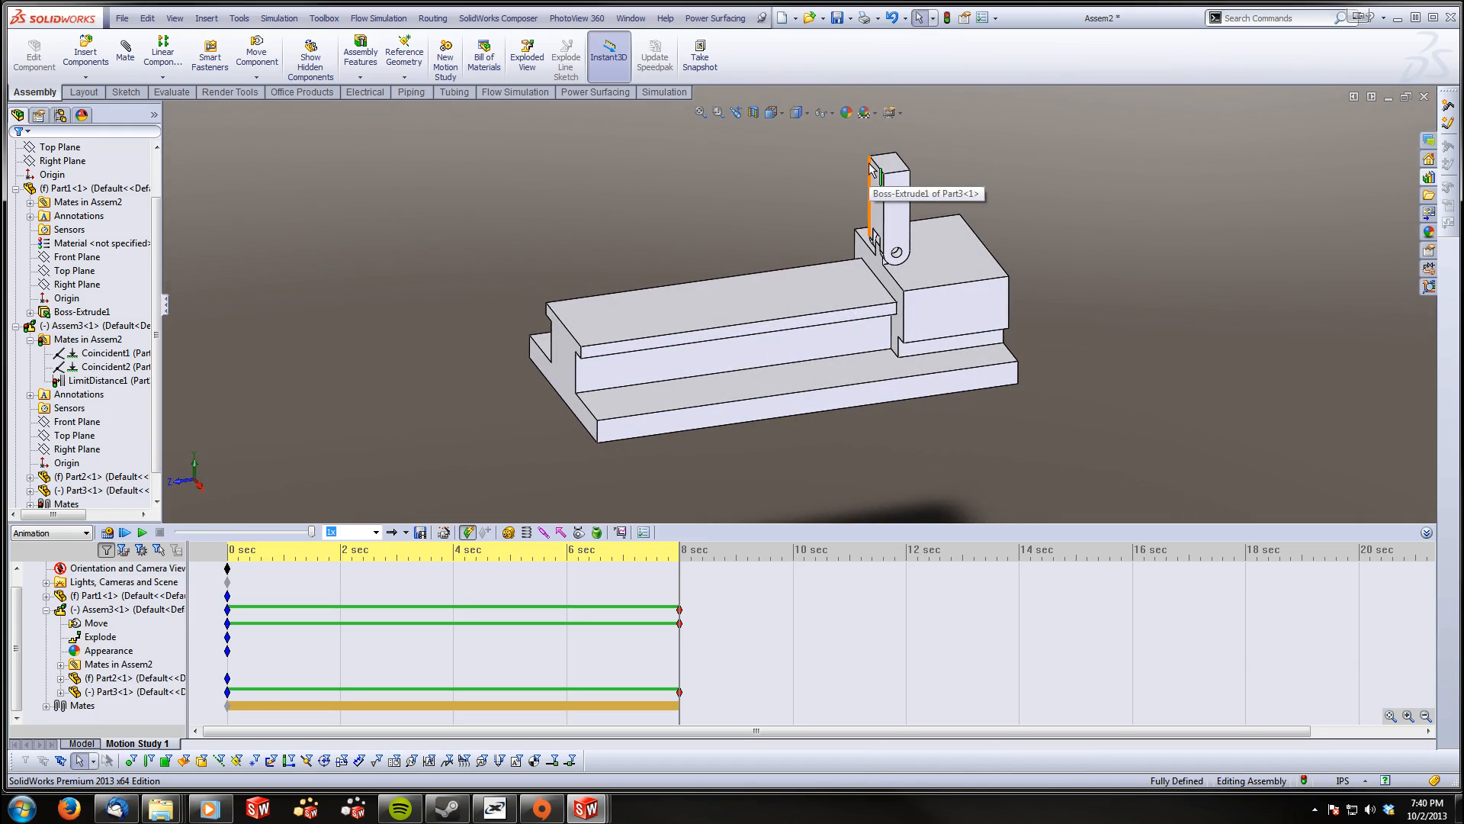
pyautogui.click(813, 130)
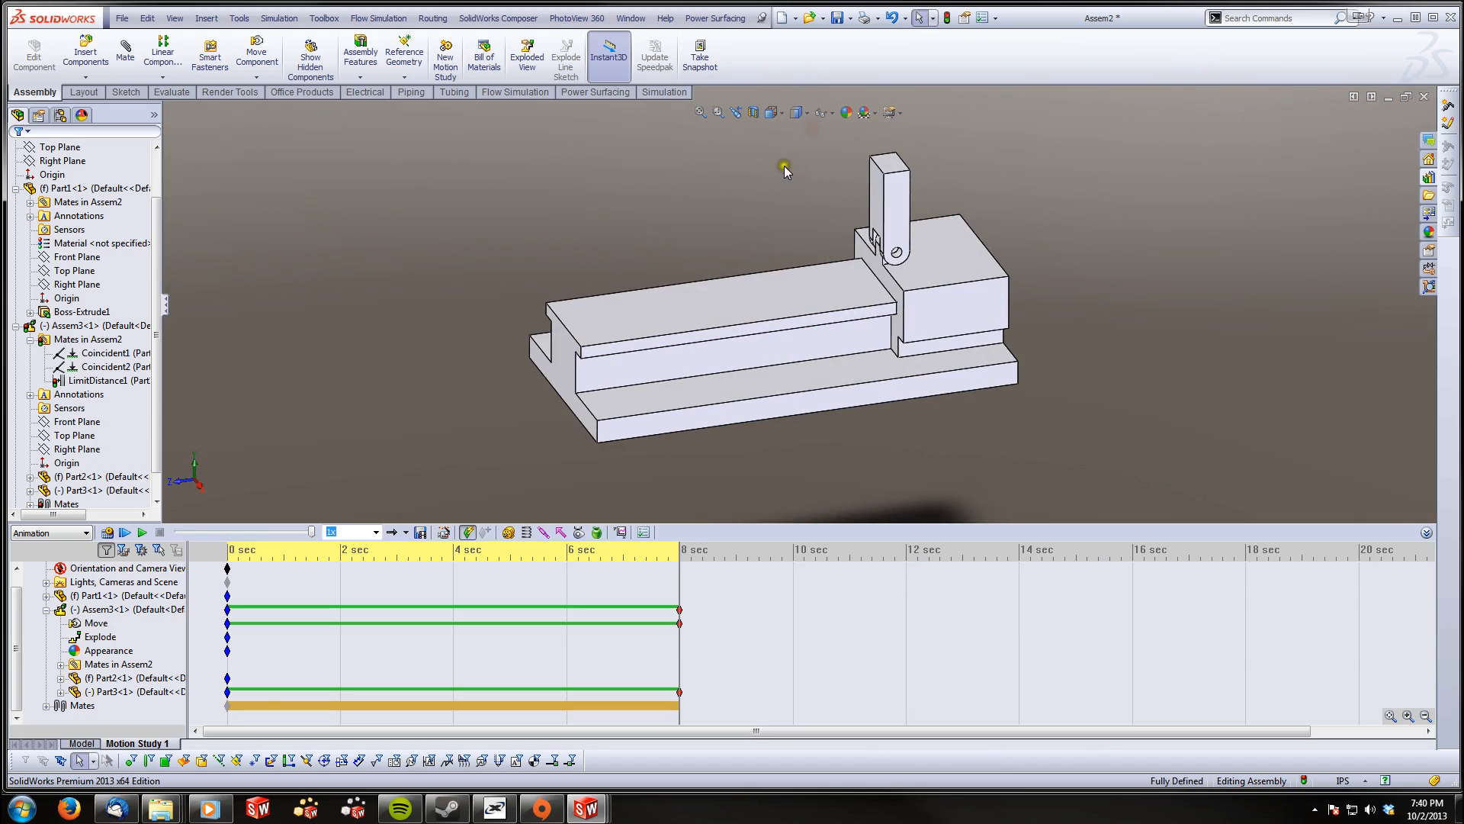
pyautogui.moveTo(780, 190); pyautogui.dragTo(787, 189, button='middle')
pyautogui.scroll(-1, 767, 195)
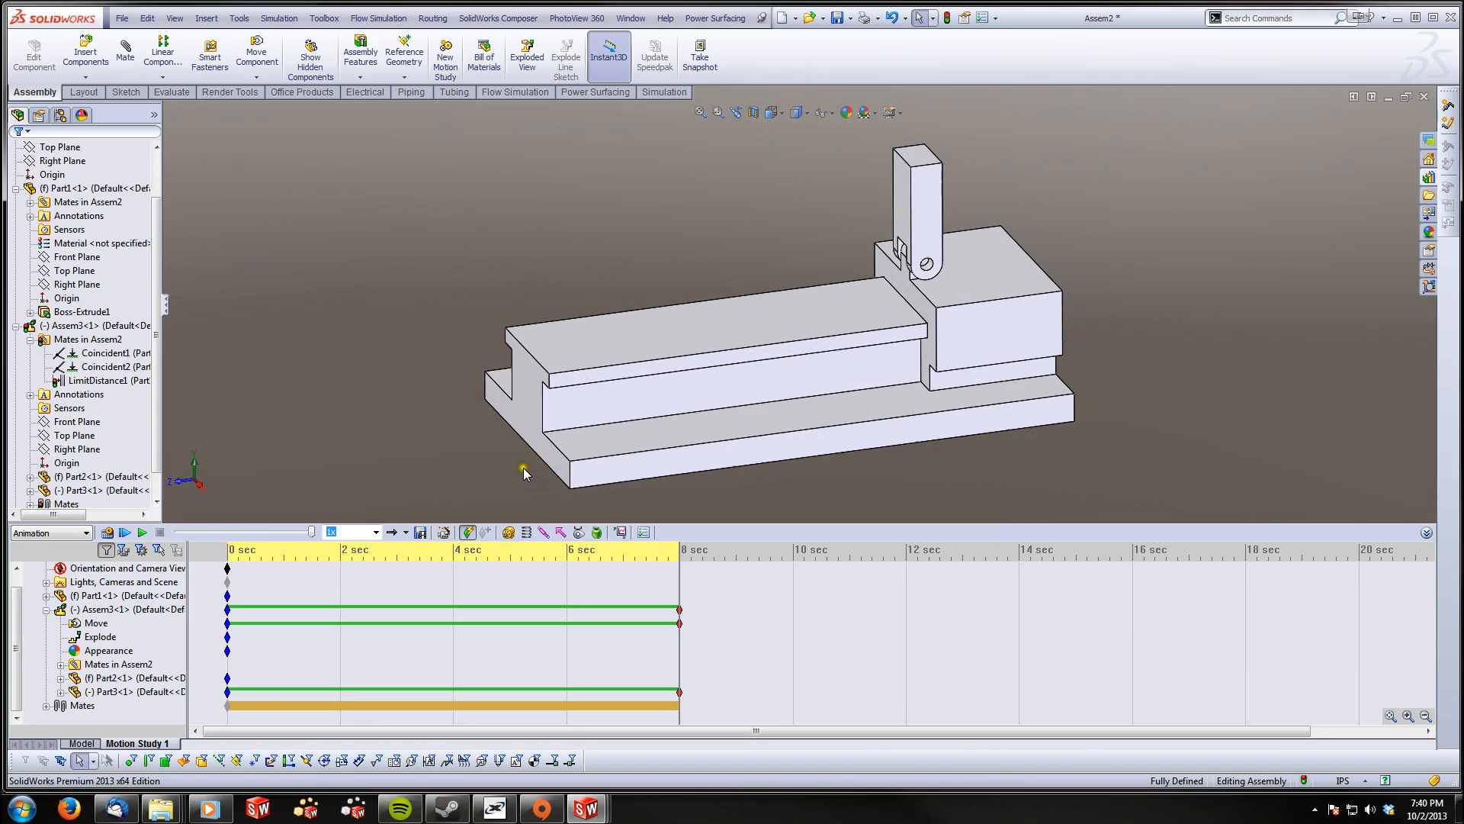